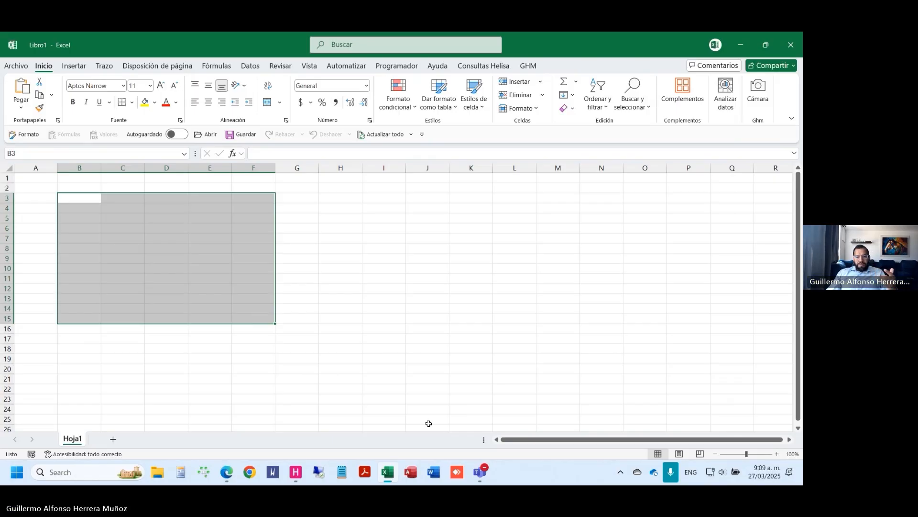
mouse_move(387, 474)
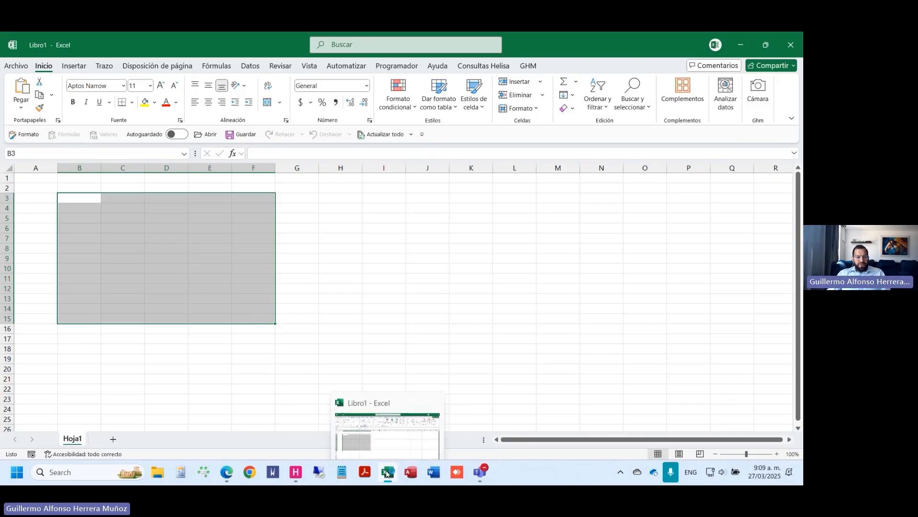
left_click(353, 299)
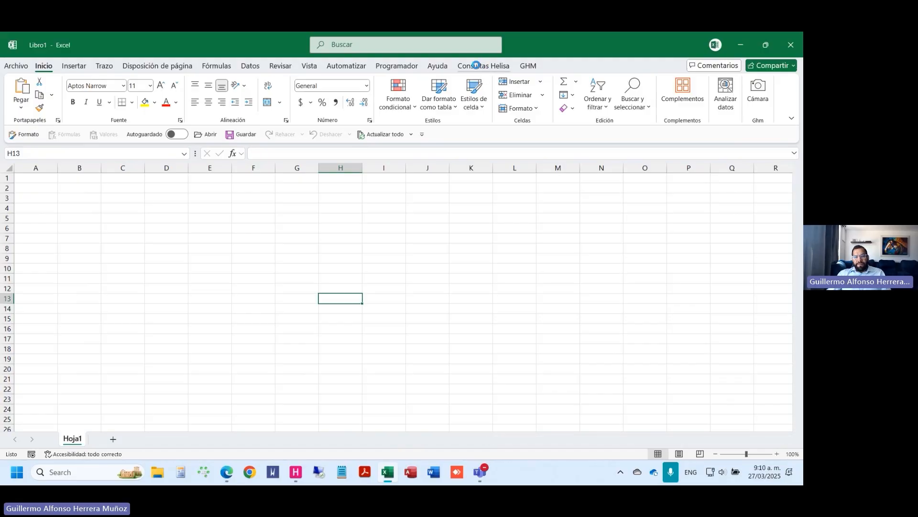
left_click(477, 67)
left_click(42, 69)
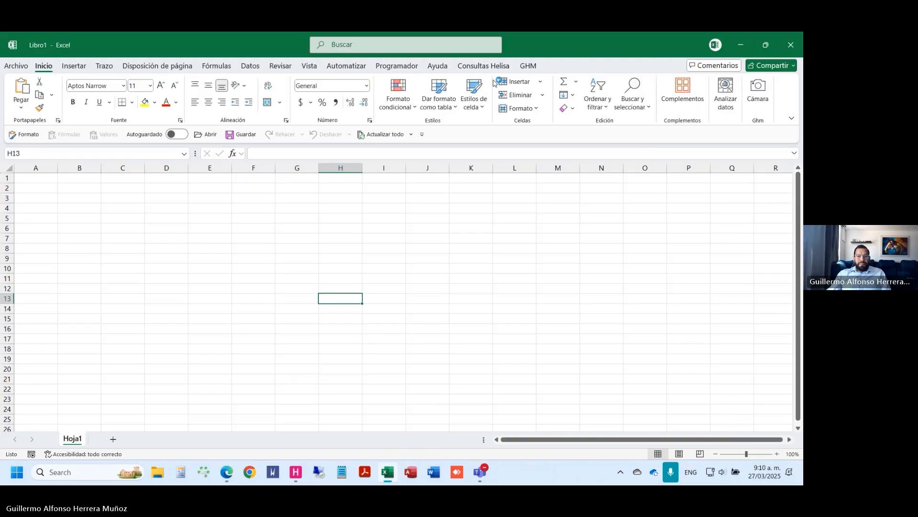
left_click(484, 67)
left_click(45, 71)
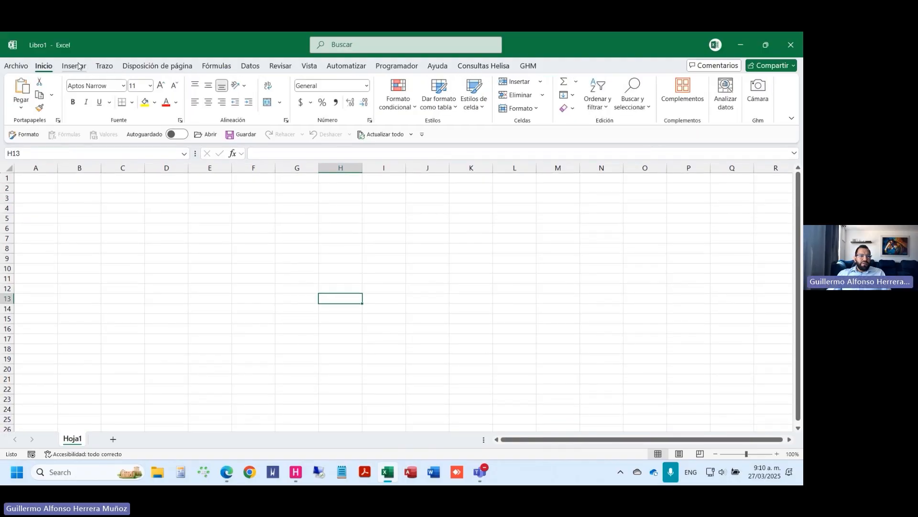
Step: Open the Consultas Helisa configuration, examine the access path of the Administrativo module, and check it against the Helisa program
left_click(484, 68)
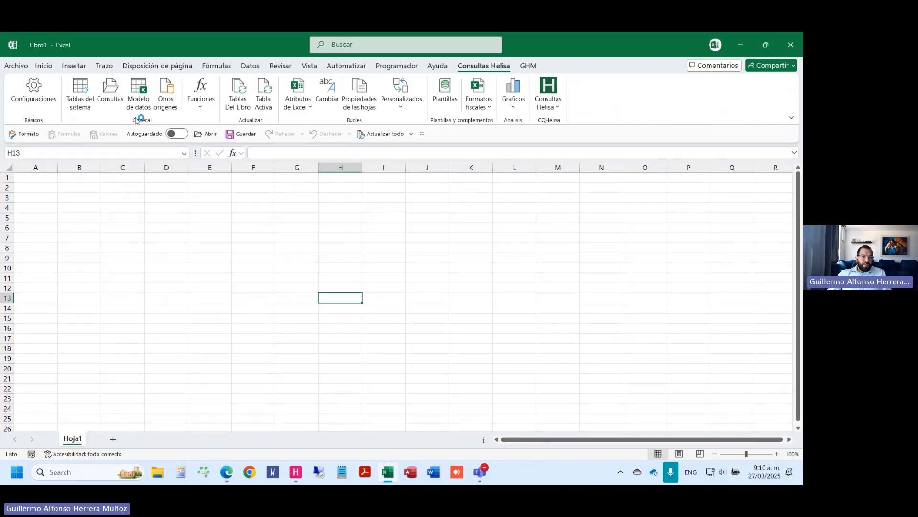
left_click(21, 106)
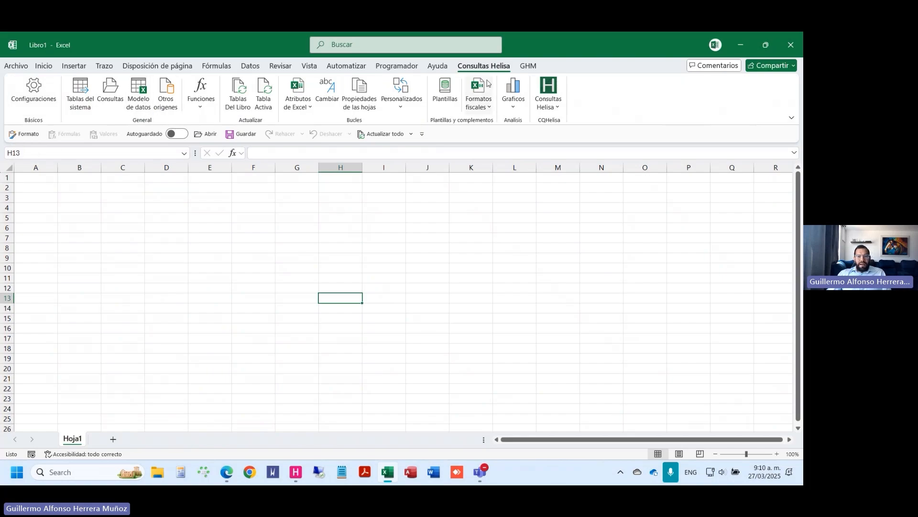
left_click(63, 198)
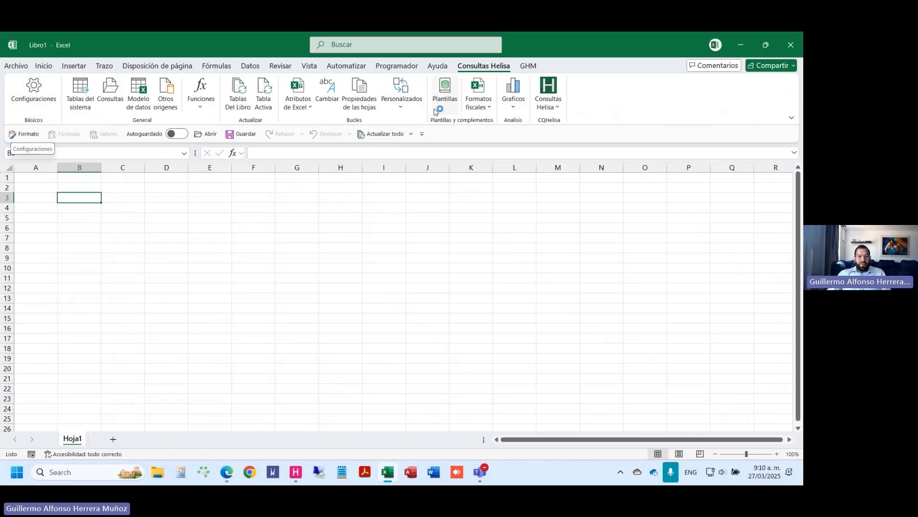
left_click(38, 98)
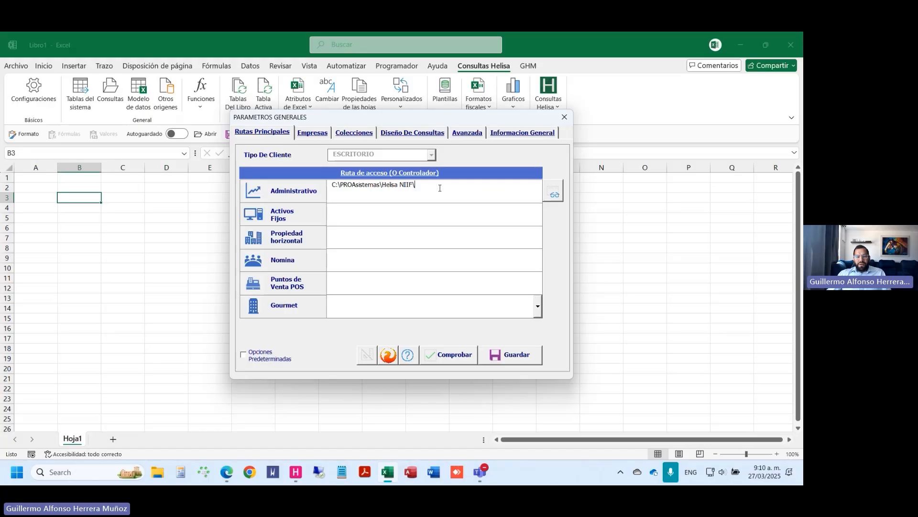
left_click_drag(426, 184, 329, 186)
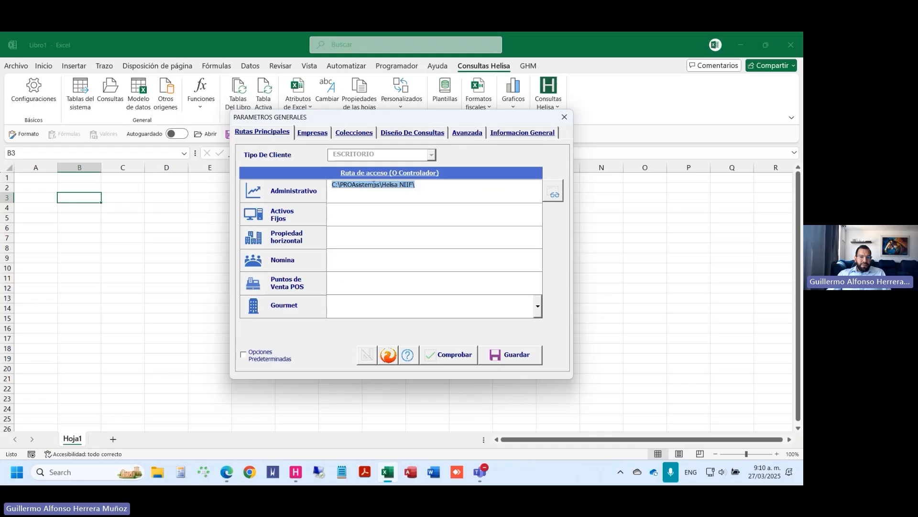
left_click(295, 472)
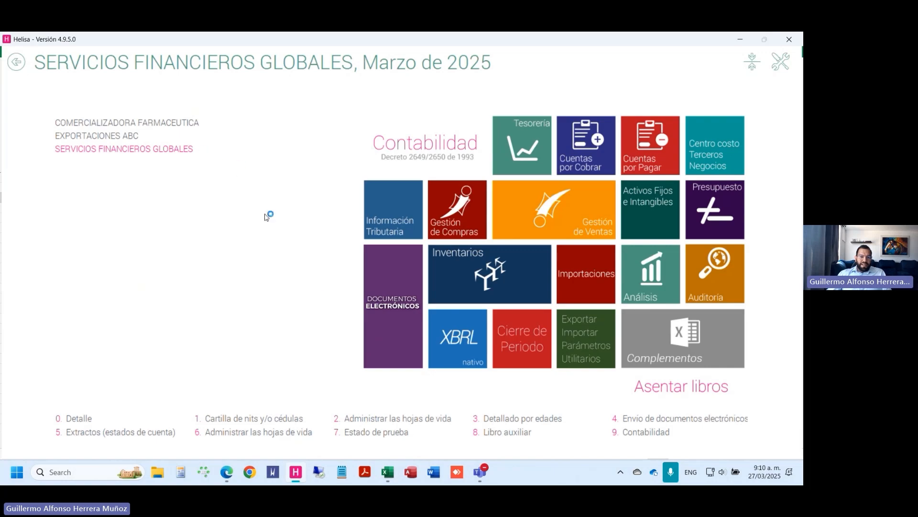
left_click(388, 478)
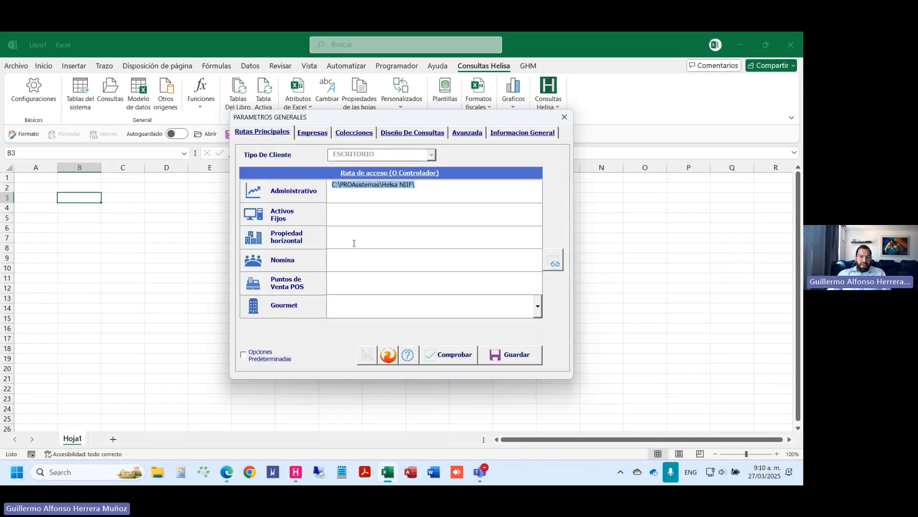
Step: Review the configured companies and close the general parameters without saving the configuration
left_click(322, 133)
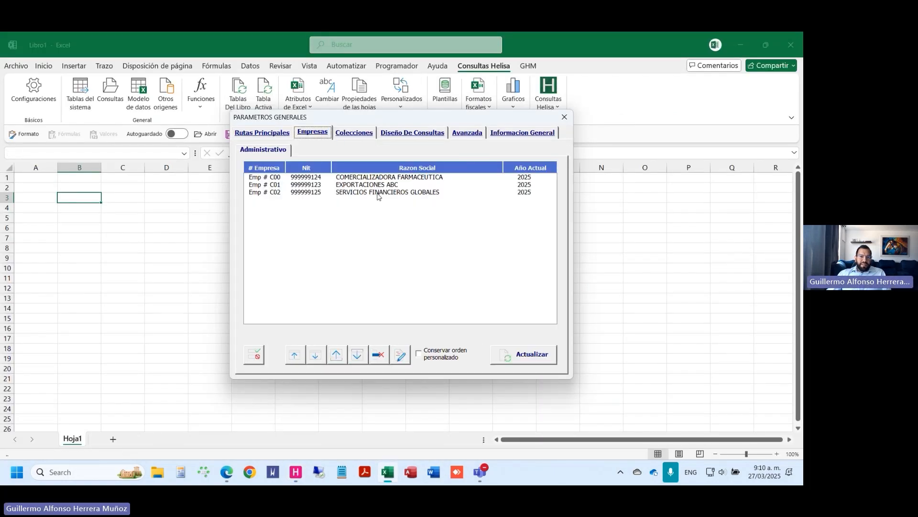
left_click(564, 117)
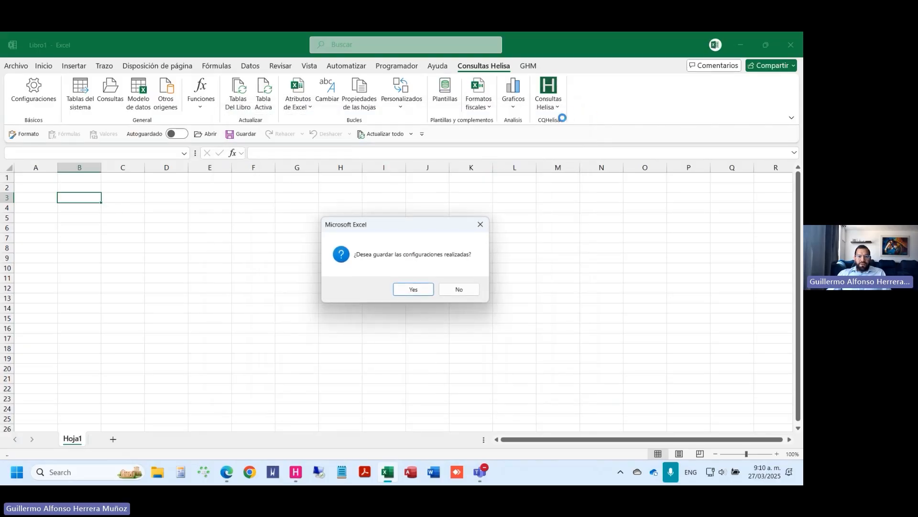
left_click(463, 289)
Step: Switch to Helisa to view its company list and accounting modules, and return to the Excel workbook
left_click(76, 187)
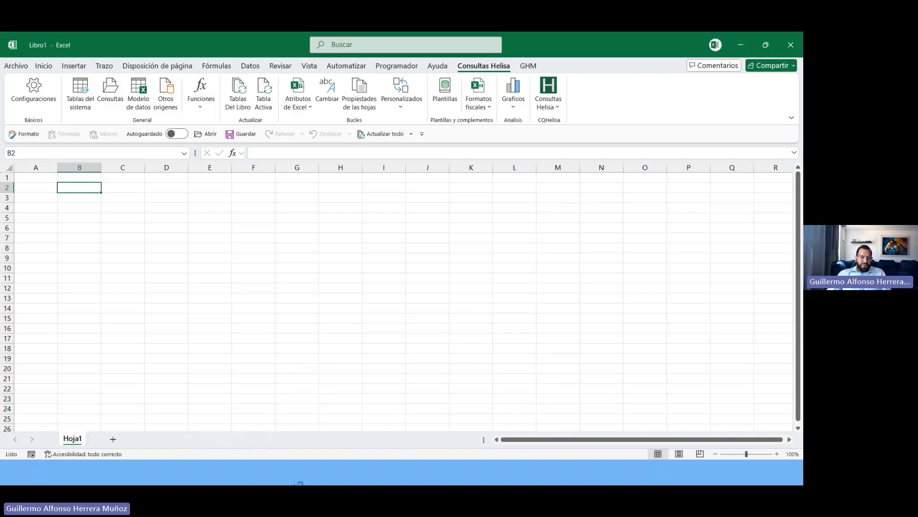
left_click(296, 473)
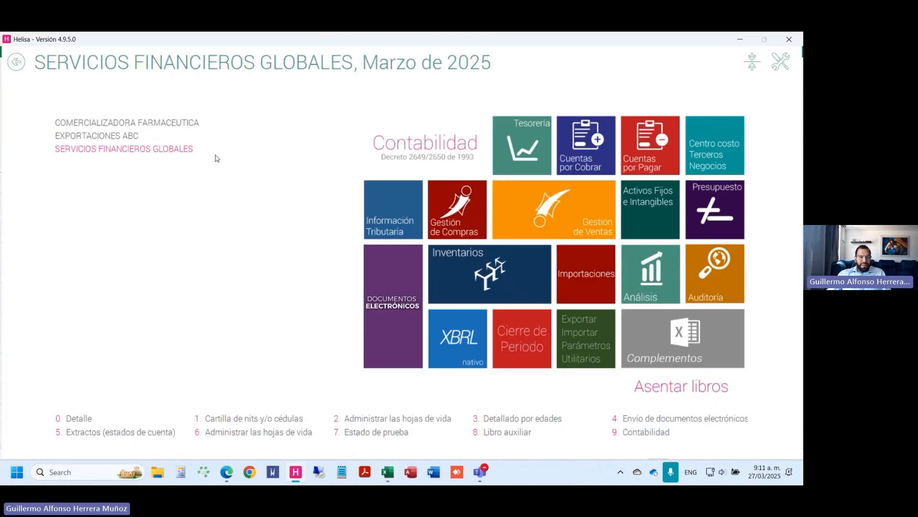
left_click(388, 472)
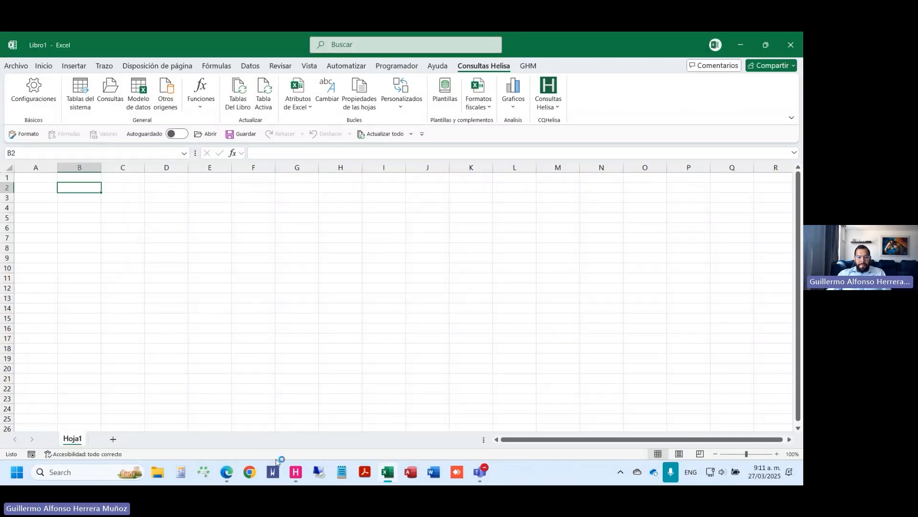
left_click(295, 474)
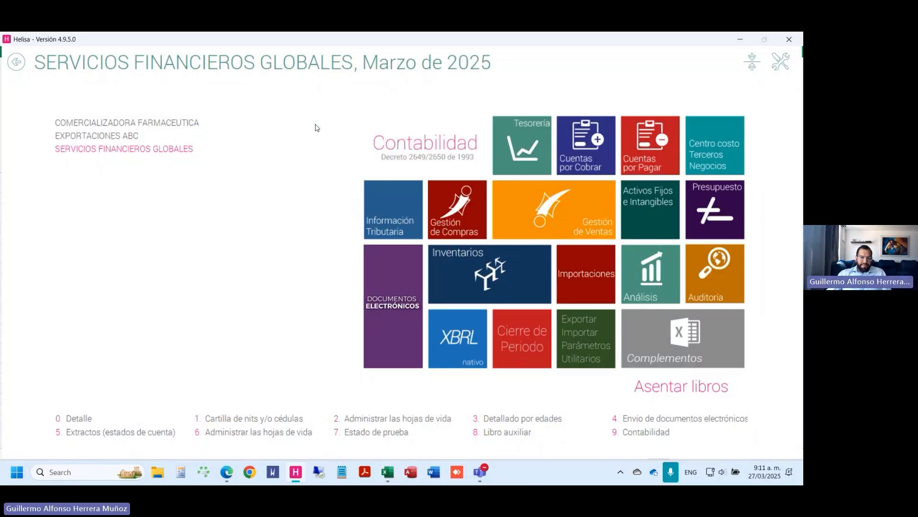
left_click(388, 473)
Step: Select cell B2 as the starting cell for the query and narrow column A
left_click_drag(78, 188, 245, 286)
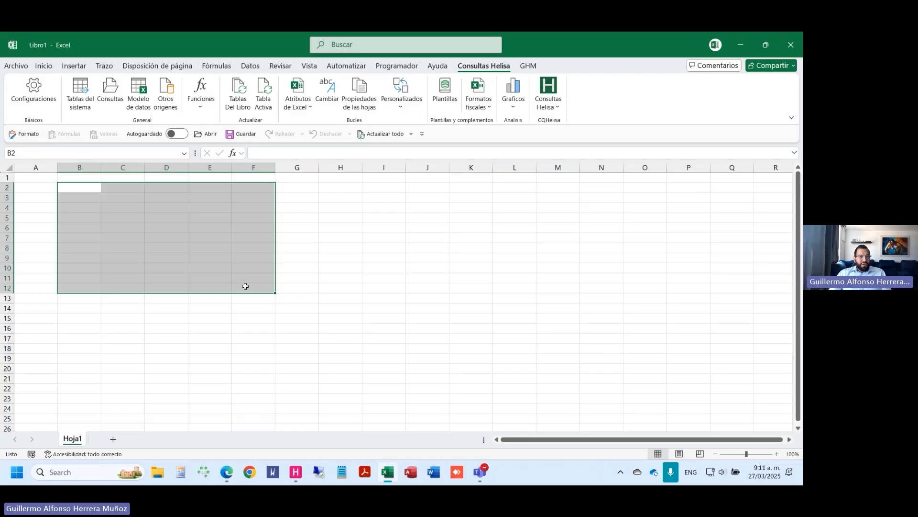
left_click(72, 186)
left_click_drag(58, 167, 46, 166)
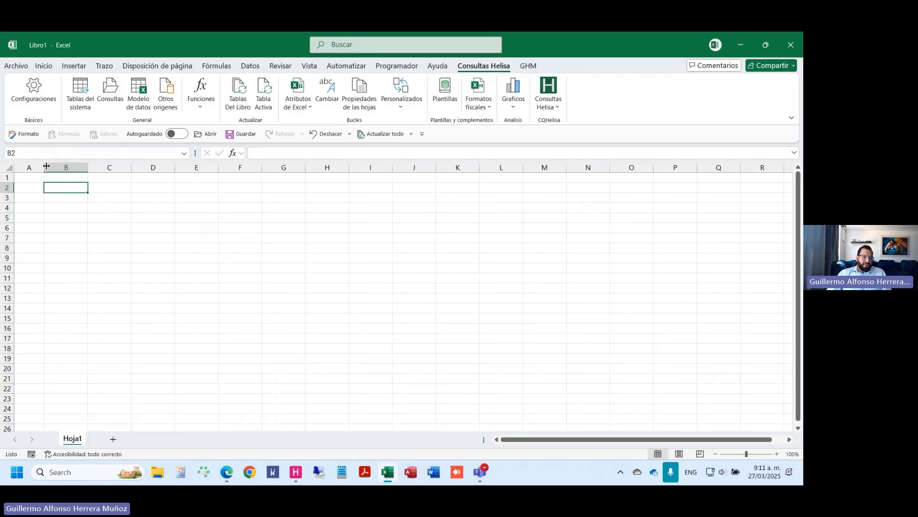
Step: Open the Consultas query form and keep ADMINISTRATIVO as the module and COMERCIALIZADORA FARMACEUTICA as the company
left_click(110, 90)
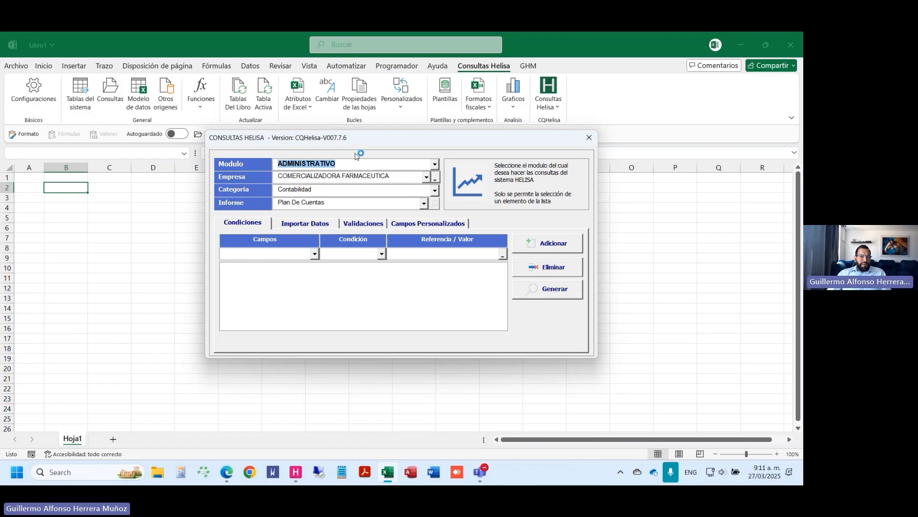
left_click(586, 141)
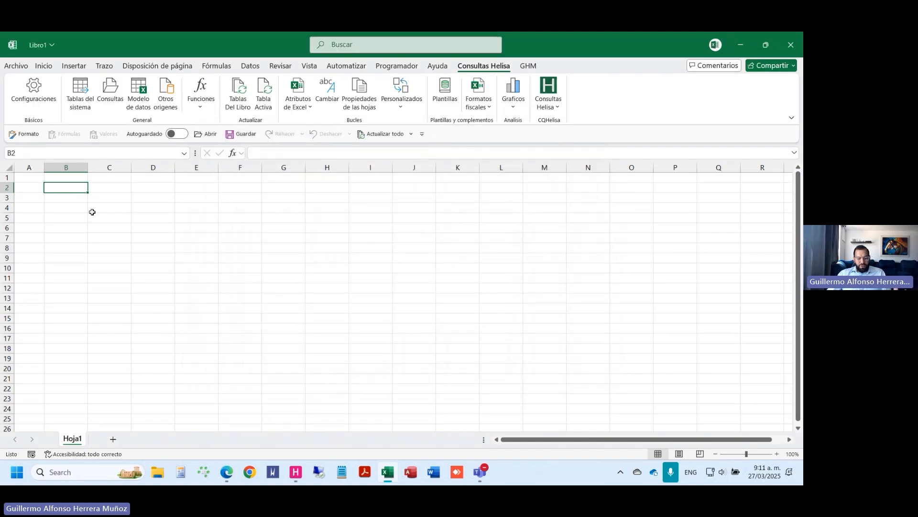
left_click(109, 91)
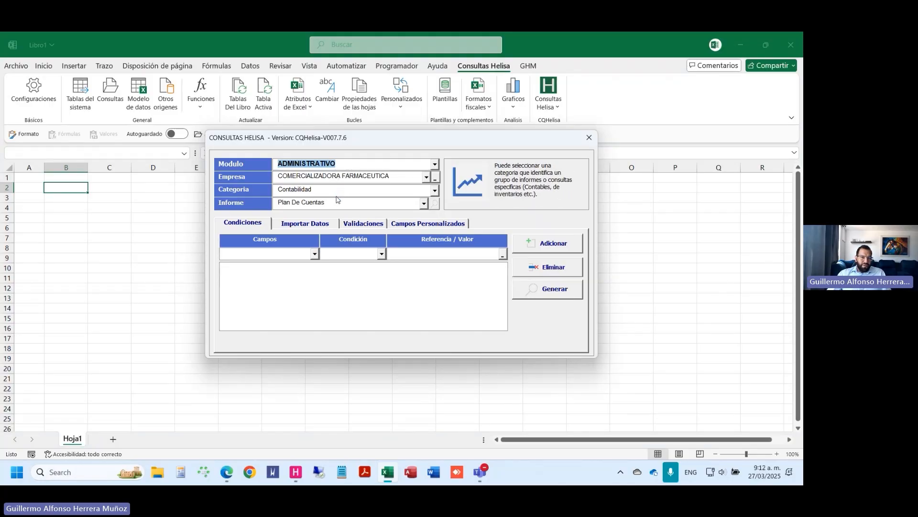
left_click(435, 165)
left_click(434, 165)
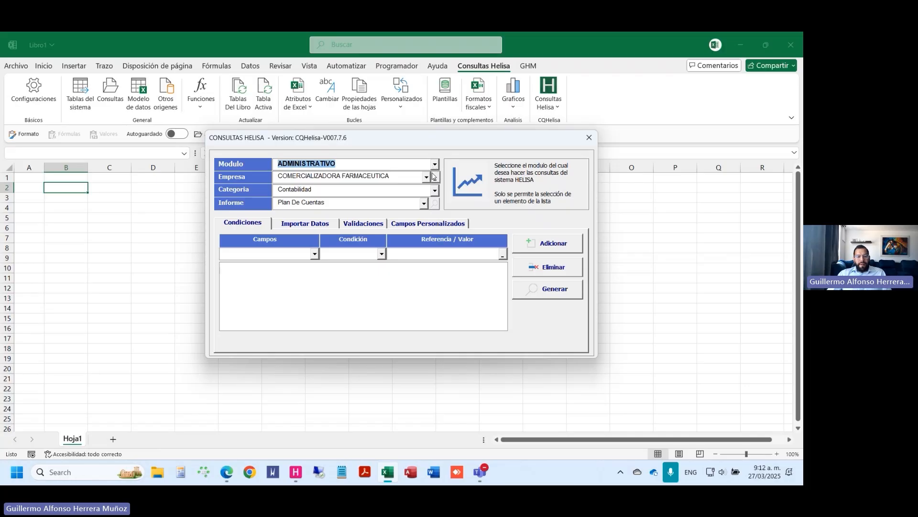
left_click(426, 177)
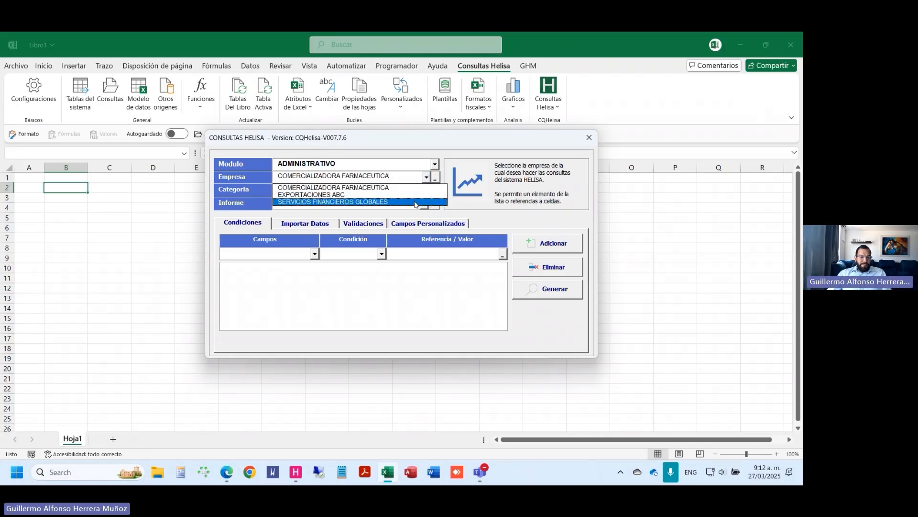
left_click(398, 164)
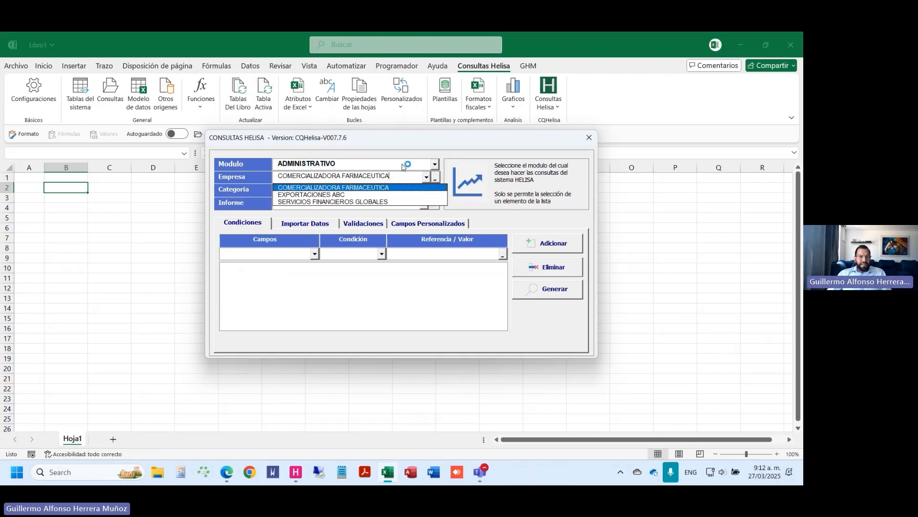
Step: Choose the Contabilidad category and keep Plan De Cuentas as the report to query
left_click(373, 190)
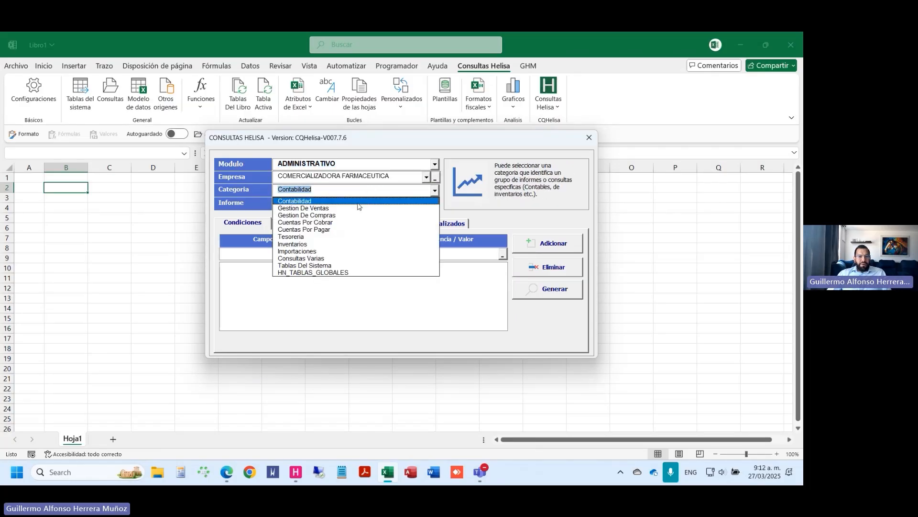
left_click(353, 202)
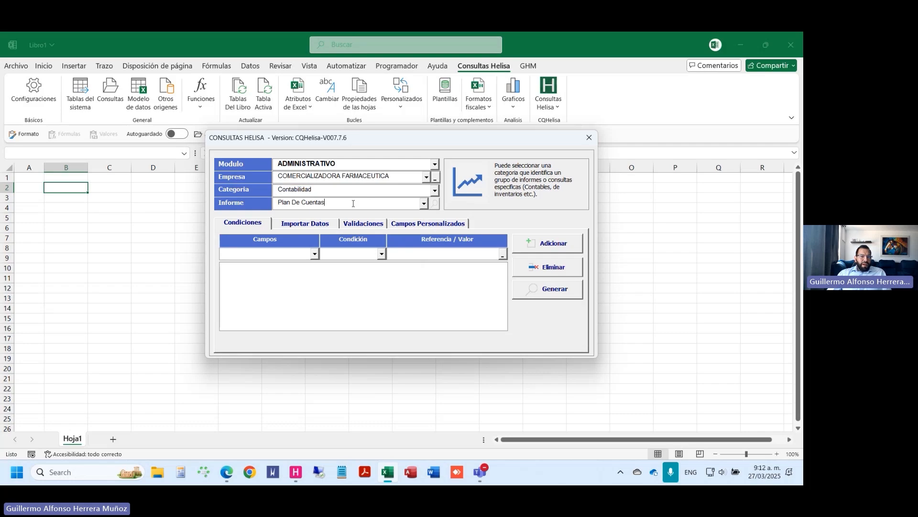
left_click(424, 205)
left_click(424, 205)
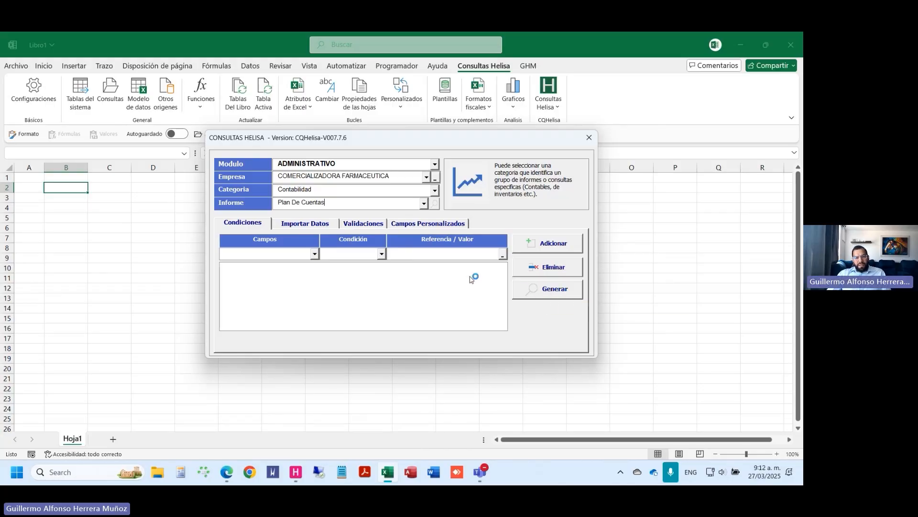
Step: Examine the fields available for query conditions, compare with the Helisa main screen, and leave the conditions empty
left_click(314, 254)
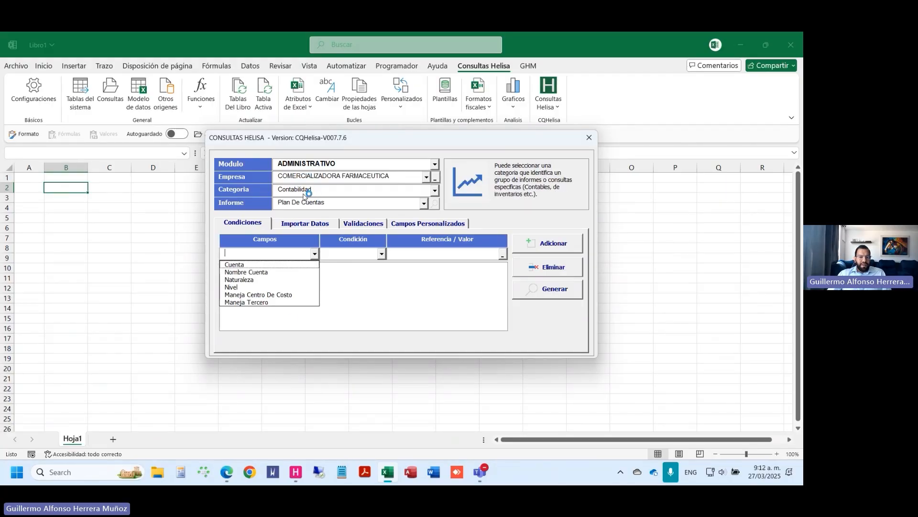
left_click(296, 472)
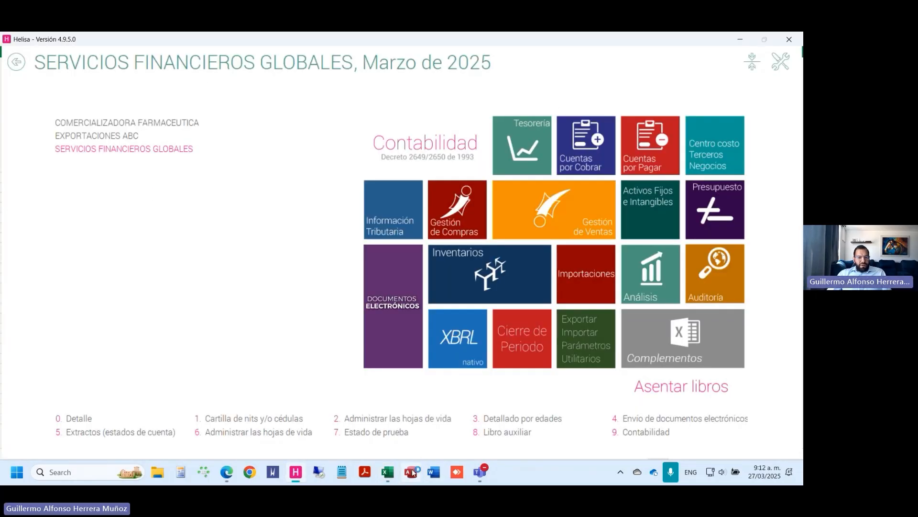
left_click(395, 474)
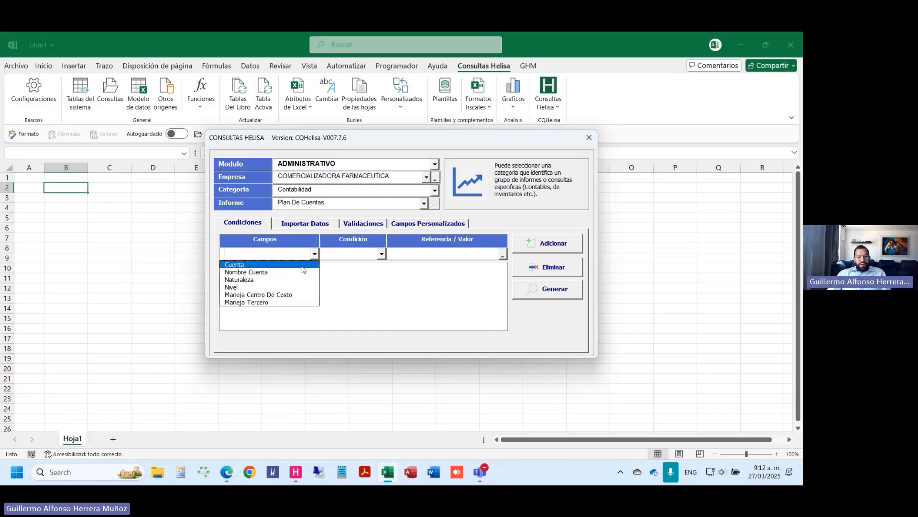
left_click(353, 256)
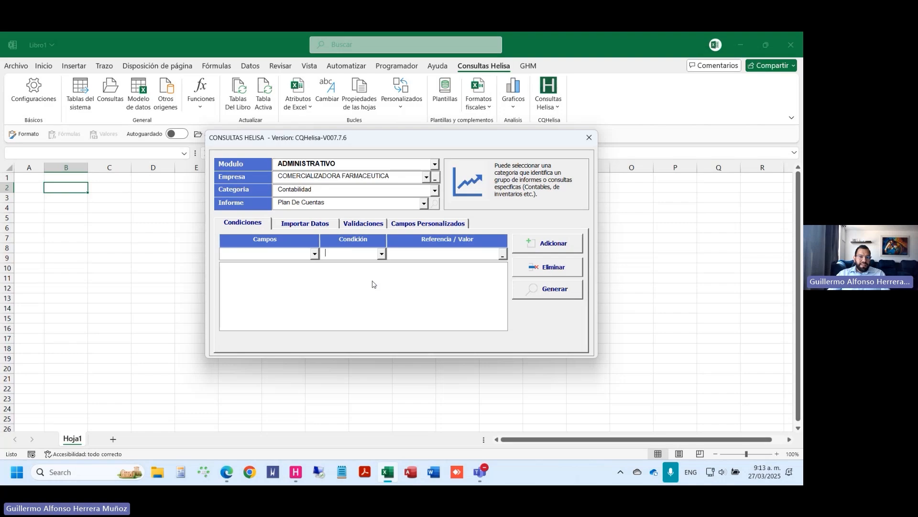
Step: Generate the Plan De Cuentas report in the sheet without conditions and highlight its rows across all columns
left_click(545, 290)
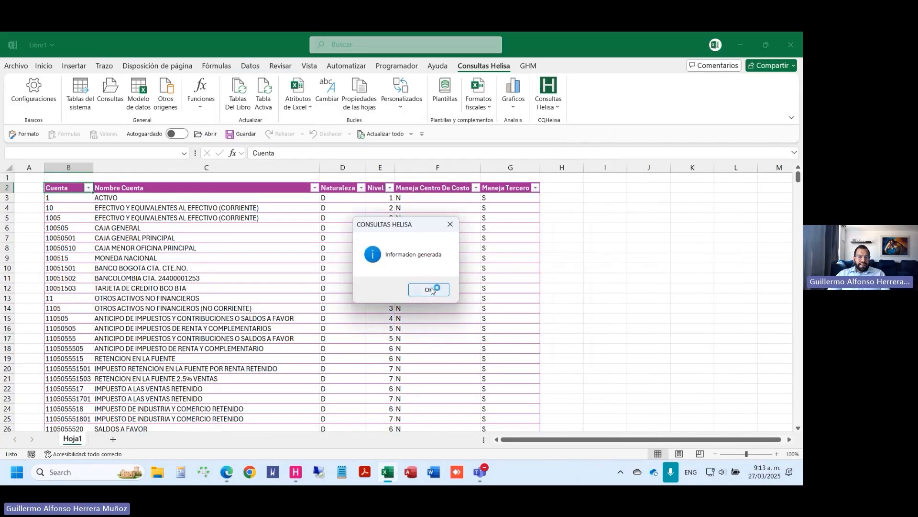
left_click(429, 289)
left_click_drag(70, 188, 493, 374)
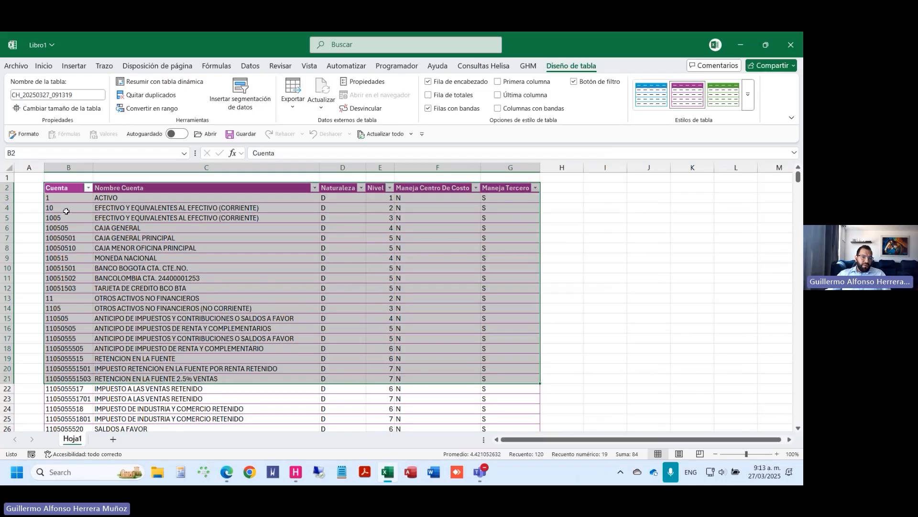
left_click_drag(66, 209, 508, 348)
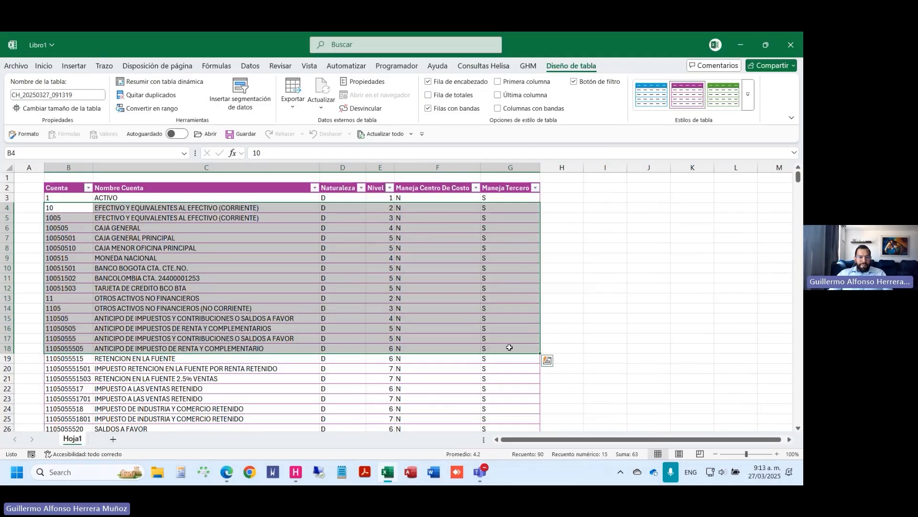
Step: Close the report workbook without saving its changes and start a new blank workbook with cell B4 selected
key("ctrl+z")
key("ctrl+y")
left_click(791, 44)
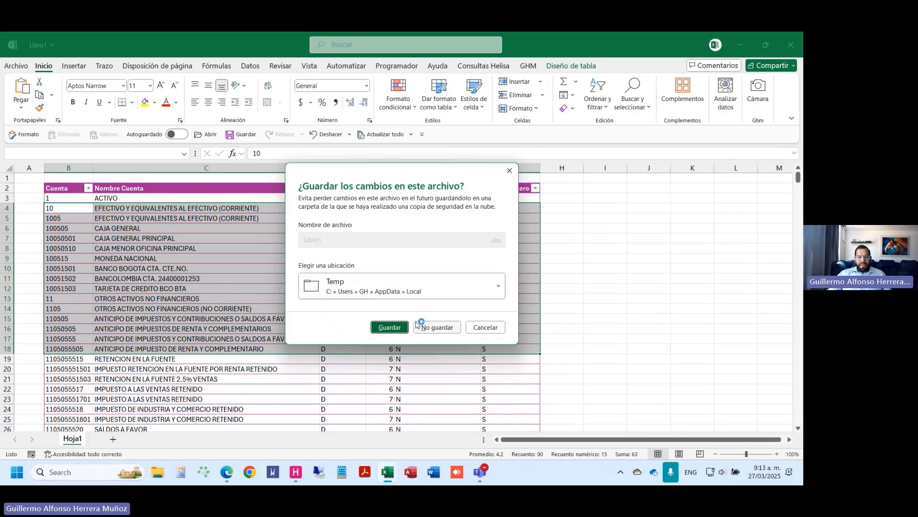
left_click(432, 327)
left_click(77, 208)
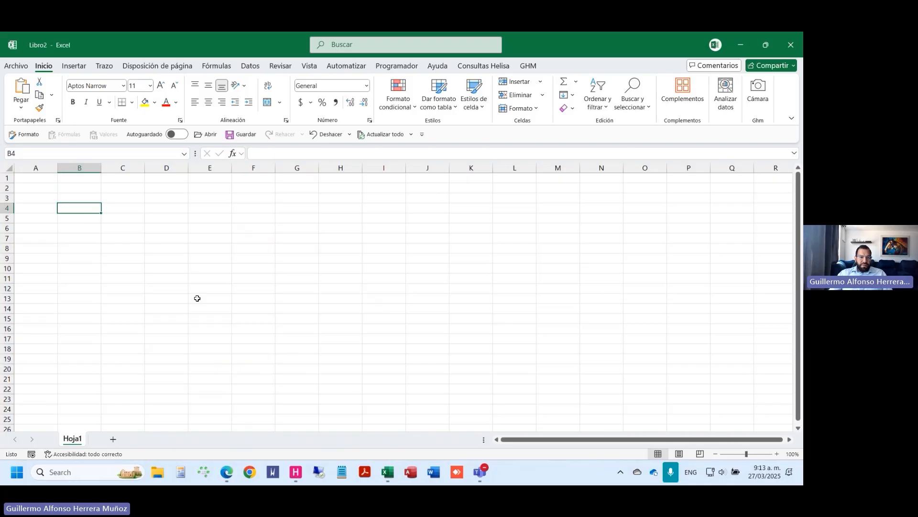
Step: Check the Helisa main screen, return to the blank Excel workbook, and rename its sheet Parametros
left_click(295, 472)
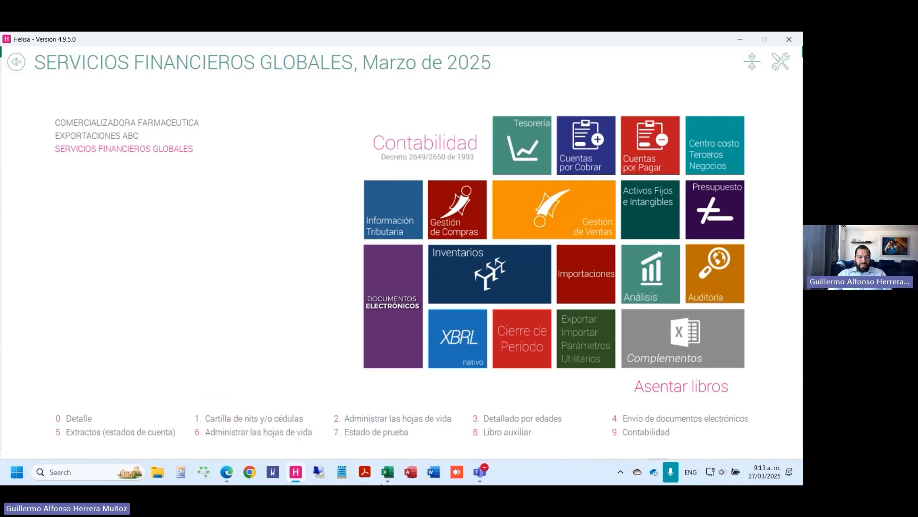
left_click(387, 471)
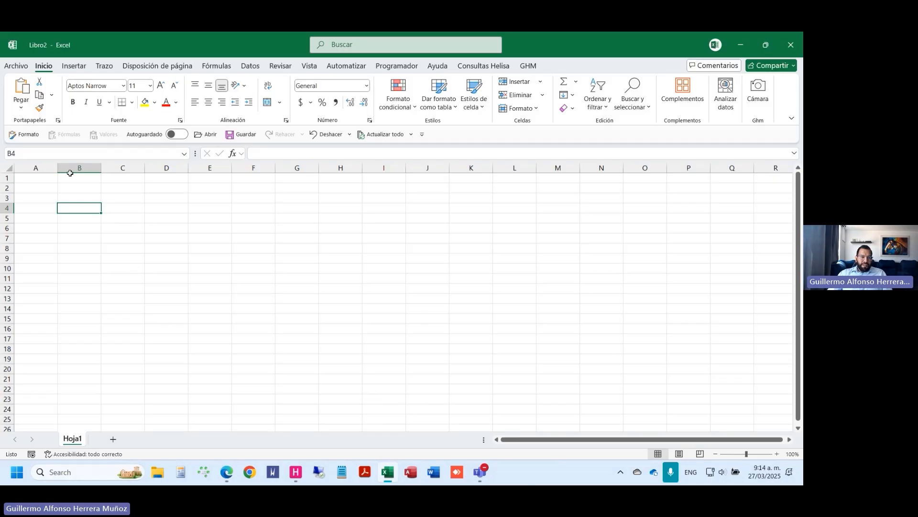
right_click(75, 439)
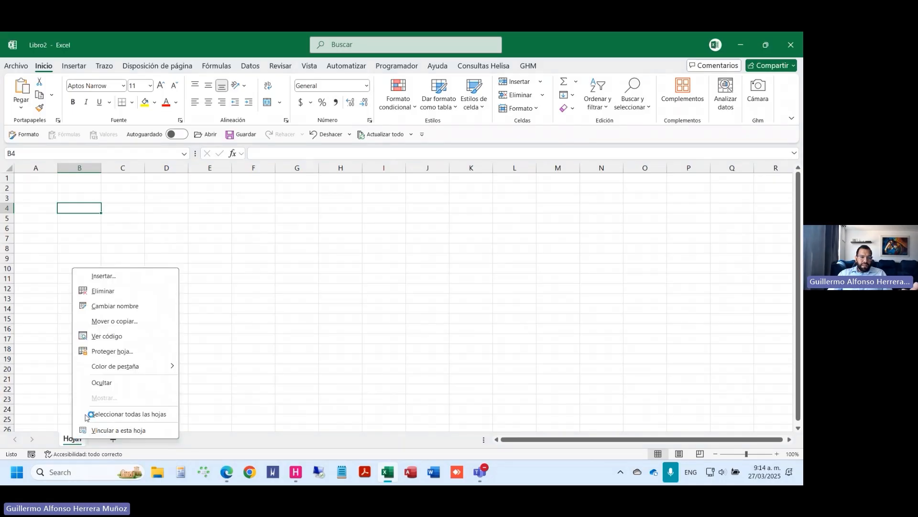
left_click(142, 306)
type("Parametr")
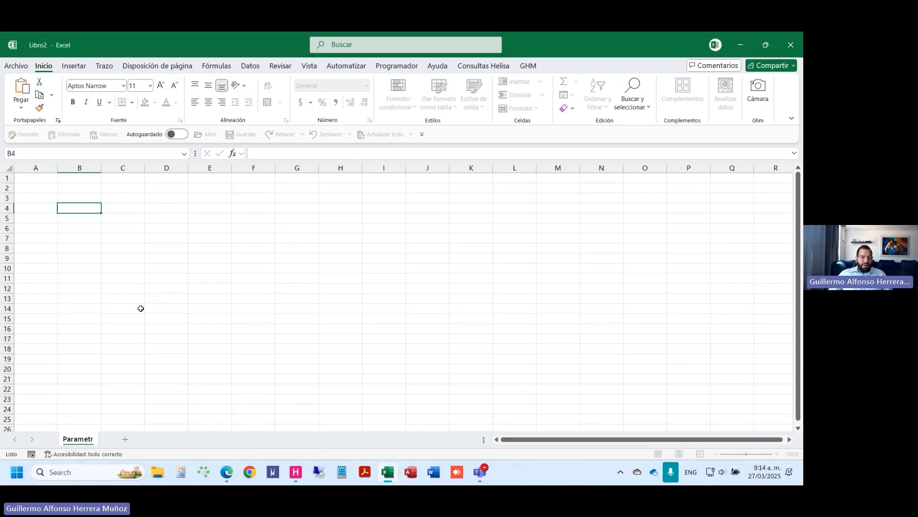
type("os")
key("Return")
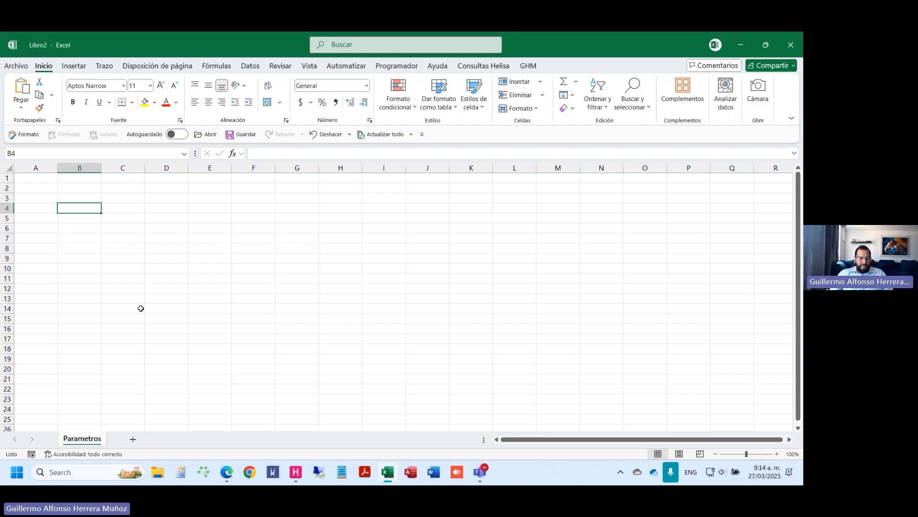
Step: Enter Periodo 1 in cell B4 and fill the series down to Periodo 3 in B6
type("Periodo 1")
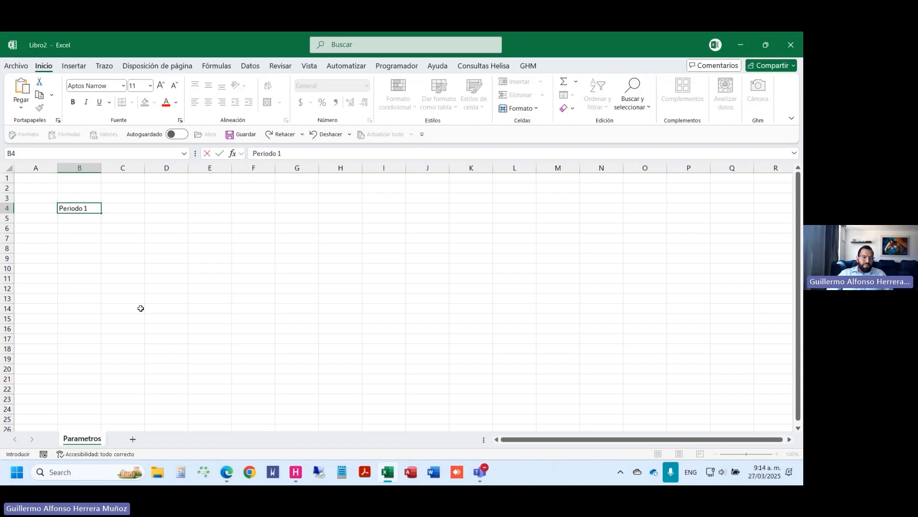
key("Tab")
key("Left")
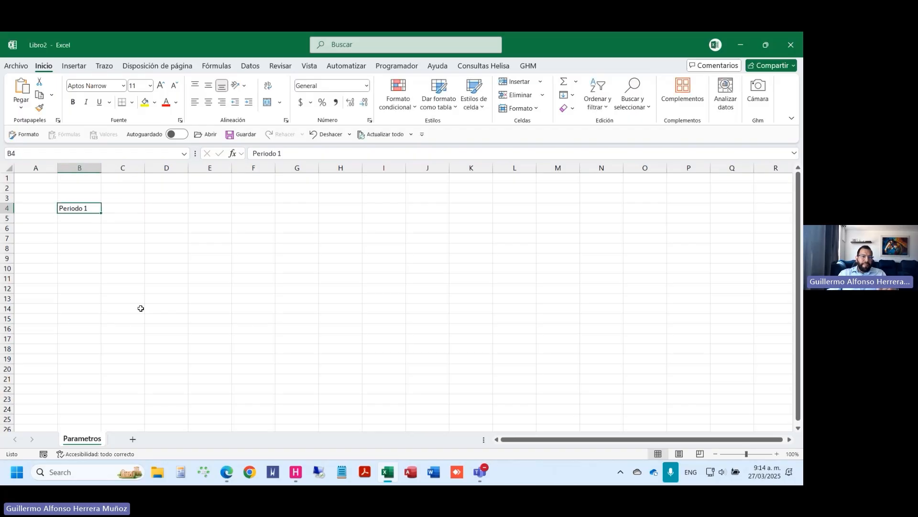
left_click_drag(101, 213, 102, 233)
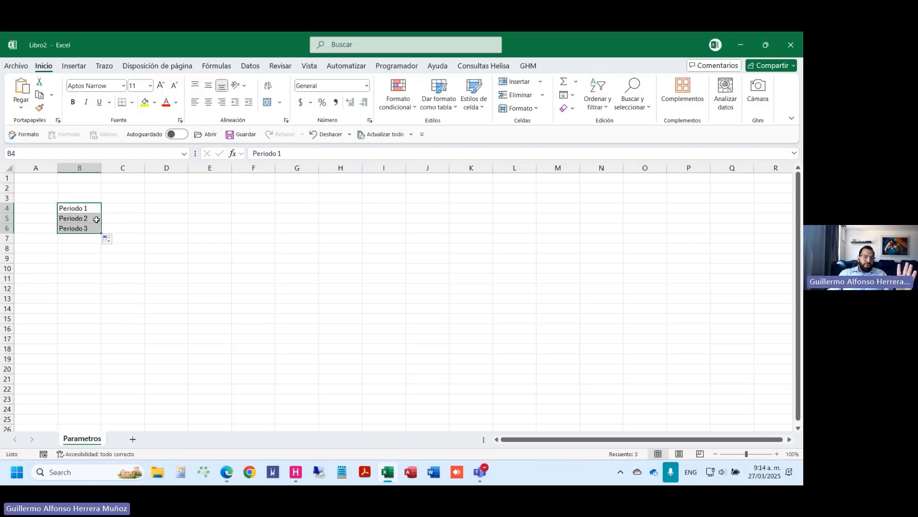
Step: Add the headers Campo in B3 and Valor in C3 above the period list
left_click(87, 201)
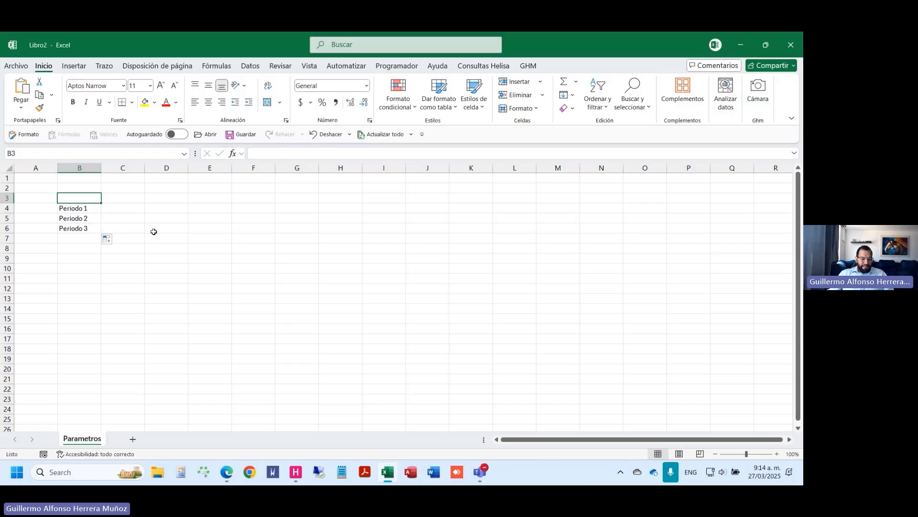
type("Camo")
key("Tab")
key("Left")
type("Campo")
key("Tab")
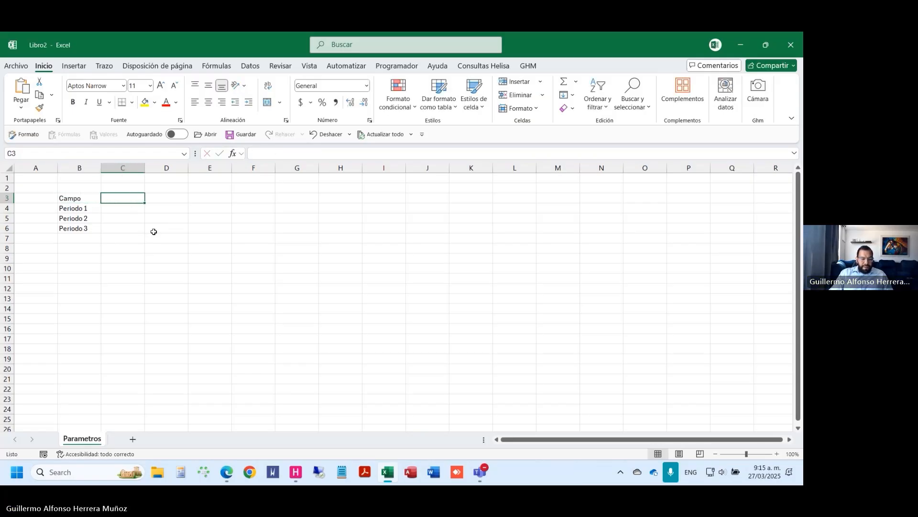
type("Valor")
key("Tab")
key("Left")
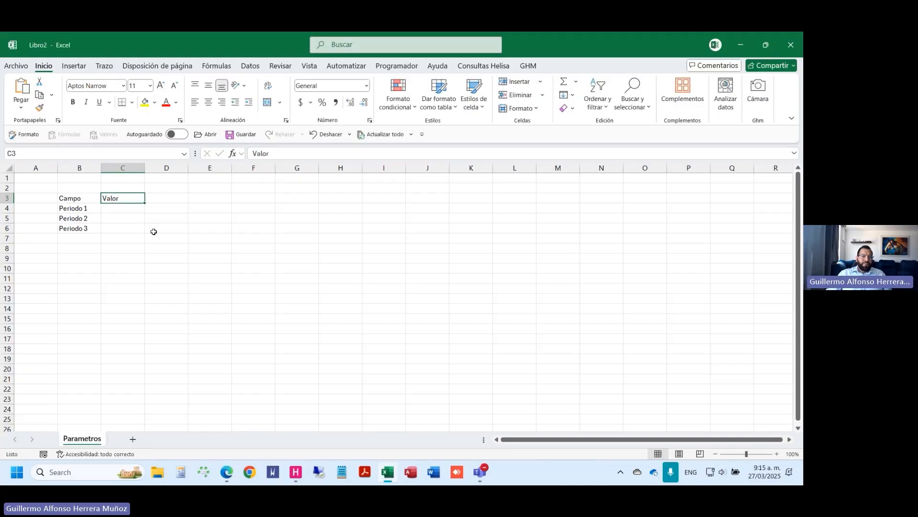
Step: Fill cells D4:D6 with the period format note AAAAMM
scroll(153, 231, "up", 3)
left_click_drag(123, 227, 129, 258)
left_click(185, 224)
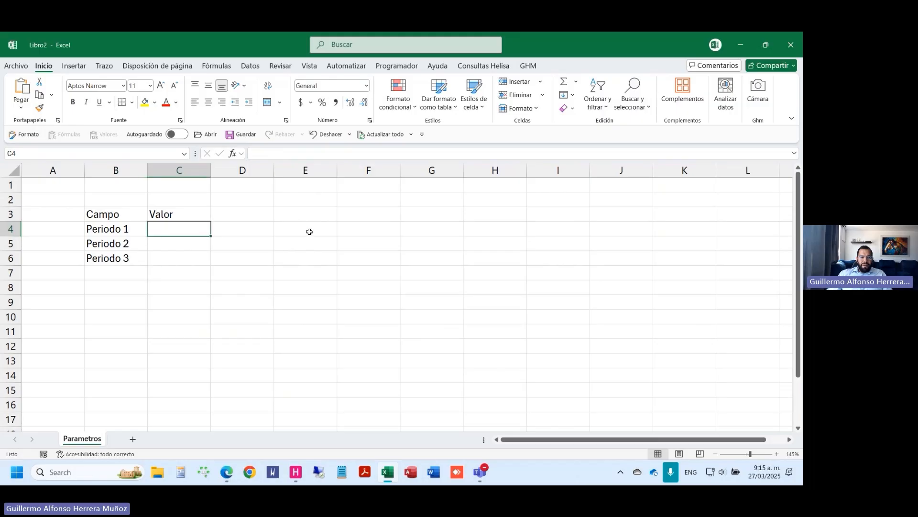
left_click(258, 230)
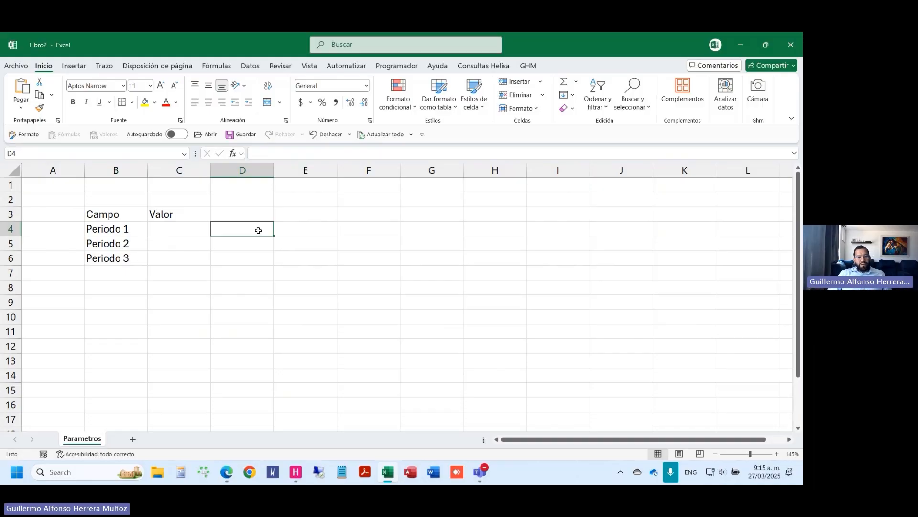
key("shift+Down")
key("shift+Down")
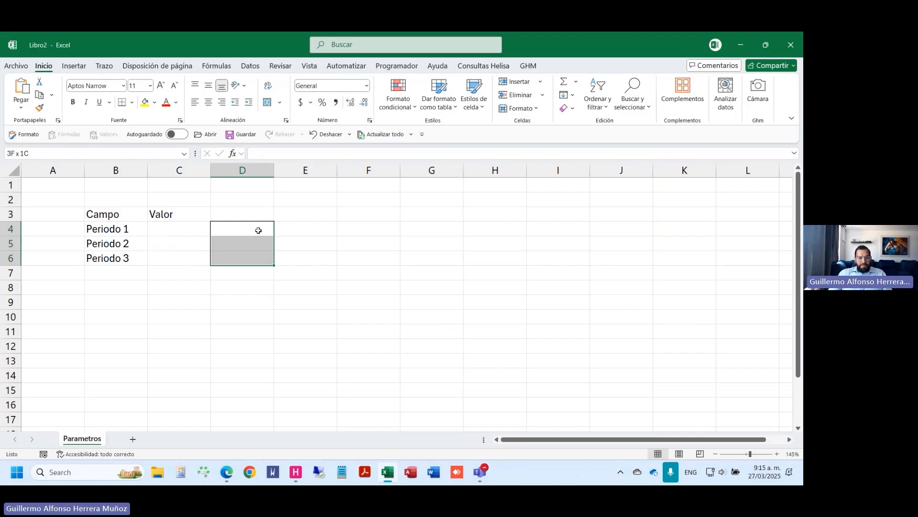
type("aa")
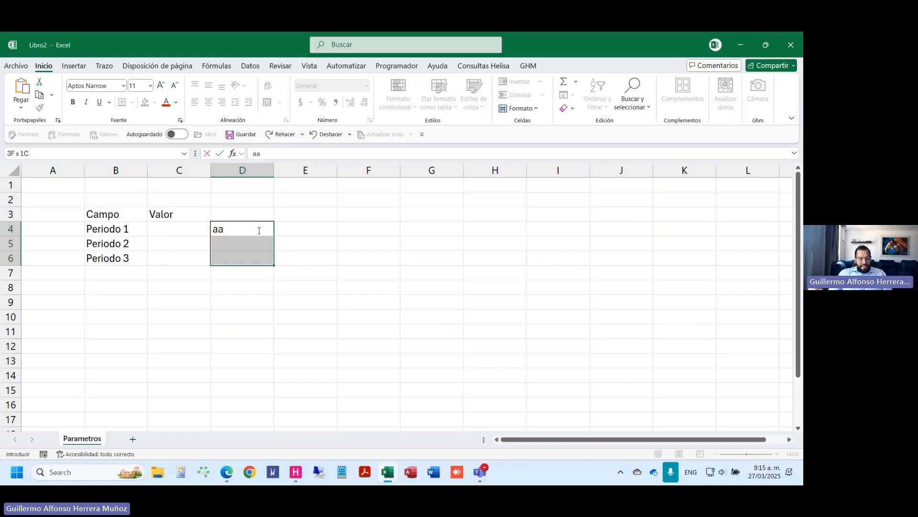
key("BackSpace")
key("BackSpace")
type("AAAA")
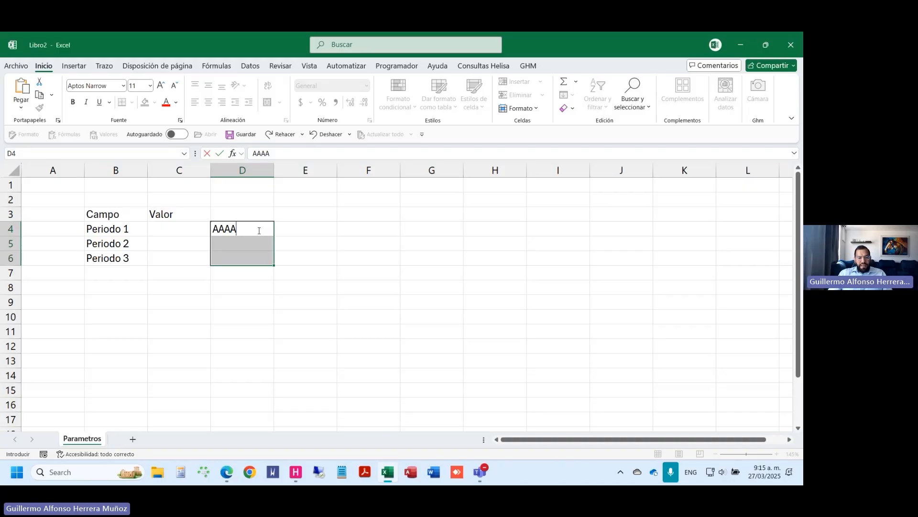
type("MM")
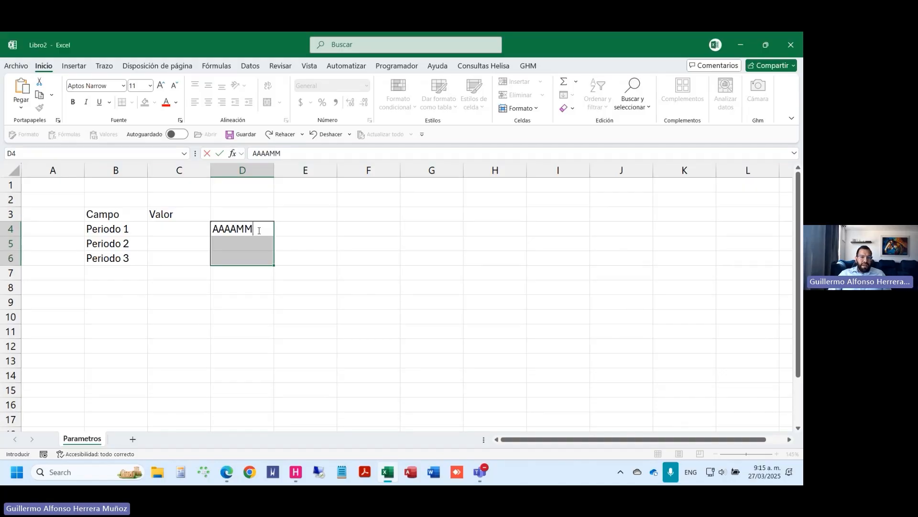
key("ctrl+Return")
key("Left")
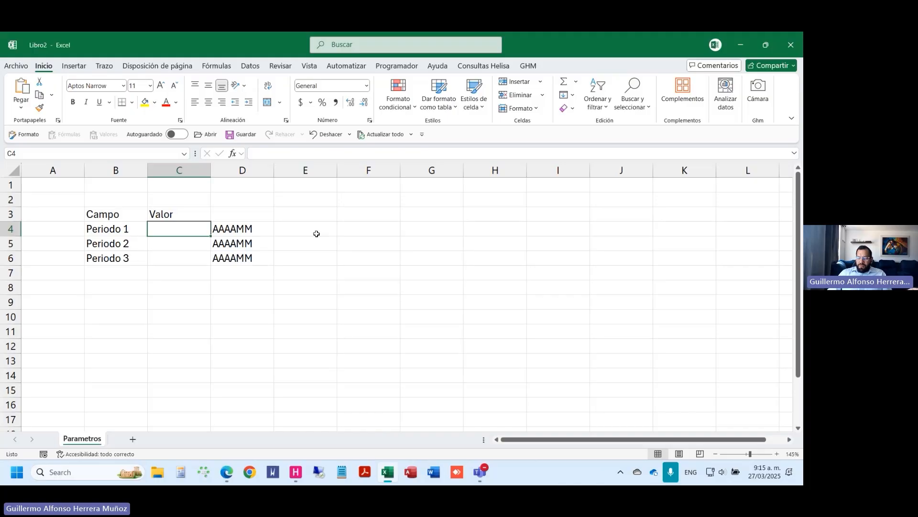
Step: Enter 202412, 202312 and 202212 as the values of Periodo 1, 2 and 3 in C4:C6
type("202412")
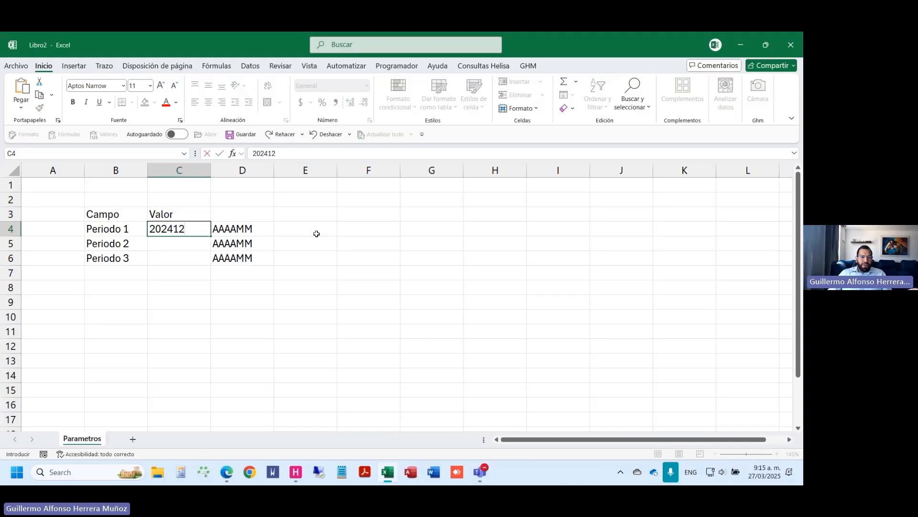
key("Return")
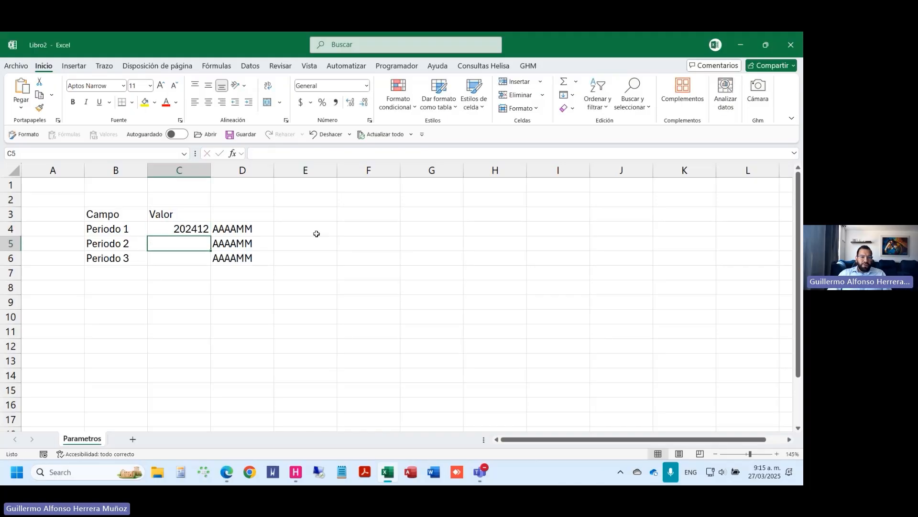
type("20")
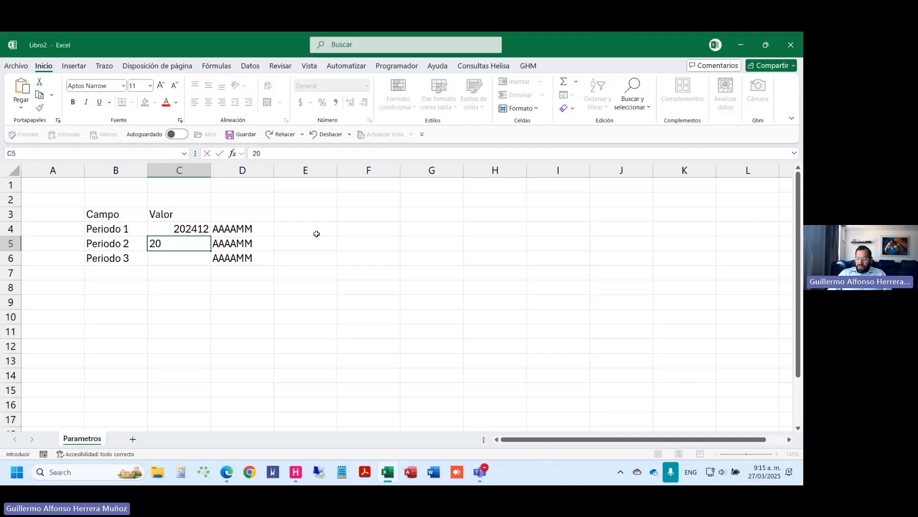
type("24")
key("Escape")
type("202312")
key("Return")
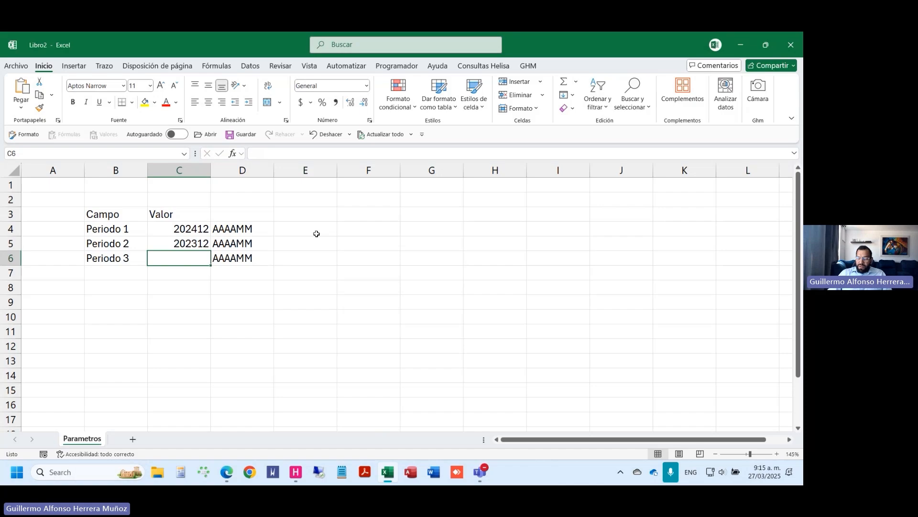
type("202212")
key("ctrl+Return")
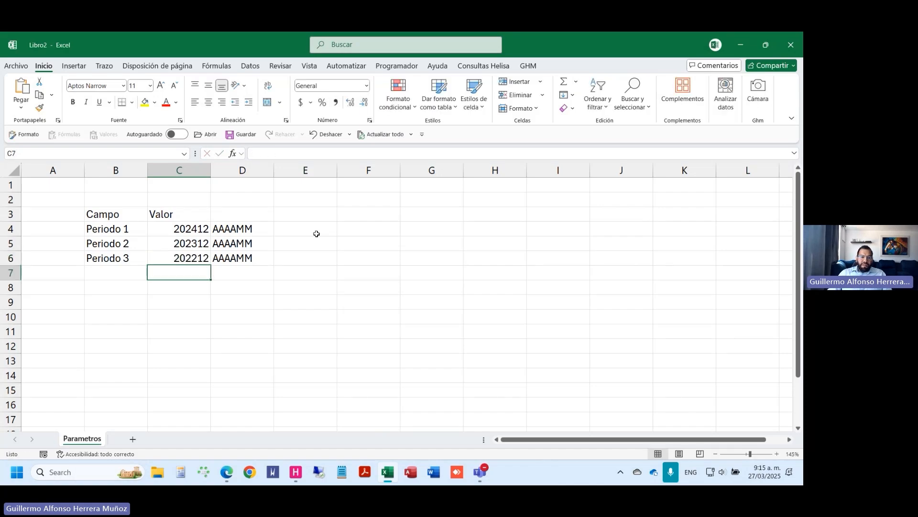
Step: Review the three period rows and highlight their values in C4:C6
key("Up")
key("Up")
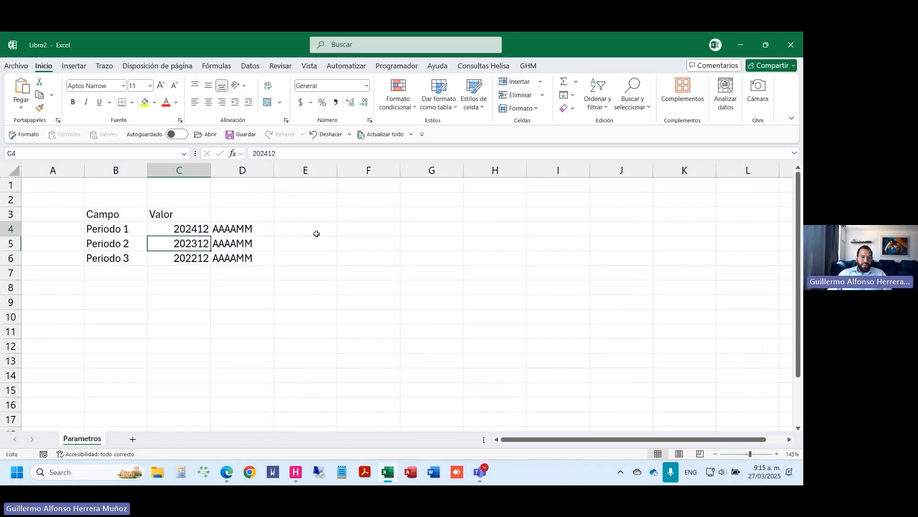
left_click_drag(128, 223, 127, 266)
key("shift+space")
key("shift+Up")
key("shift+Up")
key("shift+Down")
key("shift+Down")
key("shift+space")
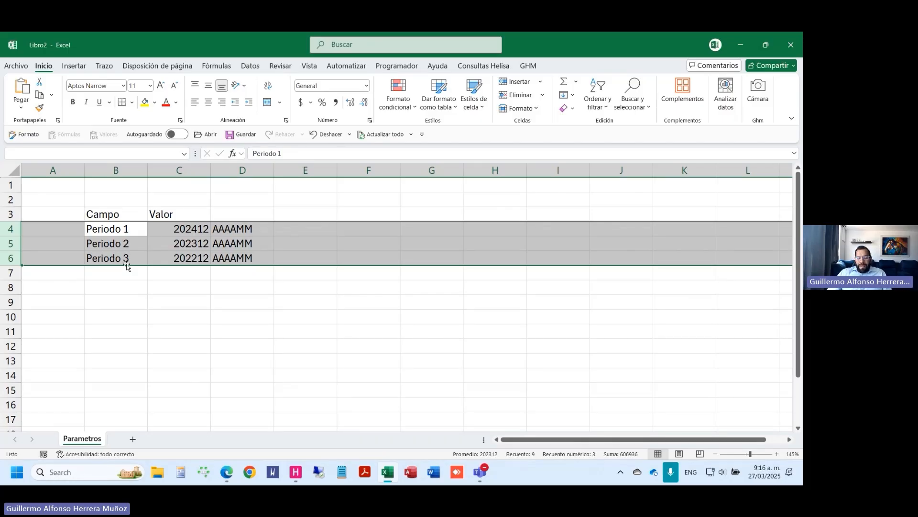
key("Up")
key("Down")
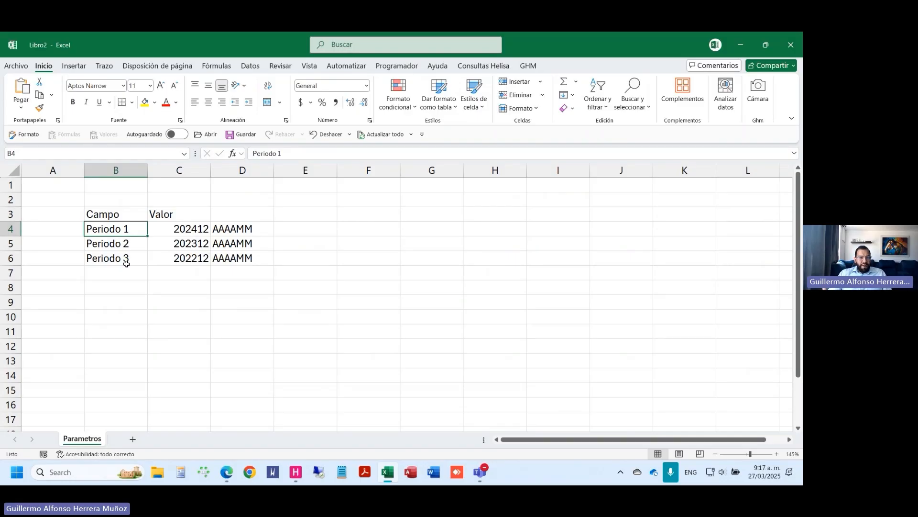
key("Right")
key("shift+Down")
key("shift+space")
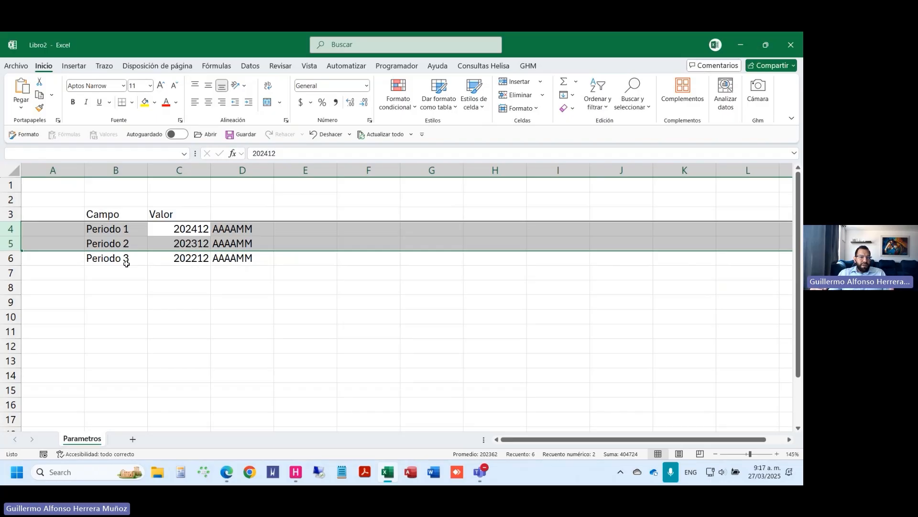
left_click_drag(188, 231, 192, 258)
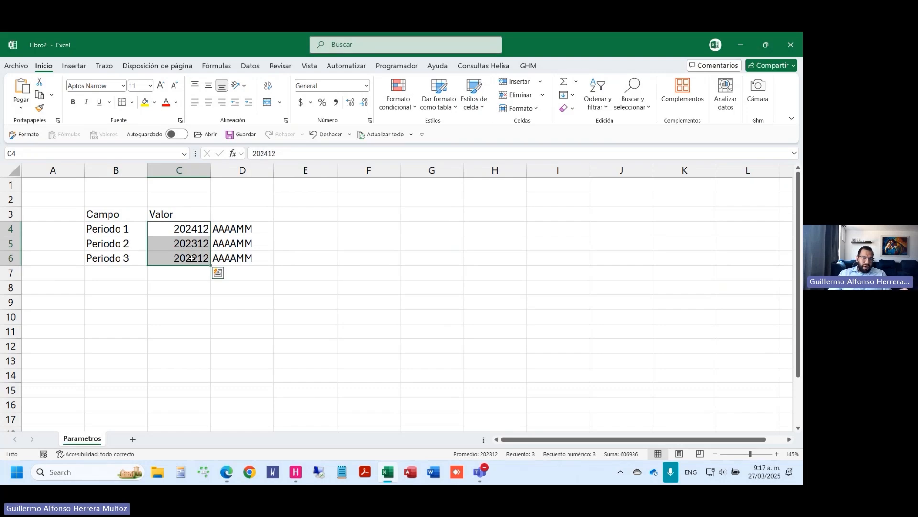
Step: Add a new sheet after Parametros and name it ESF, highlighting the parameter table B3:D6 in between
left_click(133, 439)
left_click(83, 437)
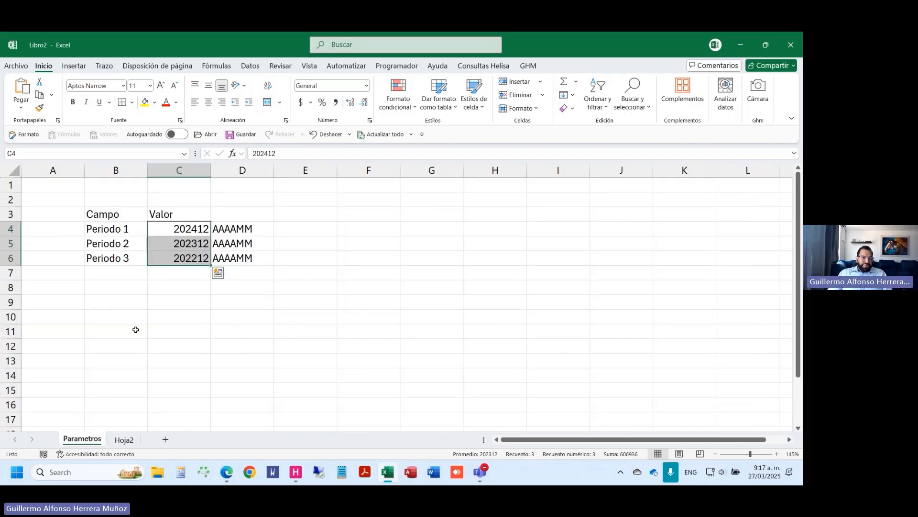
left_click_drag(98, 213, 253, 260)
right_click(123, 440)
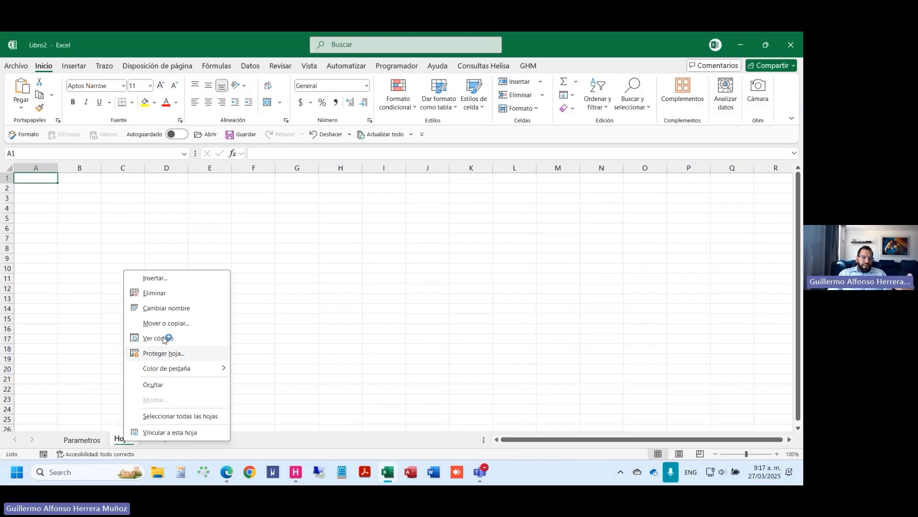
left_click(179, 306)
type("es")
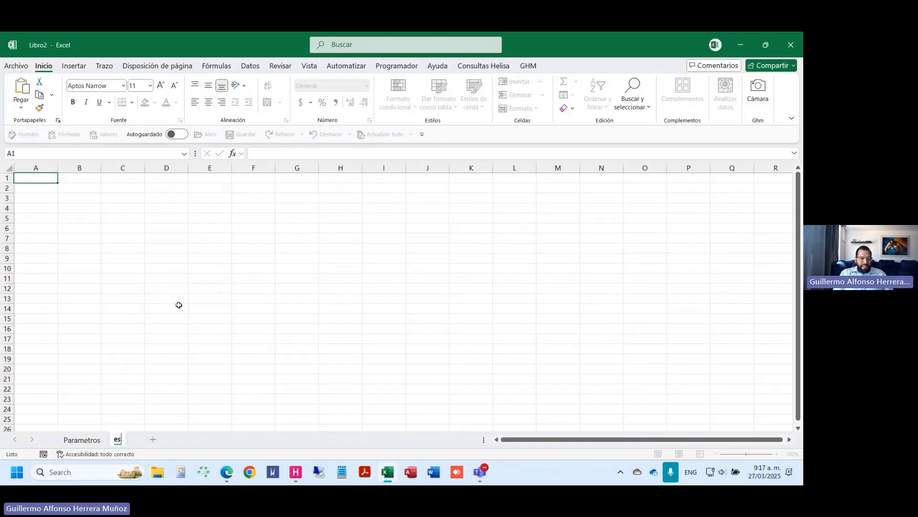
key("shift+Home")
type("ESF")
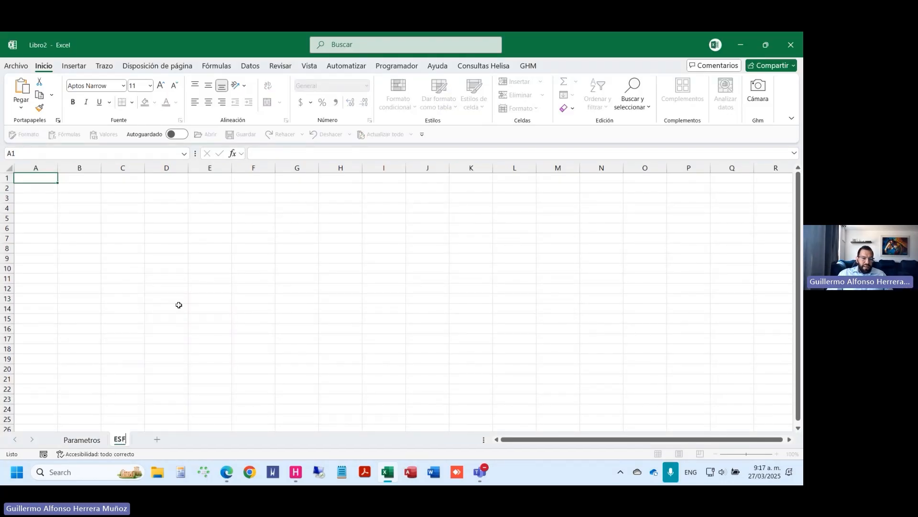
key("Return")
Step: Add a new sheet after ESF and name it ERI
left_click(156, 439)
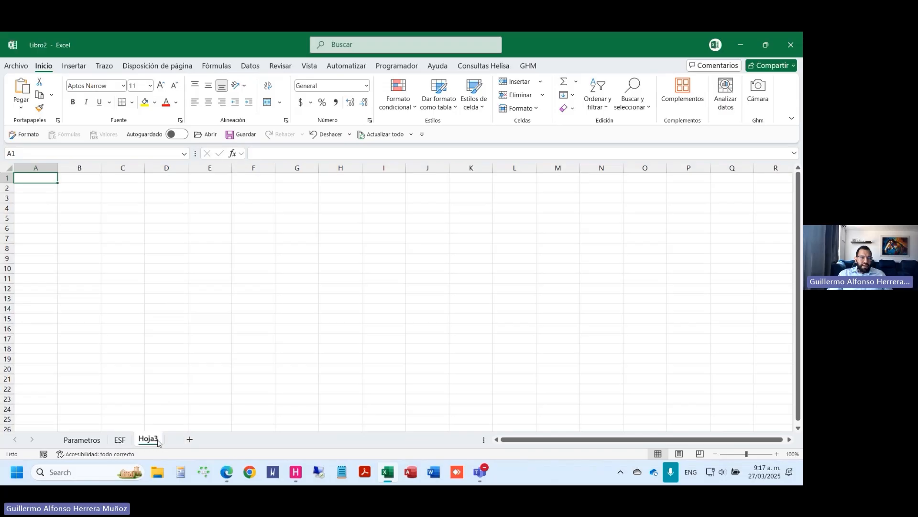
right_click(158, 440)
left_click(210, 309)
type("ERI")
key("Return")
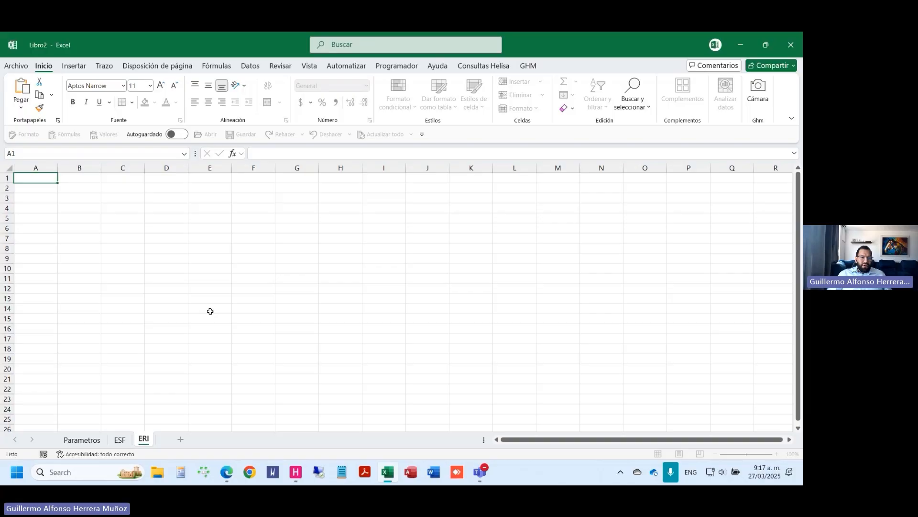
Step: Add a new sheet after ERI and name it bce
left_click(182, 439)
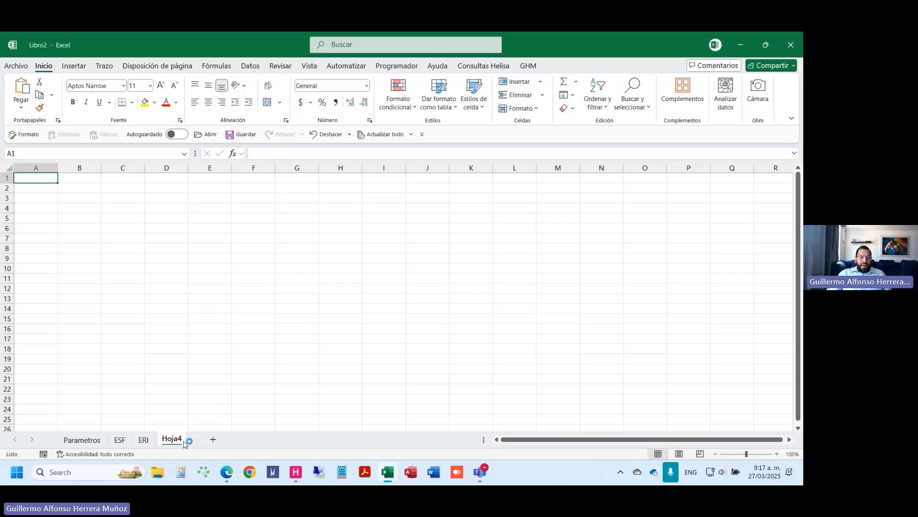
right_click(185, 444)
left_click(242, 306)
type("bce")
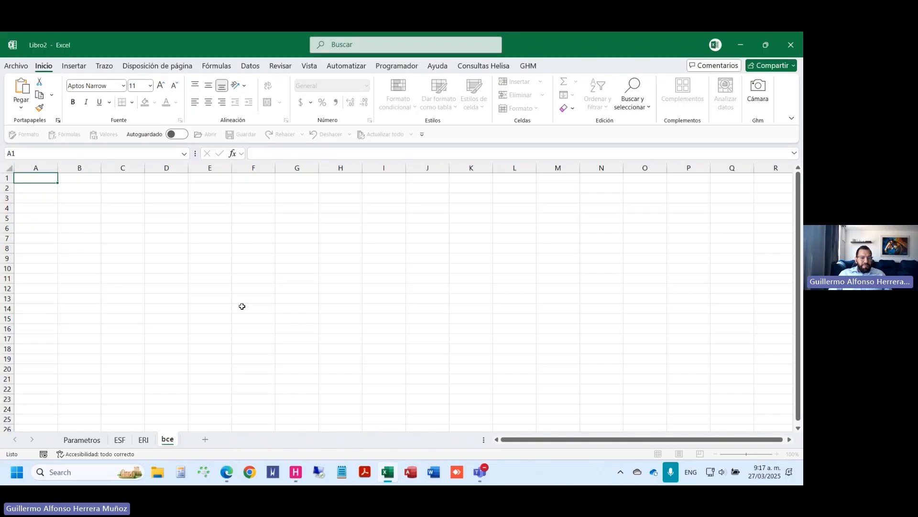
key("Return")
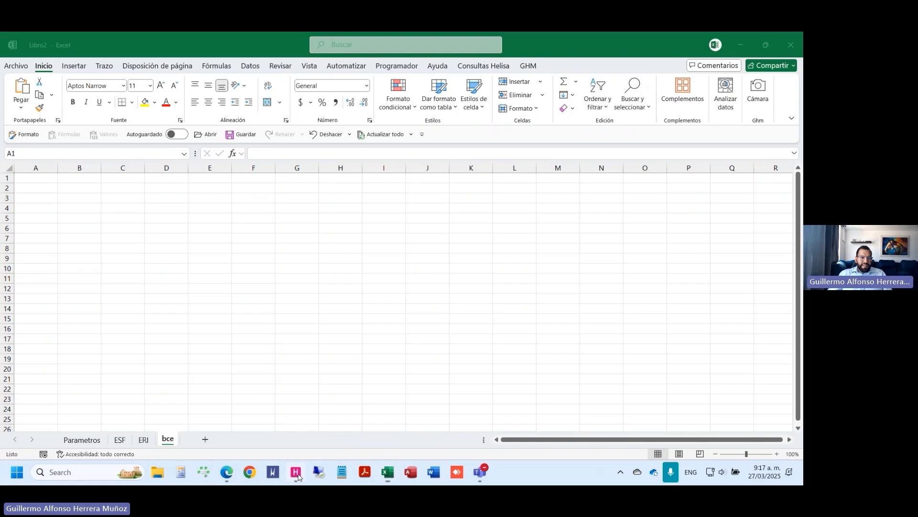
Step: Switch to Helisa, select the company COMERCIALIZADORA FARMACEUTICA and return to the Excel workbook
left_click(296, 474)
left_click(88, 123)
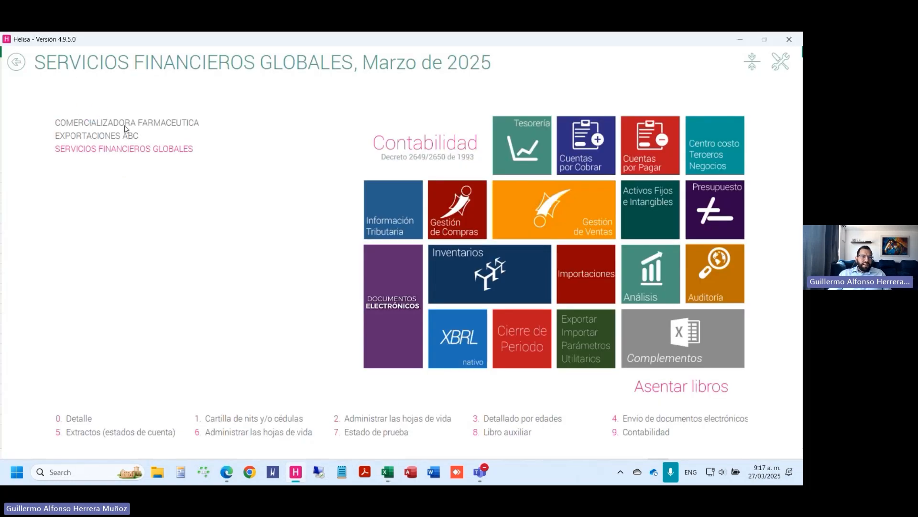
mouse_move(277, 63)
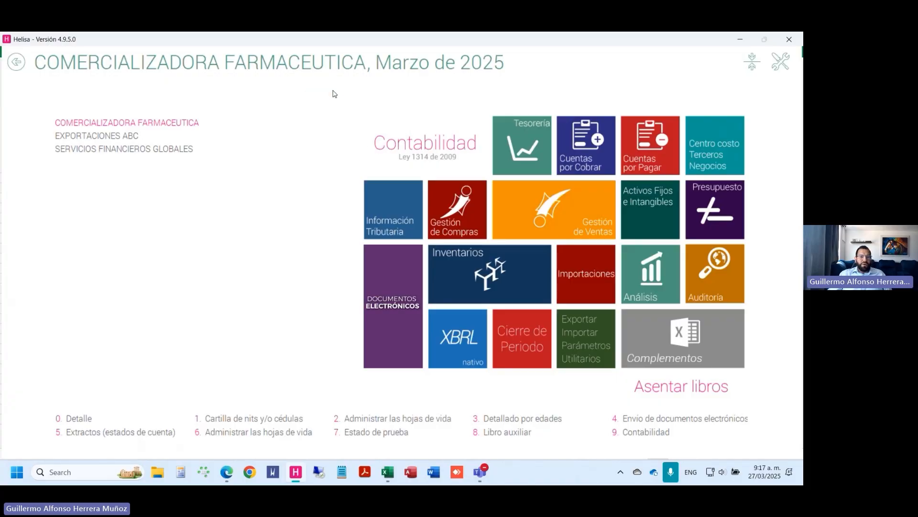
key("alt+Tab")
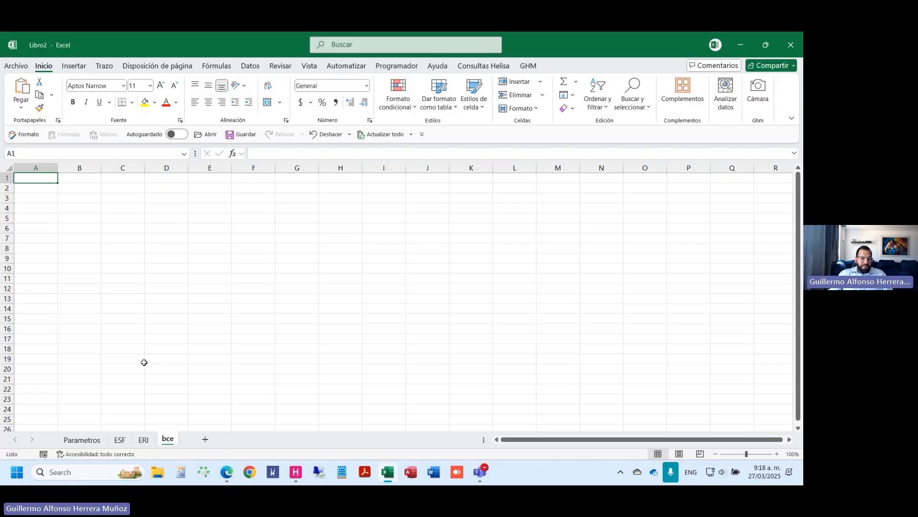
Step: Look at the Parametros sheet and highlight the empty range A1:F20 on the bce sheet
left_click(81, 439)
left_click(168, 440)
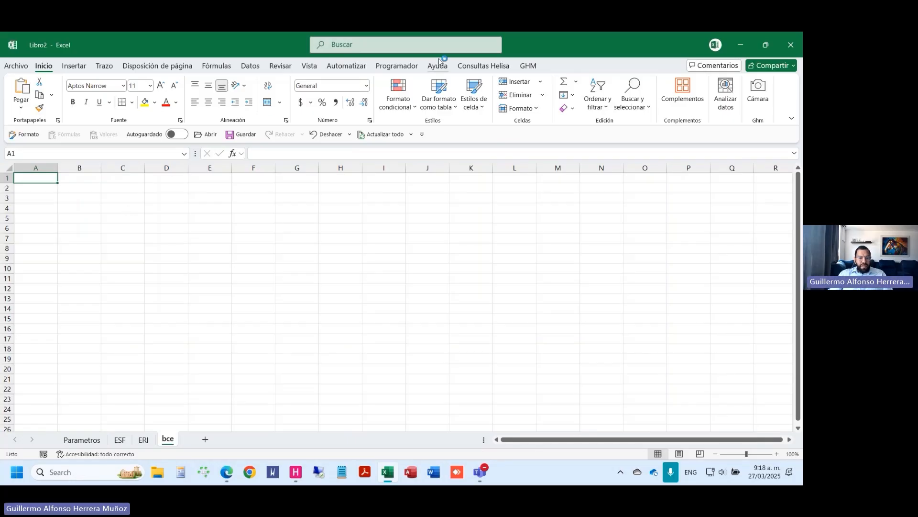
left_click_drag(45, 181, 270, 369)
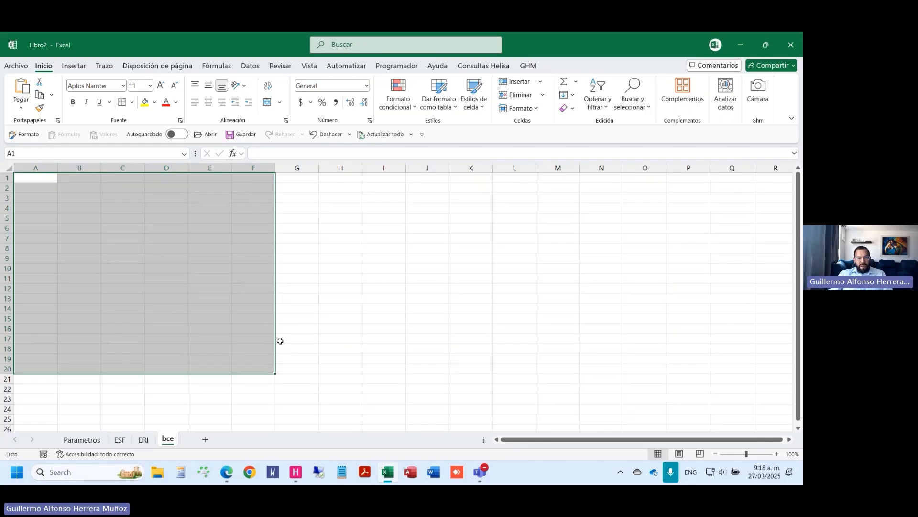
Step: Make A1 the active cell of the bce sheet and open the Consultas Helisa query dialog
left_click(483, 65)
left_click(322, 204)
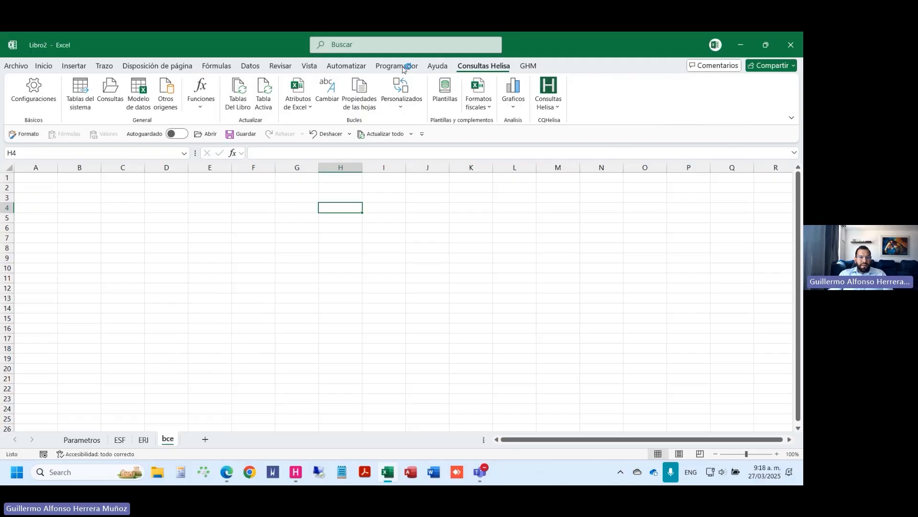
left_click(107, 95)
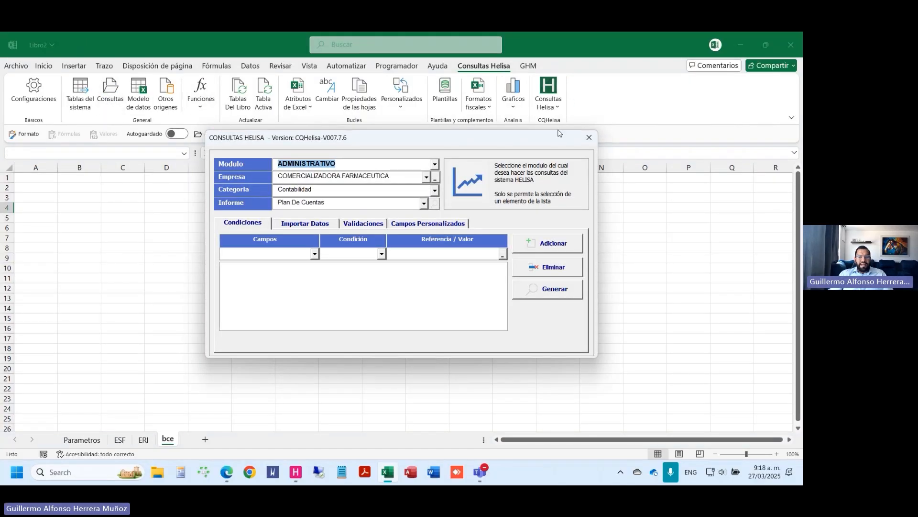
left_click(590, 137)
left_click(32, 178)
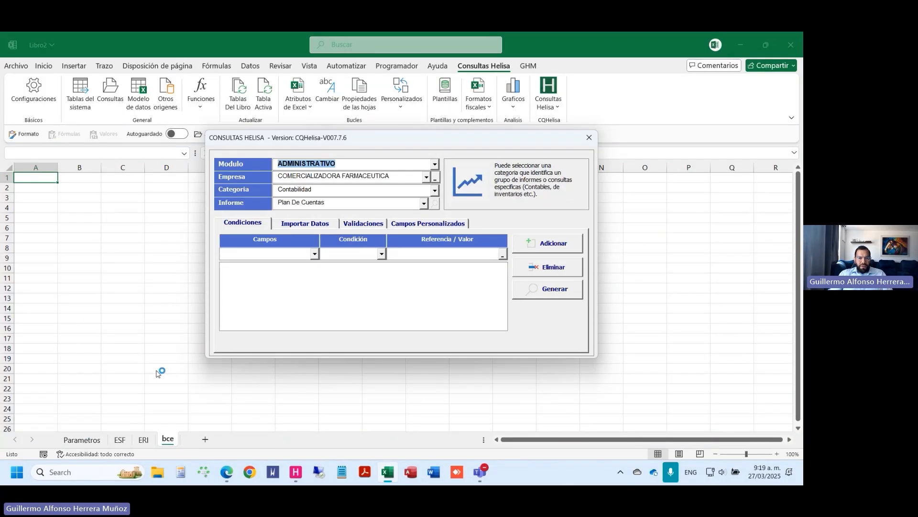
Step: Examine the available Modulo, Empresa and Categoria options in the query dialog
left_click(435, 191)
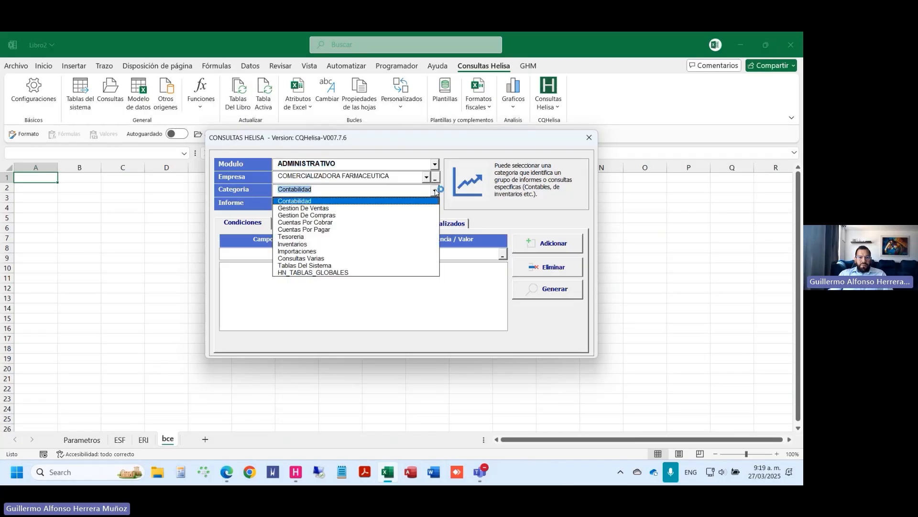
left_click(435, 189)
left_click(427, 177)
left_click(435, 164)
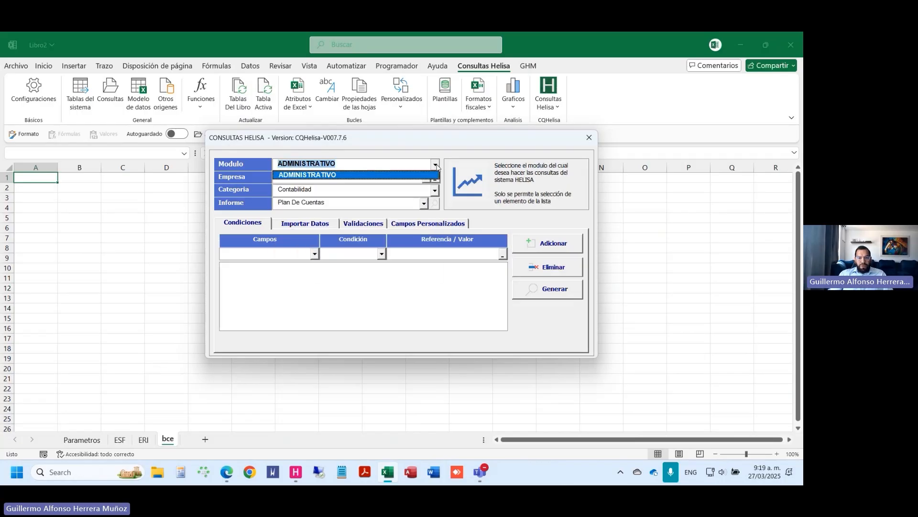
left_click(436, 165)
left_click(426, 177)
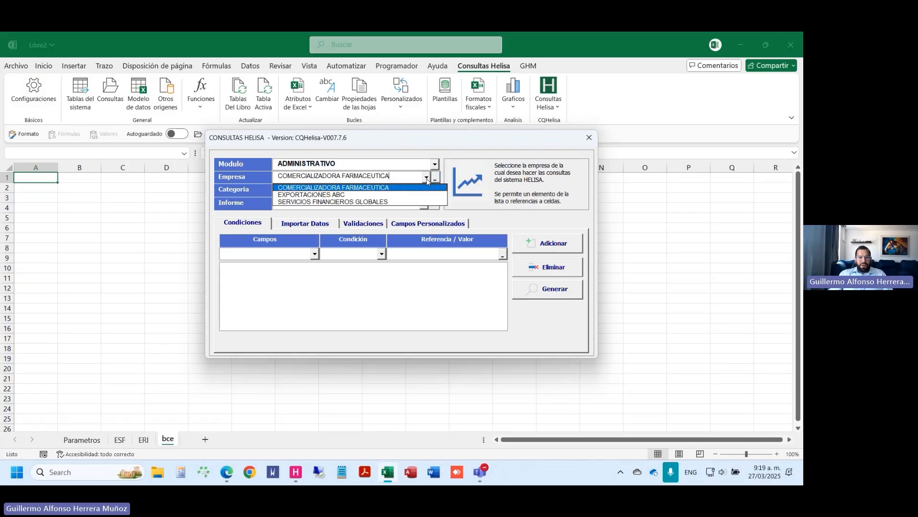
left_click(426, 178)
left_click(434, 191)
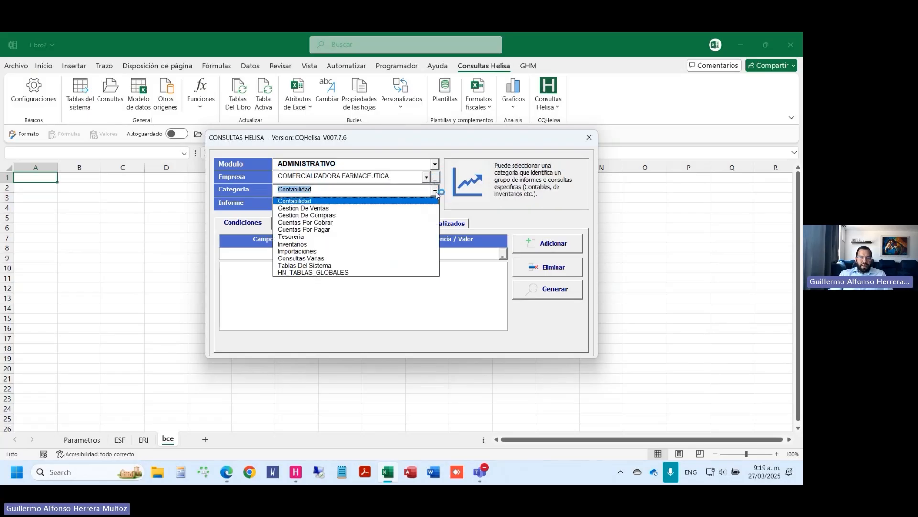
left_click(436, 200)
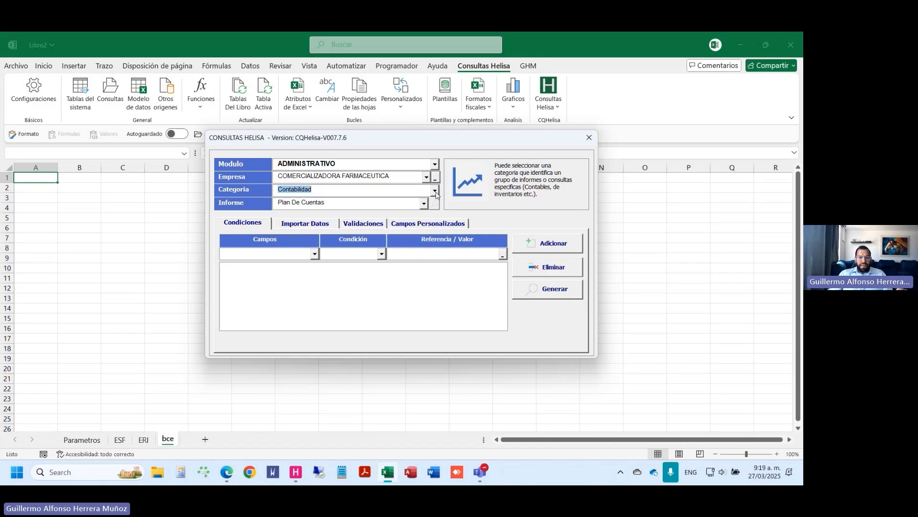
Step: Choose the report (PCGA) Balance De Prueba Comparativo for the query
left_click(425, 205)
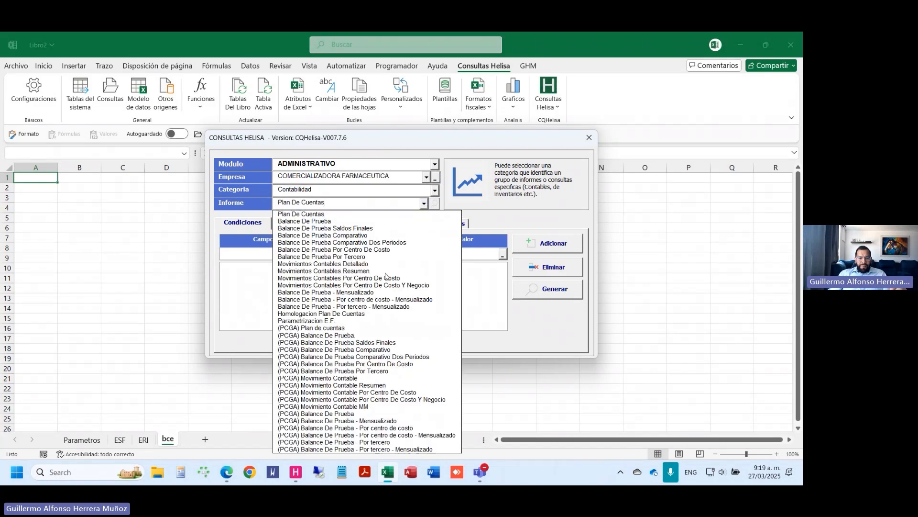
left_click(403, 350)
left_click_drag(392, 203, 273, 210)
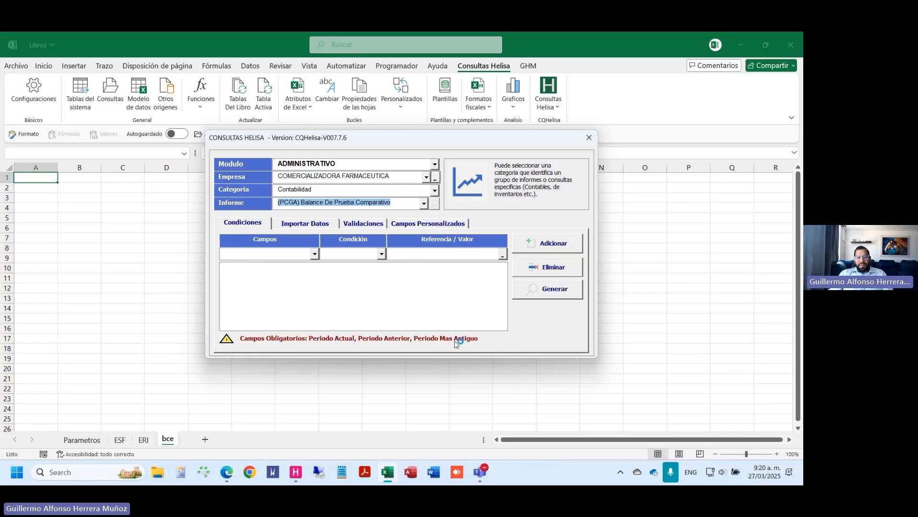
Step: Add the condition Periodo Actual equal to cell C4 of the Parametros sheet
left_click(314, 254)
left_click(299, 268)
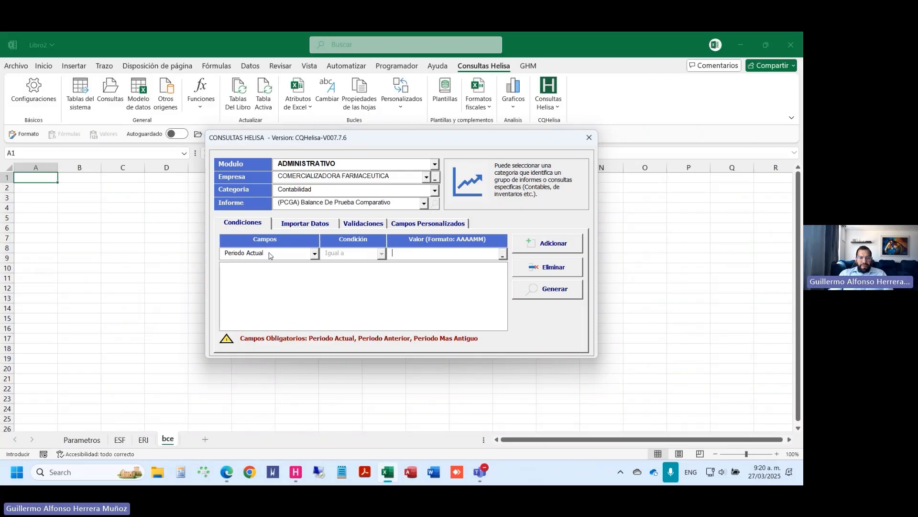
left_click(70, 441)
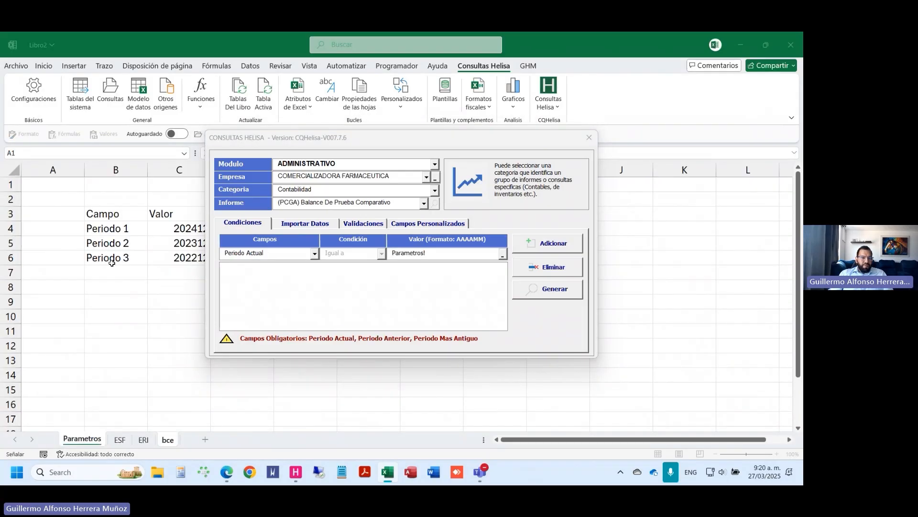
left_click_drag(288, 143, 309, 141)
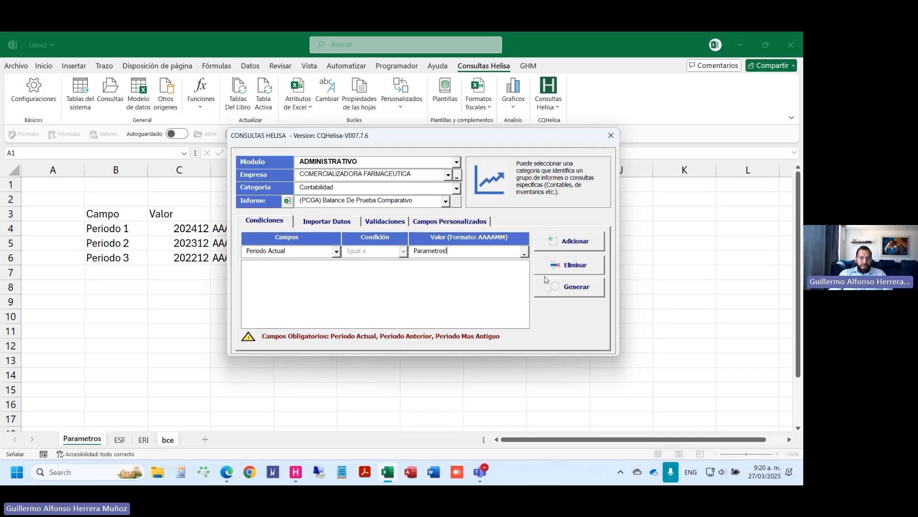
left_click(474, 251)
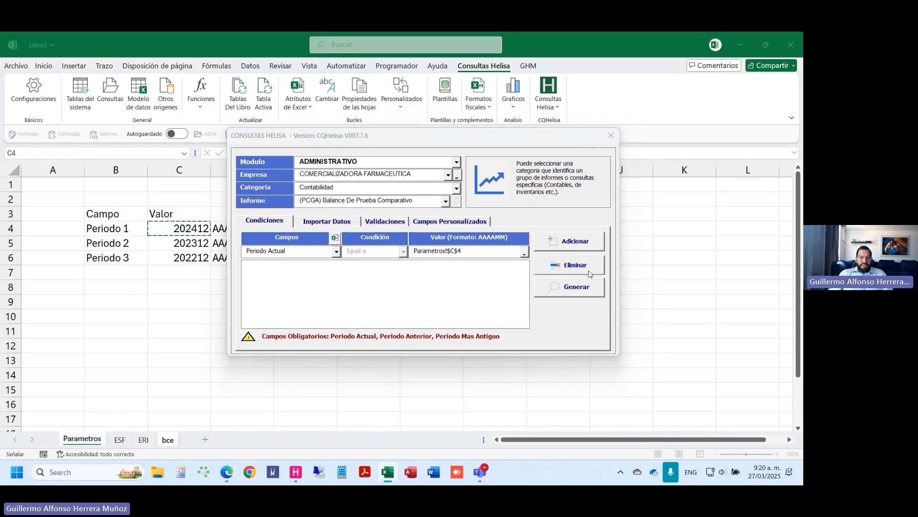
left_click(185, 233)
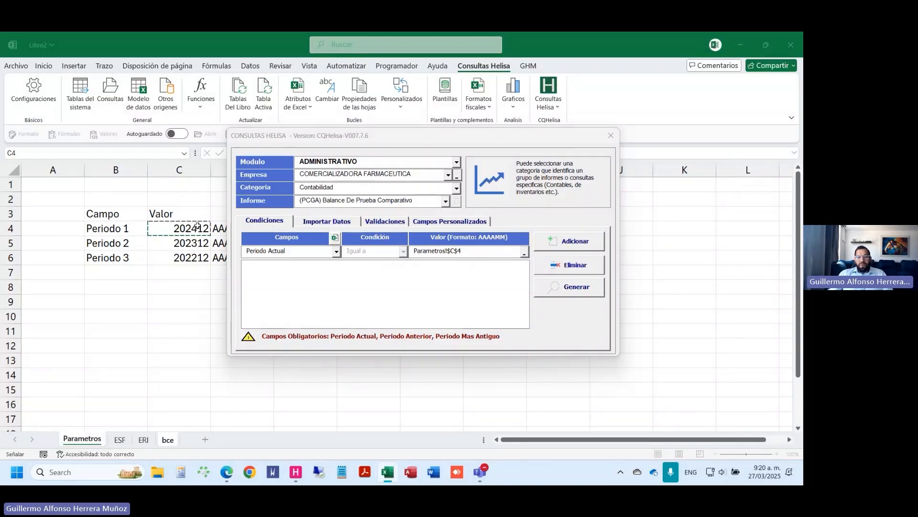
left_click(588, 244)
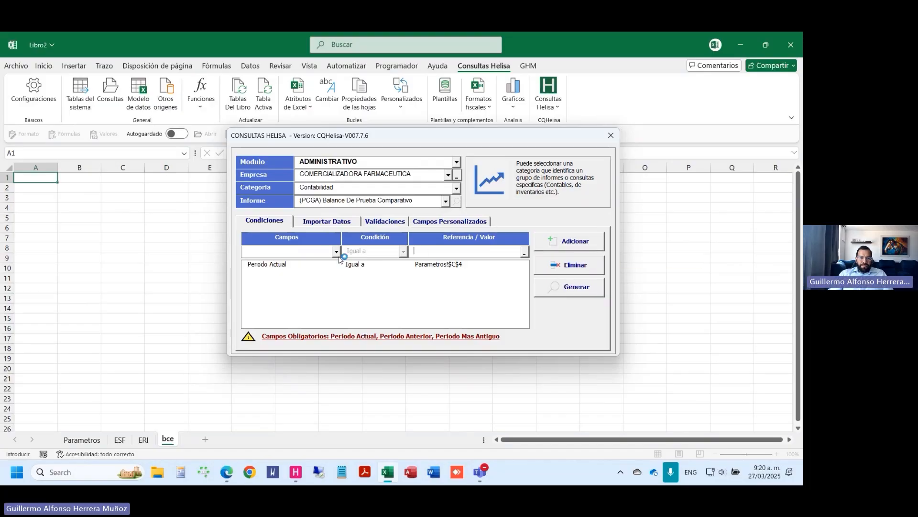
Step: Add the condition Periodo Anterior equal to cell C5 of the Parametros sheet
left_click(337, 252)
left_click(277, 270)
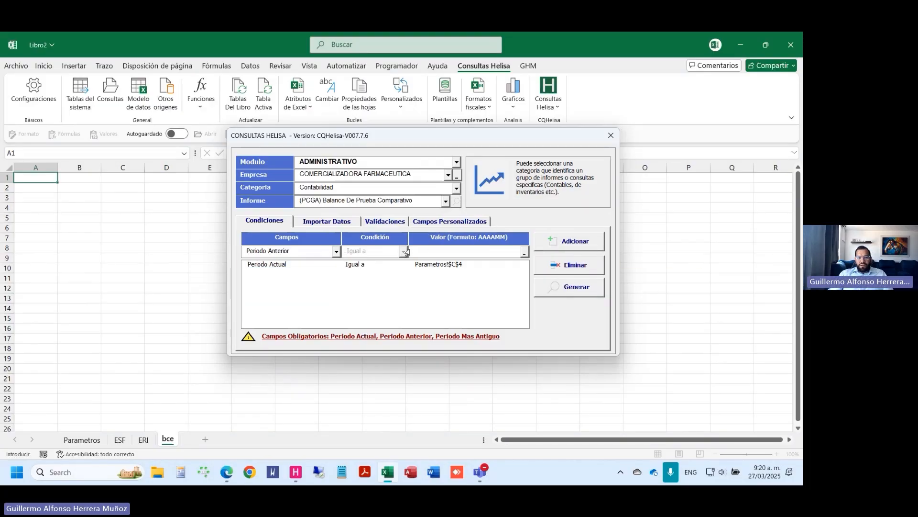
left_click(82, 439)
left_click(191, 246)
left_click(569, 241)
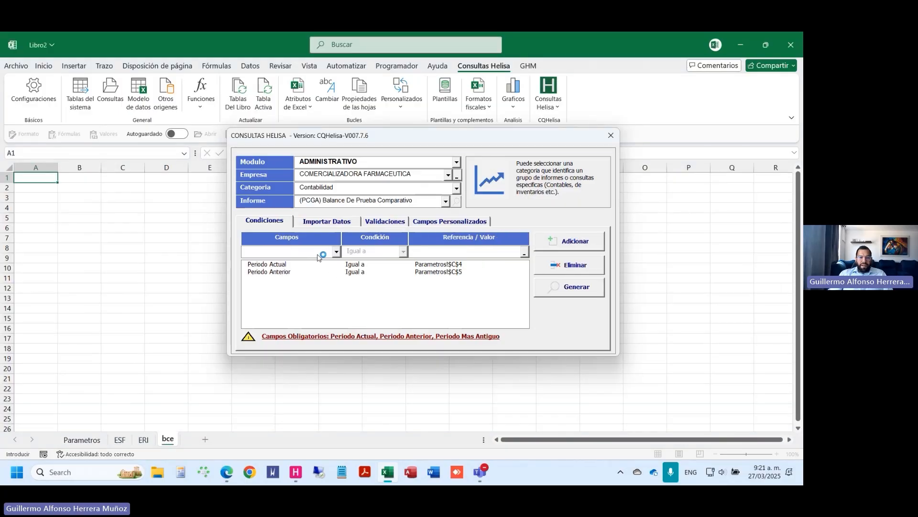
Step: Add the condition Periodo Mas Antiguo equal to cell C6 of the Parametros sheet
left_click(336, 251)
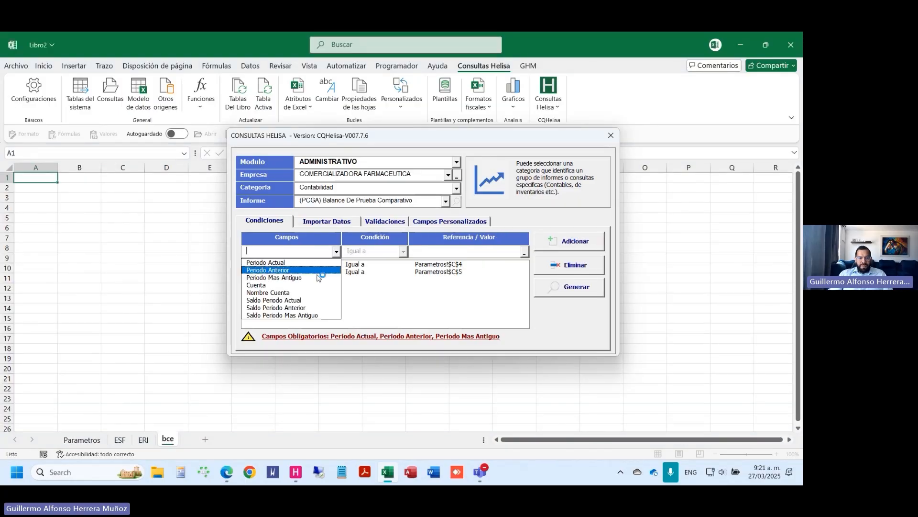
left_click(306, 278)
left_click(82, 439)
left_click(180, 253)
left_click(565, 240)
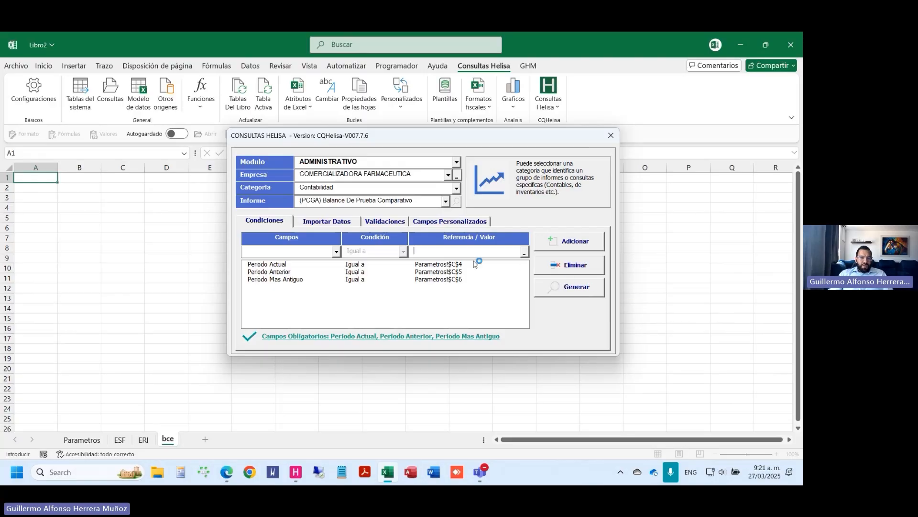
Step: Review the data import options and generate the comparative trial balance on the bce sheet
left_click(301, 221)
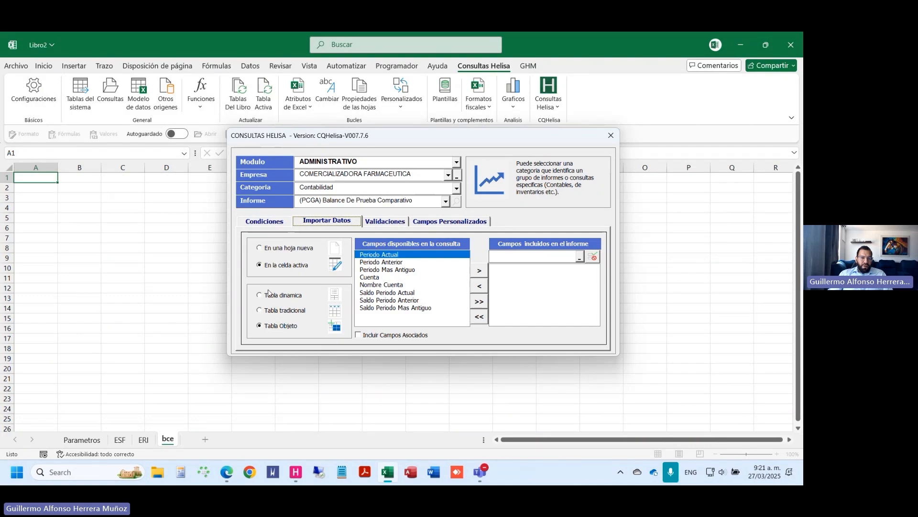
left_click(266, 221)
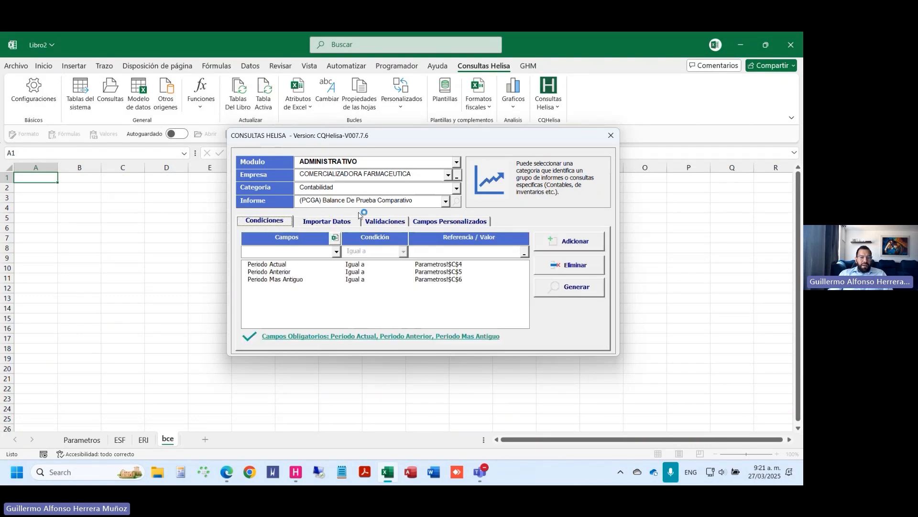
left_click(603, 292)
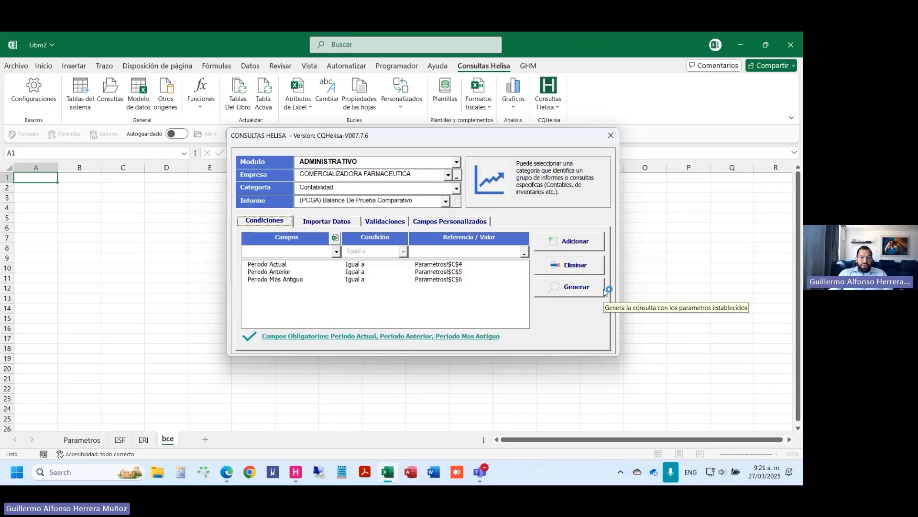
left_click(567, 291)
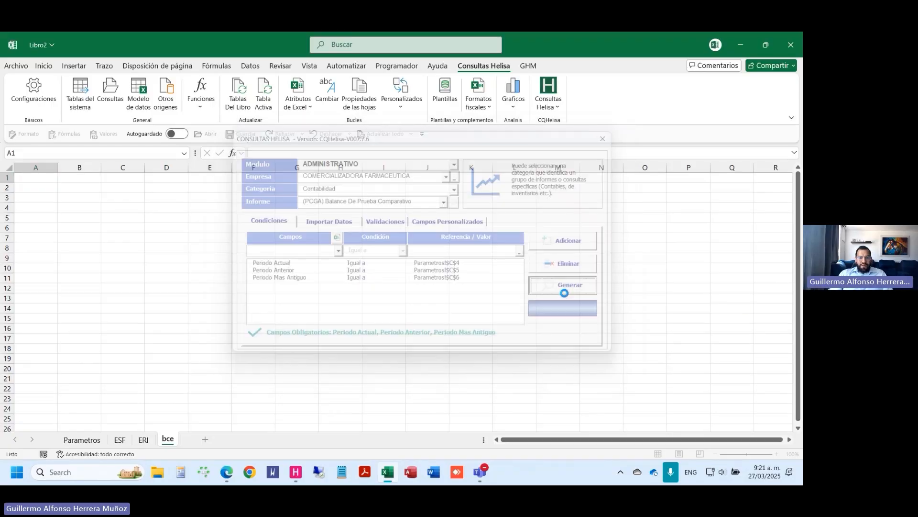
Step: Format the balance columns C:E as numbers with thousands separators and two decimals
left_click(427, 289)
scroll(414, 274, "up", 3)
left_click_drag(383, 169, 629, 163)
key("ctrl+shift+1")
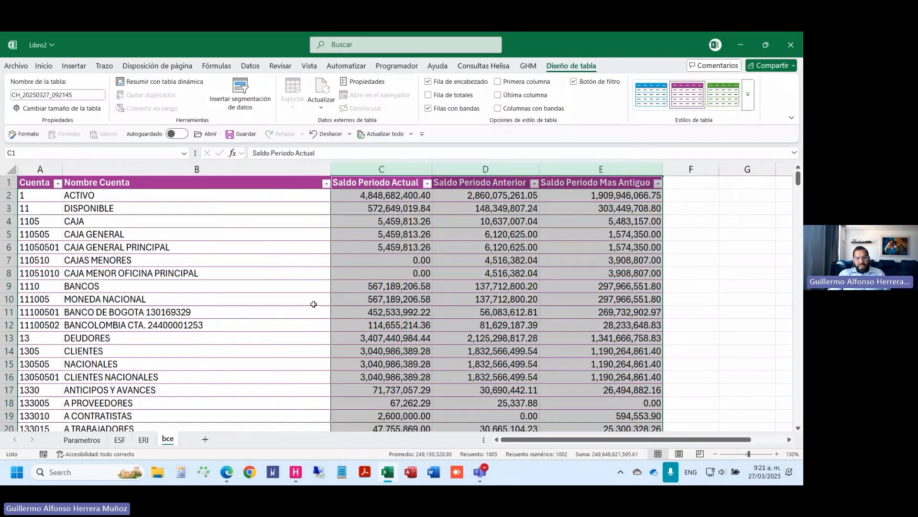
Step: Widen the Cuenta column on the bce sheet so the account codes fit
left_click(316, 303)
left_click_drag(62, 168, 44, 286)
left_click(58, 248)
left_click_drag(406, 182, 621, 261)
left_click_drag(44, 185, 125, 273)
left_click(38, 195)
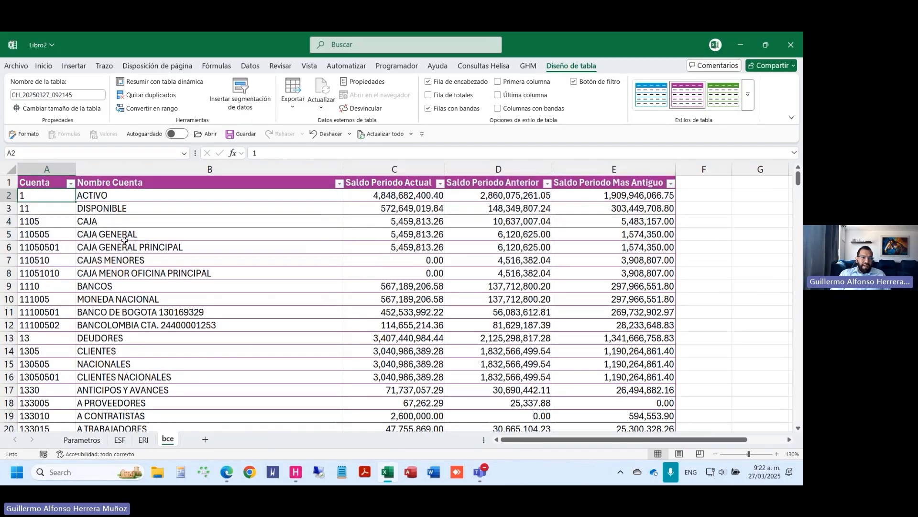
Step: Examine the extent of the trial balance table, down the account codes and across to its last balance column
key("ctrl+shift+Down")
key("ctrl+q")
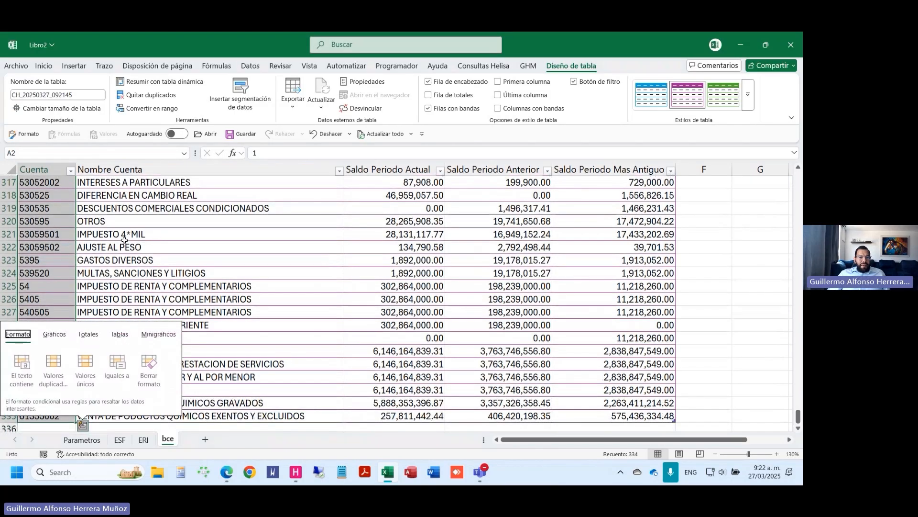
key("Escape")
key("ctrl+Home")
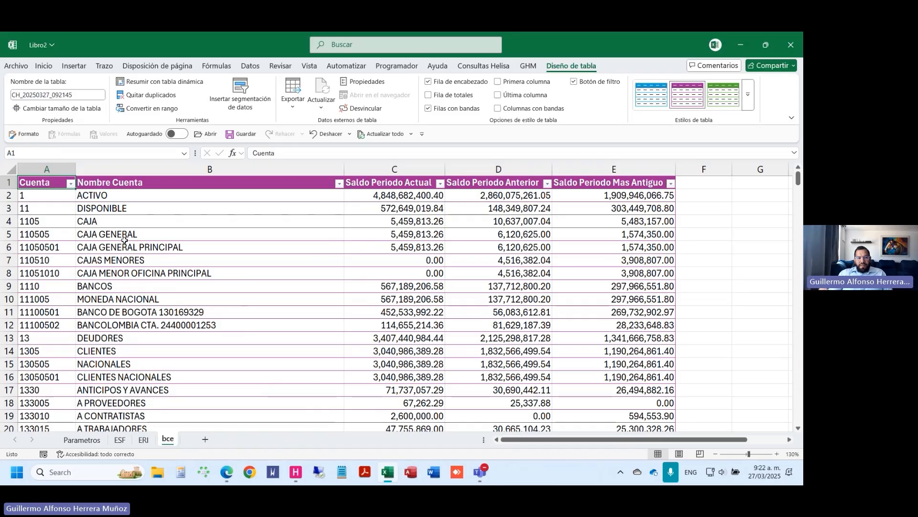
key("ctrl+Right")
key("Right")
key("Down")
key("Left")
key("Right")
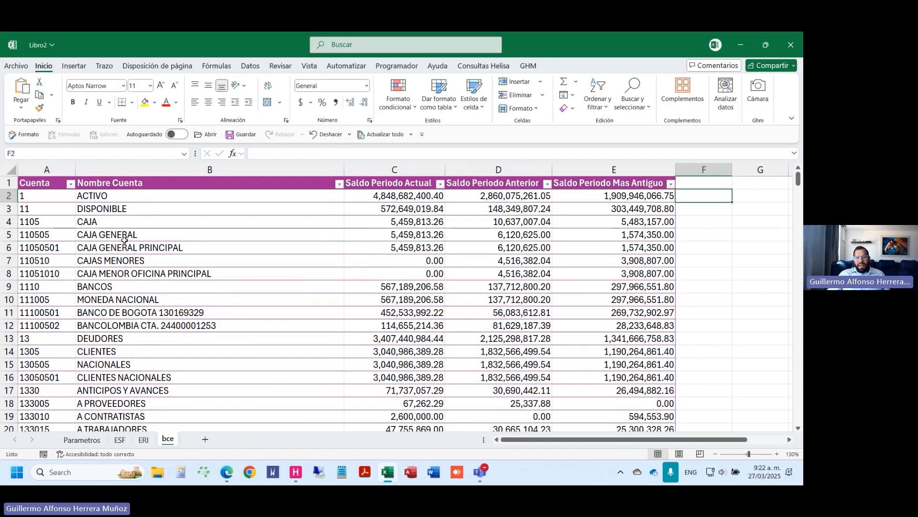
key("Left")
key("Right")
key("Up")
key("Left")
key("Right")
key("Down")
key("Left")
key("Right")
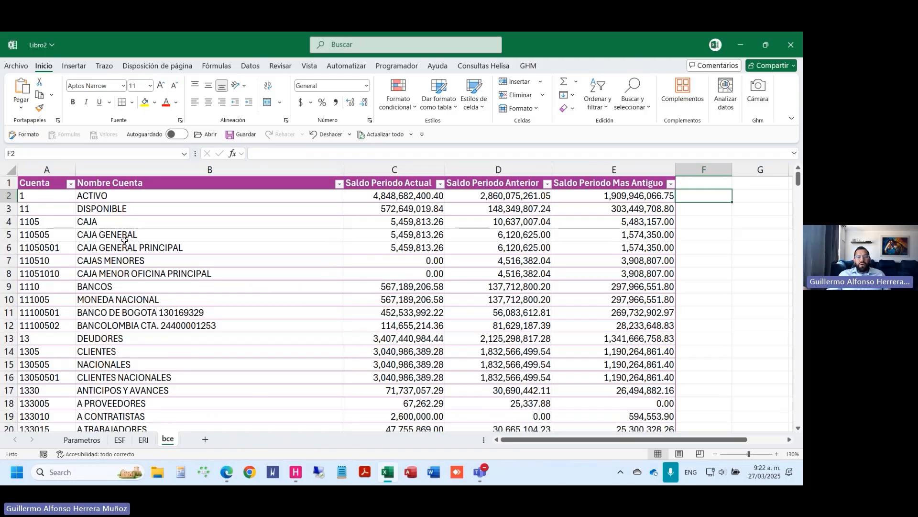
Step: Insert a table column before Cuenta and name it NIVEL
key("Left")
key("Home")
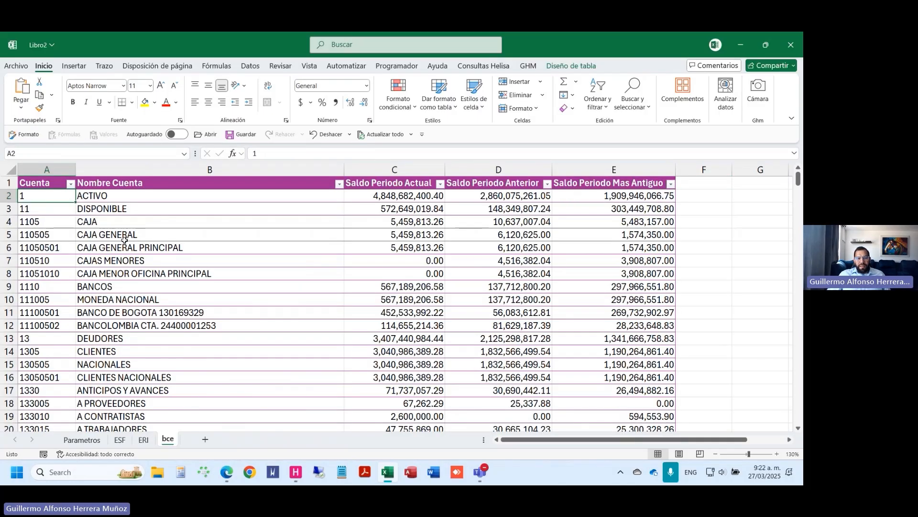
key("Up")
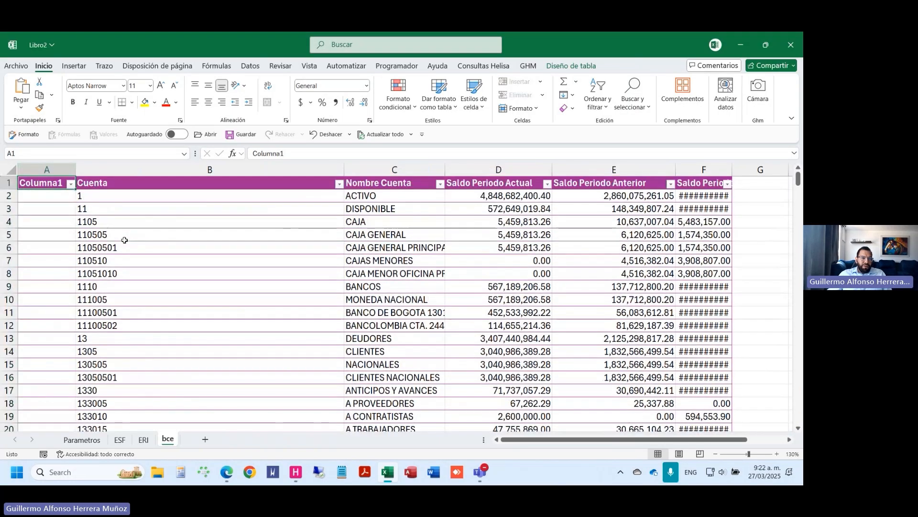
type("NIVEL")
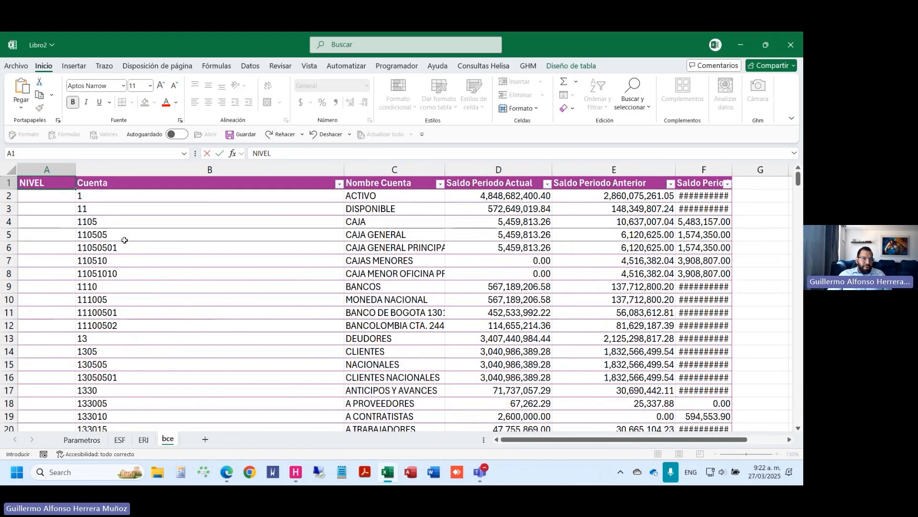
key("Return")
type("+ALRG")
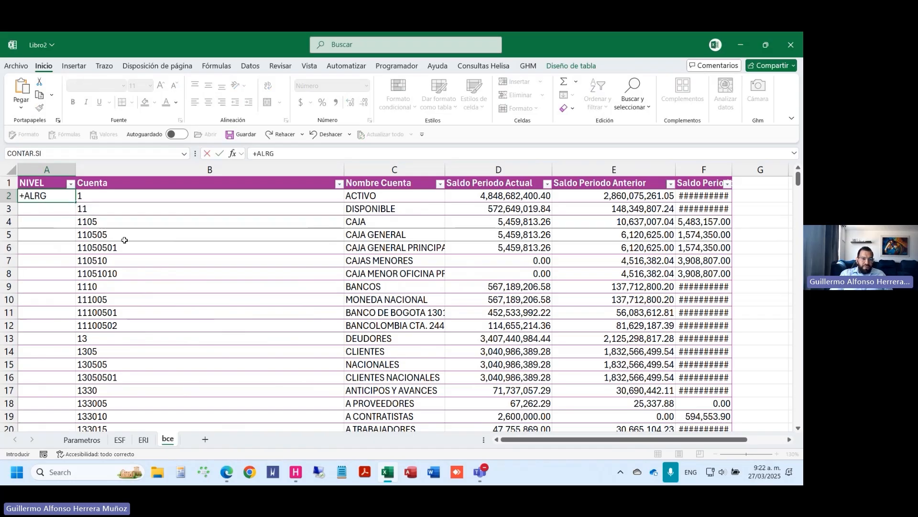
key("Return")
key("Up")
type("+")
type("GO([@Cuenta])")
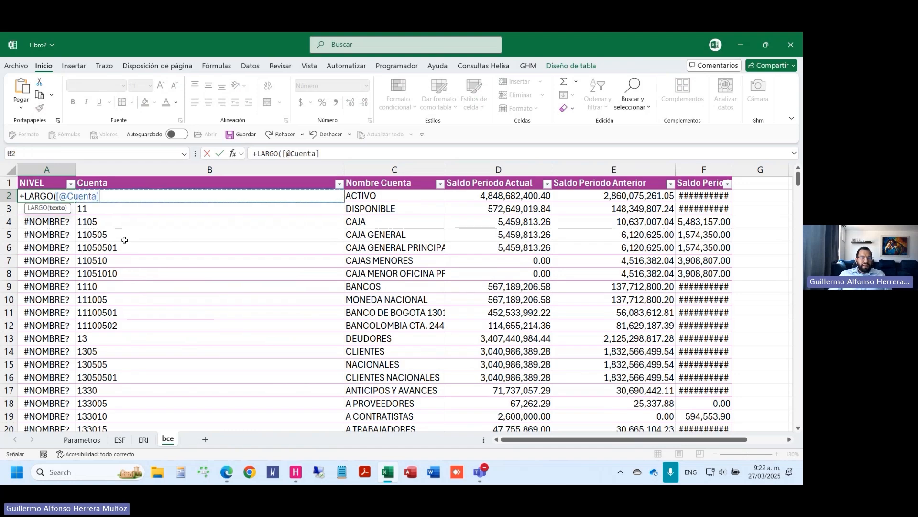
key("Return")
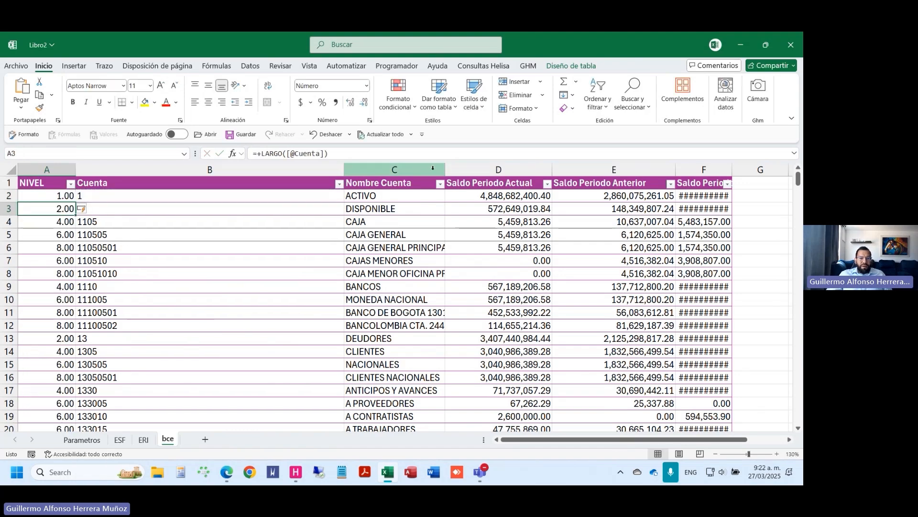
Step: Autofit the widths of the Cuenta, Nombre Cuenta and three balance columns to their contents
double_click(343, 169)
left_click_drag(221, 169, 563, 171)
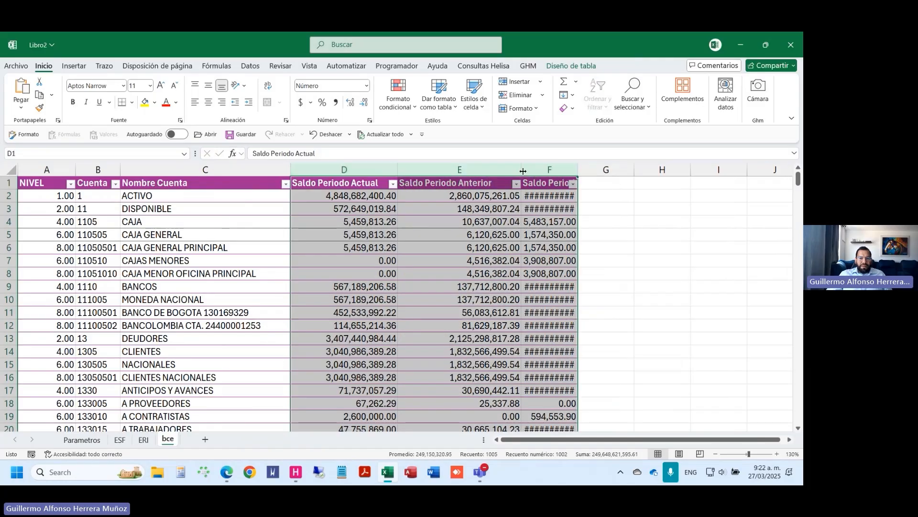
double_click(522, 170)
left_click(71, 234)
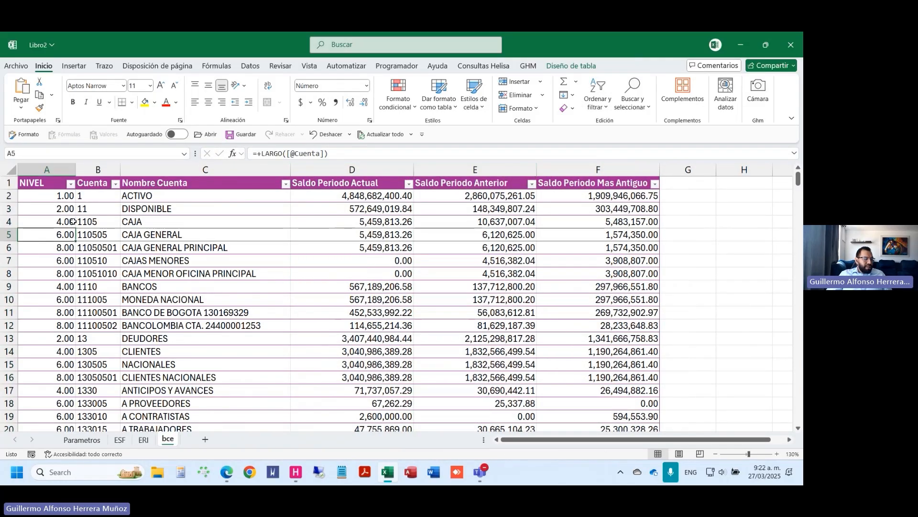
Step: Delete all trial balance rows from row 6 downward, keeping only the first four accounts
key("Up")
key("Up")
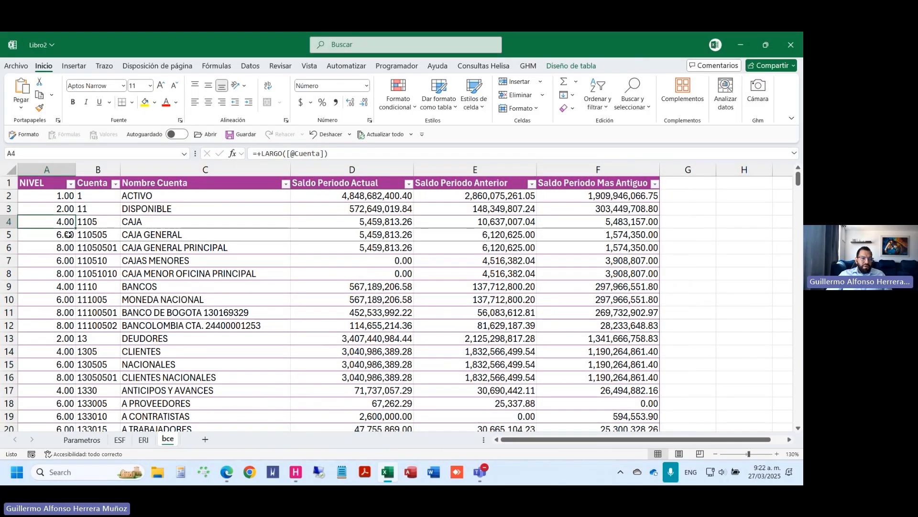
key("ctrl+shift+Down")
key("ctrl+shift+Right")
key("ctrl+minus")
left_click(50, 197)
left_click(55, 207)
left_click_drag(57, 184, 56, 233)
left_click_drag(57, 186, 581, 237)
left_click(522, 210)
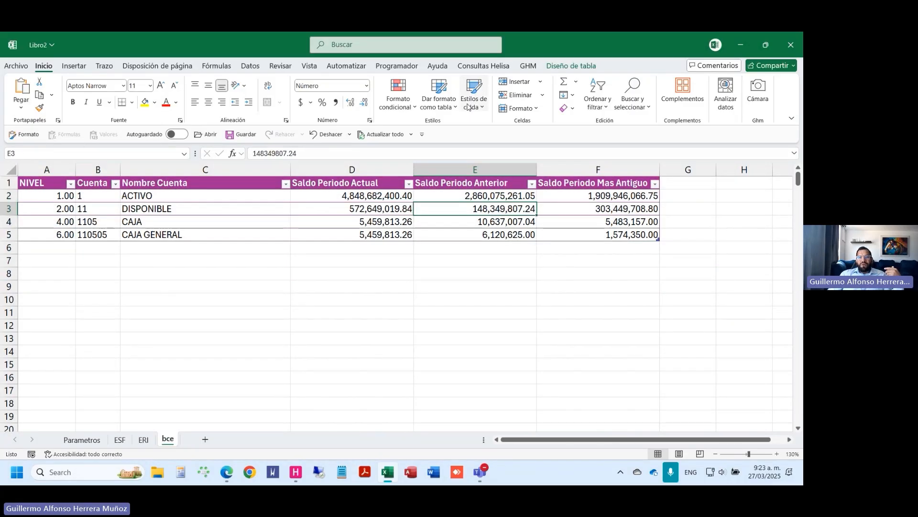
Step: Refresh the trial balance table with the Consultas Helisa update command
left_click(483, 66)
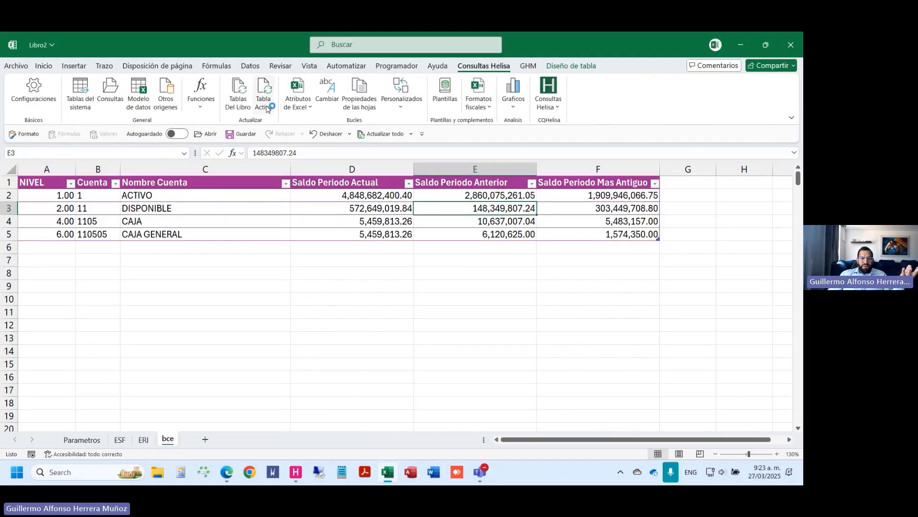
left_click(391, 289)
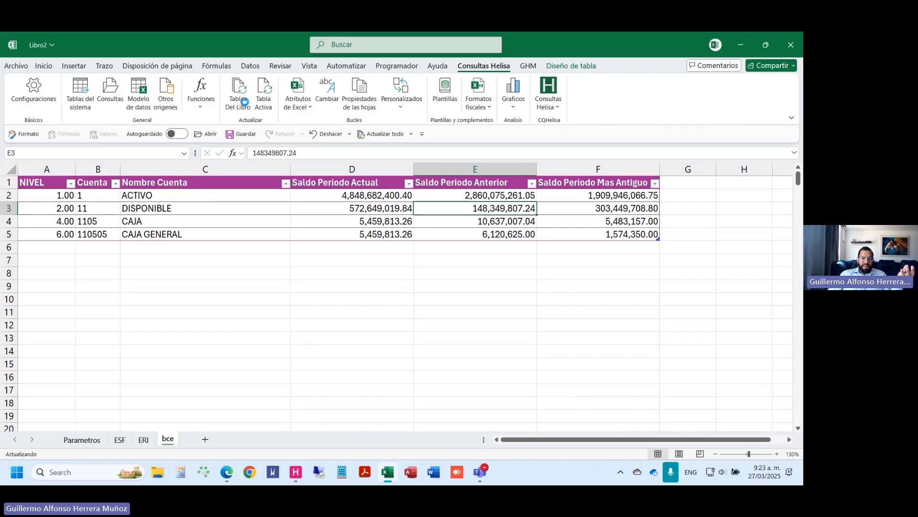
left_click(45, 208)
Step: Examine the refreshed trial balance down to its last row, checking the NIVEL formula and the account codes
scroll(48, 273, "down", 5)
scroll(49, 281, "up", 5)
scroll(50, 282, "down", 10)
scroll(50, 281, "down", 8)
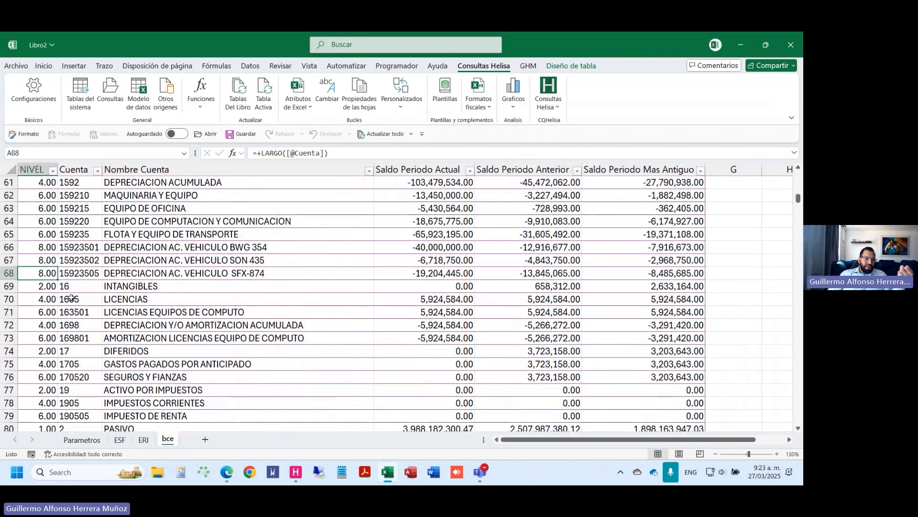
scroll(71, 298, "down", 6)
key("Right")
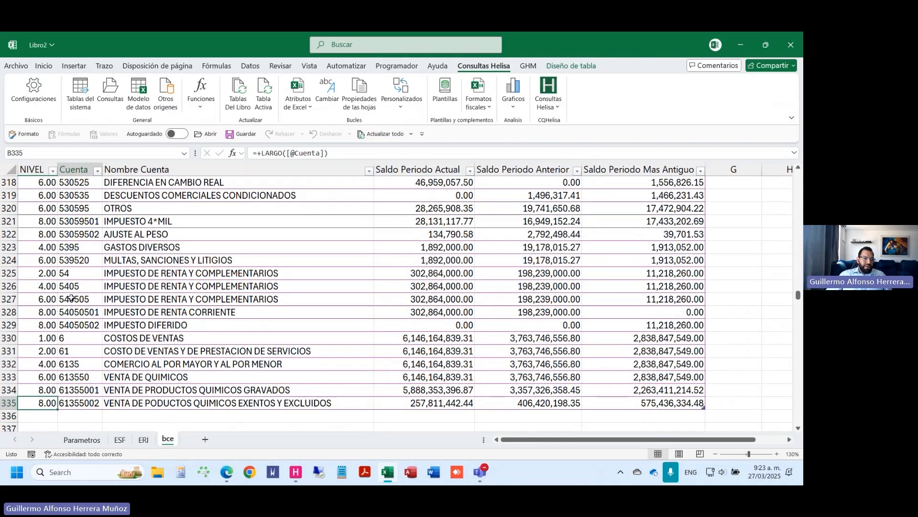
key("ctrl+shift+Up")
key("ctrl+Up")
key("Down")
key("ctrl+shift+Down")
key("shift+Up")
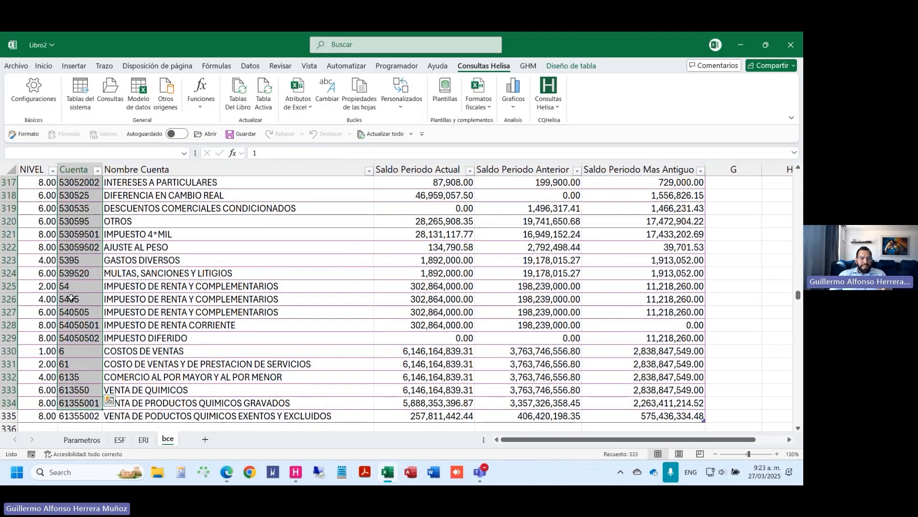
Step: Rename the bce sheet as BCE and return to its first cell
right_click(168, 439)
left_click(207, 304)
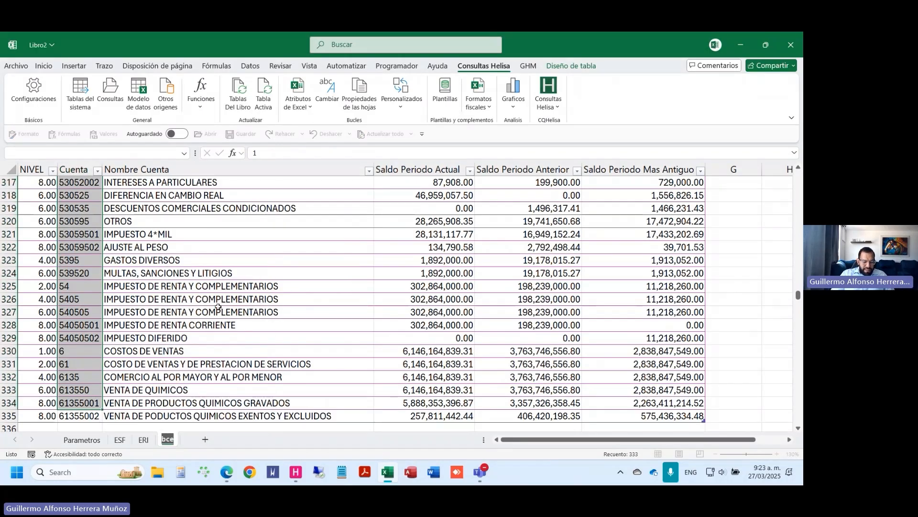
type("BCE")
key("Return")
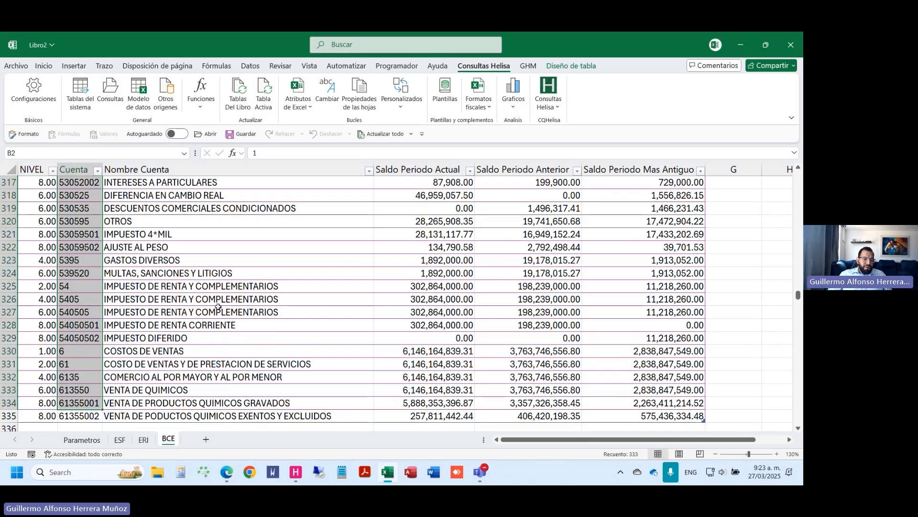
key("Down")
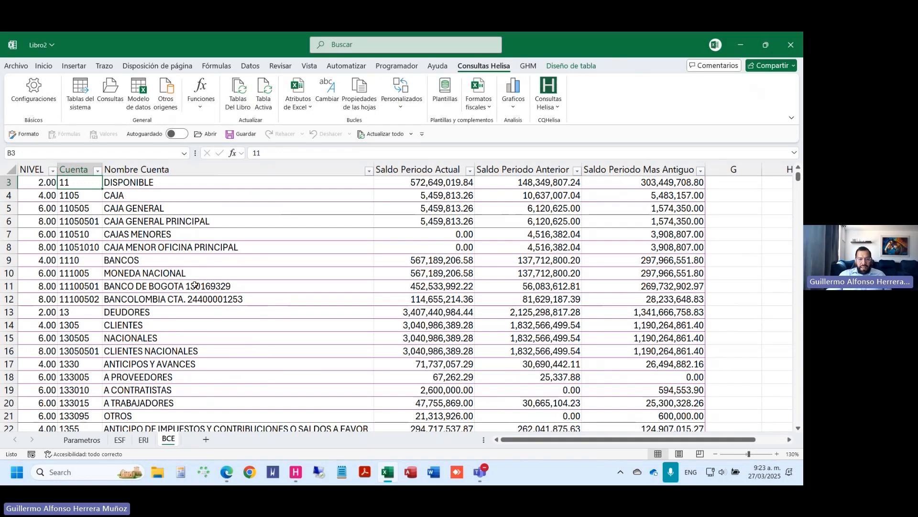
key("ctrl+Home")
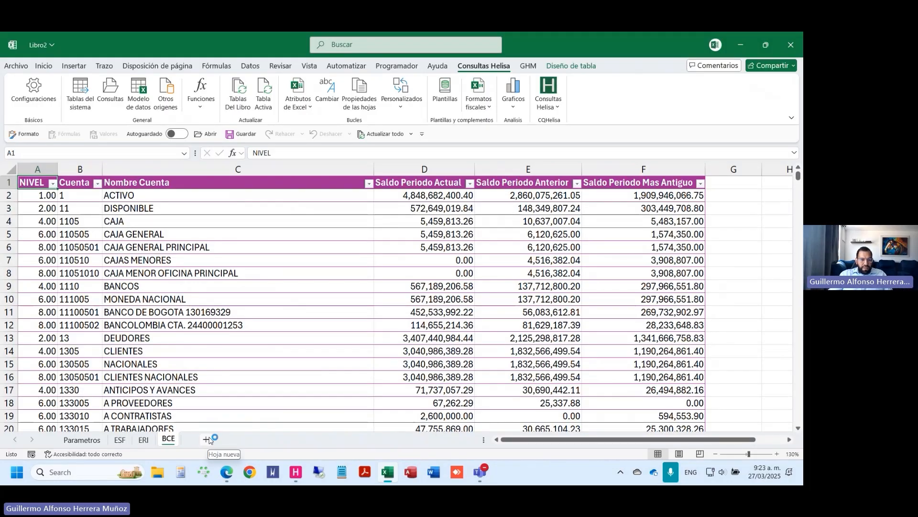
left_click(122, 440)
left_click(143, 441)
left_click(122, 441)
left_click(142, 442)
left_click(172, 441)
left_click_drag(114, 273, 221, 347)
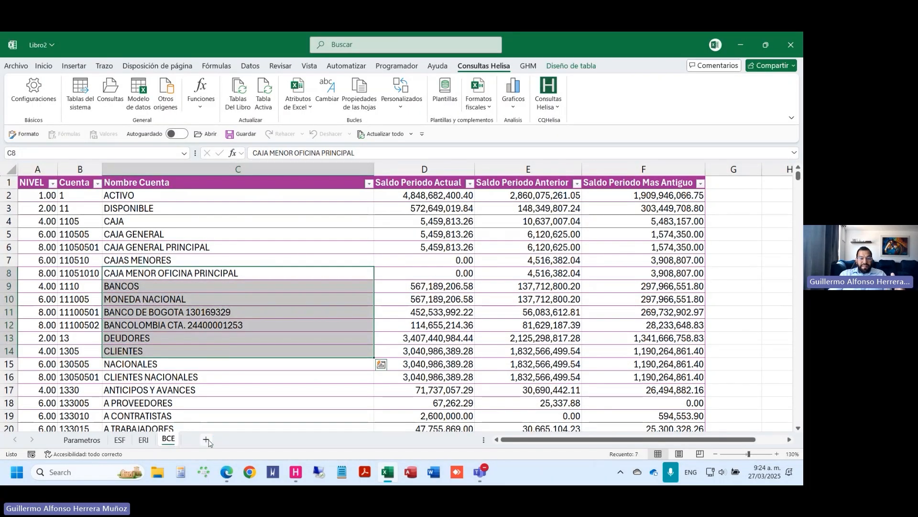
Step: Add a new sheet after BCE and name it HOM
left_click(207, 439)
right_click(208, 440)
left_click(265, 311)
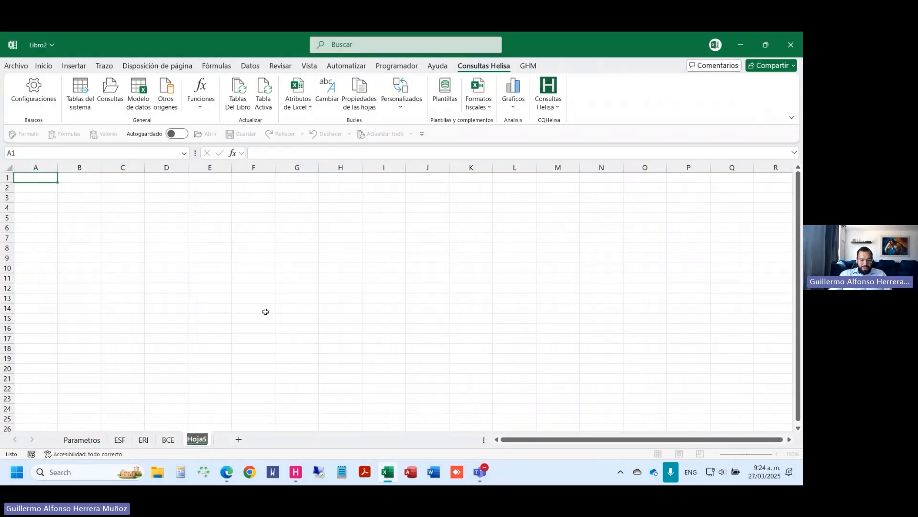
type("HOM")
key("Return")
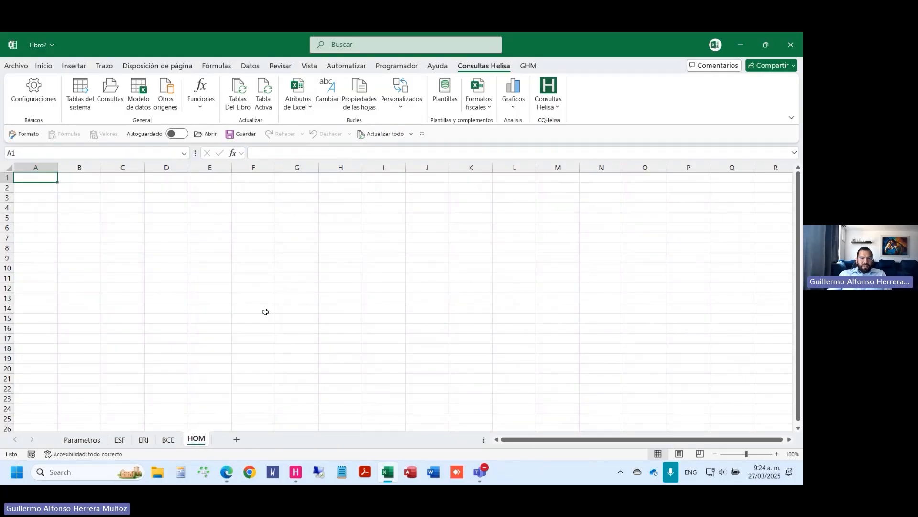
Step: Review the account rows and balances on the BCE sheet alongside the ESF, ERI and HOM sheets
left_click(169, 439)
left_click_drag(80, 208, 607, 358)
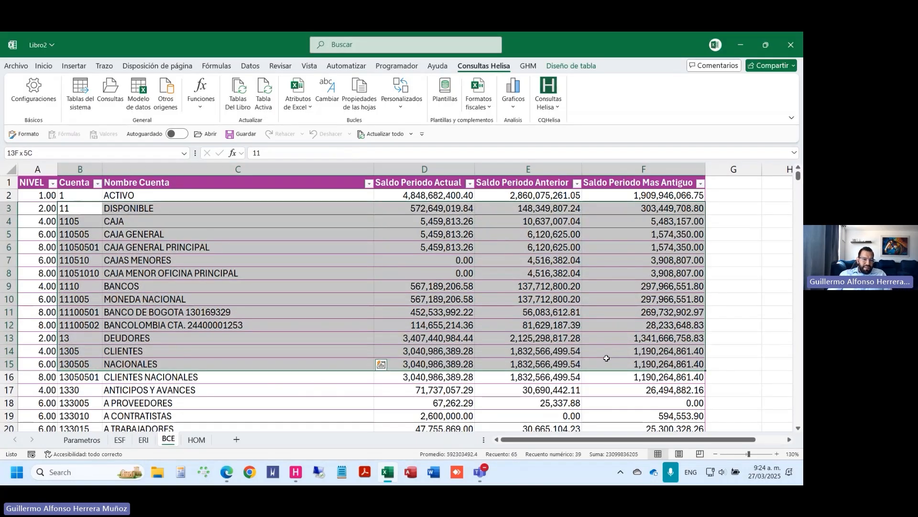
left_click_drag(607, 358, 606, 358)
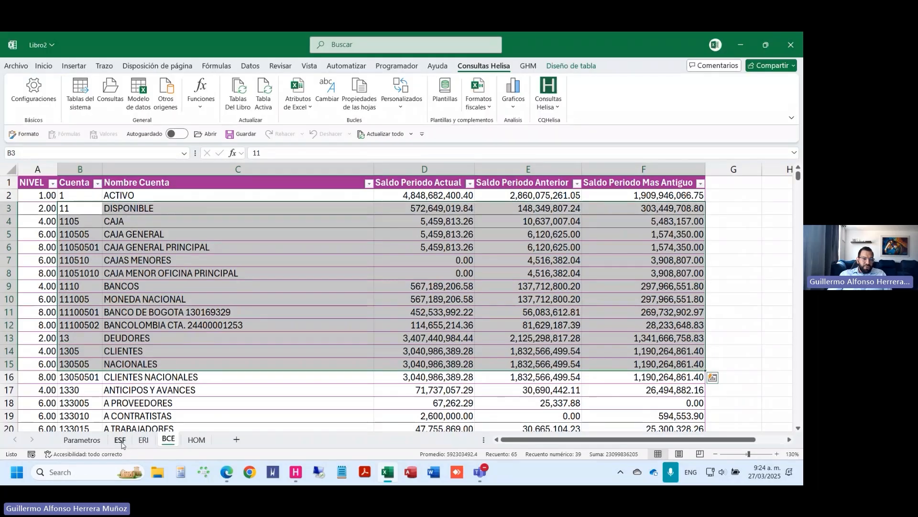
left_click(120, 440)
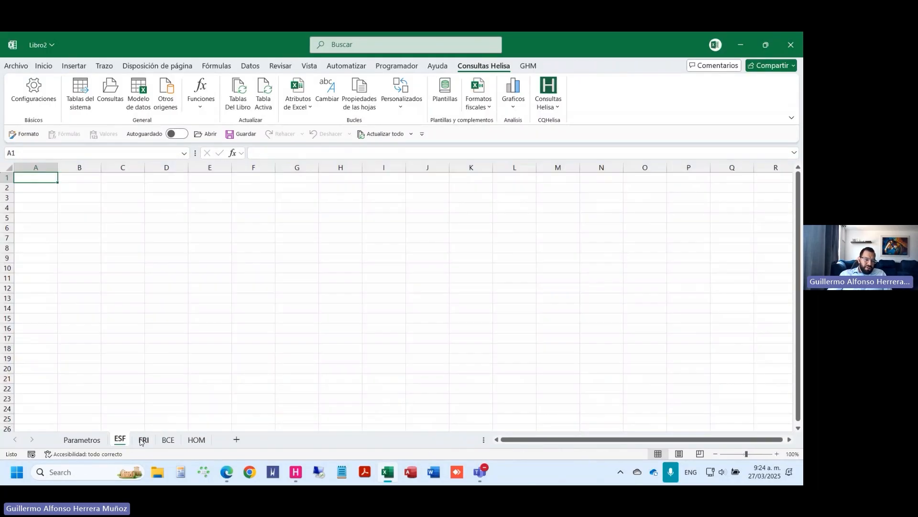
left_click(142, 440)
left_click(116, 440)
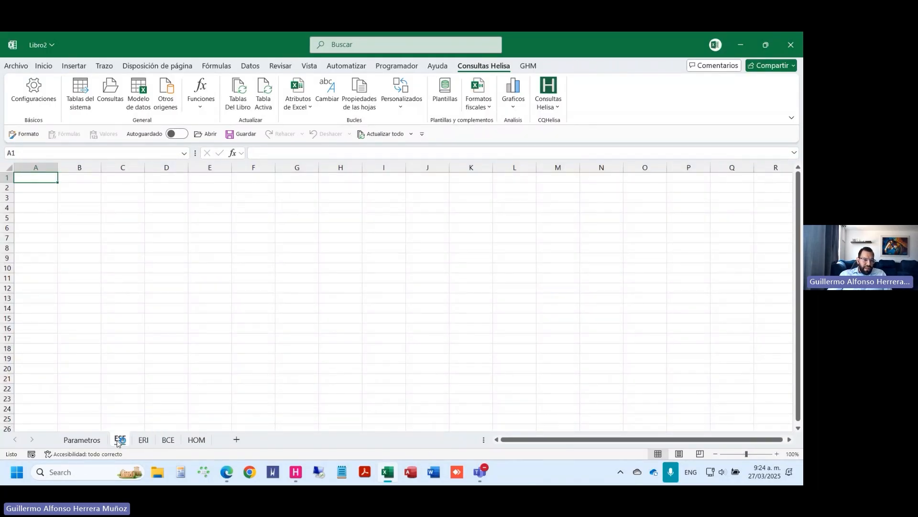
left_click(140, 440)
left_click(169, 440)
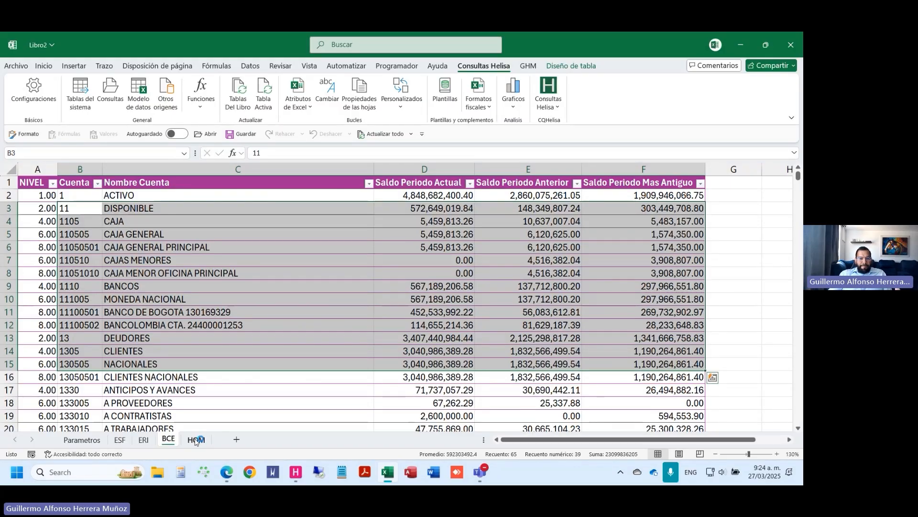
left_click_drag(82, 260, 640, 244)
left_click_drag(86, 248, 661, 279)
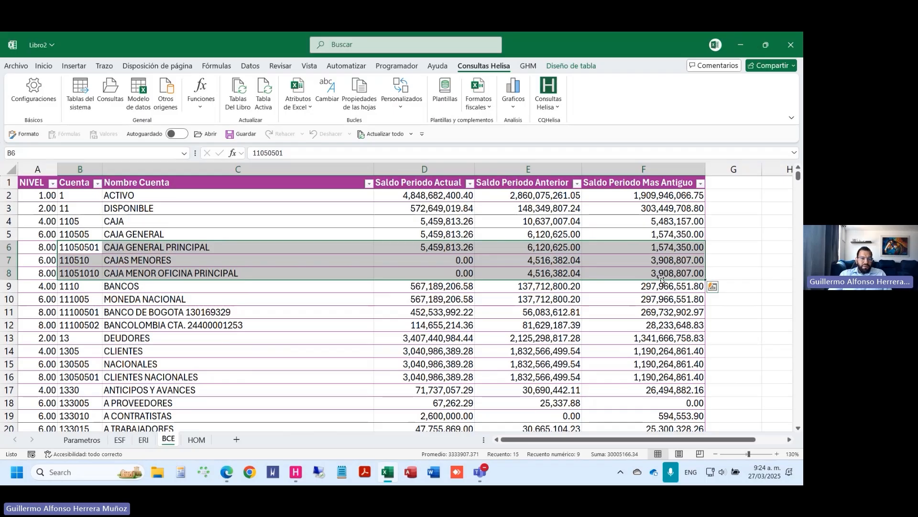
left_click(197, 441)
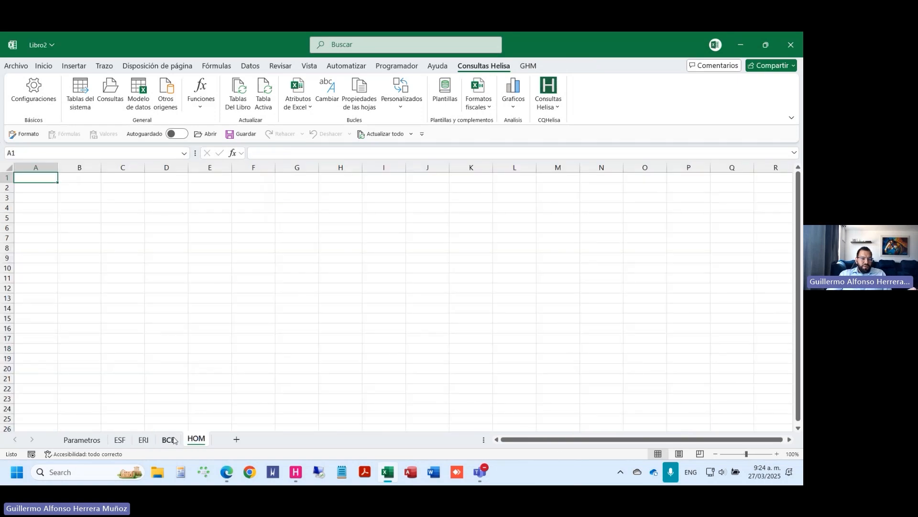
left_click(169, 440)
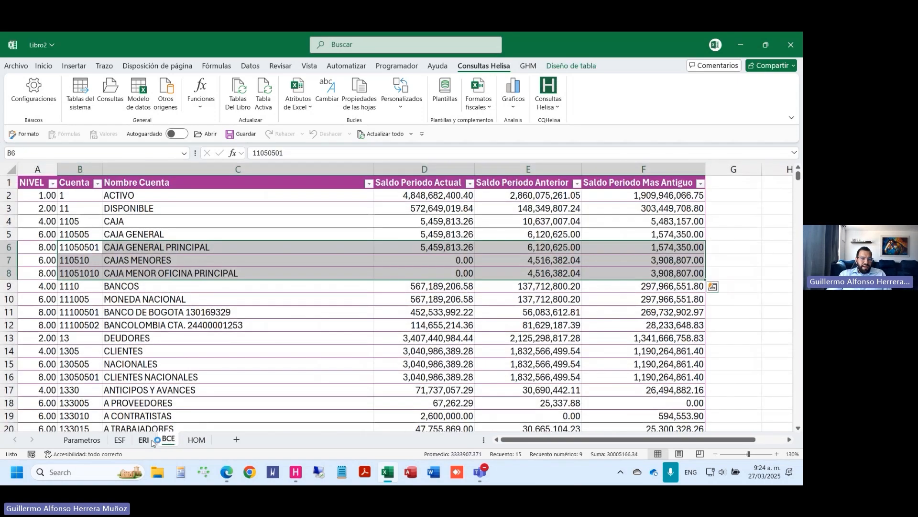
left_click(117, 440)
left_click(143, 440)
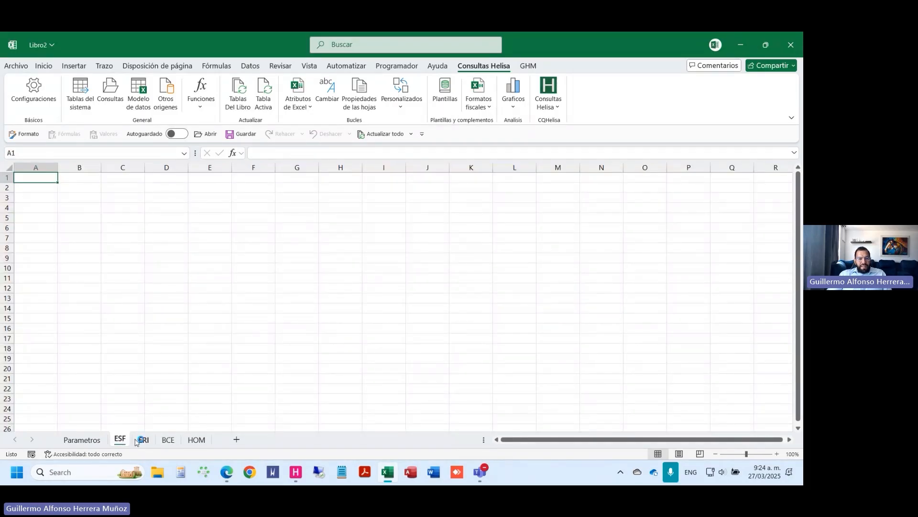
left_click(166, 440)
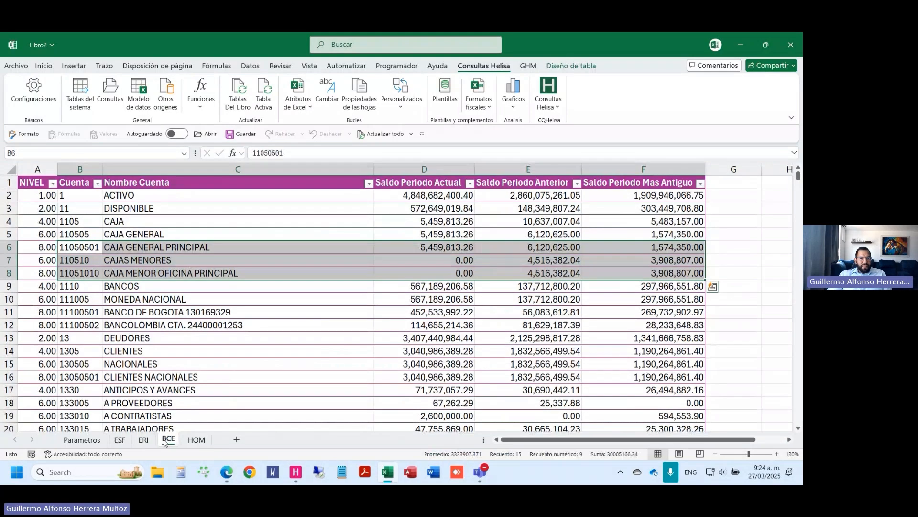
Step: Filter the NIVEL column of the BCE table to show only the level 6.00 accounts
left_click(79, 230)
key("ctrl+Up")
key("Left")
key("alt+Down")
key("Down")
key("Down")
key("Down")
key("Down")
key("Down")
key("space")
key("Down")
key("Down")
key("Down")
key("Down")
key("space")
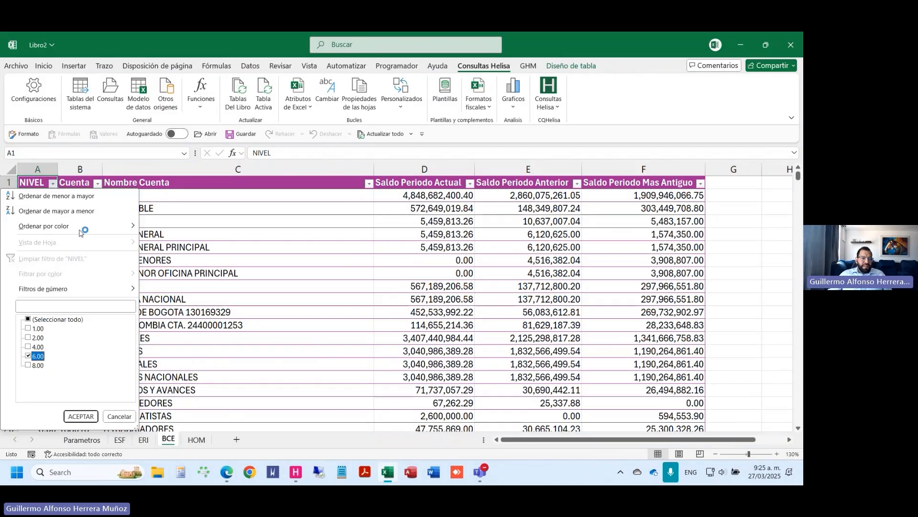
key("Return")
Step: Copy the filtered Cuenta and Nombre Cuenta columns with their headers from BCE into HOM, starting at cell A1
key("Right")
key("Down")
key("ctrl+shift+Down")
key("shift+Right")
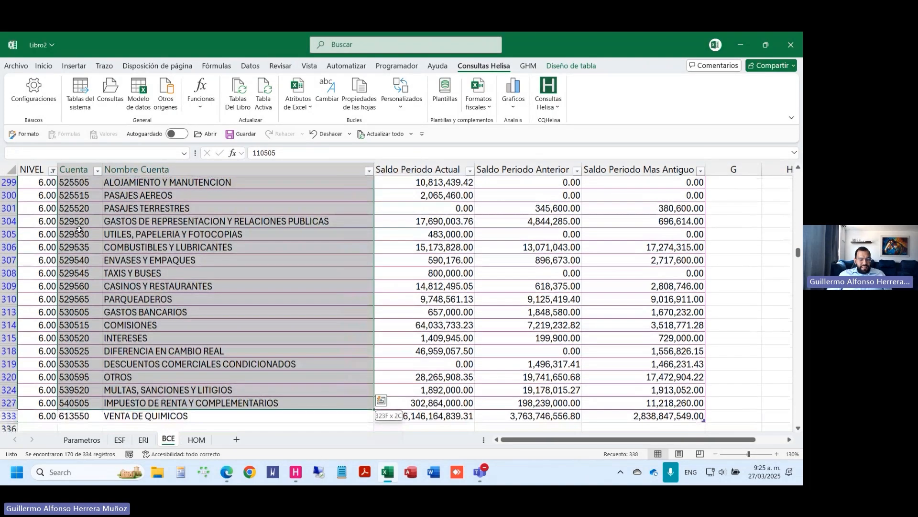
key("ctrl+c")
key("ctrl+Page_Down")
key("Down")
key("ctrl+Page_Up")
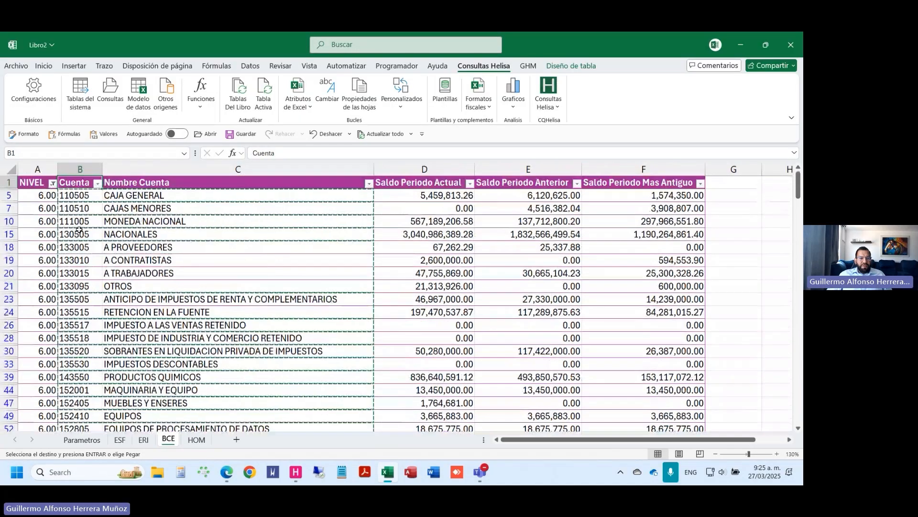
key("ctrl+Page_Down")
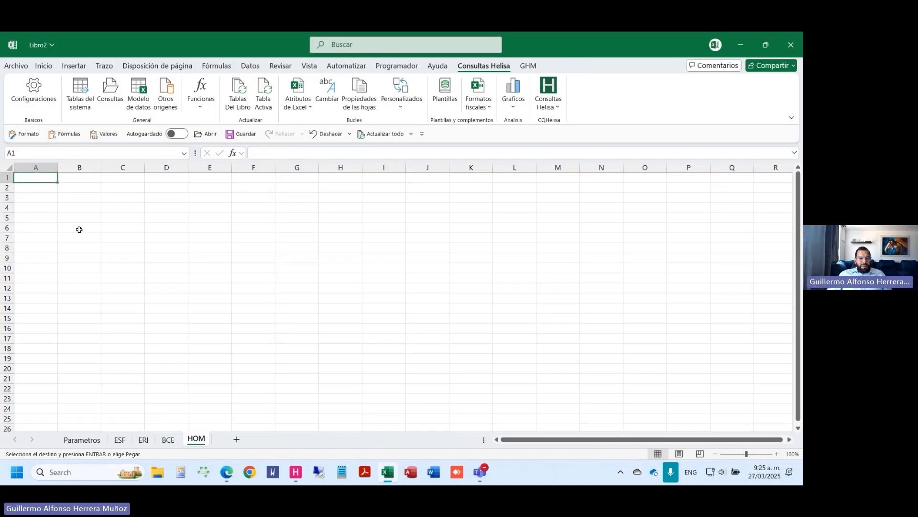
key("ctrl+v")
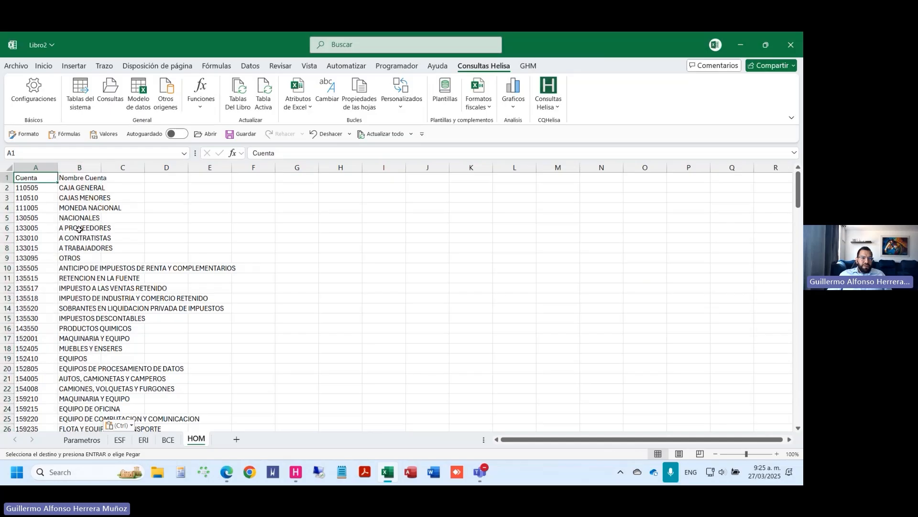
key("ctrl+shift+Down")
key("shift+Right")
key("shift+Right")
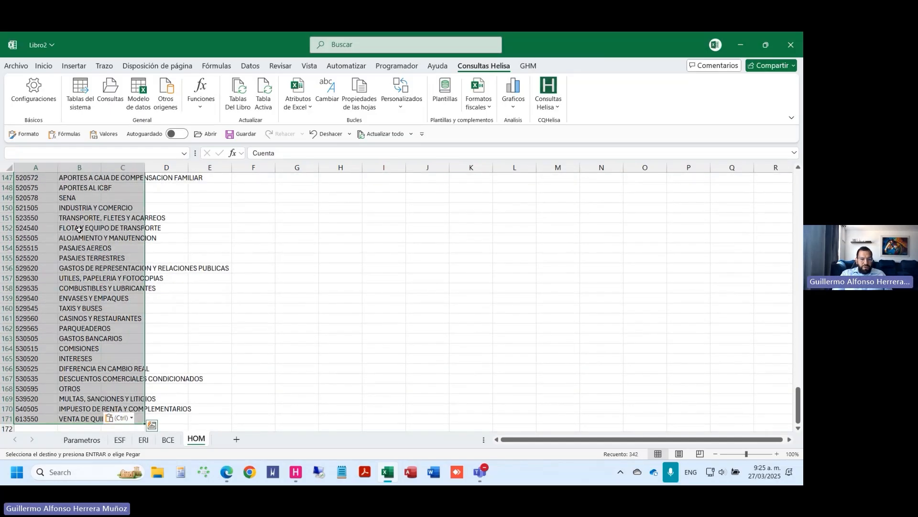
key("ctrl+t")
scroll(80, 229, "up", 3)
key("Escape")
left_click(44, 180)
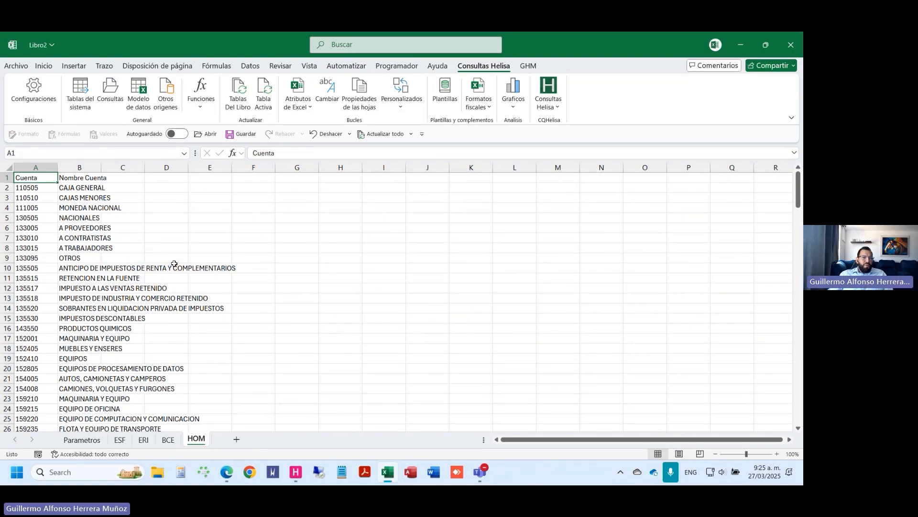
Step: Widen the Nombre Cuenta column on the HOM sheet to fit the longest account names
scroll(174, 263, "up", 3)
left_click_drag(77, 183, 385, 168)
left_click(228, 239)
key("ctrl+Home")
key("ctrl+shift+Down")
key("ctrl+Home")
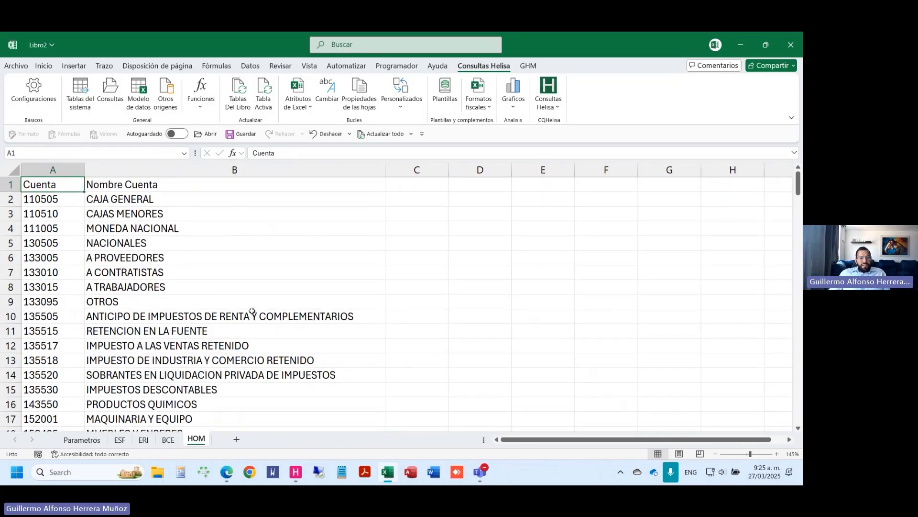
Step: Compare the filtered BCE table and the empty columns G to K beside it with the account list on HOM
left_click(168, 438)
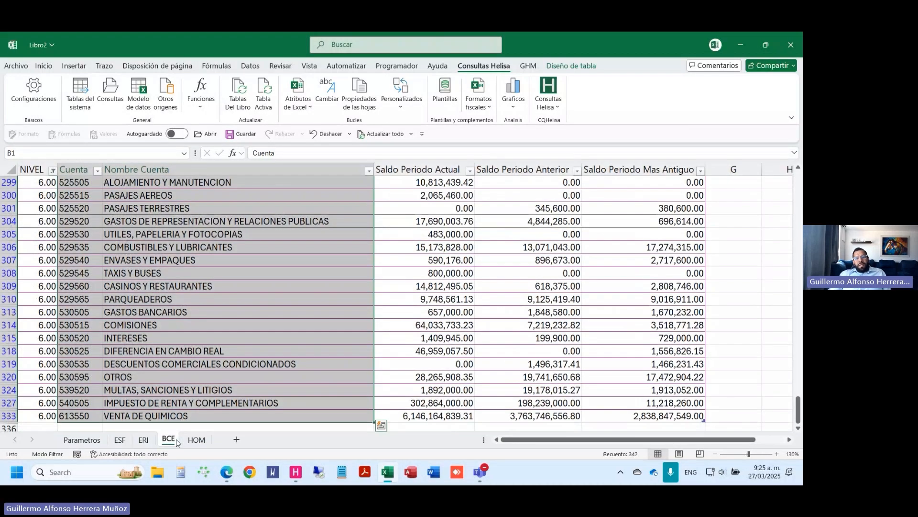
left_click(445, 357)
key("ctrl+Up")
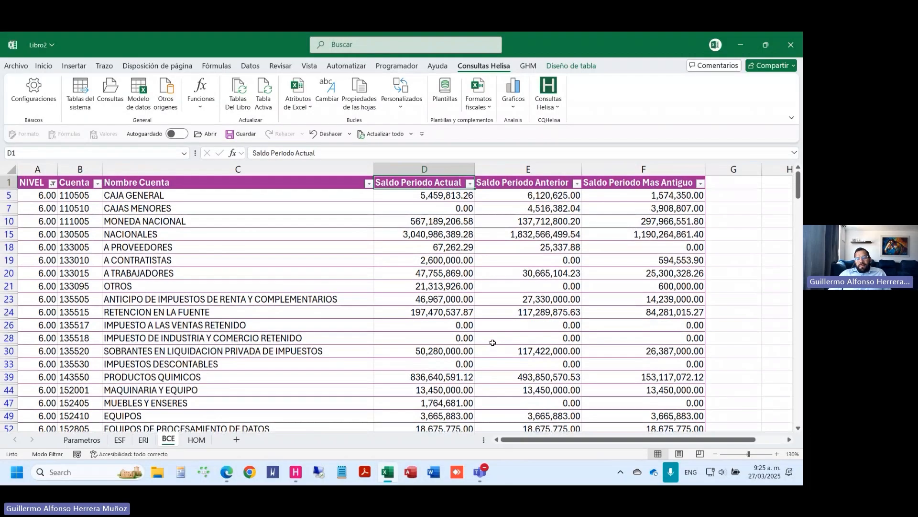
key("ctrl+Page_Down")
key("ctrl+Page_Up")
key("Right")
key("Right")
key("Right")
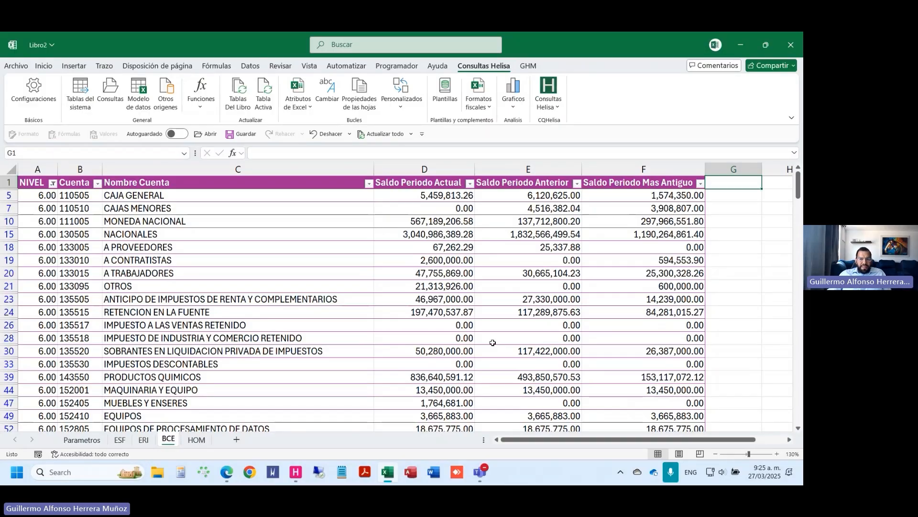
key("shift+Right")
key("shift+Right")
key("shift+Right")
key("shift+Right")
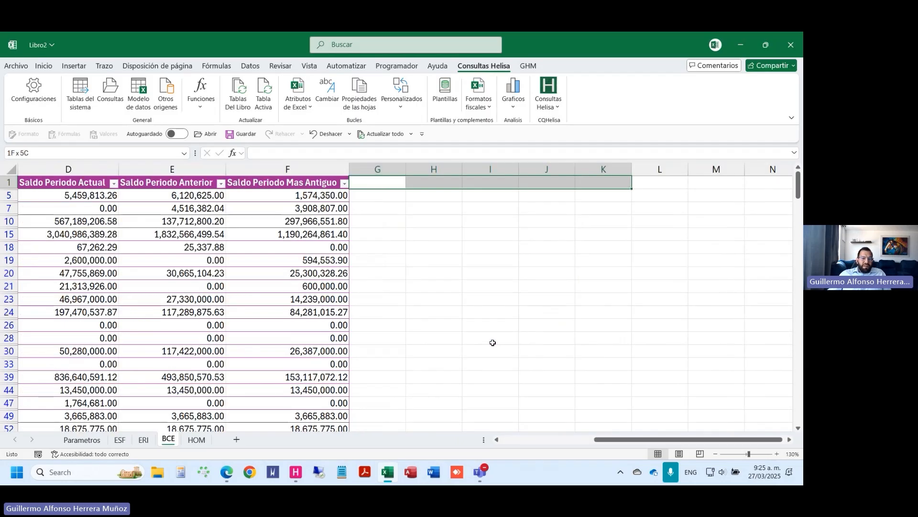
key("ctrl+Page_Down")
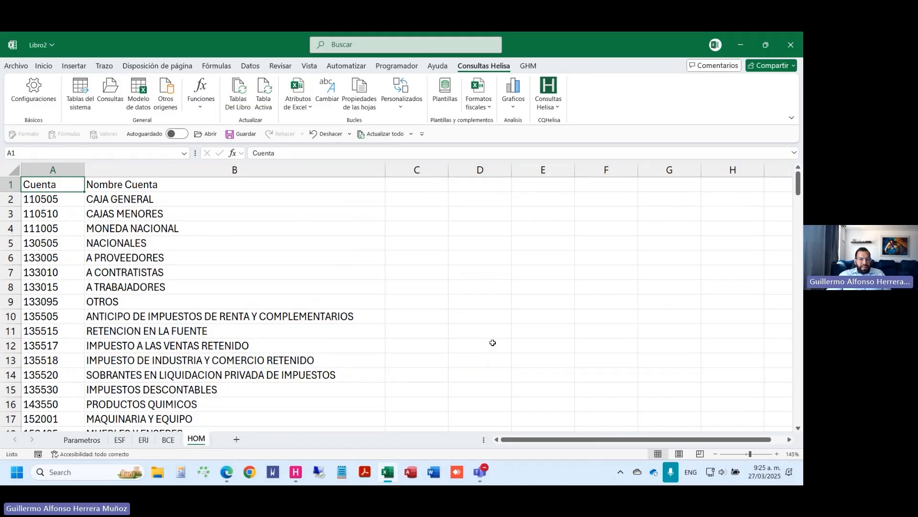
scroll(493, 343, "down", 20)
scroll(492, 343, "up", 20)
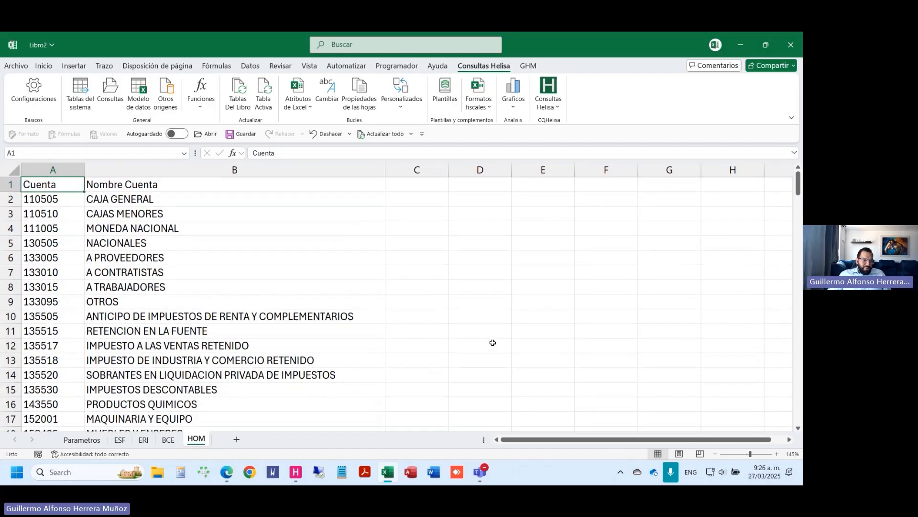
Step: Convert the range A1:C171 on HOM into a table with headers, including the empty third column
key("ctrl+shift+End")
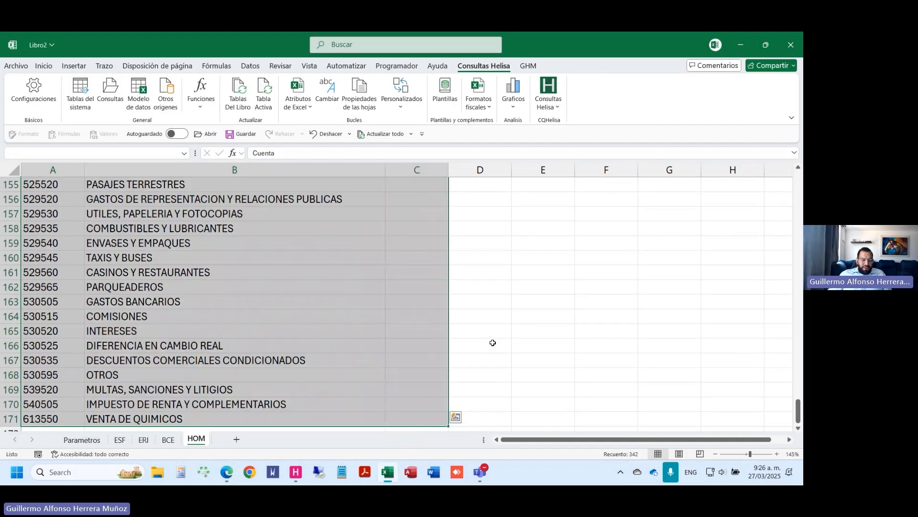
key("ctrl+Home")
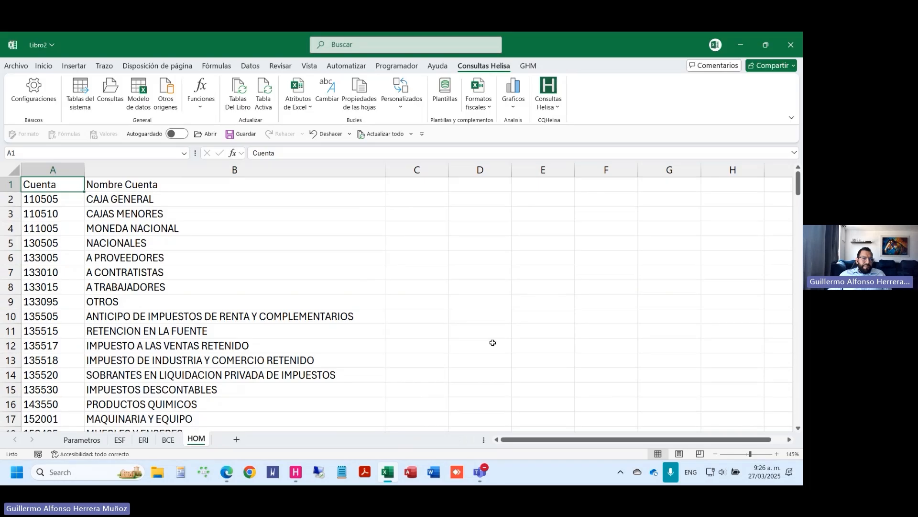
key("ctrl+shift+End")
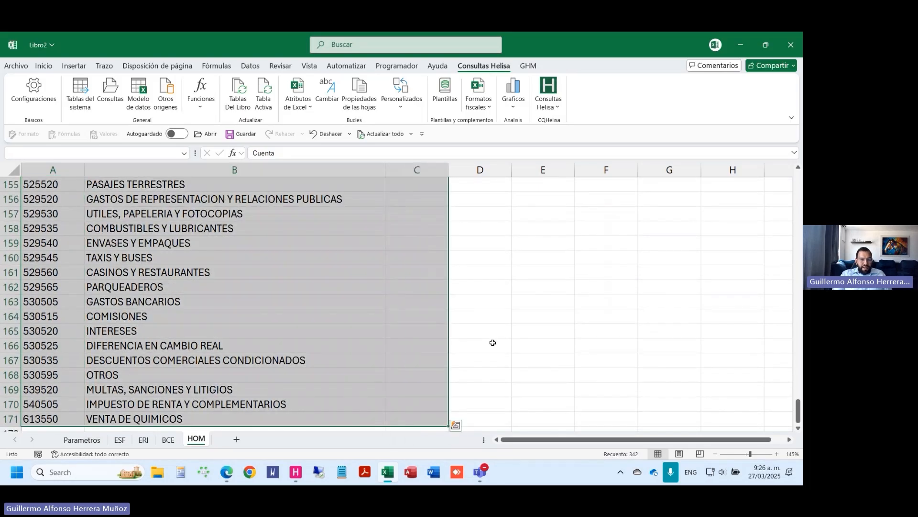
key("ctrl+t")
left_click(568, 308)
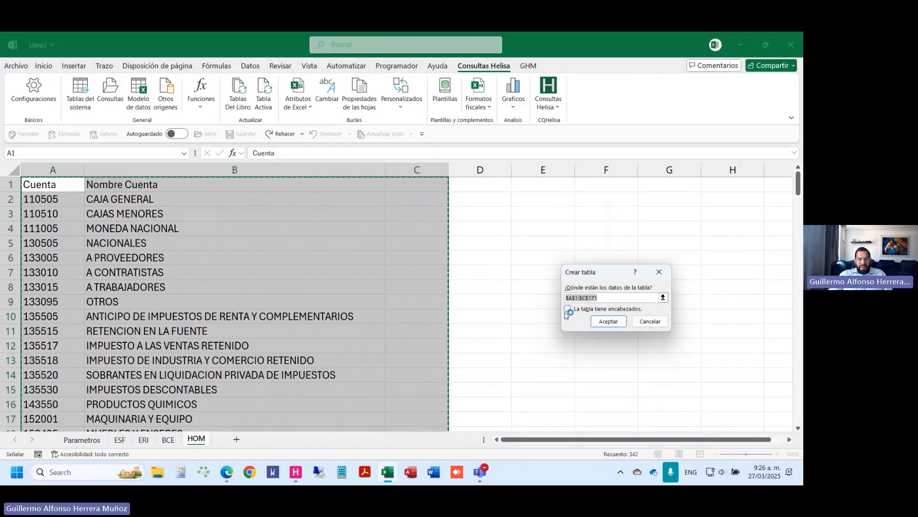
left_click(607, 321)
Step: Name the new table TB_HOM, switching the keyboard layout to Spanish (Mexico) to enter the underscore
left_click(54, 95)
type("TB")
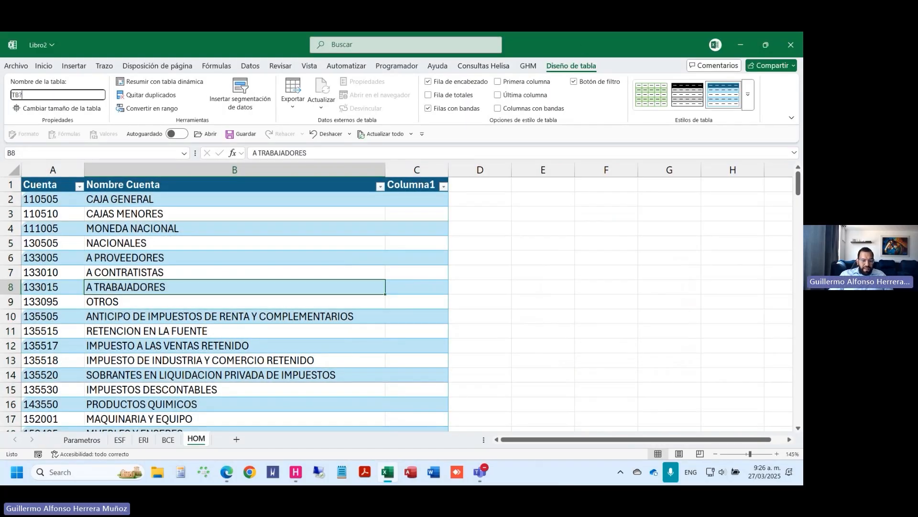
left_click(53, 95)
left_click(694, 473)
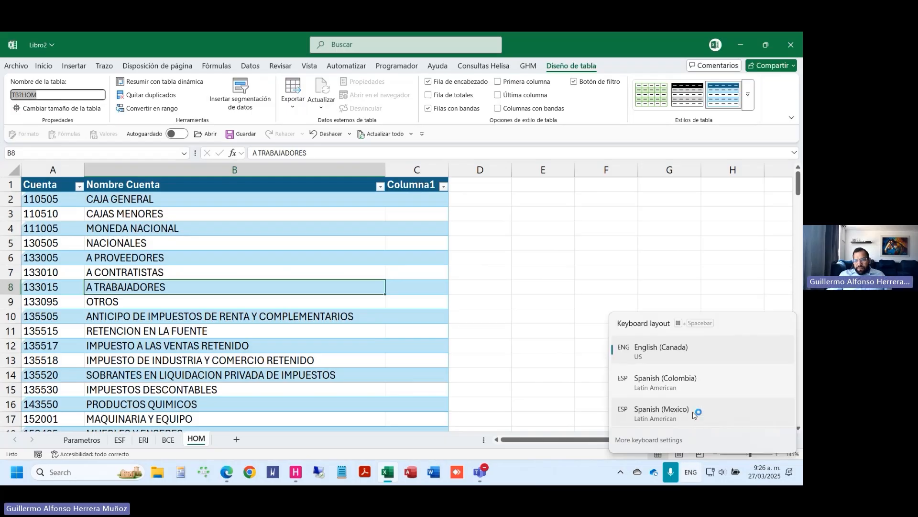
left_click(697, 414)
left_click(27, 95)
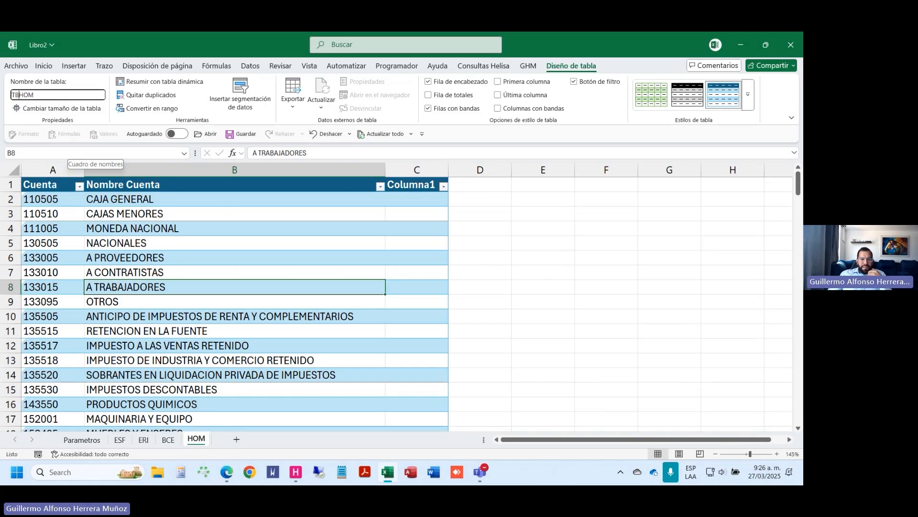
type("_")
key("Return")
left_click(286, 301)
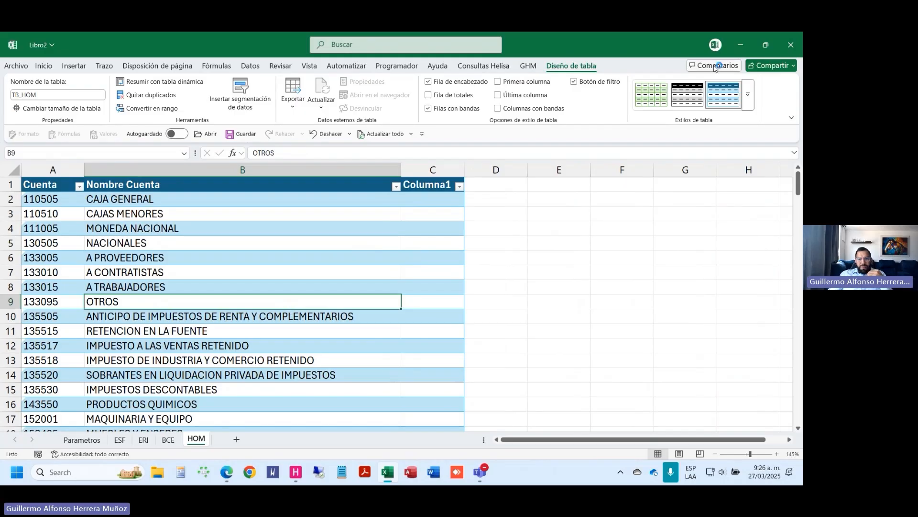
Step: Apply the light (Claro) table style with a solid dark blue header and no row shading to TB_HOM
left_click(748, 94)
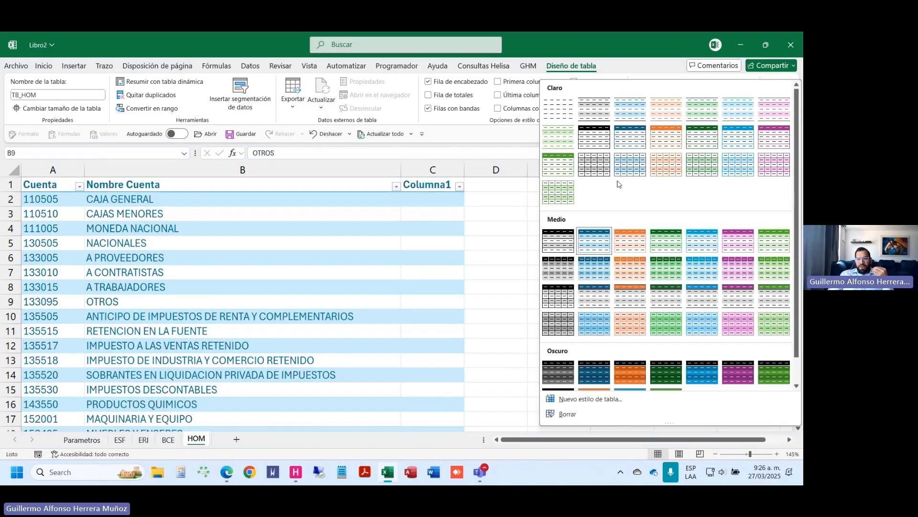
left_click(631, 137)
left_click(354, 286)
scroll(188, 318, "down", 5)
scroll(188, 318, "up", 5)
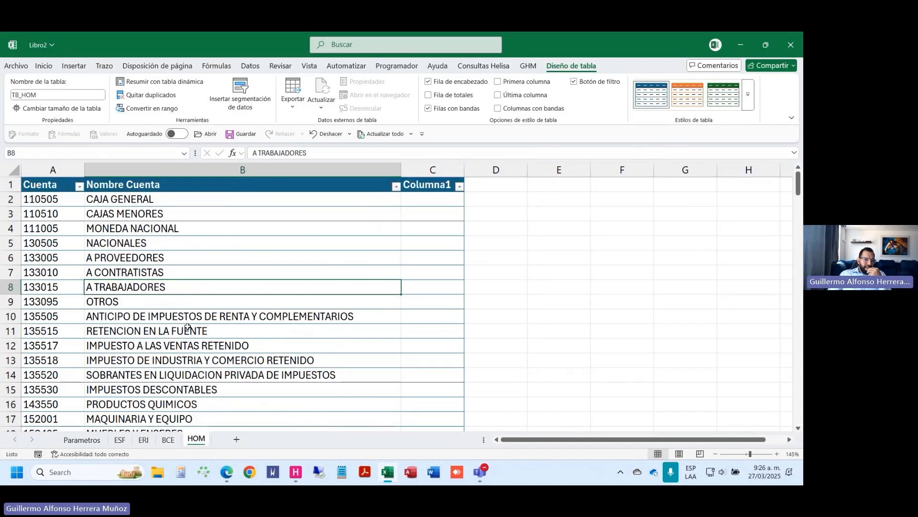
Step: Rename the table's Columna1 header as HOM EF
left_click(308, 216)
left_click(441, 185)
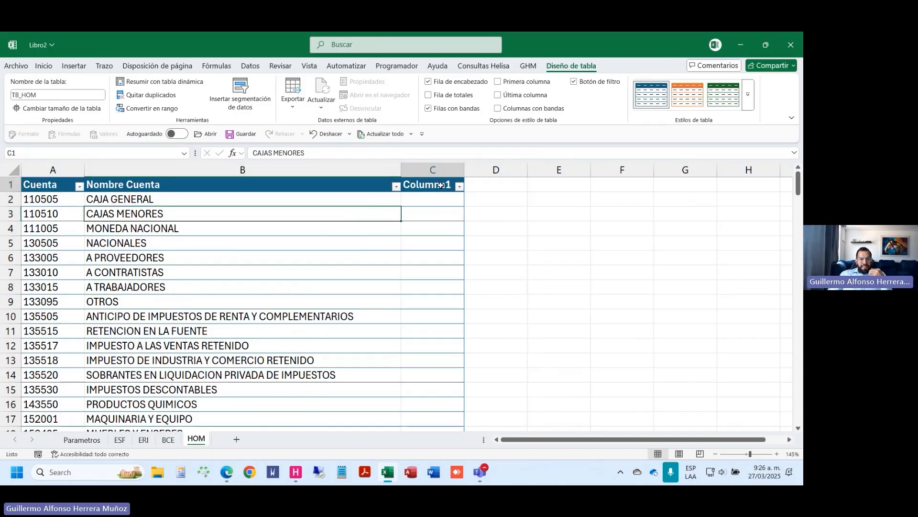
type("HOM E")
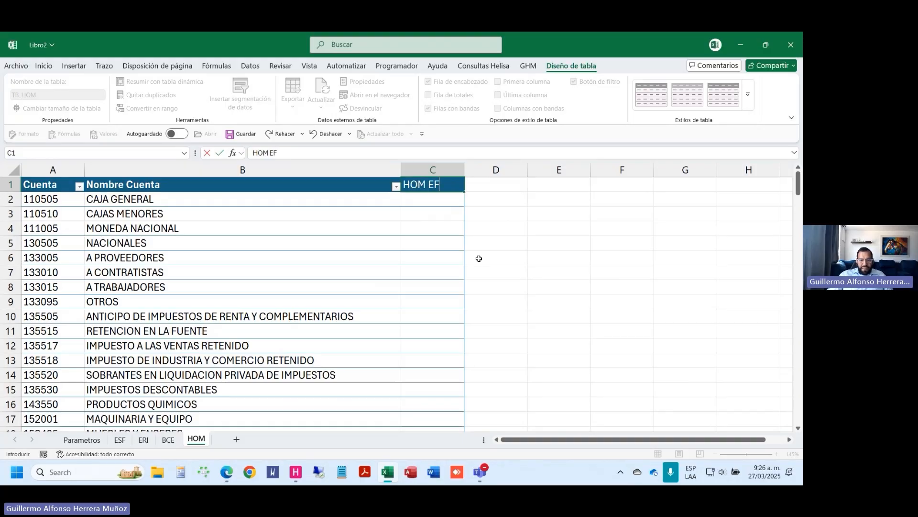
type("F")
key("Return")
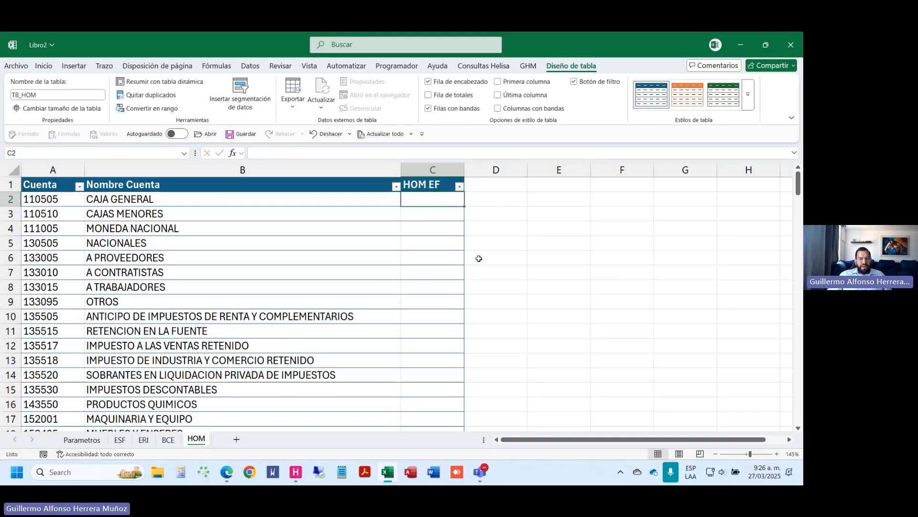
Step: Examine the first three account rows across the Cuenta, Nombre Cuenta and HOM EF columns
key("Left")
key("Left")
key("shift+Down")
key("shift+Down")
key("shift+Down")
key("shift+Down")
key("shift+Up")
key("shift+Up")
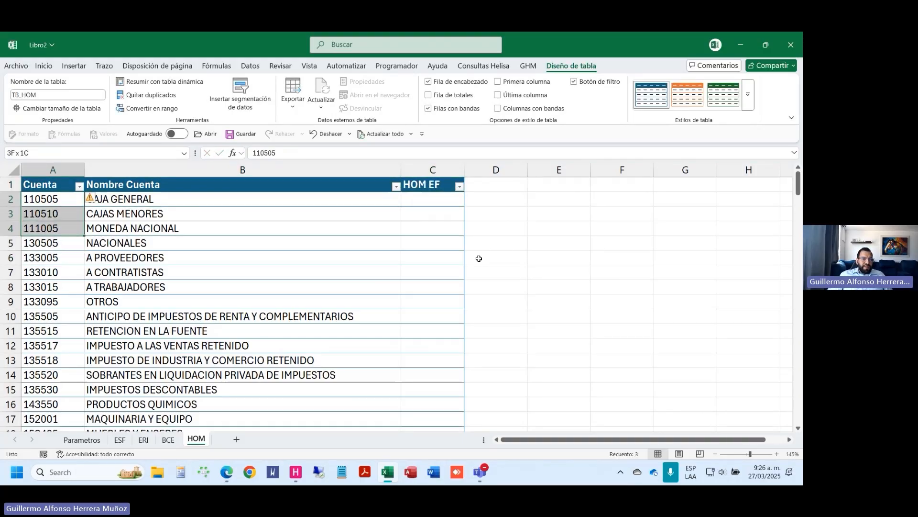
key("shift+Right")
key("shift+Right")
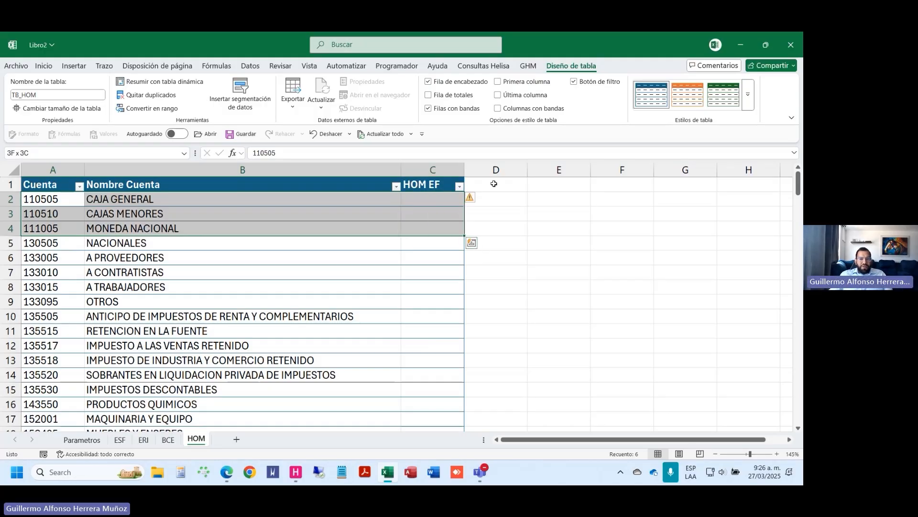
Step: Widen the HOM EF column to about twice its width and go to cell D1 beside its header
left_click_drag(465, 170, 544, 168)
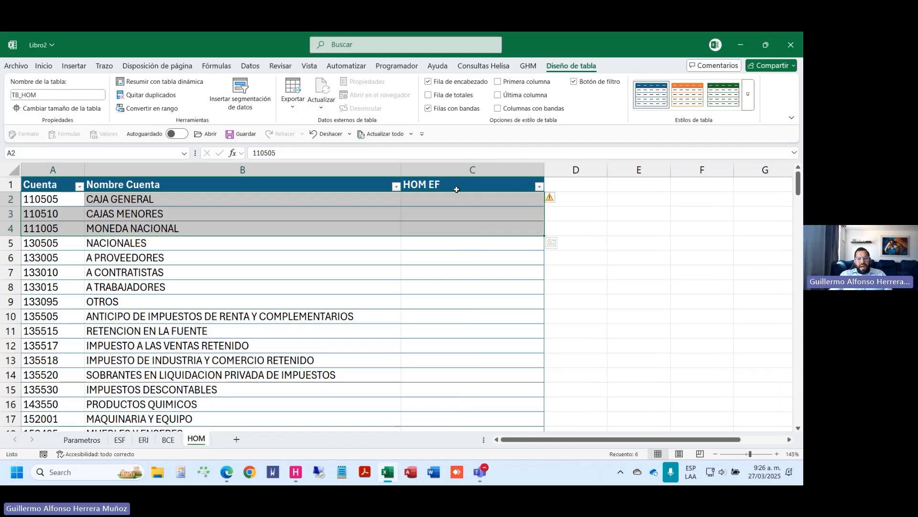
left_click(454, 186)
key("ctrl+shift+Down")
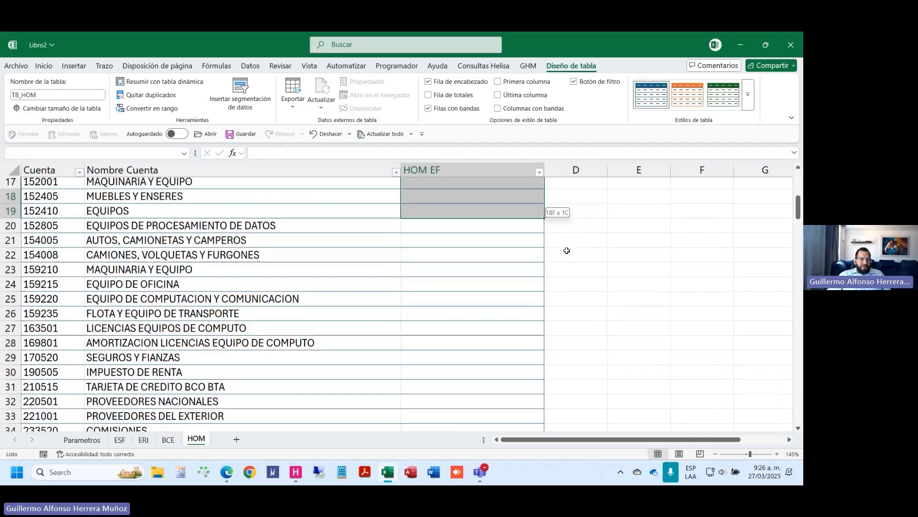
key("ctrl+Up")
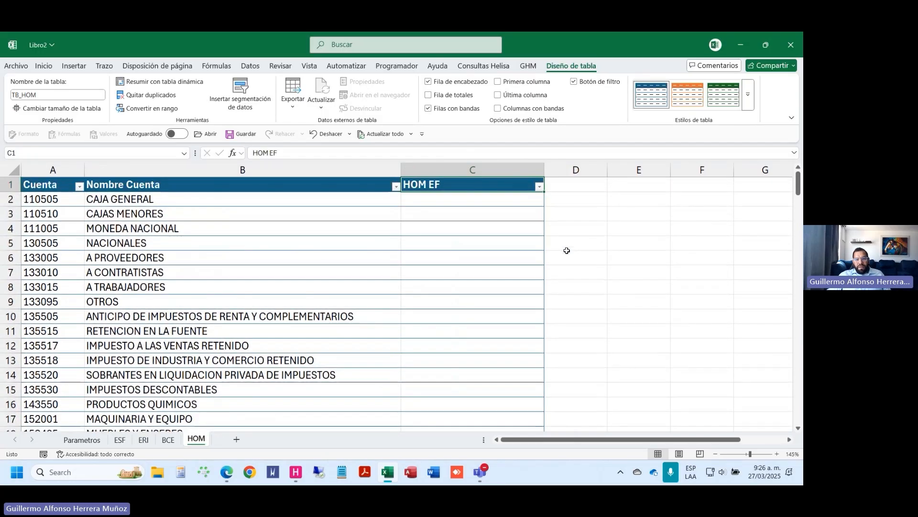
key("Right")
key("ctrl+shift+Down")
key("ctrl+shift+Up")
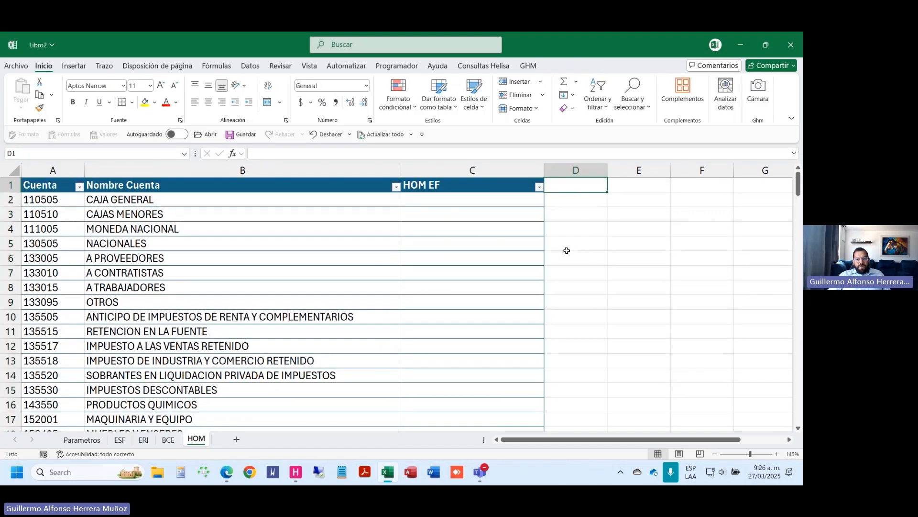
key("Right")
key("ctrl+shift+Down")
key("ctrl+shift+Up")
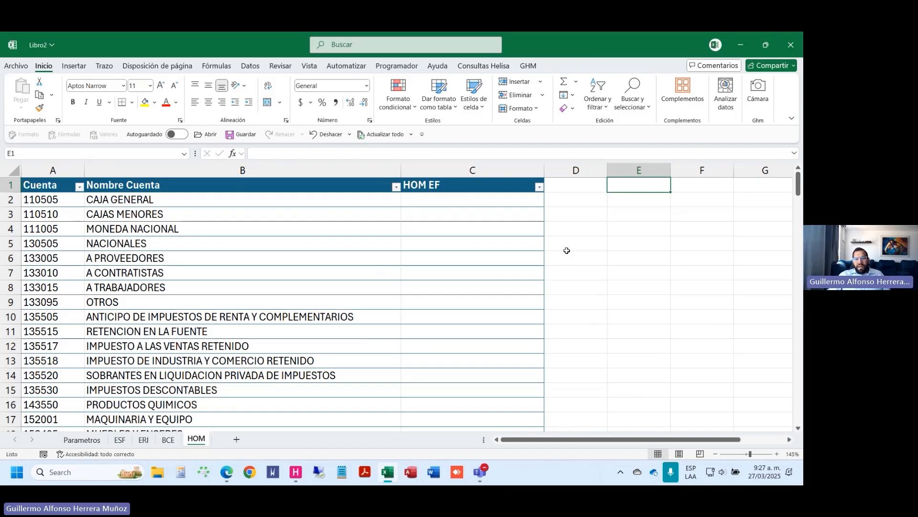
key("Left")
key("Left")
key("Down")
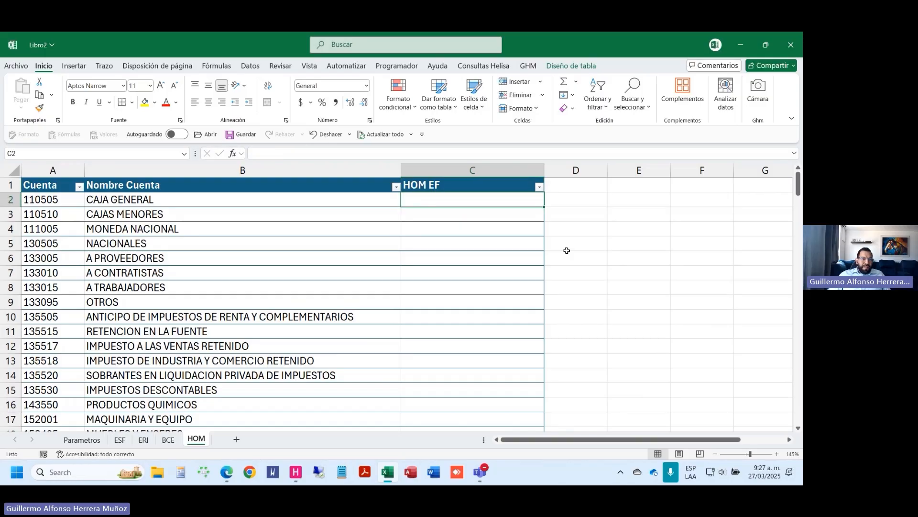
key("Left")
key("Left")
key("ctrl+Down")
key("ctrl+Up")
key("Right")
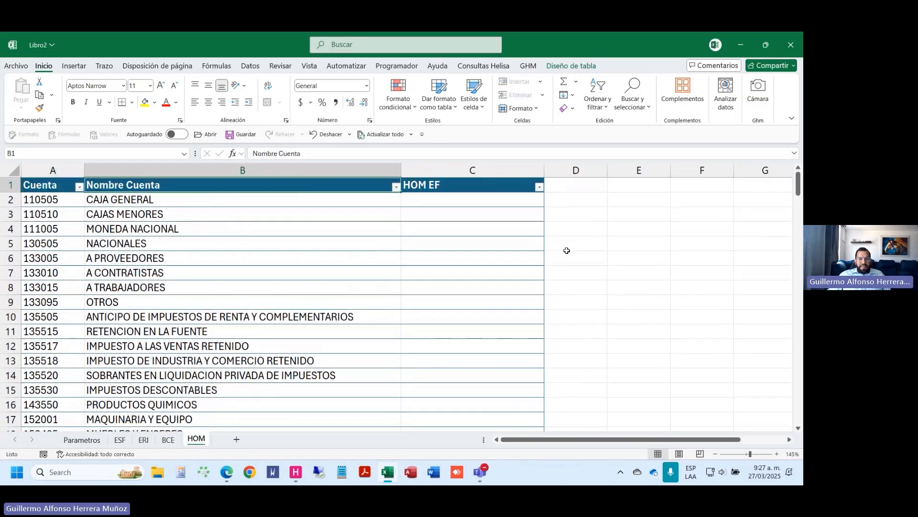
Step: Fill HOM EF with EFECTIVO Y EQUIVALENTES for accounts 110505, 110510 and 111005 (C2:C4)
key("Right")
key("Down")
key("shift+Down")
key("shift+Down")
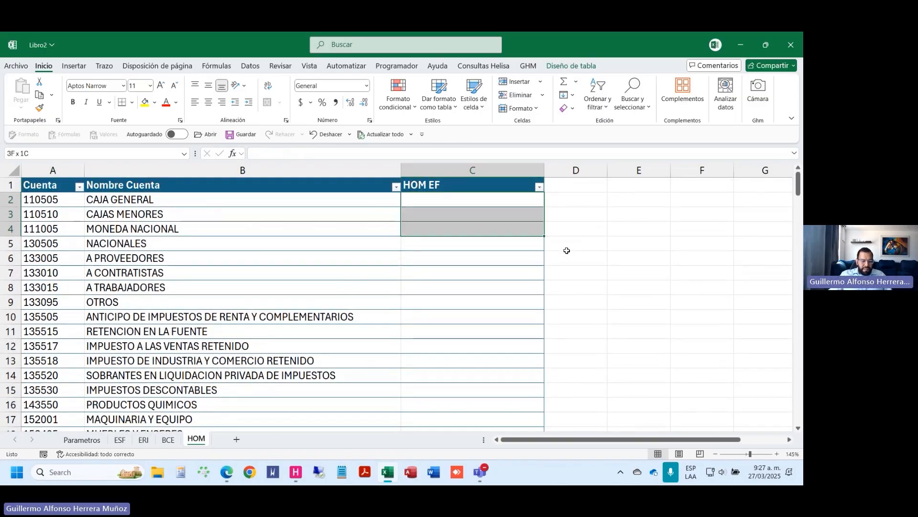
type("EFECT")
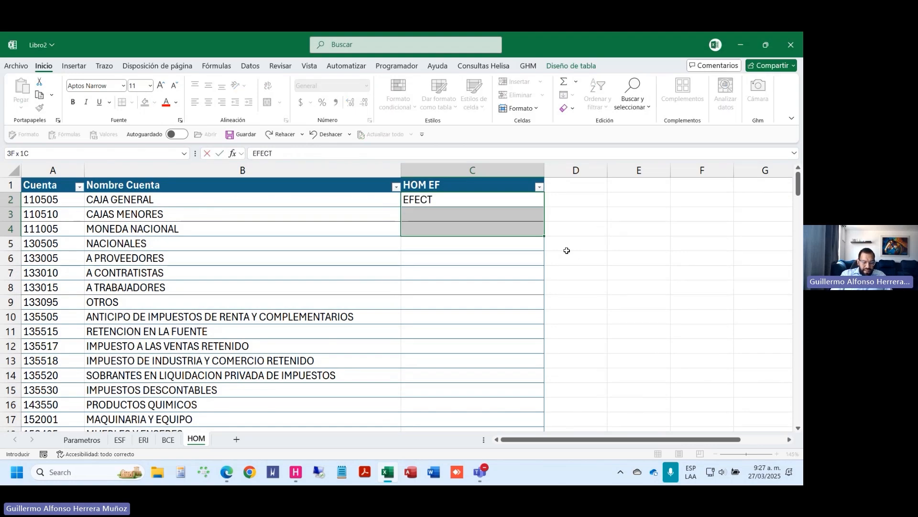
type("IVO Y EQUIVALENTES")
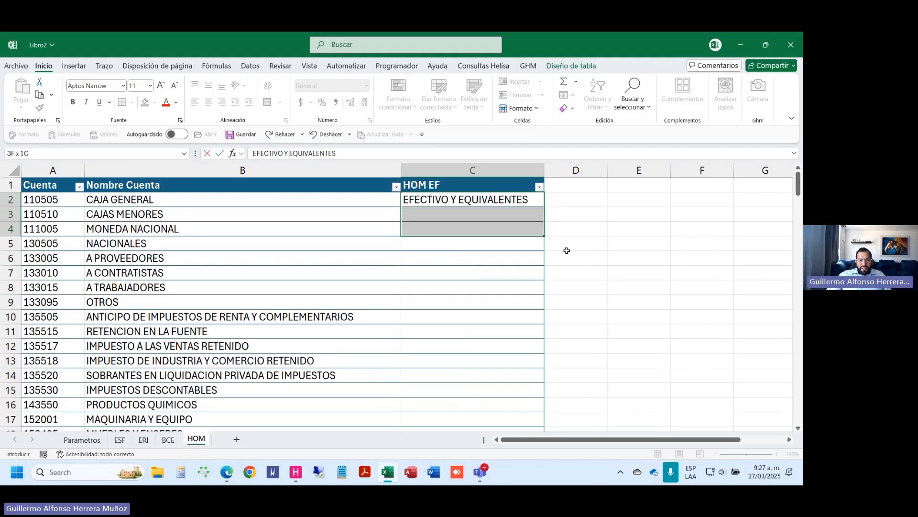
key("ctrl+Return")
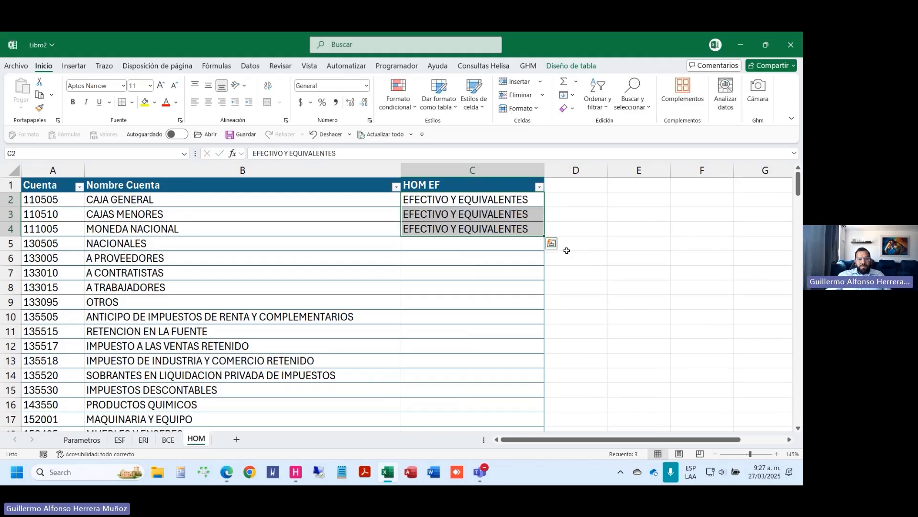
Step: Enter CUENTAS COMERCIALES as the HOM EF category of account 130505 NACIONALES in C5
mouse_move(417, 245)
left_mouse_down()
mouse_move(426, 264)
mouse_move(431, 244)
left_mouse_up()
type("CUEN")
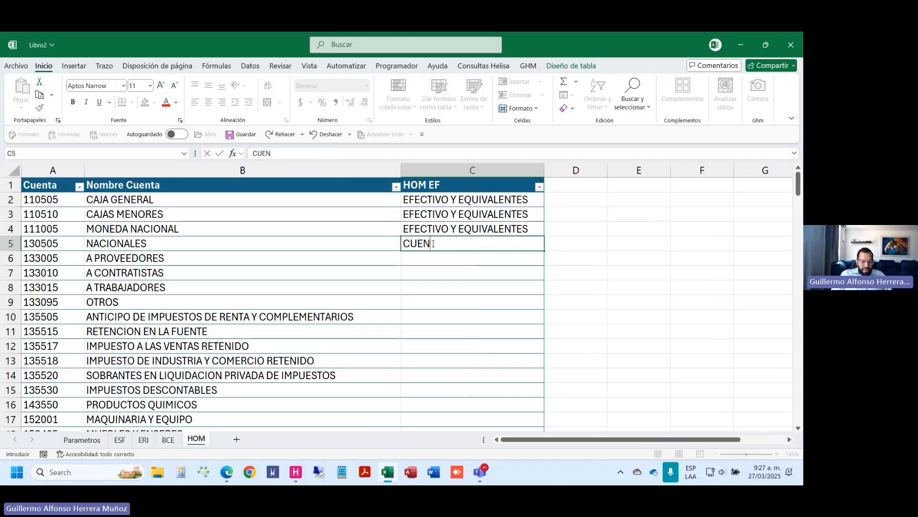
type("TAS COMERCILES")
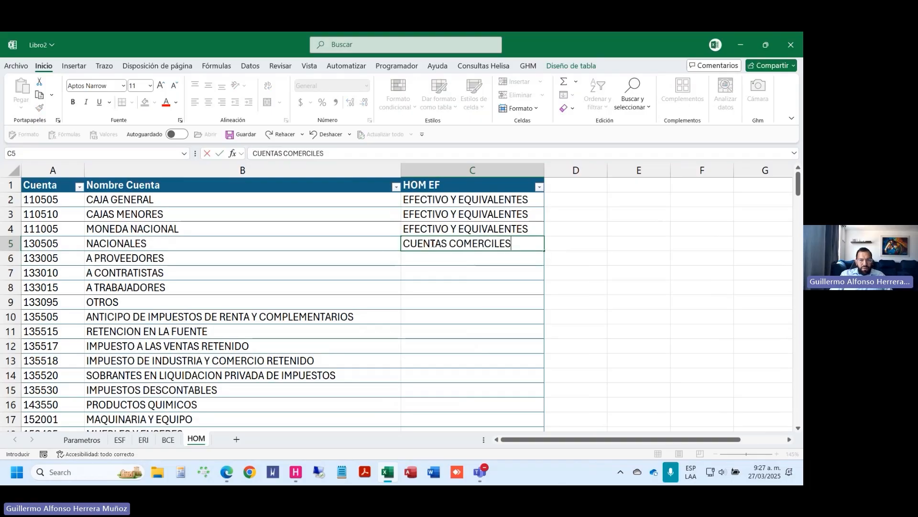
key("BackSpace")
key("BackSpace")
key("BackSpace")
type("ALES")
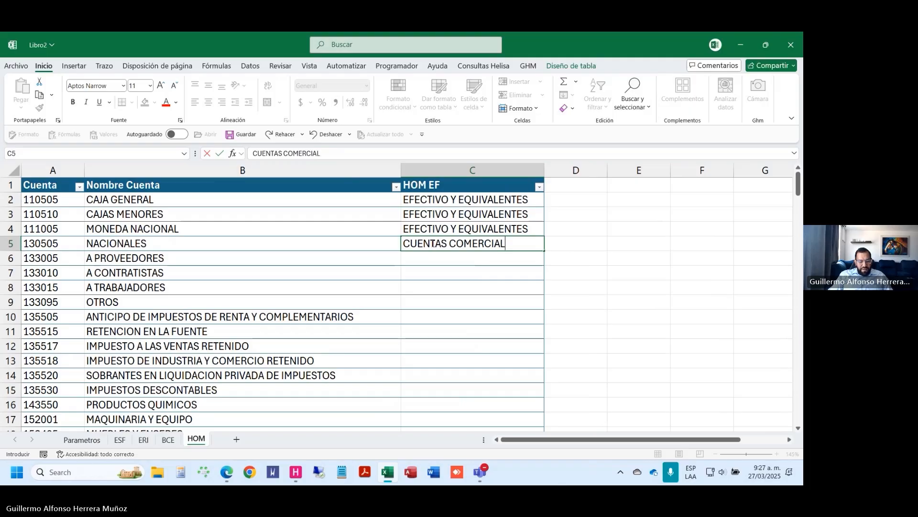
key("Return")
Step: Fill HOM EF with ANTICIPOS for the four accounts 133005 to 133095 (C6:C9)
key("shift+Down")
key("shift+Down")
key("shift+Down")
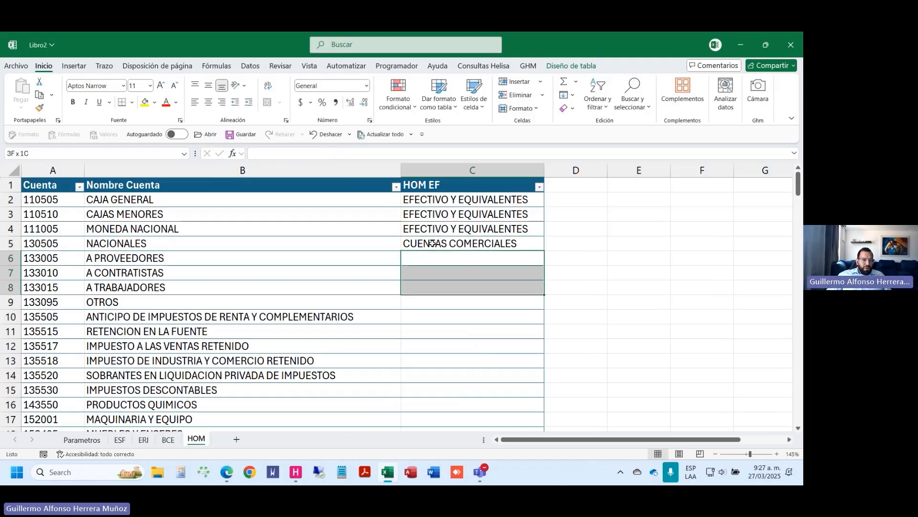
type("ANTICIPOS")
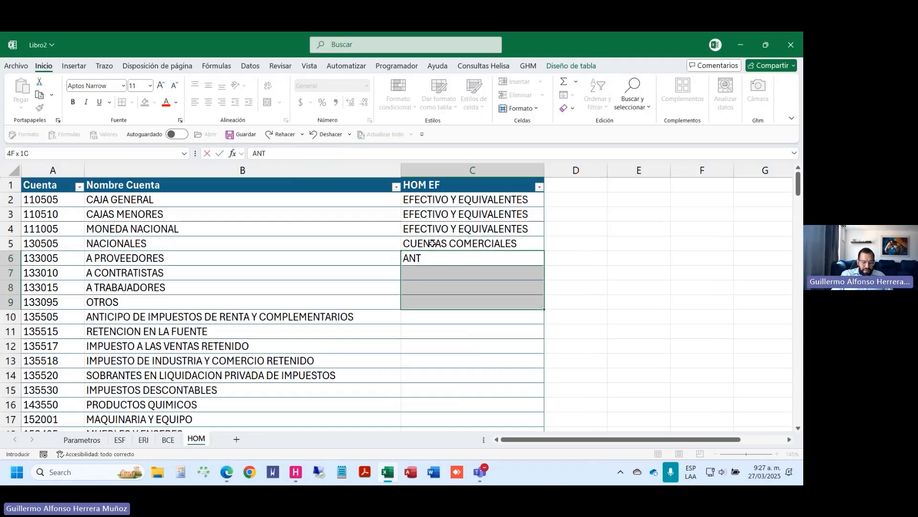
key("ctrl+Return")
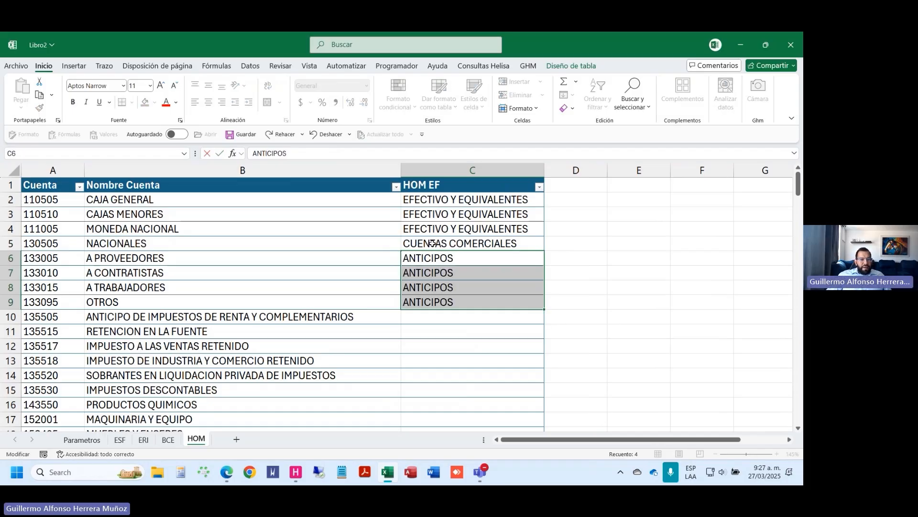
Step: Fill HOM EF with ACTIVOS POR IMPUESTOS for the tax accounts 135505 to 135530 (C10:C15)
key("Down")
key("Down")
key("Down")
key("Down")
key("shift+Down")
key("shift+Down")
key("shift+Down")
key("shift+Down")
key("shift+Down")
key("shift+Down")
key("shift+Up")
type("ACTIVO")
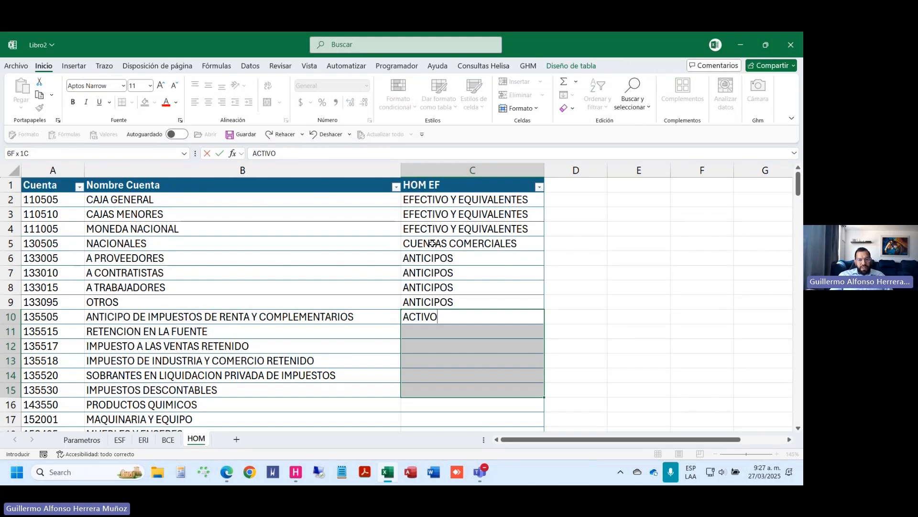
type("S")
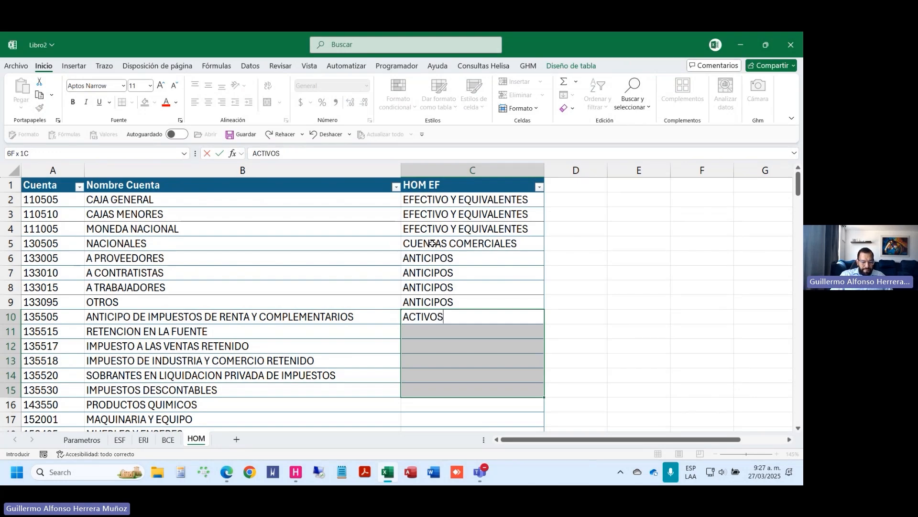
type(" POR IMPUESTOS")
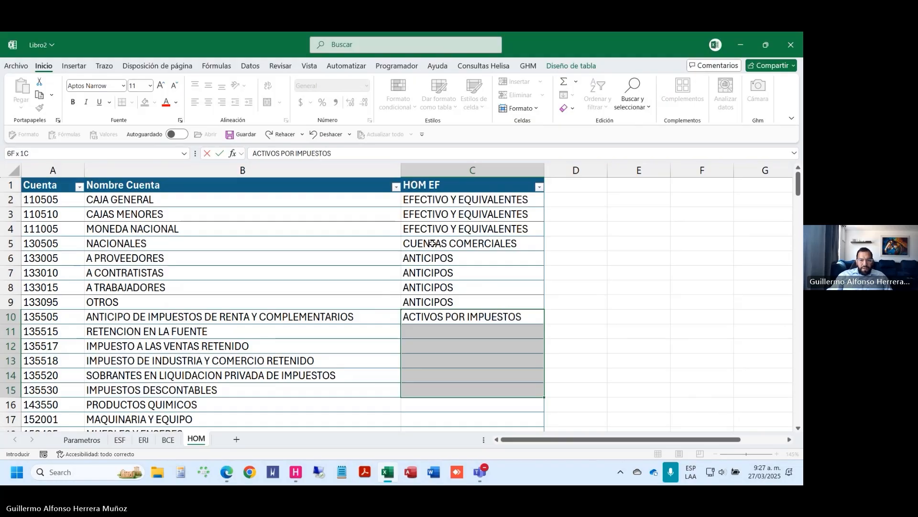
key("ctrl+Return")
Step: Enter INVENTARIOS as the HOM EF category of account 143550 PRODUCTOS QUIMICOS in C16
scroll(423, 268, "down", 3)
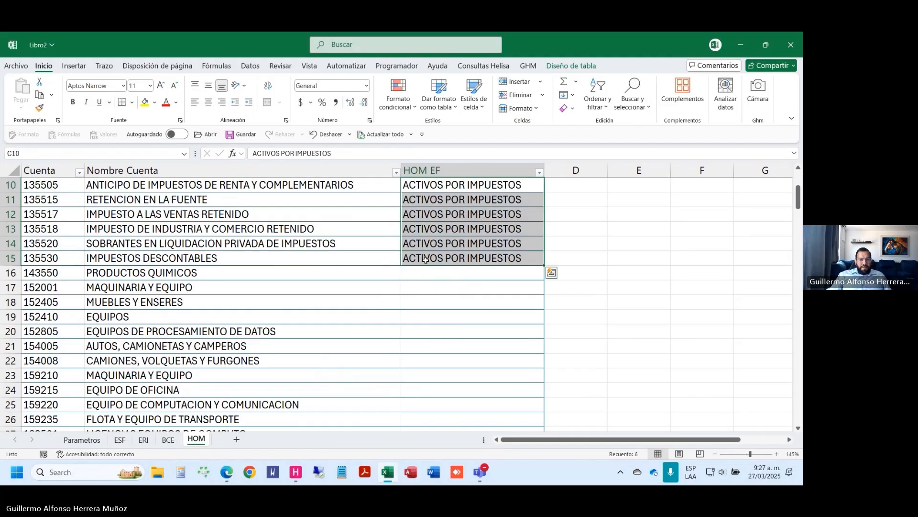
left_click(426, 271)
type("INEVAN")
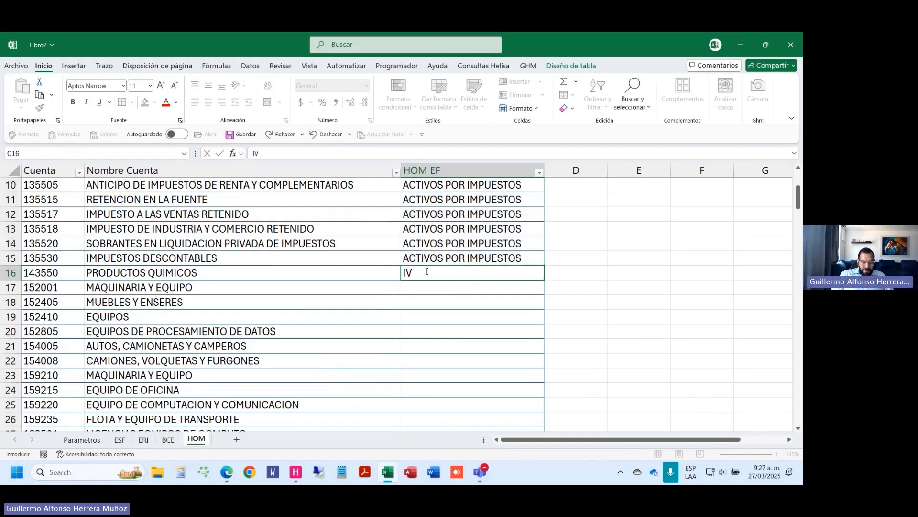
type("TR")
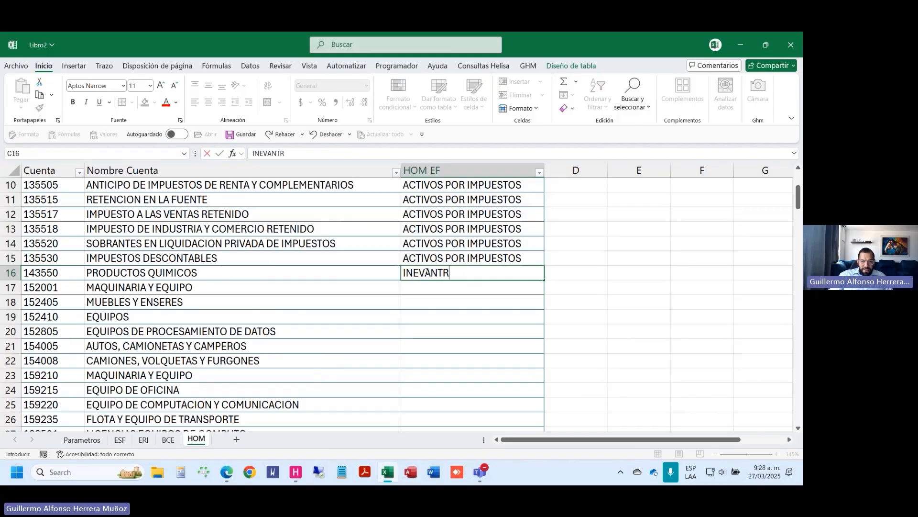
key("BackSpace")
key("BackSpace")
key("BackSpace")
key("BackSpace")
key("BackSpace")
key("BackSpace")
key("BackSpace")
key("BackSpace")
type("INVENTARIOS")
key("Return")
Step: Fill HOM EF with PROPIEDAD PLANTA Y EQUIPO for accounts 152001 to 159235 (C17:C26)
key("shift+Down")
key("shift+Down")
key("shift+Down")
key("shift+Down")
key("shift+Down")
key("shift+Down")
key("shift+Down")
key("shift+Down")
key("shift+Down")
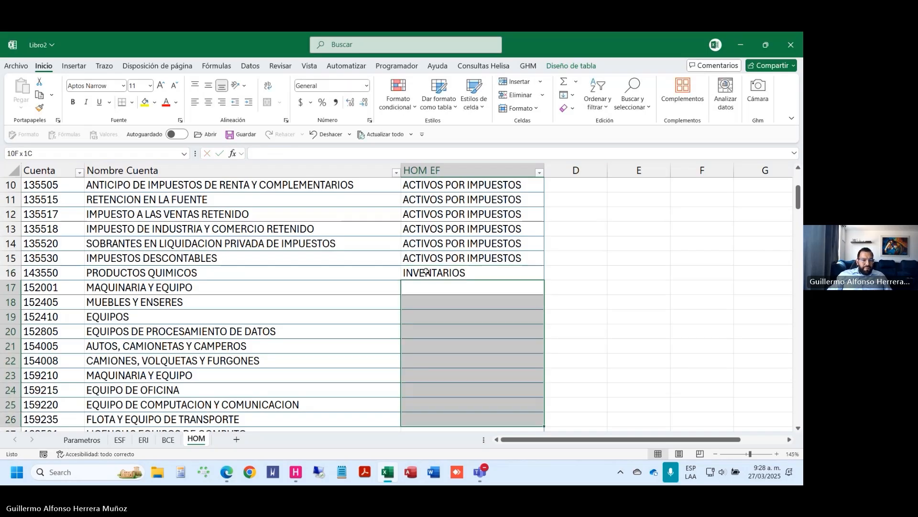
scroll(426, 272, "down", 1)
type("PRO")
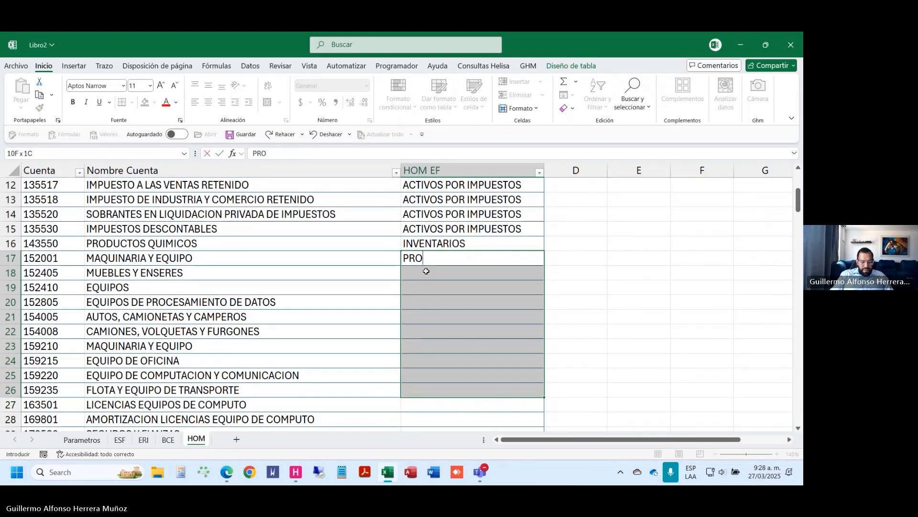
type("PIEDAD P")
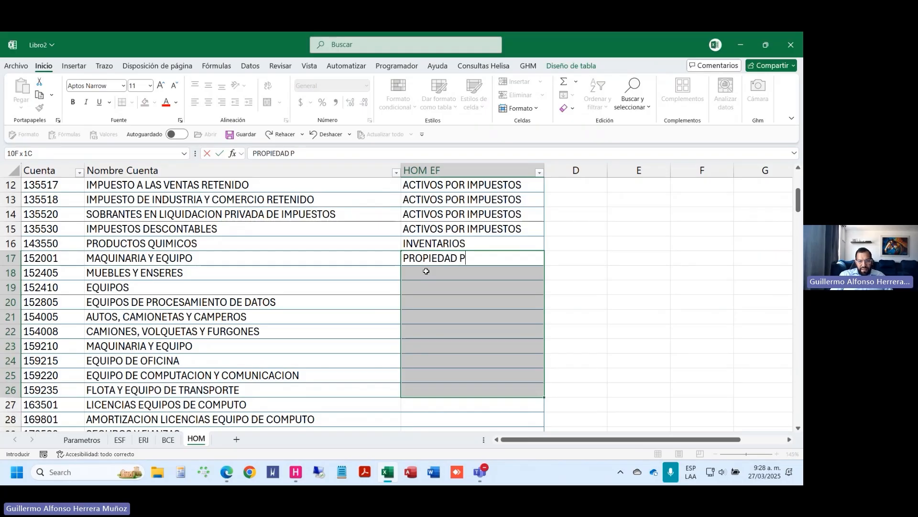
type("LANTA Y EQUIPO")
key("ctrl+Return")
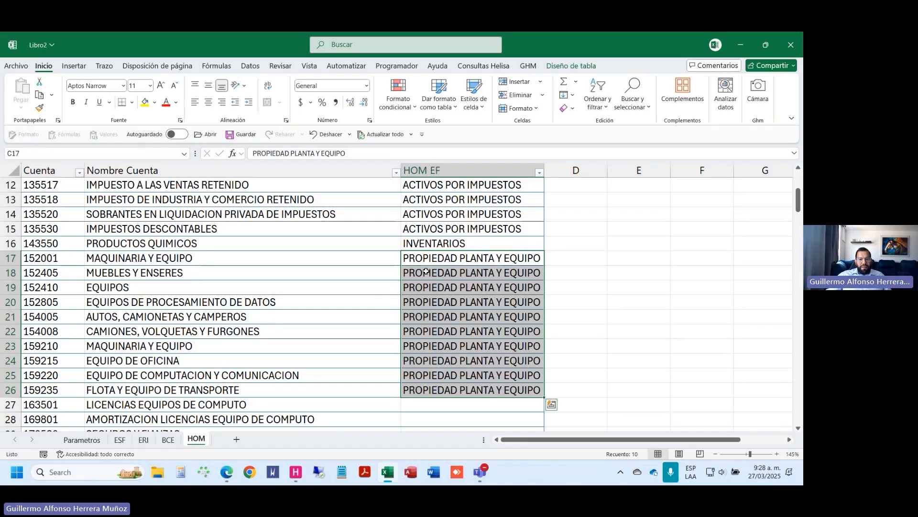
Step: Fill HOM EF with ACTIVOS INTANGIBLES for the license accounts 163501 and 169801 (C27:C28)
scroll(426, 271, "down", 2)
left_click(411, 318)
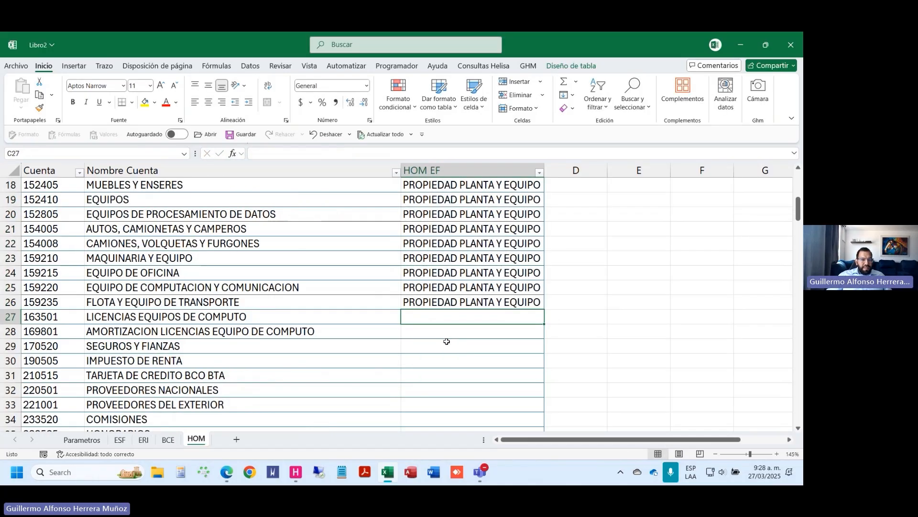
key("shift+Down")
type("ACTIVOS INTANGIBLES")
key("ctrl+Return")
Step: Fill HOM EF with OTROS ACTIVOS for accounts 170520 SEGUROS Y FIANZAS and 190505 IMPUESTO DE RENTA (C29:C30)
scroll(446, 338, "down", 1)
left_click(437, 304)
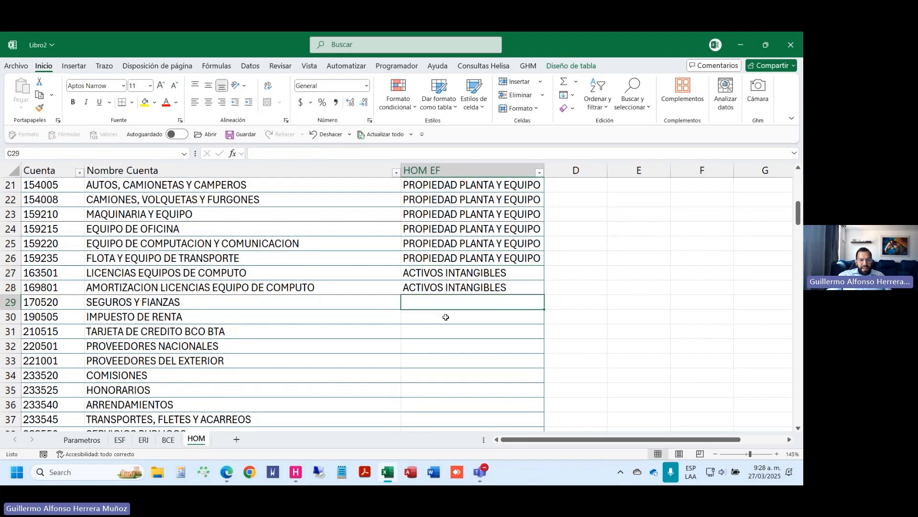
left_click(446, 317, "shift")
type("O")
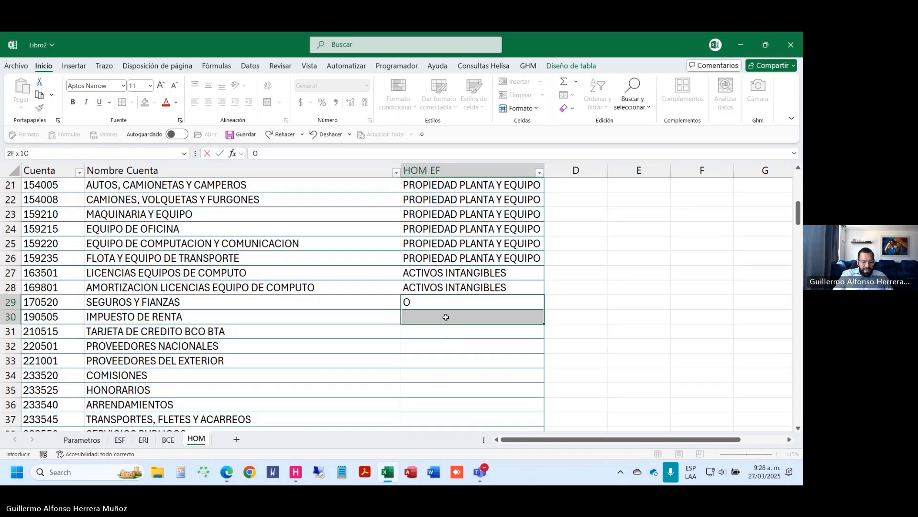
type("TROS")
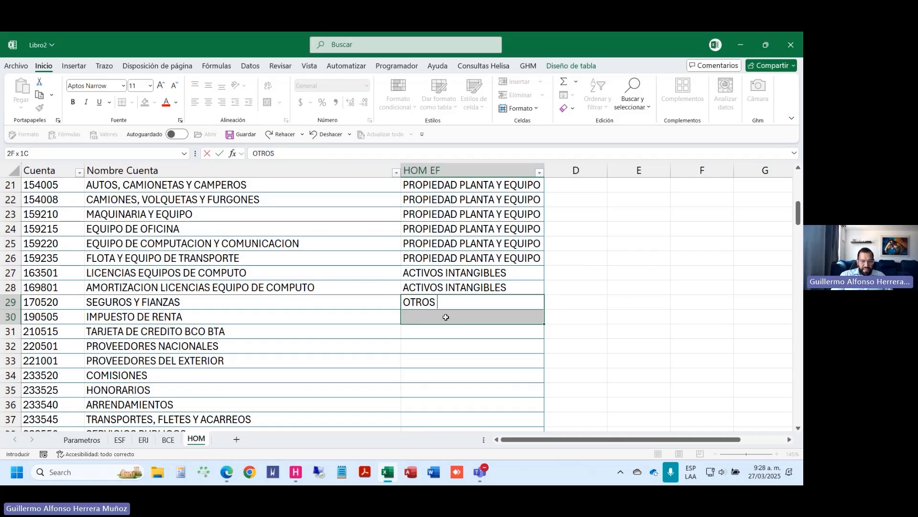
type("ACTIVO")
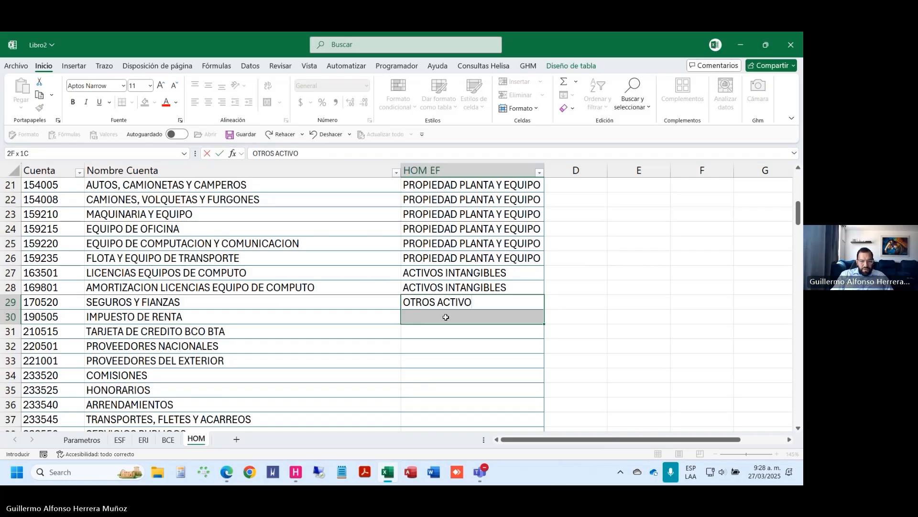
type("S")
key("ctrl+Return")
Step: Enter OBLIGACIONES FINANCIEROS as the HOM EF category of account 210515 TARJETA DE CREDITO BCO BTA in C31
scroll(440, 306, "down", 1)
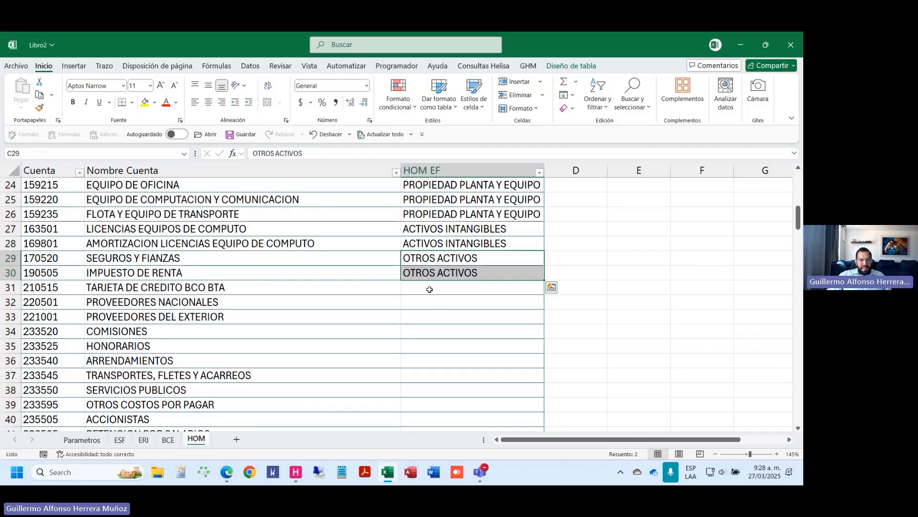
left_click(433, 293)
scroll(460, 378, "down", 2)
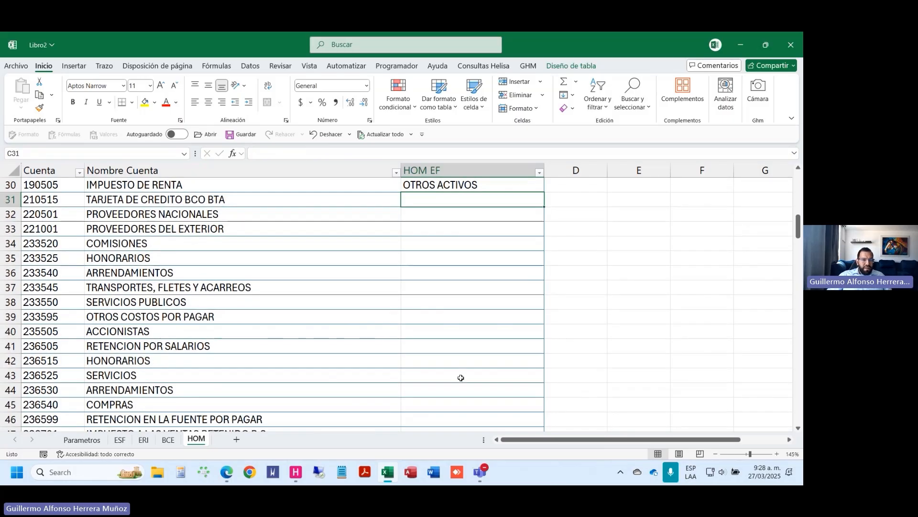
type("OBLIGAC")
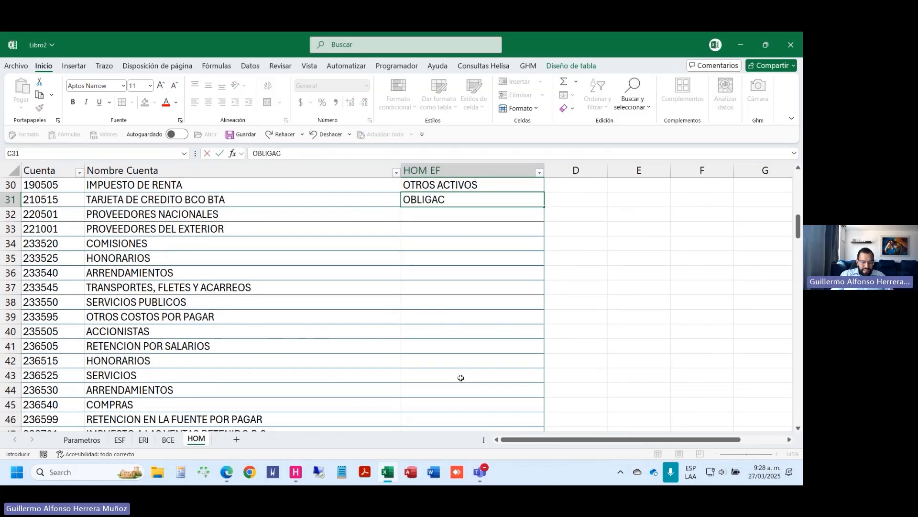
type("IONES FINANCIEROS")
key("Return")
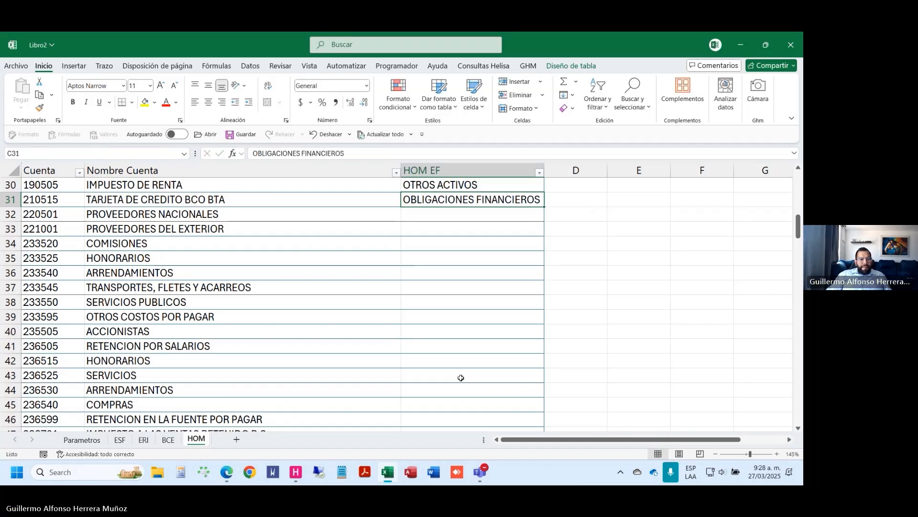
Step: Fill HOM EF with CUENTAS COMERCIALES POR PAGAR for accounts 220501 to 238030 (C32:C54)
key("shift+Down")
key("shift+Down")
key("shift+Down")
key("shift+Down")
key("shift+Down")
key("shift+Down")
key("shift+Down")
key("shift+Down")
key("shift+Down")
key("shift+Down")
key("shift+Down")
key("shift+Down")
key("shift+Down")
key("shift+Down")
key("shift+Down")
key("shift+Down")
key("shift+Down")
key("shift+Down")
key("shift+Down")
key("shift+Down")
key("shift+Down")
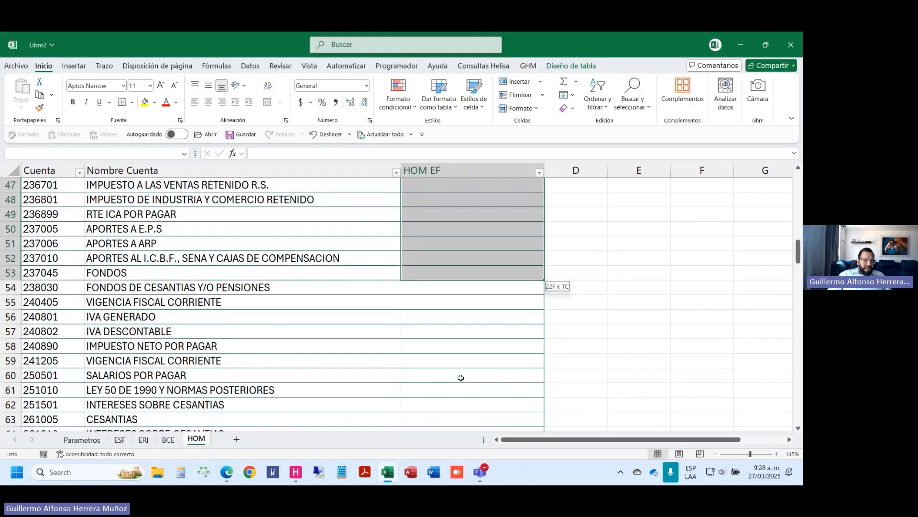
type("CUENTAS C")
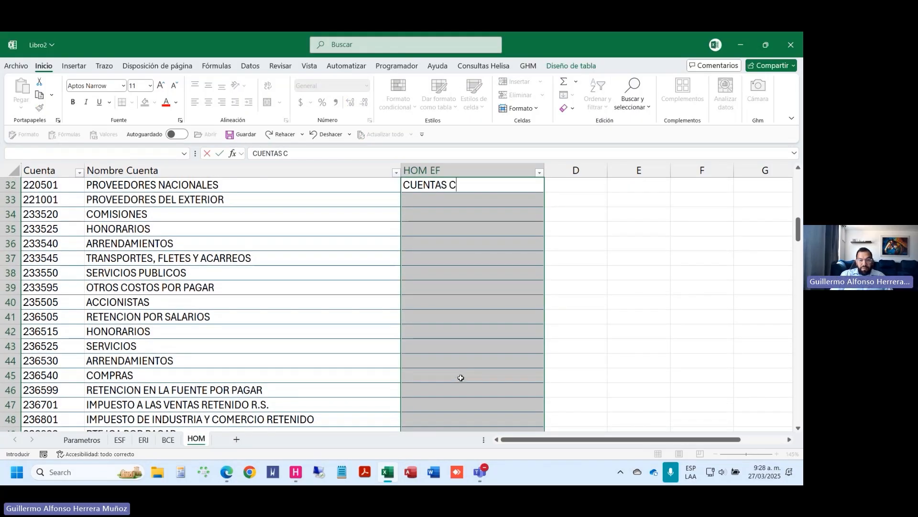
type("OMERCIALES POR PAGAR")
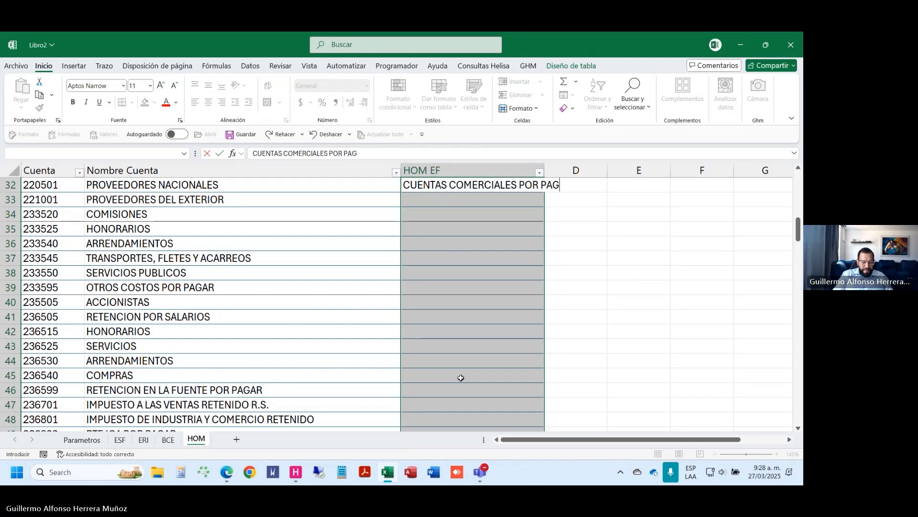
key("ctrl+Return")
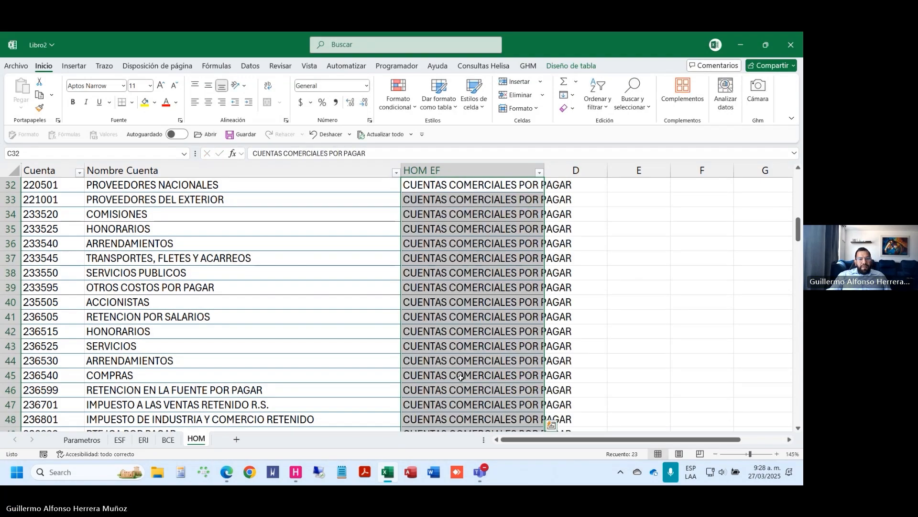
Step: Change the HOM EF category of account 235505 ACCIONISTAS in C40 to CUENTAS POR PAGAR ACCIONISTAS
left_click(49, 238)
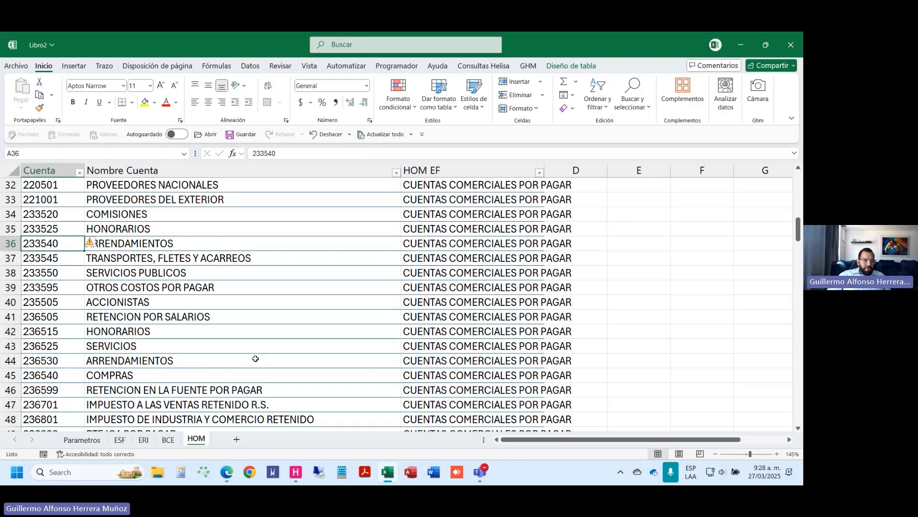
key("Down")
key("Down")
key("Down")
key("Down")
key("Right")
key("Right")
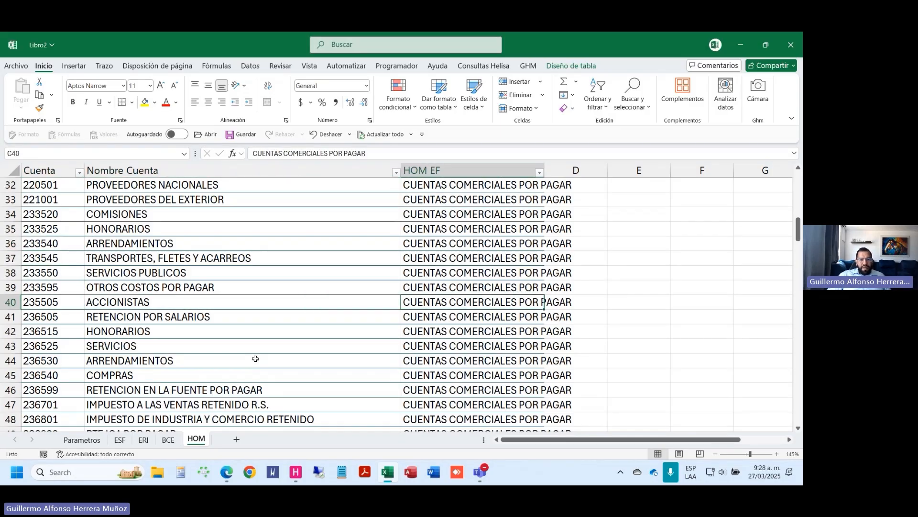
key("F2")
key("ctrl+shift+Left")
key("ctrl+shift+Left")
key("ctrl+shift+Left")
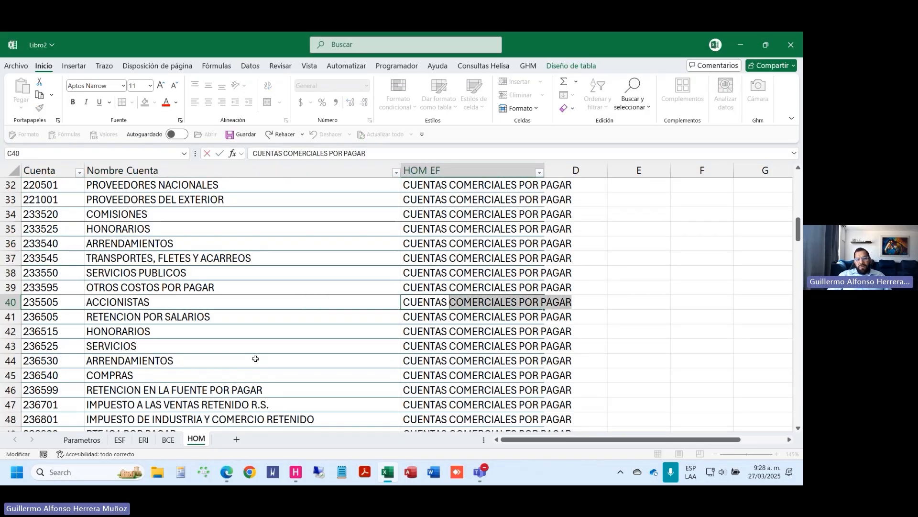
type("POR")
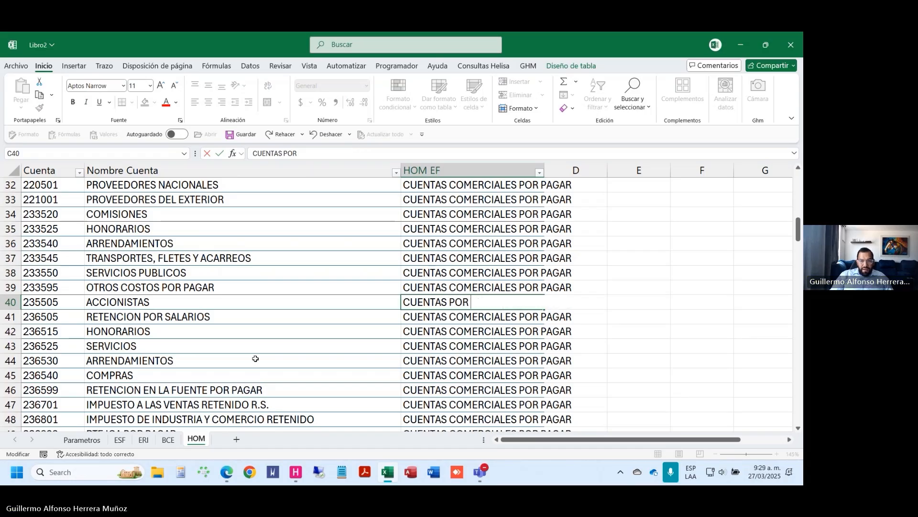
type(" PAGAR")
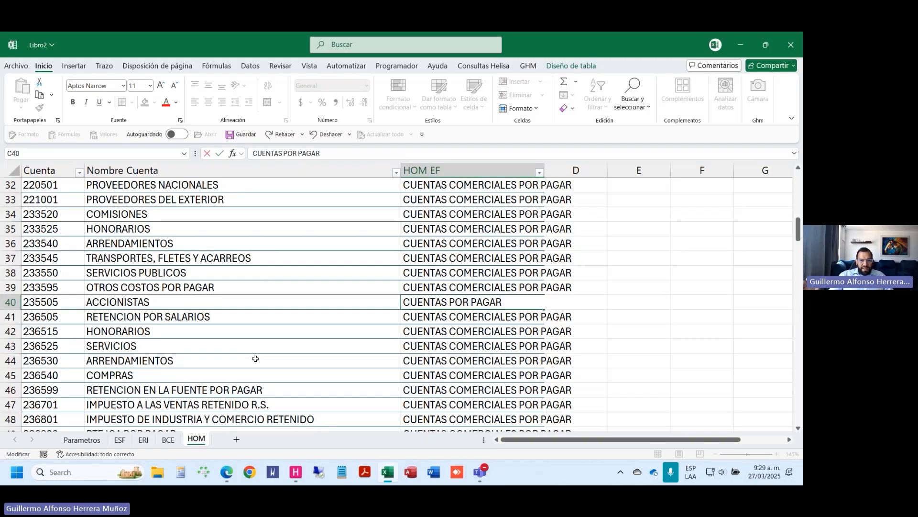
type("ACCIONISTAS")
key("Return")
Step: Fill HOM EF with PASIVOS POR IMPUESTOS for the tax accounts 240405 to 241205 (C55:C59)
key("Up")
key("Page_Down")
key("Up")
key("Up")
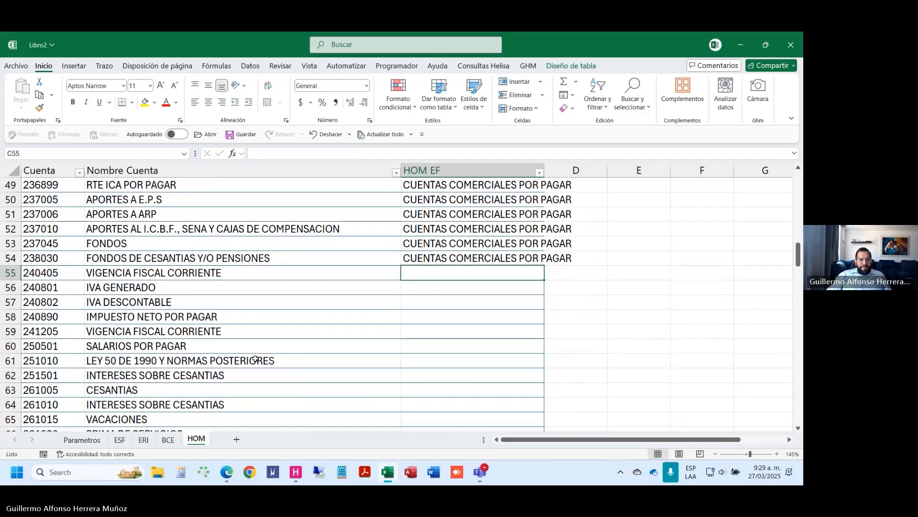
key("shift+Down")
key("shift+Down")
key("shift+Down")
key("shift+Down")
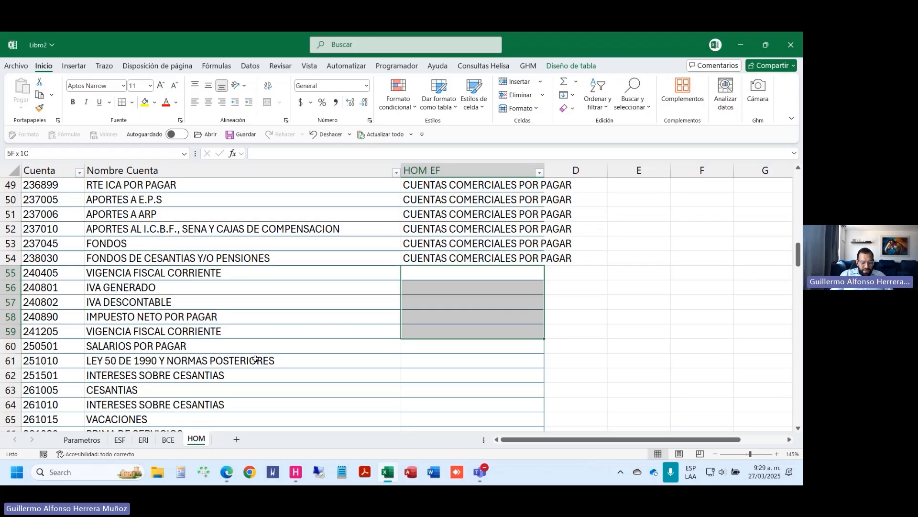
type("PASIVOS POR IMPUESTOS")
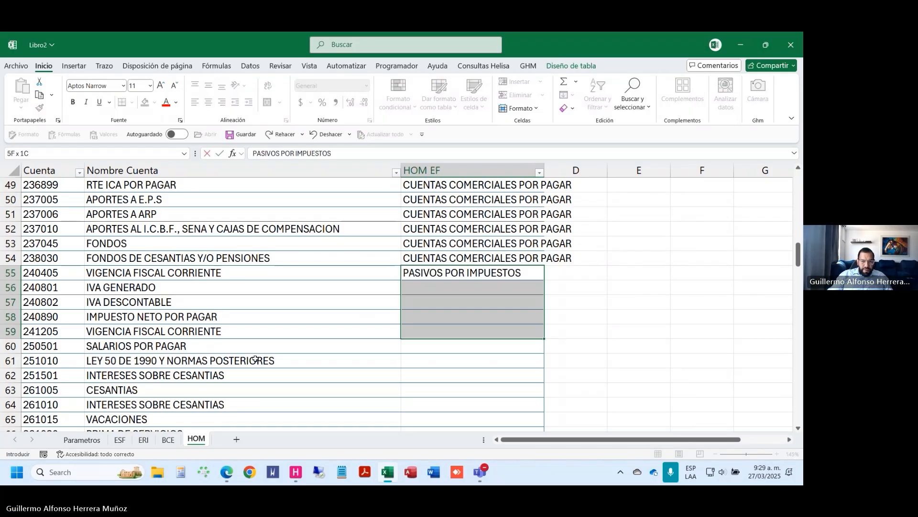
key("ctrl+Return")
Step: Fill HOM EF with BENEFICIOS A LOS EMPLEADOS for accounts 250501 to 261020 (C60:C66)
scroll(256, 359, "down", 2)
left_click_drag(437, 259, 439, 279)
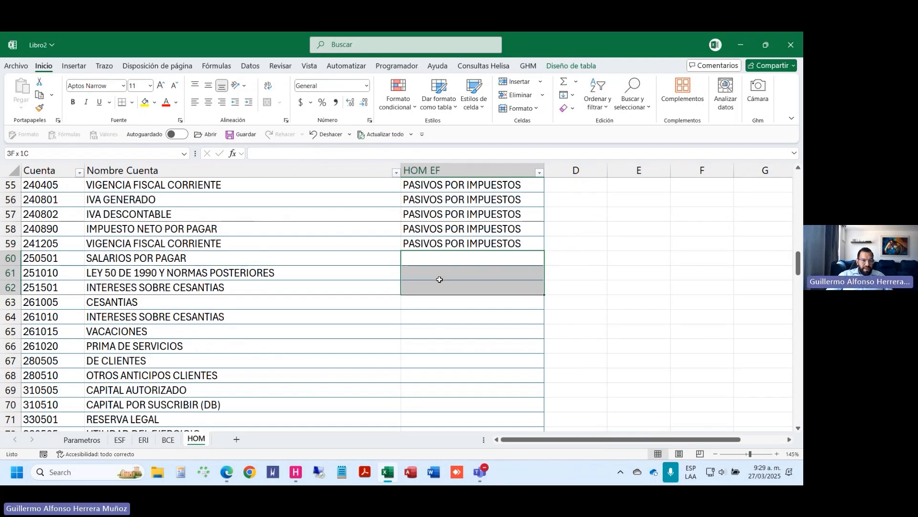
key("shift+Down")
key("shift+Down")
key("shift+Down")
key("shift+Down")
type("B")
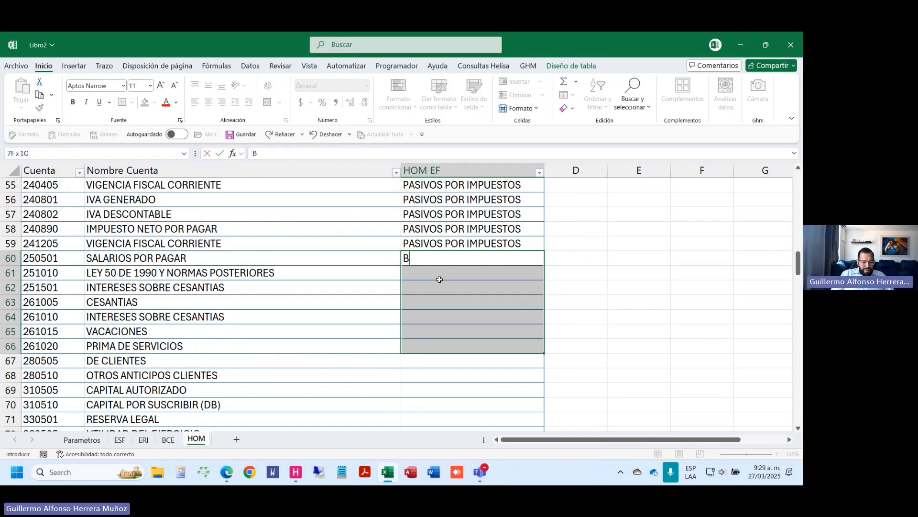
type("ENEFICIOS A LOS E")
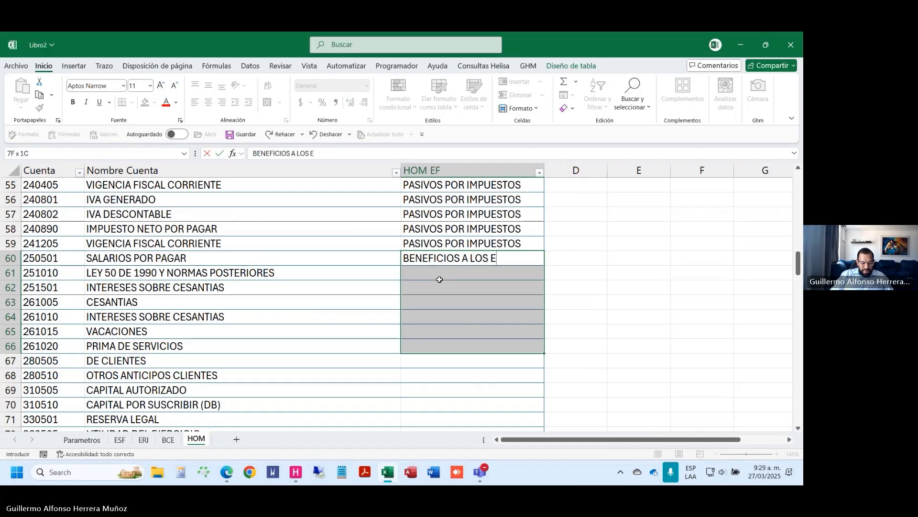
type("MPLEADOS")
key("ctrl+Return")
Step: Fill HOM EF with OTROS PASIVOS for the customer advance accounts 280505 and 280510 (C67:C68)
mouse_move(439, 279)
left_mouse_down()
mouse_move(434, 301)
mouse_move(441, 289)
left_mouse_up()
type("OTROS")
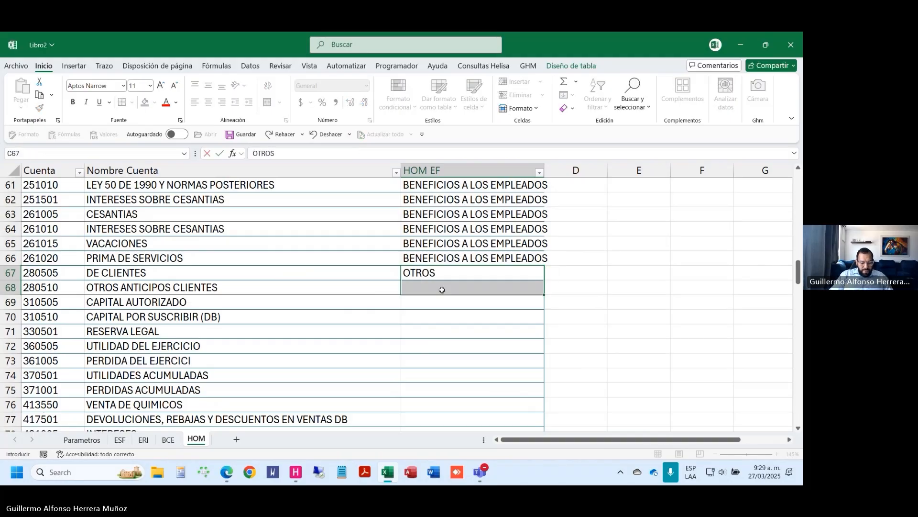
type(" PASIVOS")
key("ctrl+Return")
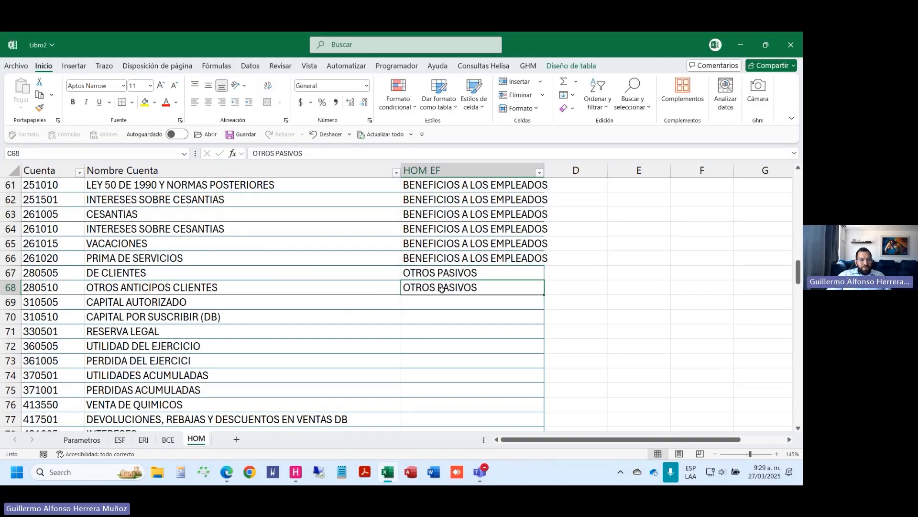
Step: Fill HOM EF for equity accounts 310505 to 371001 (C69:C75) with their account names using =+B69, and convert the formulas to values
key("Down")
key("Down")
key("shift+Down")
key("shift+Down")
key("shift+Down")
key("shift+Down")
key("shift+Down")
key("shift+Down")
type("=+B69")
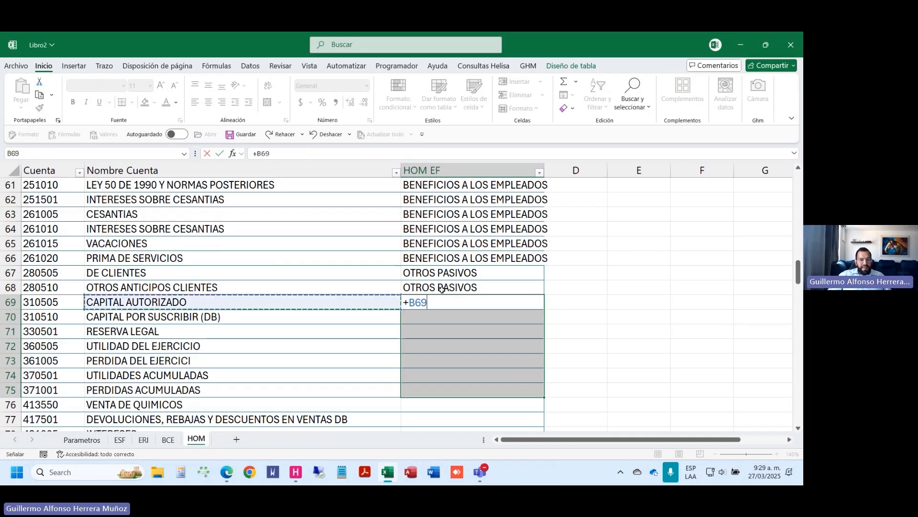
key("ctrl+Return")
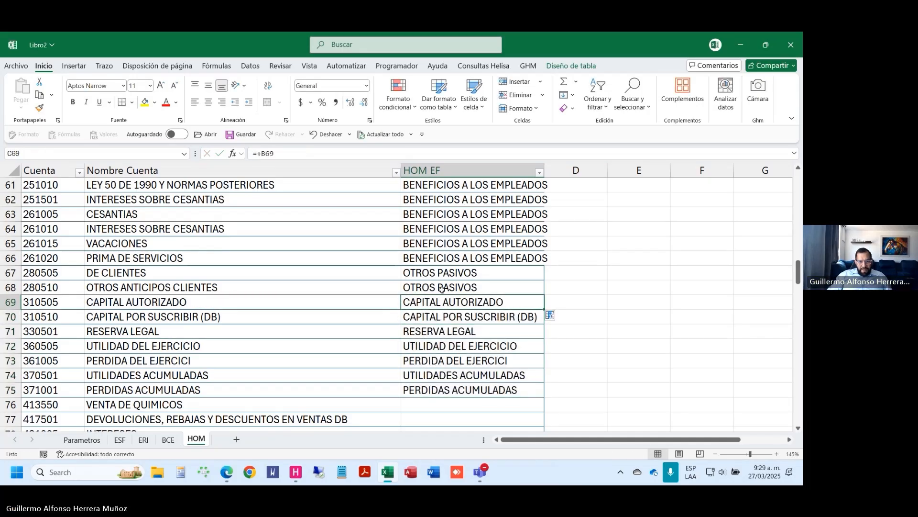
key("ctrl+shift+Down")
key("ctrl+c")
key("ctrl+shift+v")
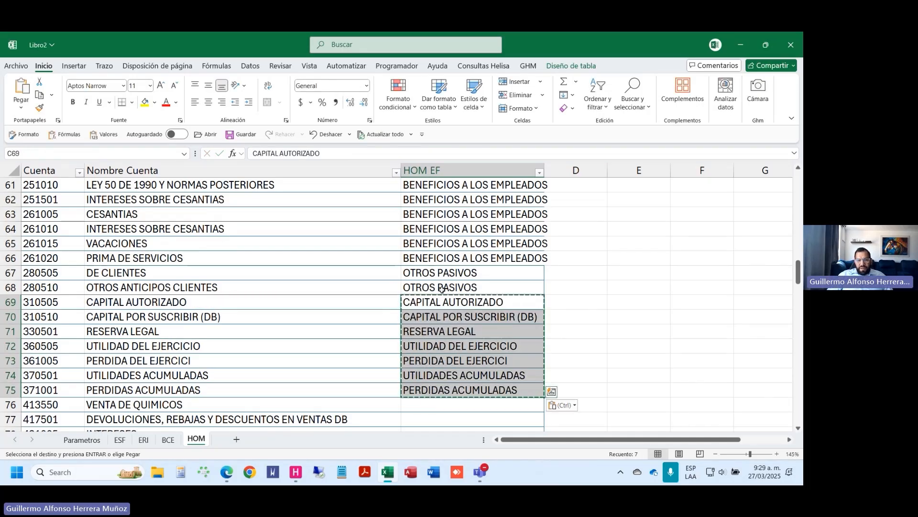
Step: Shorten the HOM EF category of account 310505 in C69 to CAPITAL and copy it to account 310510 in C70
key("Up")
key("Down")
key("F2")
key("ctrl+shift+Left")
key("ctrl+shift+Left")
key("ctrl+shift+Right")
key("BackSpace")
key("BackSpace")
key("Return")
key("Up")
key("ctrl+c")
key("Down")
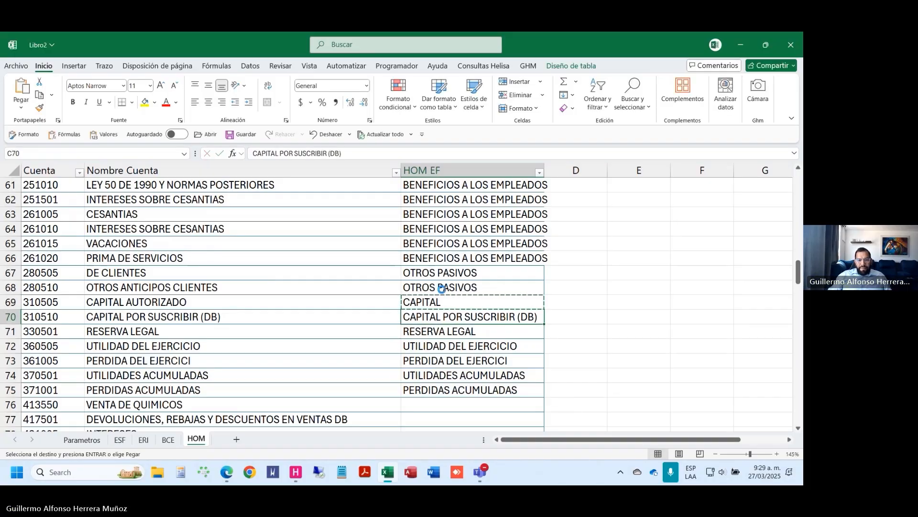
key("Return")
Step: Shorten the HOM EF category of account 330501 RESERVA LEGAL in C71 to RESERVA
key("Down")
key("F2")
key("ctrl+shift+Left")
key("BackSpace")
key("BackSpace")
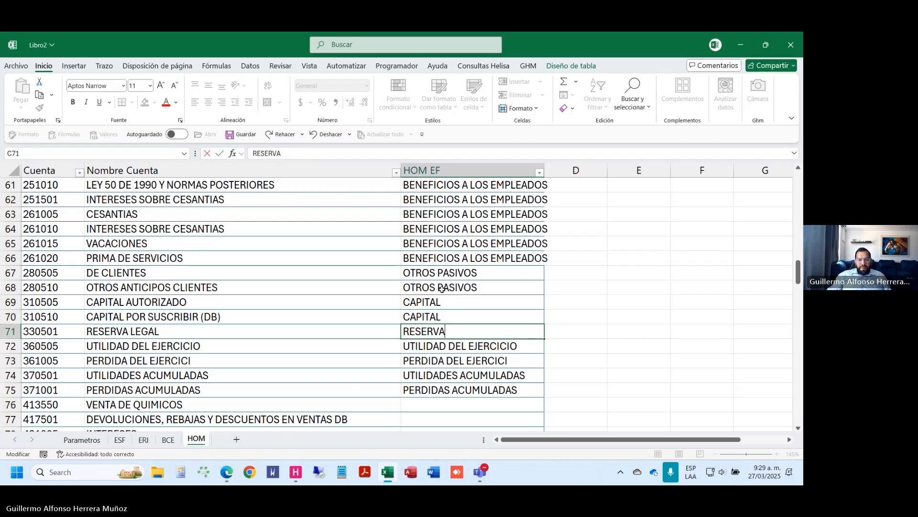
key("Return")
Step: Replace HOM EF with RESULTADOS DEL EJERCICIO for the profit and loss equity accounts 360505 to 371001 (C72:C75)
key("shift+Down")
key("shift+Down")
key("shift+Down")
type("RESULTADOS DEL EJERCIC")
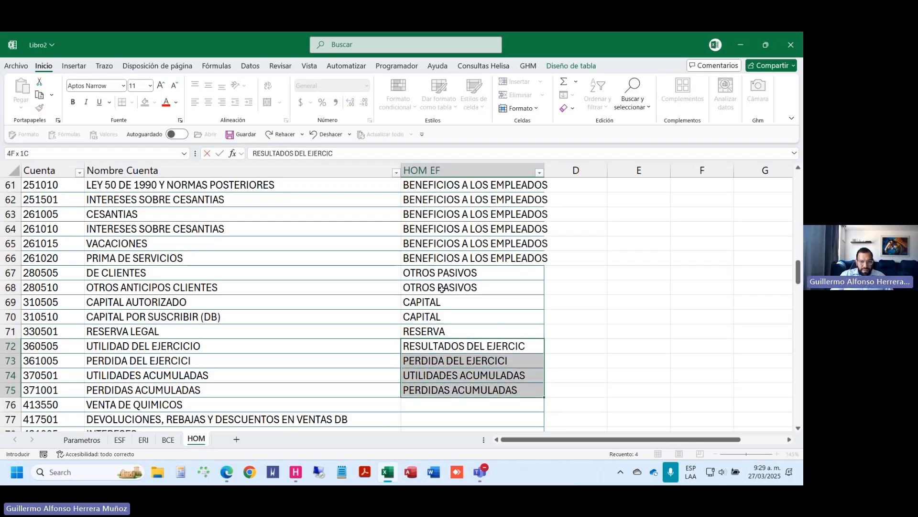
type("IO")
key("ctrl+Return")
Step: Enter INGRESOS BRUTOS as HOM EF for account 413550 (C76) and DEVOLUCIONES for account 417501 (C77)
scroll(441, 287, "down", 4)
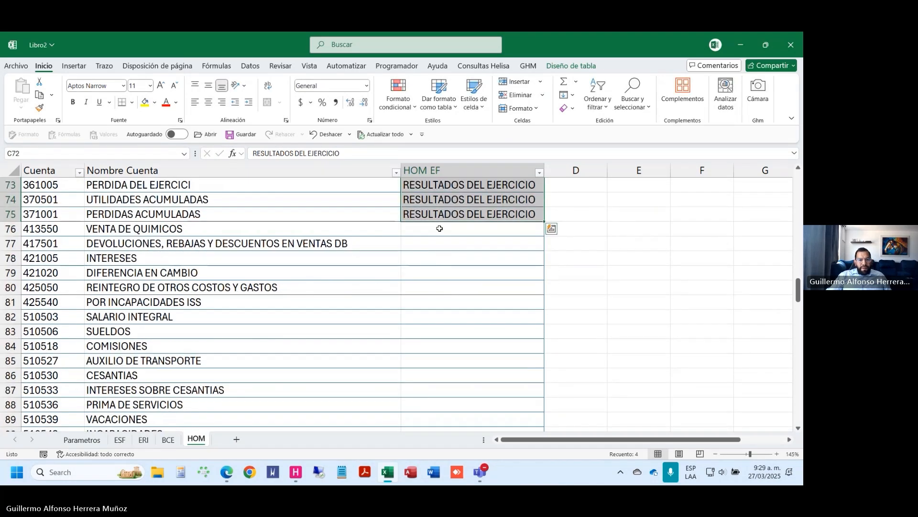
left_click(440, 230)
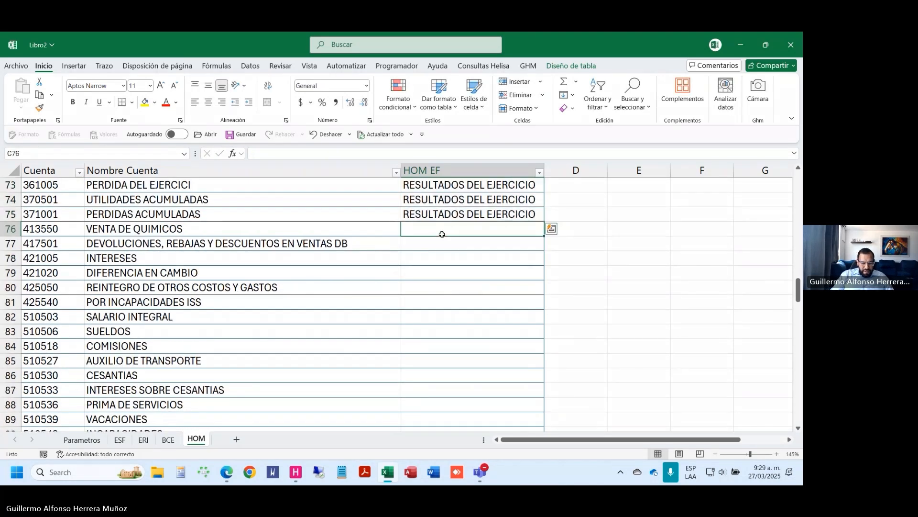
type("INGRESOS BRUTOS")
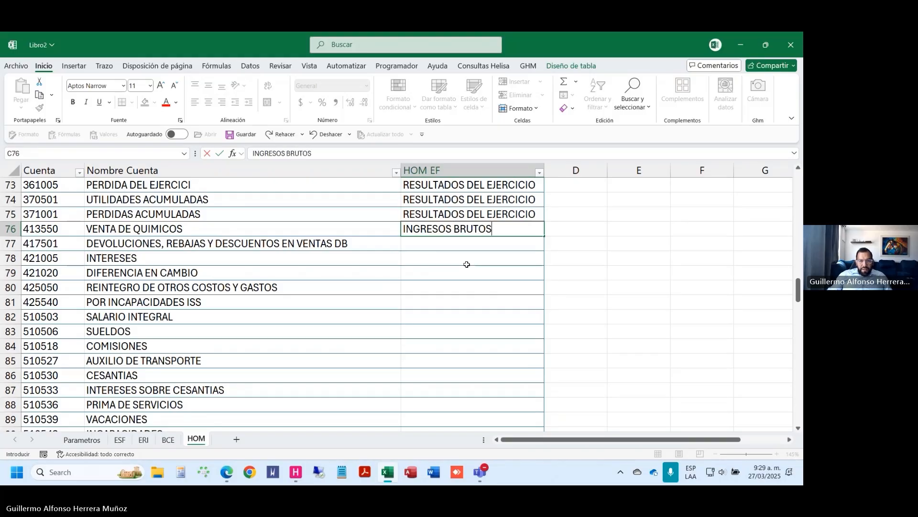
key("Return")
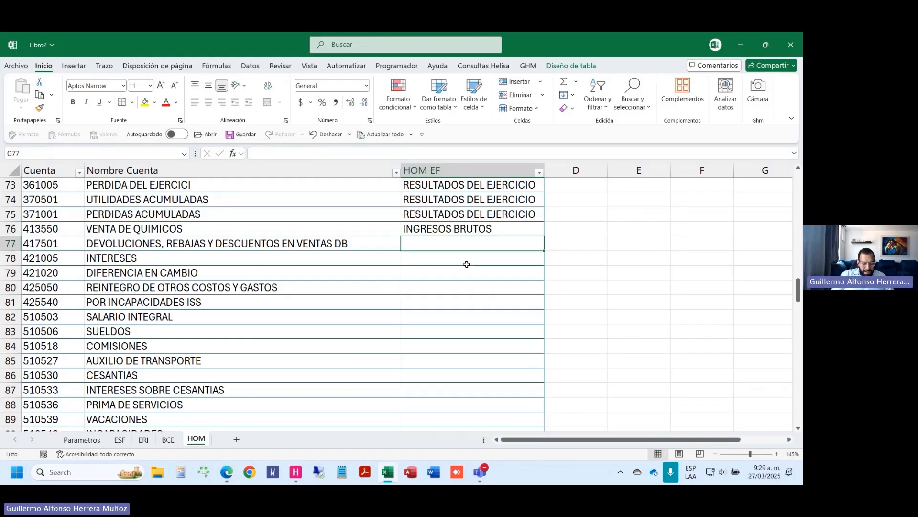
type("DEVOLUCIONES")
key("Return")
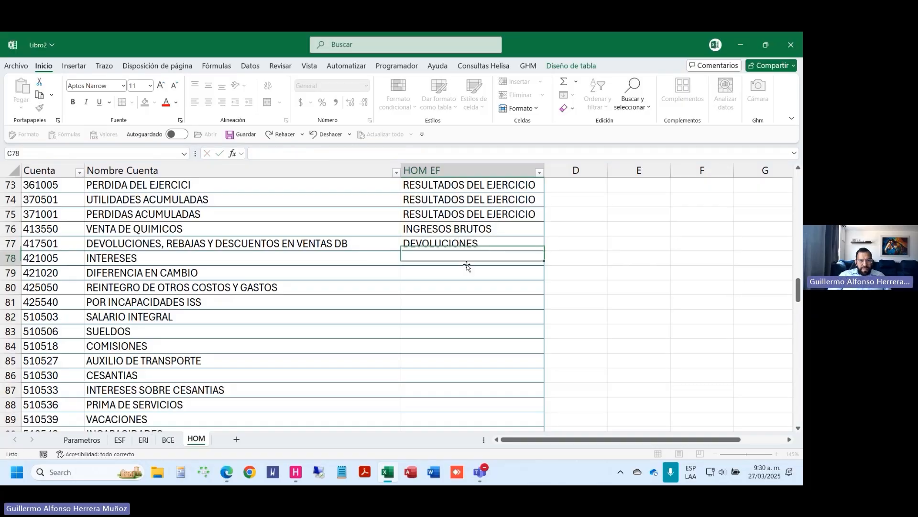
Step: Enter INGRESOS FINANCIEROS as HOM EF for account 421005 INTERESES (C78) and copy it to 421020 DIFERENCIA EN CAMBIO (C79)
key("shift+Down")
key("shift+Up")
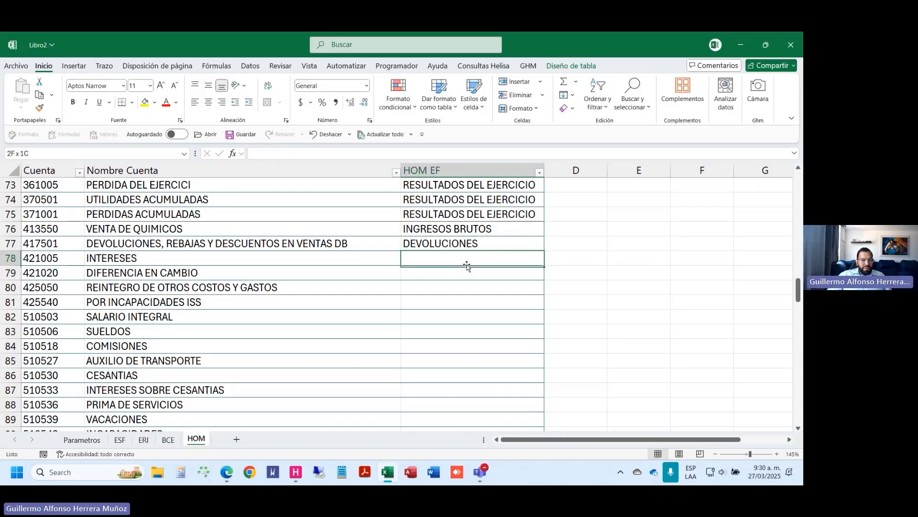
type("ING")
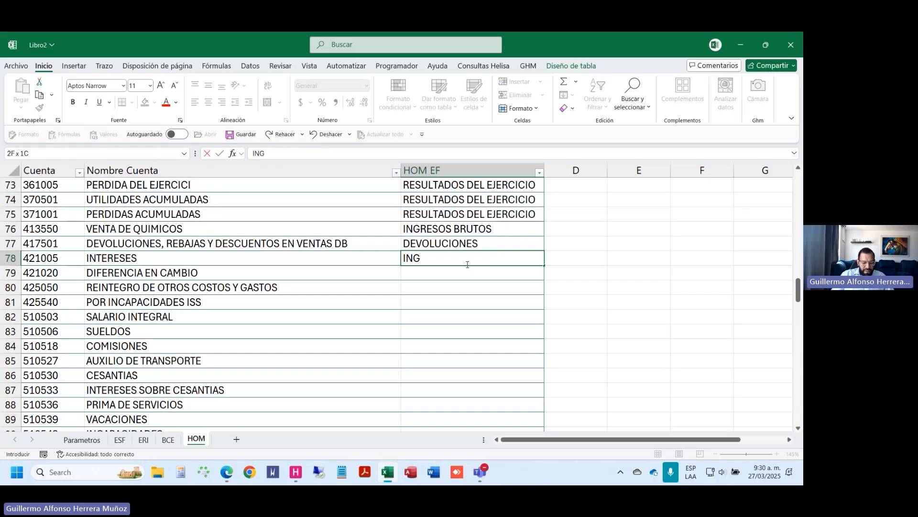
type("RESOS FINANCIEROS")
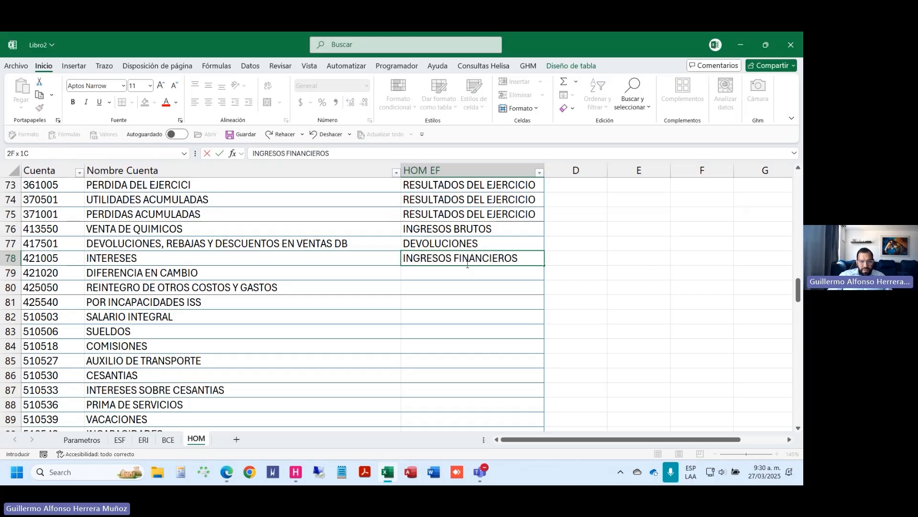
key("Return")
key("shift+Down")
key("shift+Down")
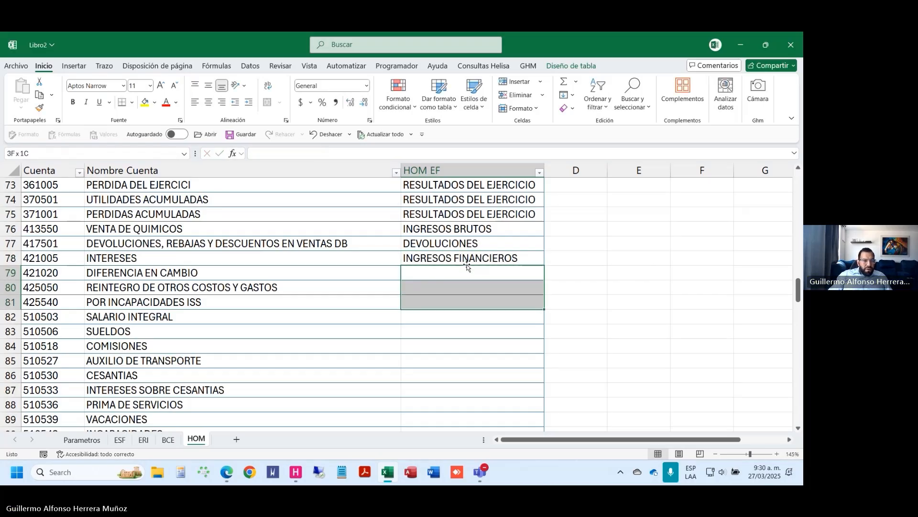
key("Up")
key("ctrl+c")
key("Down")
key("Return")
Step: Fill HOM EF with OTROS INGRESOS for accounts 425050 and 425540 (C80:C81)
key("Down")
key("shift+Down")
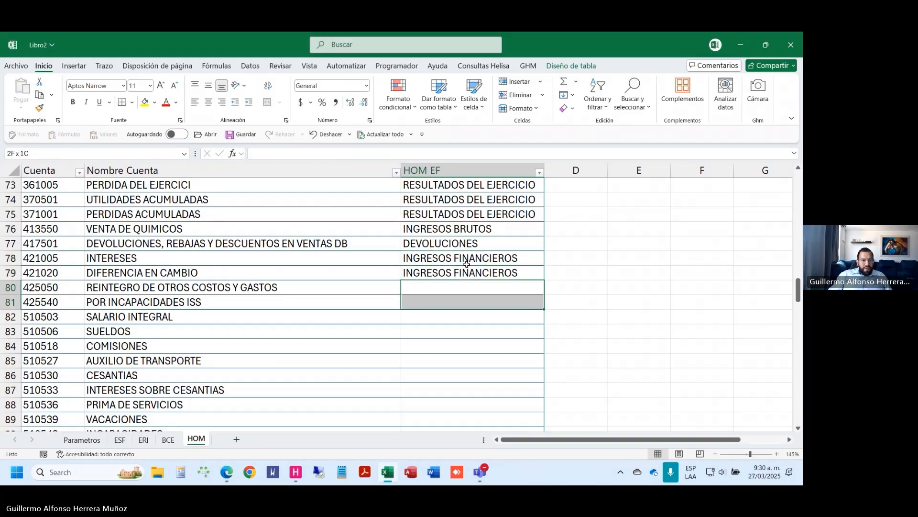
type("OTROS INGRESOS")
key("ctrl+Return")
Step: Fill HOM EF with GASTOS DE ADMON Y VENTAS for accounts 510503 to 529565 (C82:C162)
key("Down")
key("Down")
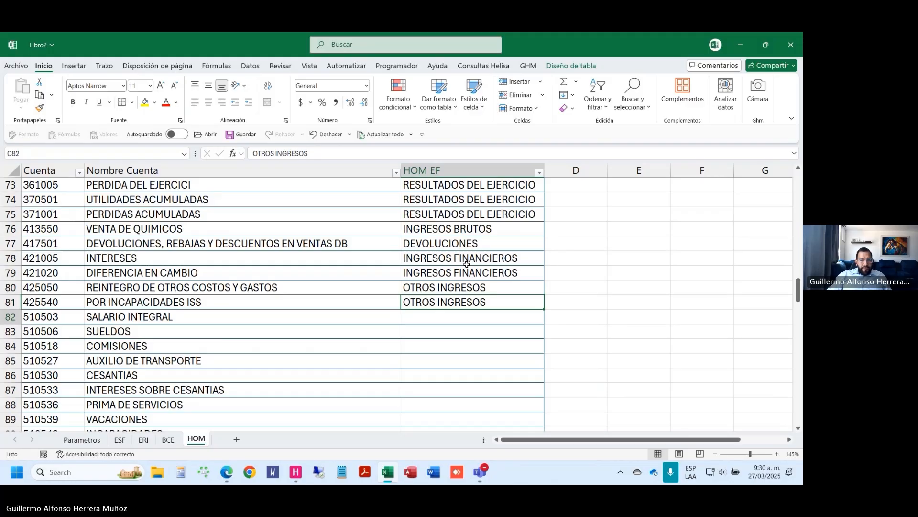
key("shift+Down")
key("shift+Down")
key("shift+Down")
key("shift+Down")
key("shift+Down")
key("shift+Down")
key("shift+Down")
key("shift+Down")
key("shift+Down")
key("shift+Down")
key("shift+Down")
key("shift+Down")
key("shift+Down")
key("shift+Down")
key("shift+Down")
key("shift+Down")
key("shift+Down")
key("shift+Down")
key("shift+Down")
key("shift+Down")
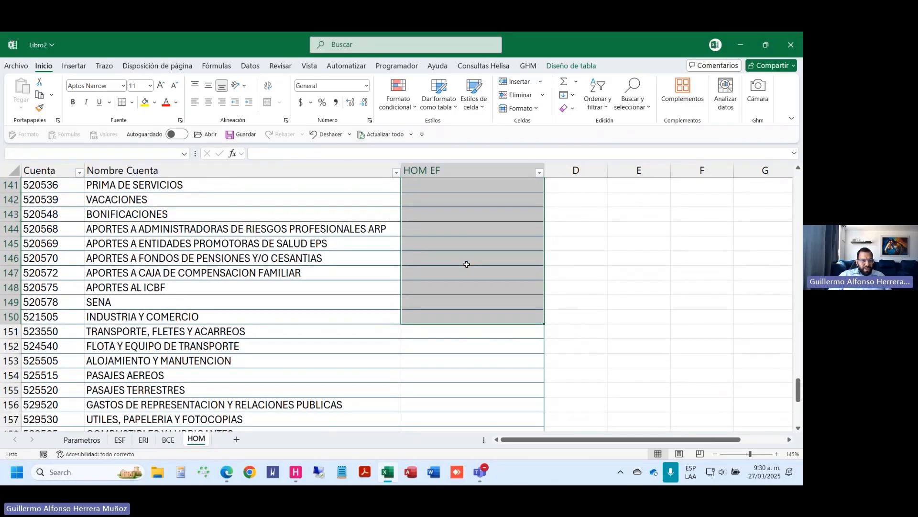
key("shift+Down")
key("shift+Down")
key("shift+Down")
key("shift+Down")
key("shift+Down")
key("shift+Down")
key("shift+Down")
key("shift+Down")
key("shift+Down")
key("shift+Down")
key("shift+Down")
key("shift+Down")
key("shift+Down")
key("shift+Down")
key("shift+Down")
key("shift+Down")
key("shift+Down")
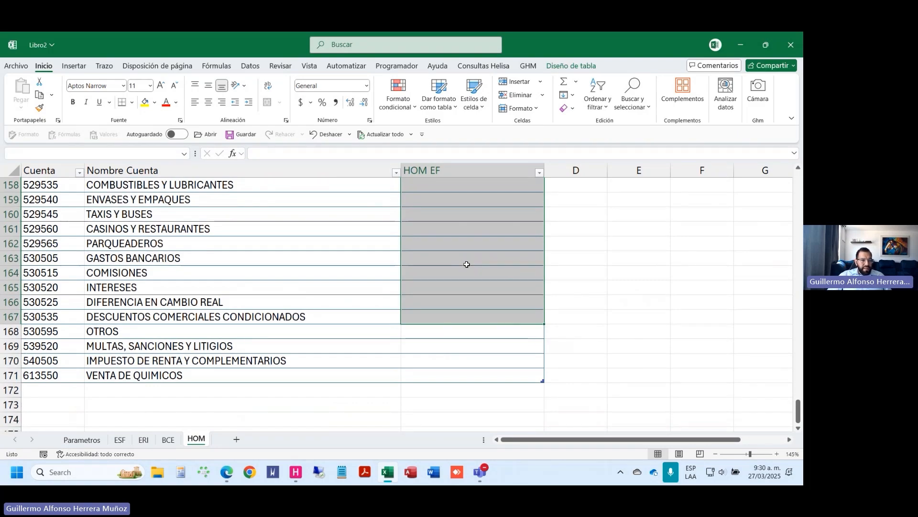
key("shift+Up")
key("shift+Up")
key("shift+Up")
key("shift+Up")
key("shift+Up")
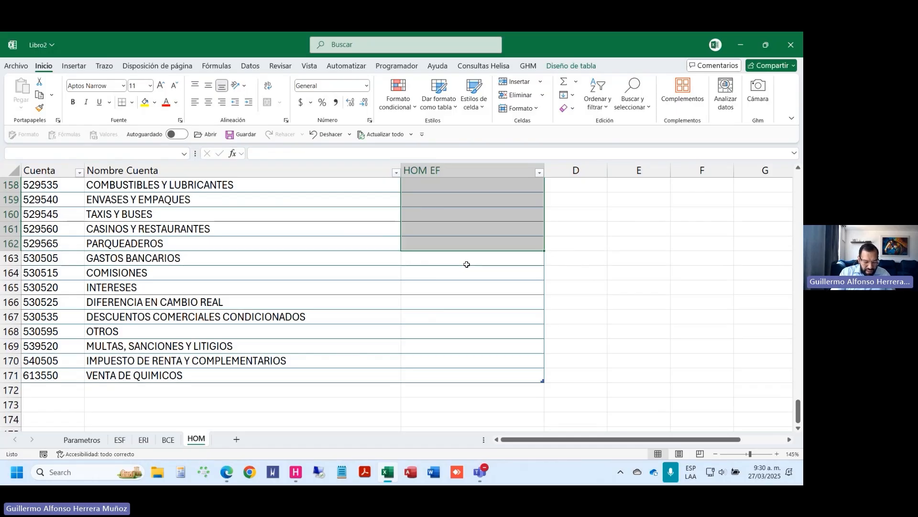
type("GASTOS DE ADMON Y VENTAS")
key("ctrl+Return")
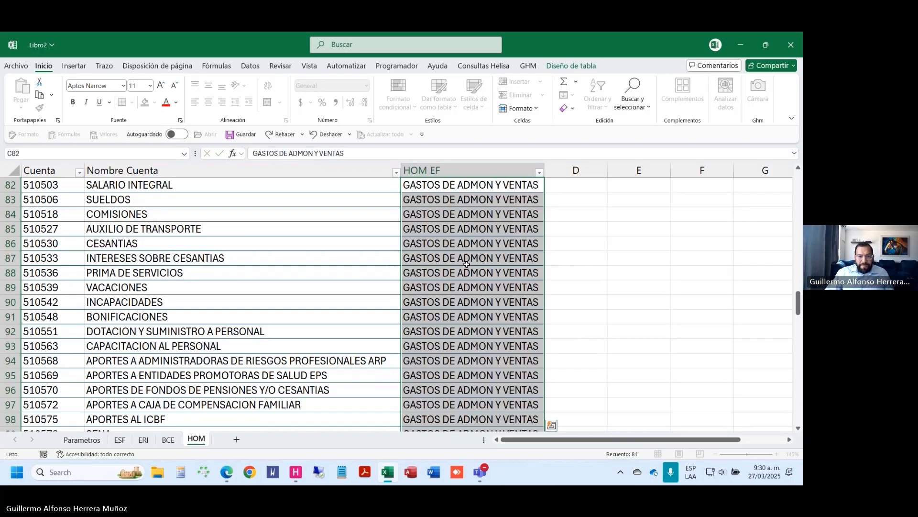
Step: Enter GASTOS FINANCIEROS as HOM EF for account 530505 (C163) and copy it to accounts 530515 to 530595 (C164:C168)
key("ctrl+Down")
scroll(466, 264, "down", 7)
left_click(466, 265)
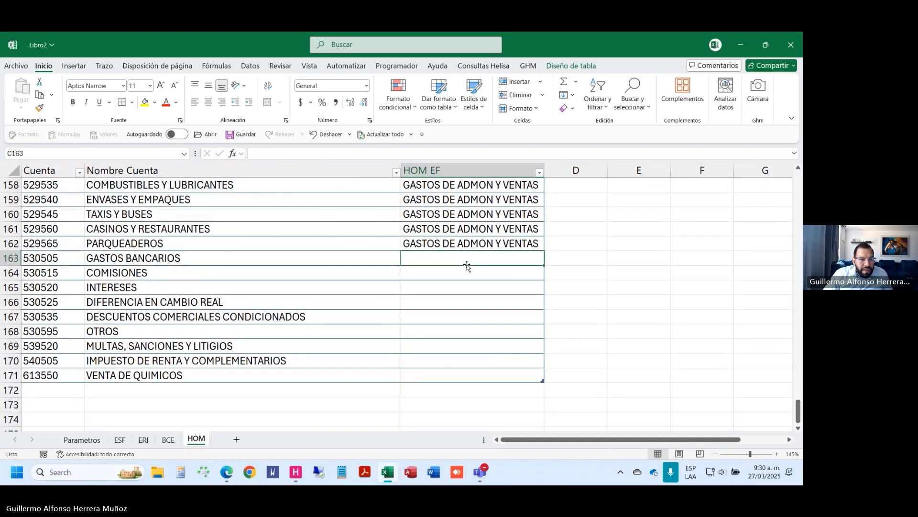
type("GASTOS")
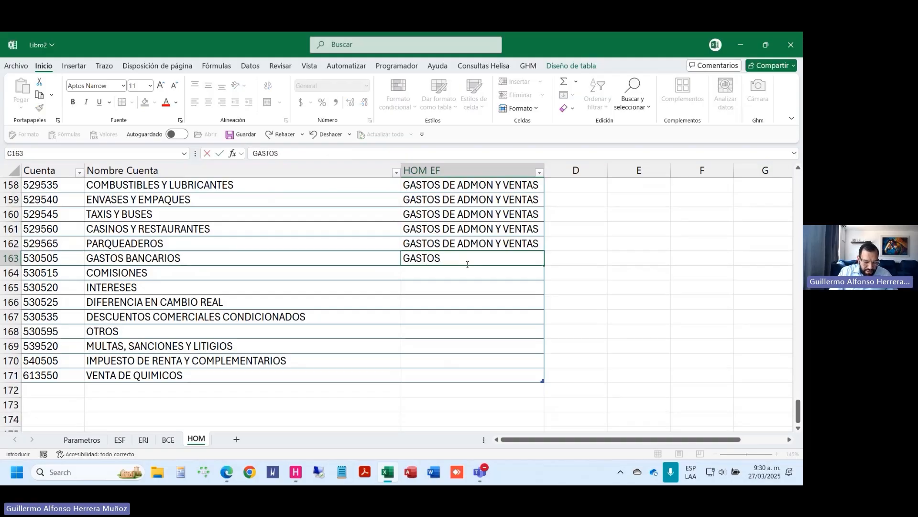
type(" FINANCIEROS")
key("Return")
left_click(467, 264)
key("ctrl+c")
key("Down")
key("shift+Down")
key("shift+Down")
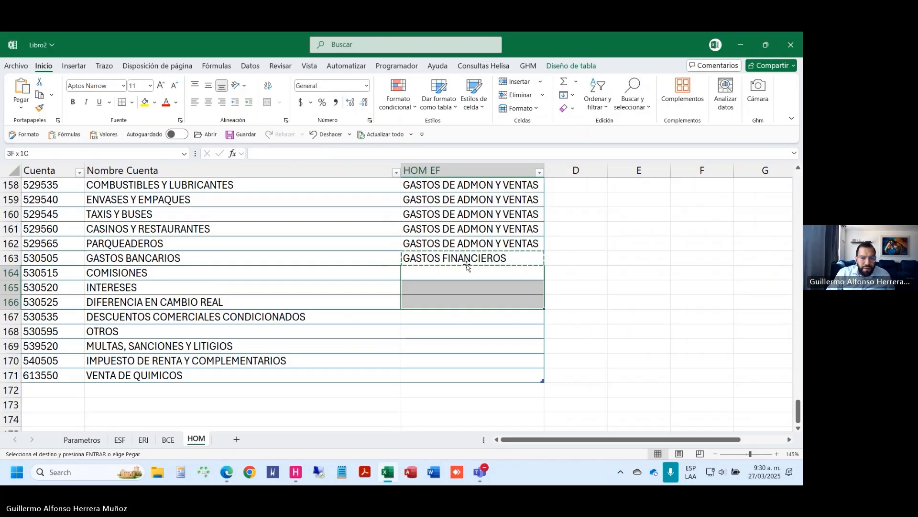
key("shift+Down")
key("shift+Down")
key("Return")
Step: Enter OTROS GASTOS, IMPUESTO DE RENTA and COSTO DE VENTA as HOM EF for accounts 539520, 540505 and 613550 (C169:C171)
type("OTROS")
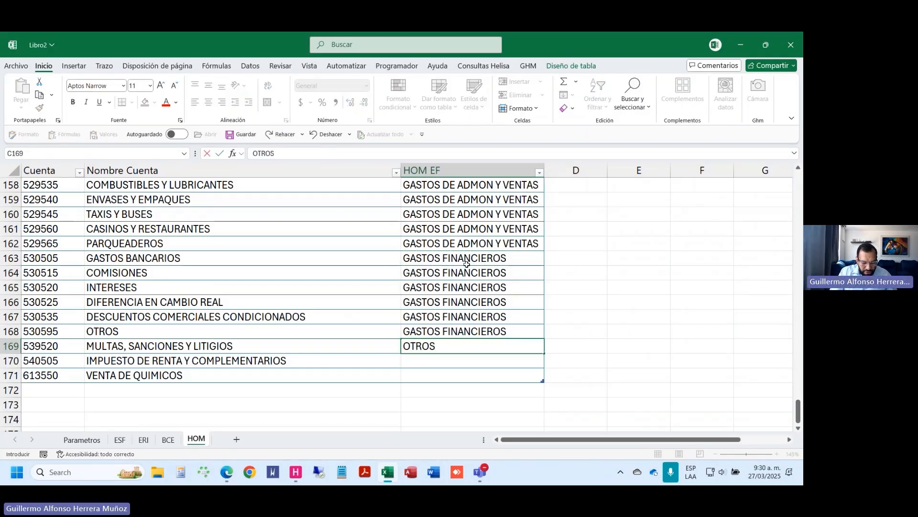
type(" GASTOS")
key("Return")
type("IM")
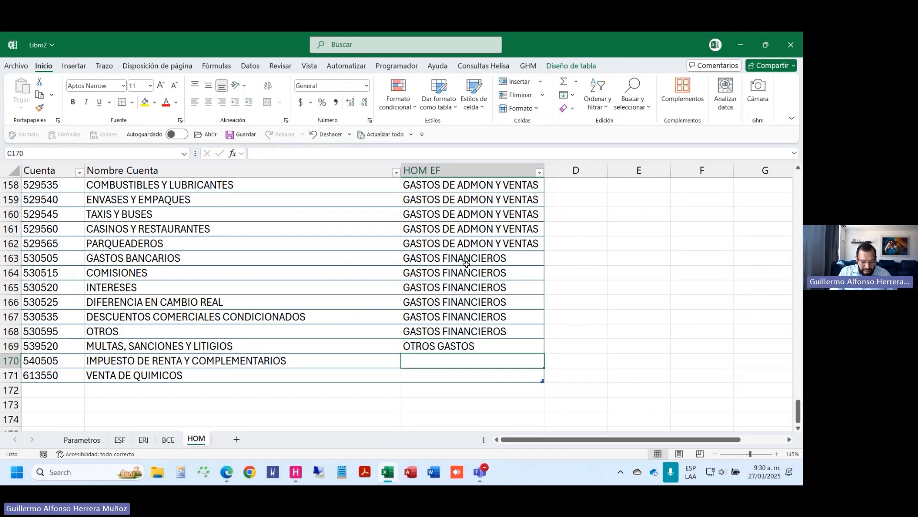
type("PUESTO DE RENTA")
key("Return")
type("COSTO DE VENTA")
key("Return")
Step: Return to the start of the HOM table and widen the HOM EF column to fit its entries
key("Up")
key("ctrl+Up")
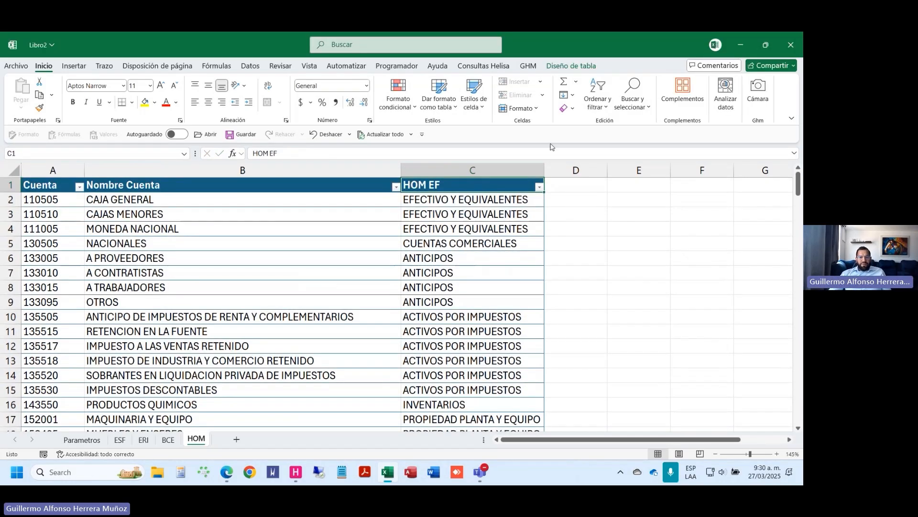
double_click(544, 170)
left_click(513, 200)
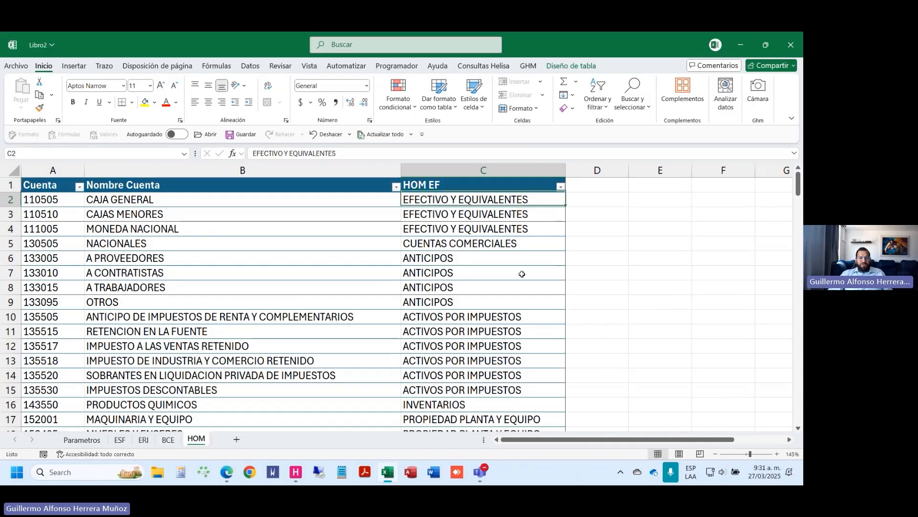
Step: Review the HOM EF categories assigned to the asset accounts at the start of the HOM table
key("Down")
key("Down")
key("Down")
key("Down")
key("Down")
key("Down")
key("Down")
key("Down")
key("Down")
key("Down")
key("Down")
key("Down")
key("Down")
key("Down")
key("Down")
key("Down")
key("Down")
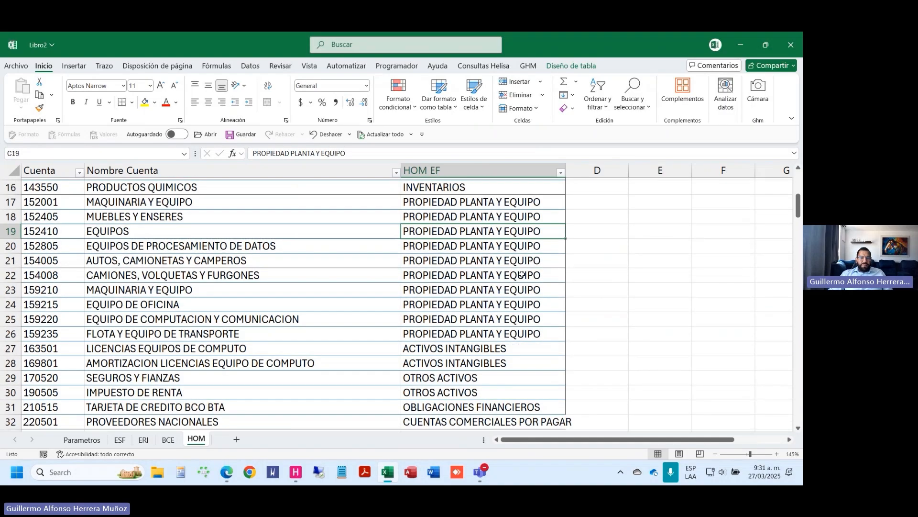
key("Up")
key("Up")
key("Up")
key("Up")
key("Up")
key("Up")
key("Up")
key("Up")
key("Up")
key("Up")
key("Up")
key("Up")
key("Up")
key("Up")
key("Up")
key("Up")
key("Up")
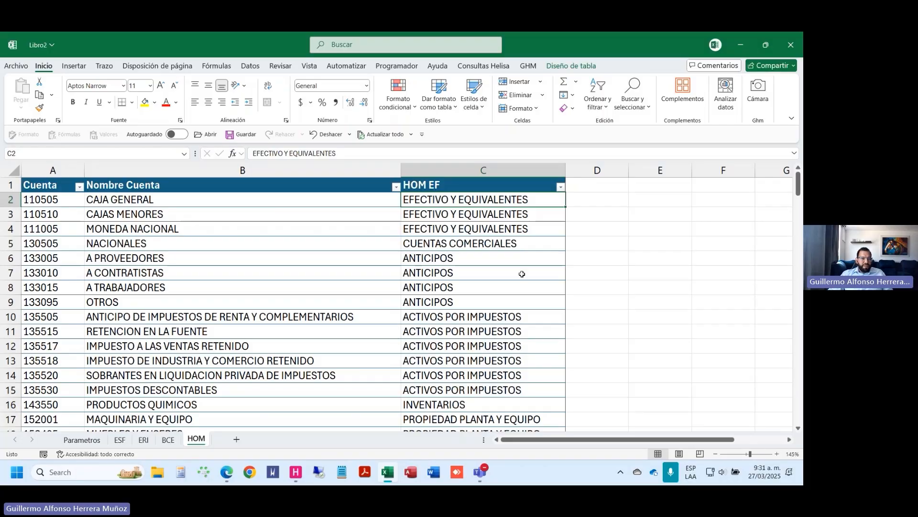
Step: Copy the balance sheet HOM EF categories (C2:C75) and paste them as values into the ESF sheet starting at D6
key("Page_Down")
key("Page_Down")
key("Page_Down")
key("Page_Down")
key("ctrl+shift+Up")
key("ctrl+c")
key("ctrl+Page_Up")
key("ctrl+Page_Up")
key("ctrl+Page_Up")
key("Right")
key("Right")
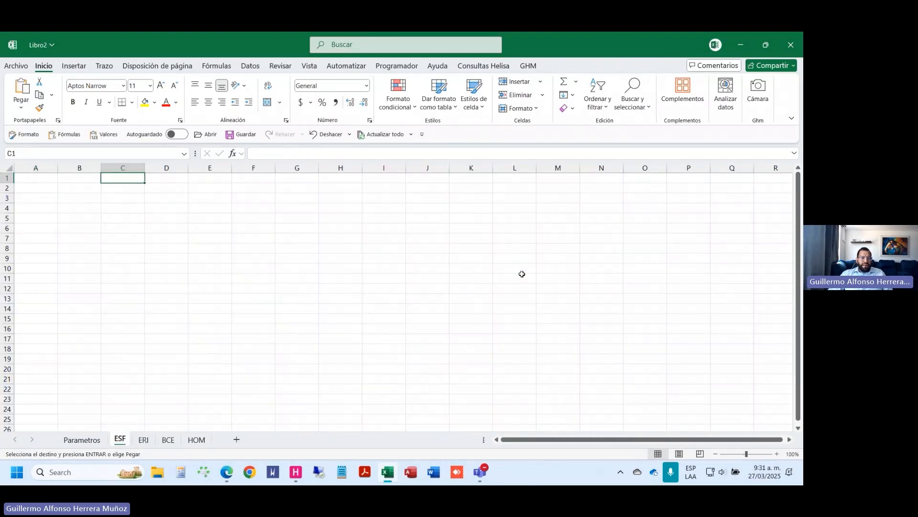
key("Right")
key("Down")
key("Down")
key("Down")
key("Down")
key("Down")
key("alt")
key("ctrl+v")
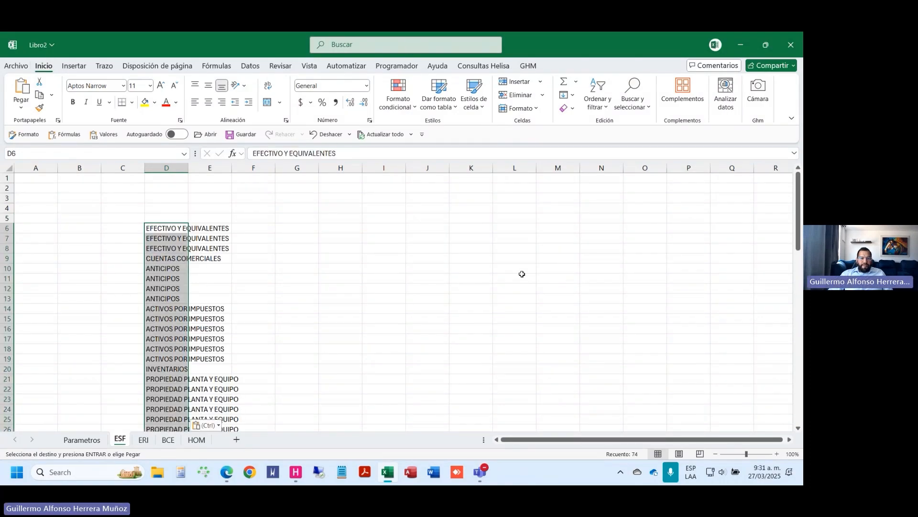
Step: Check the categories pasted on the ESF sheet and widen column D so their full names fit
scroll(372, 383, "up", 2)
scroll(372, 383, "up", 2)
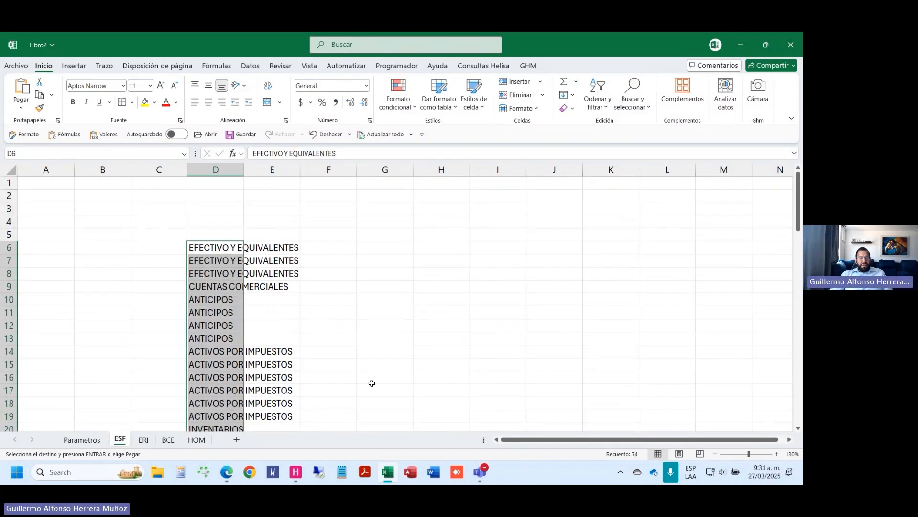
left_click(250, 66)
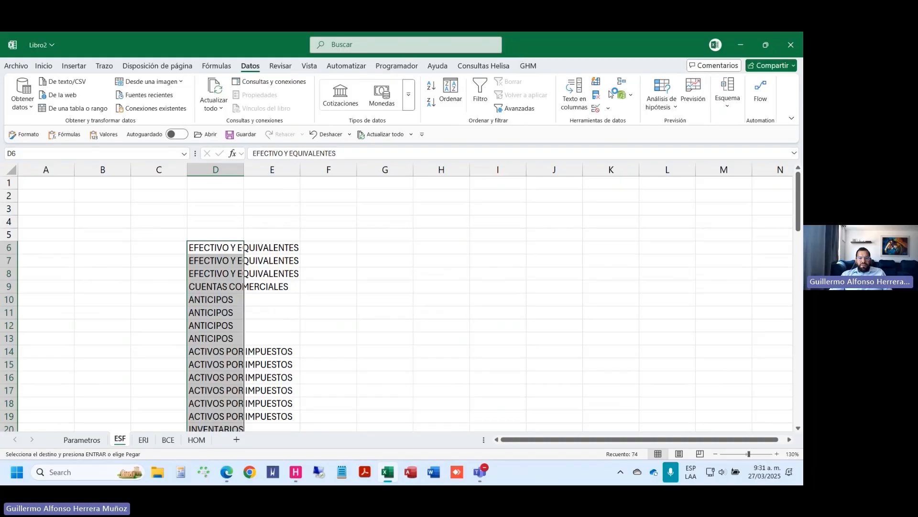
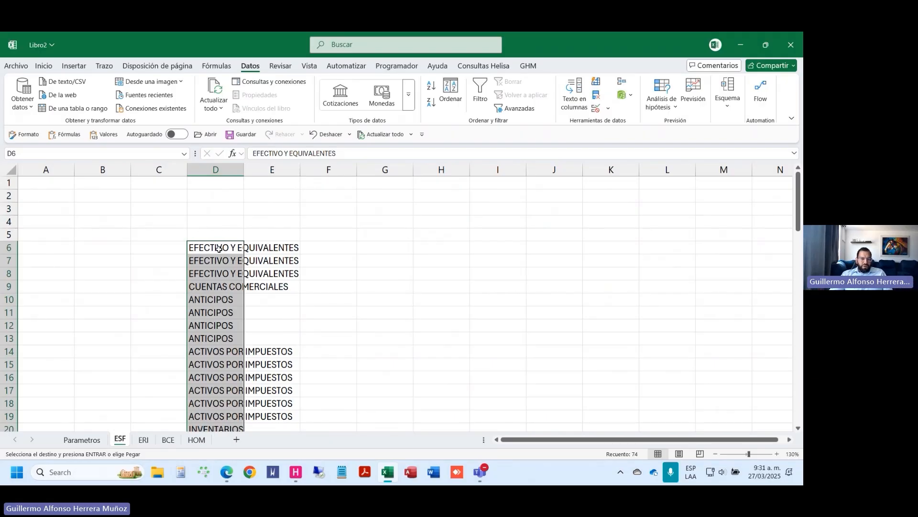
scroll(219, 249, "down", 18)
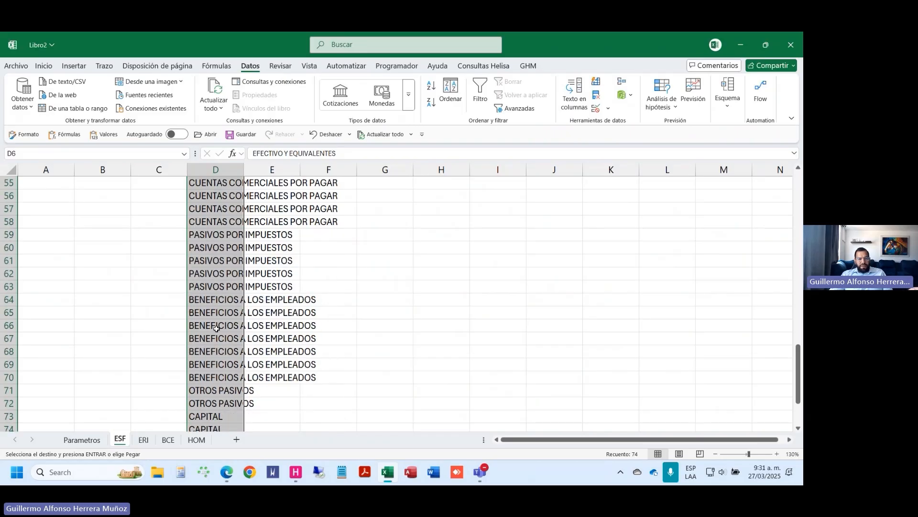
scroll(216, 328, "up", 17)
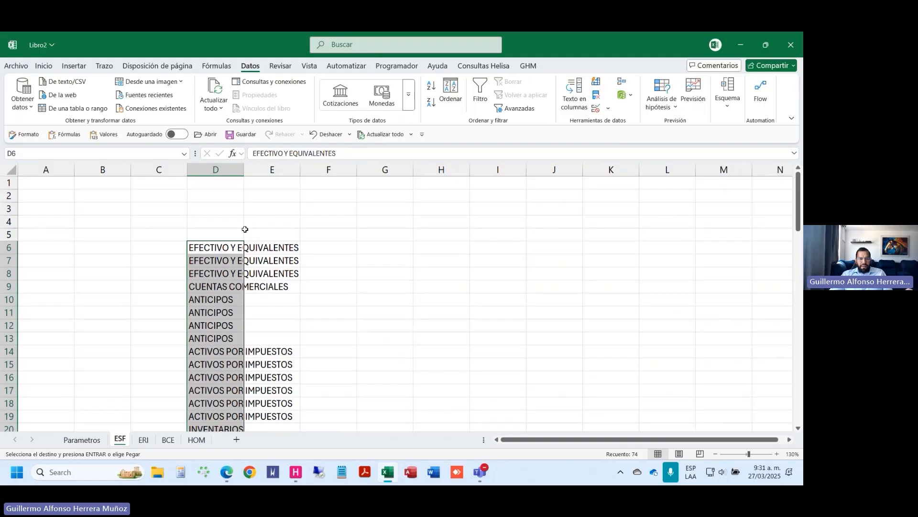
scroll(239, 239, "down", 20)
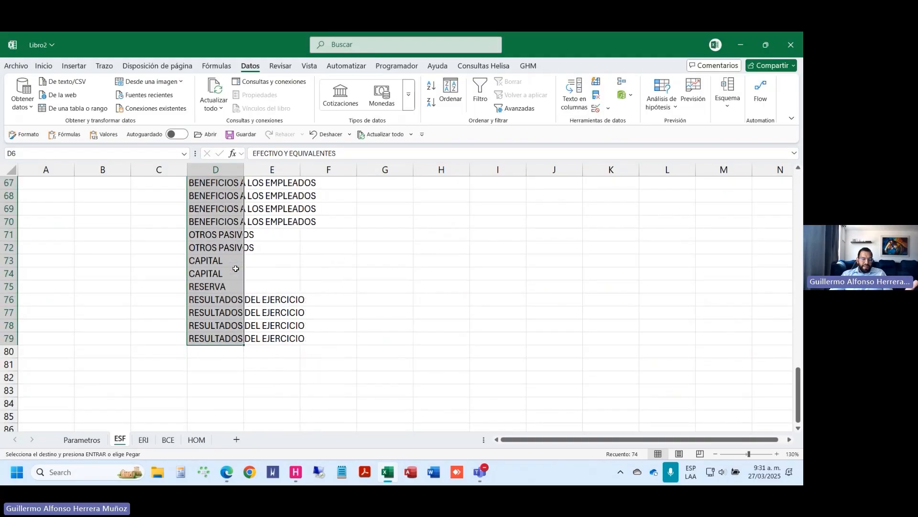
scroll(236, 269, "up", 4)
scroll(236, 269, "up", 4)
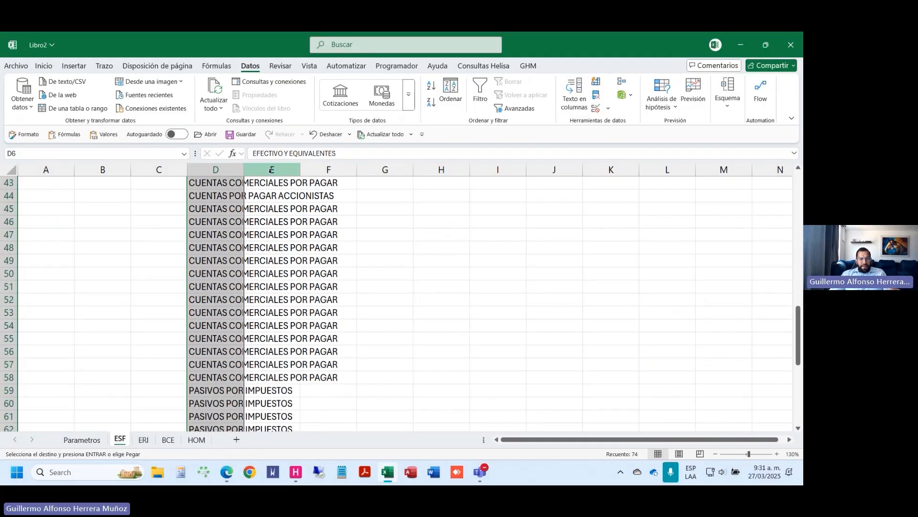
left_click_drag(244, 169, 354, 171)
scroll(253, 271, "up", 14)
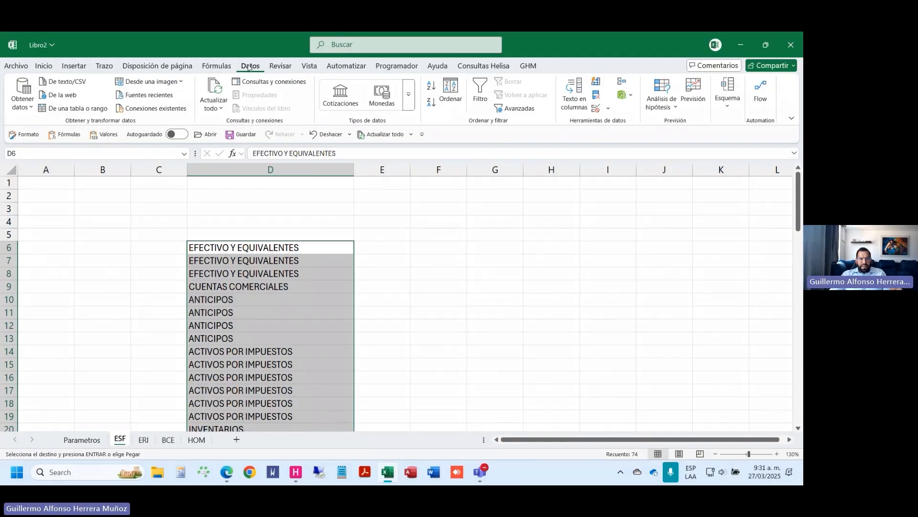
Step: Remove the duplicate category names from the pasted list in column D of ESF, treating the data as having no headers
left_click(596, 94)
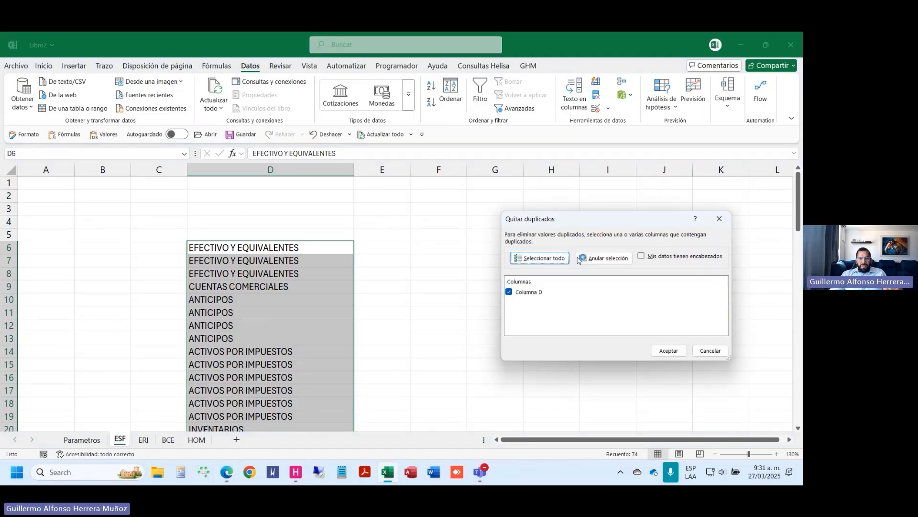
left_click(667, 351)
left_click(406, 279)
scroll(295, 274, "down", 1)
scroll(296, 274, "down", 2)
left_click(248, 286)
scroll(248, 286, "up", 3)
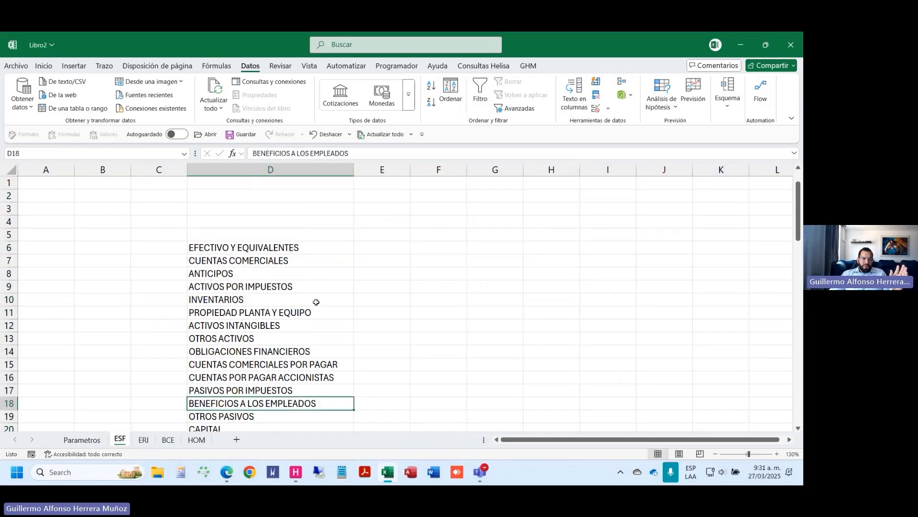
Step: Insert three blank rows above PROPIEDAD PLANTA Y EQUIPO on ESF, separating it from INVENTARIOS
key("ctrl+Up")
key("Down")
key("Down")
key("Down")
key("Down")
key("Down")
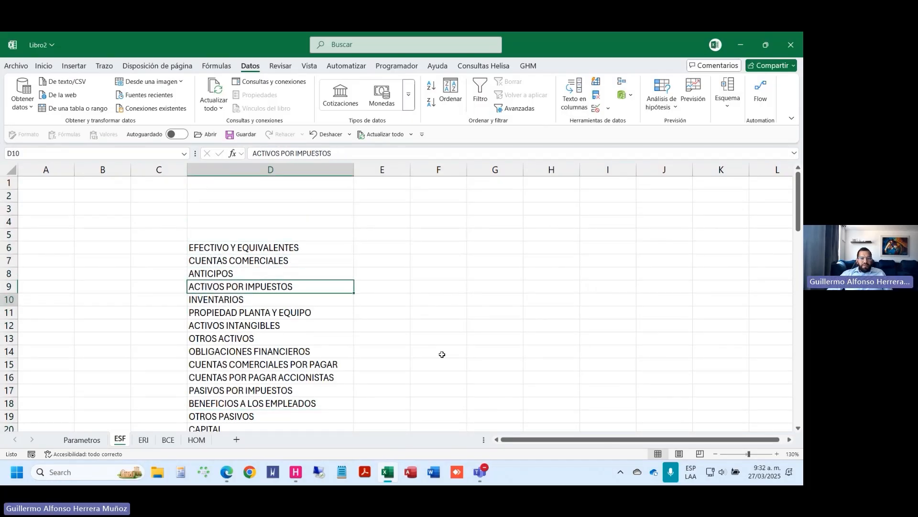
key("shift+space")
key("ctrl+plus")
key("ctrl+plus")
key("ctrl+plus")
key("Down")
key("Down")
key("Down")
key("Down")
key("Down")
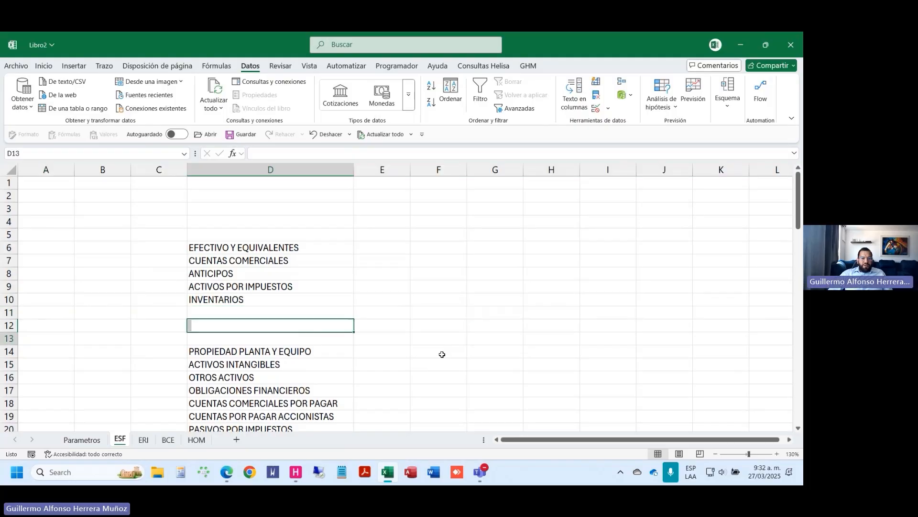
Step: Insert three blank rows above OBLIGACIONES FINANCIEROS on ESF, separating it from OTROS ACTIVOS
key("Down")
key("Up")
key("shift+space")
key("Down")
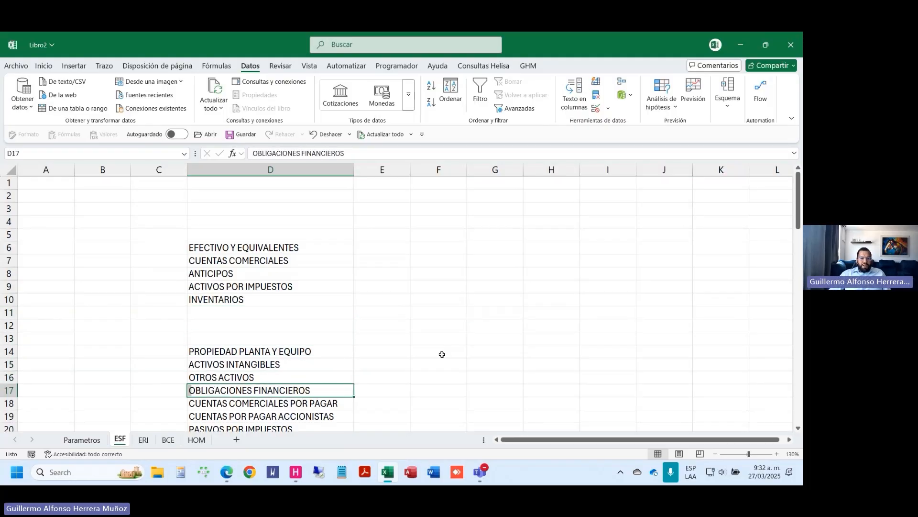
key("shift+space")
key("ctrl+plus")
key("ctrl+plus")
key("ctrl+plus")
scroll(430, 359, "down", 5)
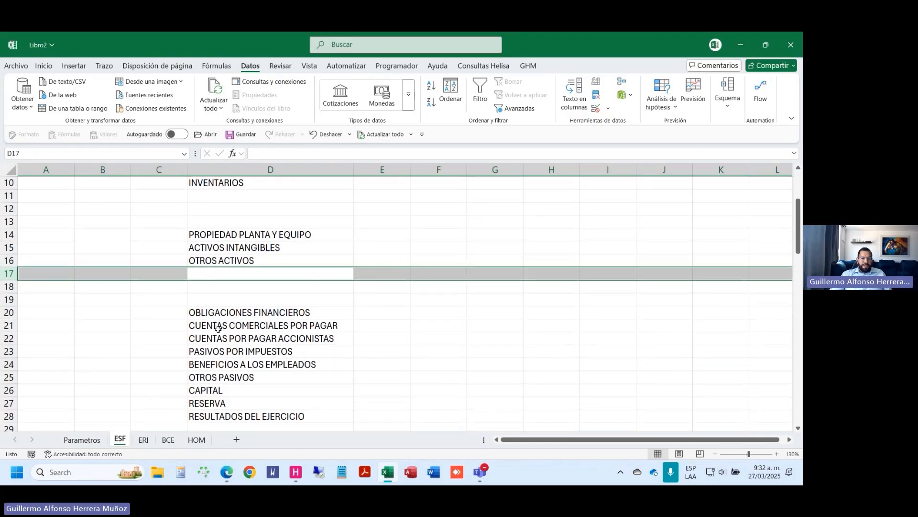
Step: Move the CUENTAS POR PAGAR ACCIONISTAS row down so it sits between OTROS PASIVOS and CAPITAL
left_click(237, 269)
key("Up")
key("Up")
key("Up")
key("Down")
key("Down")
key("Down")
key("Up")
key("Up")
key("shift+space")
key("Down")
key("shift+space")
key("ctrl+c")
key("Down")
key("Down")
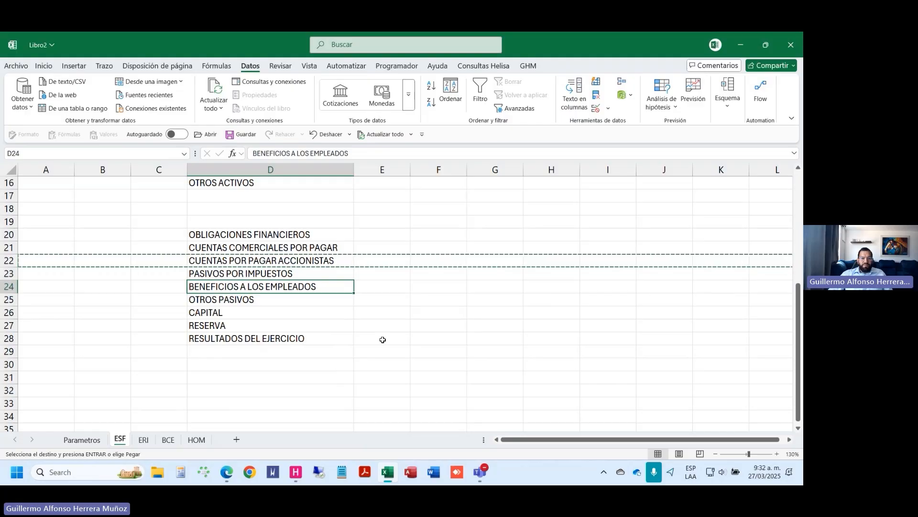
key("Down")
key("Down")
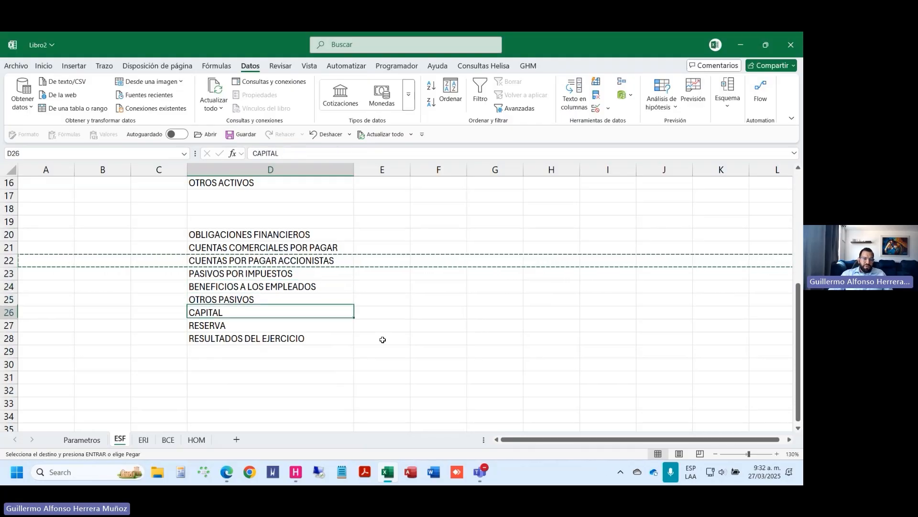
key("shift+space")
key("ctrl+plus")
key("Left")
key("Left")
key("Right")
key("Right")
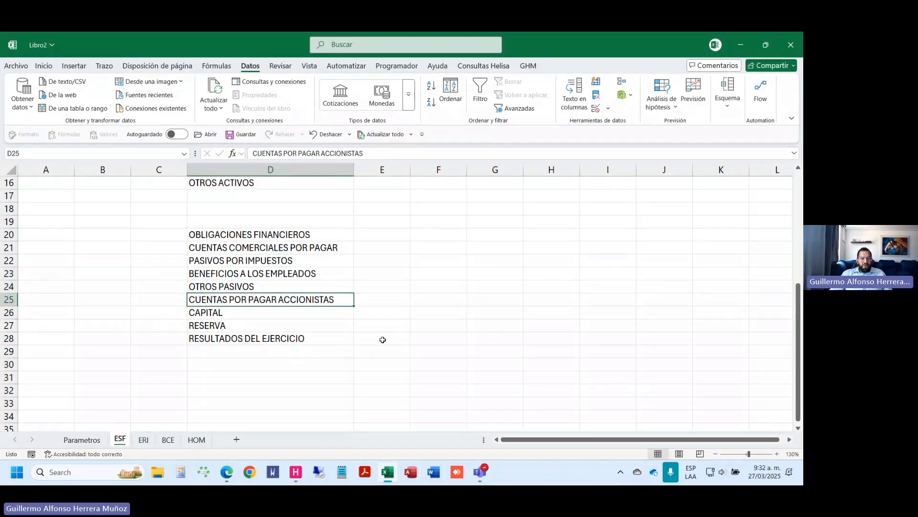
Step: Insert two blank rows above CUENTAS POR PAGAR ACCIONISTAS, separating it from OTROS PASIVOS
key("shift+space")
key("ctrl+plus")
key("ctrl+plus")
Step: Insert three blank rows above CAPITAL to set the equity categories apart from the liabilities
key("Down")
key("Down")
key("Down")
key("shift+space")
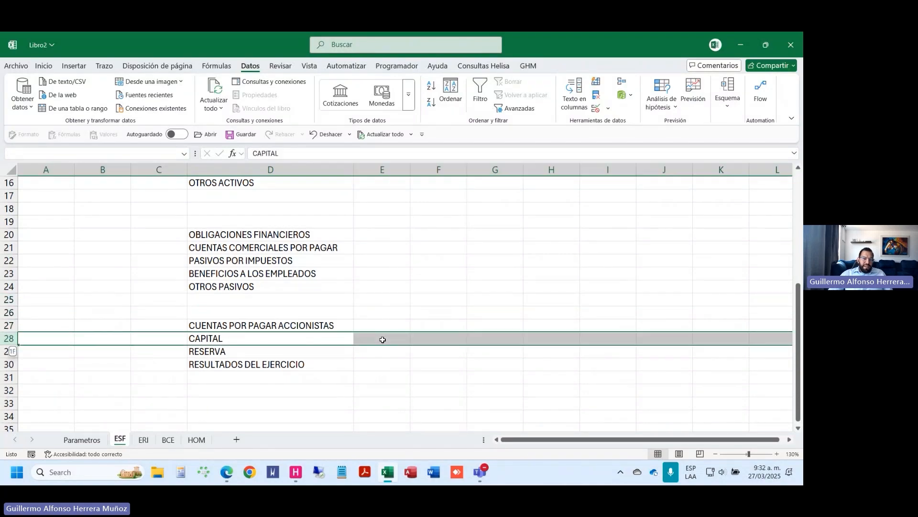
key("ctrl+plus")
key("ctrl+plus")
key("ctrl+plus")
Step: Review the spaced-out asset, liability and equity category groups in column D of ESF
key("Up")
key("Up")
key("Up")
key("Up")
key("Up")
key("Up")
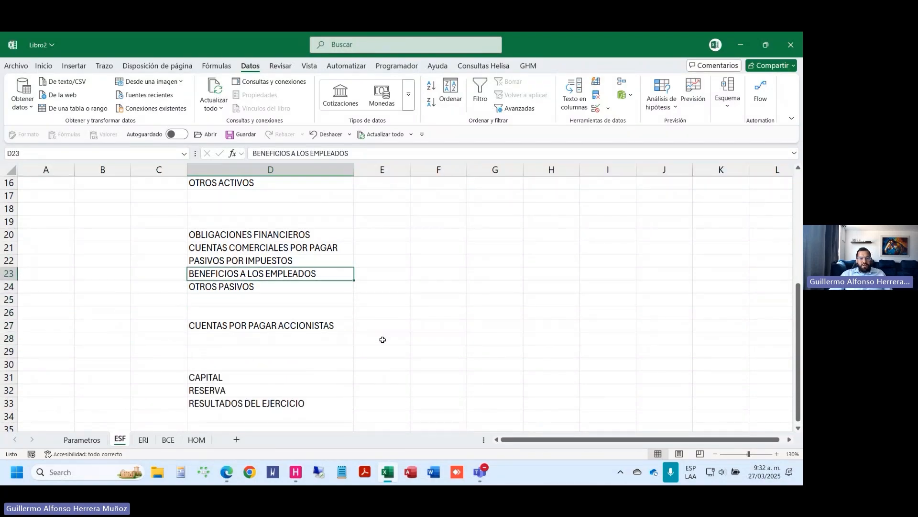
key("Up")
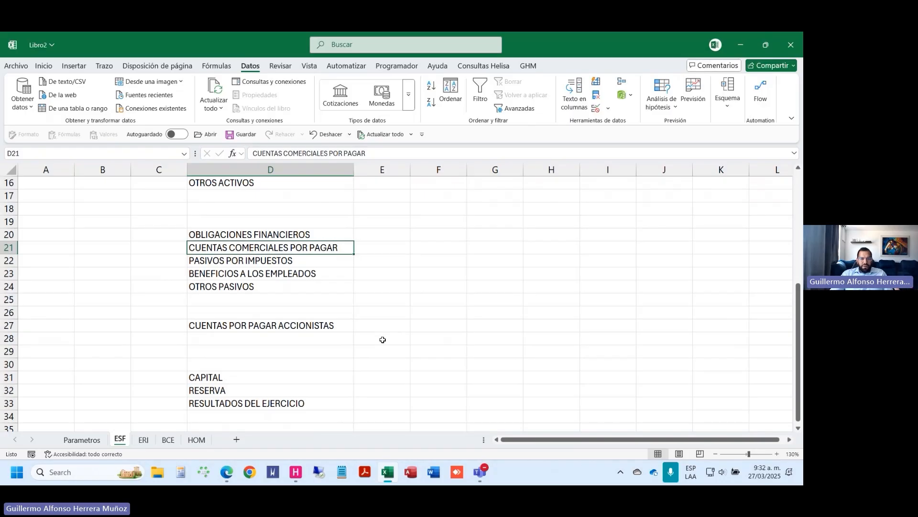
scroll(382, 339, "up", 4)
scroll(382, 340, "down", 3)
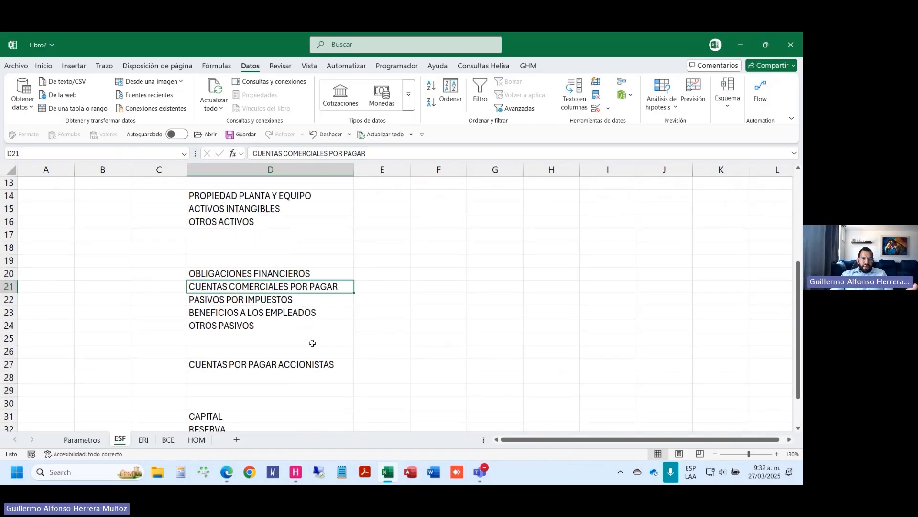
scroll(255, 317, "down", 3)
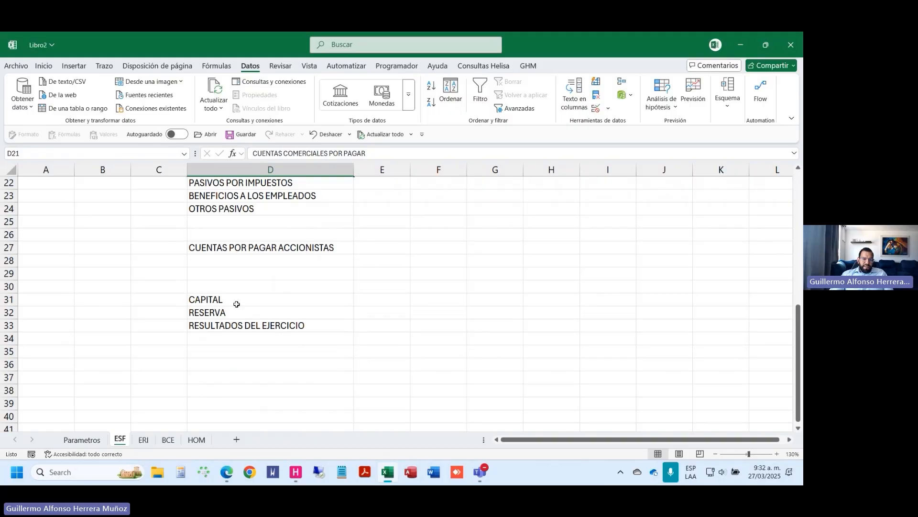
left_click(211, 287)
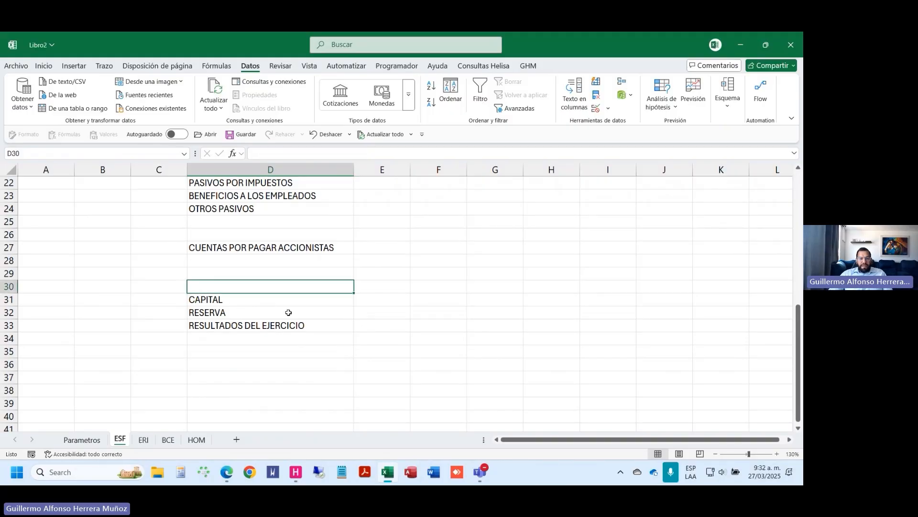
Step: Enter the headings ACTIVOS in C4 and ACTIVOS CORRIENTES in C5, above the current asset categories
scroll(288, 313, "up", 7)
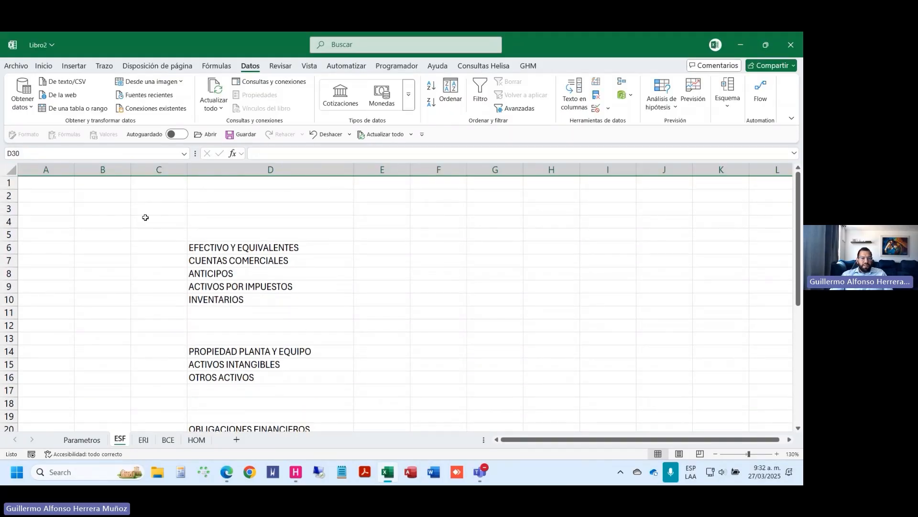
left_click(146, 218)
type("ACTIVOS")
key("Return")
type("ACTIVOS CORRIENTES")
key("Return")
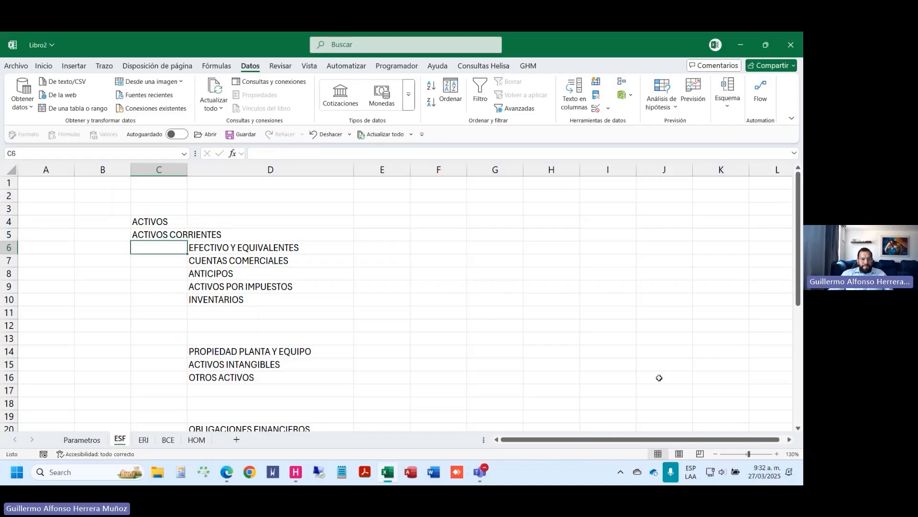
Step: Copy the ACTIVOS CORRIENTES heading to C11 below INVENTARIOS and edit it to TOTAL ACTIVOS CORRIENTES
key("Up")
key("ctrl+c")
key("Down")
key("Down")
key("Down")
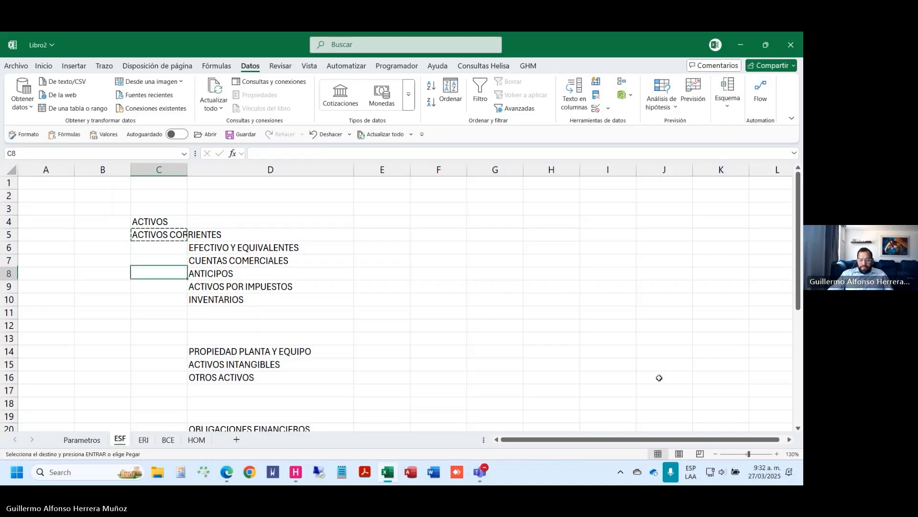
key("Down")
key("Down")
key("Down")
key("Return")
key("F2")
key("Home")
type("TOT")
key("Down")
Step: Enter the heading ACTIVO NO CORRIENTES in C13, above PROPIEDAD PLANTA Y EQUIPO
key("Down")
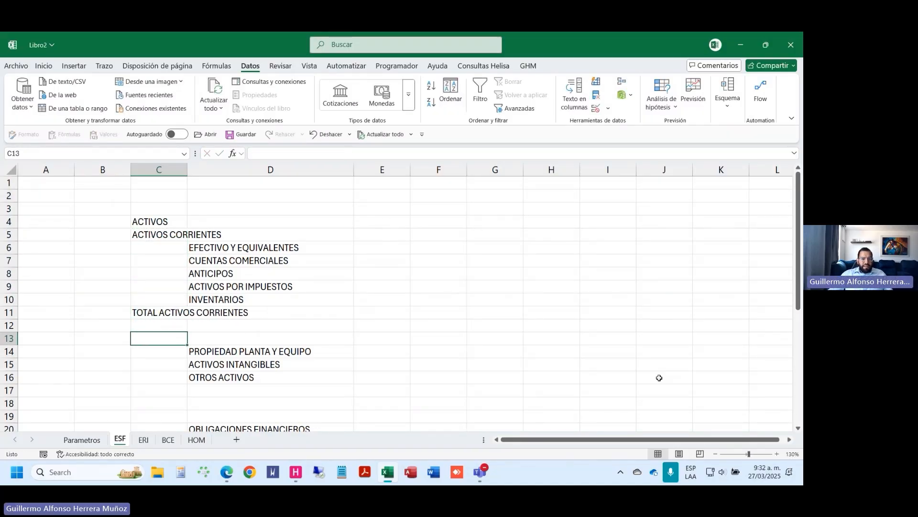
type("ACTIVO NO CO")
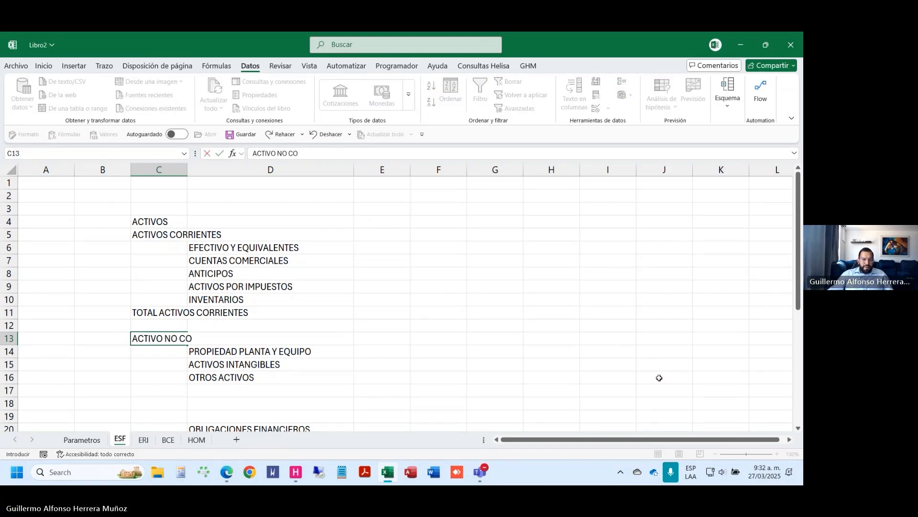
type("RRIENTES")
key("Return")
Step: Copy the ACTIVO NO CORRIENTES heading to C17 below OTROS ACTIVOS and edit it to TOTAL ACTIVO NO CORRIENTES
key("Up")
key("ctrl+c")
key("Down")
key("Down")
key("Down")
key("Down")
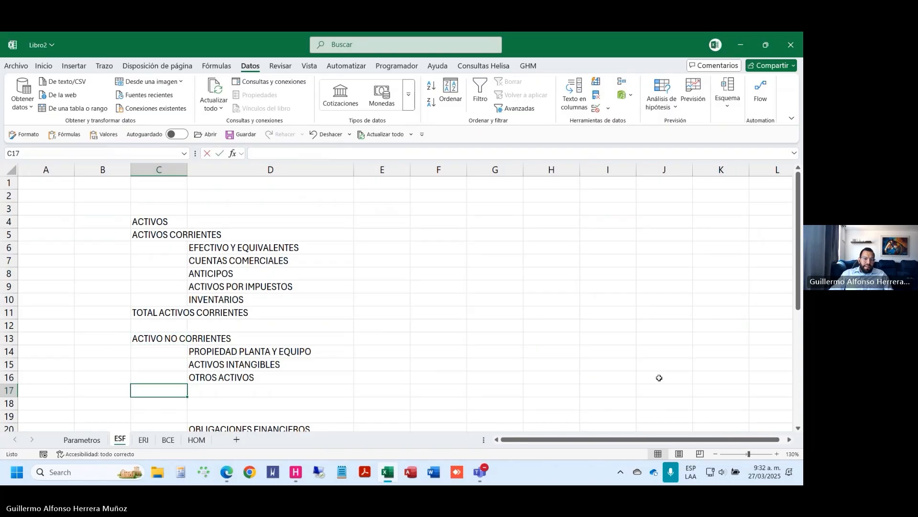
key("Up")
key("Up")
key("Up")
key("Up")
key("Down")
key("Down")
key("Down")
key("Down")
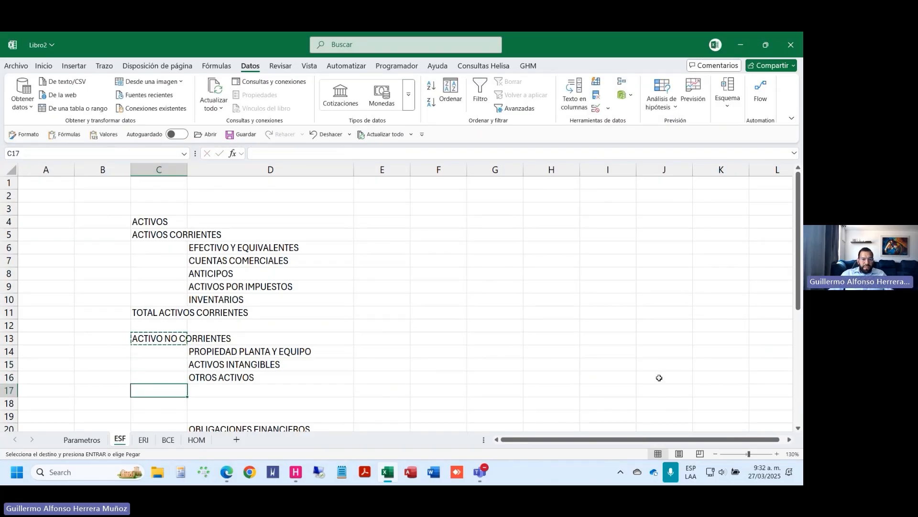
key("Return")
key("F2")
key("Home")
type("TOTA")
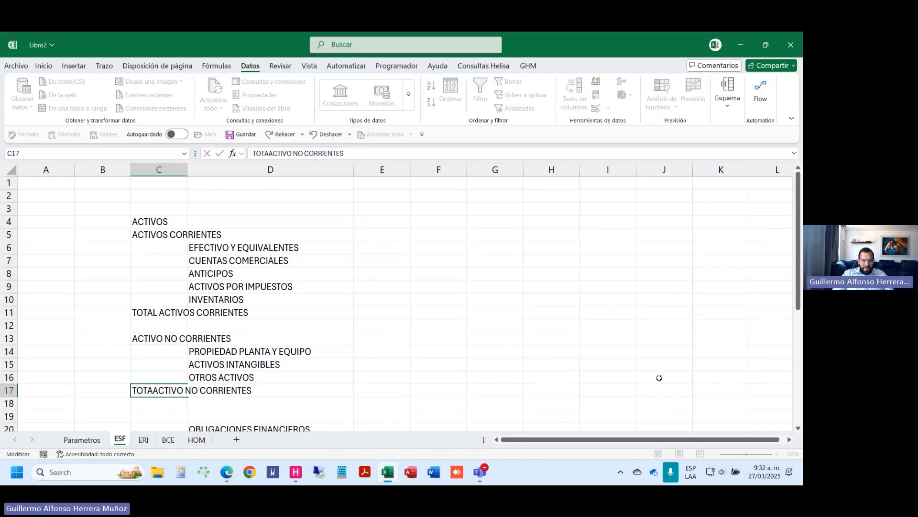
type("L")
key("Return")
Step: Enter the label TOTAL ACTIVOS in C18, below the non-current assets total
type("TOTAL")
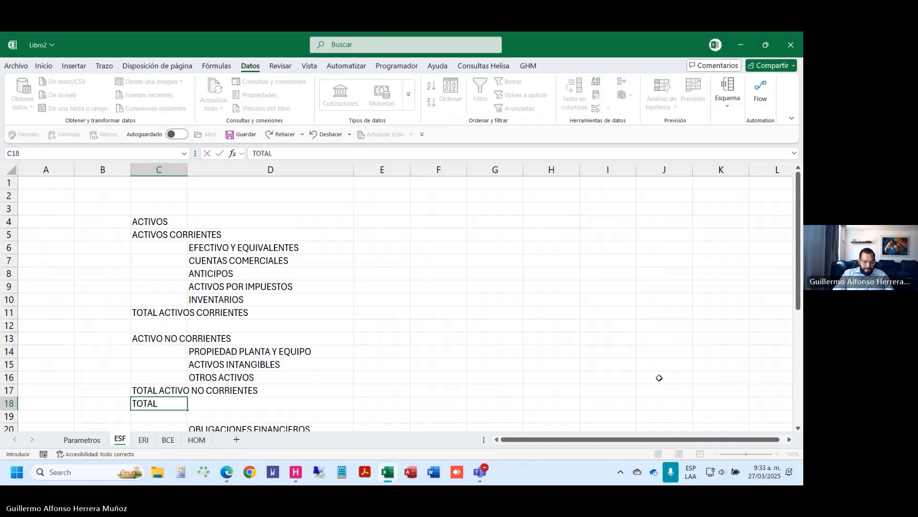
type(" ACTIVOS")
key("Return")
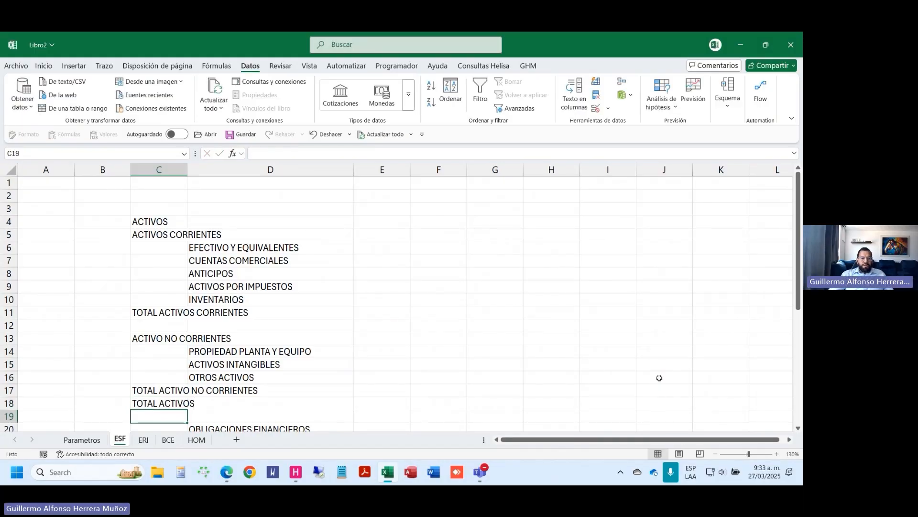
Step: Insert two more blank rows between TOTAL ACTIVOS and OBLIGACIONES FINANCIEROS
scroll(651, 392, "down", 3)
key("shift+space")
key("ctrl+plus")
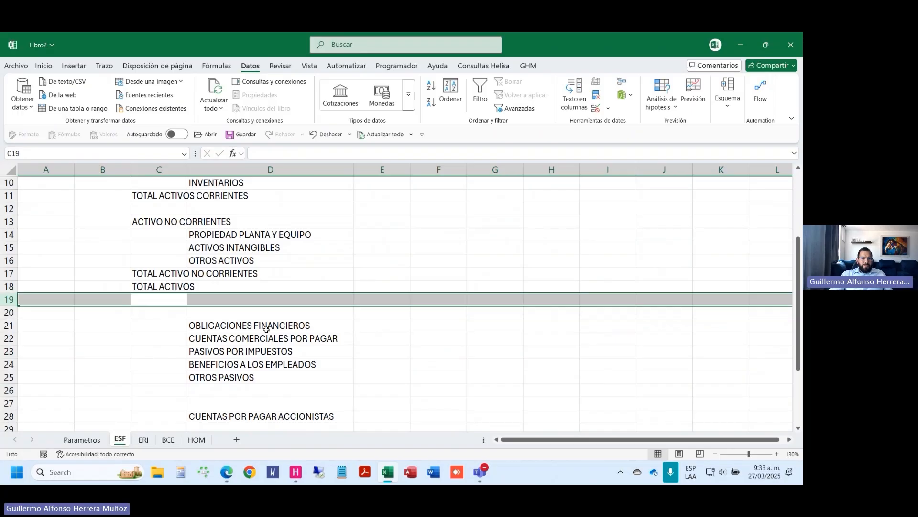
left_click(178, 311)
key("shift+space")
key("ctrl+plus")
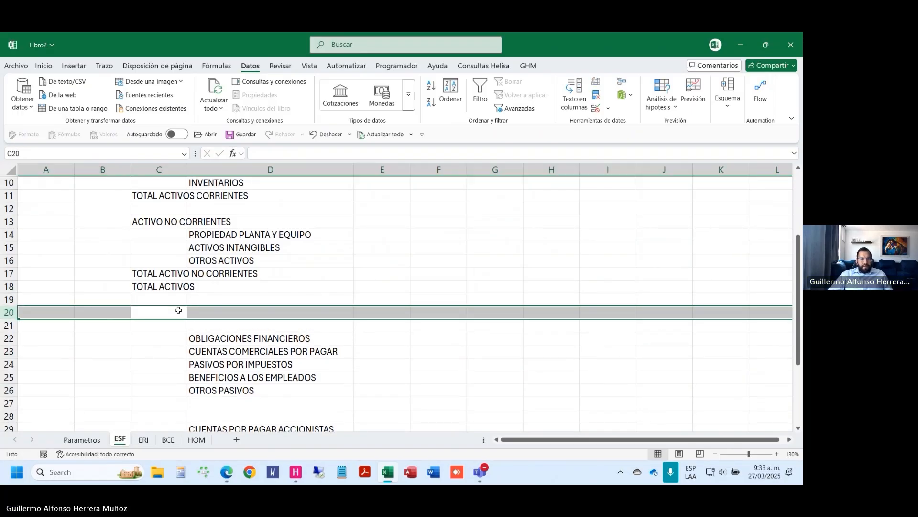
Step: Enter the headings PASIVOS in C20 and PASIVOS CORRIENTES in C21, above OBLIGACIONES FINANCIEROS
left_click(178, 311)
type("PASIVOS")
key("Return")
type("PASIVO")
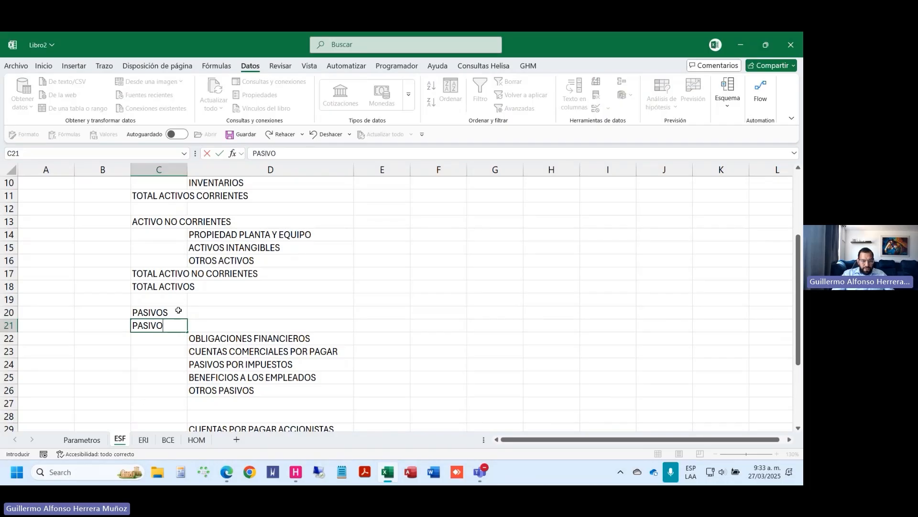
type("S CORRIENTES")
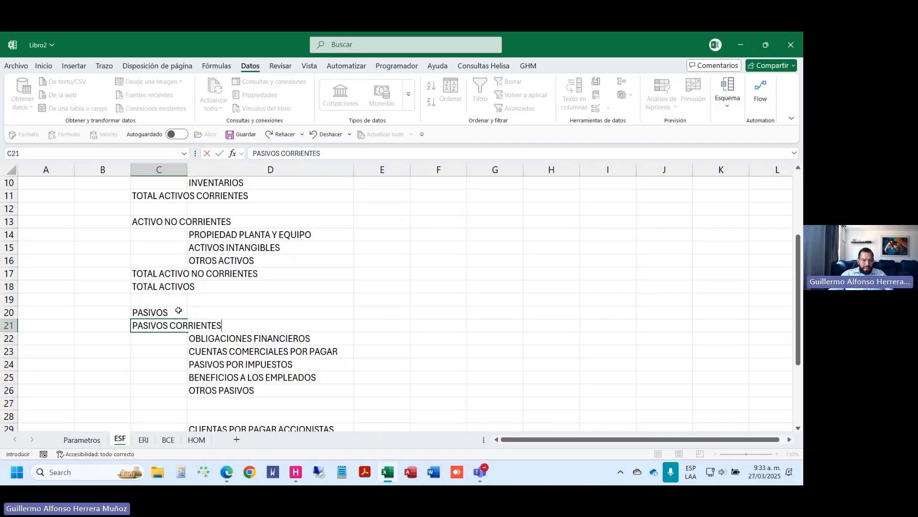
key("Return")
Step: Copy the PASIVOS CORRIENTES heading to C27 below OTROS PASIVOS and edit it to TOTAL PASIVOS CORRIENTES
key("Up")
key("ctrl+c")
key("Down")
key("Down")
key("Down")
key("Down")
key("Down")
key("Down")
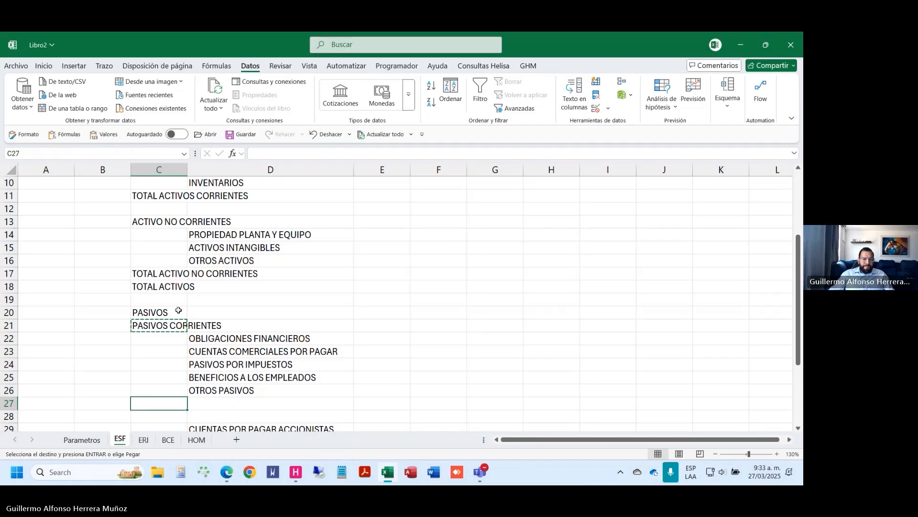
key("ctrl+v")
key("F2")
key("Home")
type("TOTA")
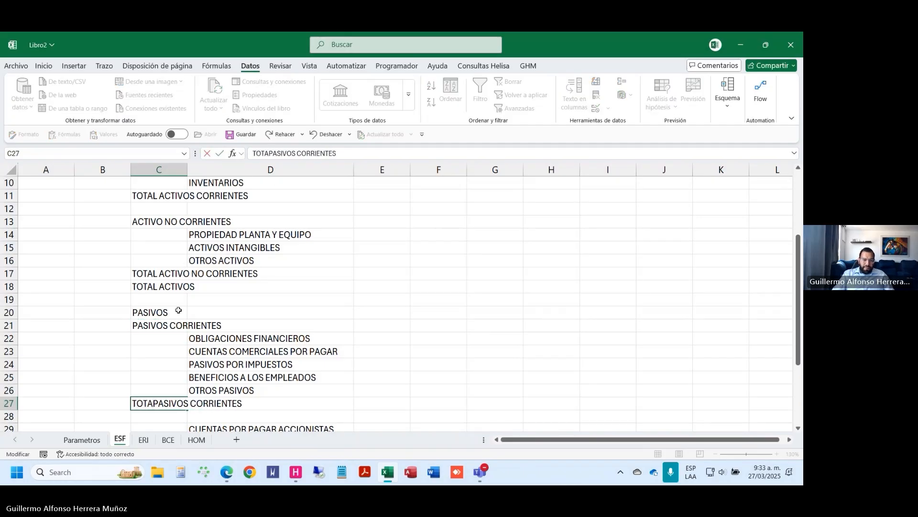
type("L")
key("Return")
Step: Insert a blank row below TOTAL PASIVOS CORRIENTES and enter the heading PASIVOS NO CORRIENTES in C29
scroll(396, 115, "down", 3)
scroll(400, 243, "down", 3)
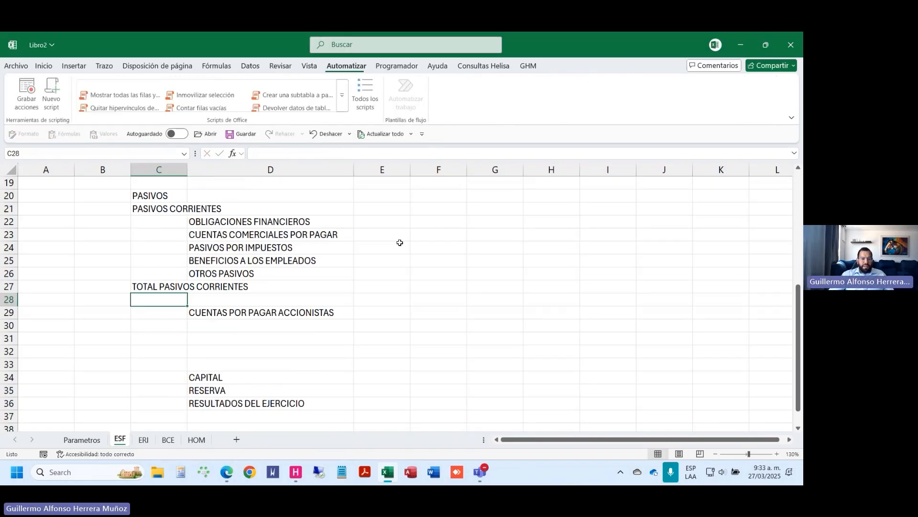
key("shift+space")
key("ctrl+plus")
key("Down")
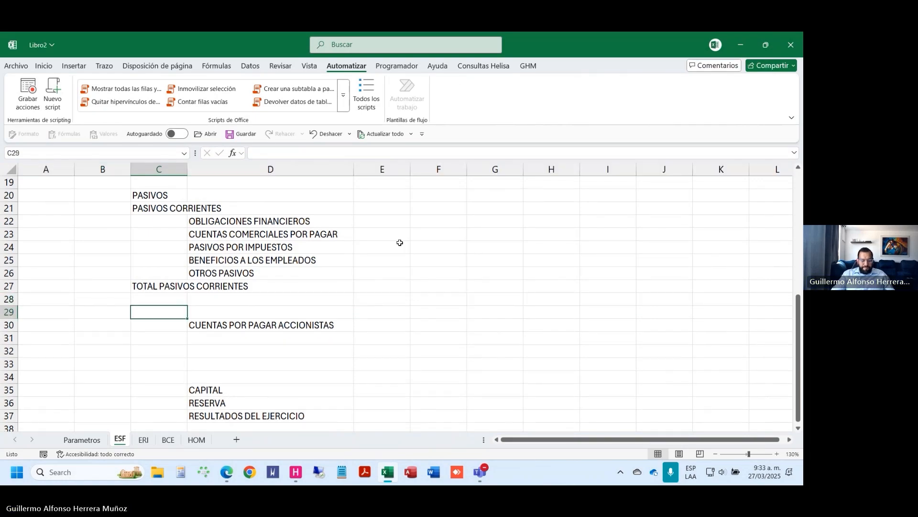
type("PASIVOS NO COR")
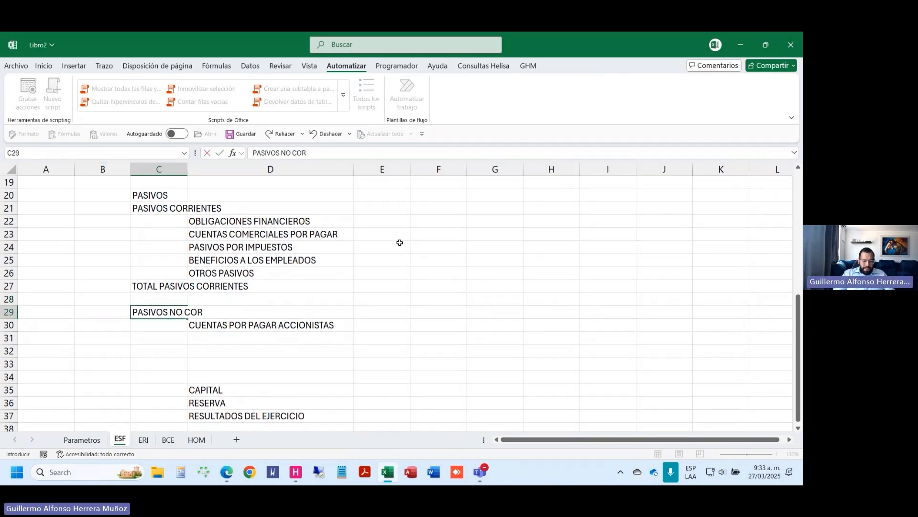
type("RIENTES")
key("Return")
Step: Copy the PASIVOS NO CORRIENTES heading to C31 below CUENTAS POR PAGAR ACCIONISTAS and edit it to TOTAL PASIVOS NO CORRIENTES
key("Up")
key("ctrl+c")
key("Down")
key("Down")
key("ctrl+v")
key("F2")
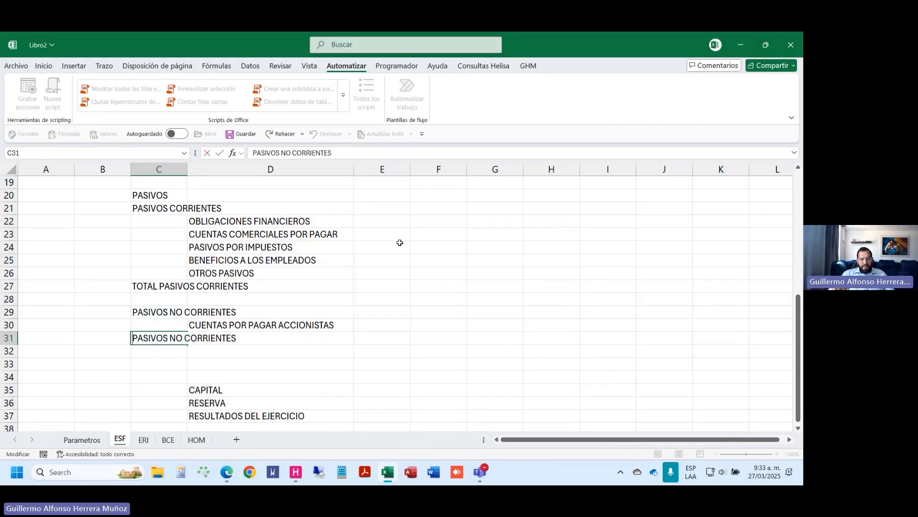
key("Home")
type("TOTAL")
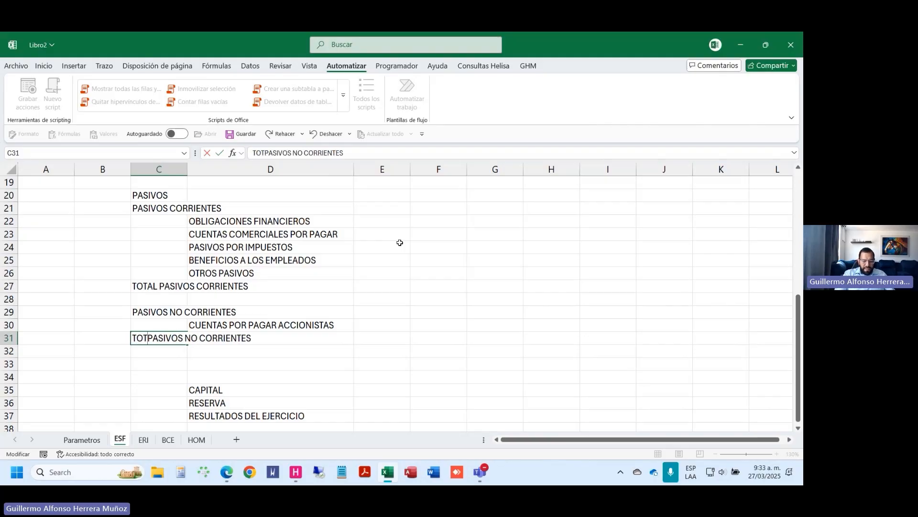
key("Return")
Step: Enter the label TOTAL PASIVO in C32 and go to C34, just above the CAPITAL row
type("TO")
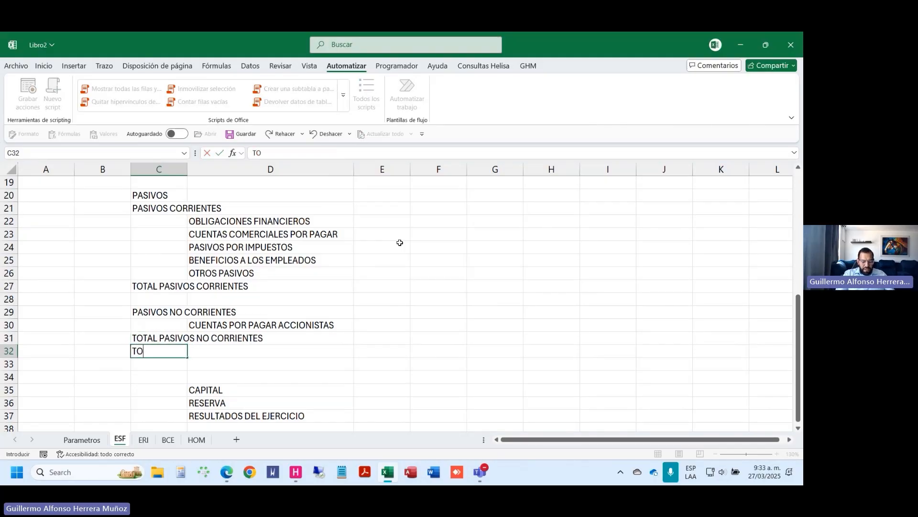
type("TAL PASIVO")
key("Return")
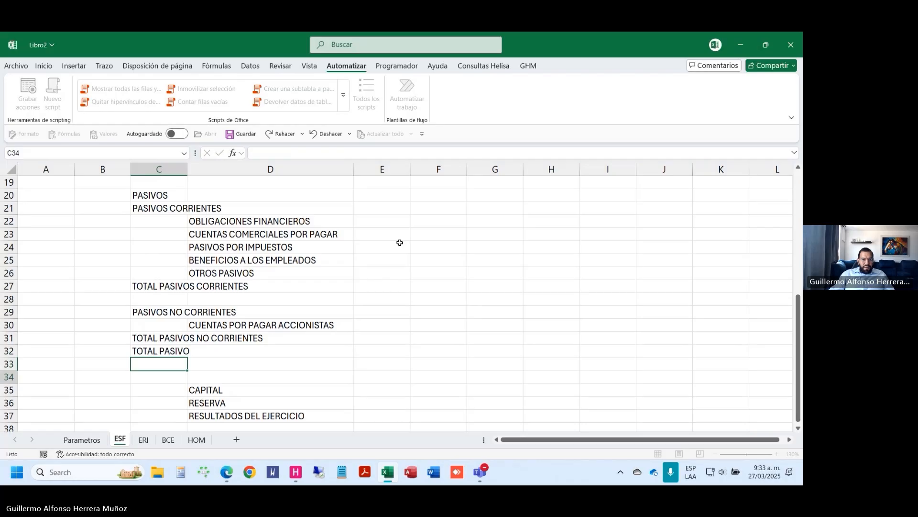
key("Down")
key("Up")
key("Down")
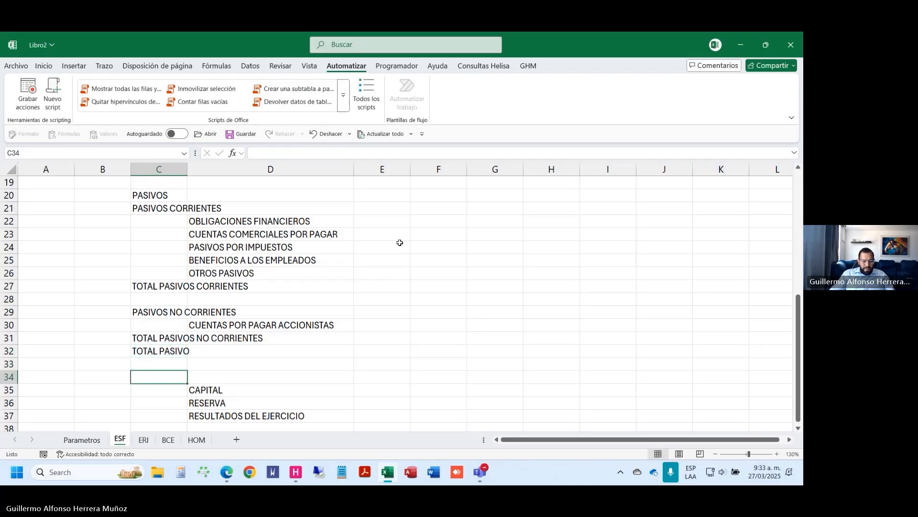
Step: Enter the heading PATRIMONIO in C34, just above the CAPITAL row
type("PATRIMON")
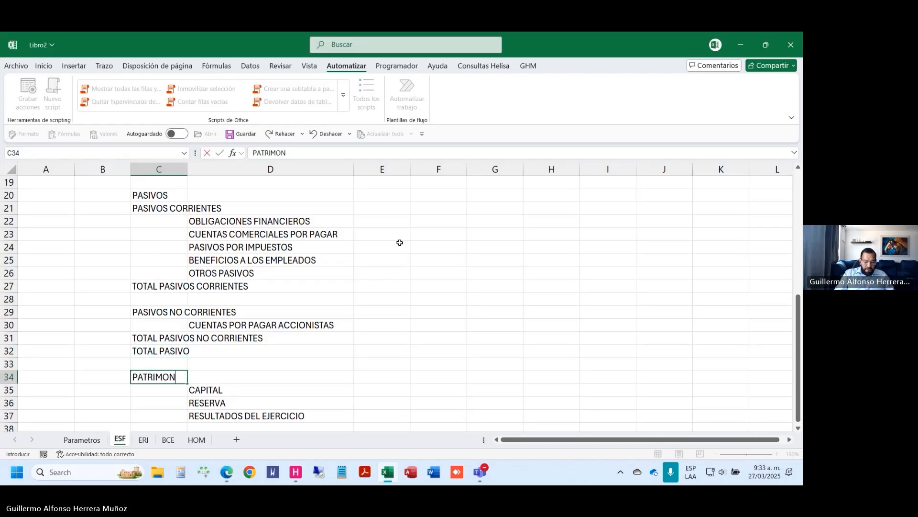
type("IO")
key("Return")
Step: Copy the PATRIMONIO heading to C39 below the equity items and edit it to TOTAL PATRIMONIO
key("Up")
key("ctrl+c")
key("Down")
key("Down")
key("Down")
key("Down")
key("Down")
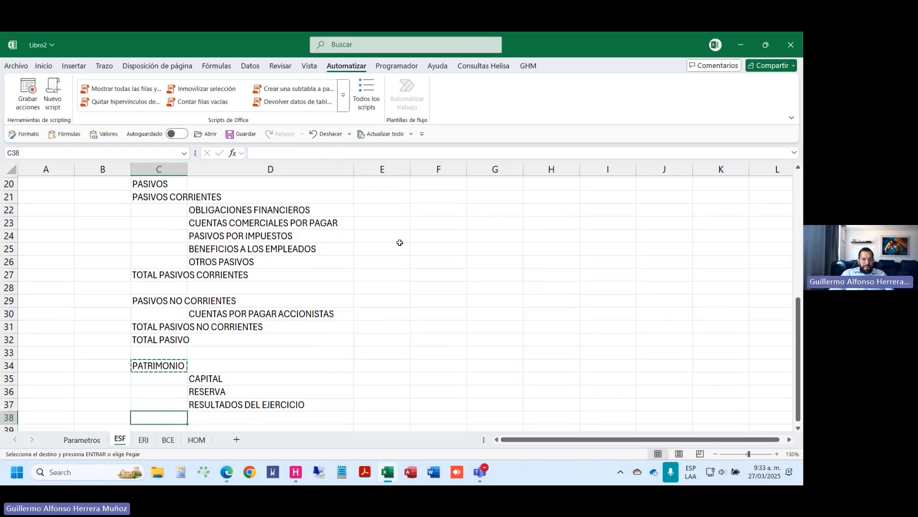
key("Return")
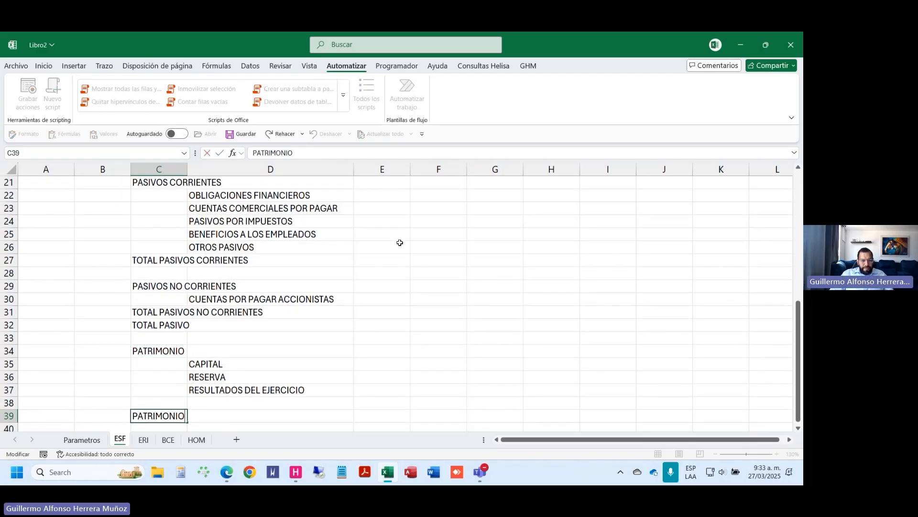
key("F2")
key("Home")
type("TOTAL")
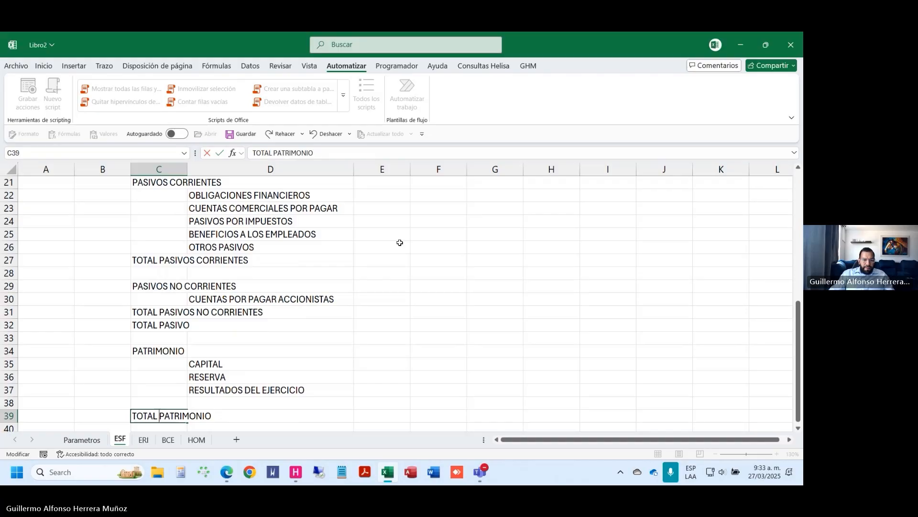
key("Return")
Step: On the HOM sheet, filter the Cuenta column with 3* to show only the accounts starting with 3
key("Up")
key("Up")
key("Right")
key("Up")
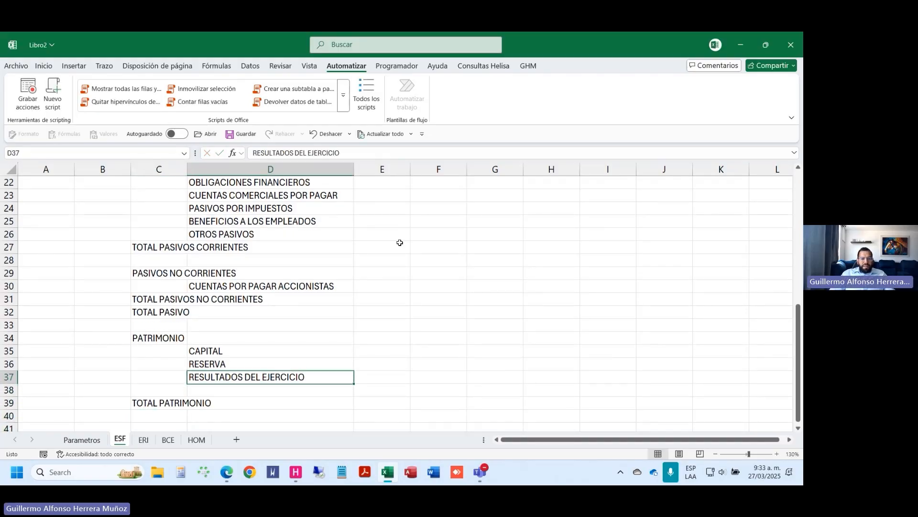
key("Down")
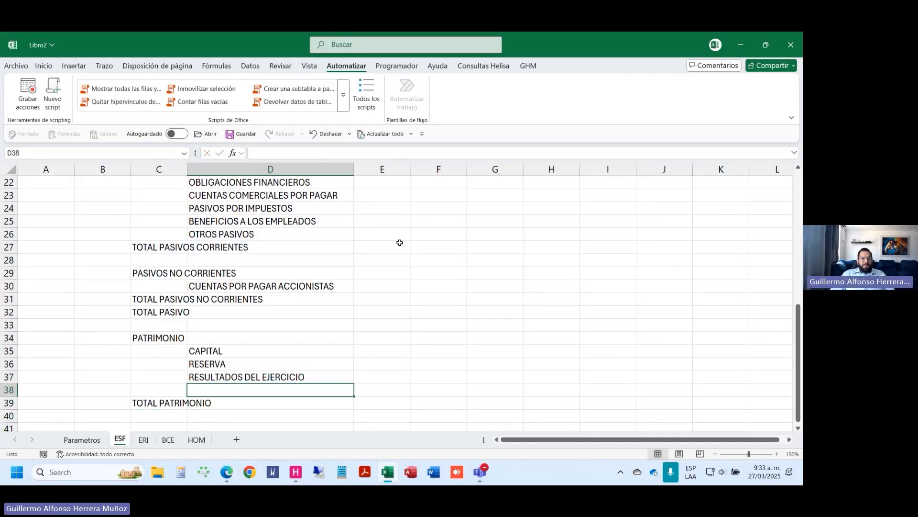
key("ctrl+Page_Down")
key("ctrl+Page_Down")
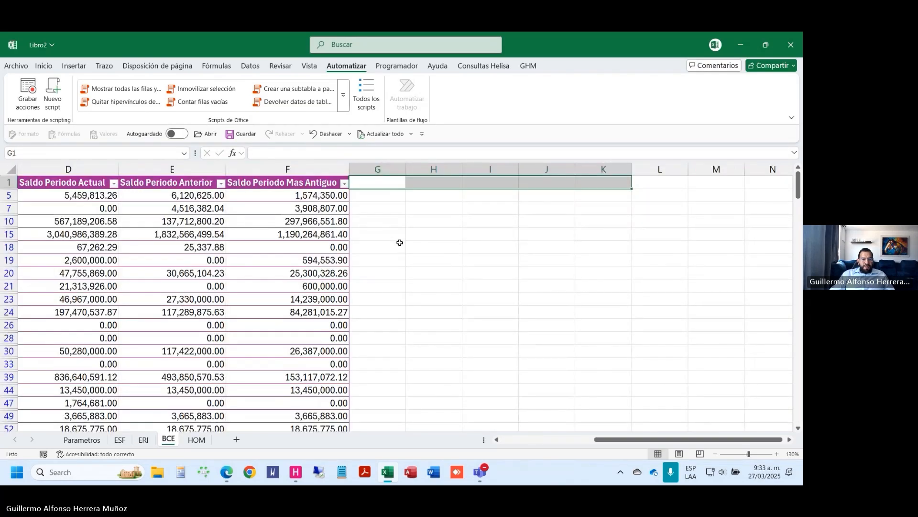
key("ctrl+Page_Down")
key("ctrl+Down")
key("ctrl+Up")
key("Left")
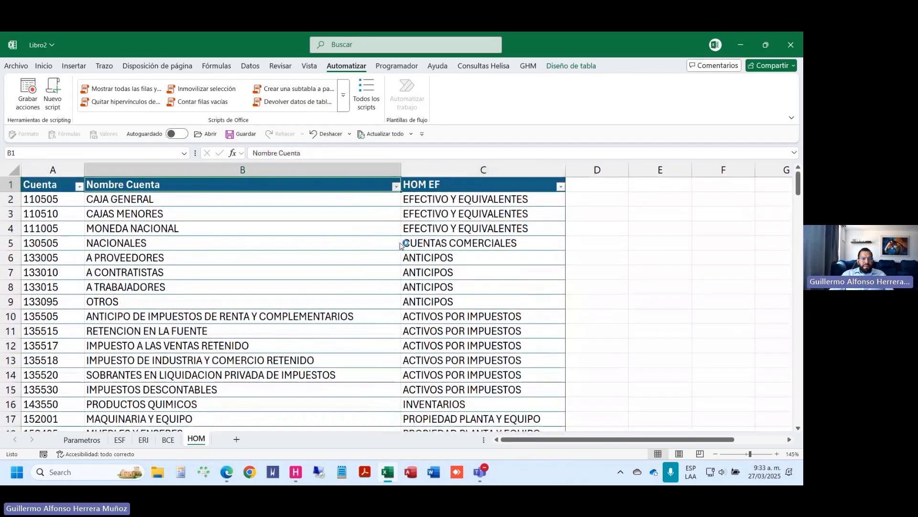
key("Left")
key("alt+Down")
key("Down")
key("Down")
key("Down")
key("Down")
key("Down")
key("Down")
key("Down")
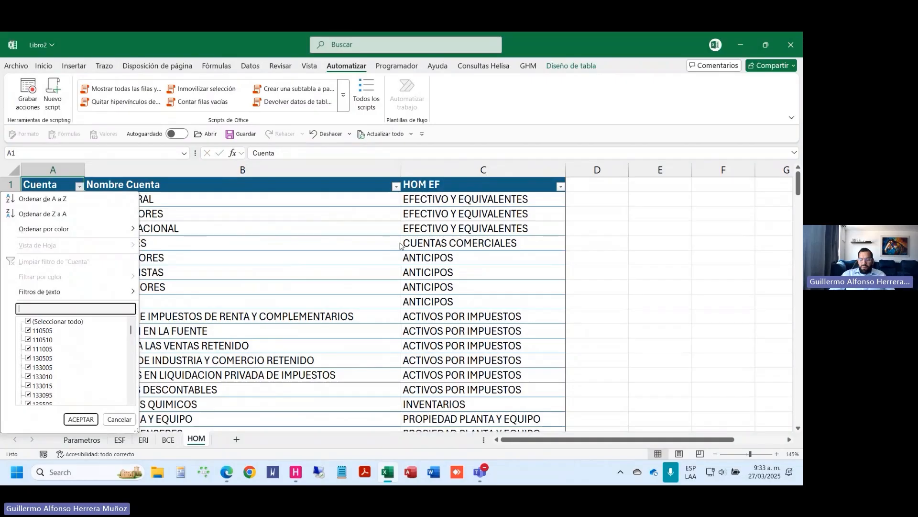
type("3*")
key("Return")
Step: Change the HOM EF value of account 360505 UTILIDAD DEL EJERCICIO to RESULTADOS EJERCICIOS ANT
key("Down")
key("Right")
key("Right")
key("Down")
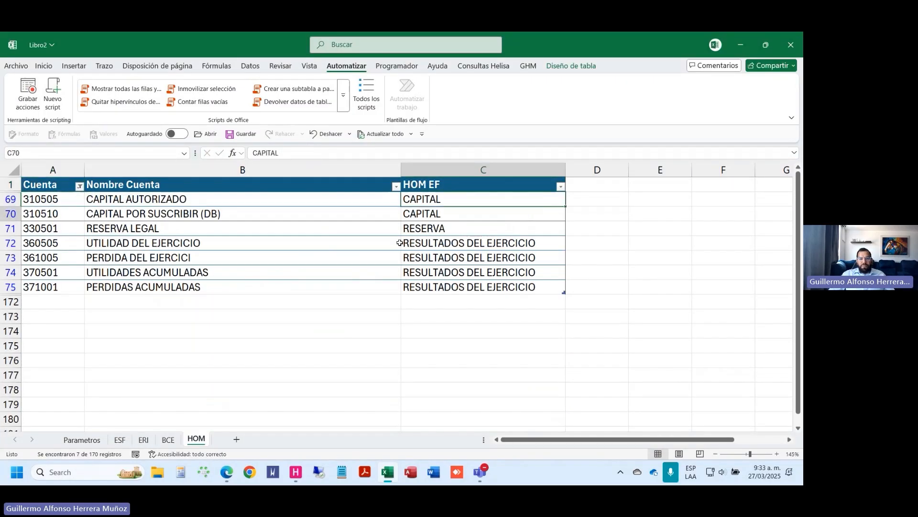
key("Down")
key("Down")
key("F2")
key("ctrl+shift+Left")
key("ctrl+shift+Left")
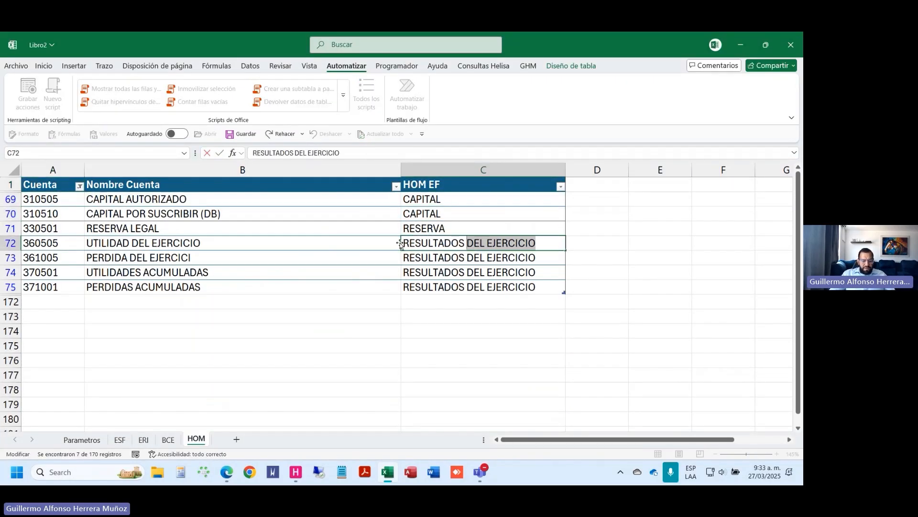
type("EJERCICIO")
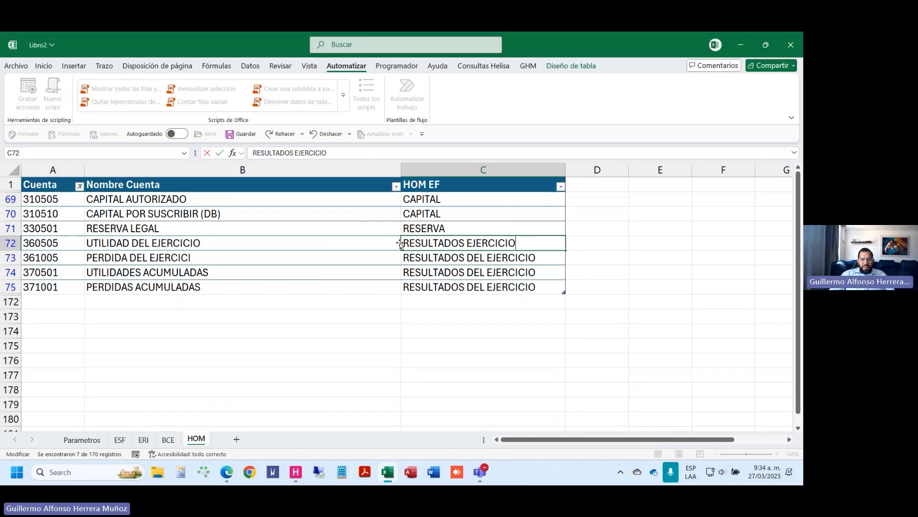
type("S ANT")
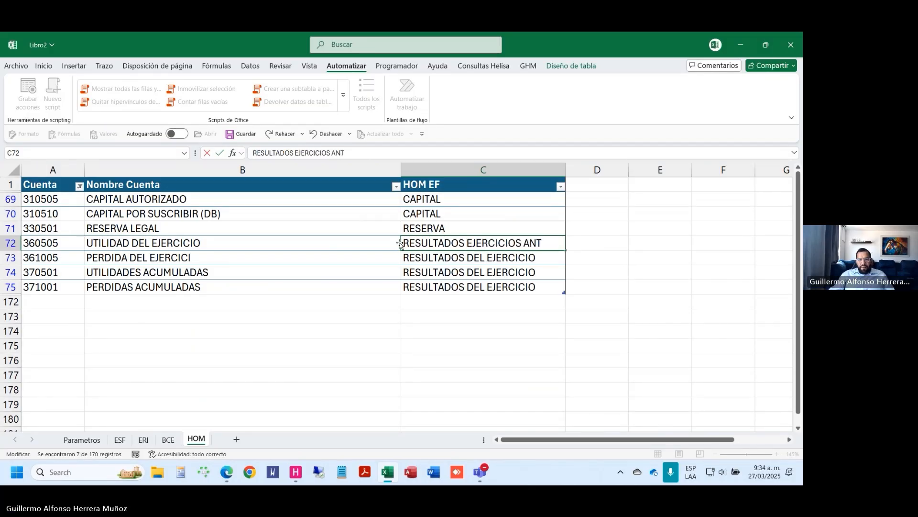
key("Return")
Step: Copy RESULTADOS EJERCICIOS ANT to the HOM EF cells C73:C75 of accounts 361005, 370501 and 371001
key("Up")
key("ctrl+c")
key("Down")
key("shift+Down")
key("shift+Down")
key("ctrl+v")
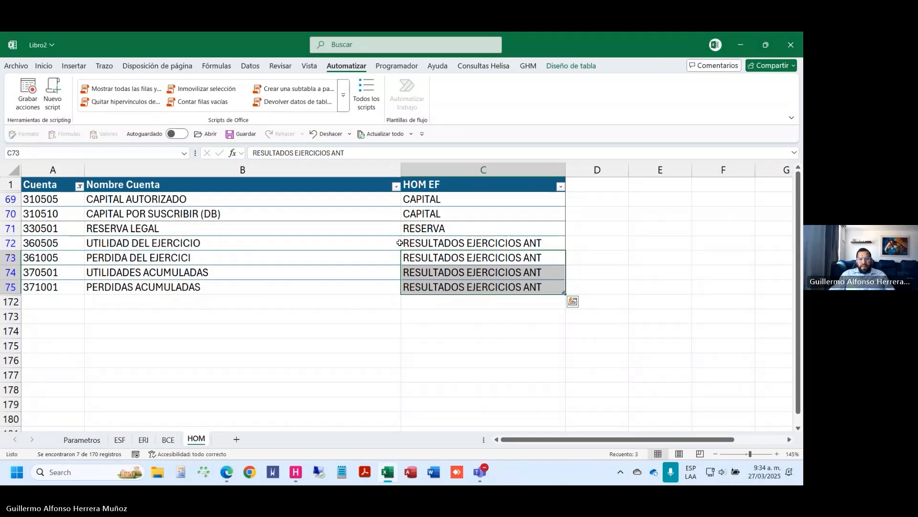
Step: On the ESF sheet, paste RESULTADOS EJERCICIOS ANT into D37 and enter RESULTADO DEL EJERCICIO in D38
key("Up")
key("ctrl+Page_Up")
key("ctrl+Page_Up")
key("ctrl+Page_Up")
key("Up")
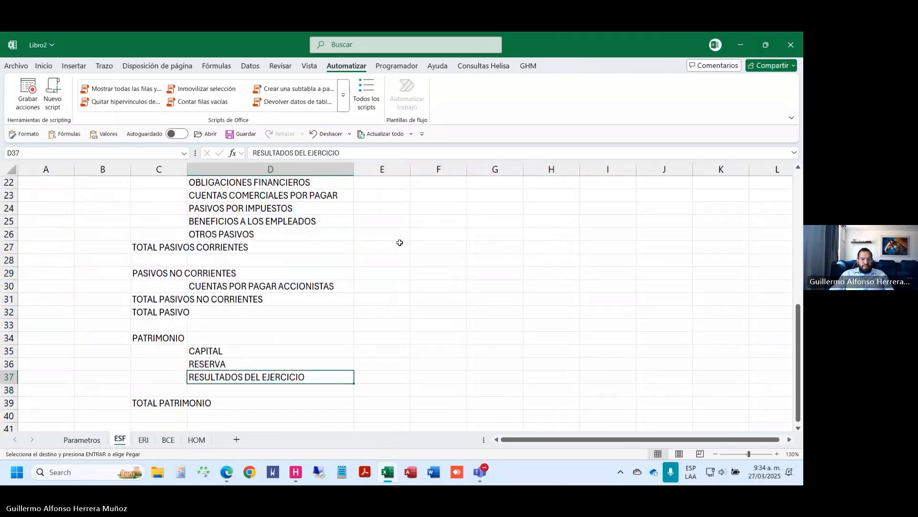
key("ctrl+v")
key("Down")
type("RE")
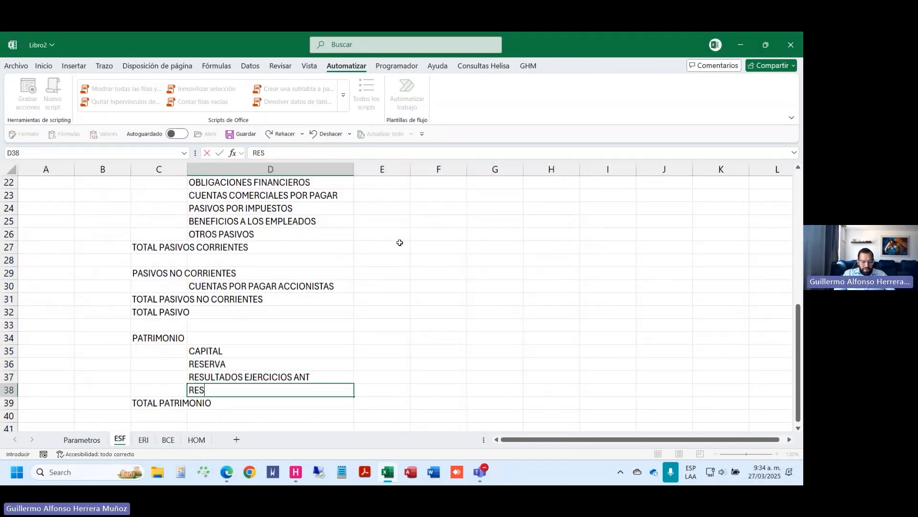
type("SULTADO DEL EJERCICIO")
key("Return")
Step: Hide the gridlines of the ESF sheet and narrow column C to about half its width
scroll(392, 245, "up", 7)
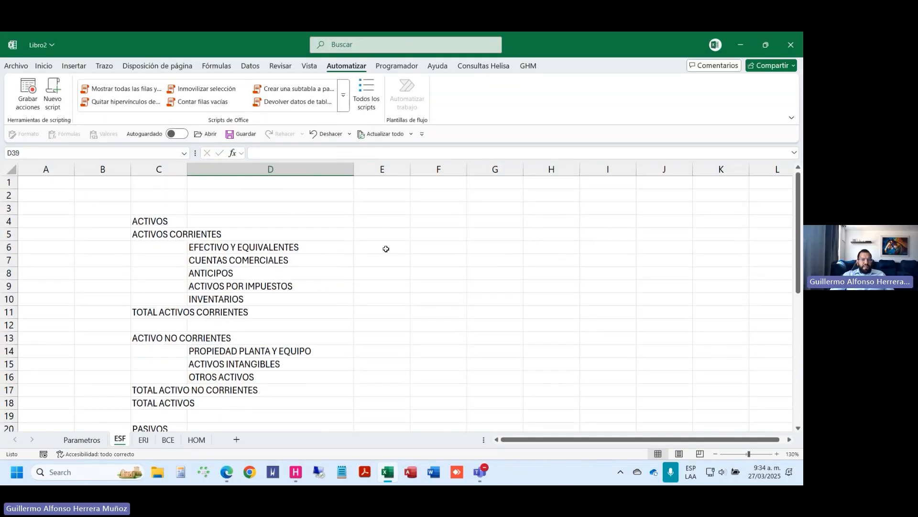
scroll(386, 248, "down", 5)
scroll(386, 249, "up", 3)
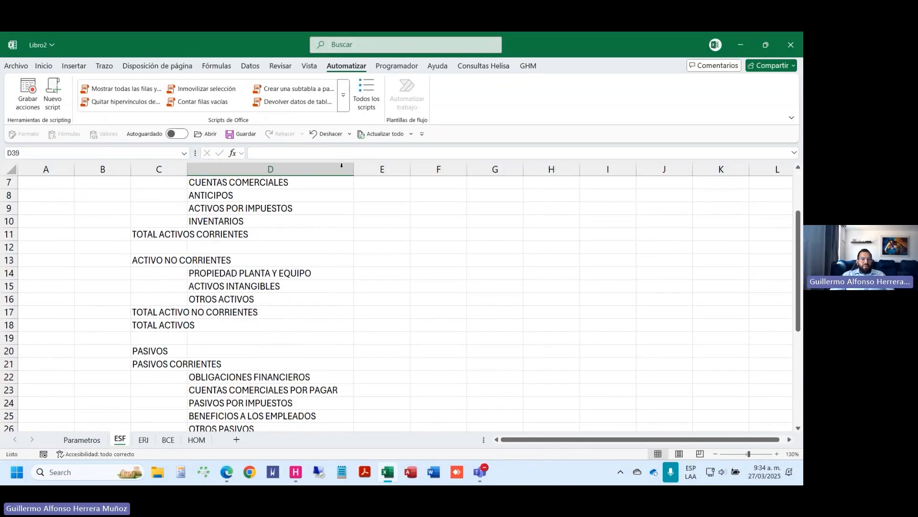
left_click(309, 66)
left_click(347, 94)
scroll(389, 254, "up", 2)
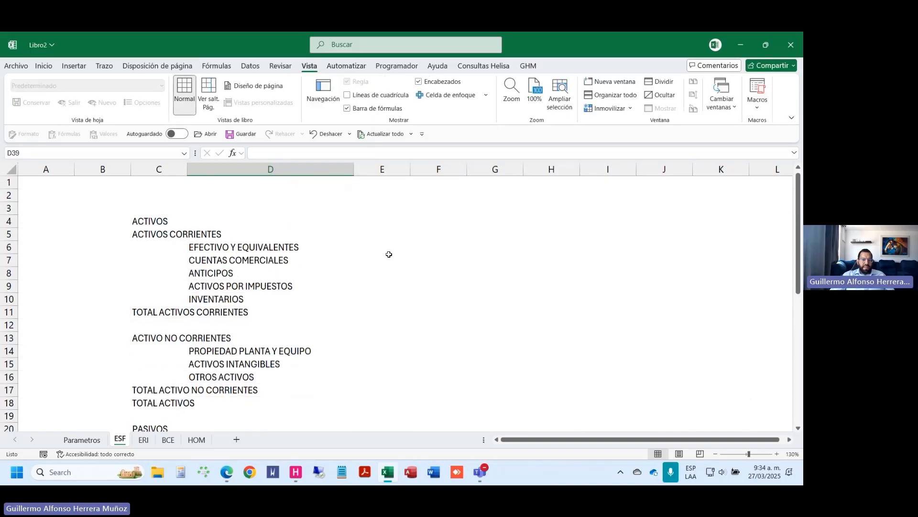
left_click_drag(187, 169, 160, 169)
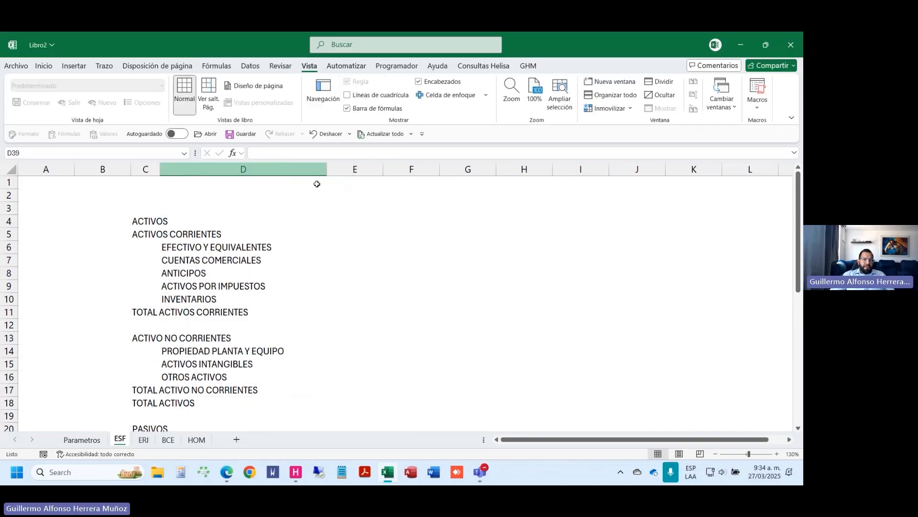
Step: Make the whole of column C on the ESF sheet bold
left_click(140, 200)
key("ctrl+space")
key("ctrl+b")
key("Escape")
key("ctrl+n")
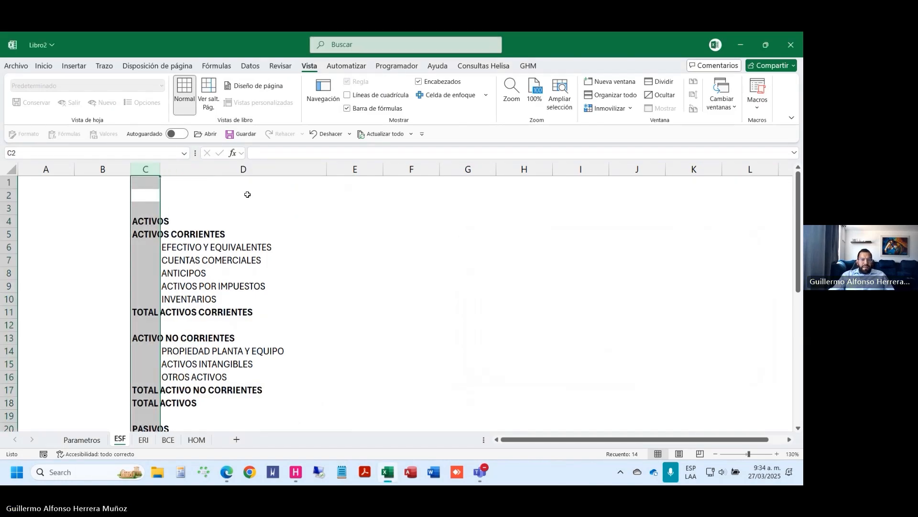
Step: Clear the account filter on the HOM table while keeping its filter buttons
left_click(144, 439)
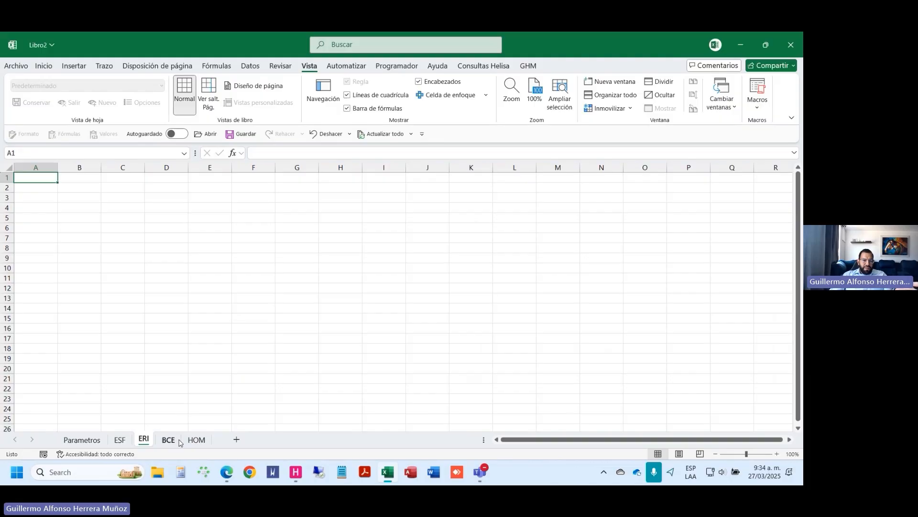
left_click(195, 439)
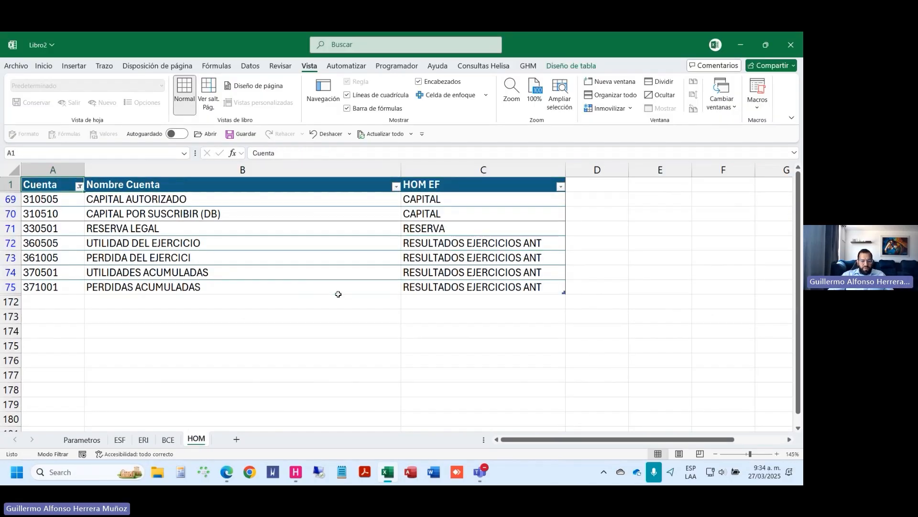
key("ctrl+shift+l")
key("ctrl+shift+l")
Step: Copy the HOM EF values from the first INGRESOS BRUTOS row down to the last COSTO DE VENTA row, C76:C171
key("Down")
key("ctrl+Down")
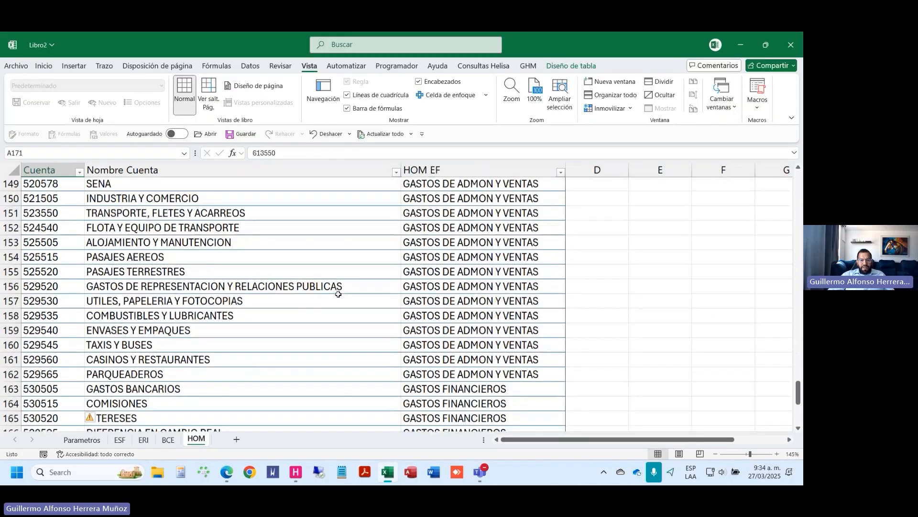
key("ctrl+Right")
key("shift+Page_Up")
key("shift+Page_Up")
key("shift+Page_Up")
key("shift+Page_Up")
key("shift+Page_Up")
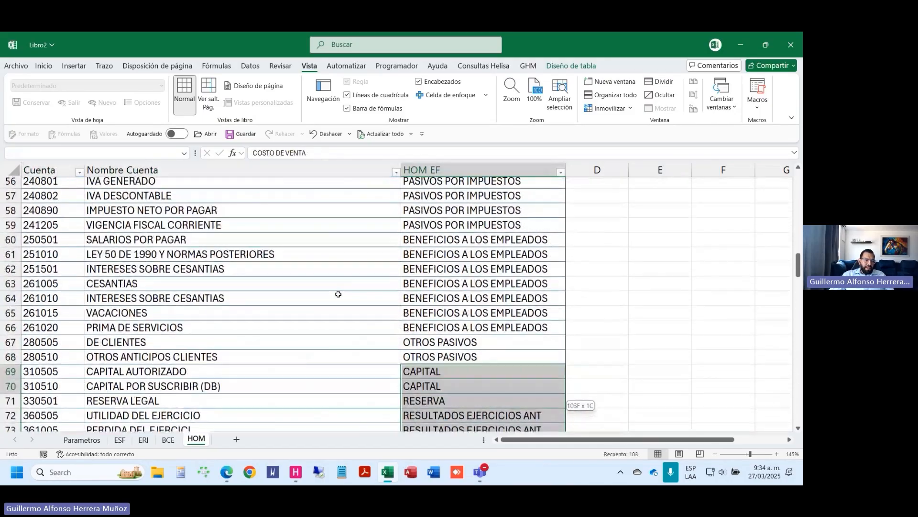
key("shift+Up")
key("shift+Up")
key("shift+Up")
key("shift+Up")
key("shift+Up")
key("shift+Up")
key("shift+Up")
key("shift+Up")
key("shift+Up")
key("shift+Up")
key("ctrl+c")
Step: Paste the copied HOM EF values into the ERI sheet starting at D5
key("ctrl+Page_Up")
key("ctrl+Page_Up")
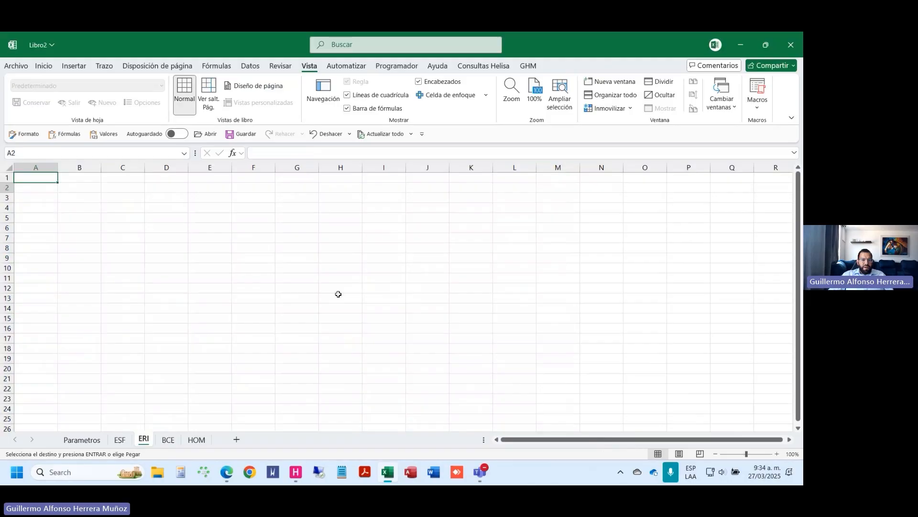
key("Right")
key("Right")
key("Down")
key("Down")
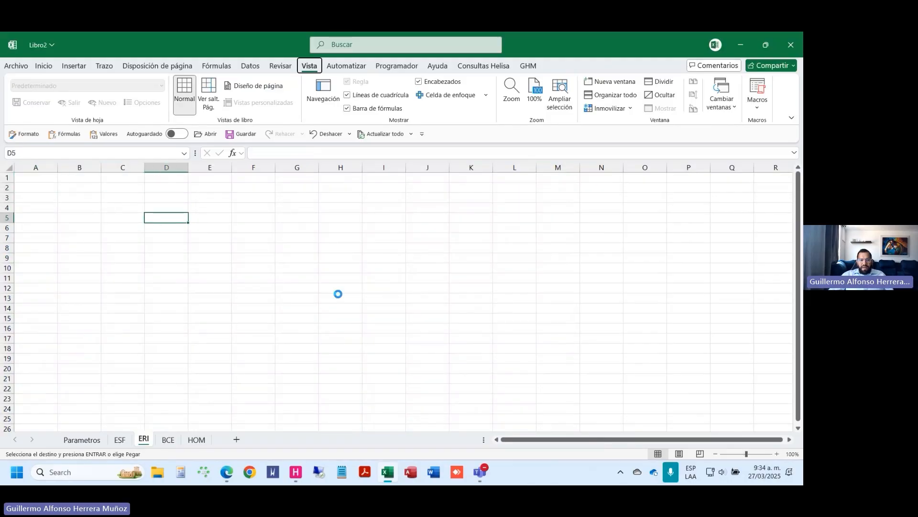
key("ctrl+v")
Step: Remove the duplicate values from the list pasted in column D of the ERI sheet
left_click(253, 67)
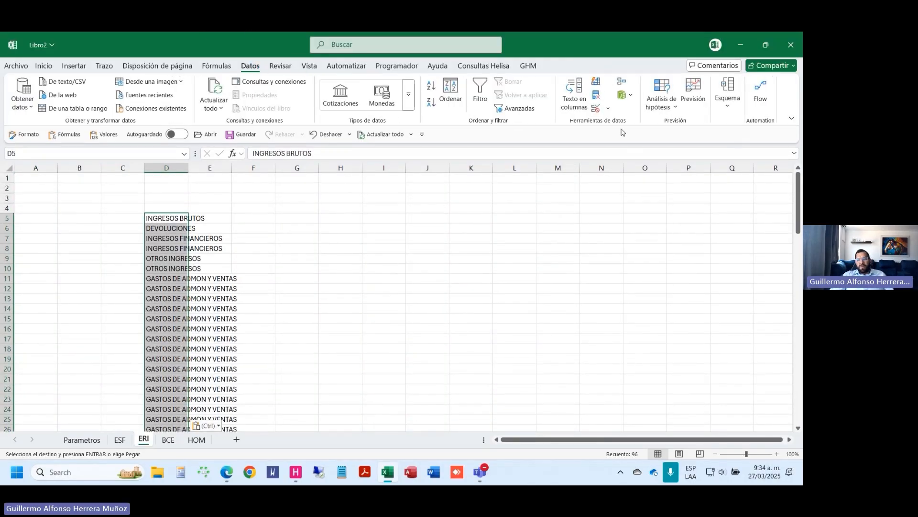
left_click(601, 98)
left_click(669, 353)
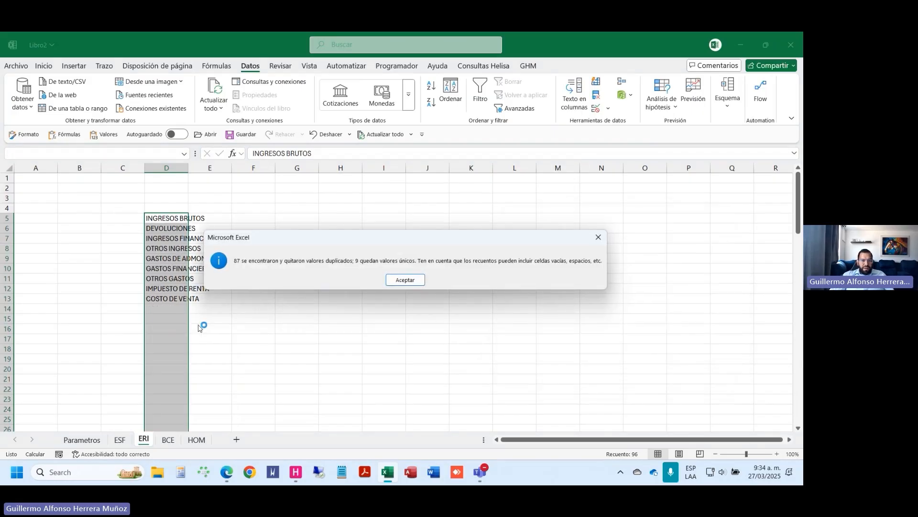
key("Return")
Step: Move the COSTO DE VENTA row and the blank row beneath it to row 7, above INGRESOS FINANCIEROS
left_click_drag(185, 297, 203, 309)
key("shift+space")
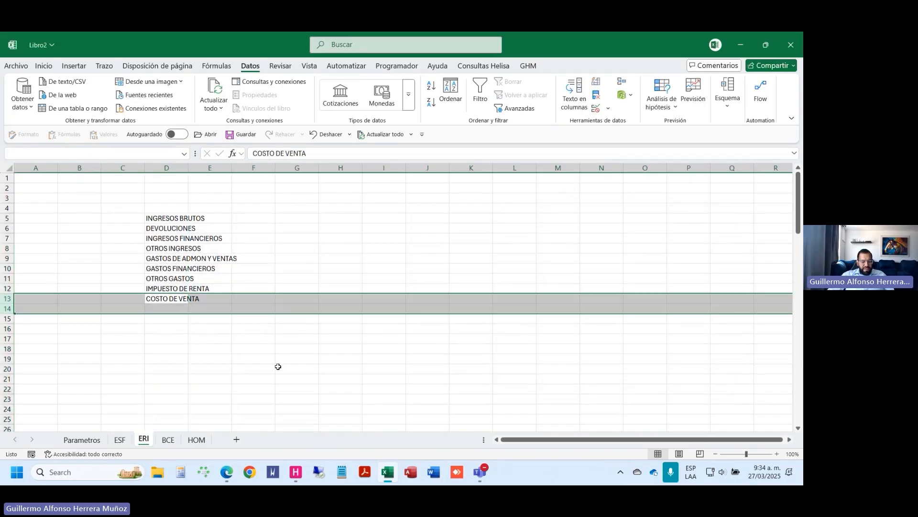
key("ctrl+x")
key("Up")
key("Up")
key("Up")
key("Up")
key("Up")
key("Up")
key("shift+space")
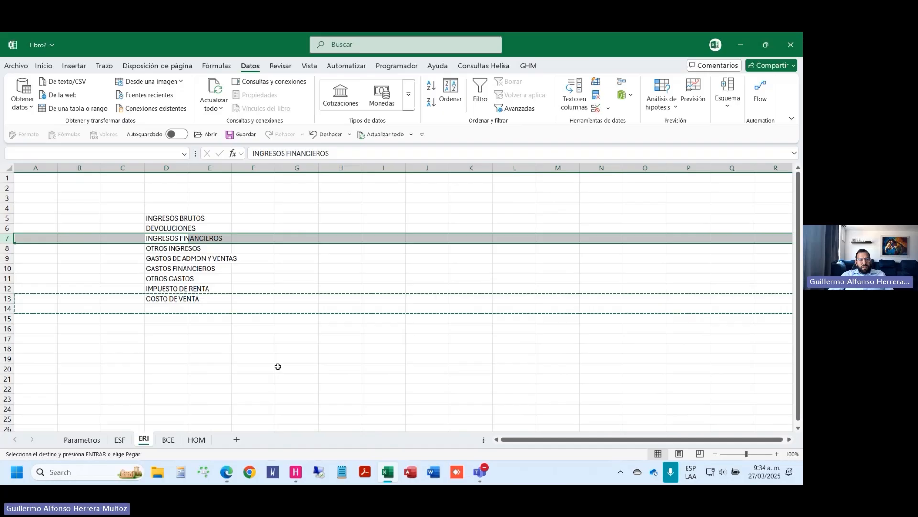
key("ctrl+plus")
Step: Insert two blank rows above the COSTO DE VENTA row
key("Right")
key("Right")
key("Right")
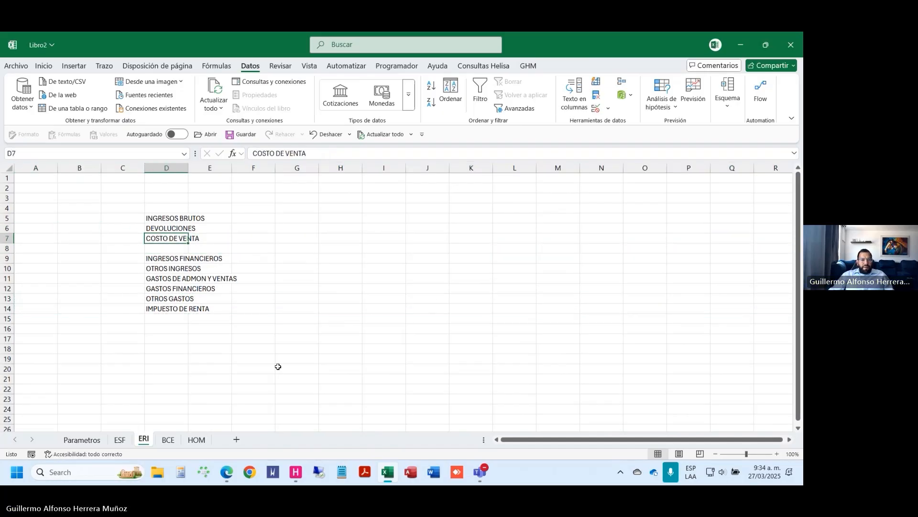
key("shift+space")
key("ctrl+plus")
key("ctrl+plus")
Step: Enter the heading INGRESOS DE ACT in C4 above INGRESOS BRUTOS and go to C7 below DEVOLUCIONES
key("Up")
key("Up")
key("Up")
key("Left")
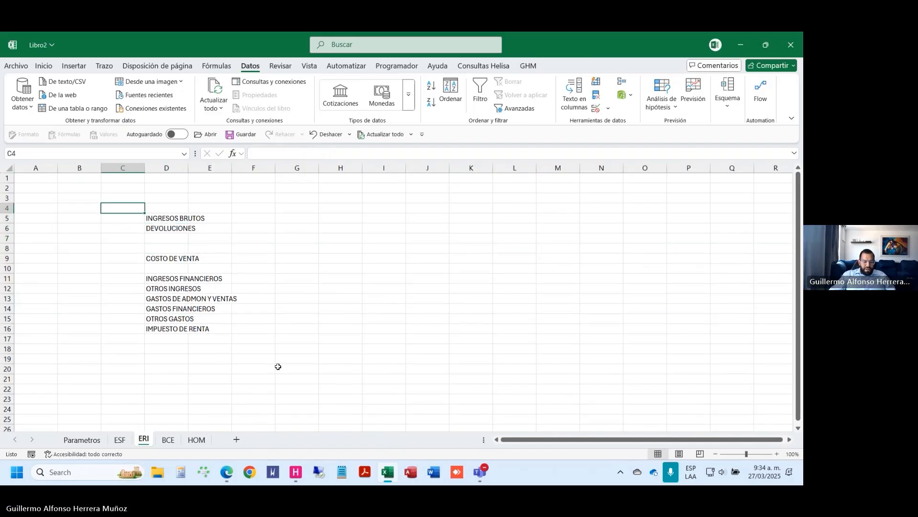
type("INGRESOS DE")
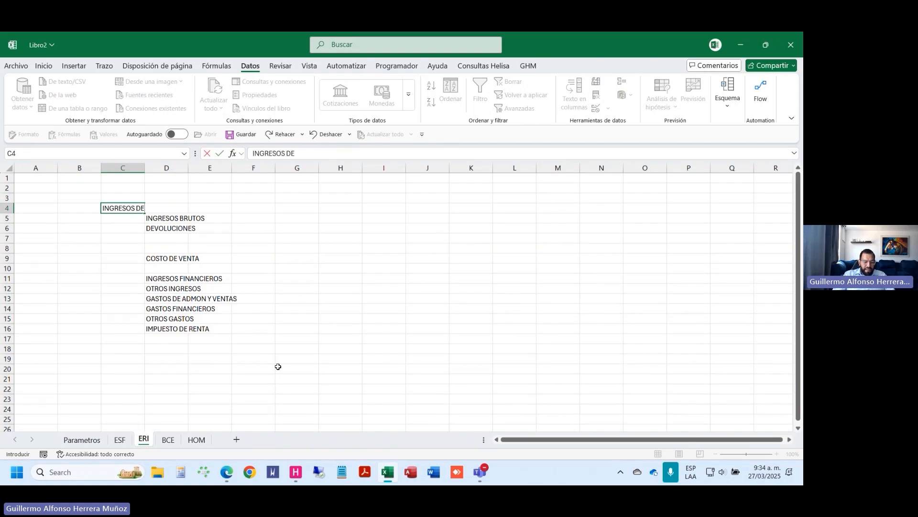
key("Return")
key("Down")
key("Down")
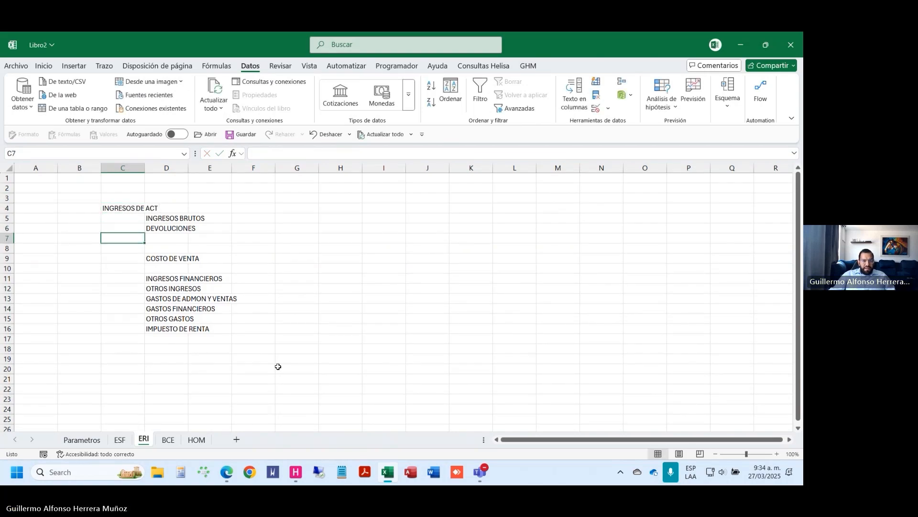
Step: Enter the subtotal label INGRESOS BRUTOS in C7, below the DEVOLUCIONES line
type("INGRESOS BRUTOS")
key("Return")
key("Up")
Step: Insert one more blank row between COSTO DE VENTA and INGRESOS FINANCIEROS, and go to C10
scroll(278, 366, "up", 3)
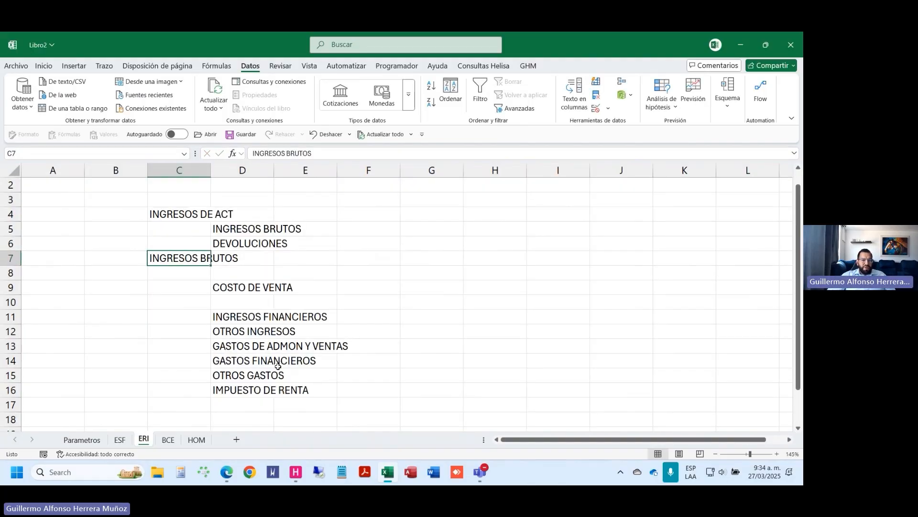
scroll(278, 367, "up", 1)
key("Down")
key("Down")
key("Down")
key("shift+space")
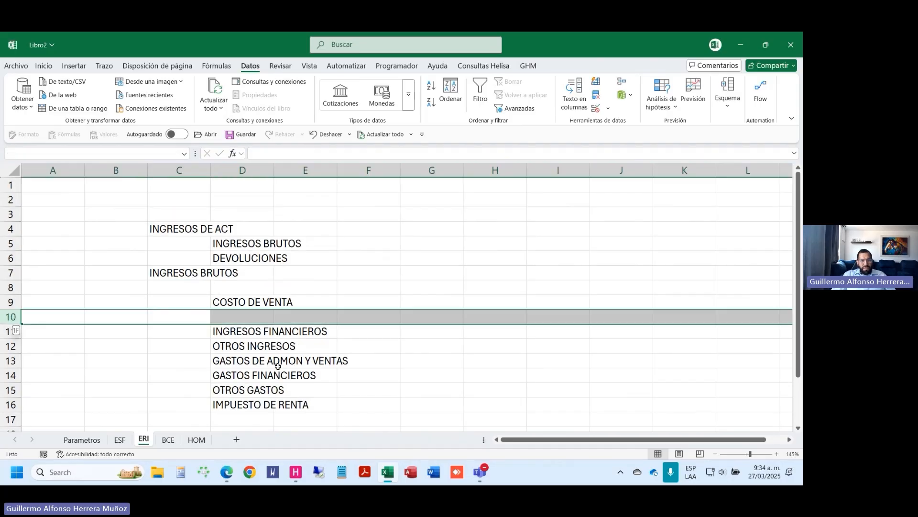
key("ctrl+plus")
key("Down")
key("Up")
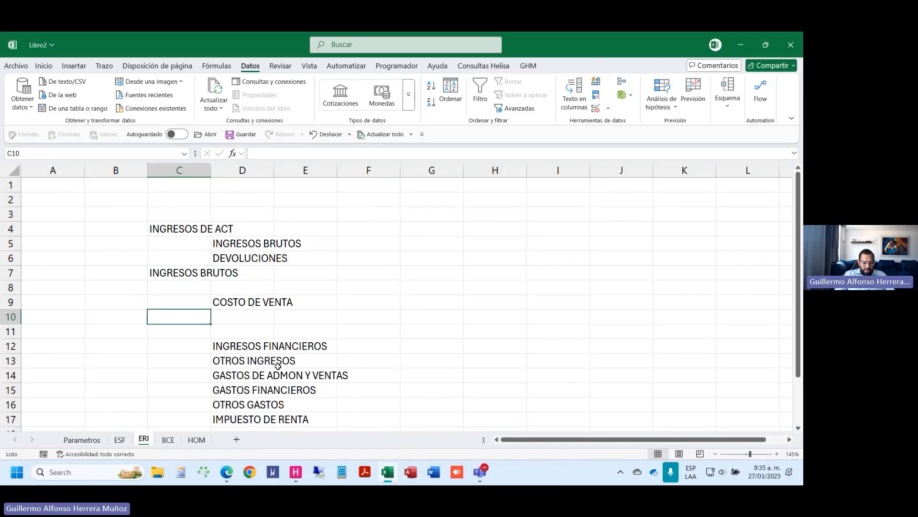
Step: Enter the subtotal label UTILIDAD BRUTA in C10, below COSTO DE VENTA
type("UTILI")
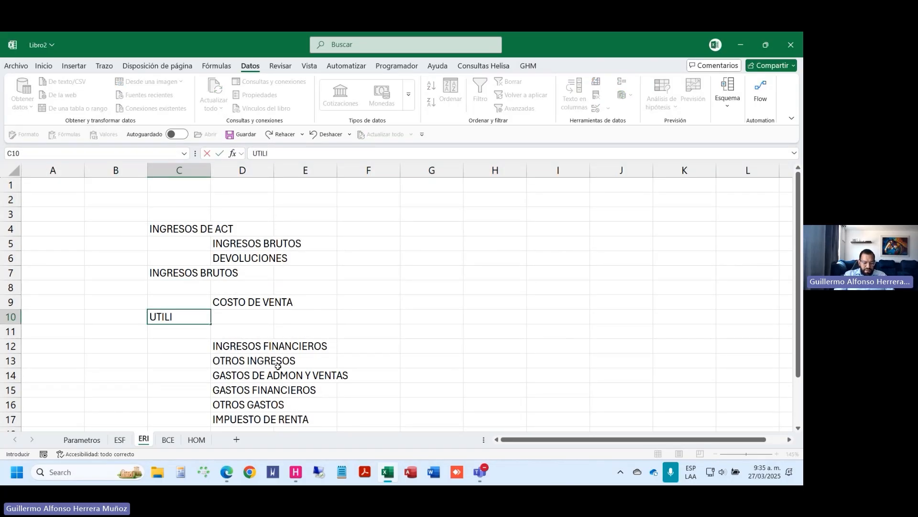
type("DAD BRUTA")
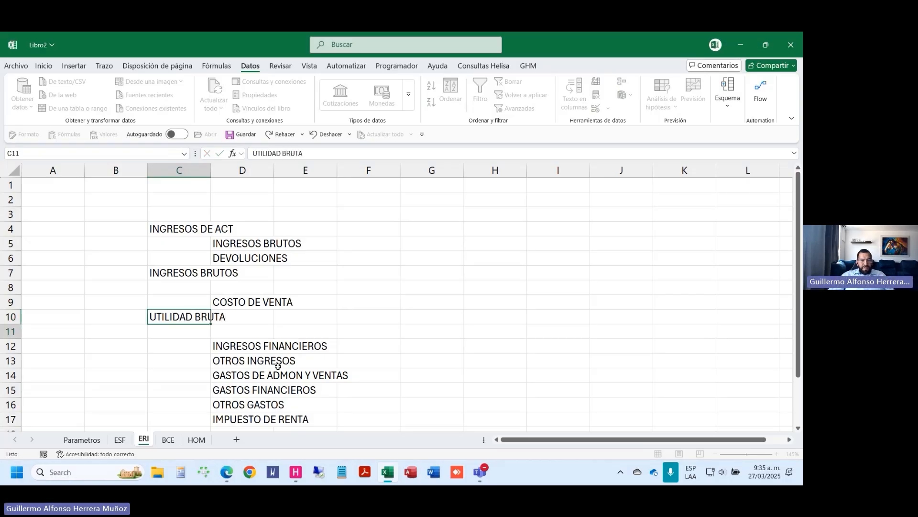
key("Return")
key("Return")
Step: Move the INGRESOS FINANCIEROS row so it sits between GASTOS DE ADMON Y VENTAS and GASTOS FINANCIEROS
scroll(278, 366, "down", 1)
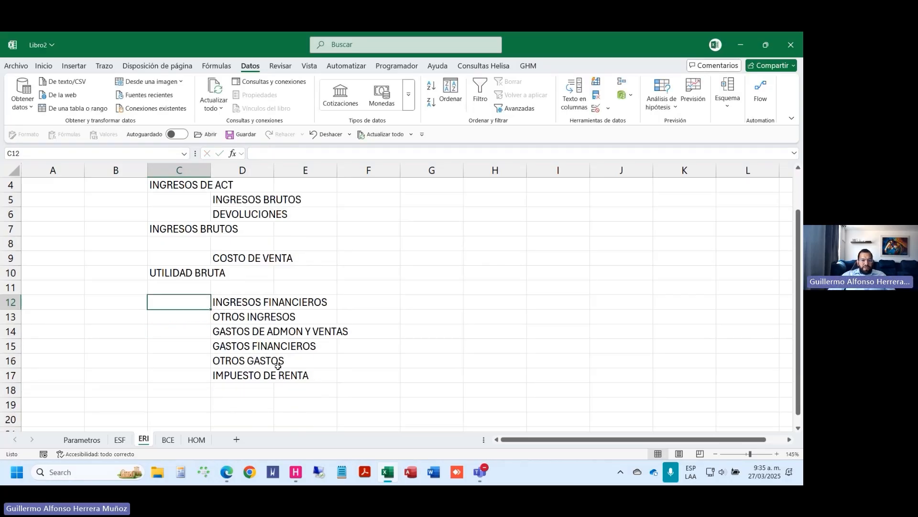
key("Right")
key("shift+space")
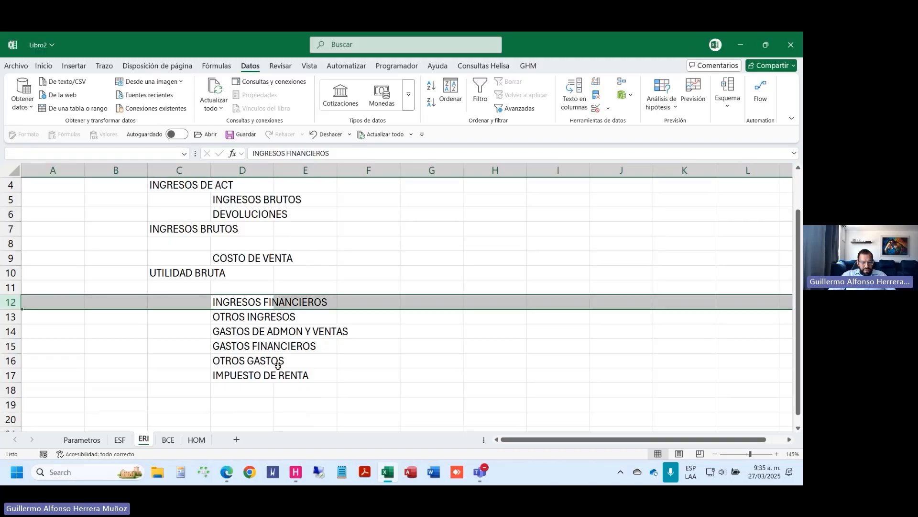
key("ctrl+x")
key("Down")
key("Down")
key("Down")
key("shift+space")
key("ctrl+plus")
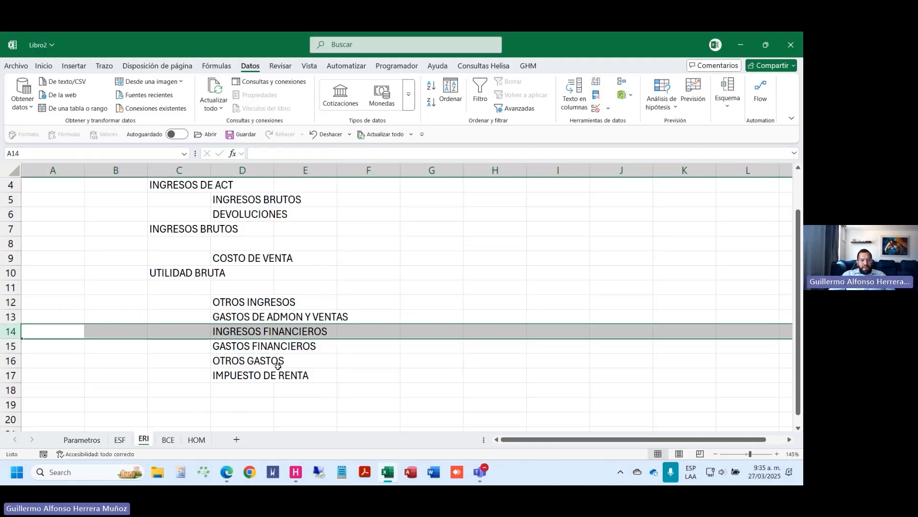
Step: Insert two blank rows above INGRESOS FINANCIEROS and one blank row above OTROS GASTOS
key("ctrl+plus")
key("ctrl+plus")
key("Down")
key("Down")
key("Down")
key("Down")
key("Right")
key("Right")
key("shift+space")
key("ctrl+plus")
Step: Move the OTROS GASTOS row directly below GASTOS DE ADMON Y VENTAS
key("Down")
key("shift+space")
key("ctrl+x")
key("Up")
key("Up")
key("Up")
key("Up")
key("Up")
key("shift+space")
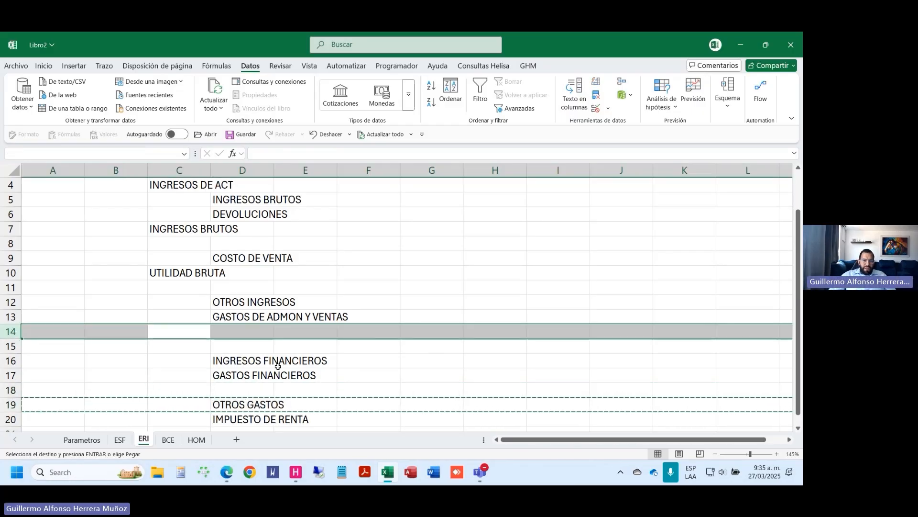
key("ctrl+plus")
Step: Move the OTROS INGRESOS row directly below OTROS GASTOS
key("Up")
key("Up")
key("Up")
key("Right")
key("Right")
key("Down")
key("shift+space")
key("ctrl+x")
key("Down")
key("Down")
key("Down")
key("shift+space")
key("ctrl+plus")
key("Up")
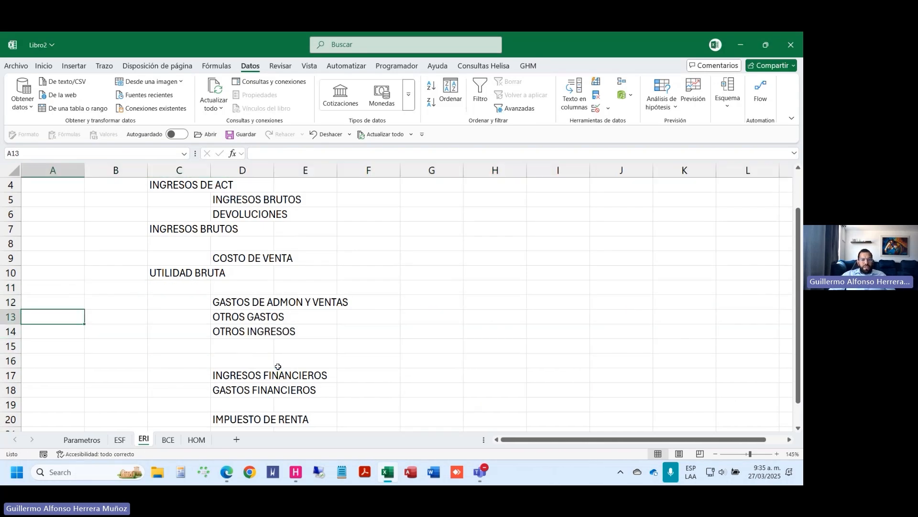
Step: Enter the subtotal label RESULTADO ANTES DE IMPUESTOS E INTERESES in C15, under OTROS INGRESOS
key("Up")
key("Right")
key("Right")
key("Right")
key("Down")
key("Down")
key("Left")
key("Down")
type("RES")
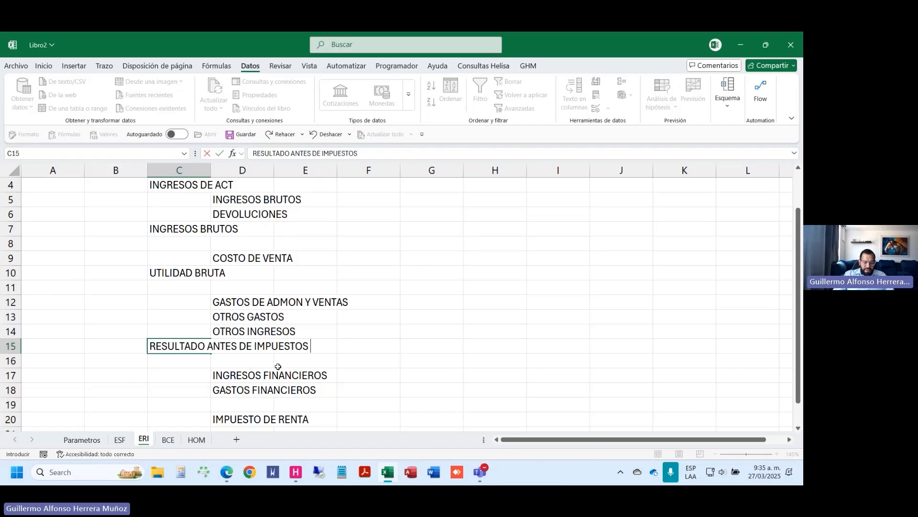
type("ES")
key("Return")
Step: Insert blank rows above IMPUESTO DE RENTA and enter the label RESULTADO ANTES DE IMPUESTOS in C19
key("Down")
key("Down")
key("Down")
key("shift+space")
key("ctrl+plus")
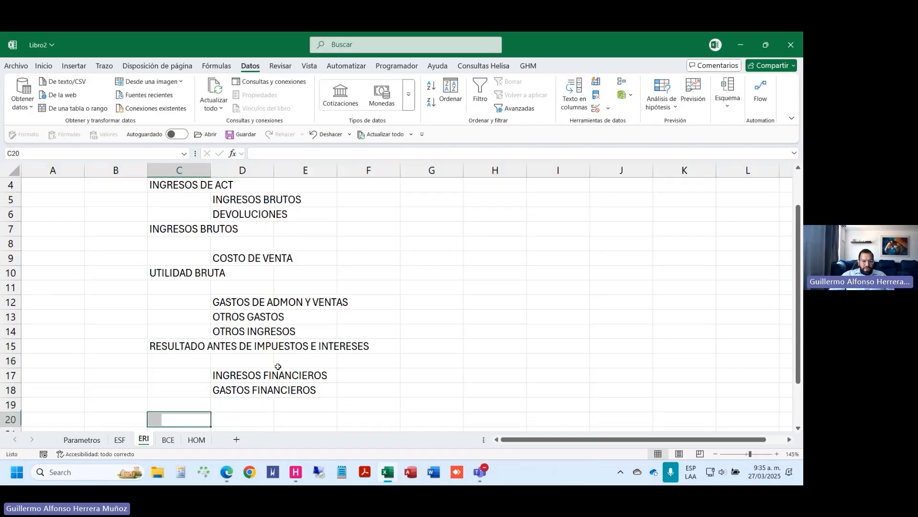
type("RESULTADO")
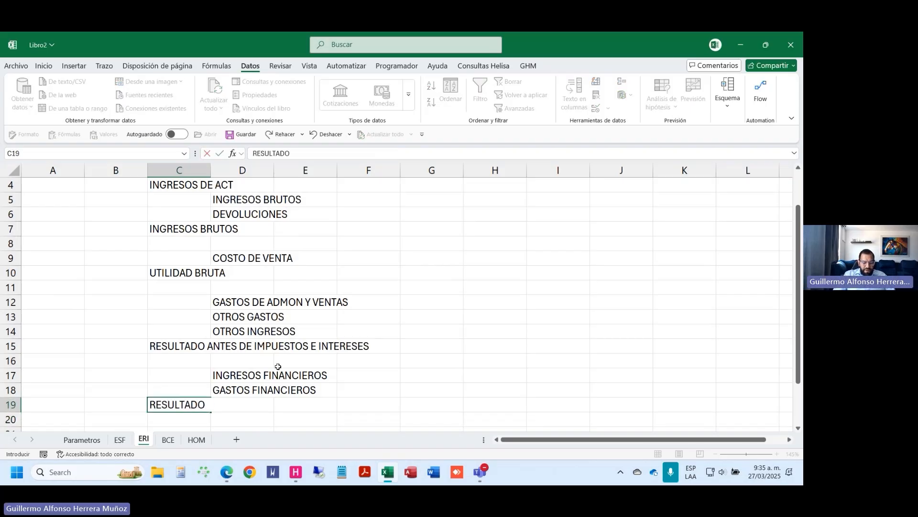
type(" ANTES DE IMPUESTOS")
key("Return")
Step: Enter the final label RESULTADO DEL EJERCICIO in C23, below IMPUESTO DE RENTA
key("Down")
key("Down")
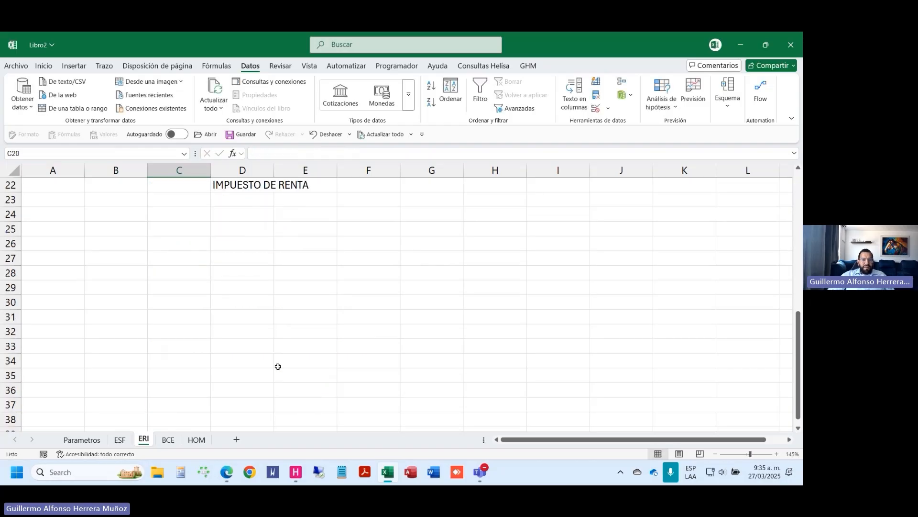
key("Down")
type("RE")
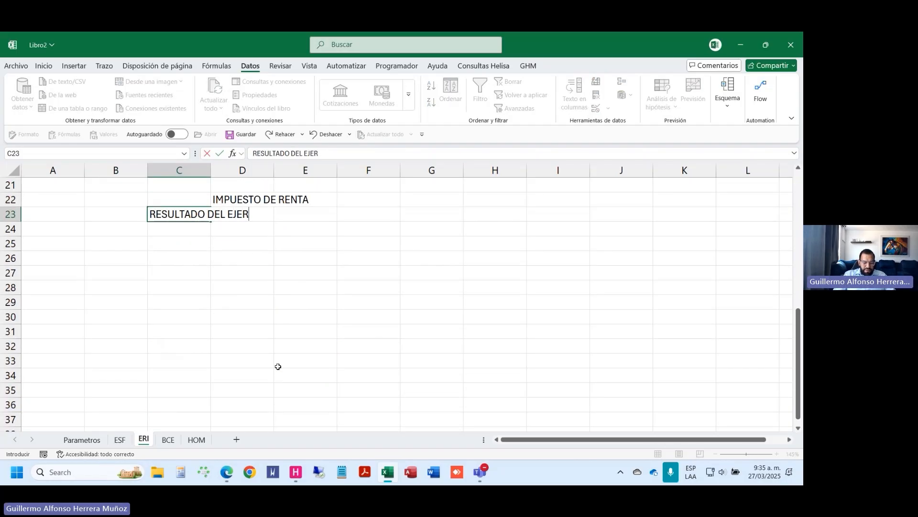
key("Return")
scroll(278, 367, "up", 7)
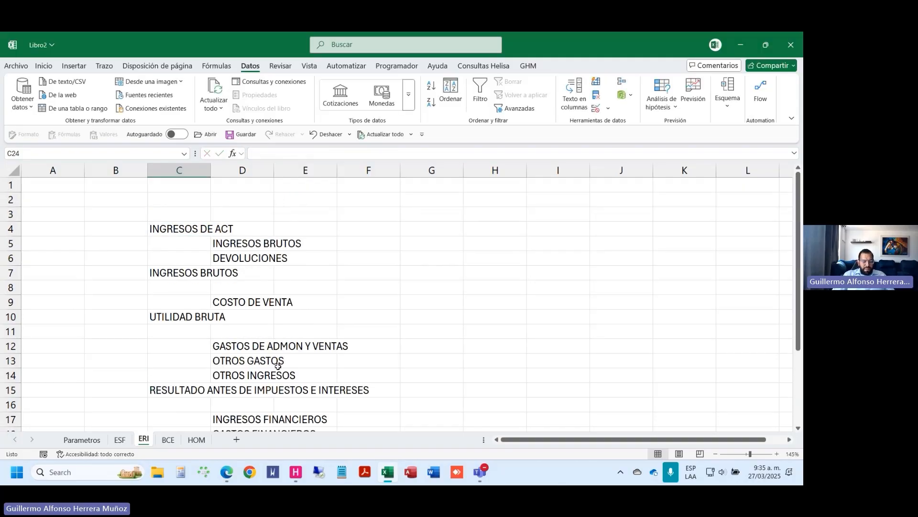
Step: Make the subtotal labels in column C bold, and narrow column C while widening column D
key("ctrl+space")
key("ctrl+b")
key("Escape")
key("ctrl+n")
scroll(337, 317, "down", 5)
scroll(338, 318, "up", 5)
left_click_drag(211, 171, 181, 171)
scroll(296, 409, "up", 1)
left_click_drag(269, 171, 377, 172)
Step: Examine the BCE sheet and the HOM sheet's mapping of accounts to financial statement lines, starting from the table's first rows
left_click(172, 440)
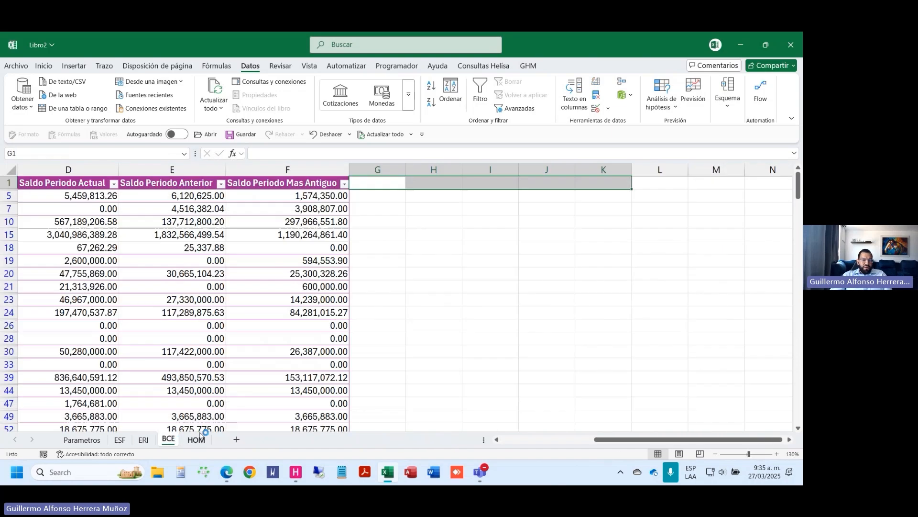
left_click(196, 440)
left_click(170, 440)
left_click(196, 440)
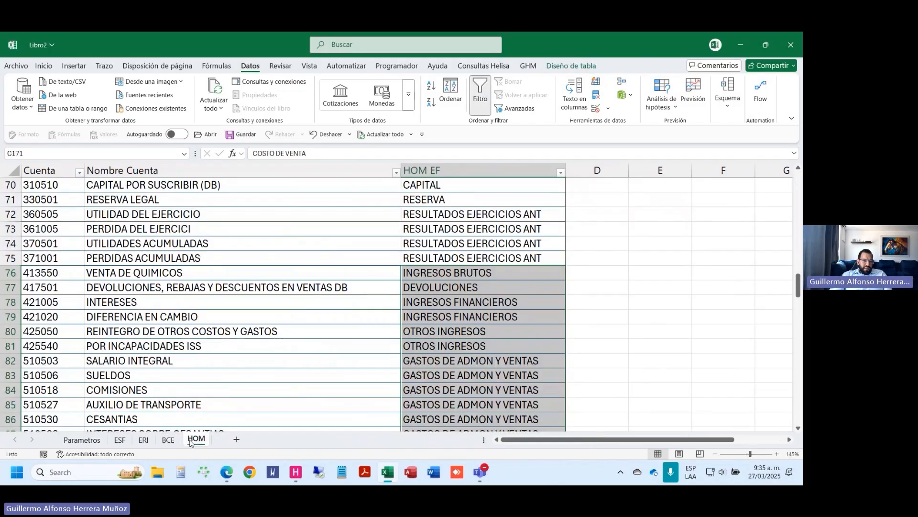
left_click(176, 223)
key("ctrl+Home")
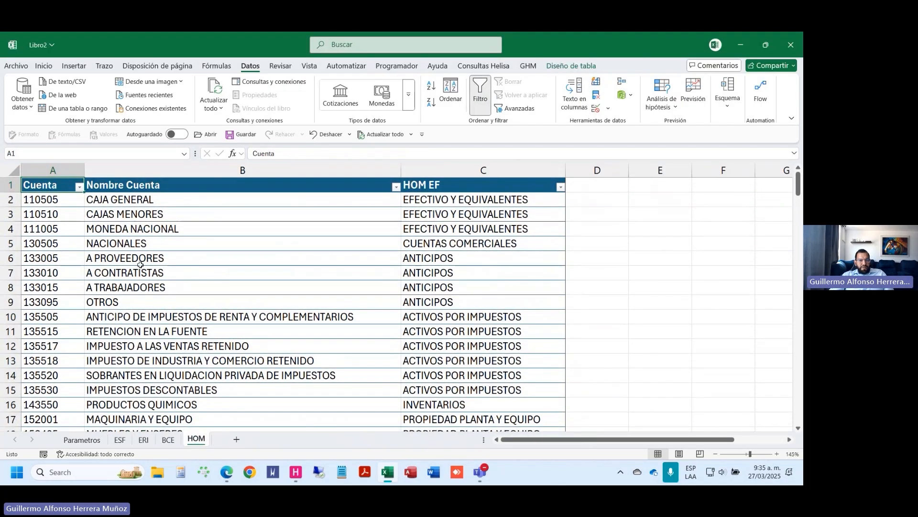
left_click_drag(75, 230, 449, 346)
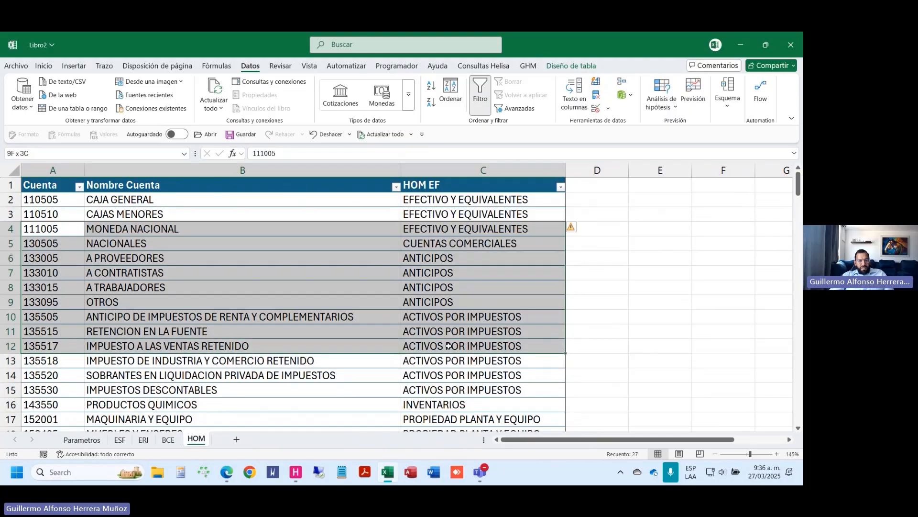
Step: Return to the start of the BCE table and turn off its filtering
left_click(168, 440)
left_click(187, 248)
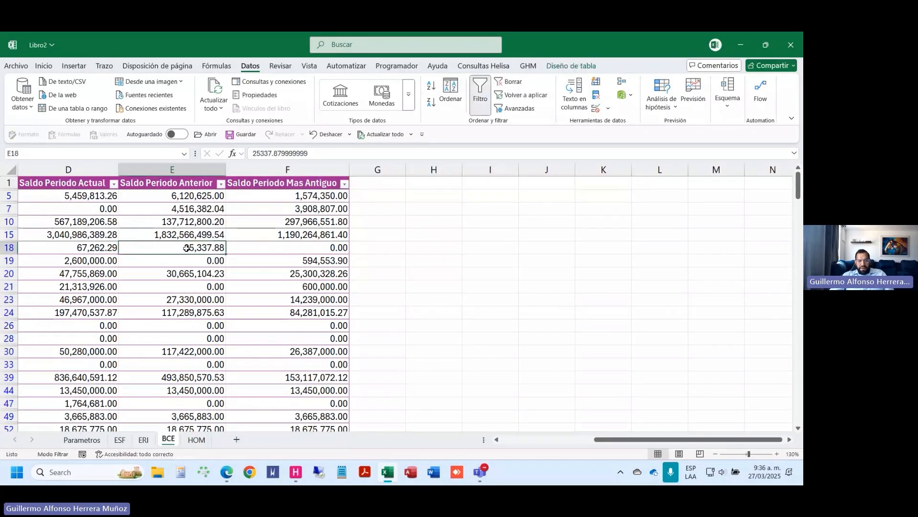
key("ctrl+Home")
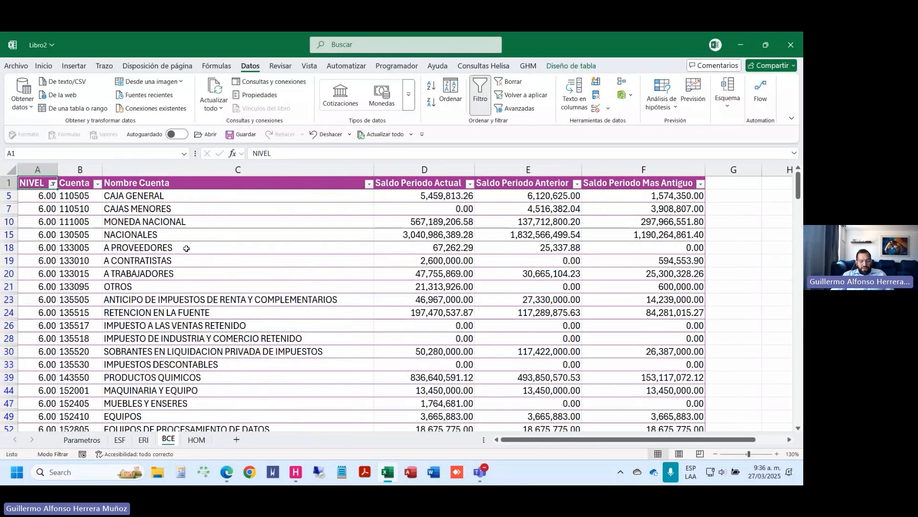
key("ctrl+shift+l")
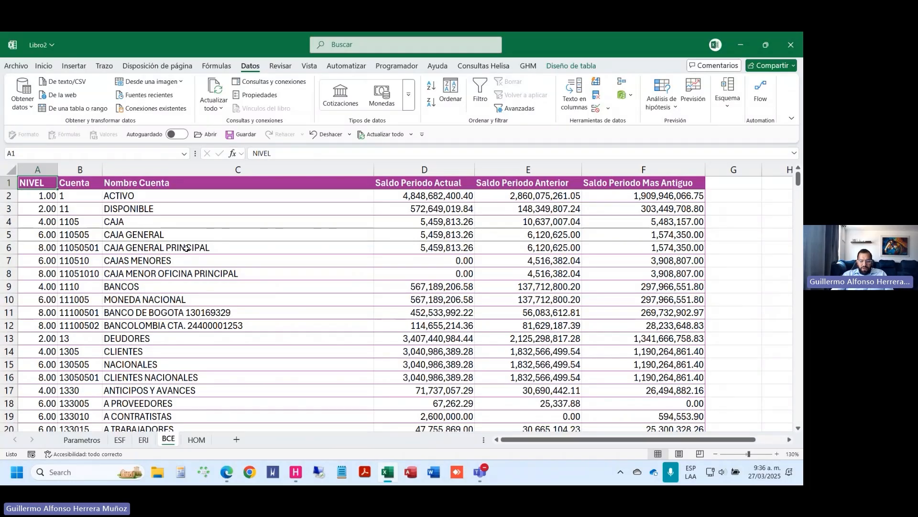
key("ctrl+Page_Down")
key("ctrl+Page_Up")
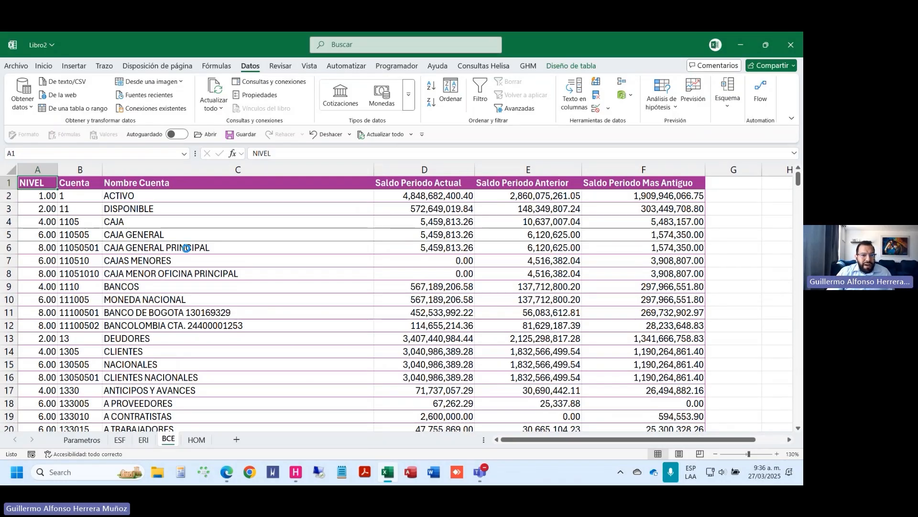
Step: Widen the Cuenta column and narrow the Nombre Cuenta column in the BCE table
scroll(186, 247, "up", 1)
left_click(109, 243)
left_click_drag(116, 171, 151, 177)
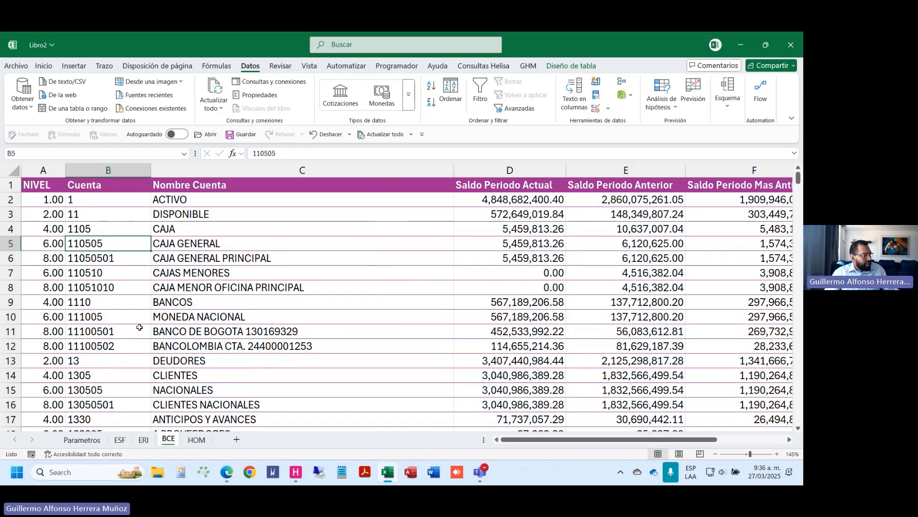
left_click_drag(453, 170, 370, 170)
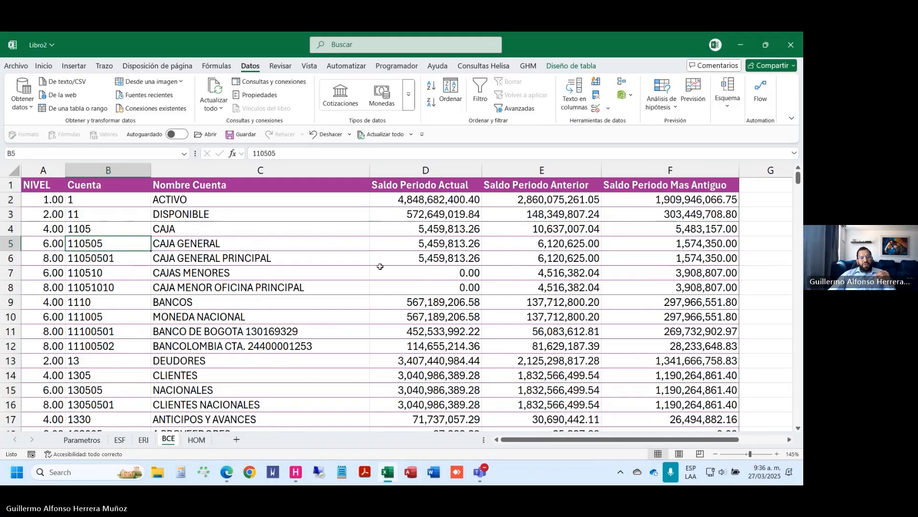
left_click_drag(258, 261, 515, 283)
left_click_drag(109, 274, 629, 327)
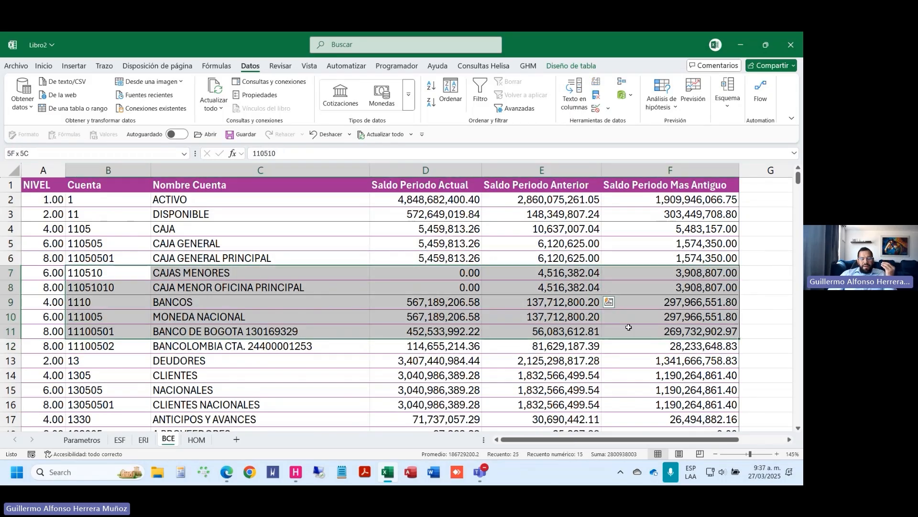
left_click_drag(341, 229, 342, 235)
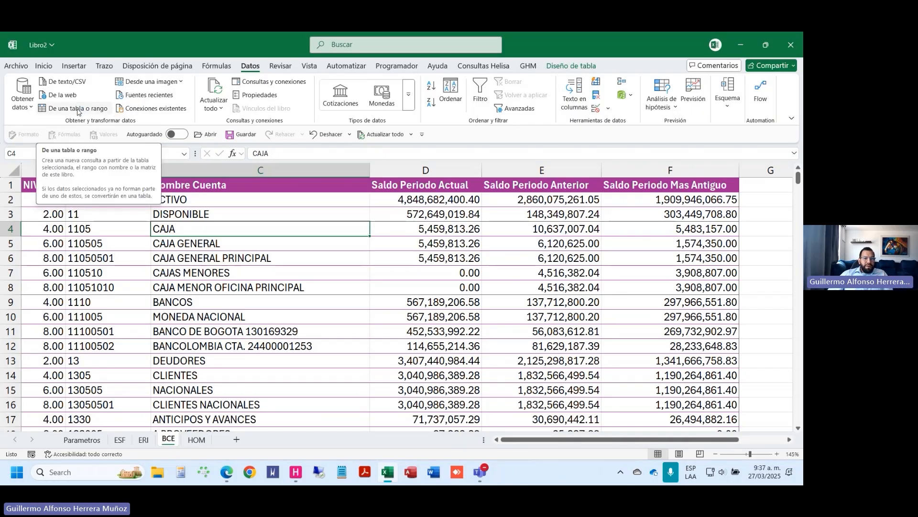
left_click_drag(48, 187, 610, 319)
Step: Create a query from the BCE table in the Power Query editor and maximize the editor window
left_click(277, 241)
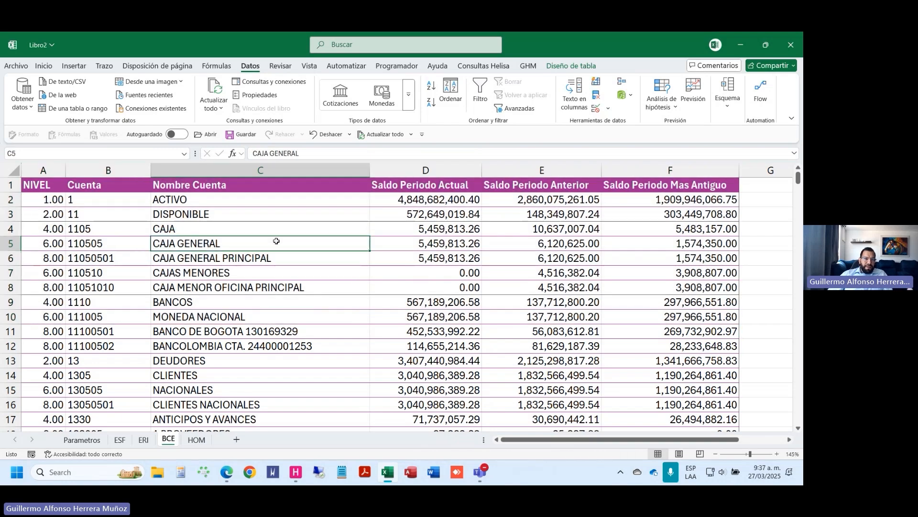
left_click(64, 109)
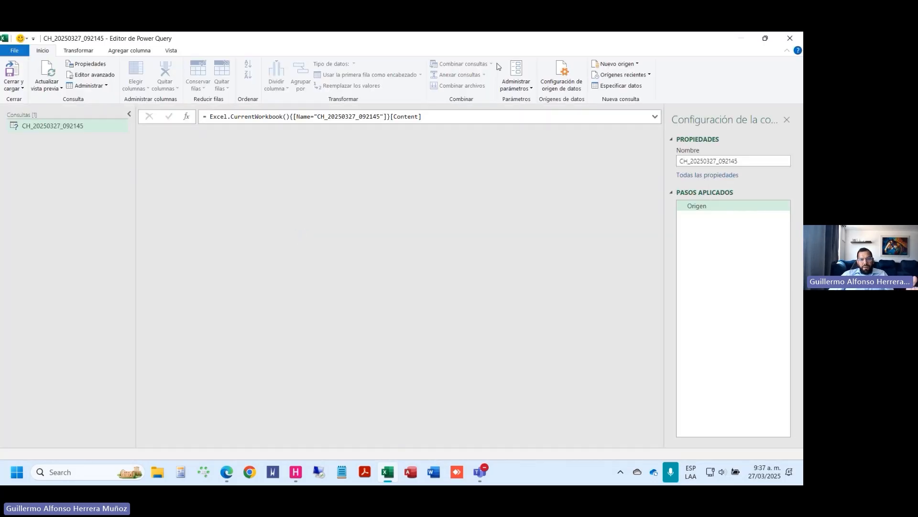
left_click_drag(513, 40, 476, 100)
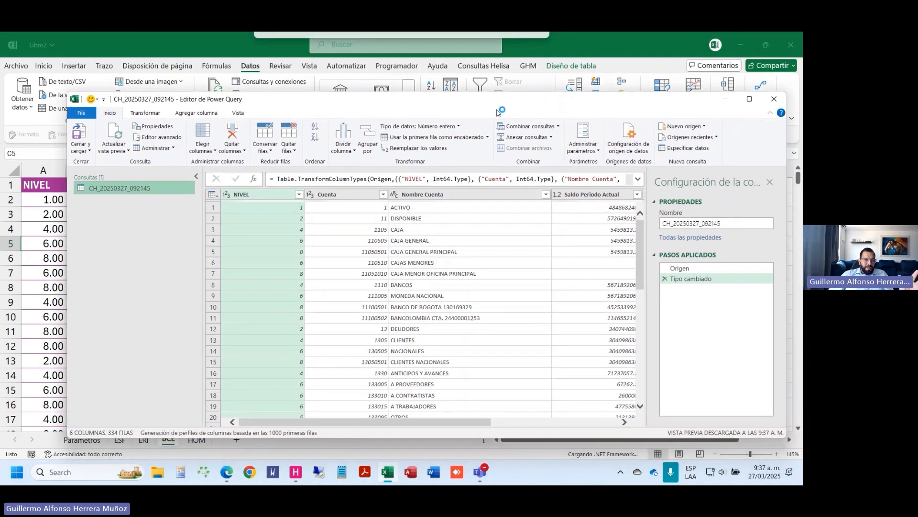
left_click(728, 89)
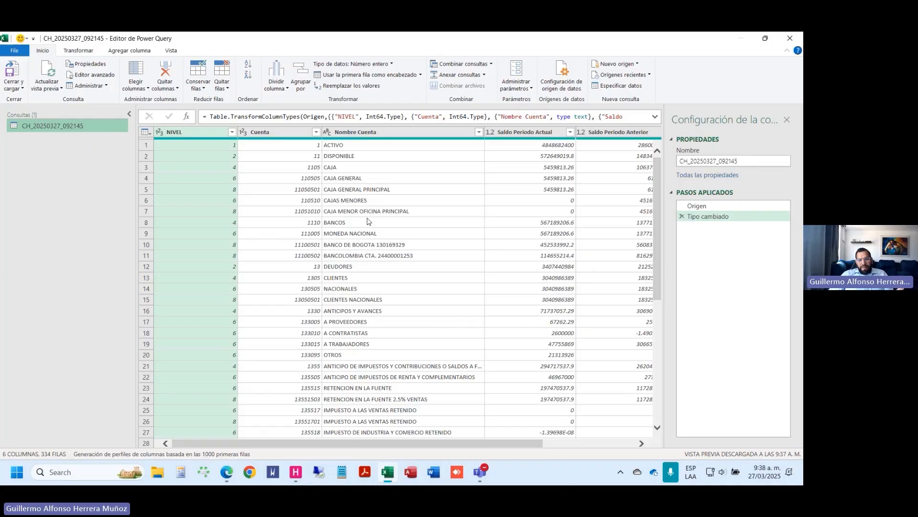
Step: Examine the Origen step's formula and data, and look at the source BCE worksheet behind the editor
left_click(711, 206)
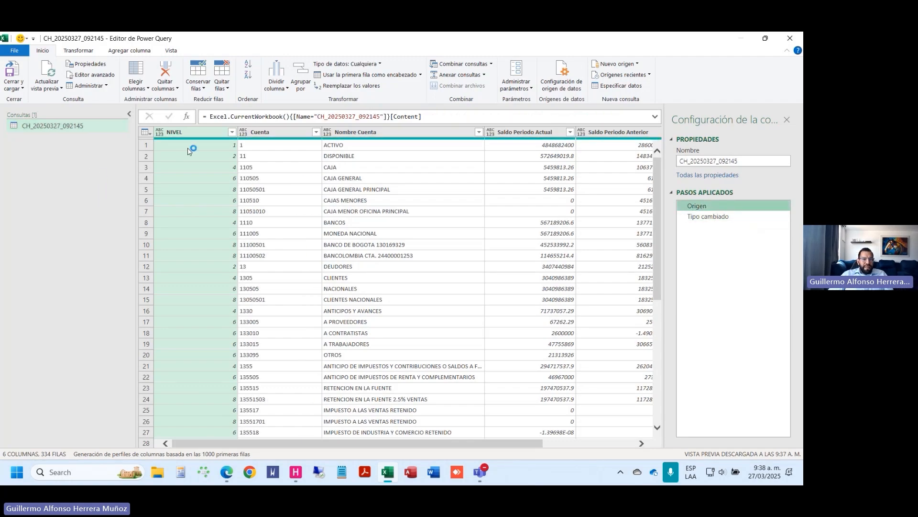
left_click(437, 114)
key("ctrl+a")
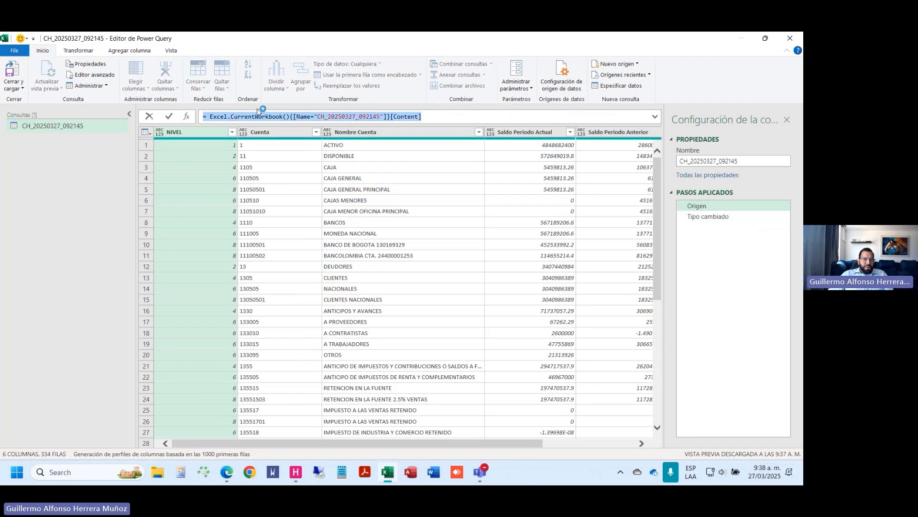
left_click(329, 118)
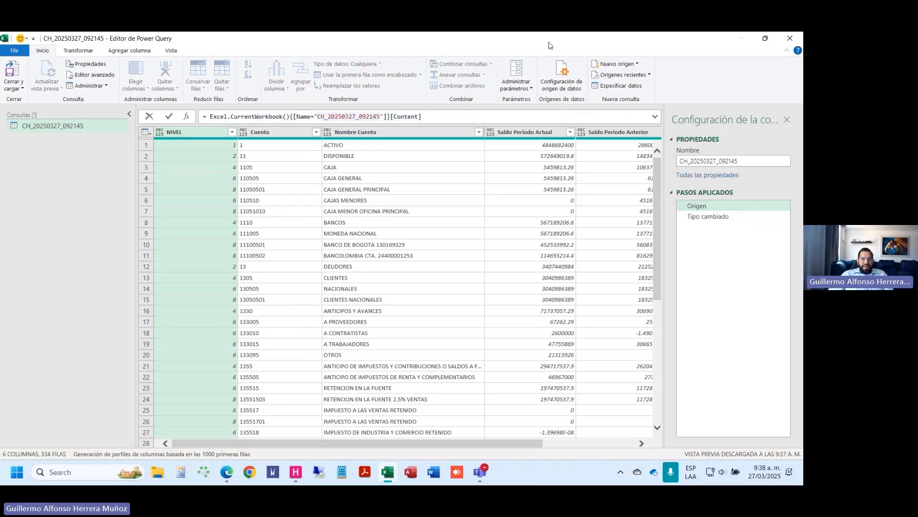
left_click_drag(547, 41, 640, 177)
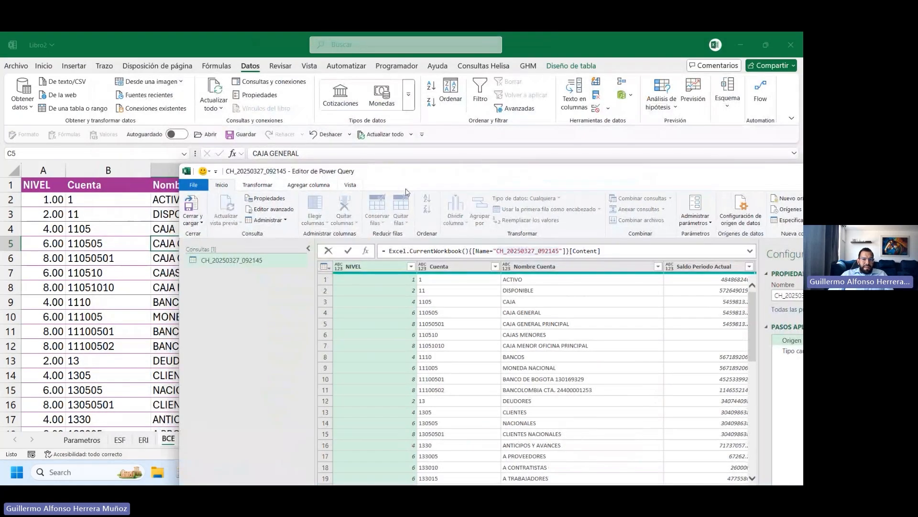
left_click_drag(466, 177, 403, 334)
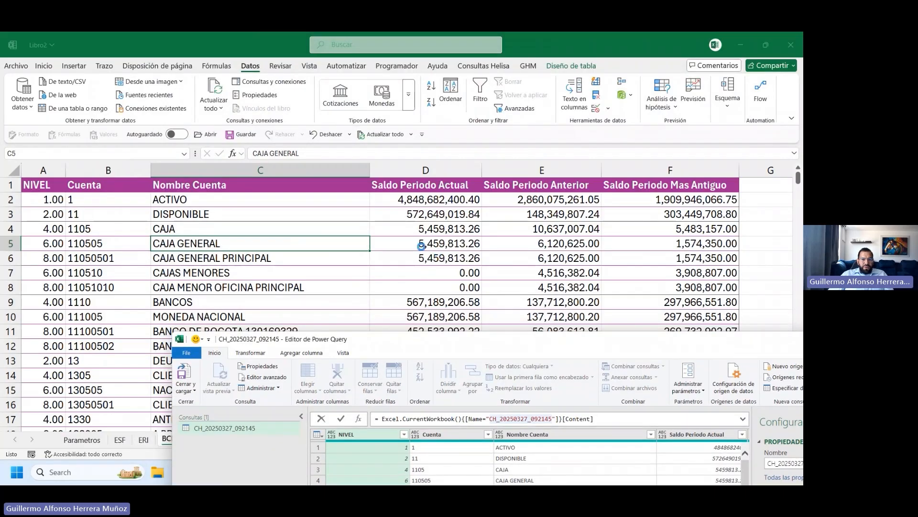
left_click_drag(402, 334, 354, 92)
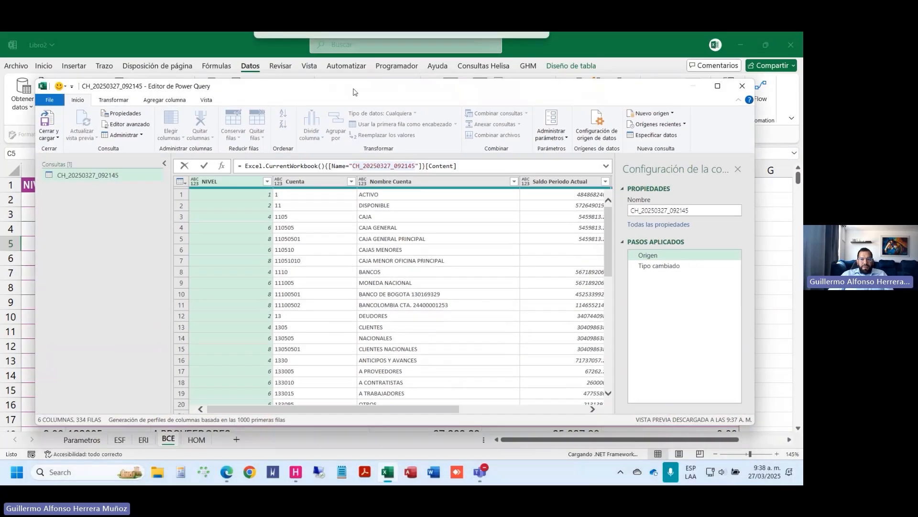
left_click(717, 86)
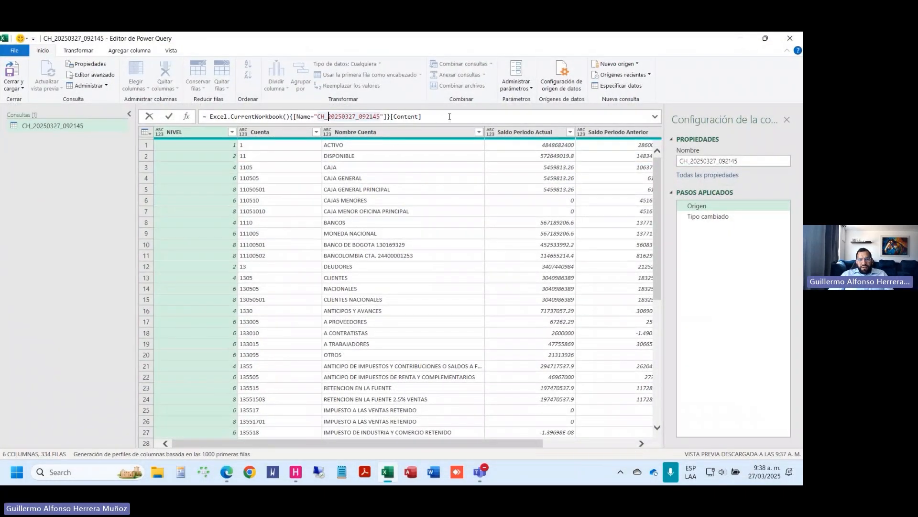
Step: Change the Cuenta column's data type from Int64.Type to type text in the Tipo cambiado step's formula
left_click(723, 219)
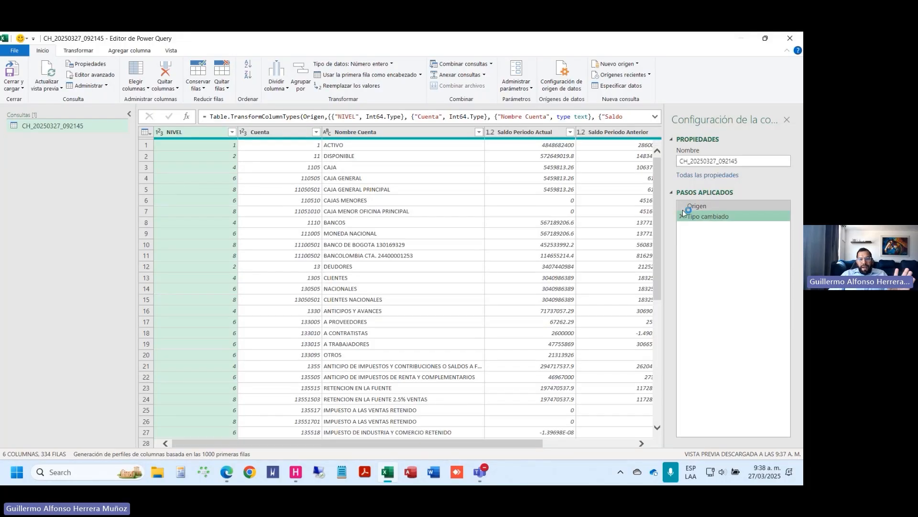
left_click(479, 116)
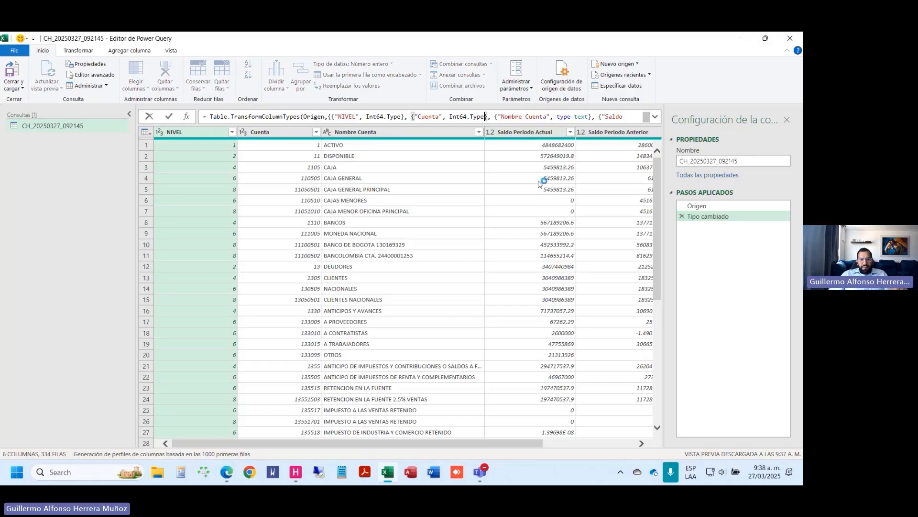
key("ctrl+shift+Left")
key("ctrl+shift+Left")
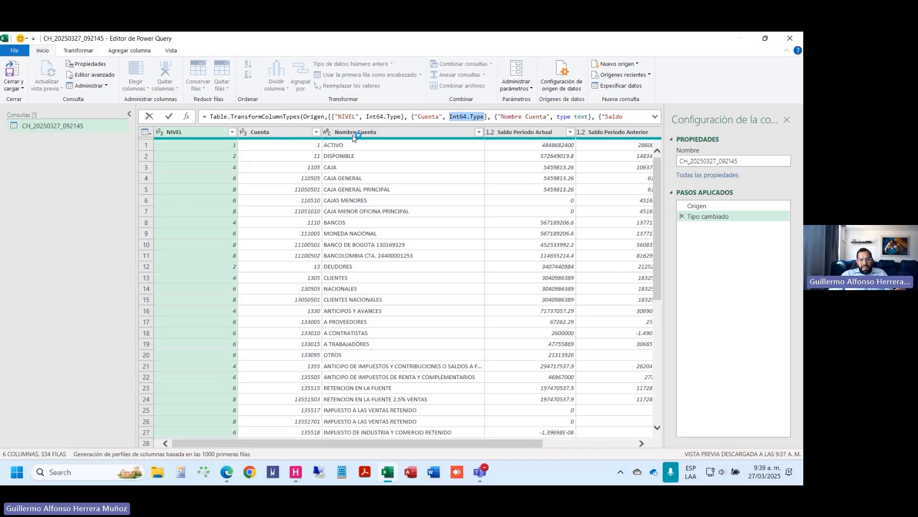
type("TY")
key("BackSpace")
key("BackSpace")
type("type text")
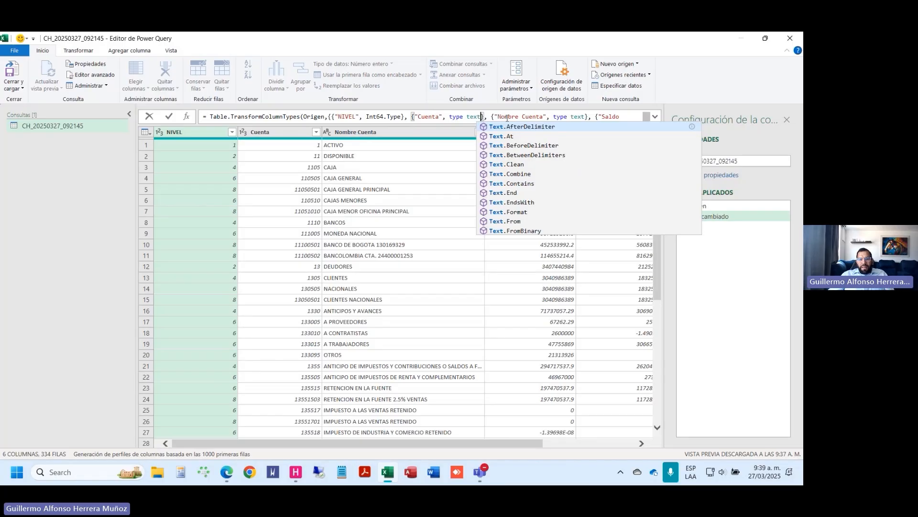
left_click(508, 117)
key("Return")
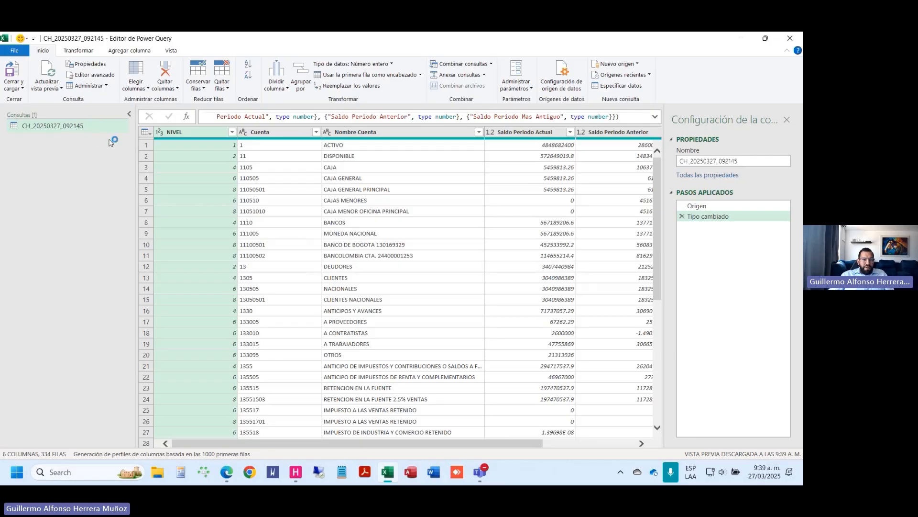
Step: Rename the trial balance query as BCE_FINAL
left_click(267, 223)
double_click(117, 127)
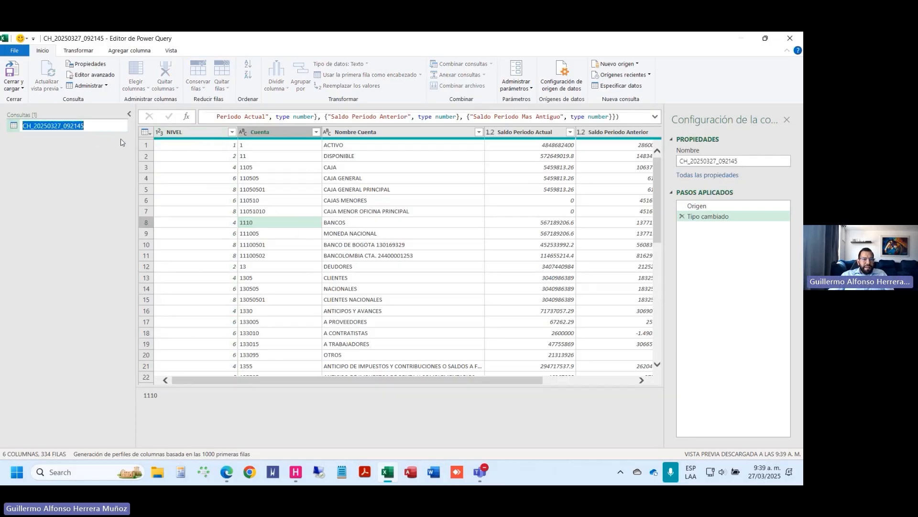
type("bce")
key("ctrl+a")
type("BC")
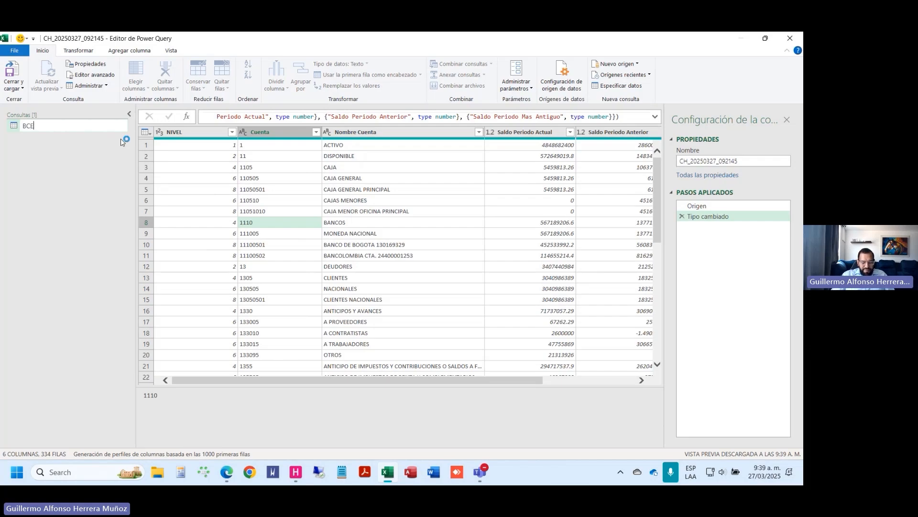
type("E_FINAL")
key("Return")
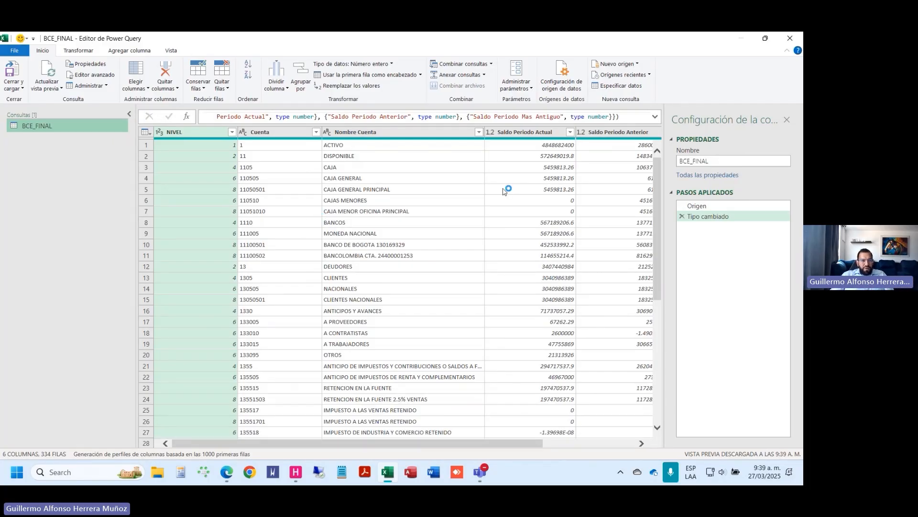
Step: Close the Power Query editor, load BCE_FINAL as a table on a new worksheet, and hide the queries and connections list
left_click(19, 52)
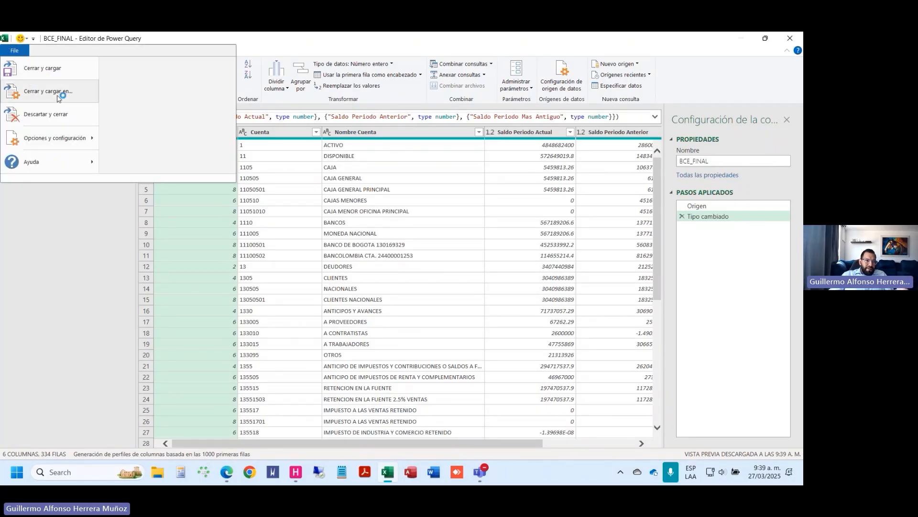
left_click(74, 93)
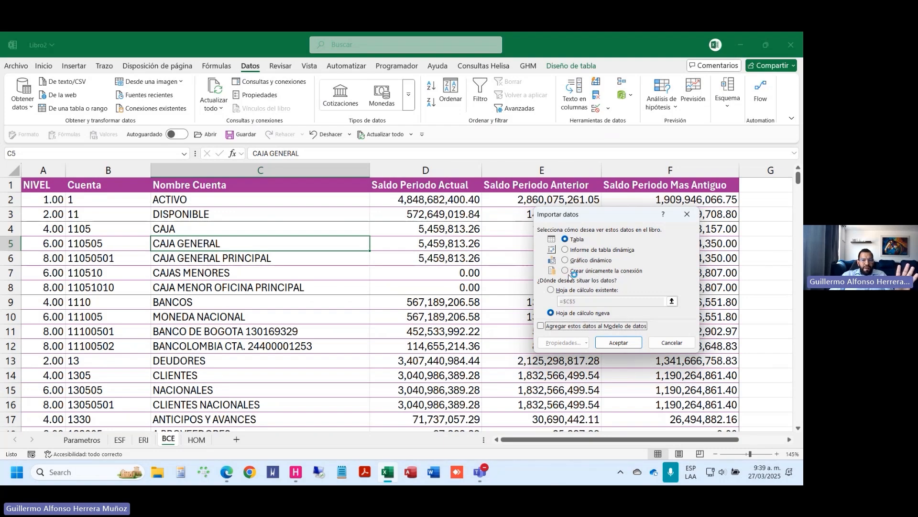
left_click(618, 342)
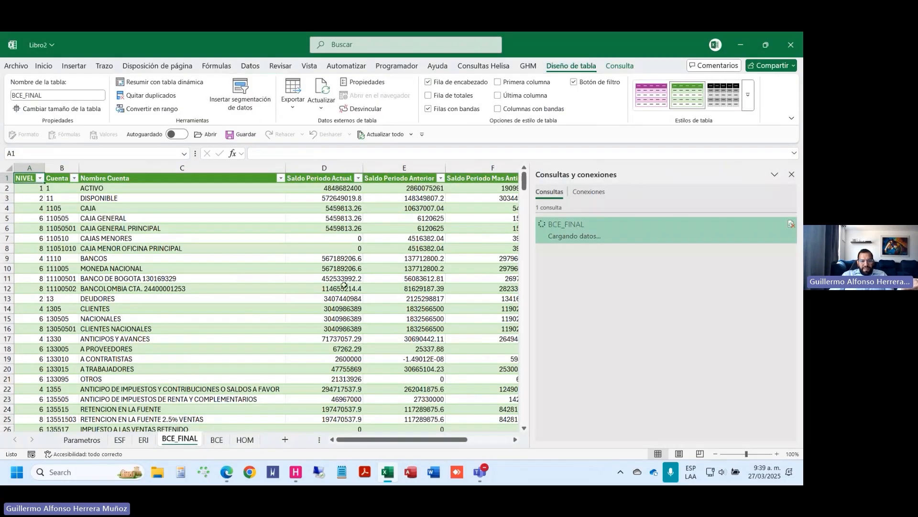
left_click(792, 174)
Step: Reorder the sheets so that HOM comes directly after BCE, followed by BCE_FINAL
left_click_drag(184, 439, 235, 445)
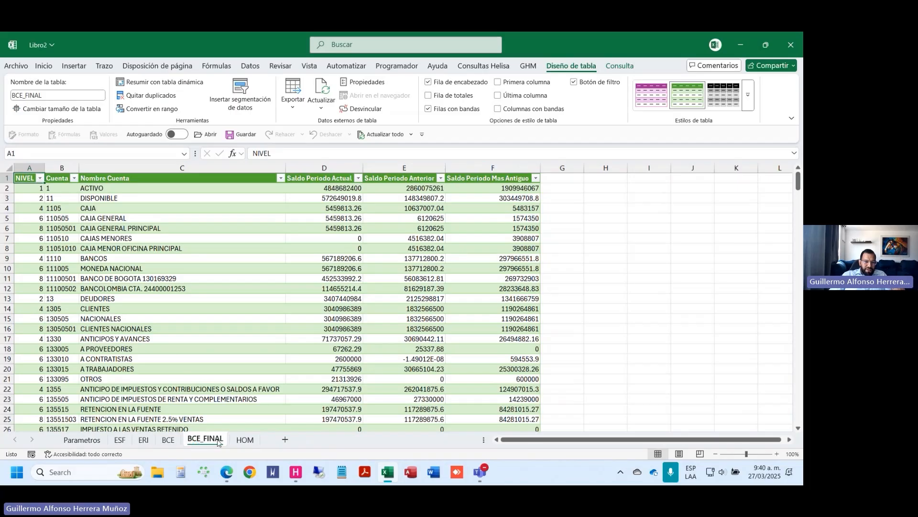
left_click(244, 440)
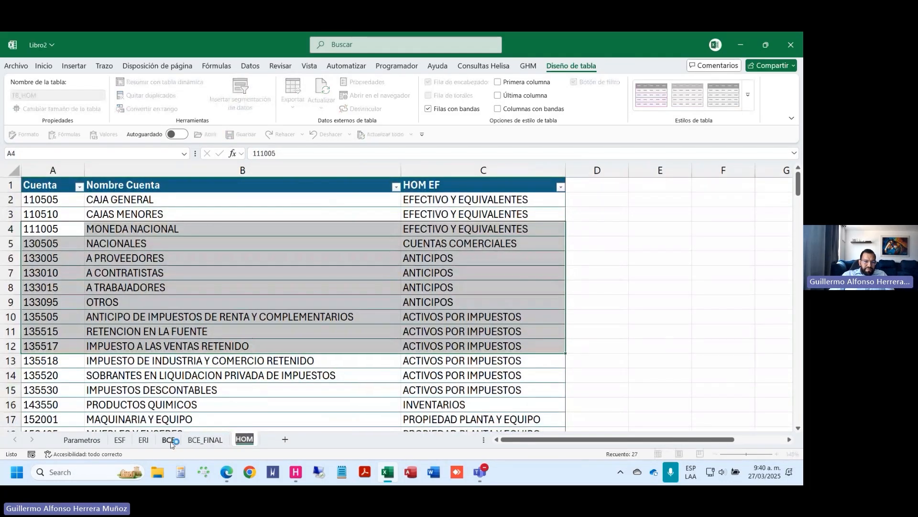
left_click(169, 439)
left_click_drag(239, 440, 173, 447)
Step: Group the BCE and HOM sheets and give their tabs a blue color
left_click(169, 439, "ctrl")
right_click(194, 439)
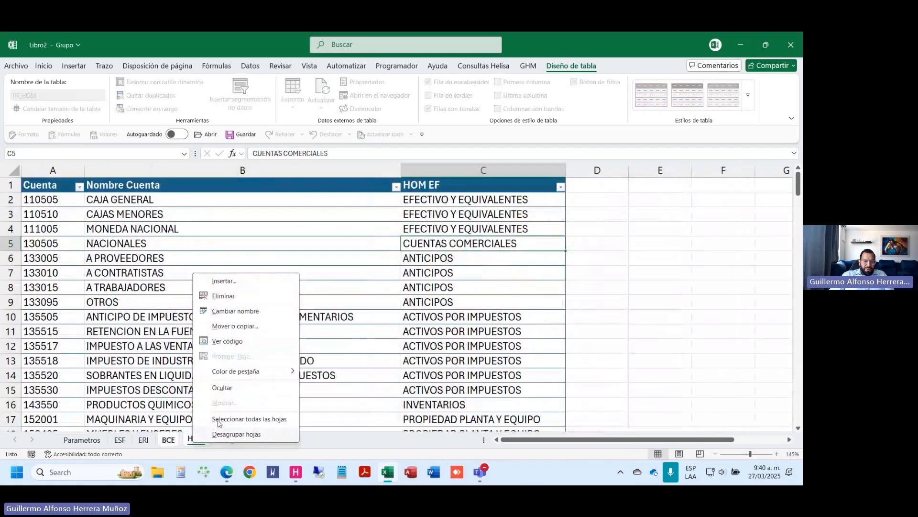
mouse_move(262, 378)
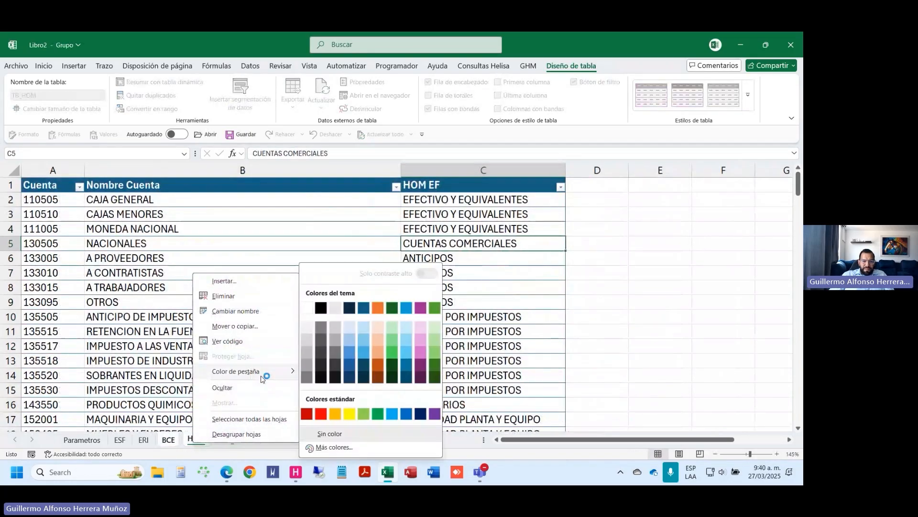
left_click(351, 354)
Step: Review the loaded BCE_FINAL data and the HOM EF classification column on the HOM sheet
left_click(233, 439)
left_click_drag(144, 238, 182, 268)
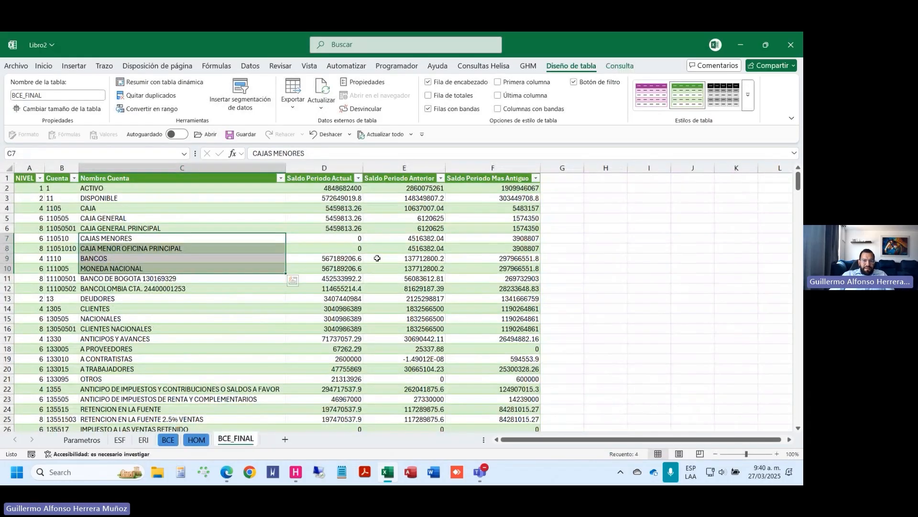
left_click(197, 439)
left_click_drag(120, 244, 478, 331)
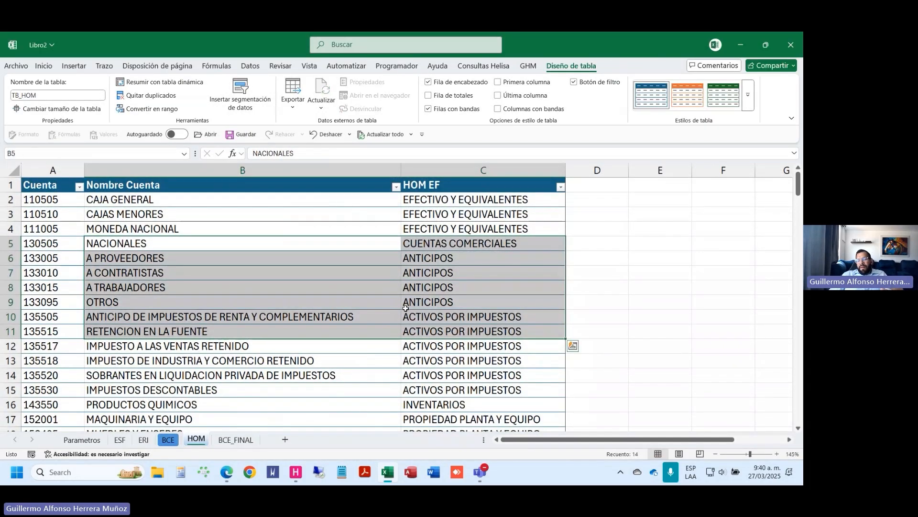
left_click(464, 170)
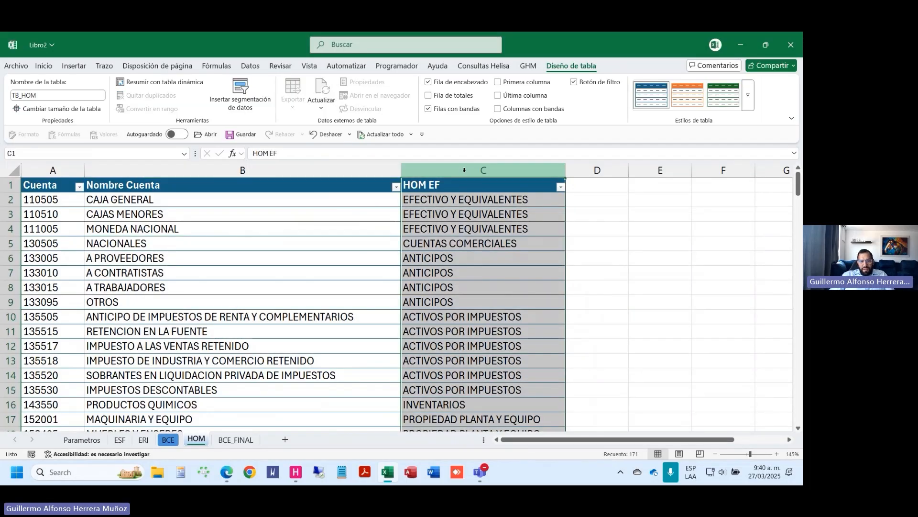
left_click(153, 276)
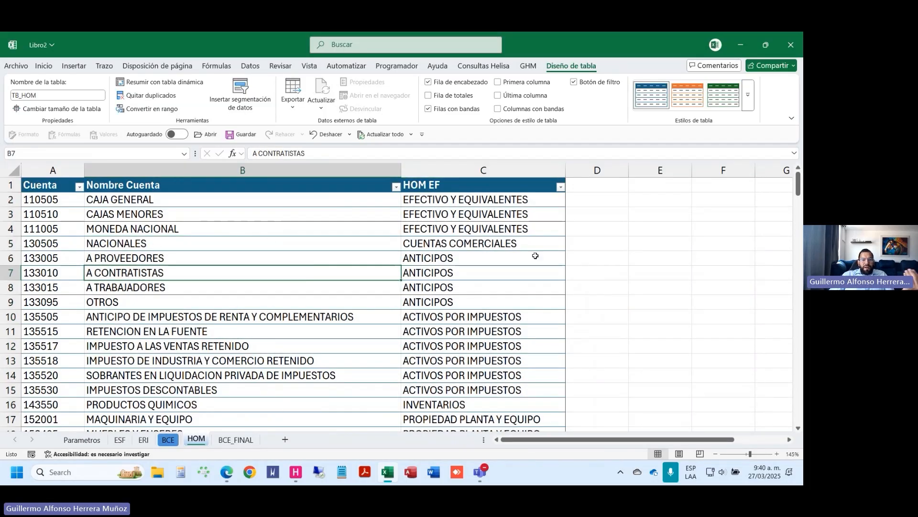
left_click(599, 260)
Step: Create a Power Query query from the TB_HOM table on the HOM sheet
left_click(137, 259)
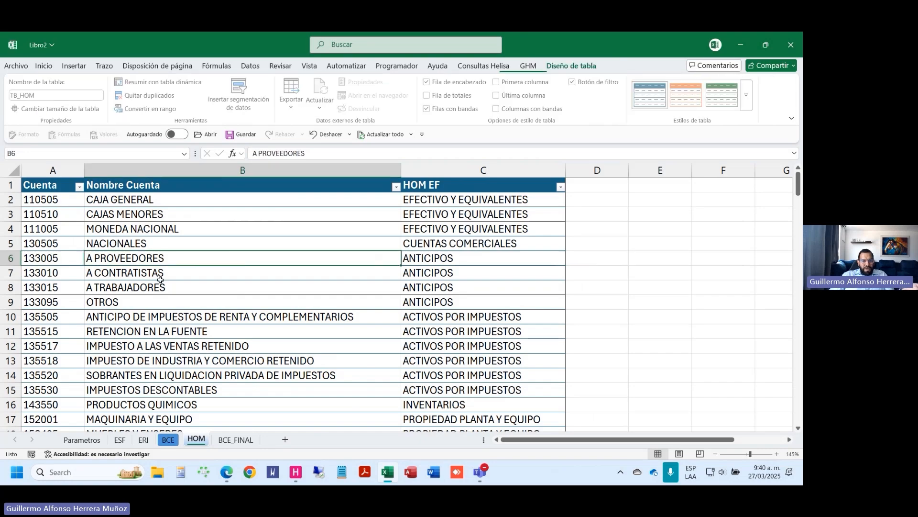
left_click(250, 66)
left_click(98, 109)
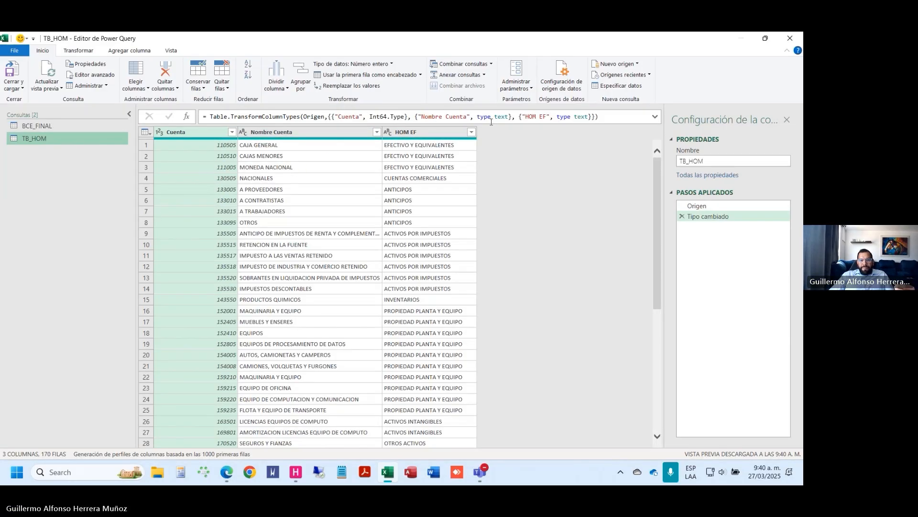
Step: Set the Cuenta column to type text in the formula of TB_HOM's Tipo cambiado step
left_click_drag(478, 115, 503, 115)
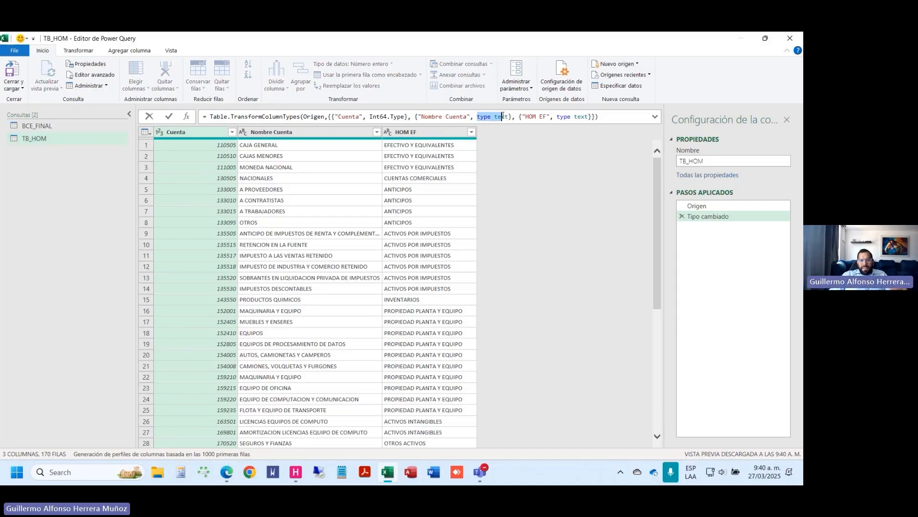
left_click_drag(369, 116, 405, 116)
type("type text")
key("Return")
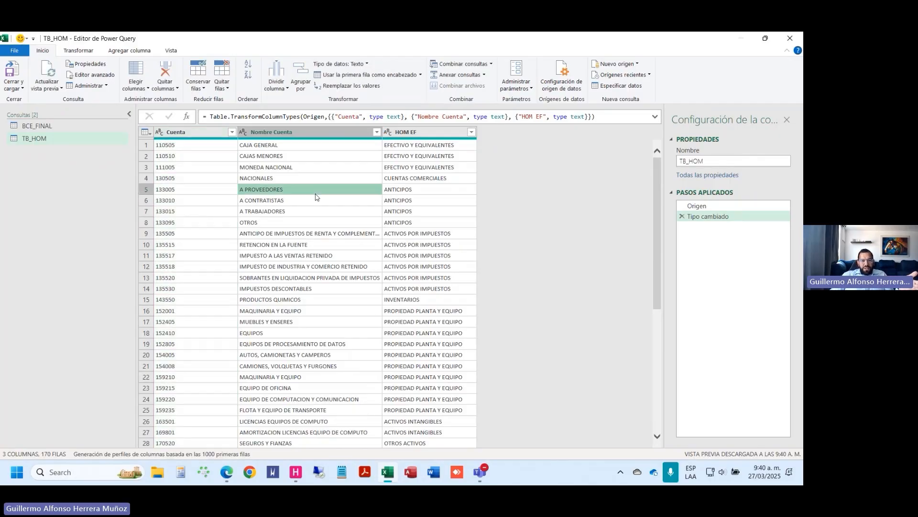
Step: Compare the columns of the BCE_FINAL and TB_HOM queries, including the shared Cuenta column and the period balances
left_click(211, 133)
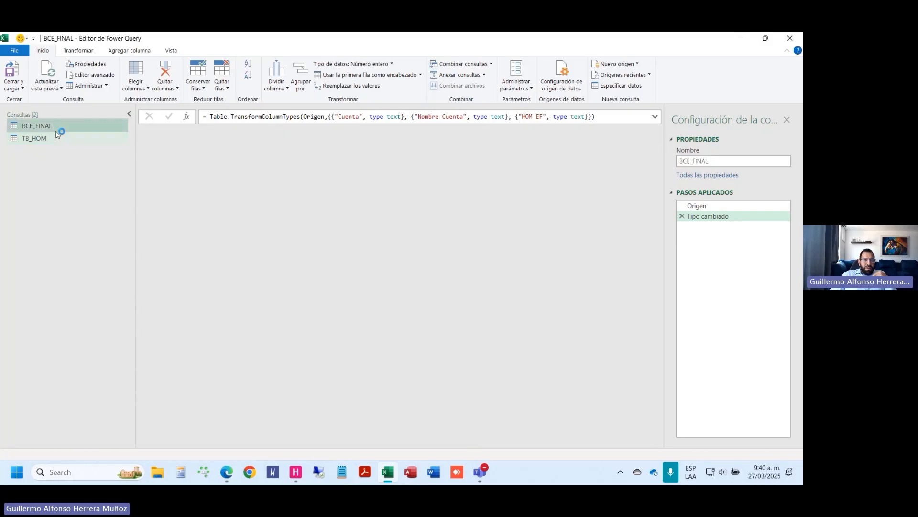
left_click(67, 127)
left_click(271, 136)
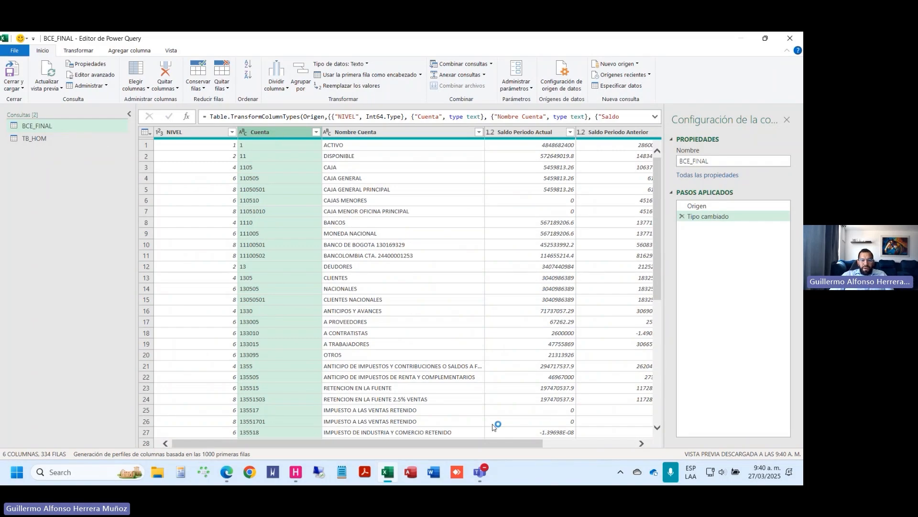
left_click_drag(497, 441, 590, 440)
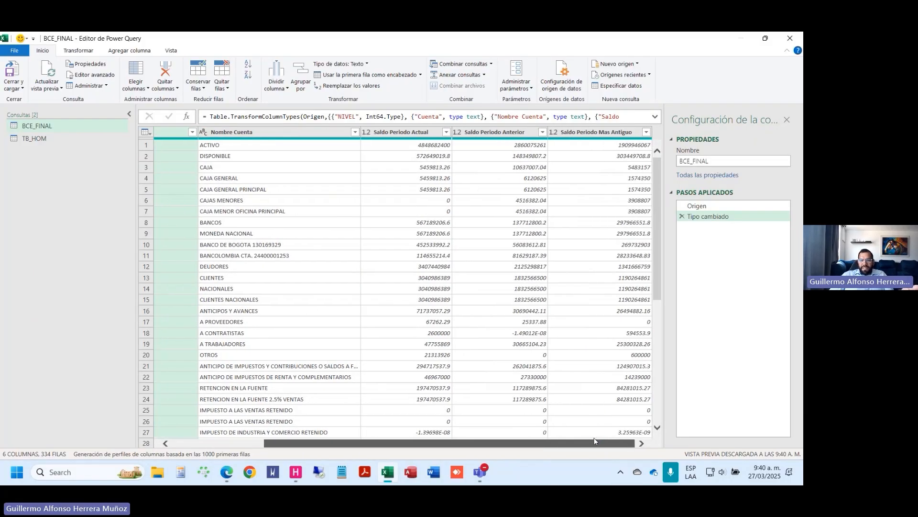
left_click_drag(595, 440, 502, 440)
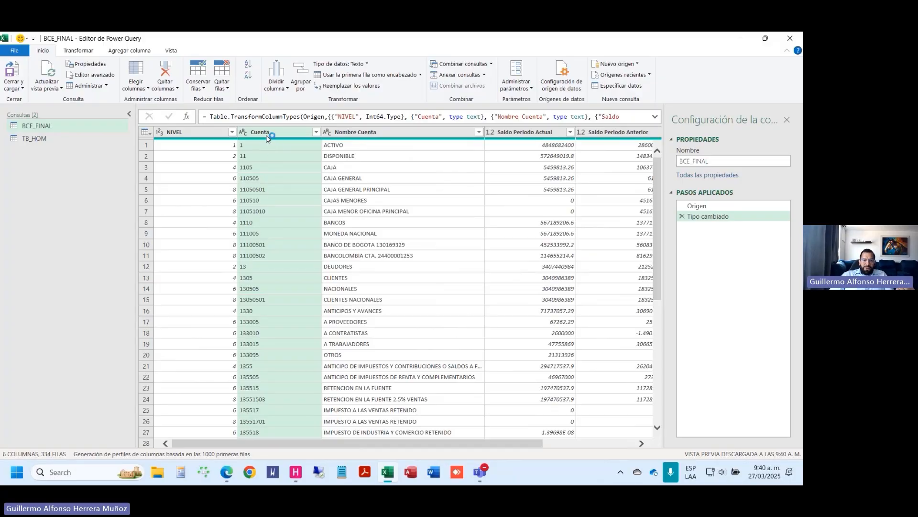
left_click(50, 139)
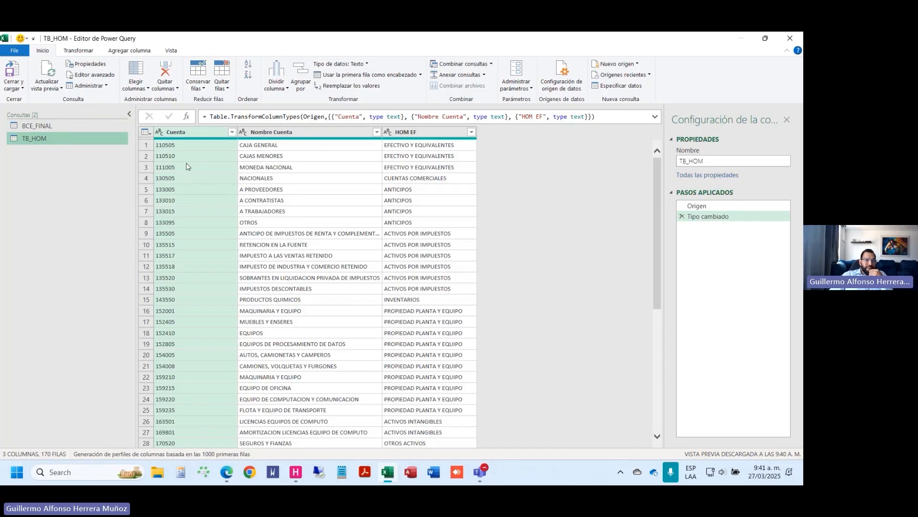
left_click(57, 127)
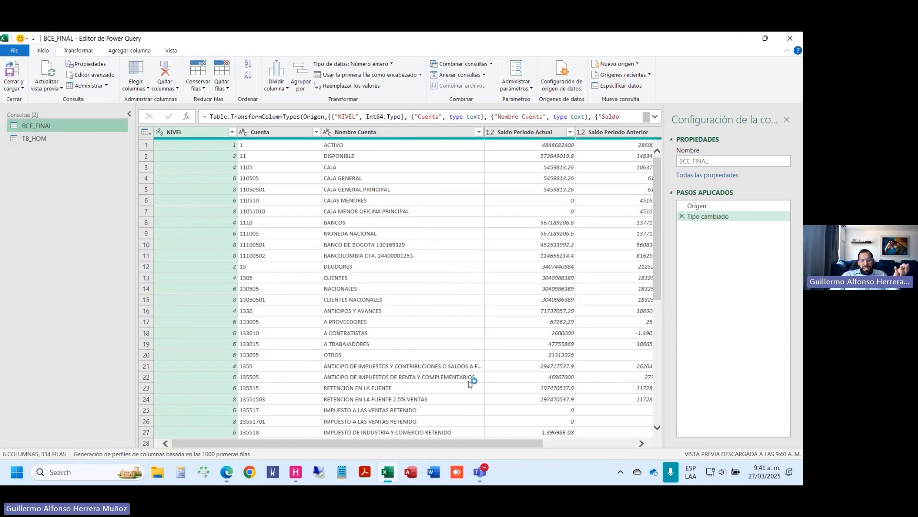
left_click_drag(497, 443, 589, 443)
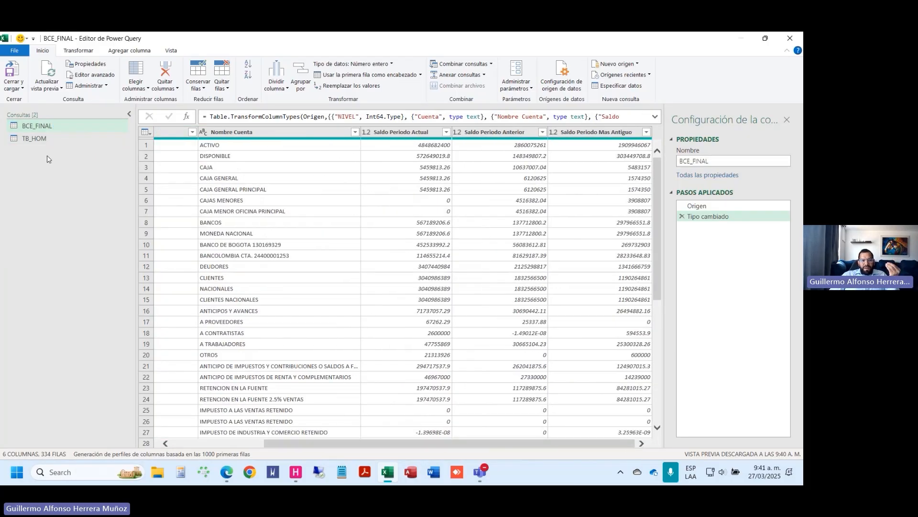
left_click(47, 139)
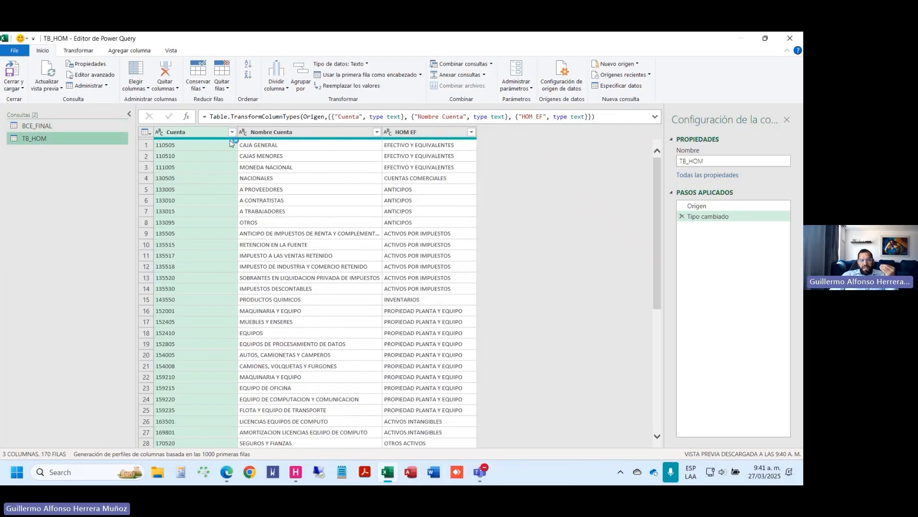
left_click(57, 126)
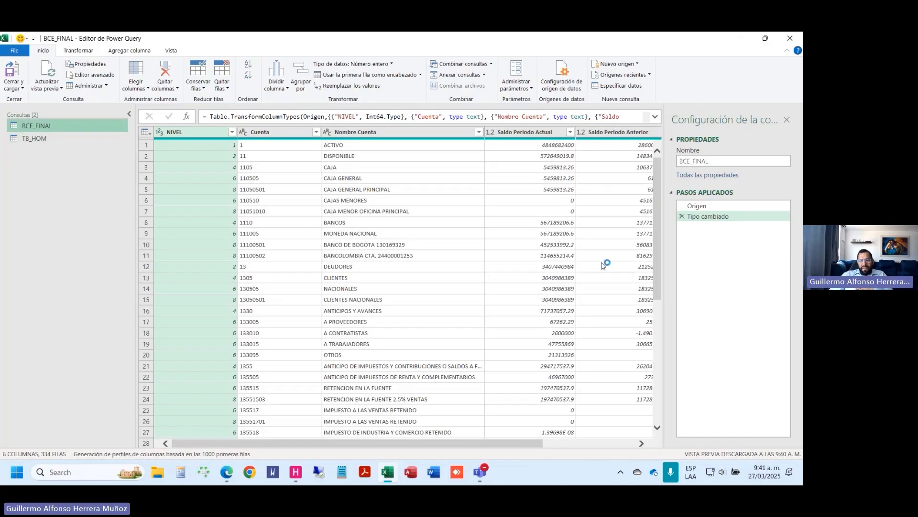
Step: Merge the BCE_FINAL query with TB_HOM, matching on the Cuenta column of both tables with a left outer join
left_click_drag(508, 444, 600, 445)
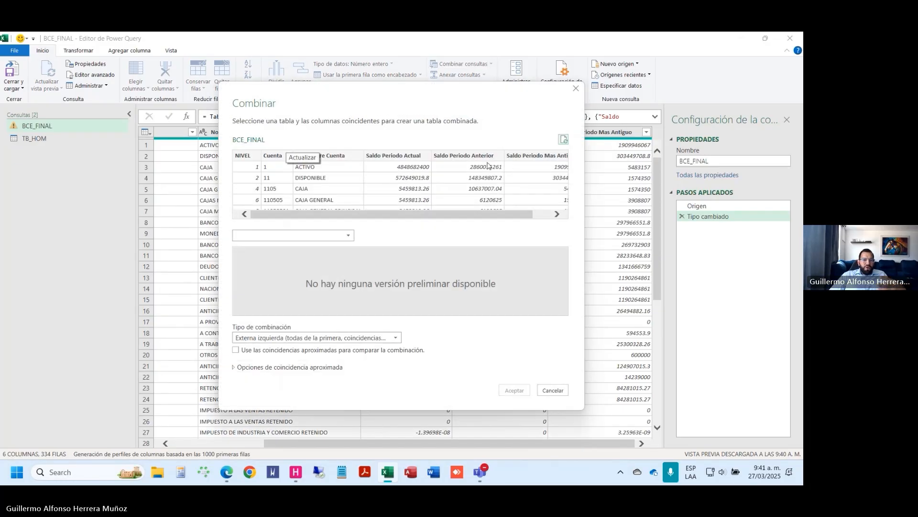
left_click(272, 156)
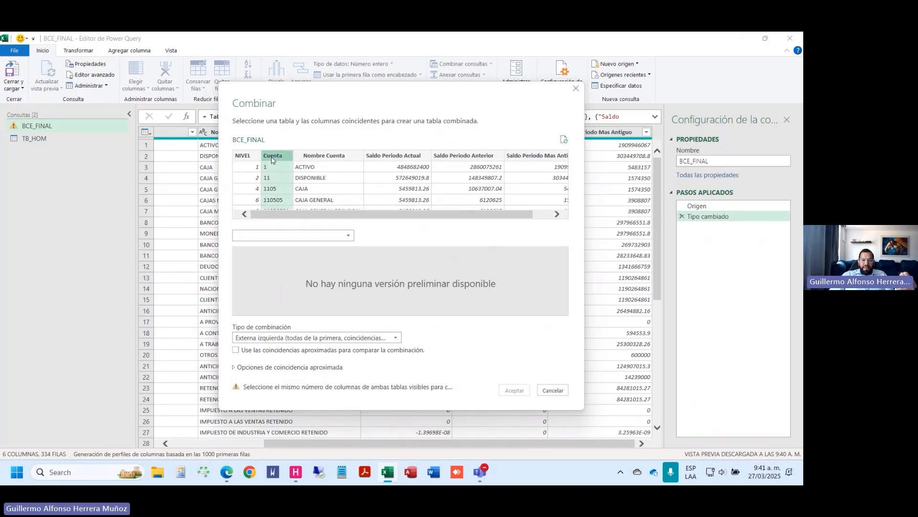
left_click(278, 236)
left_click(264, 256)
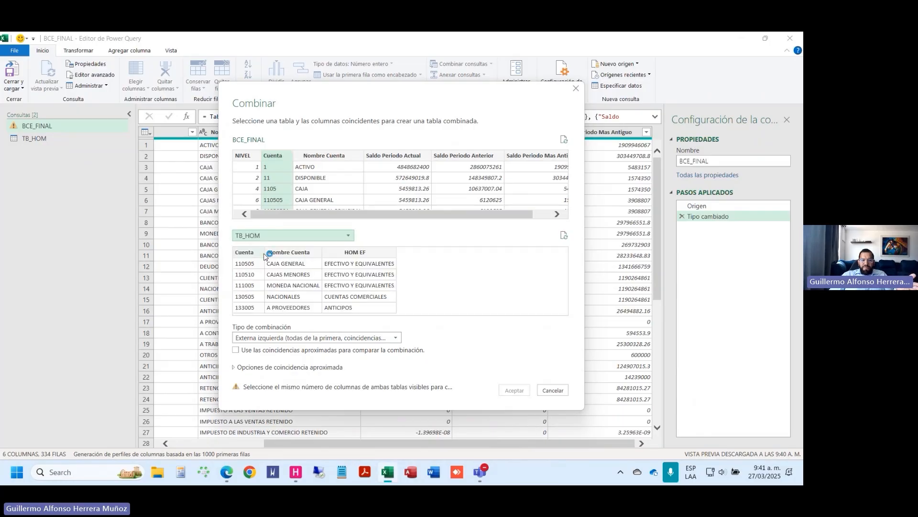
left_click(245, 252)
left_click(521, 393)
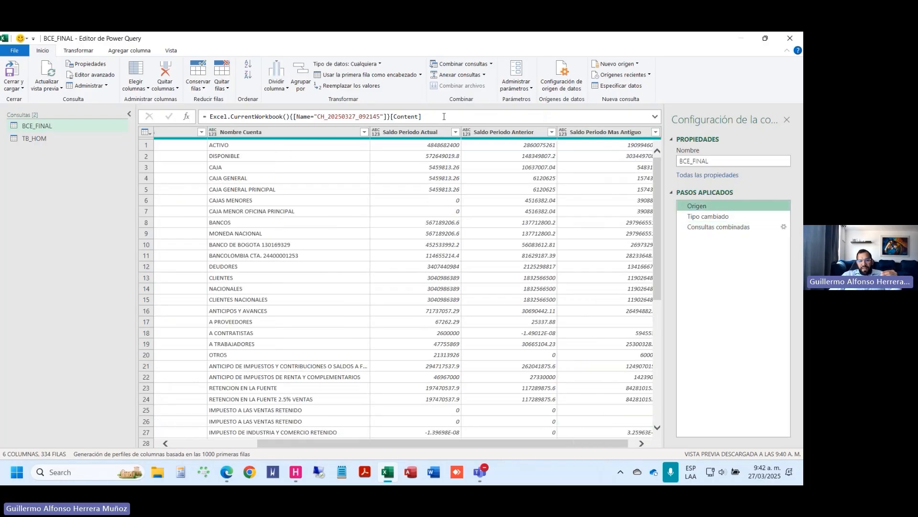
Step: Expand the merged TB_HOM column in the Consultas combinadas step to bring in only the HOM EF field
left_click(708, 216)
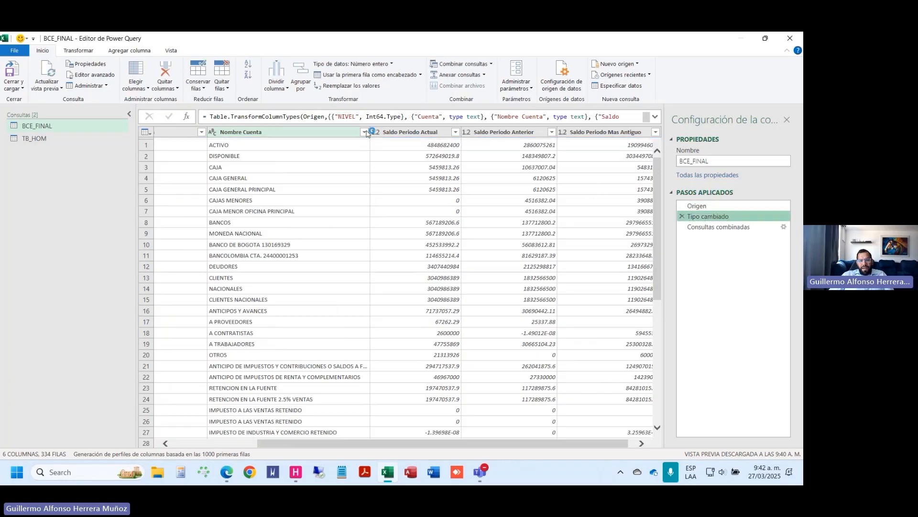
left_click_drag(353, 443, 266, 442)
left_click(750, 229)
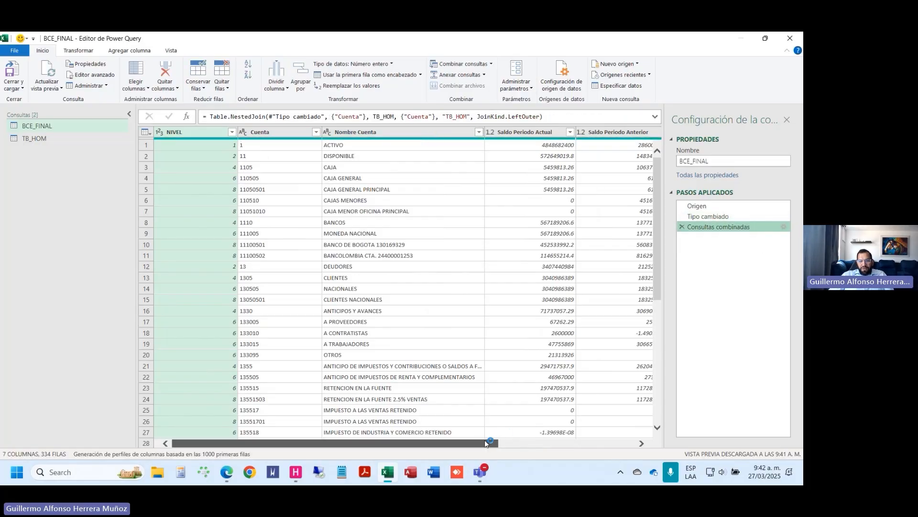
left_click_drag(485, 443, 621, 442)
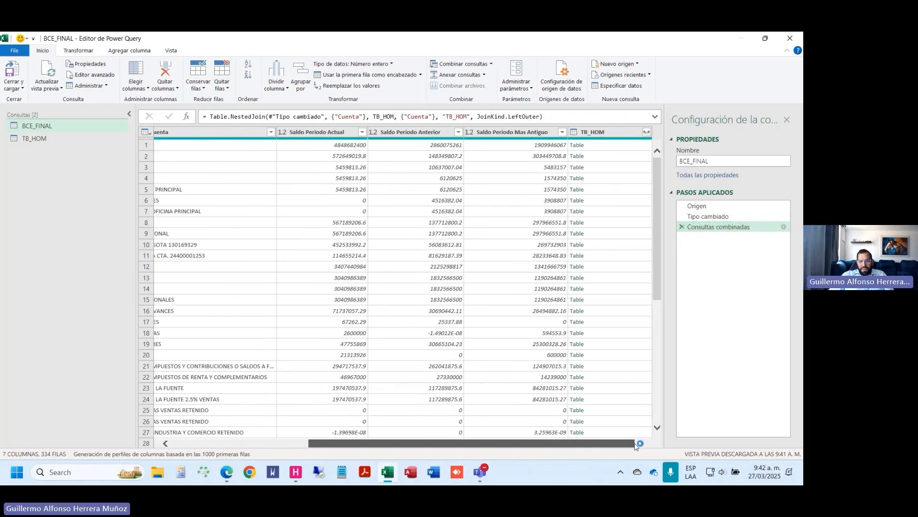
left_click(648, 134)
left_click(492, 184)
left_click(493, 195)
left_click(593, 256)
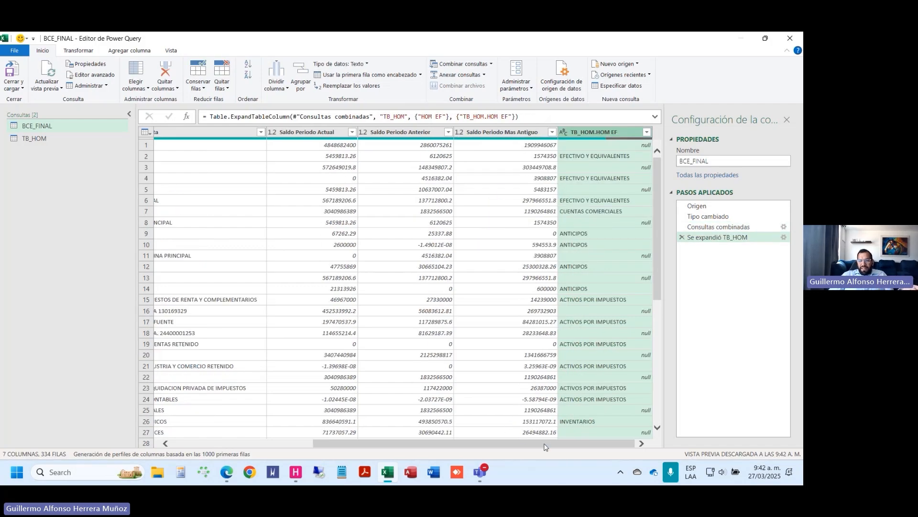
Step: Filter the NIVEL column of BCE_FINAL to keep only level 6 rows
left_click_drag(535, 444, 393, 444)
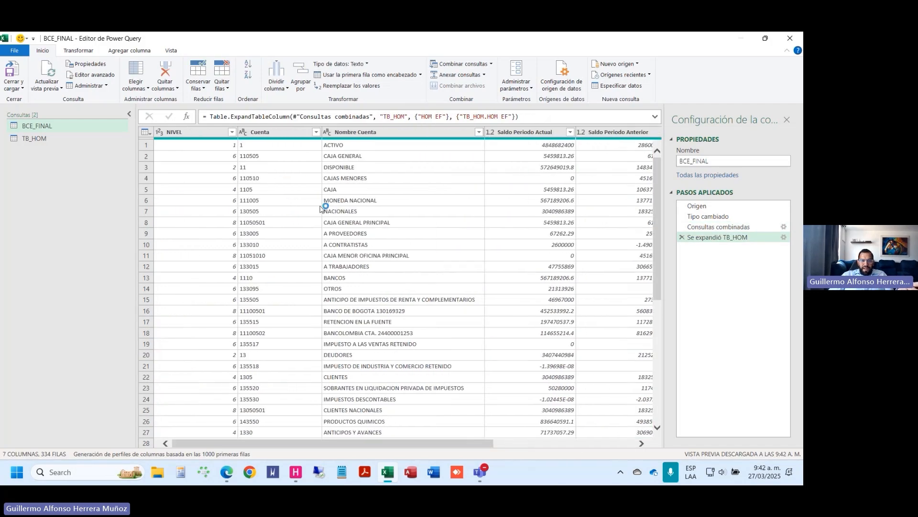
left_click_drag(460, 444, 603, 444)
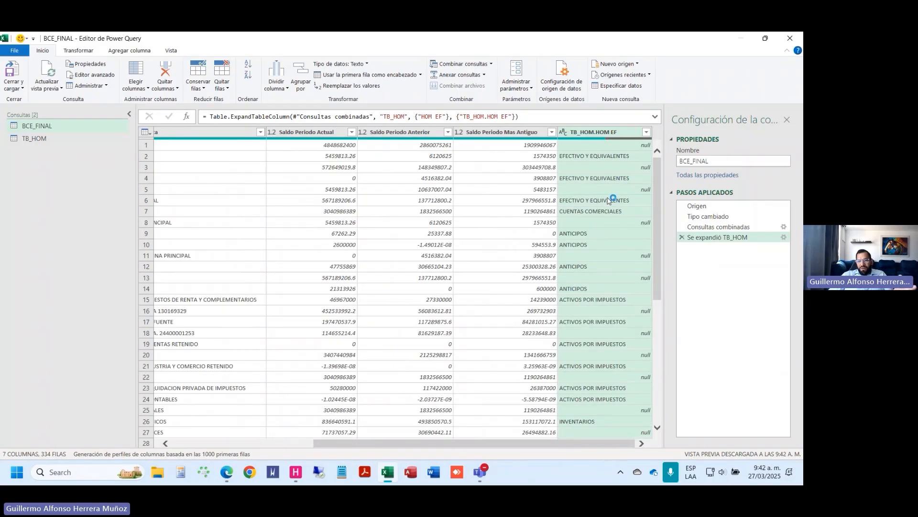
left_click_drag(447, 444, 296, 443)
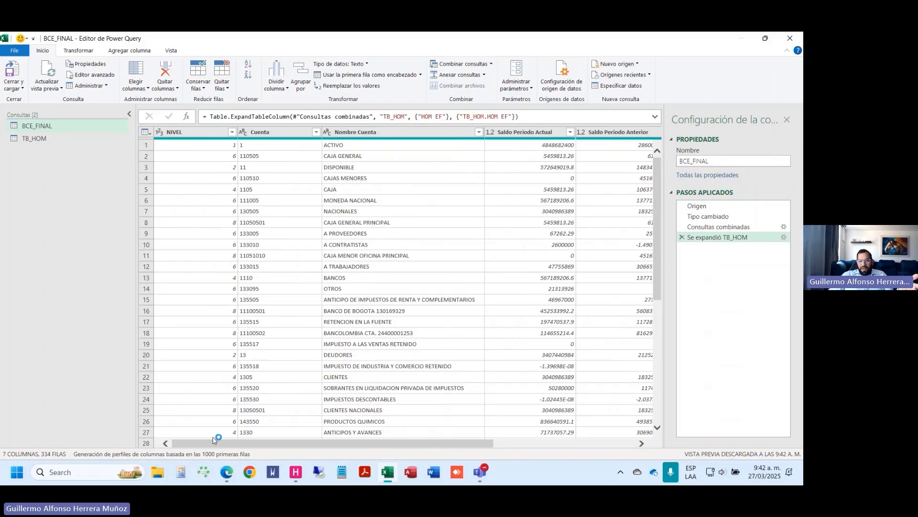
left_click(232, 134)
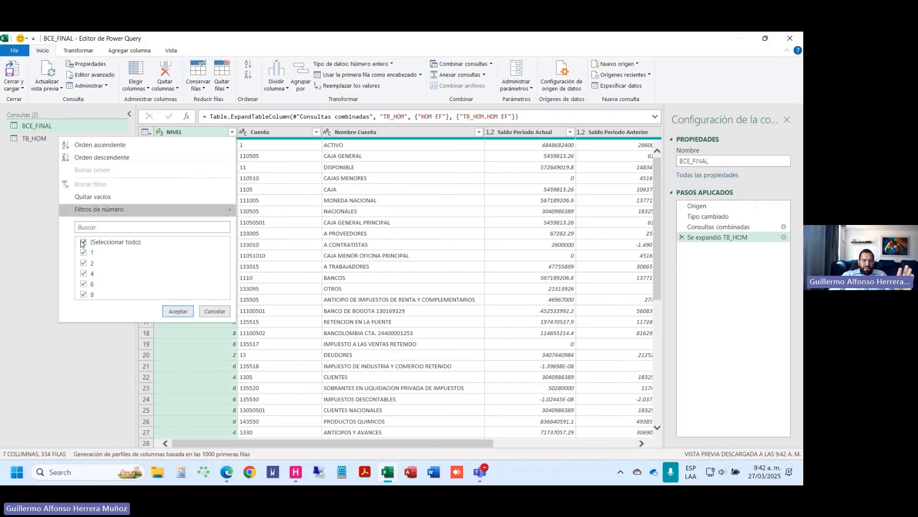
left_click(84, 243)
left_click(84, 286)
left_click(178, 311)
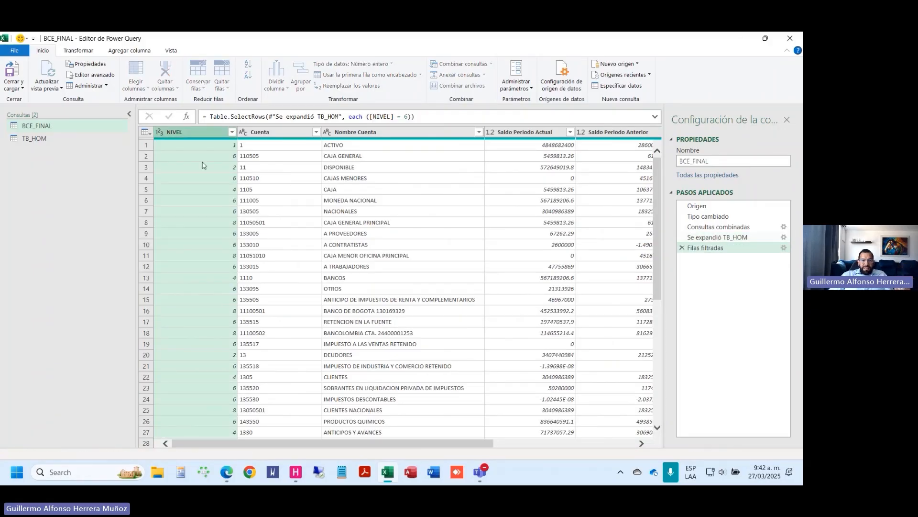
Step: Go through BCE_FINAL's applied steps from Origen to Filas filtradas, and close the Power Query editor keeping the changes
left_click(727, 206)
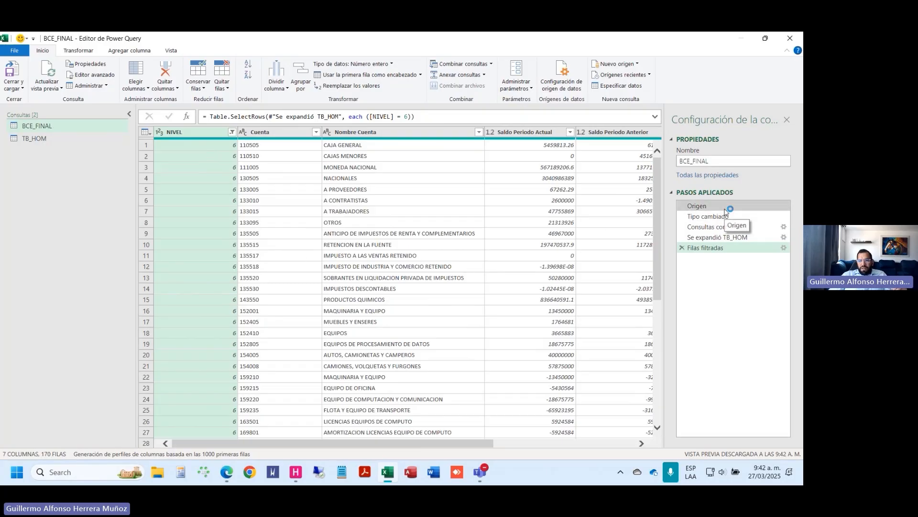
left_click(718, 216)
left_click(717, 226)
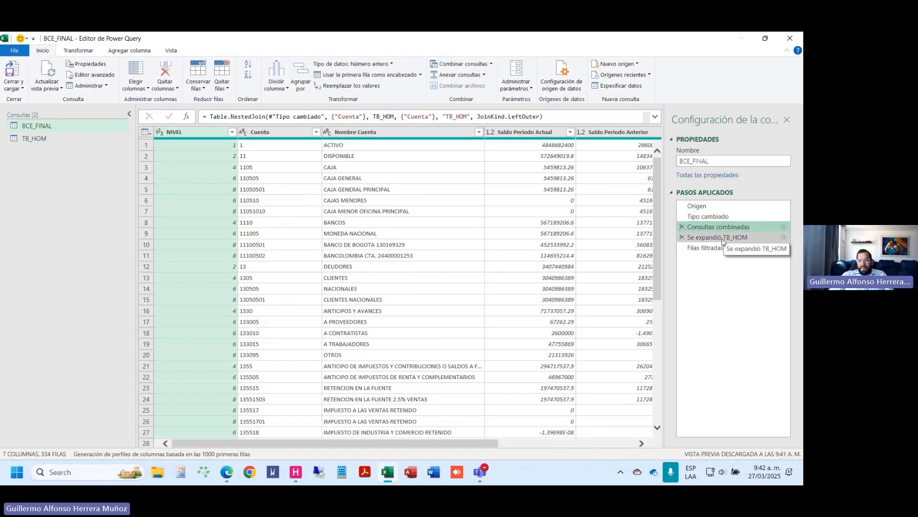
left_click(717, 237)
left_click(717, 247)
left_click(790, 38)
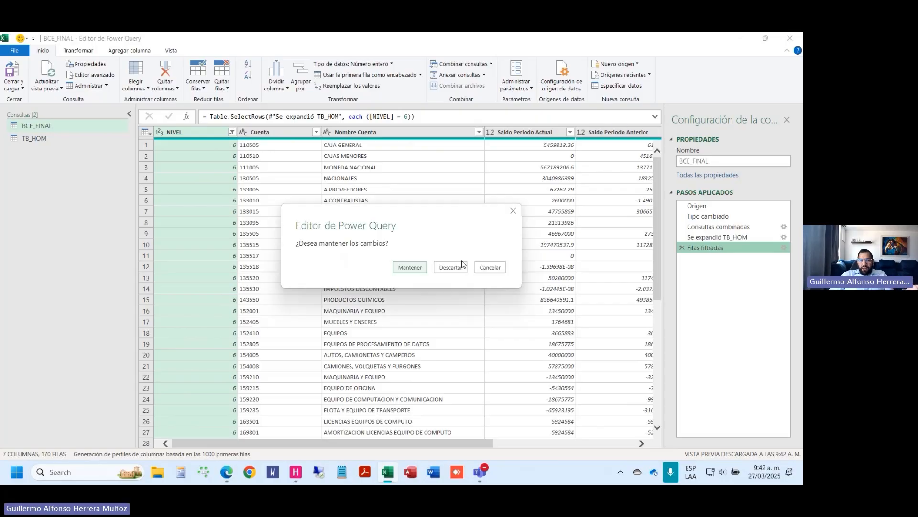
left_click(410, 267)
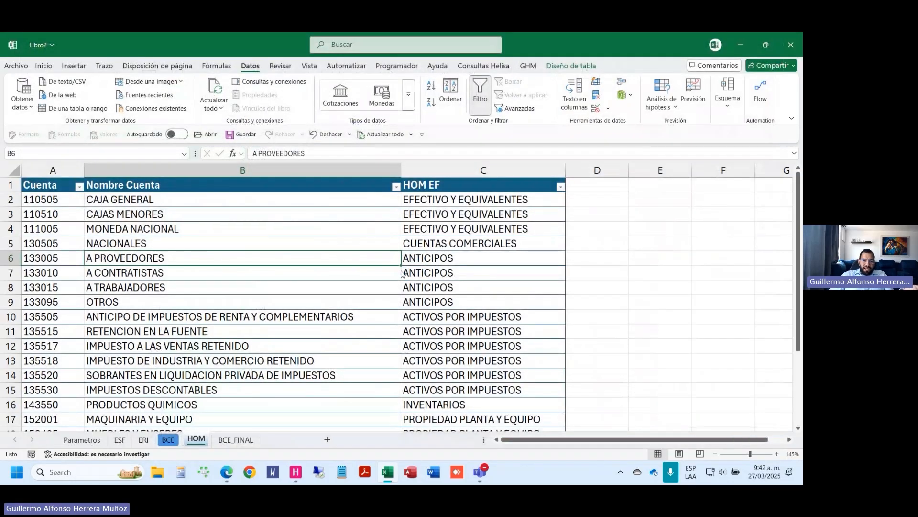
Step: Delete the sheet created for the TB_HOM query, and show the BCE_FINAL sheet without the queries and connections pane
right_click(211, 444)
left_click(239, 291)
left_click(381, 280)
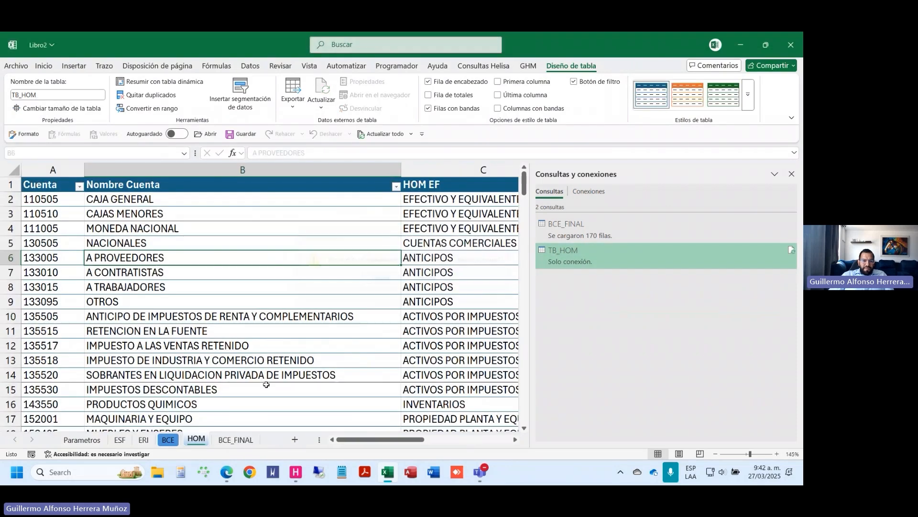
left_click(236, 439)
left_click(792, 174)
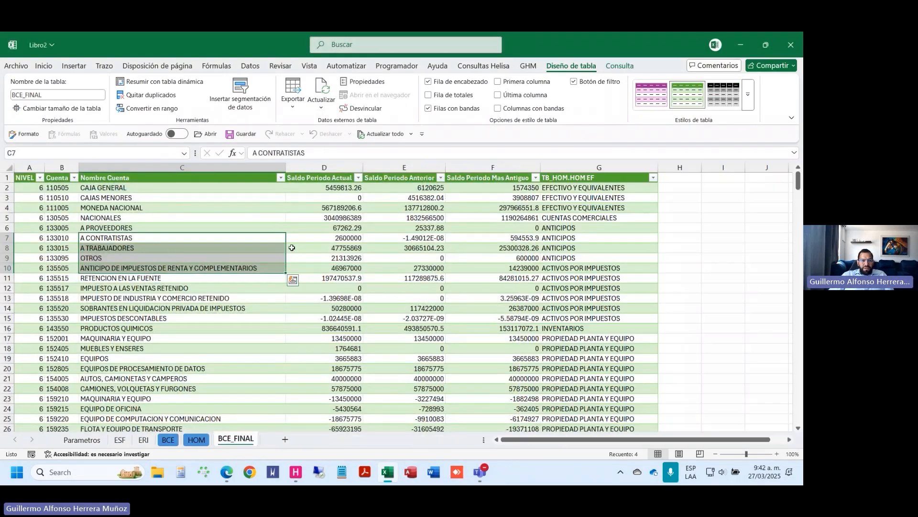
Step: Examine the loaded account columns and the merged TB_HOM.HOM EF classification throughout the BCE_FINAL table
left_click_drag(28, 186, 492, 348)
left_click(577, 168)
left_click_drag(577, 191, 583, 293)
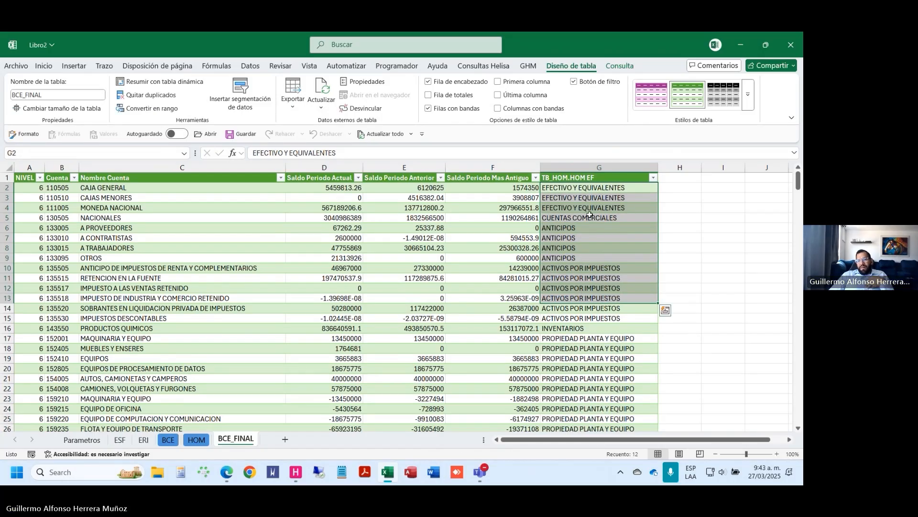
scroll(578, 313, "down", 20)
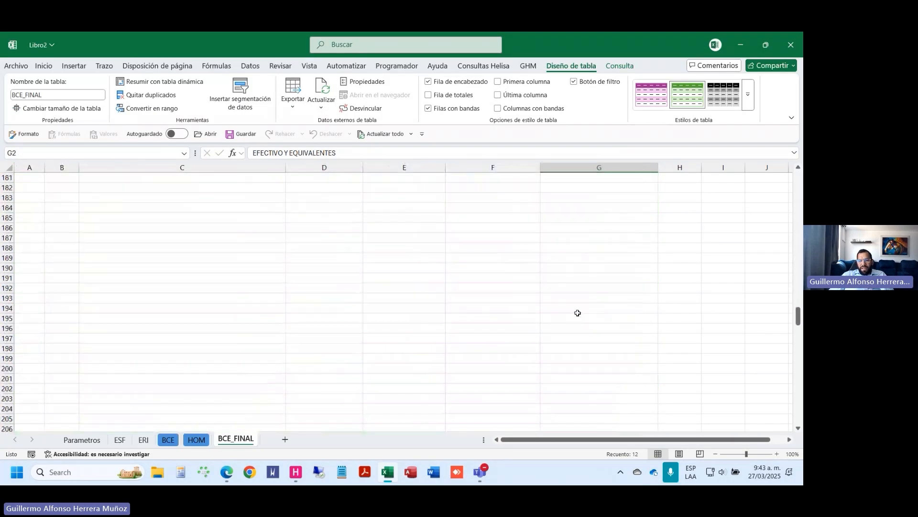
scroll(577, 313, "up", 20)
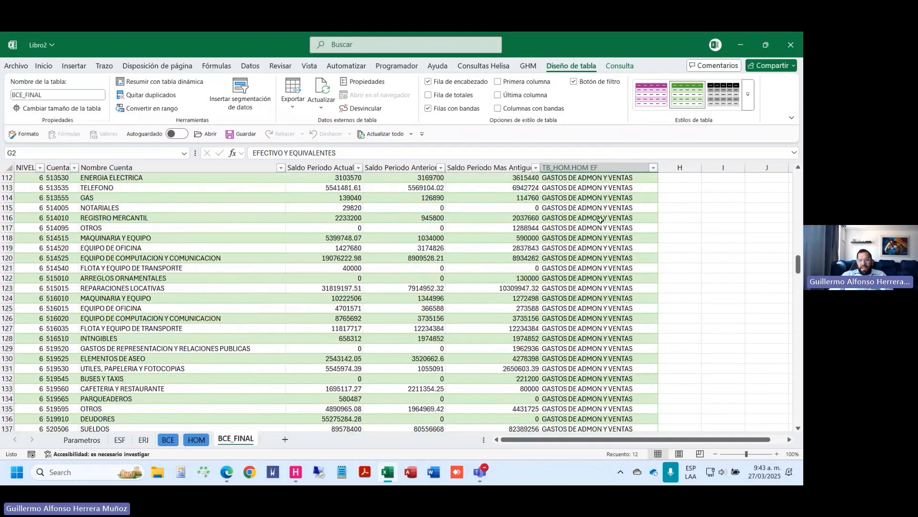
left_click(600, 218)
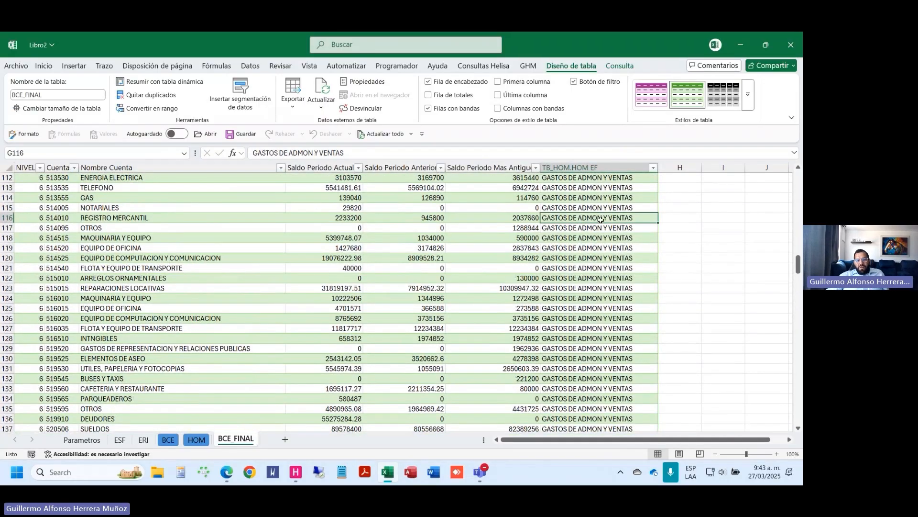
key("ctrl+Up")
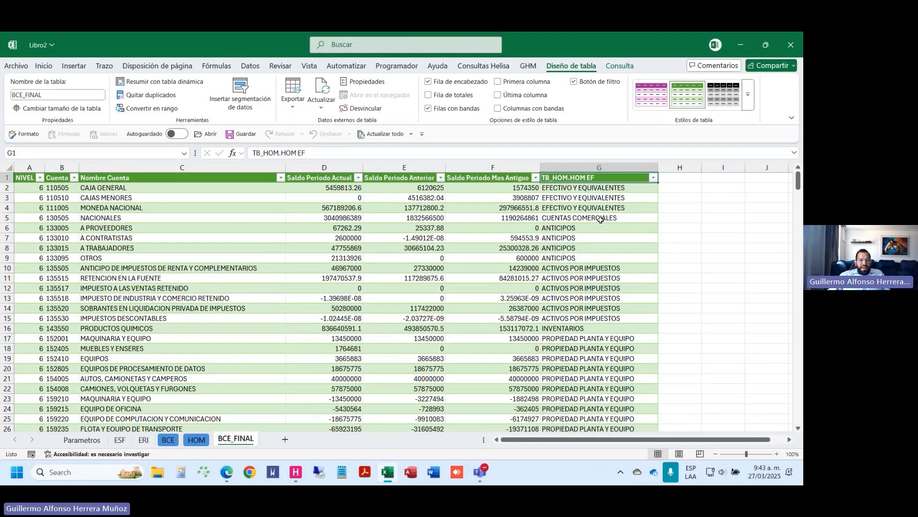
Step: Compare the TB_HOM.HOM EF categories on the BCE_FINAL sheet with the line items on the ESF sheet
key("ctrl+Page_Up")
key("ctrl+Page_Up")
key("ctrl+Page_Up")
key("ctrl+Page_Up")
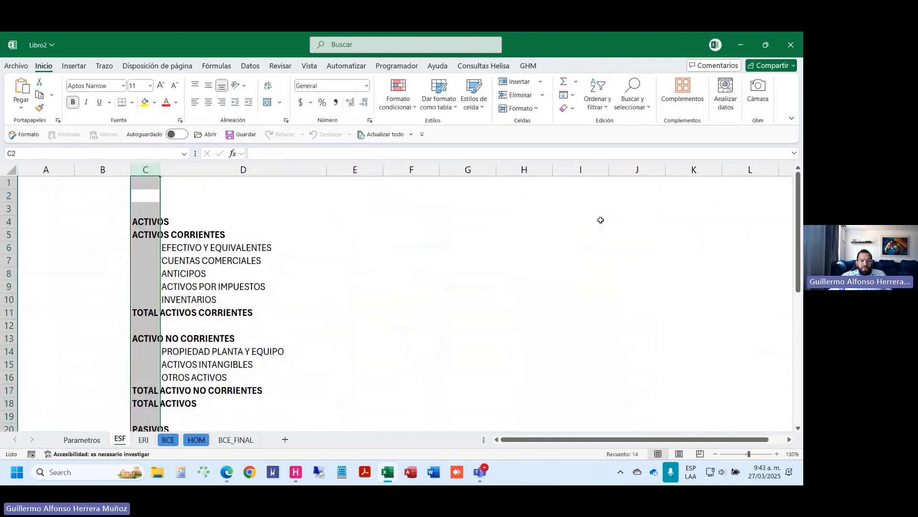
key("ctrl+Page_Down")
key("ctrl+Page_Down")
key("ctrl+Page_Down")
key("ctrl+Page_Down")
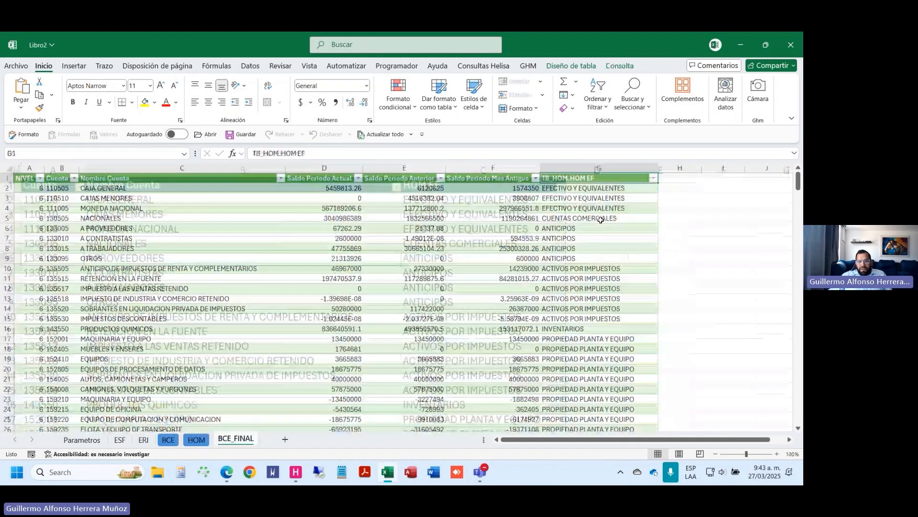
key("ctrl+shift+Down")
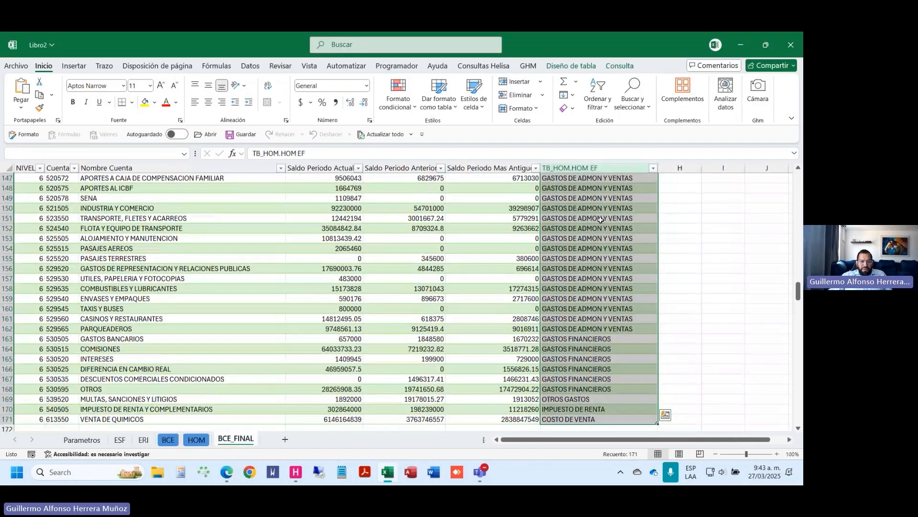
key("ctrl+Page_Up")
key("ctrl+Page_Up")
key("ctrl+Page_Up")
key("ctrl+Page_Up")
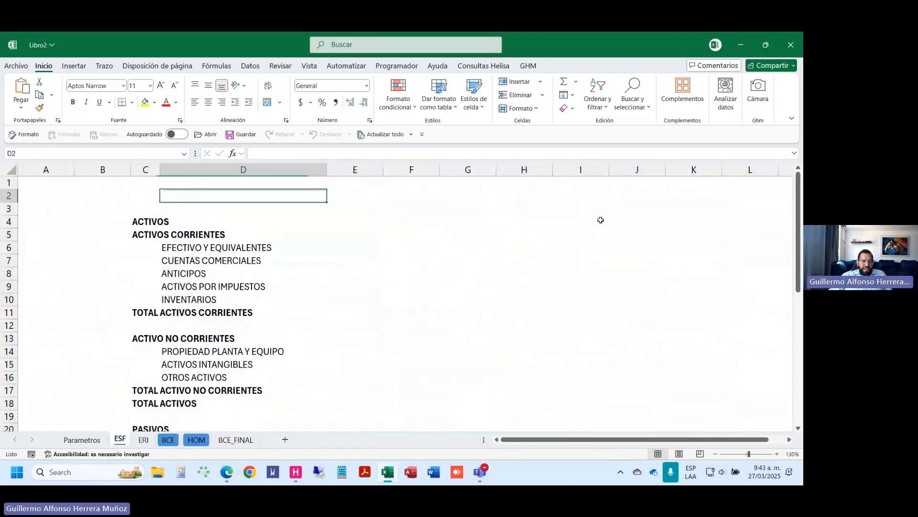
key("ctrl+space")
Step: Examine the income statement line items in columns C and D of the ERI sheet and the empty columns beside them
key("ctrl+Page_Down")
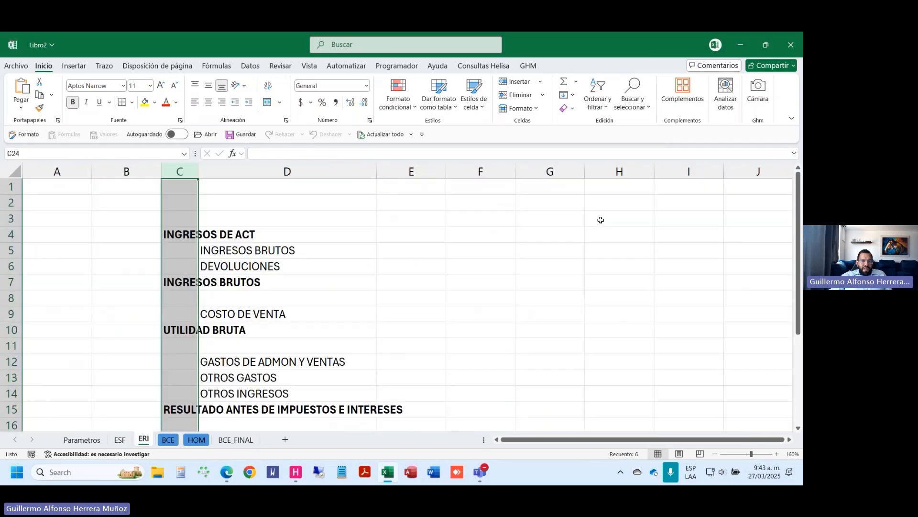
key("Right")
key("ctrl+space")
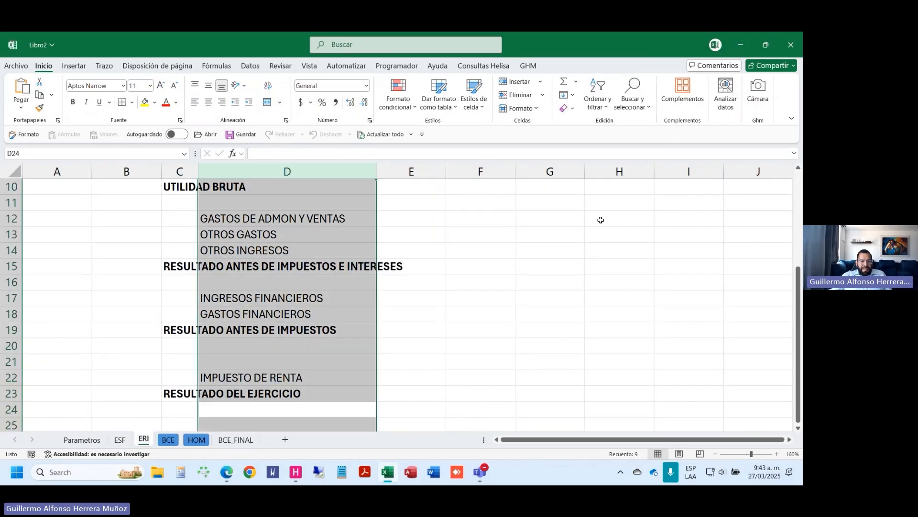
scroll(609, 223, "up", 3)
left_click(401, 212)
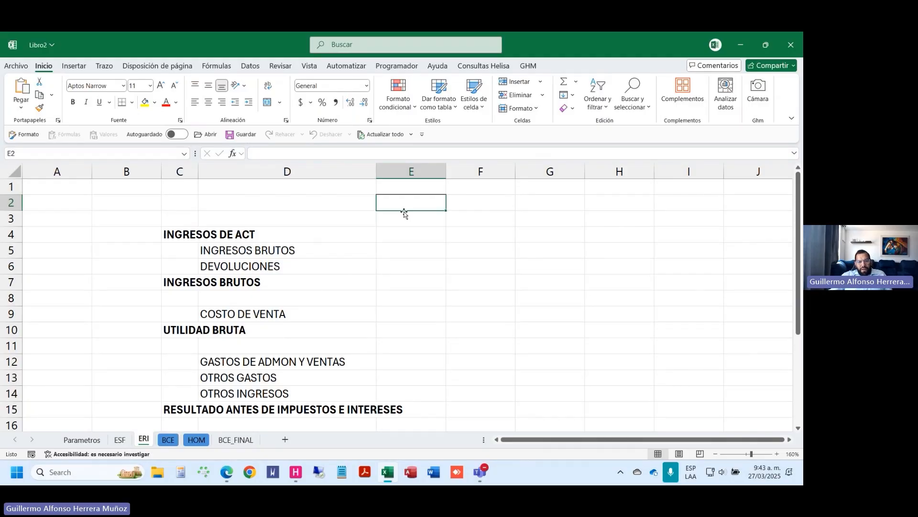
key("Right")
key("Right")
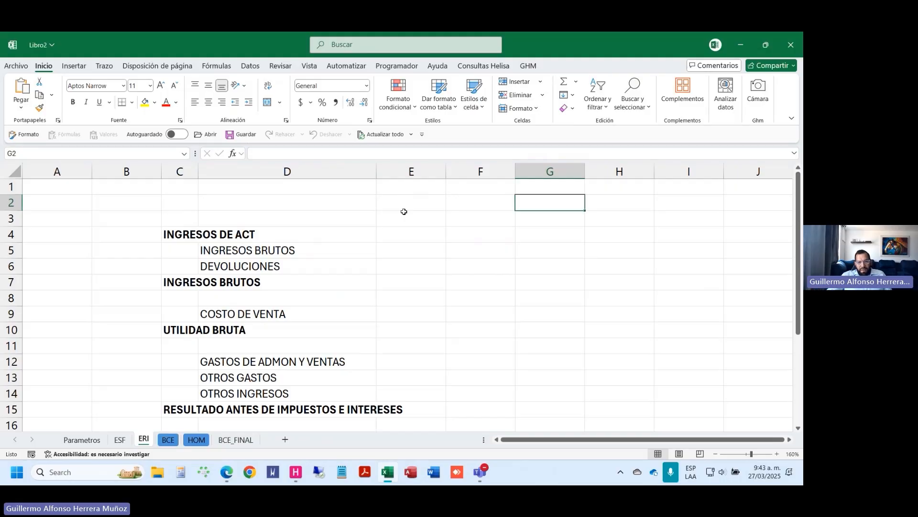
key("Right")
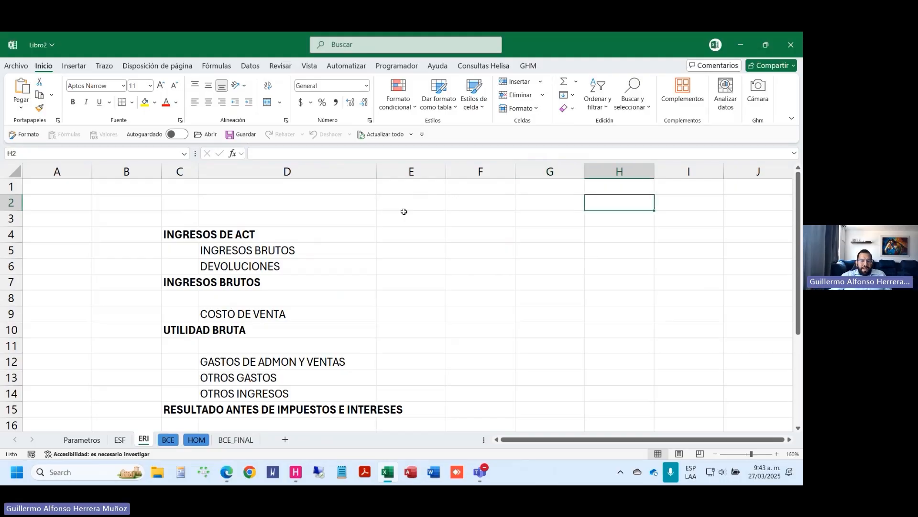
Step: Check the full extent of the BCE_FINAL table, and select cell E4 beside the ACTIVOS heading on the ESF sheet
key("ctrl+Page_Down")
key("ctrl+Page_Down")
key("ctrl+Page_Down")
key("ctrl+shift+Left")
key("ctrl+shift+Down")
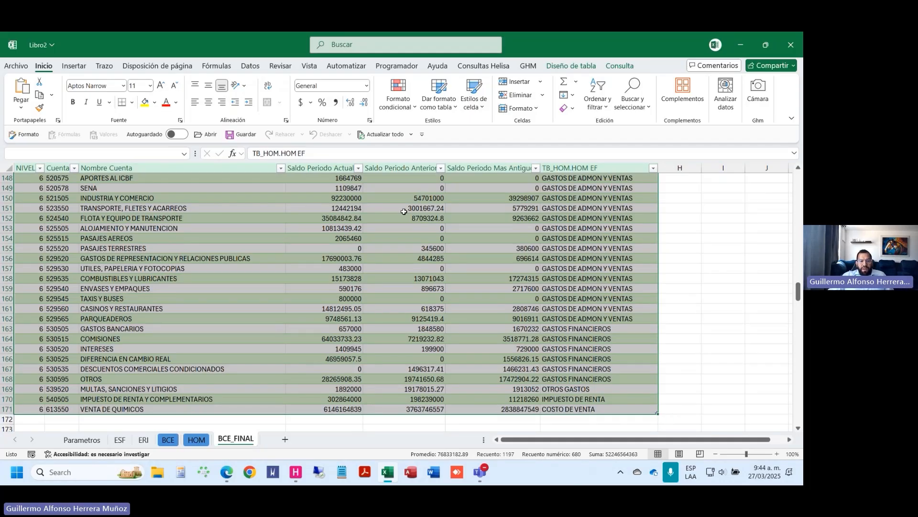
key("ctrl+Page_Up")
key("ctrl+Page_Up")
key("ctrl+Page_Up")
key("ctrl+Page_Up")
left_click(379, 221)
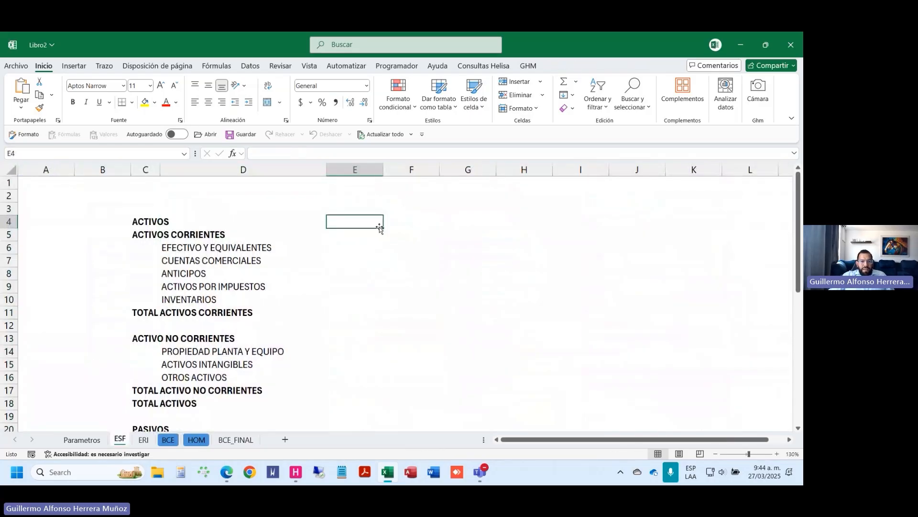
Step: Begin a SUMAR.SI formula in E6 of the ESF sheet, with BCE_FINAL's whole TB_HOM.HOM EF column as the range
key("Down")
key("Down")
type("+")
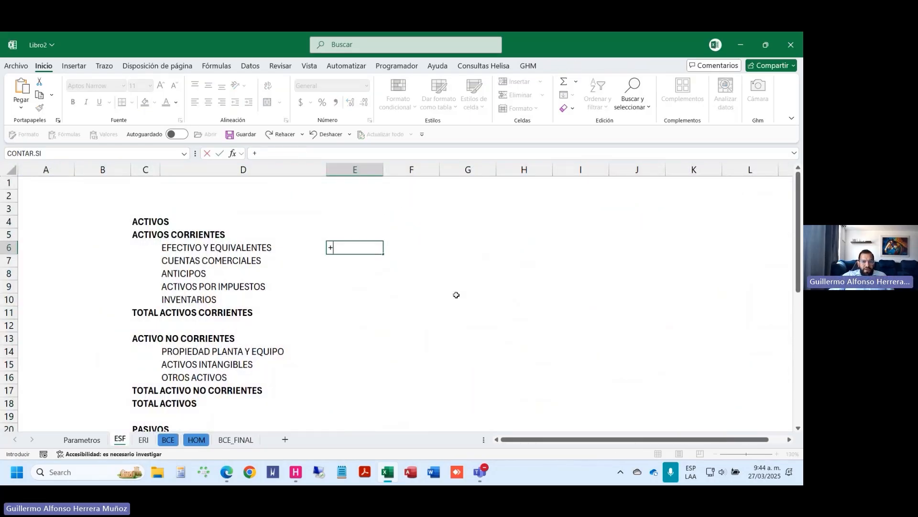
type("SUMAR")
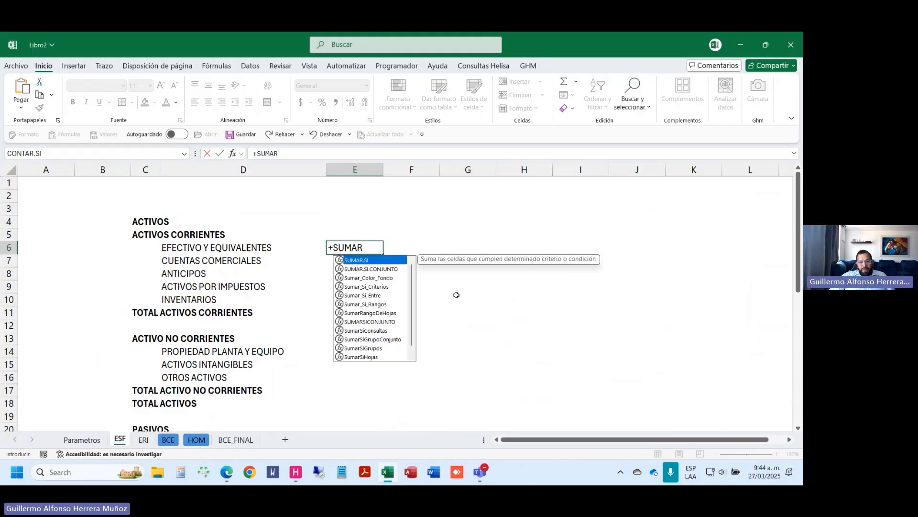
key("Tab")
key("ctrl+Page_Down")
key("ctrl+Page_Down")
key("ctrl+Page_Down")
key("ctrl+Page_Down")
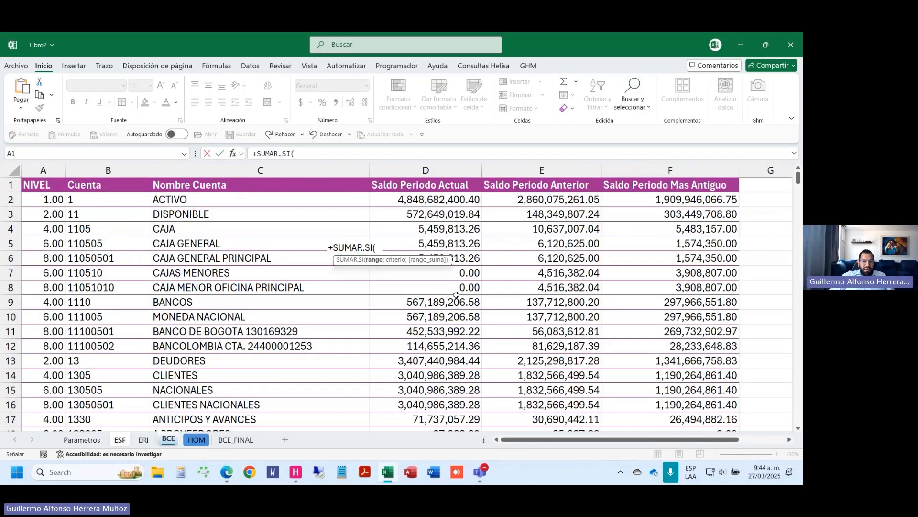
key("ctrl+Right")
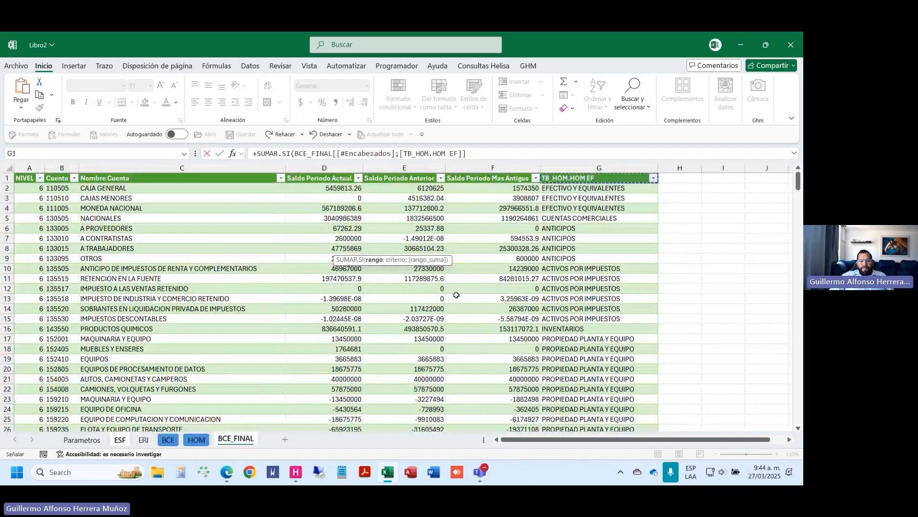
key("ctrl+shift+Down")
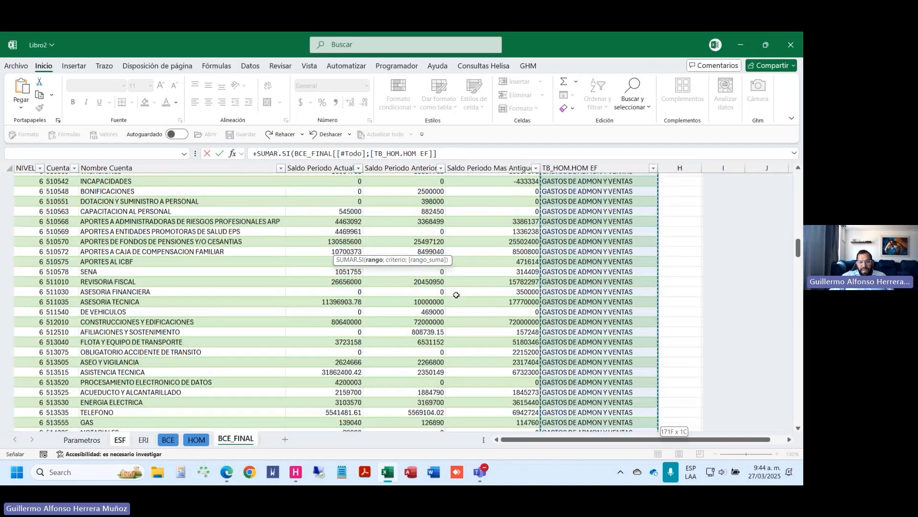
Step: Complete the E6 formula with 1 as the placeholder criterion and BCE_FINAL's whole Saldo Periodo Actual column as the sum range
type(";1;")
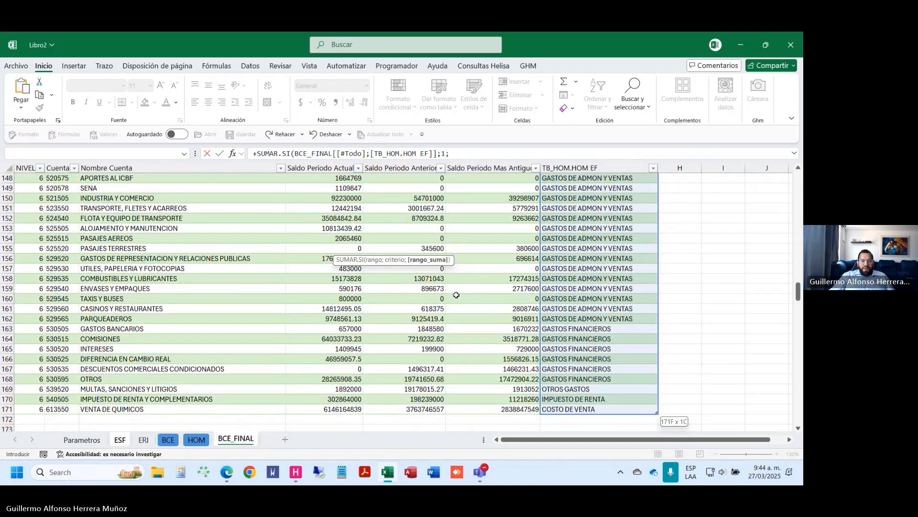
left_click(351, 361)
key("ctrl+Up")
key("ctrl+shift+Down")
type(")")
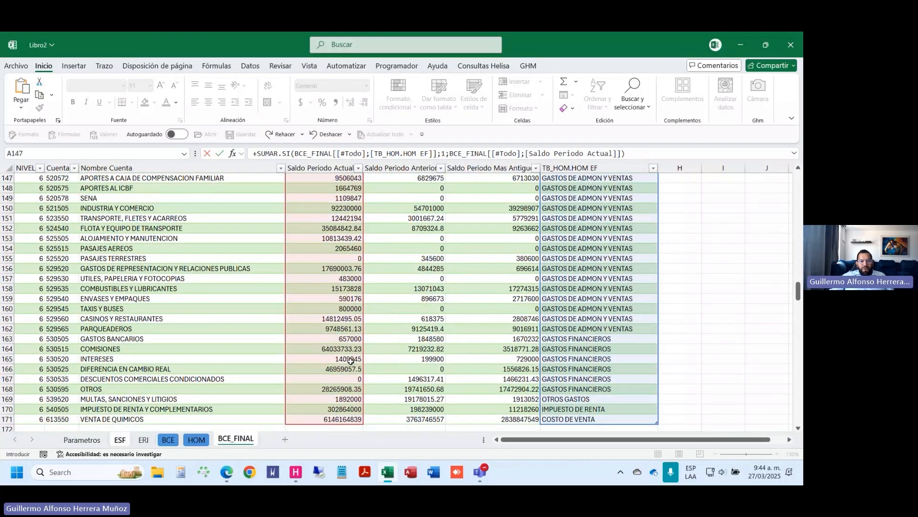
key("Return")
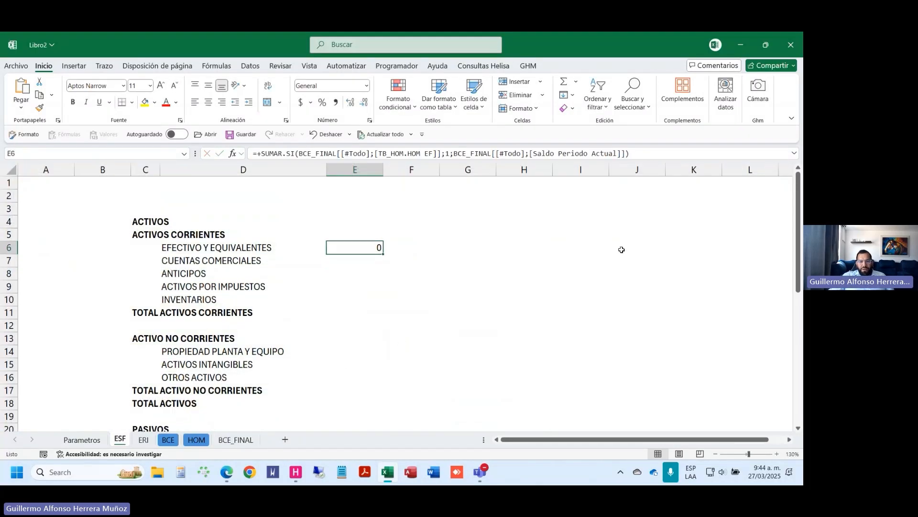
Step: Replace the criterion in the E6 formula with a column-locked reference to the EFECTIVO Y EQUIVALENTES label, $D6
double_click(447, 152)
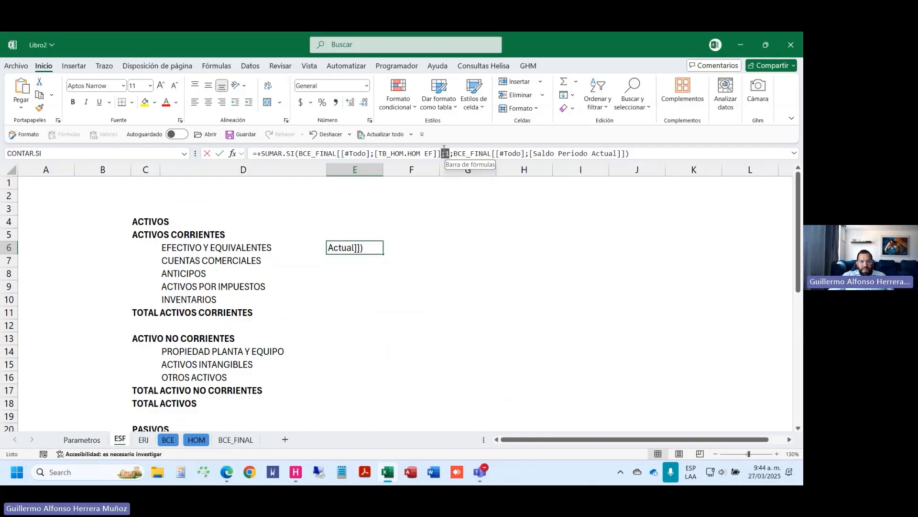
left_click(186, 250)
key("F4")
key("F4")
key("F4")
key("Return")
key("Up")
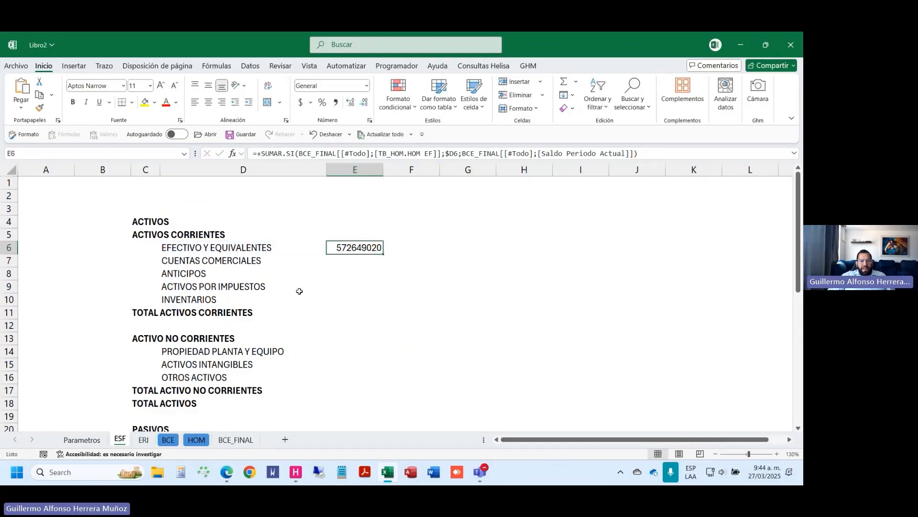
key("shift+Down")
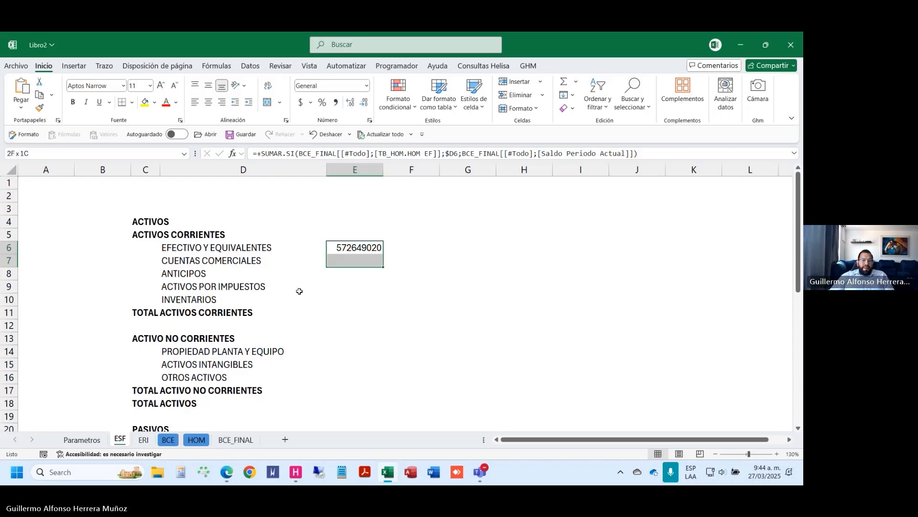
key("shift+Up")
key("F2")
key("Escape")
key("Left")
key("Right")
key("Left")
key("Left")
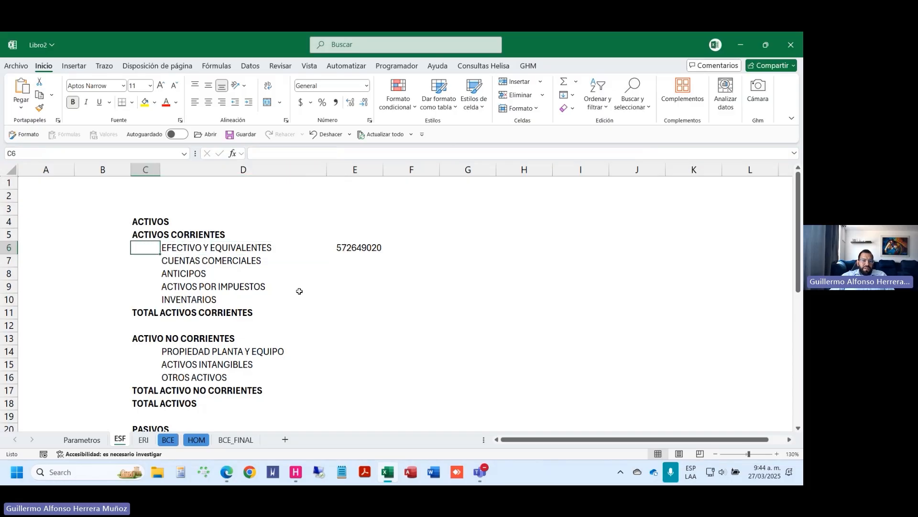
Step: Copy the EFECTIVO Y EQUIVALENTES label from D6 and go to the header row of the BCE_FINAL table
key("Right")
key("ctrl+c")
key("ctrl+Page_Down")
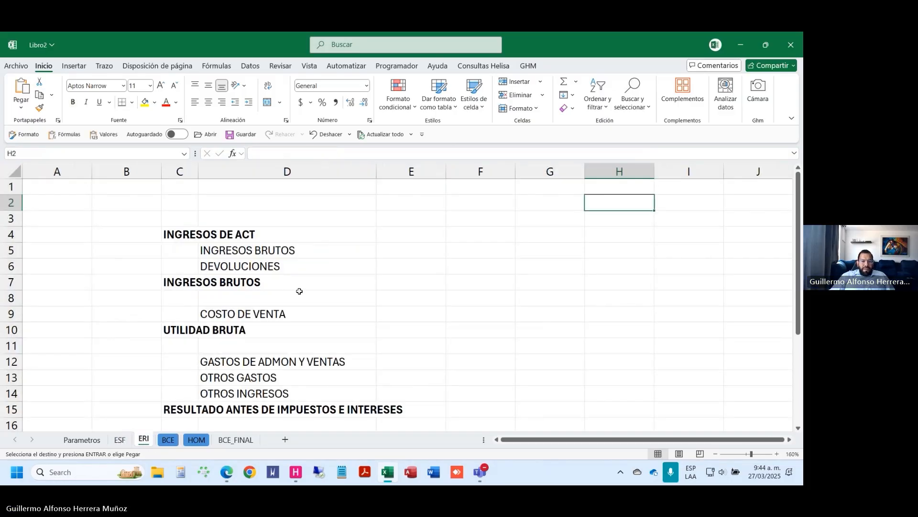
key("ctrl+Page_Down")
key("ctrl+Page_Down")
key("ctrl+Page_Down")
key("ctrl+Right")
key("ctrl+Left")
key("ctrl+Left")
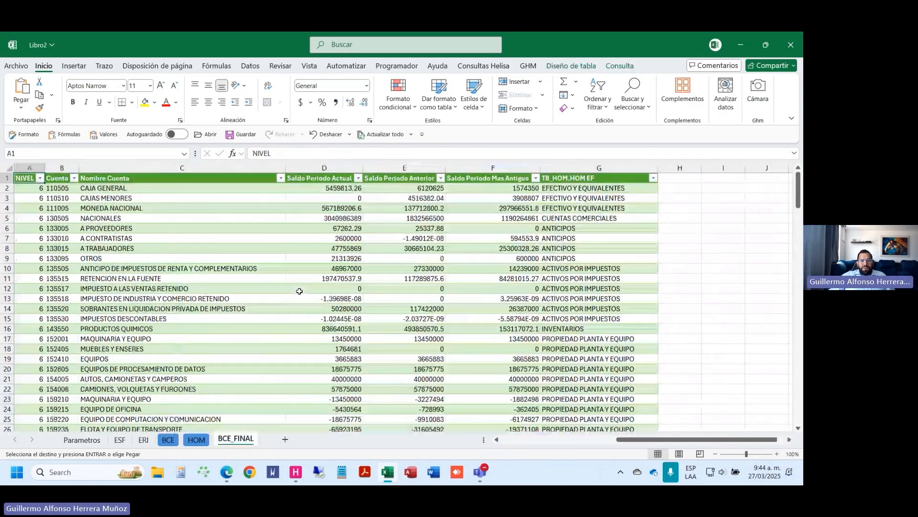
Step: Filter the TB_HOM.HOM EF column of the BCE_FINAL table by the copied text EFECTIVO Y EQUIVALENTES
key("ctrl+Right")
key("alt+Down")
key("Down")
key("Down")
key("Down")
key("Down")
key("ctrl+v")
key("Return")
key("Down")
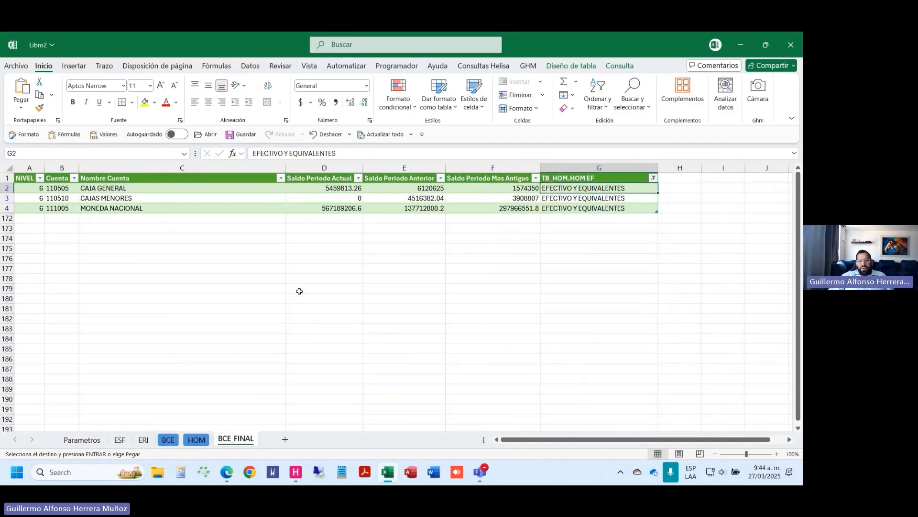
Step: Check the sum of the filtered Saldo Periodo Actual values and format them with thousands separators and two decimals
key("shift+Down")
key("shift+Down")
key("ctrl+v")
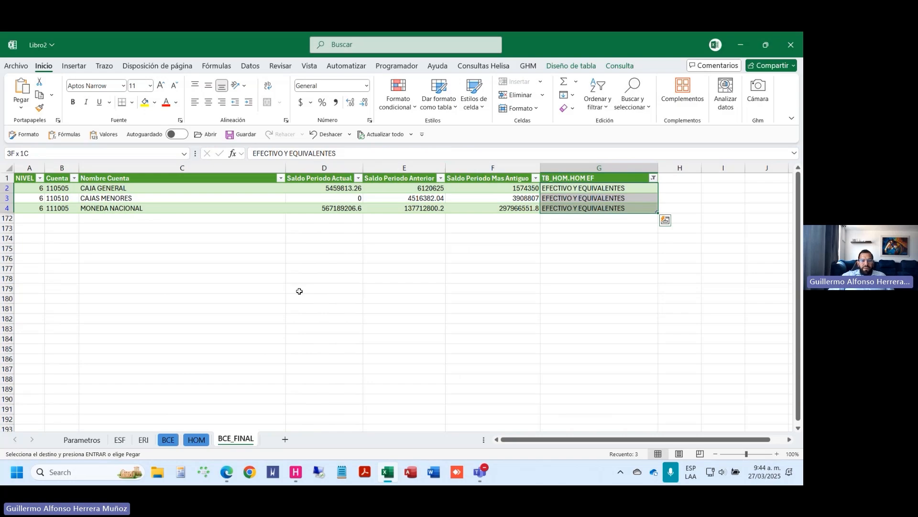
key("Up")
key("Home")
key("Right")
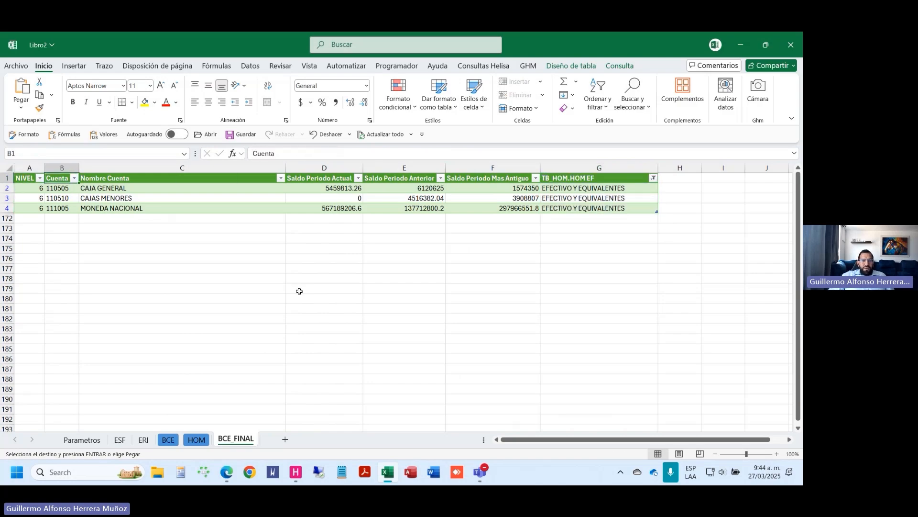
key("Right")
key("Right")
key("shift+Down")
key("shift+Down")
key("shift+Down")
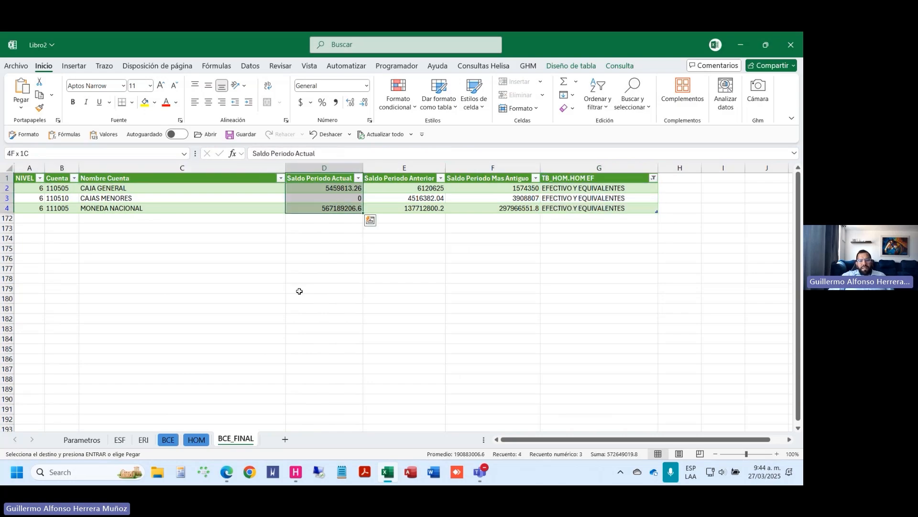
key("ctrl+shift+1")
scroll(300, 291, "up", 3, "ctrl")
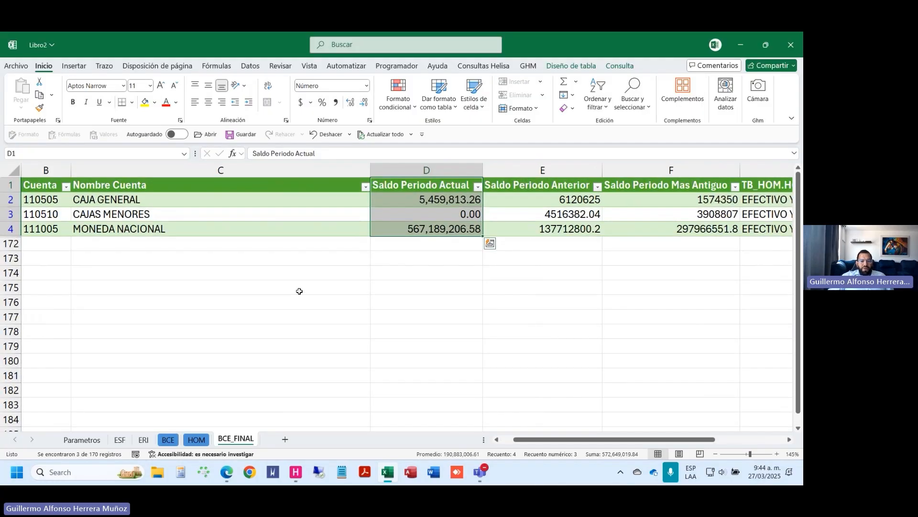
Step: Return to the ESF sheet and copy the SUMAR.SI formula from E6 into F6
key("ctrl+Page_Up")
key("ctrl+Page_Up")
key("ctrl+Page_Up")
key("ctrl+Page_Up")
key("Right")
key("ctrl+c")
key("Right")
key("ctrl+v")
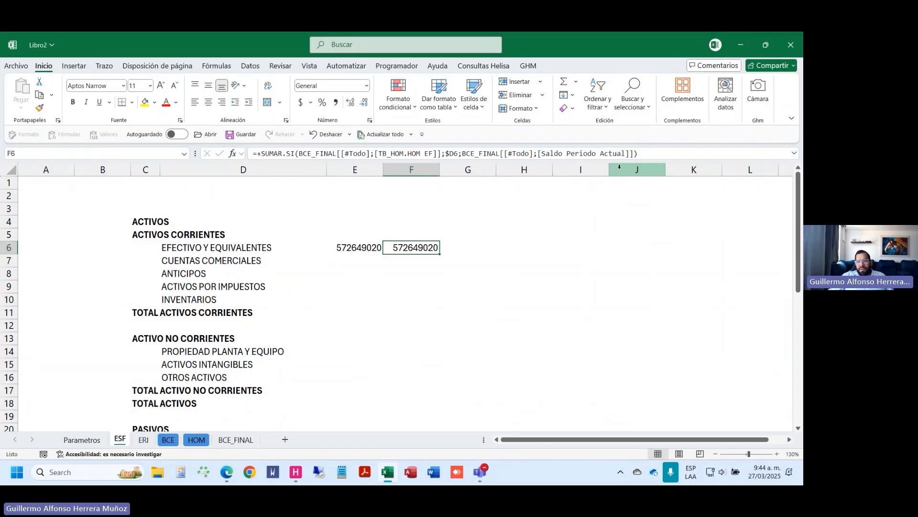
Step: Change the sum range in the F6 formula to the Saldo Periodo Anterior column
left_click(616, 152)
double_click(616, 153)
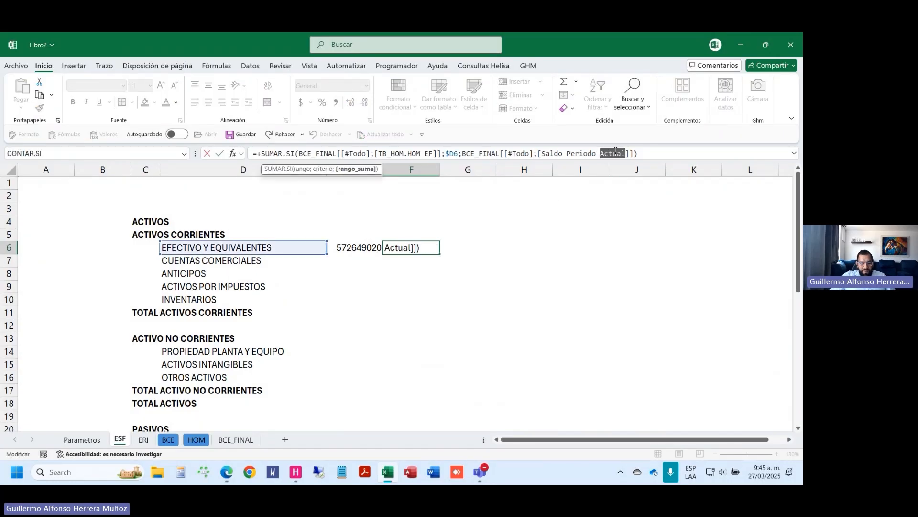
type("Anterior")
key("Return")
key("Up")
Step: Format columns E and F of the ESF sheet as numbers with thousands separators and two decimals
key("shift+Left")
key("ctrl+space")
key("ctrl+shift+1")
Step: Enter the formula +E6-F6 in G6 to calculate the variation between the two periods
key("Up")
key("Right")
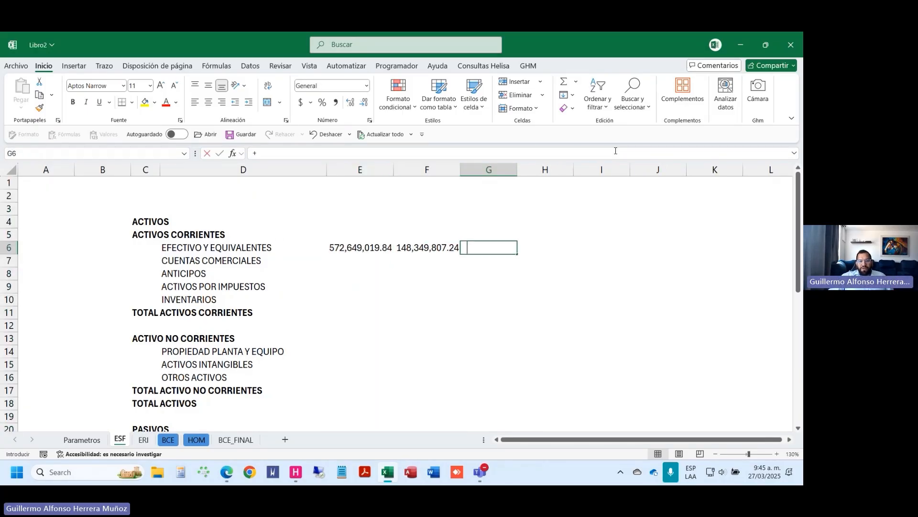
type("+")
key("Left")
key("Left")
type("-")
key("Left")
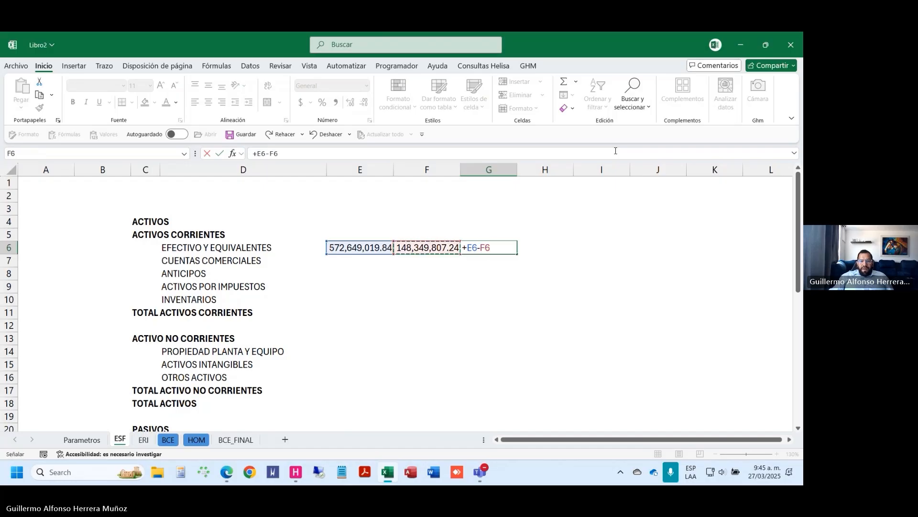
key("Return")
key("Up")
key("Right")
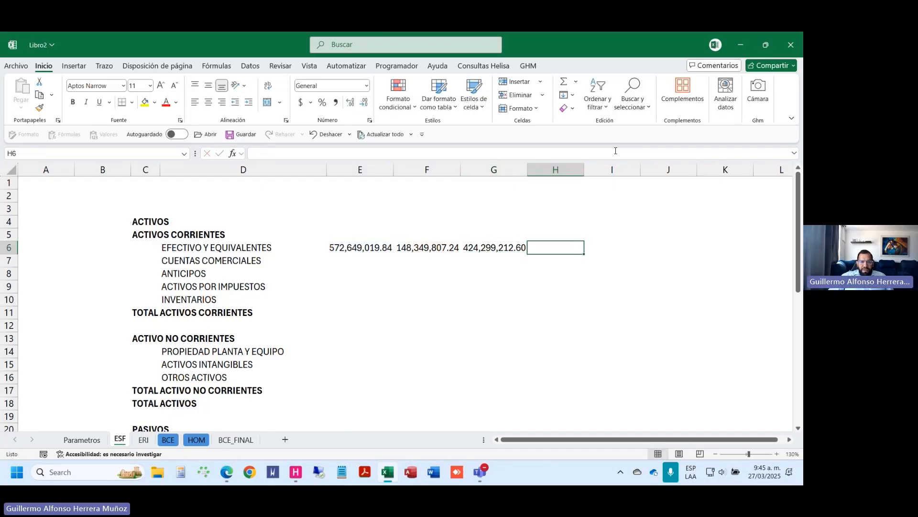
Step: Enter the headings Actual, Anterior, Var $ and Var % in cells E3 to H3
key("Left")
key("Left")
key("Left")
key("Up")
key("Up")
key("Up")
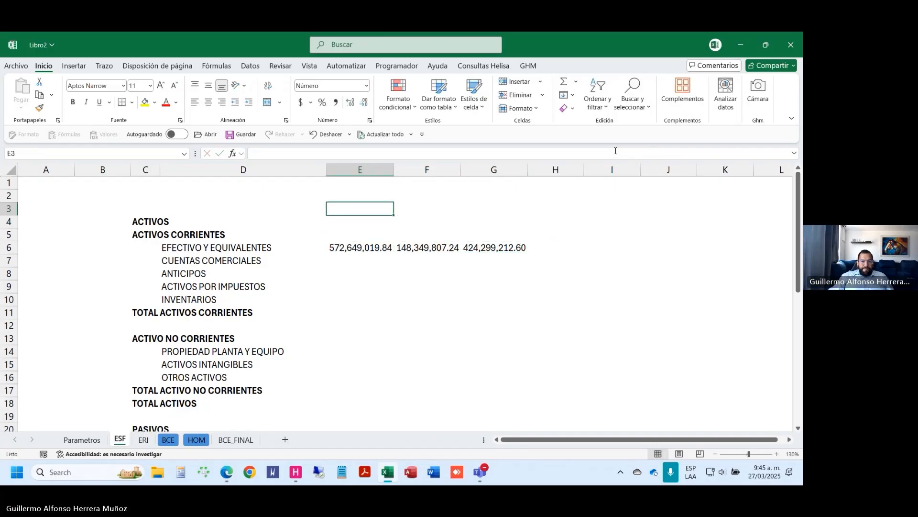
type("aCTUAL")
key("Tab")
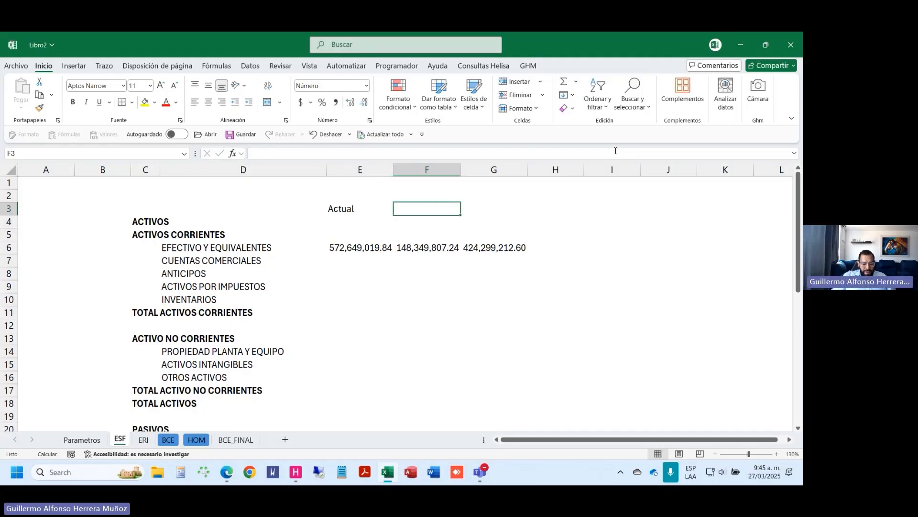
type("Anterior")
key("Tab")
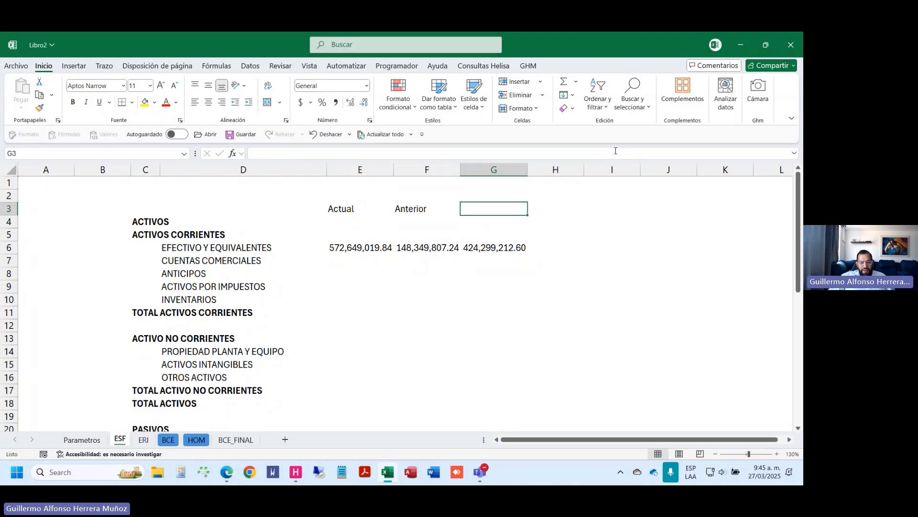
type("Var $")
key("Tab")
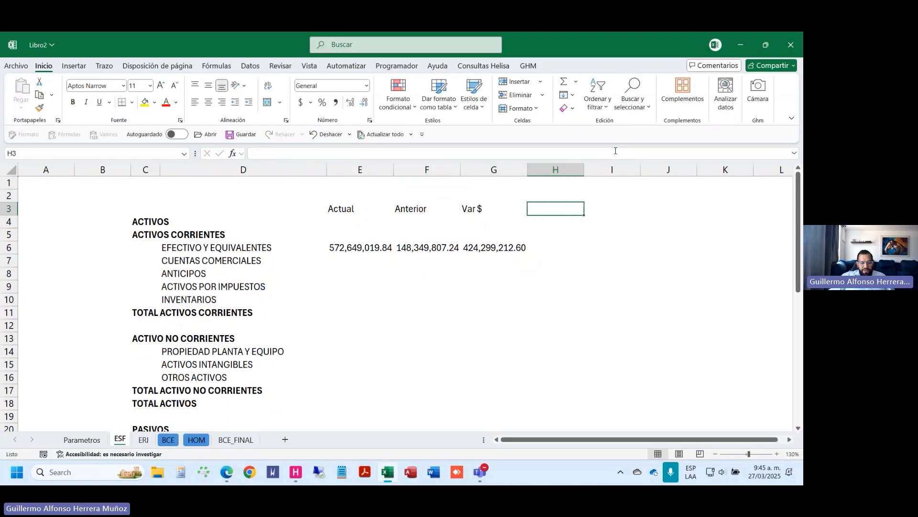
type("Var %")
key("Return")
Step: Enter the percentage variation formula +SI.ERROR(G6/F6;0) in H6
key("Return")
key("Return")
type("+si")
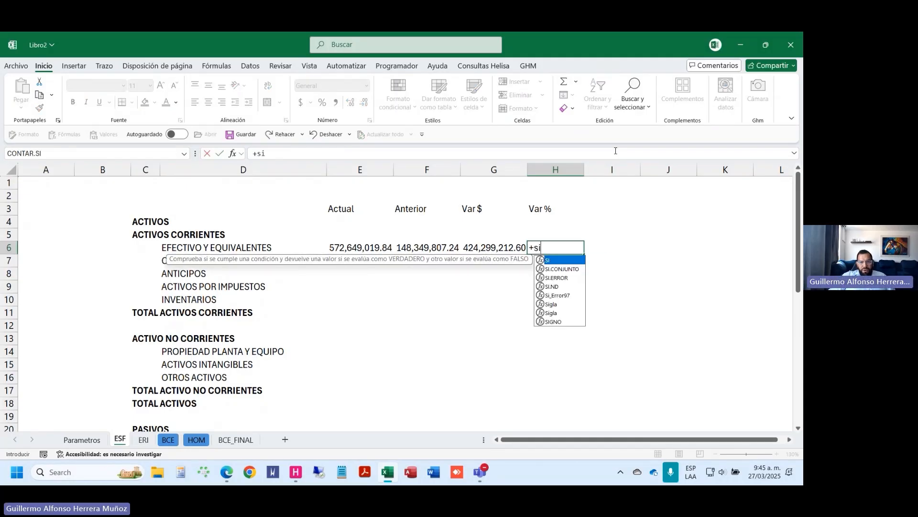
key("Down")
key("Down")
key("Tab")
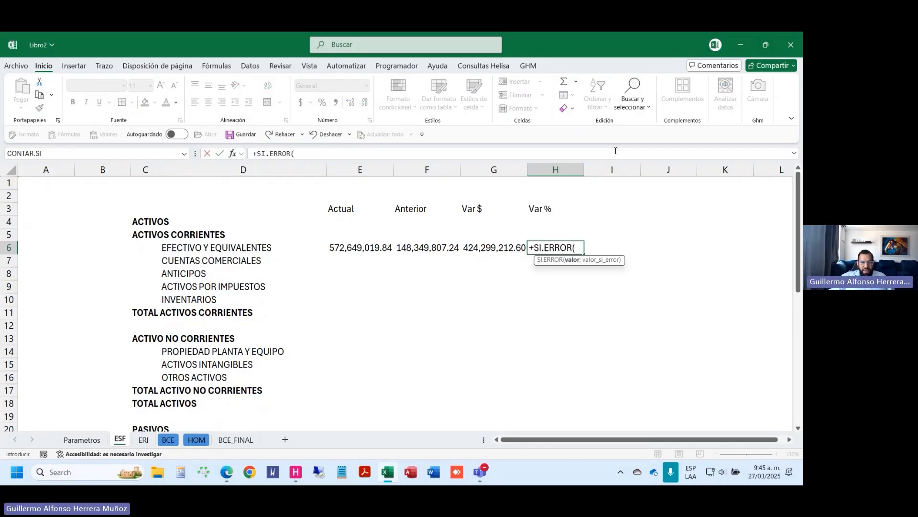
key("Left")
type("/")
key("Left")
key("Left")
type(";0)")
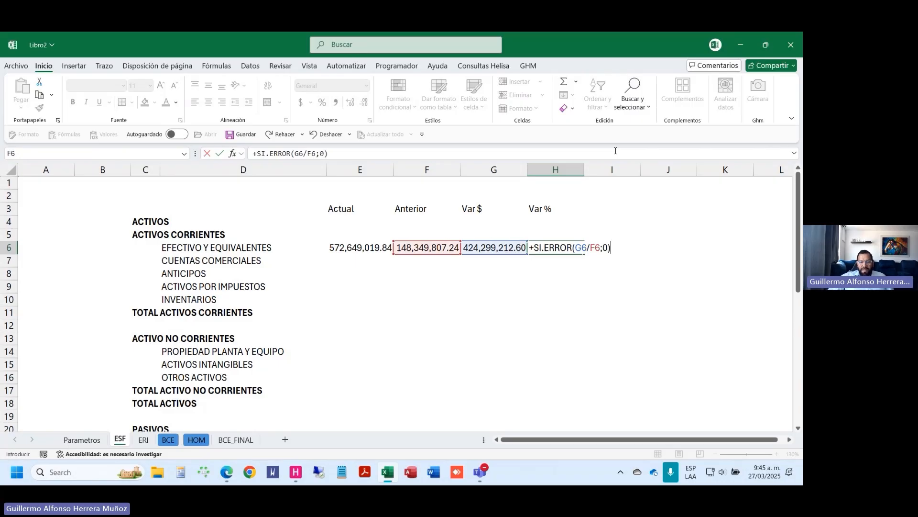
key("Return")
key("Up")
Step: Format the whole Var % column H as a percentage with three decimals
key("Left")
key("Left")
key("Left")
key("Right")
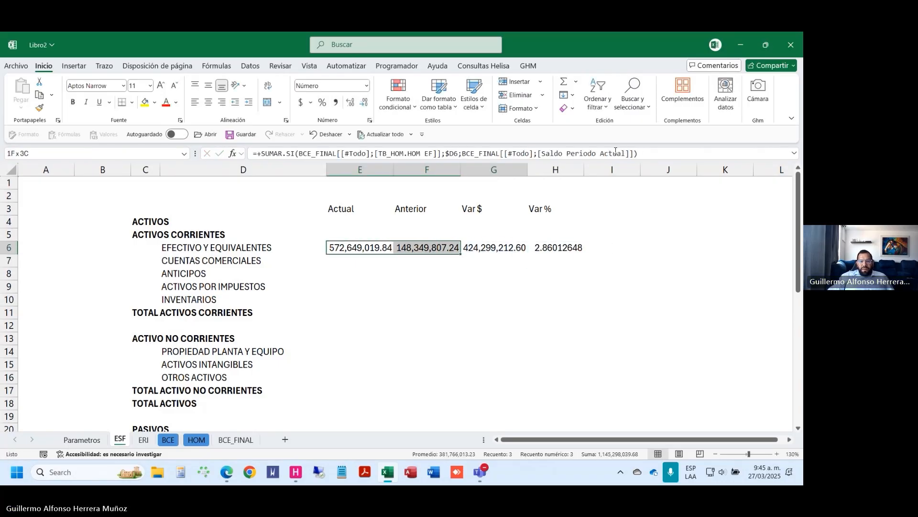
key("Right")
key("Right")
key("ctrl+space")
key("ctrl+shift+5")
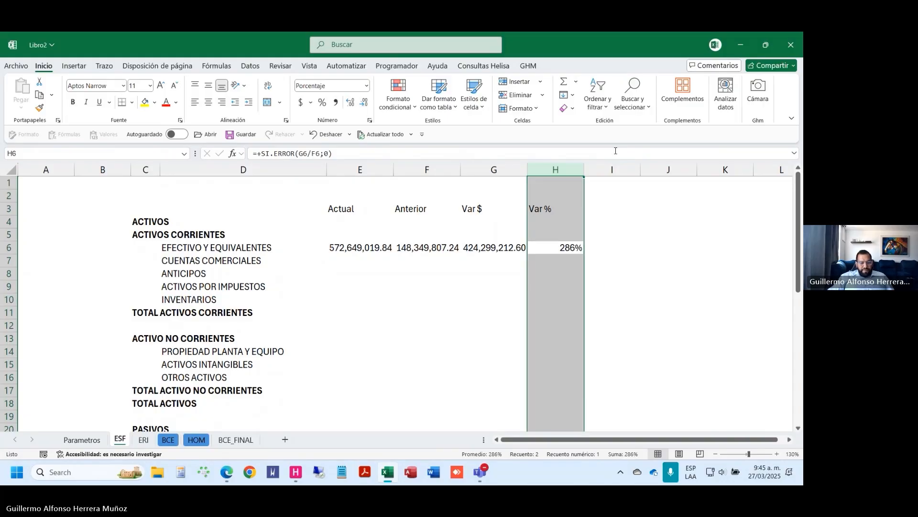
key("ctrl+1")
key("Up")
key("Return")
Step: Review the balance and variation formulas in row 6 of the ESF sheet
key("F2")
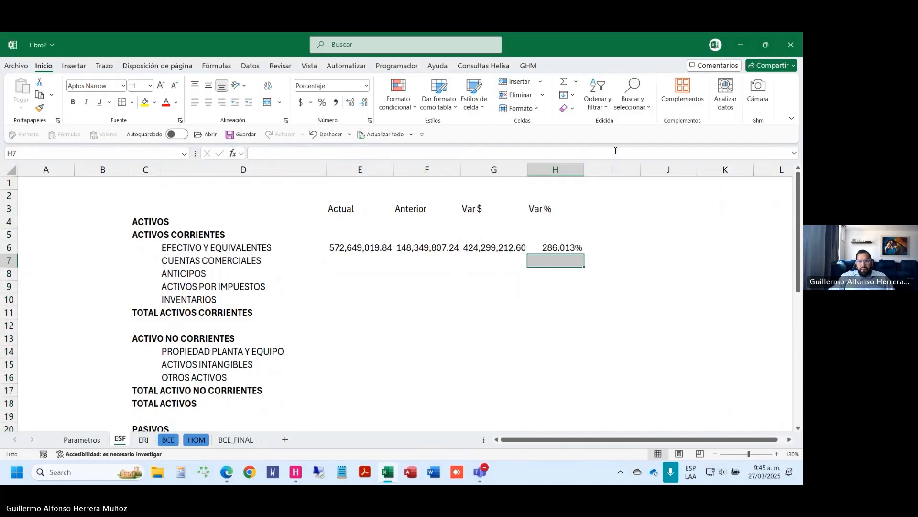
key("Escape")
key("Left")
key("Left")
key("F2")
key("Escape")
key("Left")
key("F2")
key("Escape")
key("Right")
key("Right")
key("F2")
key("Escape")
key("Left")
key("Left")
key("Left")
key("Left")
key("Up")
key("Right")
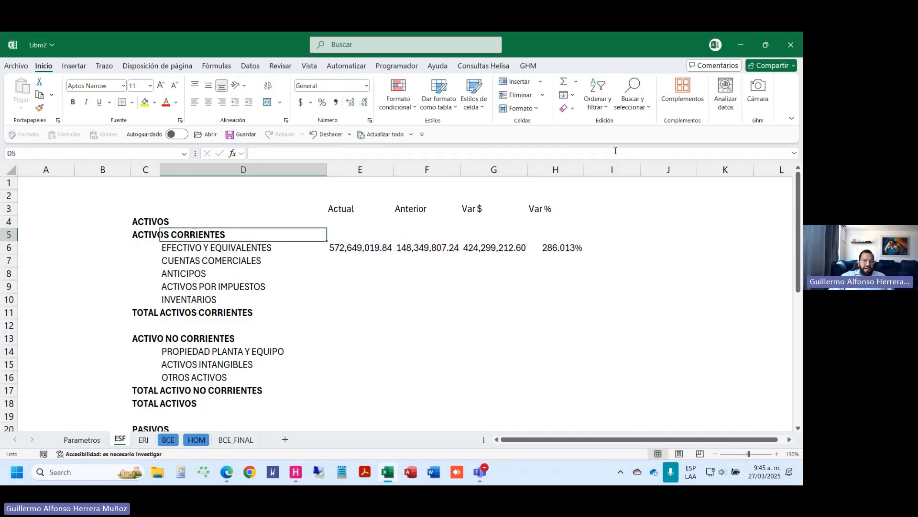
Step: Turn on filters for the ESF statement rows, using row 5 as the filter header
key("ctrl+shift+Down")
key("shift+space")
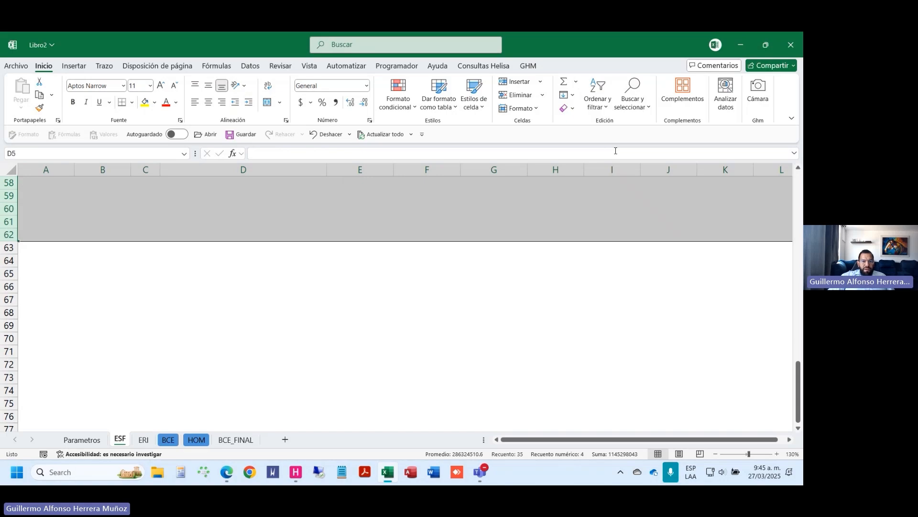
key("ctrl+shift+l")
Step: Filter column D to exclude the blank entries (Vacías), leaving only the account rows
key("alt+Down")
key("Down")
key("Down")
key("Down")
key("Down")
key("Down")
key("Down")
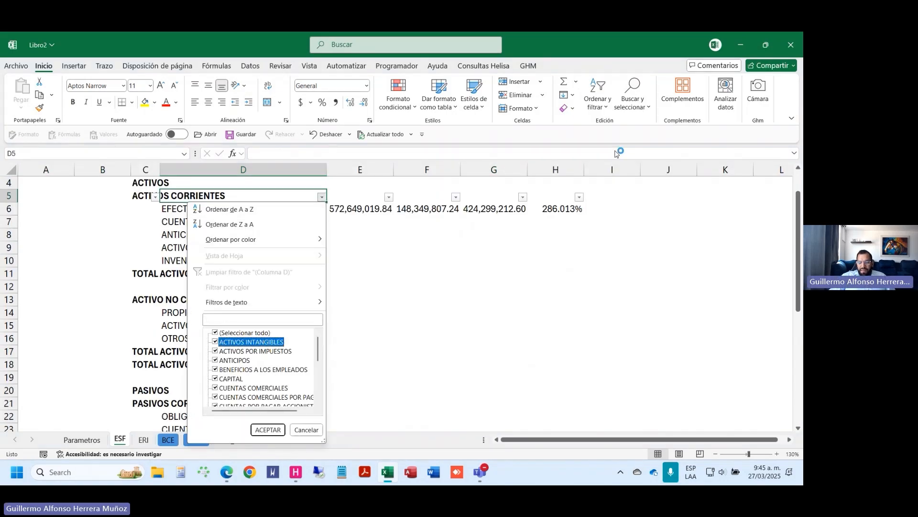
key("End")
key("Return")
key("Down")
key("Up")
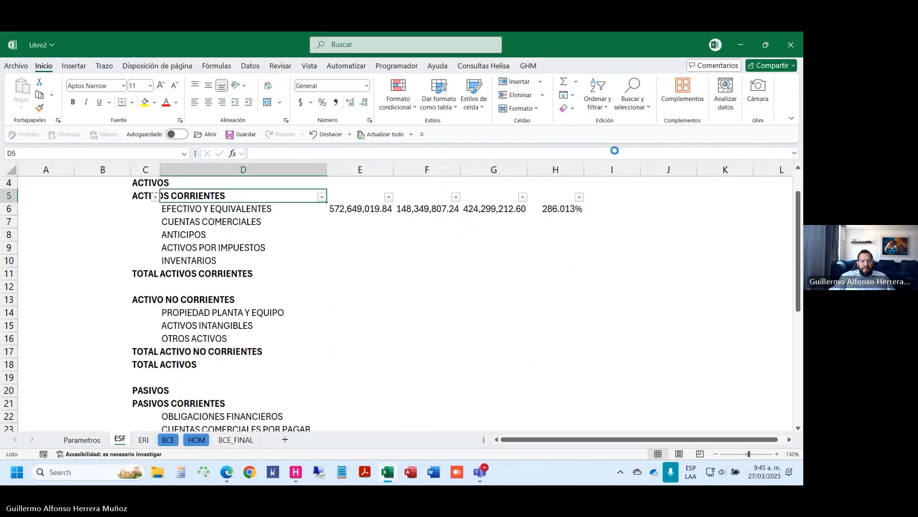
key("alt+Down")
key("Down")
key("Down")
key("Down")
key("Down")
key("Down")
key("Down")
key("End")
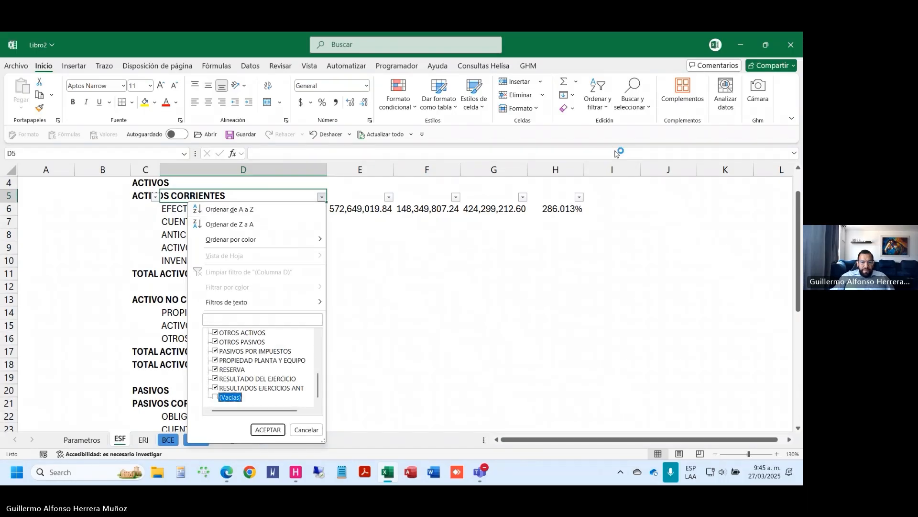
key("Return")
Step: Copy the row 6 formulas in E6:H6 to the filtered account rows from CUENTAS COMERCIALES down to RESULTADO DEL EJERCICIO
key("Down")
key("Right")
key("shift+Right")
key("shift+Right")
key("shift+Right")
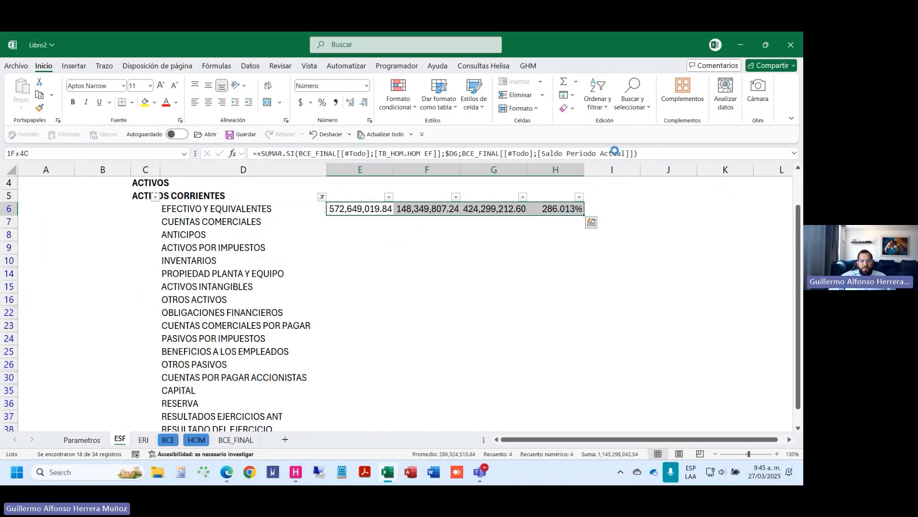
key("ctrl+c")
key("Down")
key("shift+Right")
key("shift+Right")
key("shift+Right")
key("shift+Down")
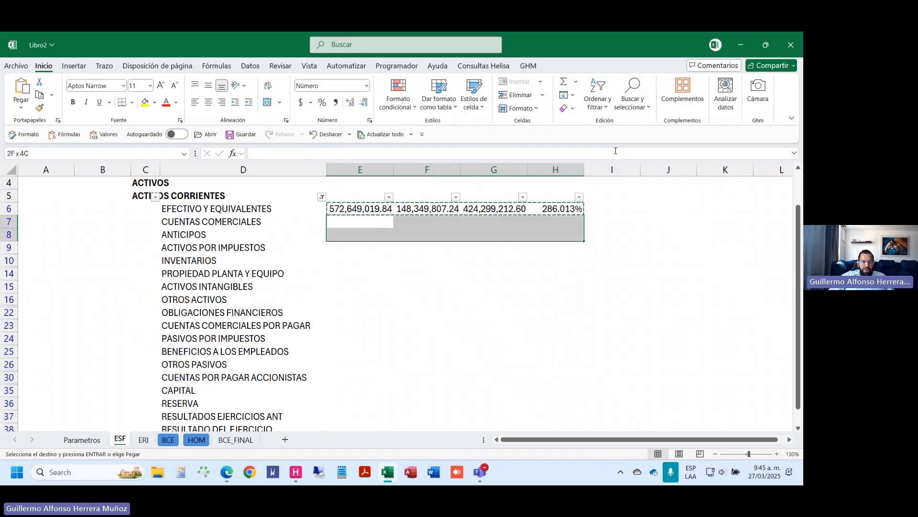
key("shift+Down")
key("shift+Down")
key("shift+Down")
key("shift+Down")
key("shift+Down")
key("shift+Down")
key("shift+Down")
key("shift+Down")
key("shift+Down")
key("shift+Down")
key("shift+Down")
key("shift+Down")
key("shift+Down")
key("shift+Down")
key("shift+Down")
key("ctrl+v")
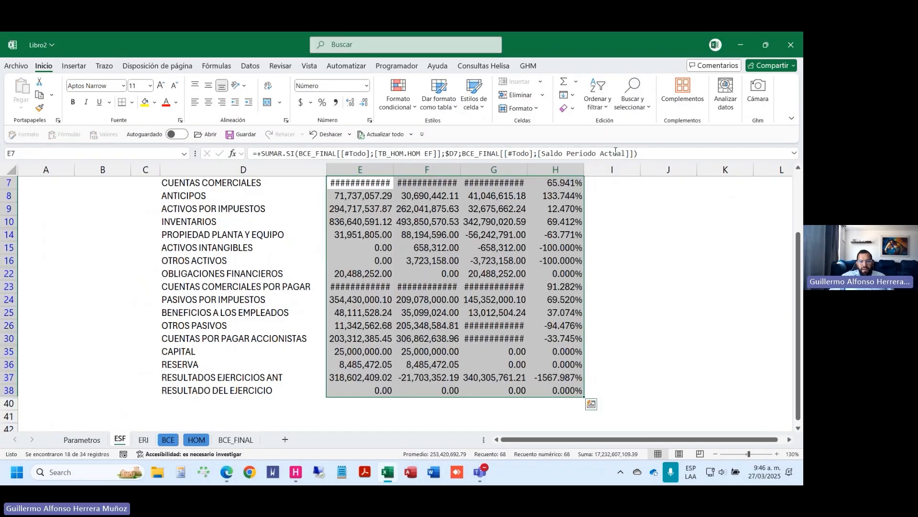
Step: Remove the filter from the ESF sheet
key("Up")
key("Down")
key("shift+Right")
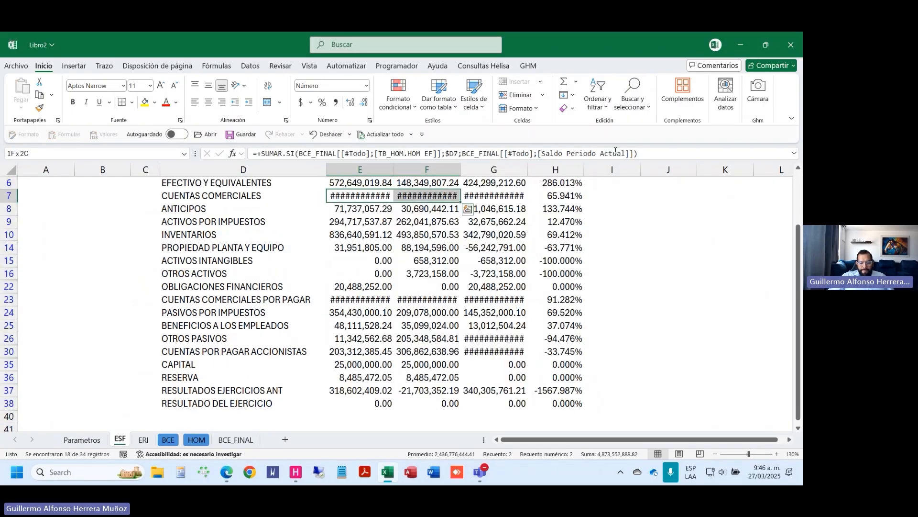
key("ctrl+shift+l")
Step: Format columns E to G as numbers with a thousands separator and zero decimals
key("ctrl+Up")
key("ctrl+Up")
key("ctrl+Up")
key("Down")
key("Down")
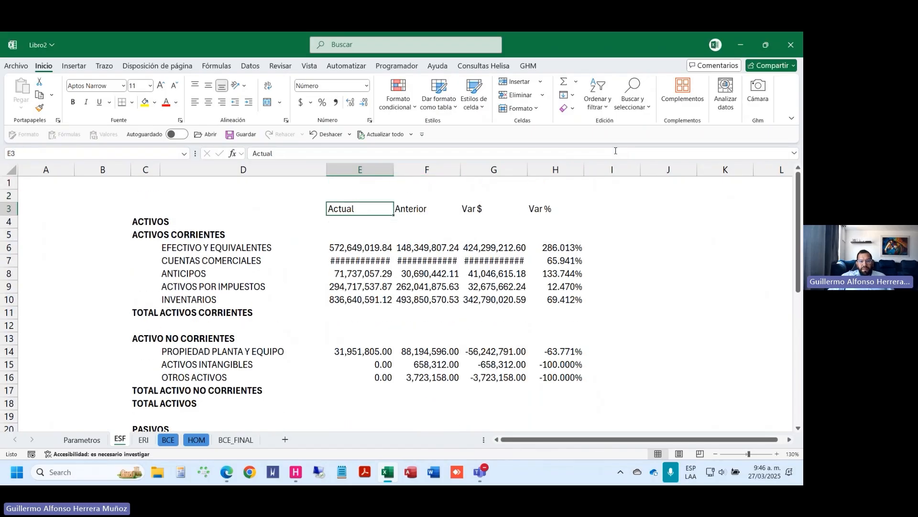
key("shift+Right")
key("shift+Right")
key("ctrl+space")
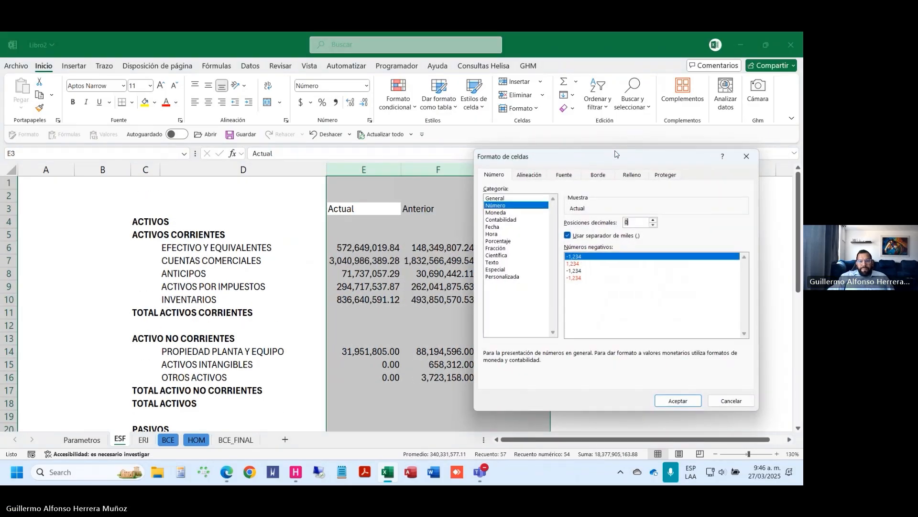
key("Return")
left_click(605, 276)
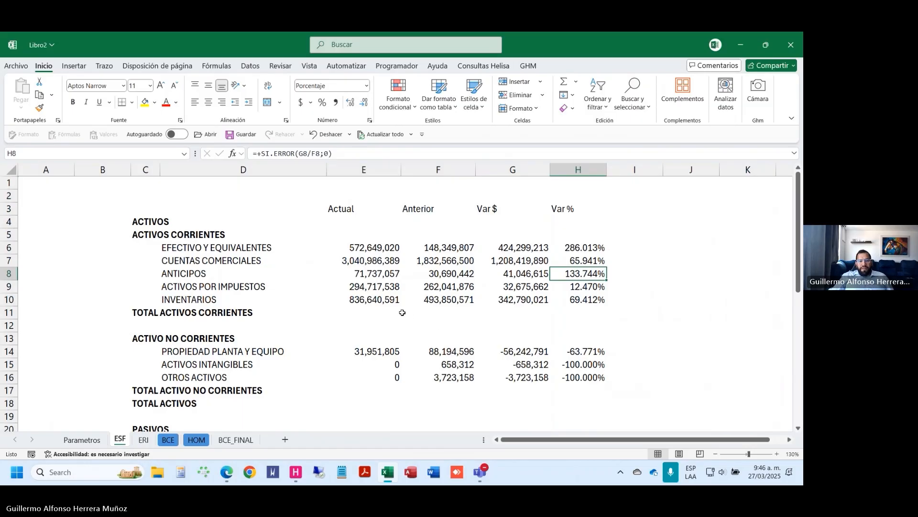
Step: Make the whole heading row 3 bold
left_click(380, 211)
key("shift+space")
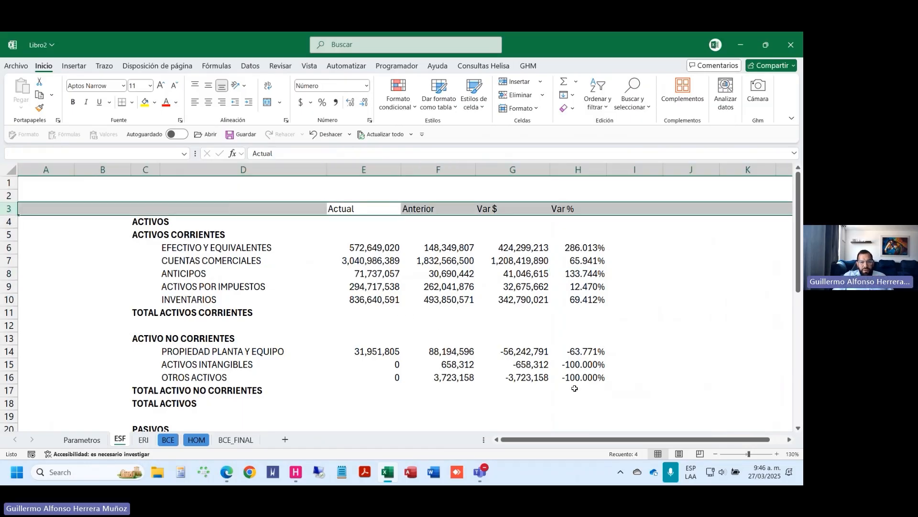
key("ctrl+n")
Step: Enter a SUMA formula over E6:E10 in E11 for TOTAL ACTIVOS CORRIENTES
key("Down")
key("Down")
key("Down")
key("Down")
key("Down")
key("Down")
key("Down")
key("Down")
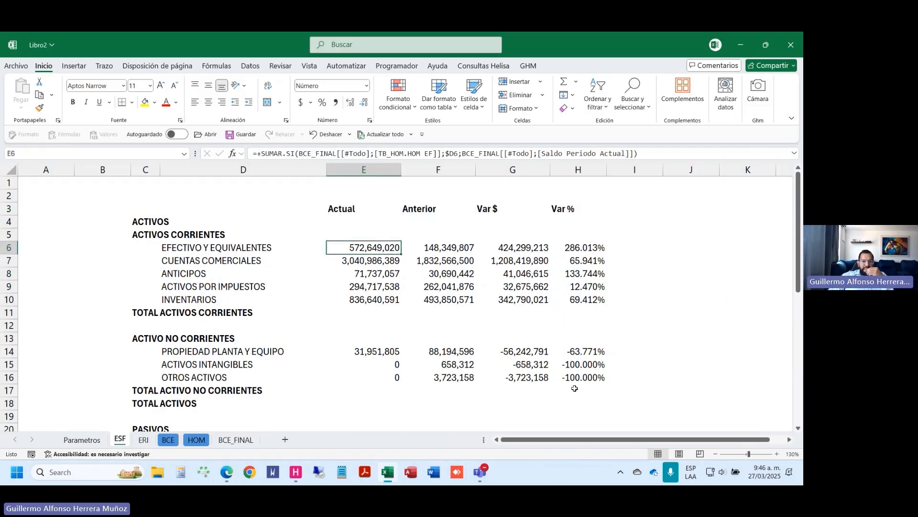
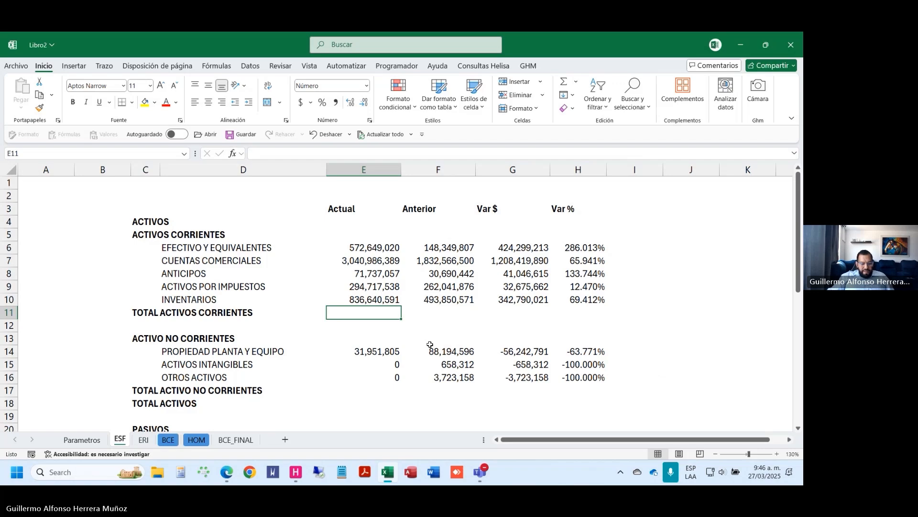
type("=sum(")
key("Up")
key("shift+Up")
key("shift+Up")
key("shift+Up")
key("shift+Up")
key("Return")
Step: Copy the TOTAL ACTIVOS CORRIENTES formula across to the Anterior and Var $ columns, through G11
key("Up")
key("ctrl+c")
key("shift+Right")
key("shift+Right")
key("Return")
key("Up")
Step: Enter a SUMA formula over E14:E16 in E17 for TOTAL ACTIVO NO CORRIENTES
key("Down")
key("Down")
key("Down")
key("Down")
key("Down")
key("Down")
type("+SUMA(")
key("Up")
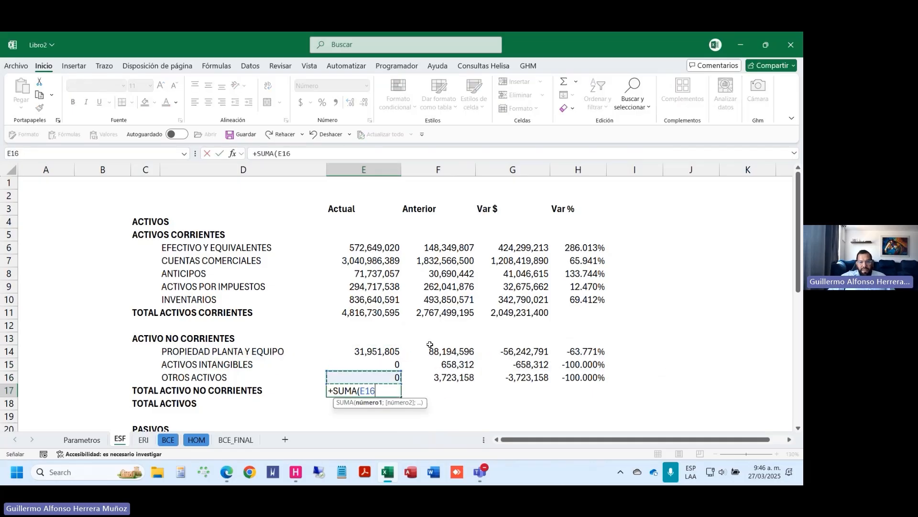
key("shift+Up")
key("shift+Up")
key("Return")
Step: Copy the TOTAL ACTIVO NO CORRIENTES formula across to the Anterior and Var $ columns, through G17
key("Up")
key("ctrl+c")
key("shift+Right")
key("shift+Right")
key("Return")
Step: Enter the TOTAL ACTIVOS formula +E17+E11 in E18
key("Down")
type("+")
key("Up")
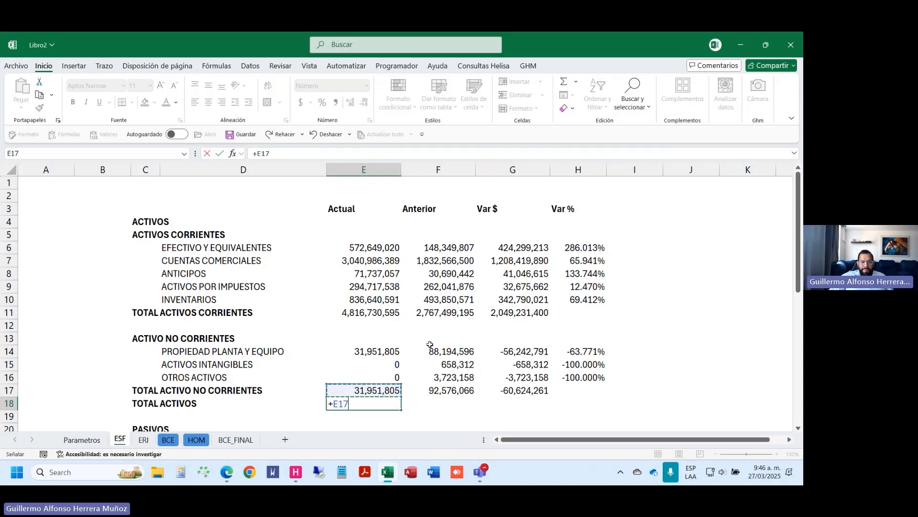
type("+")
key("Up")
key("Up")
key("Up")
key("Up")
key("Up")
key("Up")
key("Up")
key("Return")
Step: Extend the TOTAL ACTIVOS formula across E18:G18
key("Up")
key("shift+Right")
key("shift+Right")
key("F2")
key("ctrl+Return")
key("Down")
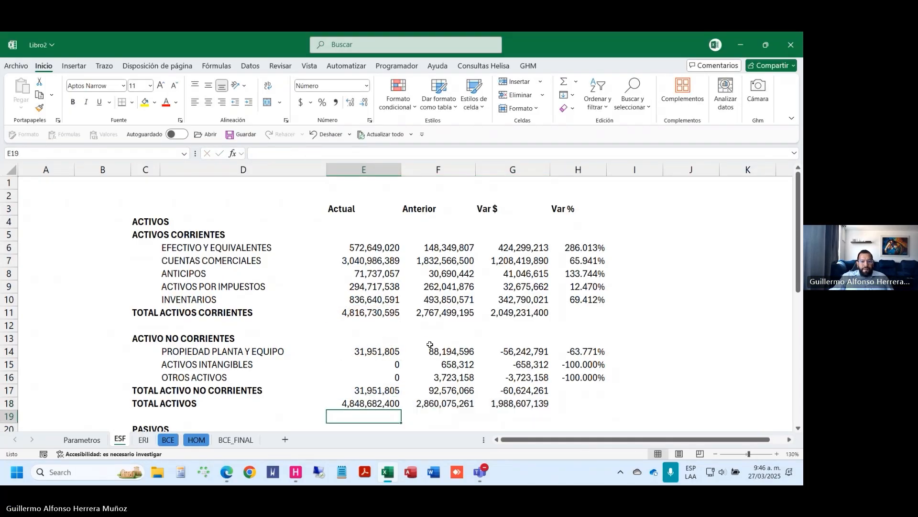
Step: Sum E22:E26 in E27 for TOTAL PASIVOS CORRIENTES and fill the formula across to G27
scroll(430, 344, "down", 4)
left_click(371, 363)
type("+suma(")
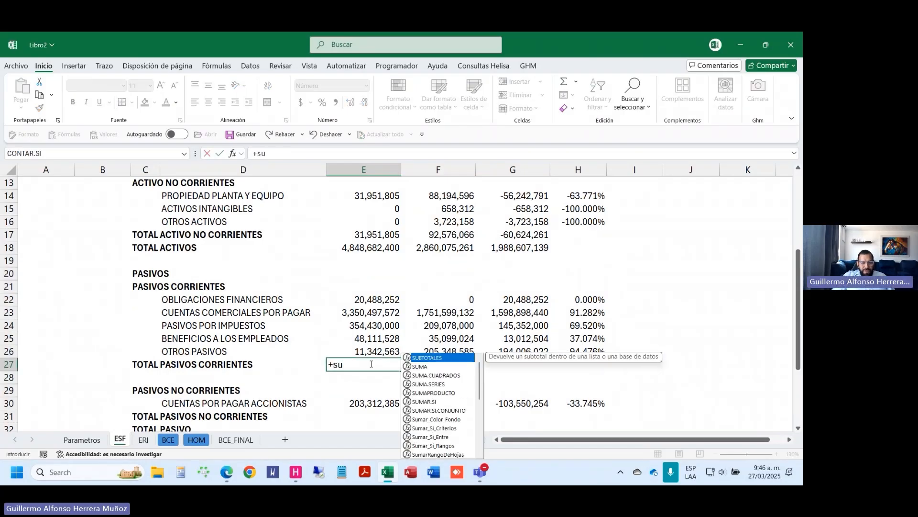
key("Up")
key("shift+Up")
key("shift+Up")
key("shift+Up")
key("shift+Up")
key("ctrl+Return")
key("shift+Right")
key("shift+Right")
key("ctrl+d")
Step: Enter +E30 in E31 for TOTAL PASIVOS NO CORRIENTES and fill it across to G31
key("Down")
key("Down")
key("Down")
key("Down")
type("+")
key("Up")
key("ctrl+Return")
key("shift+Right")
key("shift+Right")
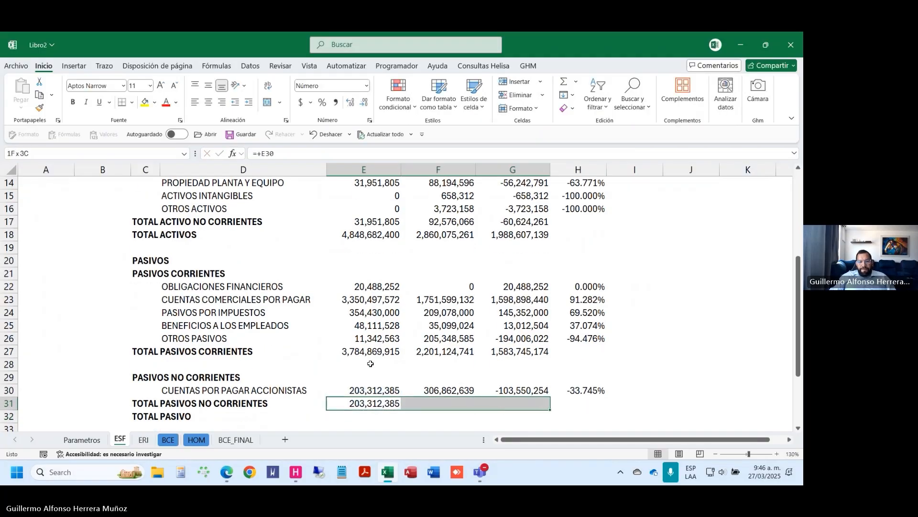
key("ctrl+d")
Step: Enter the TOTAL PASIVO formula +E31+E27 in E32
key("Down")
type("+")
key("Up")
type("+")
key("Up")
key("Up")
key("Up")
key("Up")
key("Up")
key("ctrl+Return")
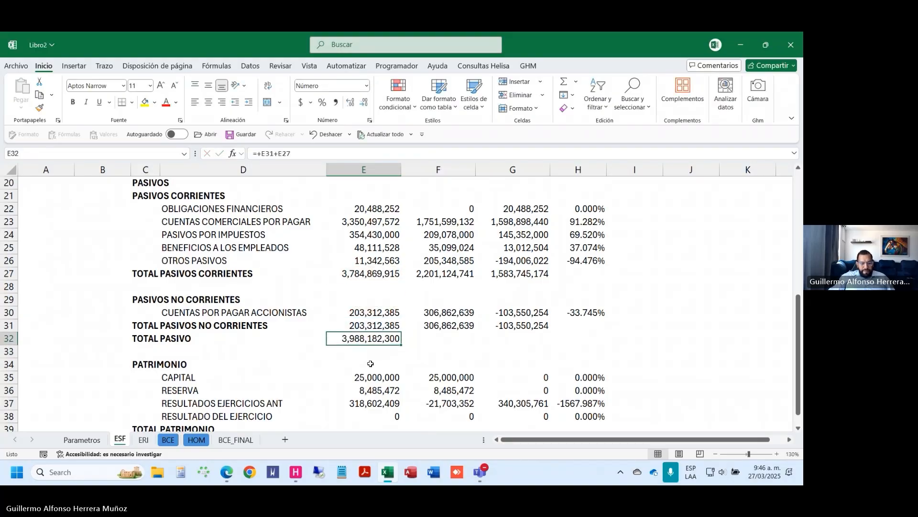
Step: Extend the TOTAL PASIVO formula across E32:G32
key("shift+Right")
key("shift+Right")
key("ctrl+d")
Step: Sum E35:E38 in E39 for TOTAL PATRIMONIO and copy the formula across to G39
key("Down")
key("Down")
key("Down")
key("Down")
key("Down")
key("Down")
key("Down")
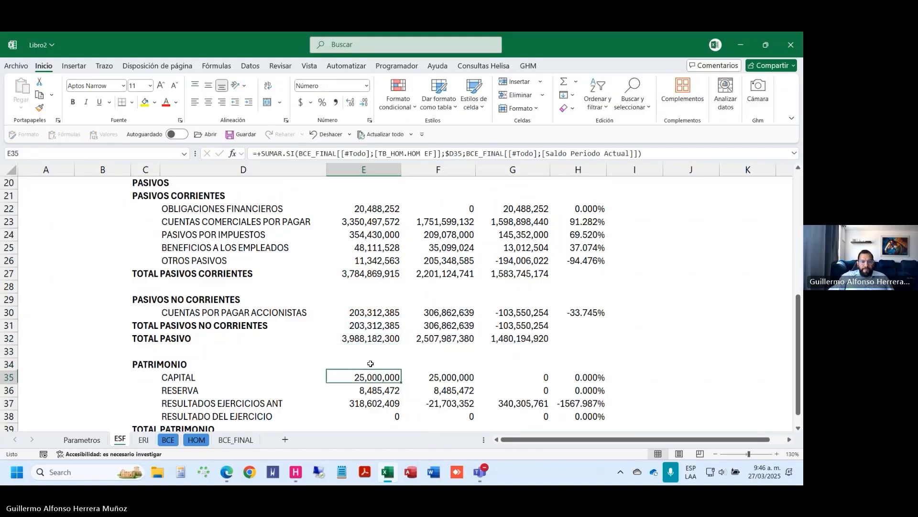
type("+SUMA(")
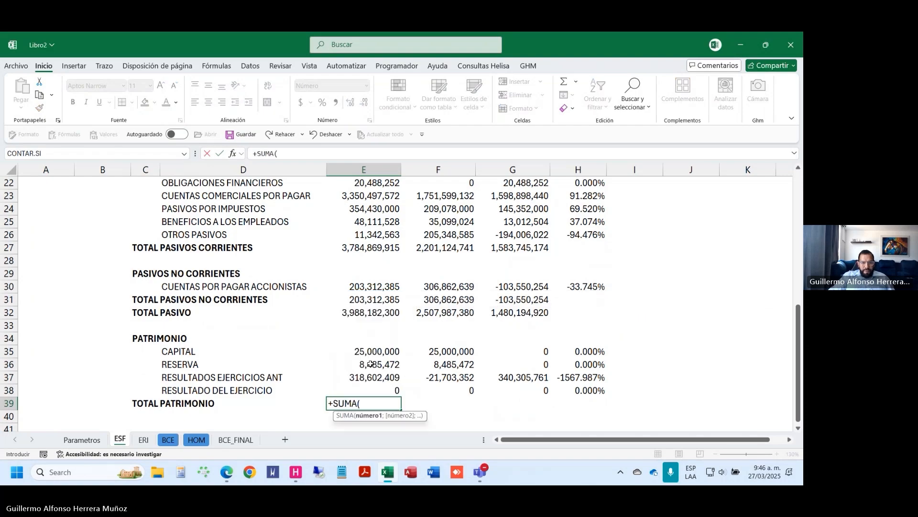
key("Up")
key("shift+Up")
key("shift+Up")
key("shift+Up")
key("ctrl+Return")
key("ctrl+c")
key("shift+Right")
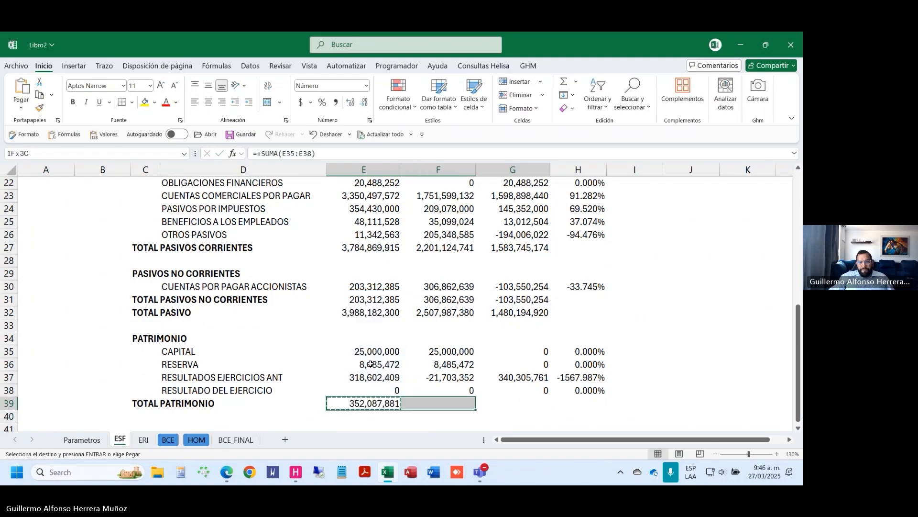
key("shift+Right")
key("Return")
Step: Enter +E39+E32 in E41 to add total equity and total liabilities, and fill it across to G41
key("Down")
key("Down")
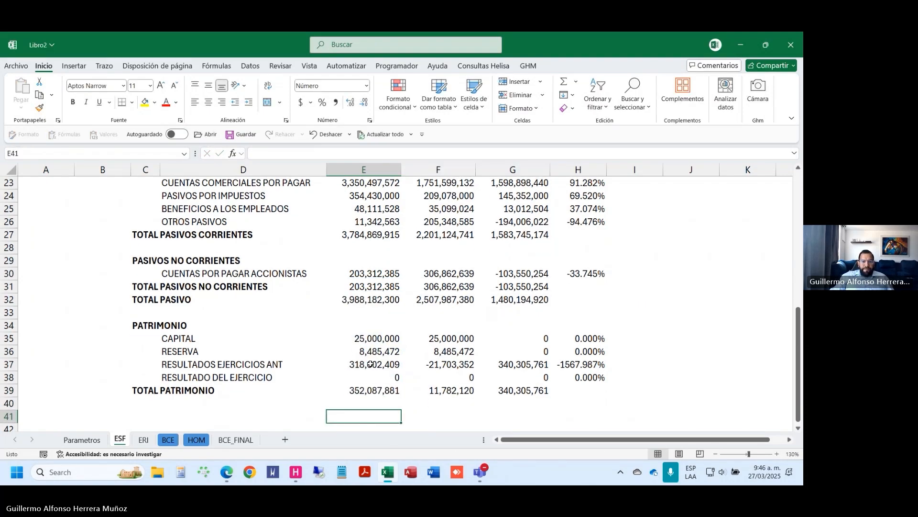
type("+")
key("Up")
key("Up")
type("+")
key("Up")
key("Up")
key("Up")
key("Up")
key("Up")
key("Up")
key("Up")
key("Up")
key("Up")
key("ctrl+Return")
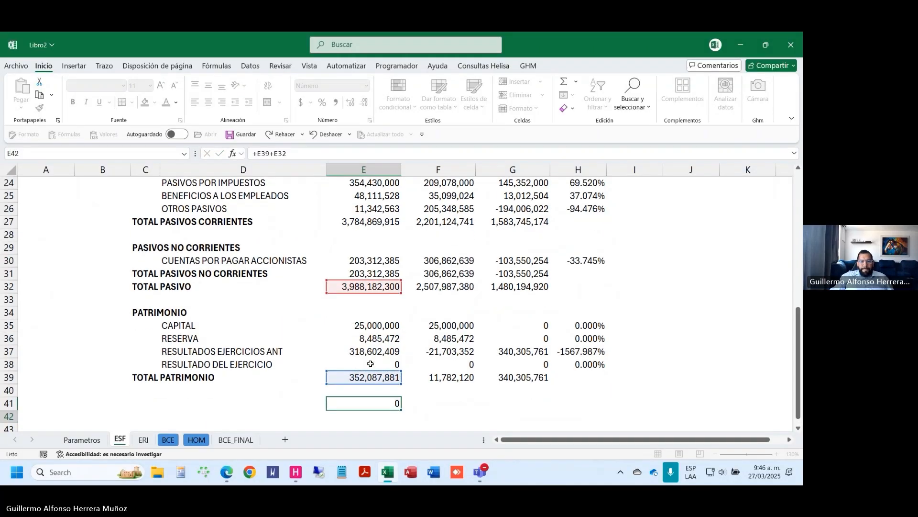
key("shift+Right")
key("shift+Right")
key("F2")
key("ctrl+Return")
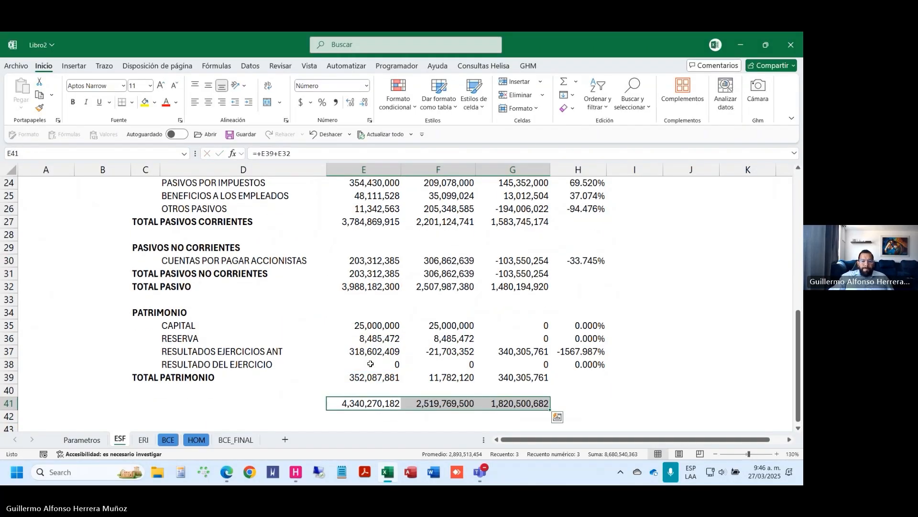
Step: Compare the TOTAL ACTIVOS row with the liabilities plus equity sums in row 41 of the ESF
key("Left")
scroll(371, 364, "up", 6)
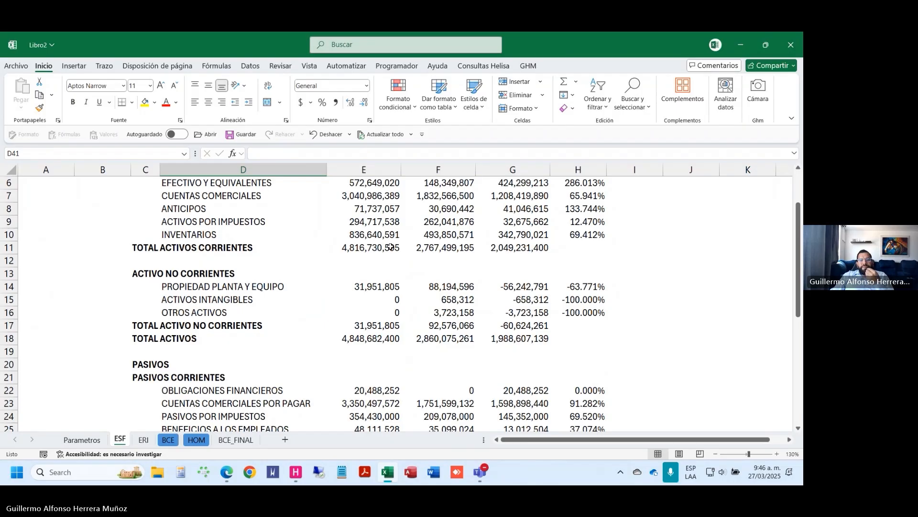
scroll(355, 282, "up", 1)
scroll(335, 277, "down", 3)
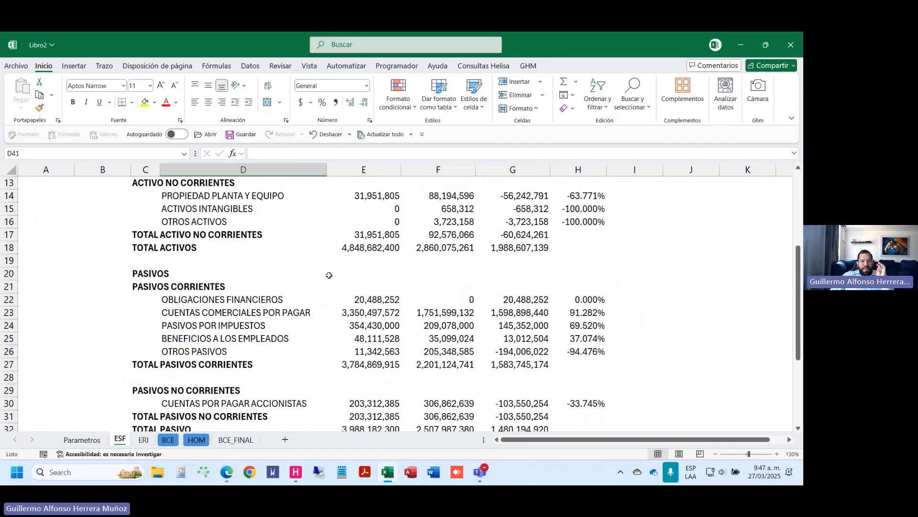
scroll(528, 258, "down", 3)
scroll(314, 257, "up", 7)
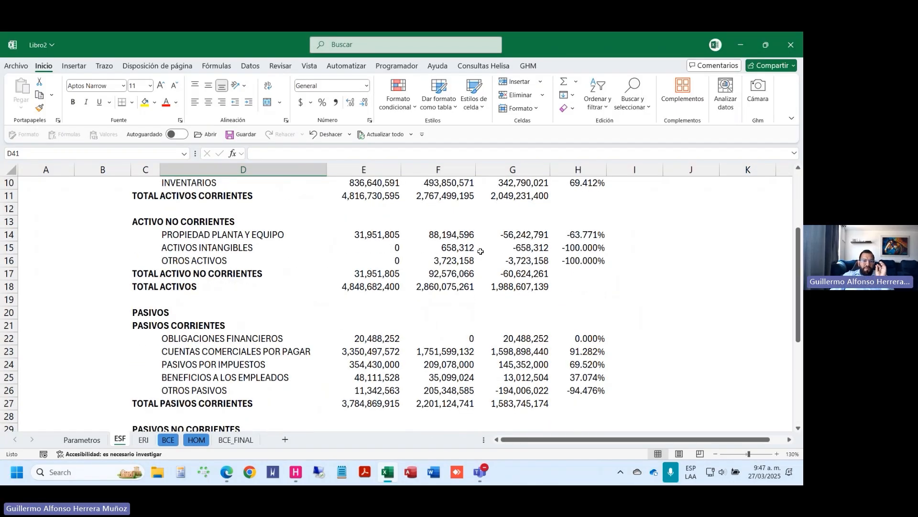
scroll(160, 267, "down", 8)
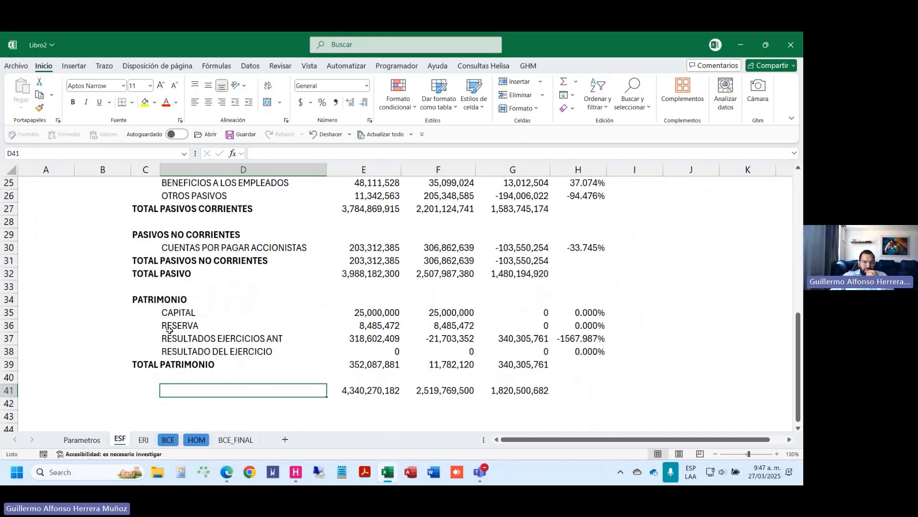
Step: Link RESULTADO DEL EJERCICIO in E38 of the ESF to the ERI sheet's result with +ERI!E23
left_click(336, 355)
type("+")
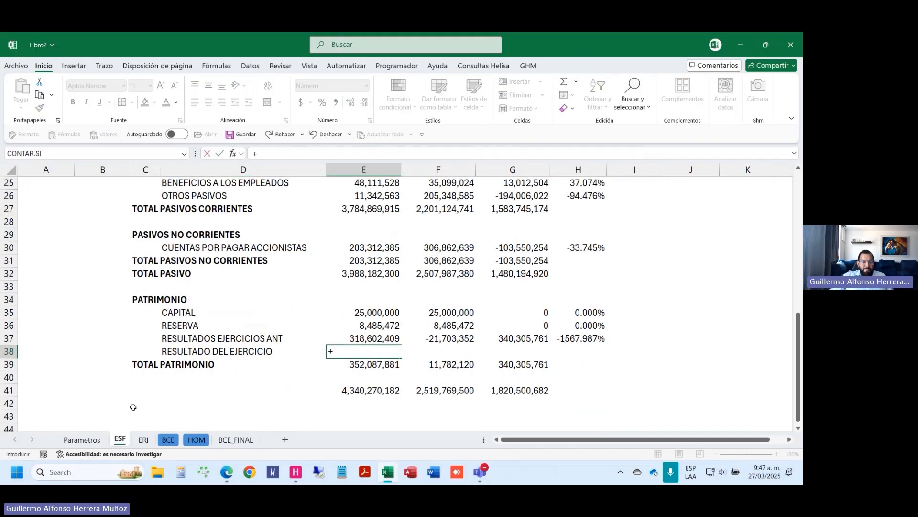
left_click(139, 440)
scroll(326, 352, "down", 5)
scroll(363, 341, "up", 3)
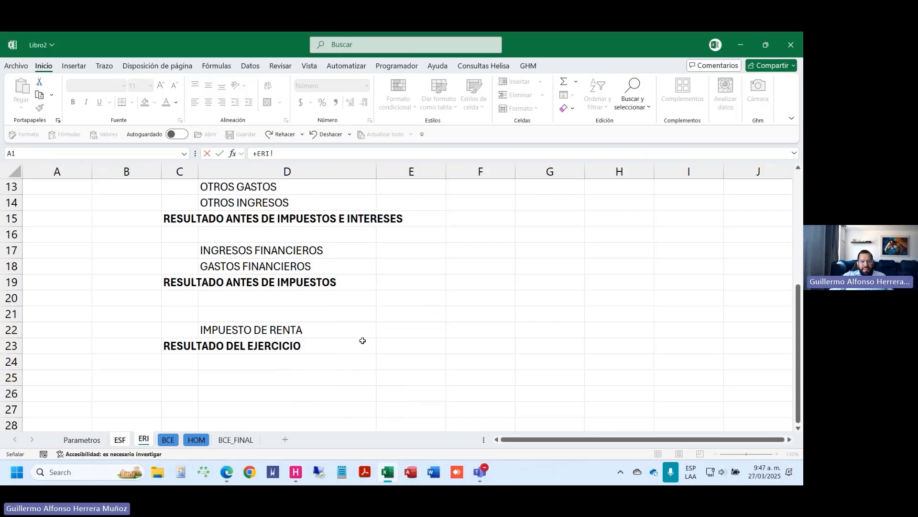
key("Return")
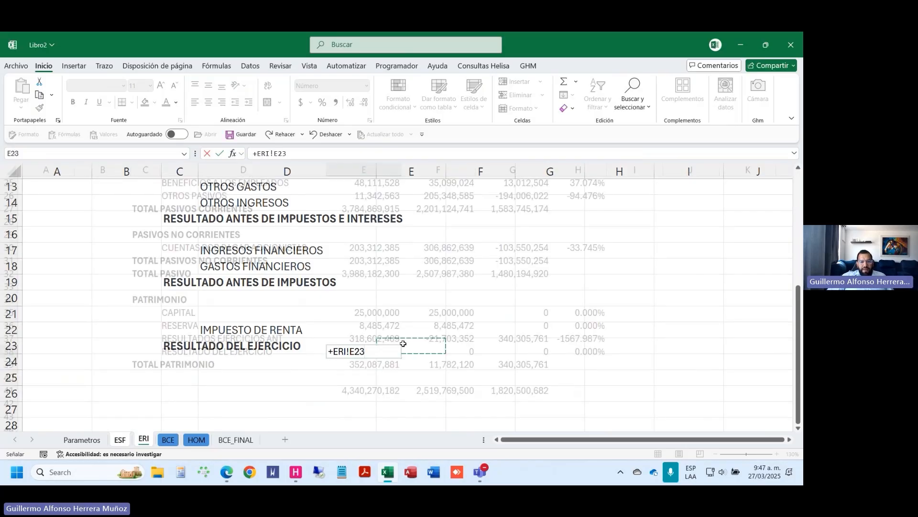
left_click(403, 347)
key("Right")
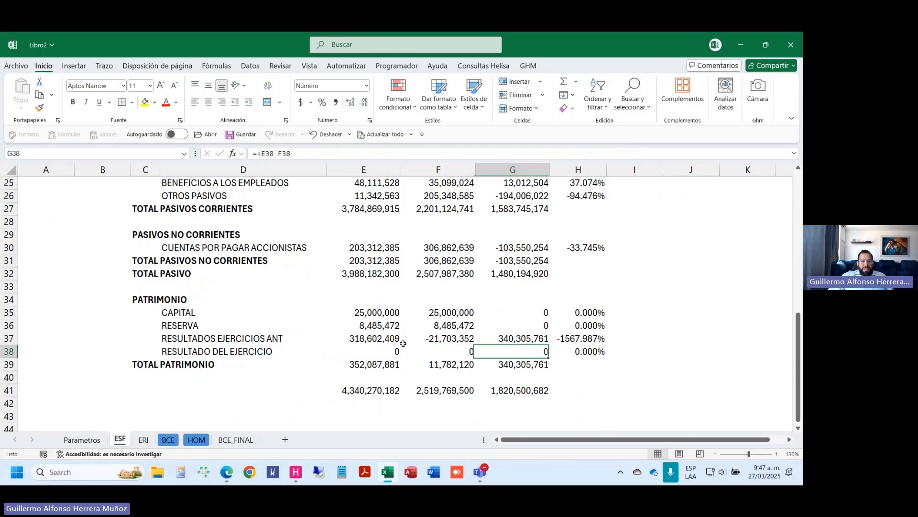
Step: Copy the EFECTIVO Y EQUIVALENTES formulas in E6:H6 of the ESF sheet
key("Left")
key("Left")
key("ctrl+Up")
key("ctrl+Up")
key("ctrl+Up")
key("ctrl+Up")
key("ctrl+Up")
key("ctrl+Up")
key("ctrl+Up")
key("ctrl+Up")
key("ctrl+Up")
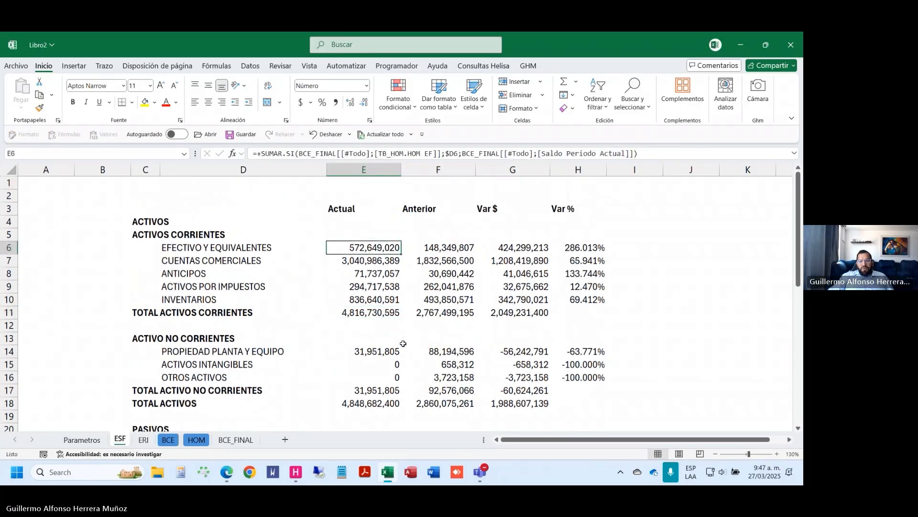
key("shift+Right")
key("shift+Right")
key("shift+Right")
key("ctrl+c")
Step: Paste the copied formulas on the ERI sheet beside every detail account, in rows 5, 6, 9, 12 to 14, 17, 18 and 22
key("ctrl+Page_Down")
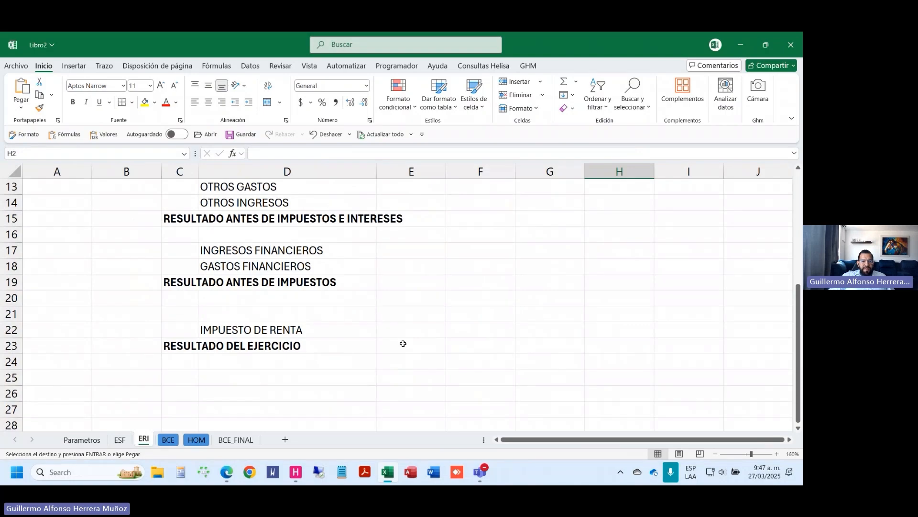
scroll(404, 343, "up", 4)
left_click_drag(414, 253, 401, 320)
left_click(394, 311)
scroll(412, 329, "down", 2)
scroll(404, 297, "down", 1)
scroll(399, 325, "down", 1)
left_click(397, 329)
left_click_drag(391, 266, 400, 246)
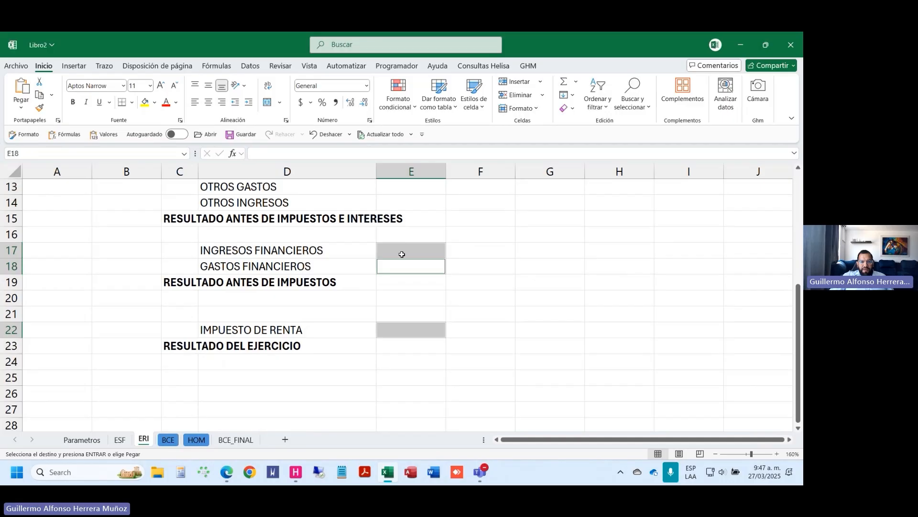
scroll(400, 263, "up", 2)
left_click_drag(397, 298, 395, 267)
scroll(393, 273, "up", 2)
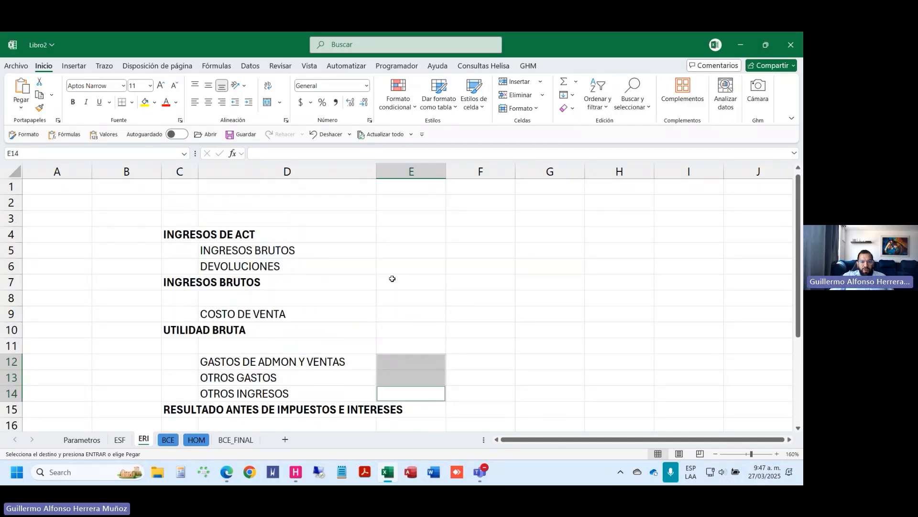
left_click(392, 306, "ctrl")
left_click_drag(394, 263, 396, 252)
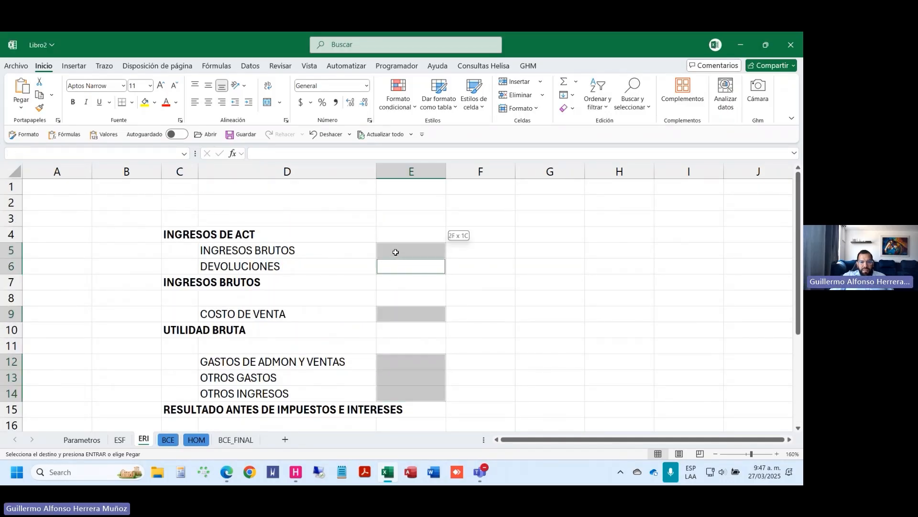
key("Return")
Step: Format ERI columns E to G as numbers with a thousands separator and zero decimals
key("Left")
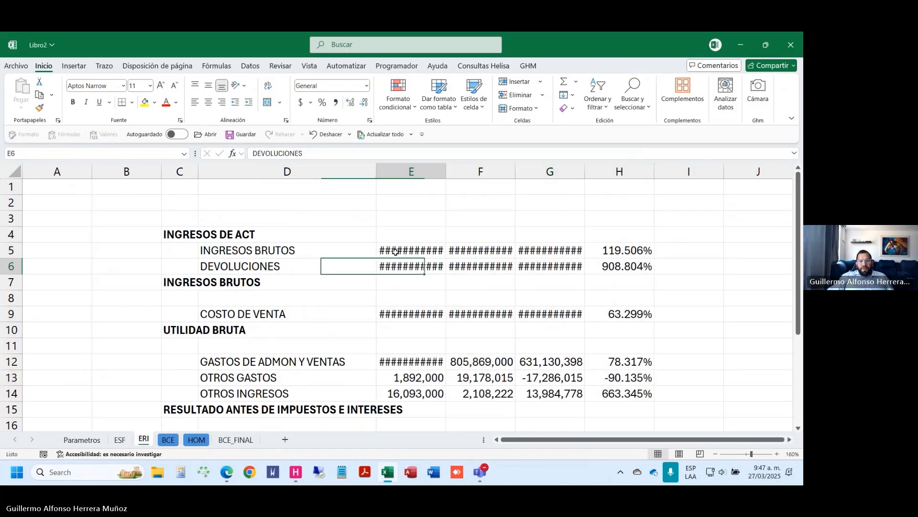
key("shift+Right")
key("shift+Right")
key("ctrl+space")
key("ctrl+shift+1")
key("ctrl+1")
key("Tab")
key("Down")
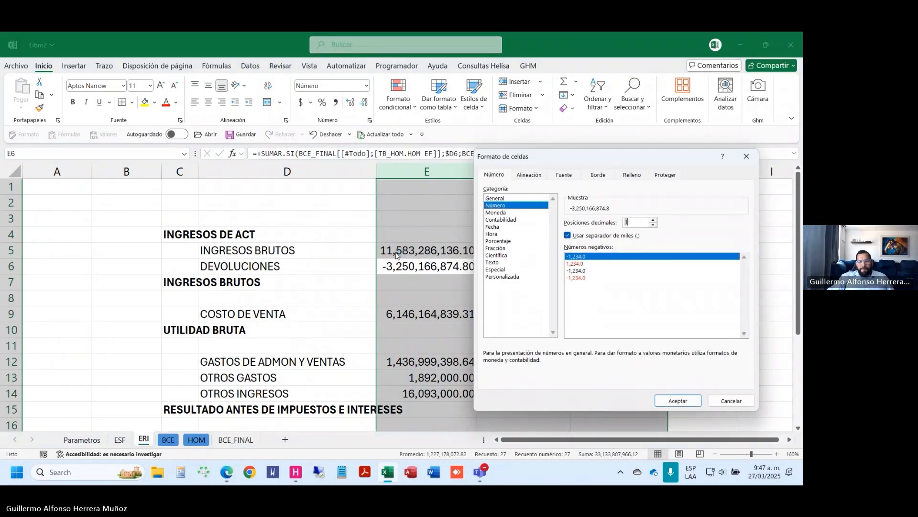
key("Return")
Step: Copy the Actual, Anterior, Var $ and Var % headings from the ESF sheet into E2:H2 of the ERI sheet
key("ctrl+Page_Up")
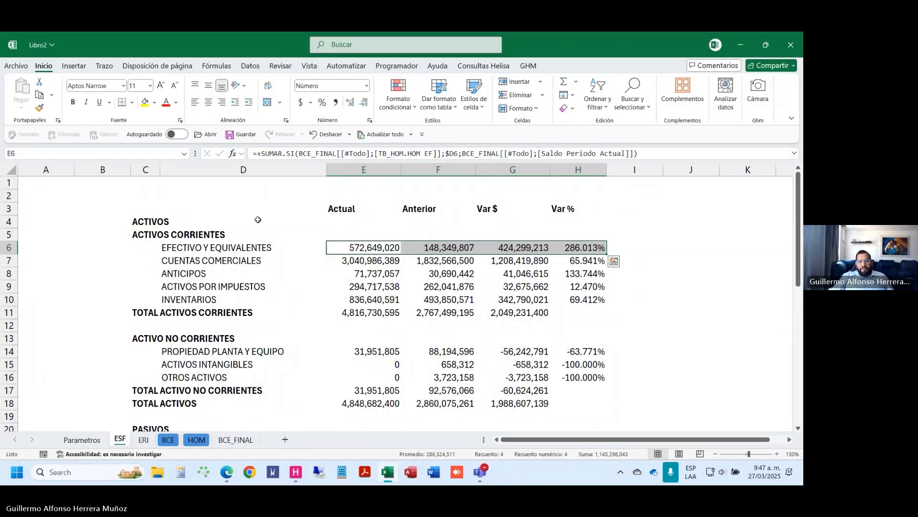
left_click_drag(340, 206, 563, 211)
key("ctrl+c")
key("ctrl+Page_Down")
key("Up")
key("Up")
key("Up")
key("Up")
key("Return")
key("Down")
key("Down")
key("Down")
key("Down")
key("Down")
type("+SUMA(")
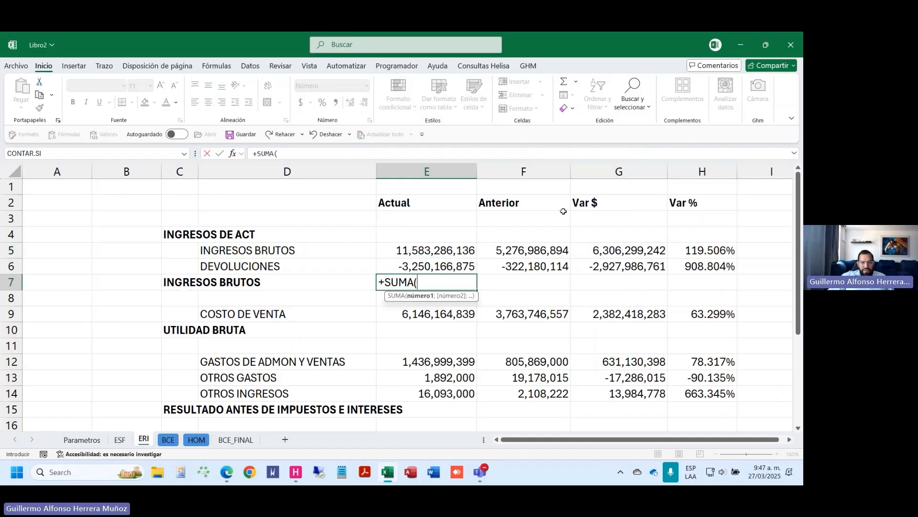
key("Up")
key("Up")
key("Down")
key("Return")
key("Up")
Step: Sum E5:E6 in E7 for the INGRESOS BRUTOS total and fill the formula across to G7
type("+SUMA(")
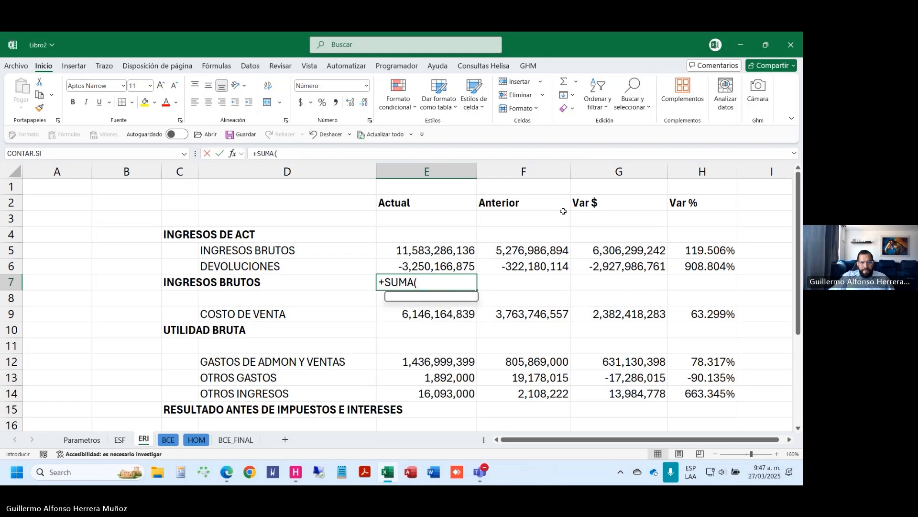
key("Up")
key("shift+Up")
key("Return")
key("Up")
key("shift+Right")
key("shift+Right")
key("ctrl+r")
Step: Enter +E7-E9 in E10 for UTILIDAD BRUTA and fill it across to G10
key("Down")
key("Down")
type("=+")
key("Up")
key("Up")
key("Up")
type("-")
key("Up")
key("Return")
key("Up")
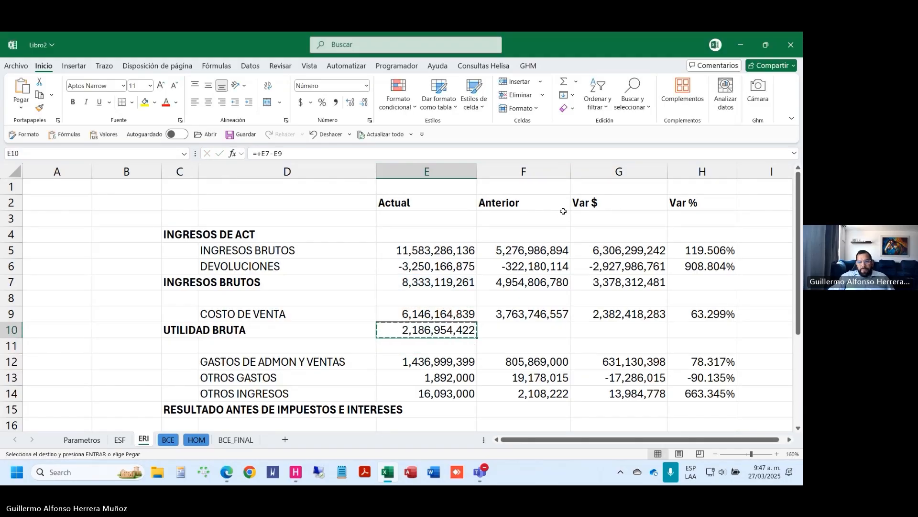
key("shift+Right")
key("shift+Right")
key("ctrl+r")
Step: Enter +E10+E14-E12-E13 in E15 for RESULTADO ANTES DE IMPUESTOS E INTERESES
scroll(563, 211, "down", 2)
left_click(435, 319)
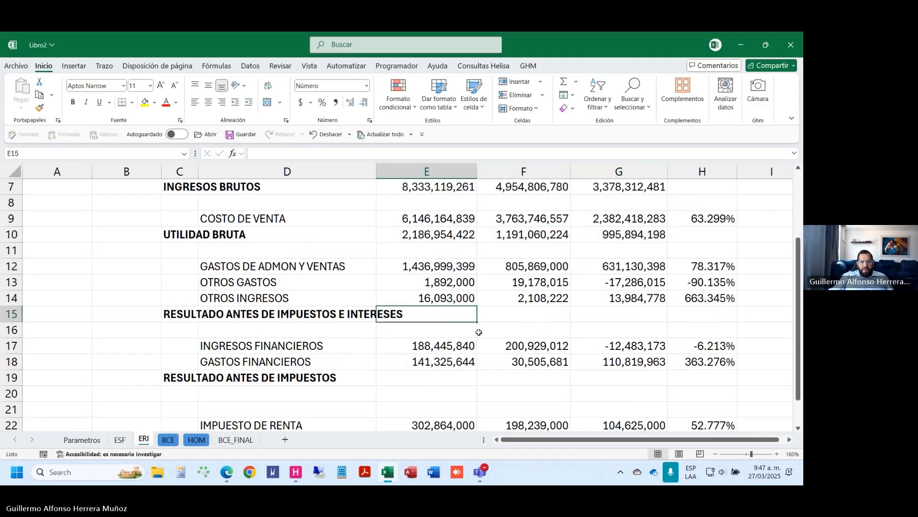
type("+")
key("Up")
key("Up")
key("Up")
key("Up")
key("Up")
type("+")
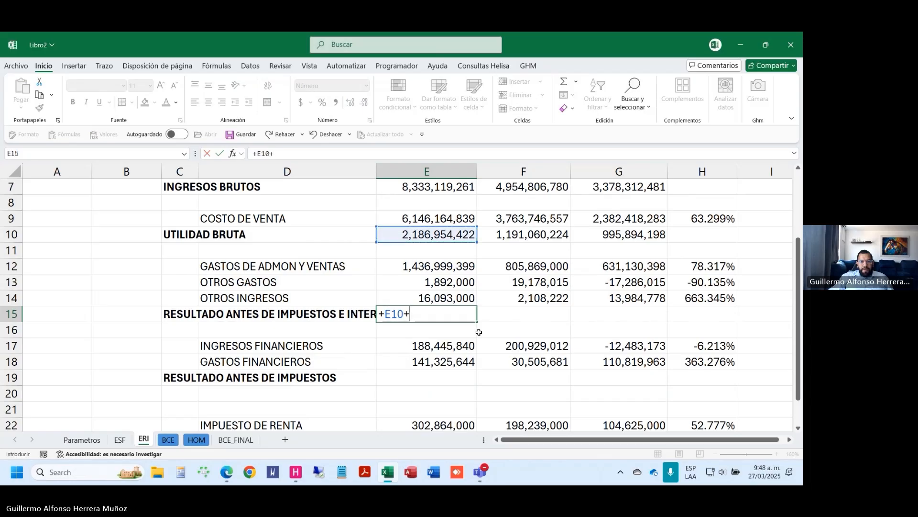
key("Up")
type("-")
key("Up")
key("Up")
key("Up")
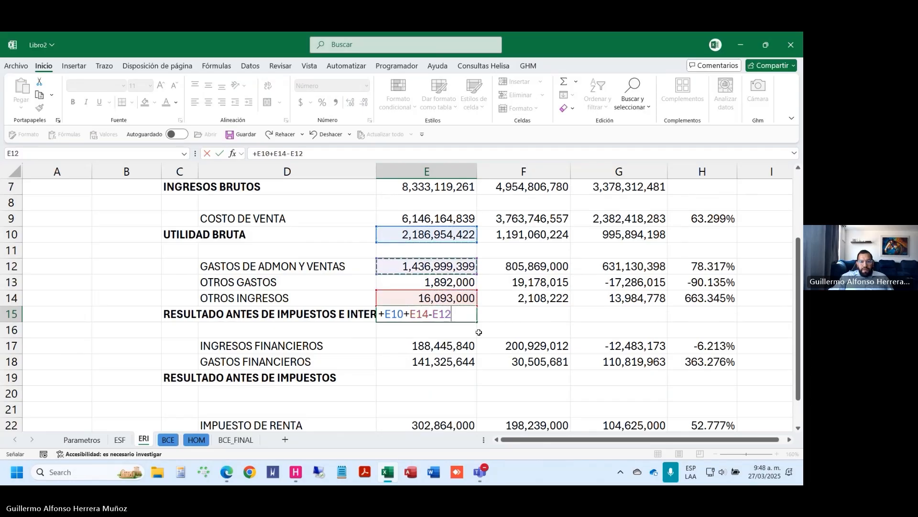
type("-")
key("Up")
key("Up")
key("Return")
Step: Copy the E15 result formula across to G15
key("Up")
key("ctrl+c")
key("shift+Right")
key("shift+Right")
key("Return")
Step: Enter +E15+E17-E18 in E19 for RESULTADO ANTES DE IMPUESTOS
key("Down")
key("Down")
key("Down")
key("Down")
type("+")
key("Up")
key("Up")
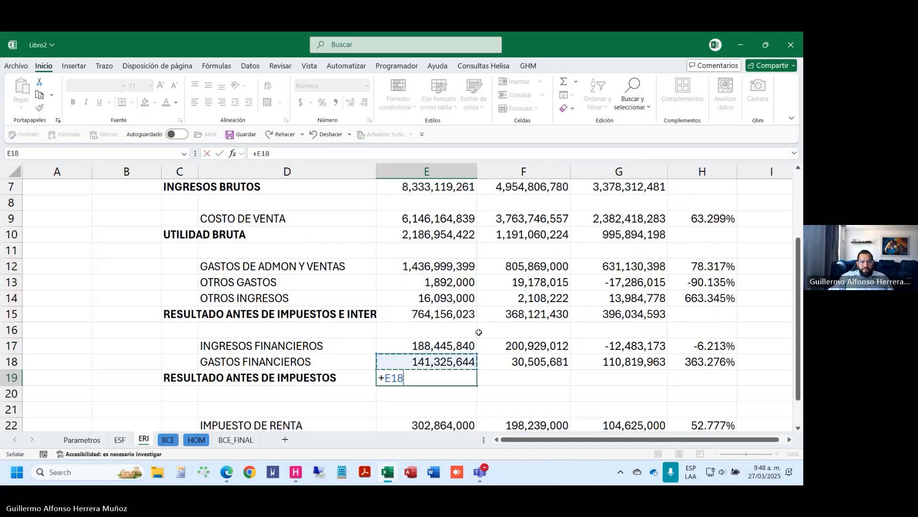
key("Up")
key("Up")
type("+")
key("Up")
key("Up")
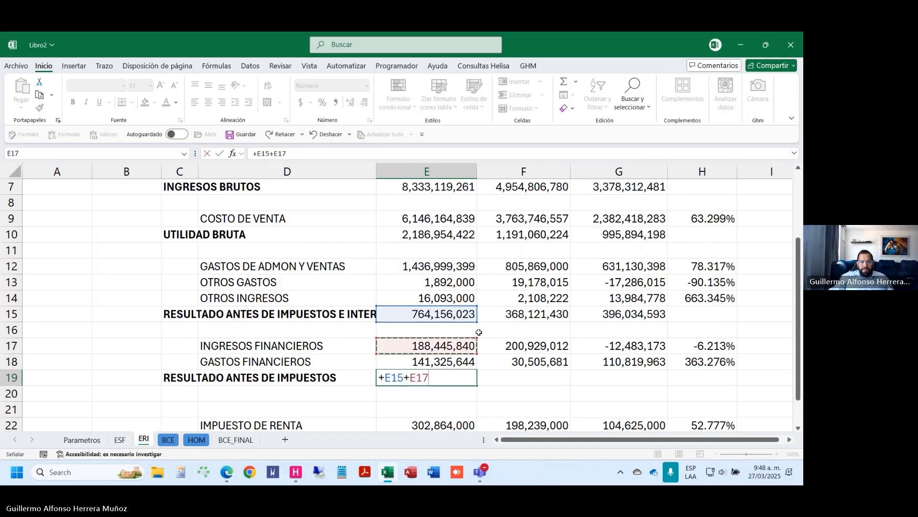
type("-")
key("Up")
key("Return")
Step: Copy the E19 formula across to G19
key("Up")
key("ctrl+c")
key("shift+Right")
key("shift+Right")
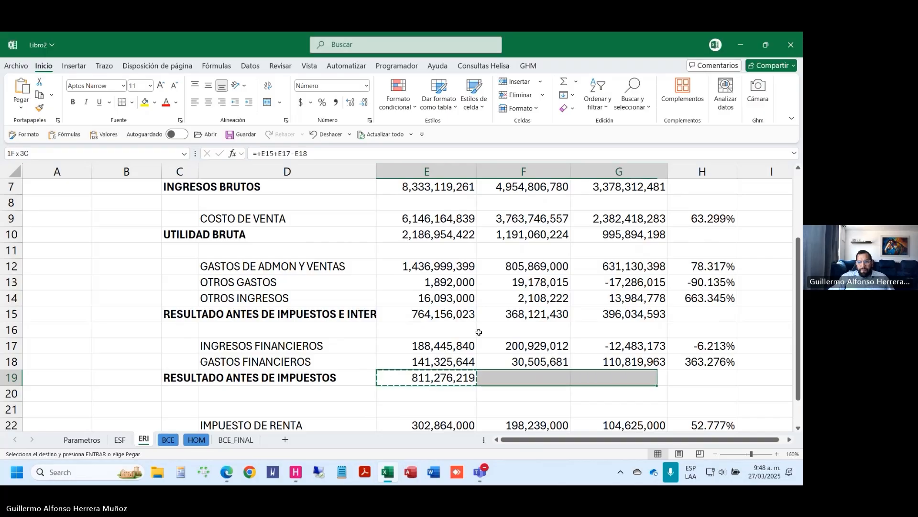
key("Return")
Step: Enter +E19-E22 in E23 for RESULTADO DEL EJERCICIO
scroll(478, 332, "down", 3)
left_click(430, 301)
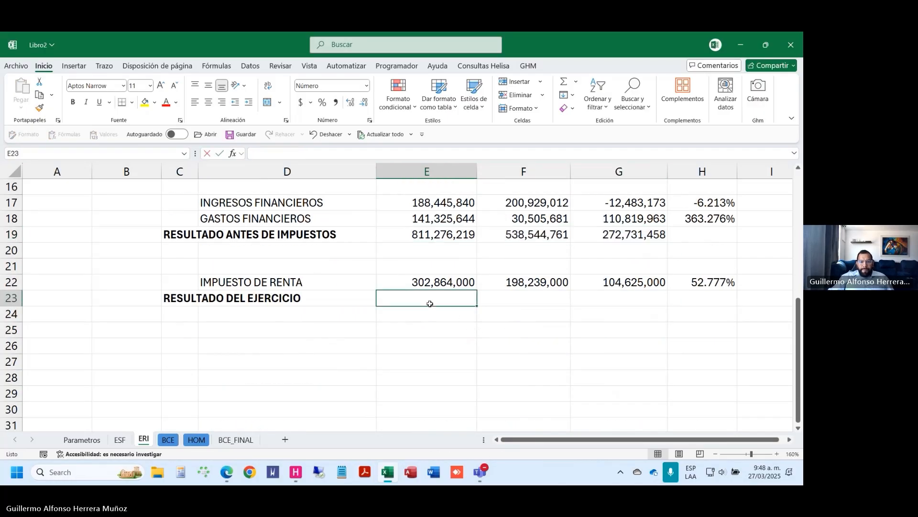
type("+")
key("Up")
key("Up")
key("Up")
key("Up")
type("-")
key("Up")
key("Return")
Step: Copy the E23 formula across to G23
key("Up")
key("ctrl+c")
key("shift+Right")
key("shift+Right")
key("ctrl+v")
key("Return")
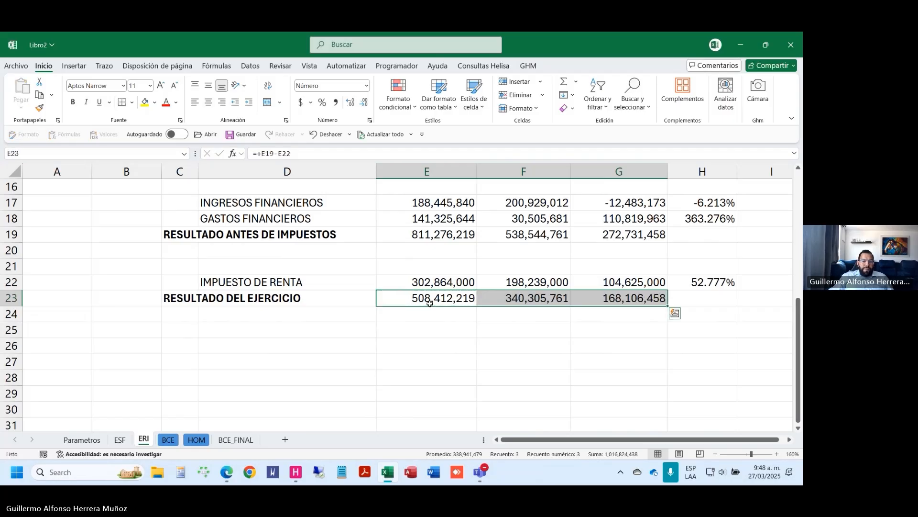
Step: On the ESF sheet, enter the check formula +E41-E18 across E43:G43 to compare liabilities plus equity with total assets
key("ctrl+Page_Up")
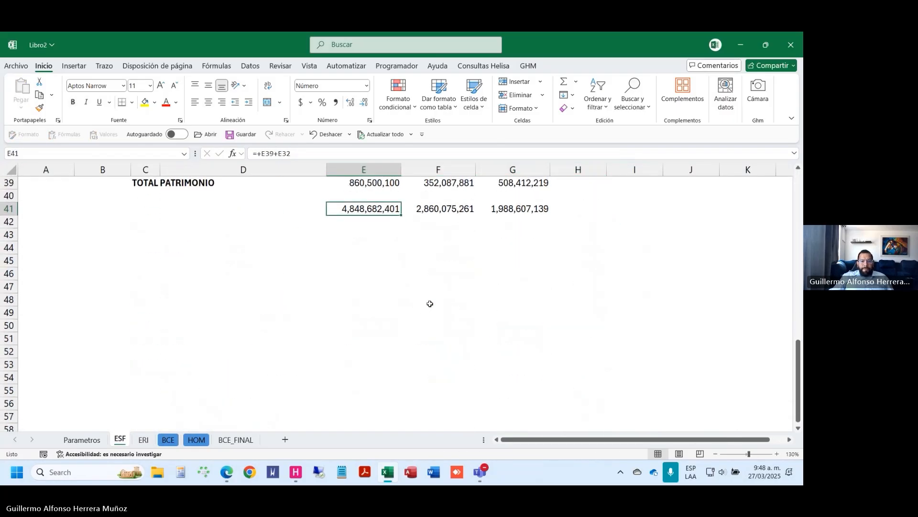
scroll(430, 304, "up", 12)
scroll(443, 300, "down", 9)
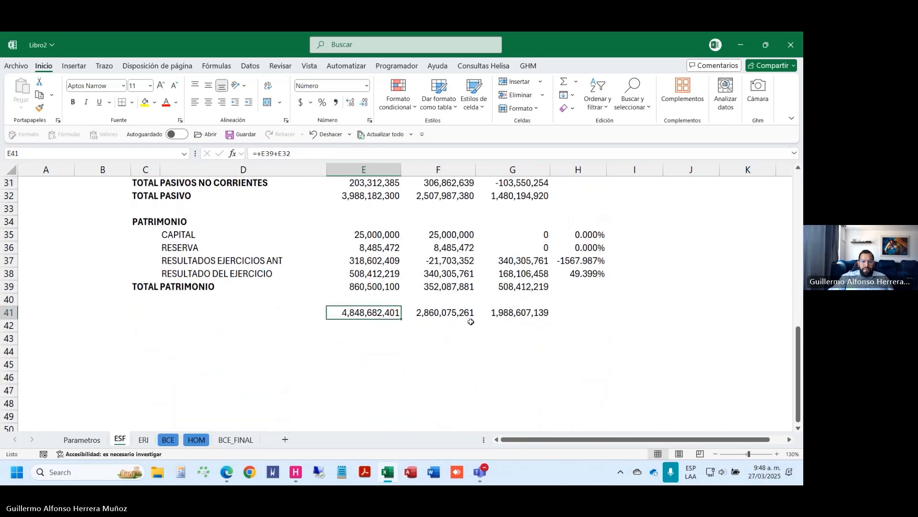
key("Down")
key("Down")
key("shift+Right")
key("shift+Right")
type("+")
key("Up")
key("Up")
type("-")
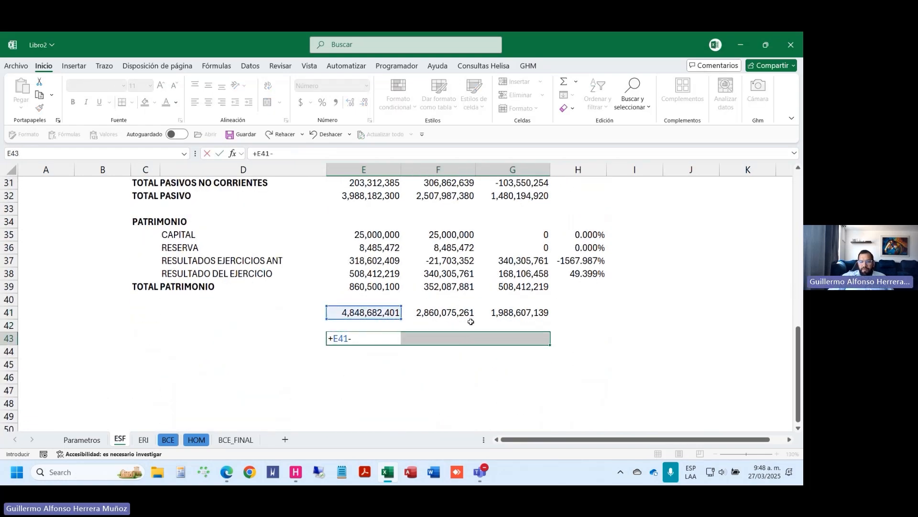
scroll(471, 322, "up", 10)
scroll(373, 395, "down", 2)
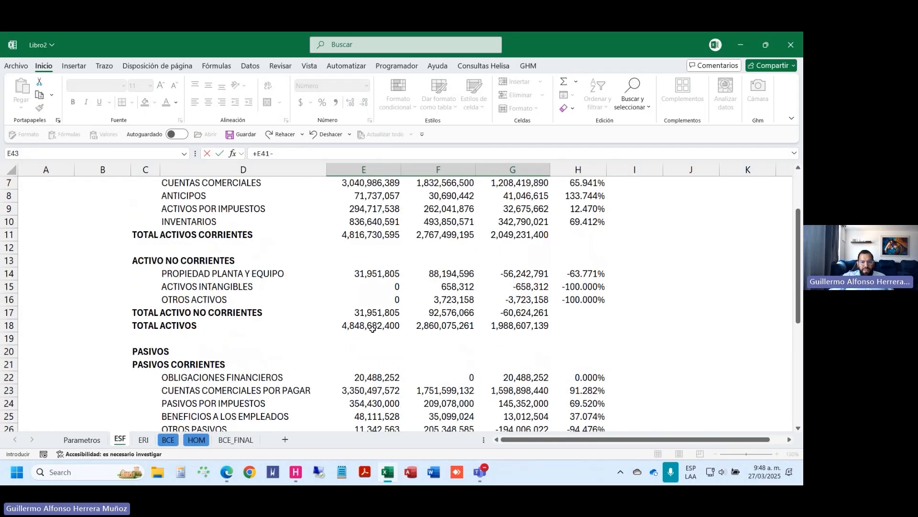
left_click(372, 326)
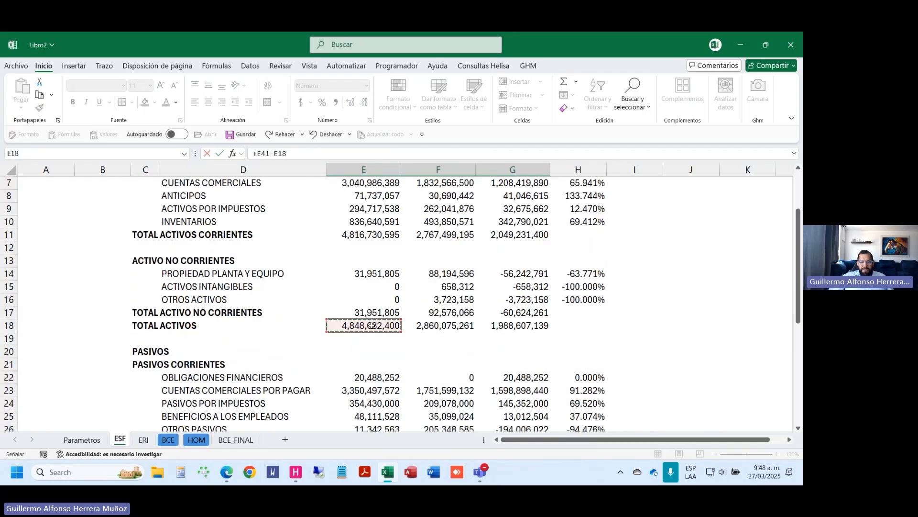
key("ctrl+Return")
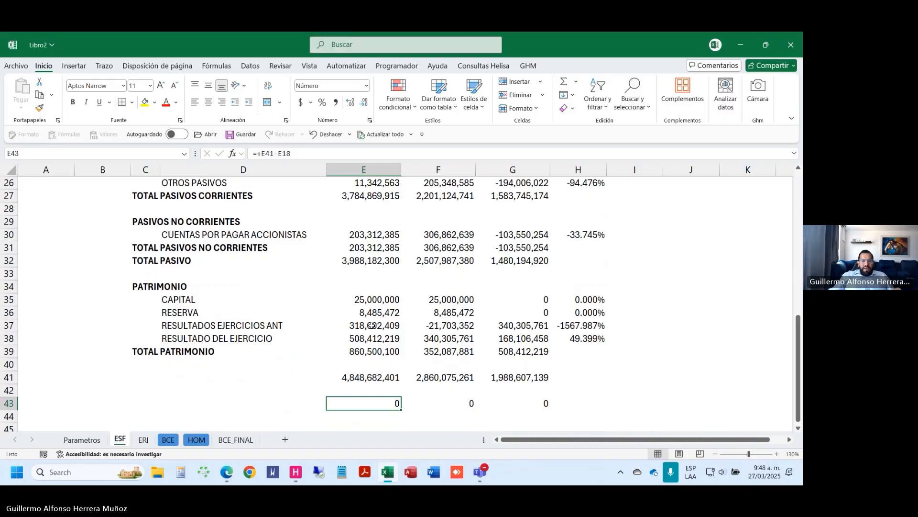
Step: Insert two blank rows at the start of the ESF sheet, above row 1
scroll(372, 326, "up", 8)
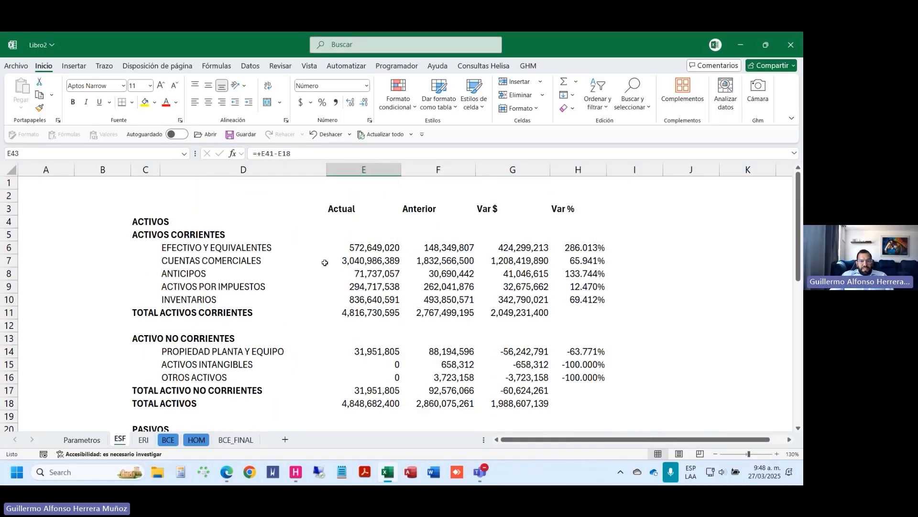
left_click(143, 232)
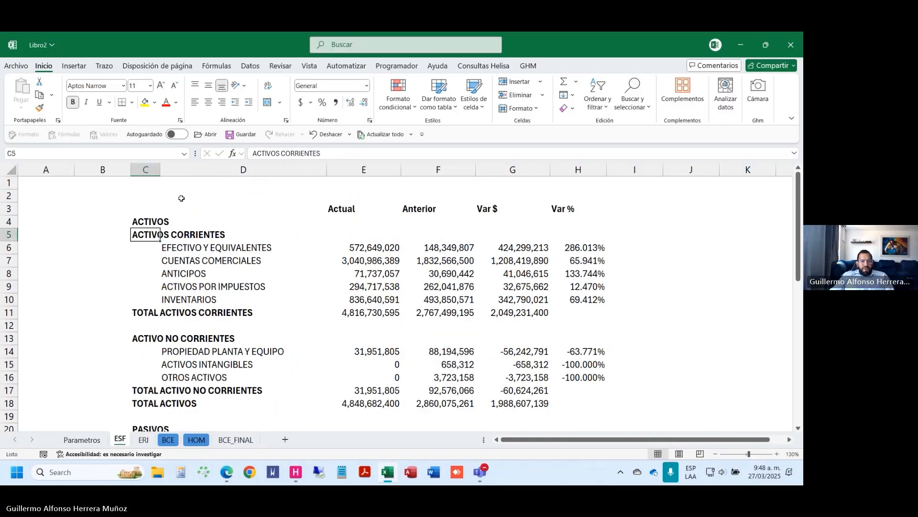
key("Up")
key("Up")
key("Up")
key("Up")
key("shift+space")
key("ctrl+plus")
key("ctrl+plus")
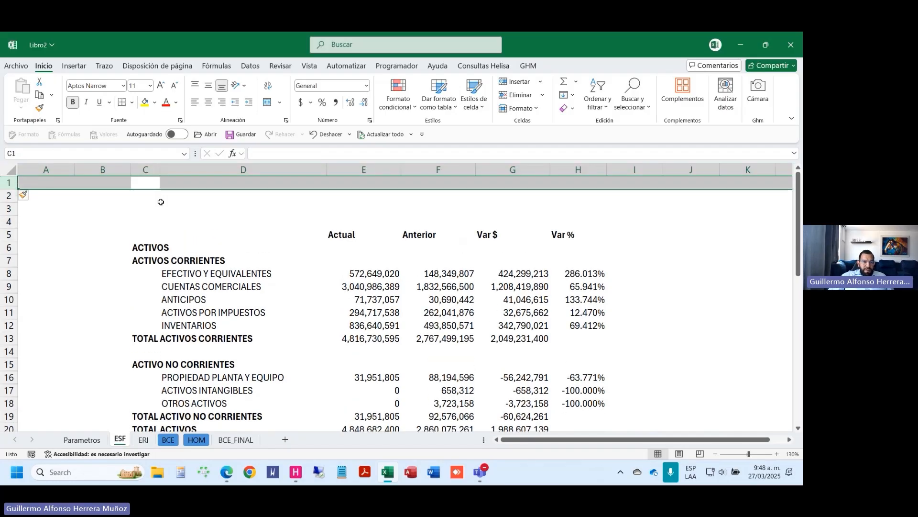
Step: Enter the title ESTADO DE SITUACION FINANCIERA in C2 of the ESF sheet
key("Down")
type("esta")
key("Escape")
type("ESTADO DE SITUACION FIN")
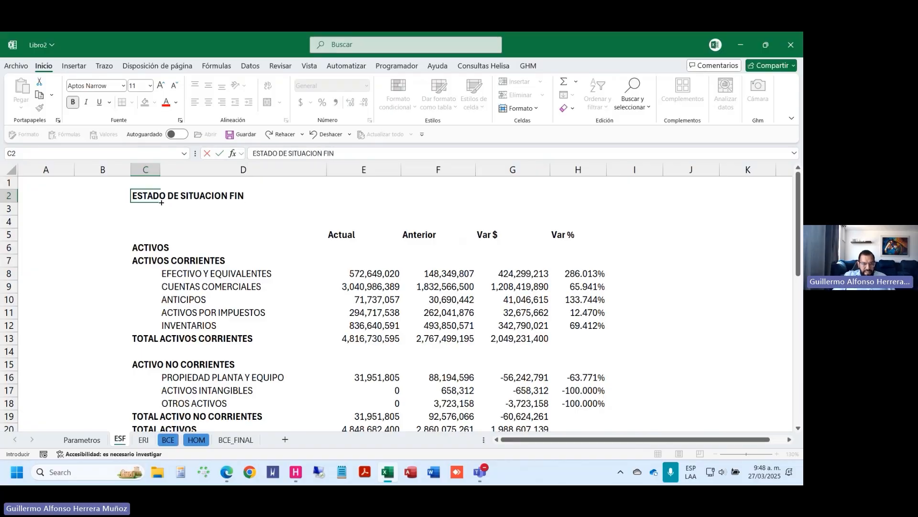
type("ANCIERA")
key("Return")
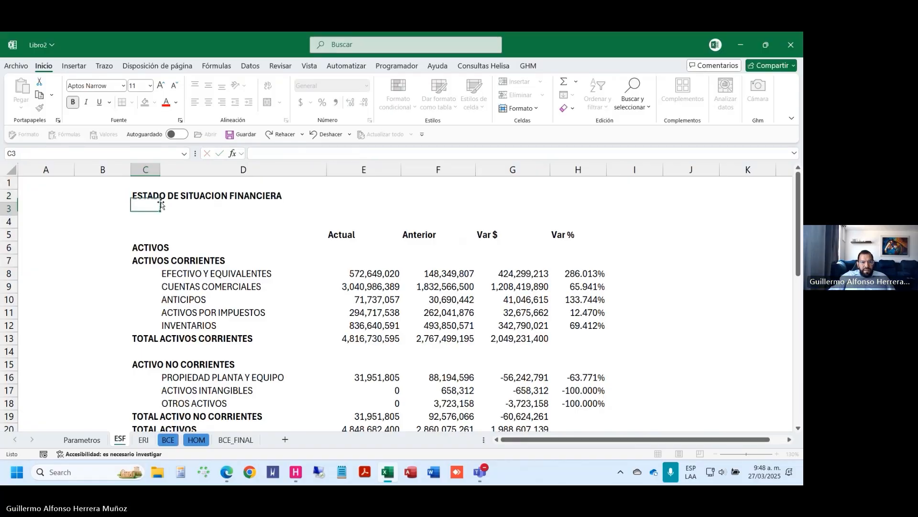
Step: Copy the title in ESF cell C2 to cell C1 of the ERI sheet
key("Up")
key("ctrl+c")
key("ctrl+Page_Down")
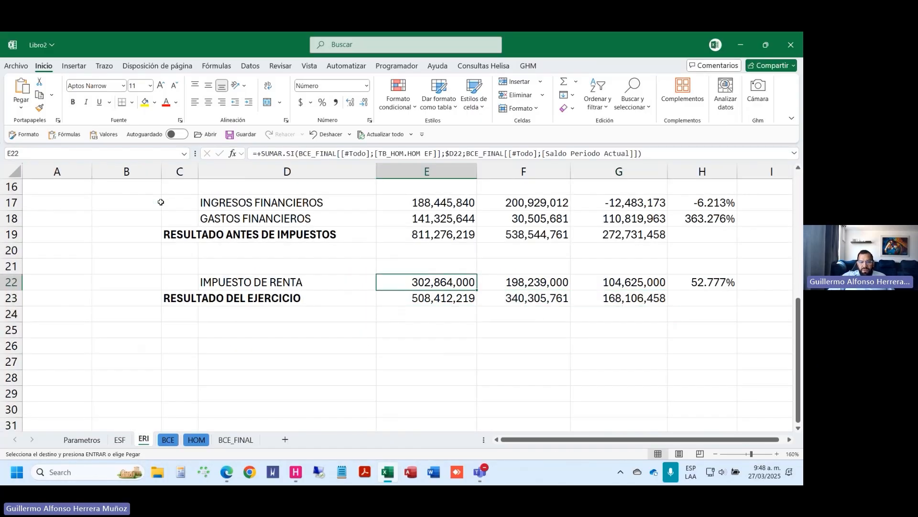
key("ctrl+Home")
left_click(175, 186)
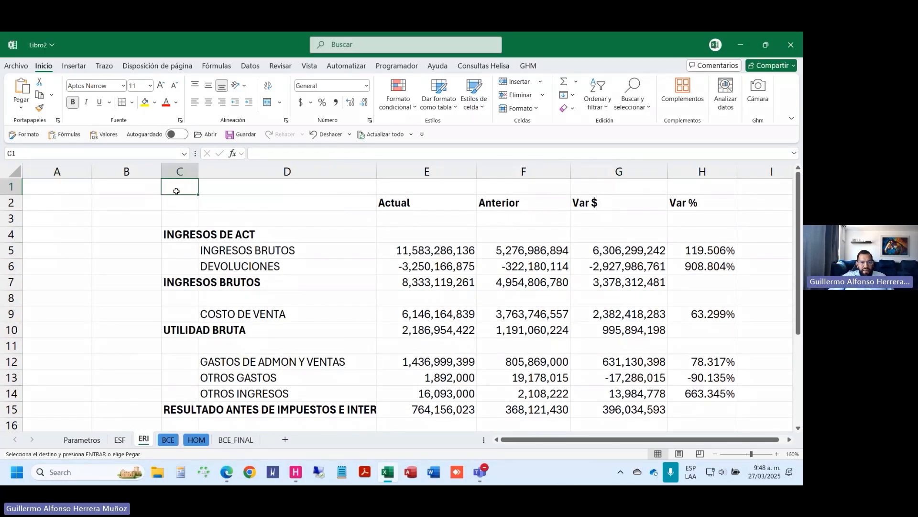
key("Return")
Step: Insert two blank rows between the ERI title and the column headings row
key("Down")
key("shift+space")
key("ctrl+plus")
key("ctrl+plus")
Step: Change the title in C1 of the ERI sheet to ESTADO DE RESULTADO INTERAL
key("Up")
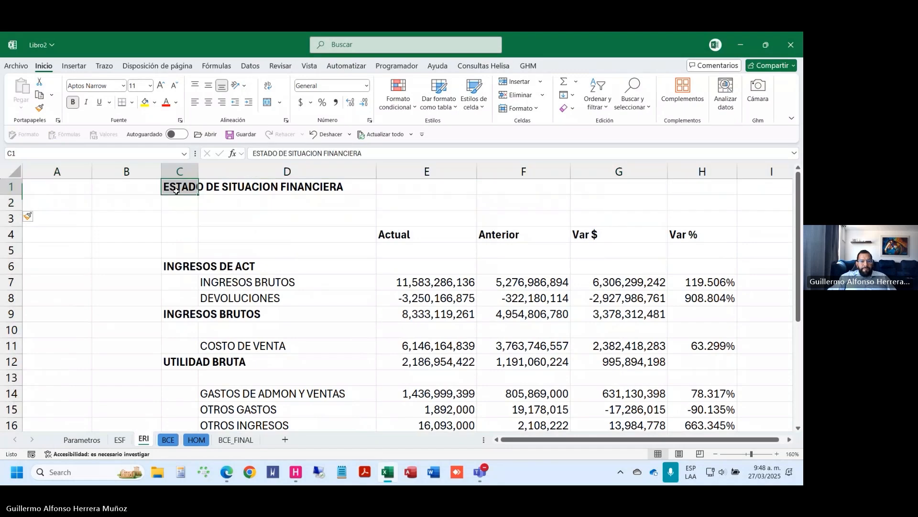
key("F2")
key("ctrl+shift+Left")
key("ctrl+shift+Left")
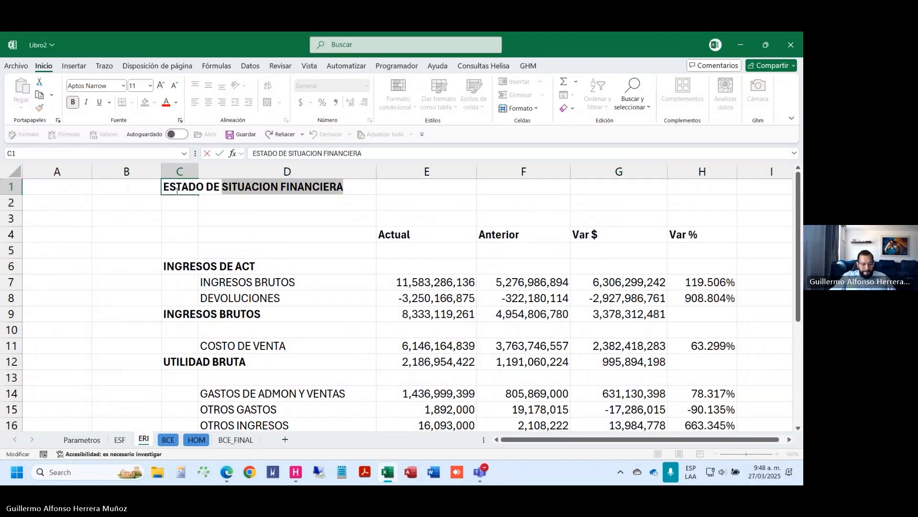
type("RESULTAD")
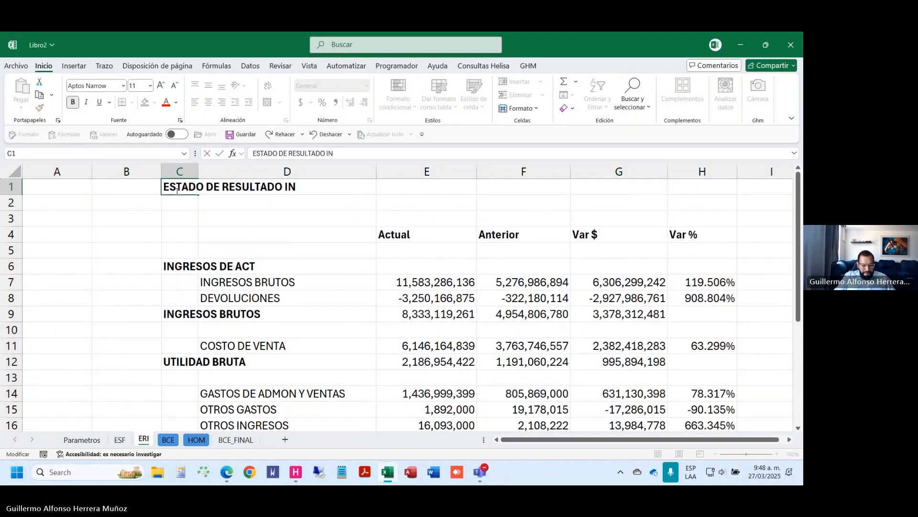
type("O INTERAL")
key("Return")
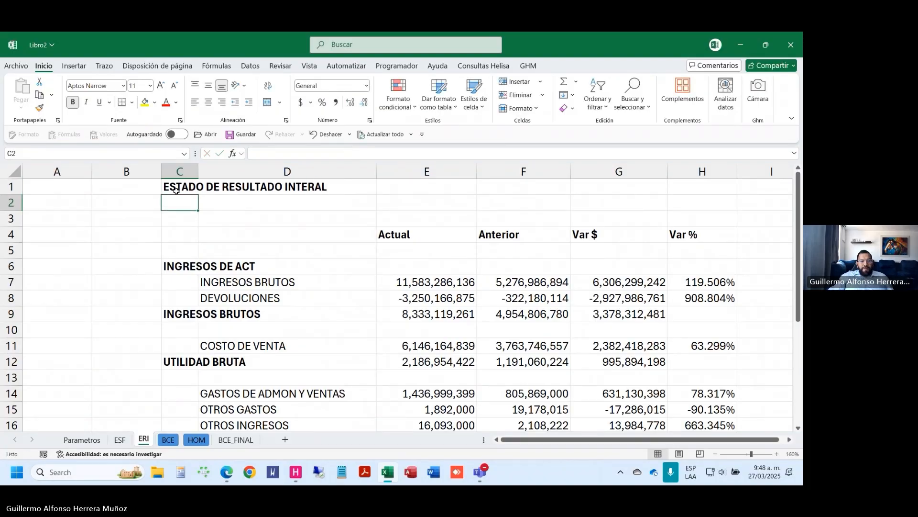
Step: Insert two blank rows above the ERI title and narrow columns A and B
key("Up")
key("shift+space")
key("ctrl+plus")
key("ctrl+plus")
left_click_drag(72, 171, 53, 172)
left_click(210, 313)
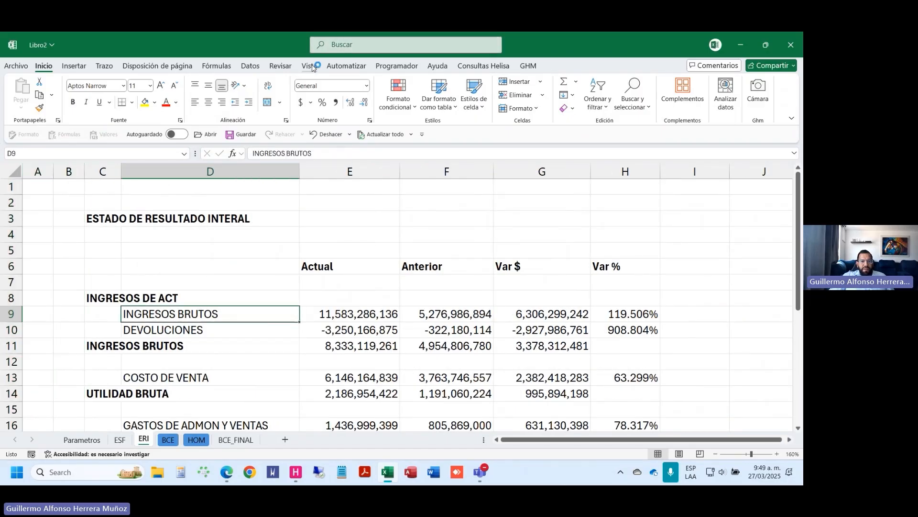
Step: Hide the gridlines on the ERI sheet
left_click(309, 65)
left_click(378, 94)
scroll(384, 274, "down", 6)
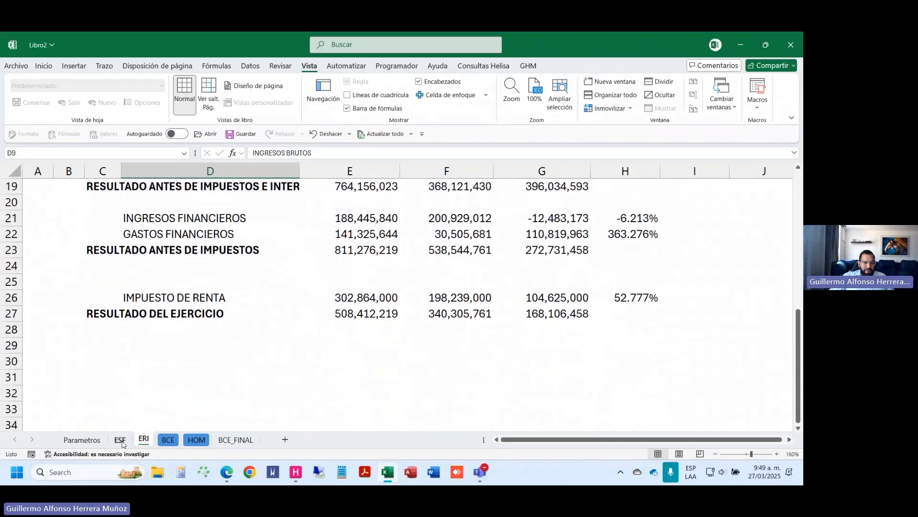
Step: On the ESF sheet, select the rows from ACTIVOS CORRIENTES in row 7 down past the statement and apply a filter
left_click(120, 439)
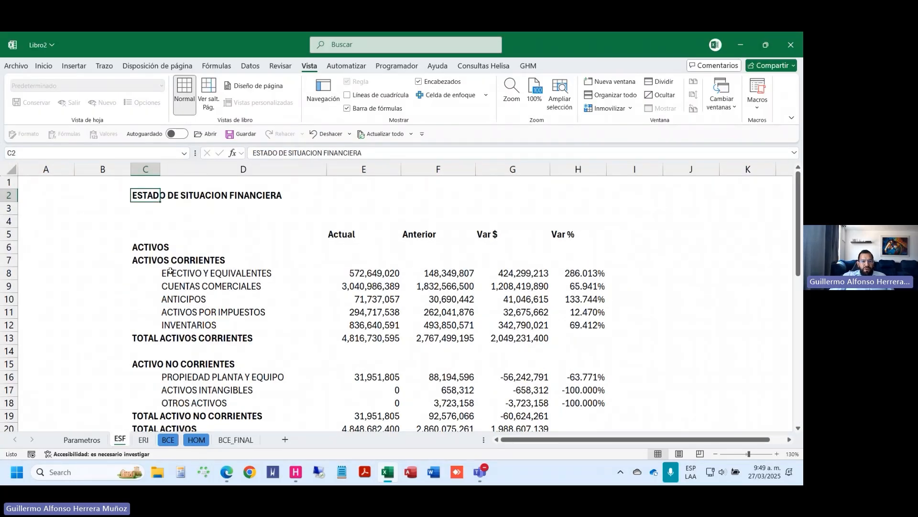
left_click(146, 266)
key("shift+Page_Down")
key("shift+Page_Down")
key("shift+Page_Down")
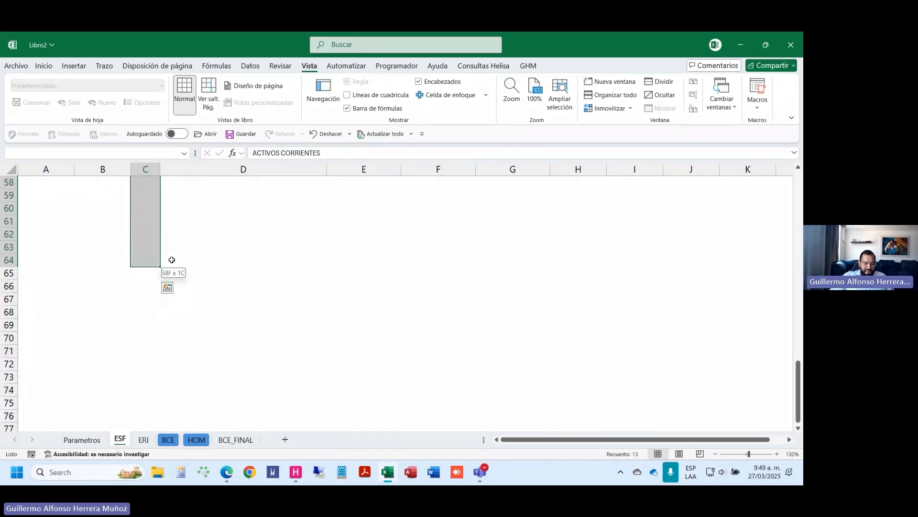
key("shift+space")
key("ctrl+shift+l")
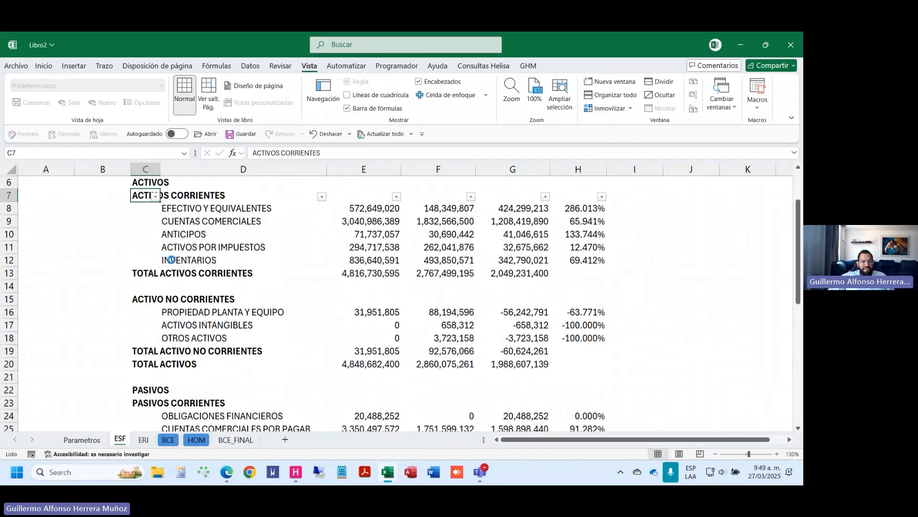
Step: Filter column C of the ESF statement to exclude the blank entries (Vacías)
key("alt+Down")
key("Down")
key("Down")
key("Down")
key("Down")
key("Down")
key("Down")
key("Down")
key("Down")
key("Down")
key("Down")
key("Down")
key("Down")
key("Down")
key("Down")
key("Down")
key("Down")
key("Down")
key("Down")
key("space")
key("Tab")
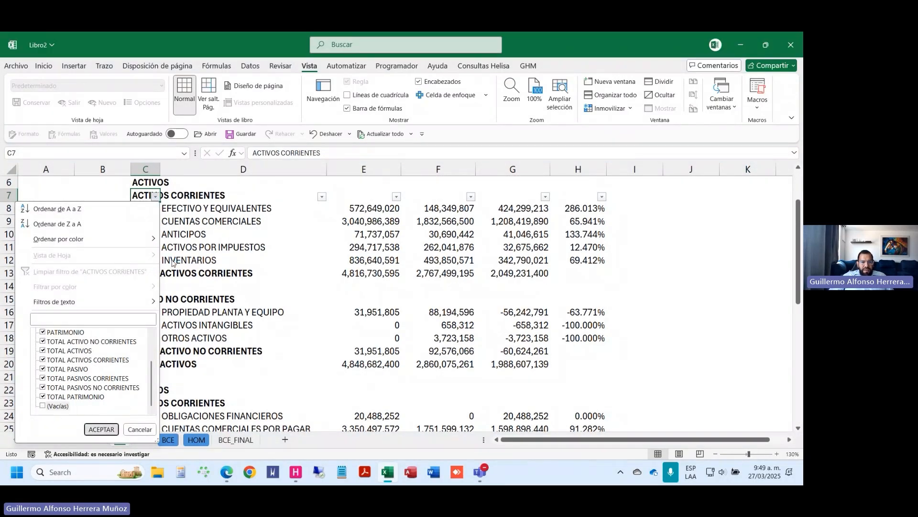
key("Return")
Step: Make all the filtered heading and total rows, from row 13 to row 41, bold
key("Down")
key("ctrl+shift+Down")
key("shift+space")
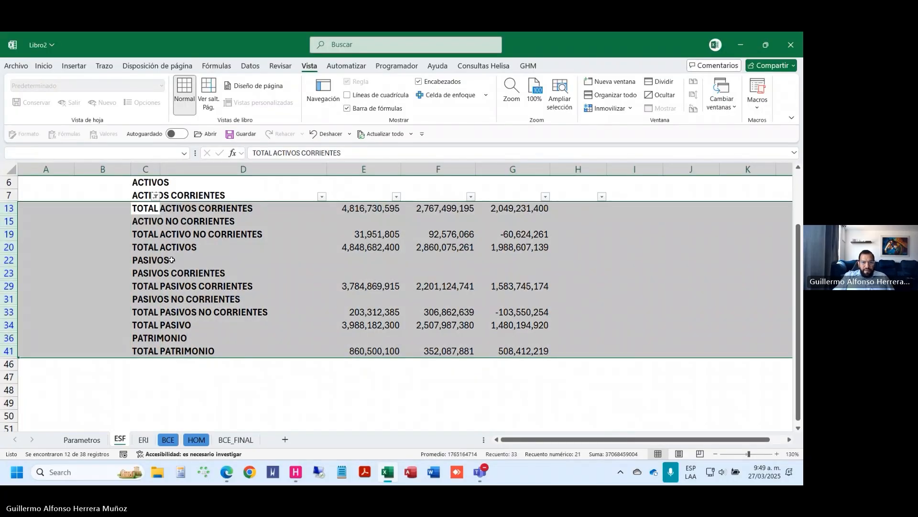
key("ctrl+n")
key("ctrl+n")
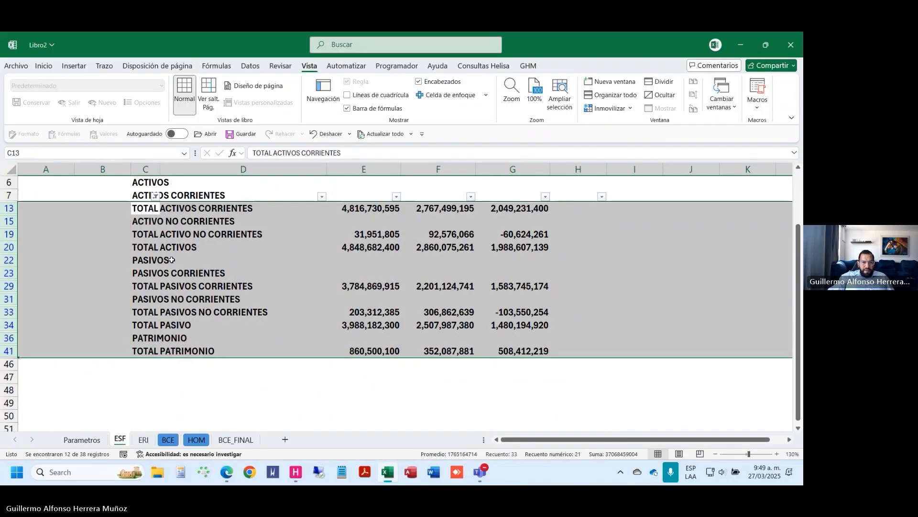
Step: Remove the filter from the ESF statement, check its rows and return to the ERI sheet
key("Up")
key("ctrl+shift+l")
key("Down")
key("Down")
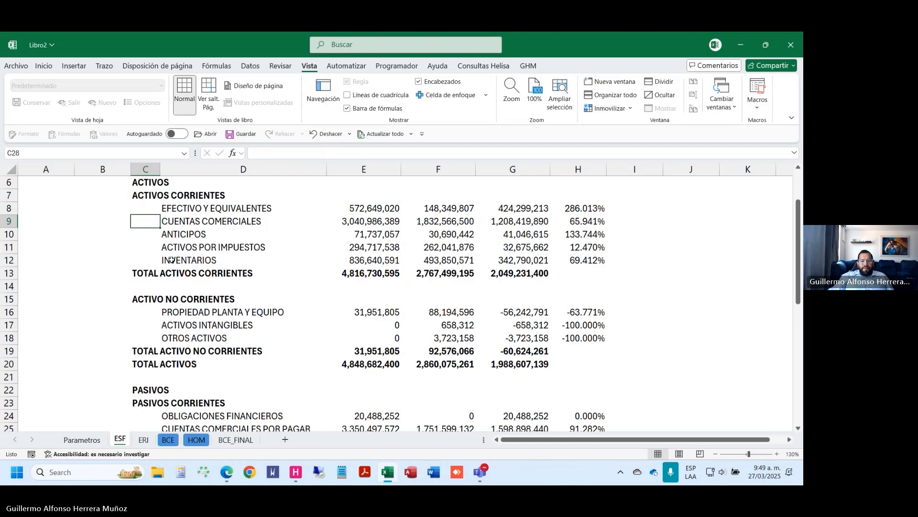
scroll(172, 259, "down", 12)
scroll(171, 260, "up", 6)
key("ctrl+Page_Down")
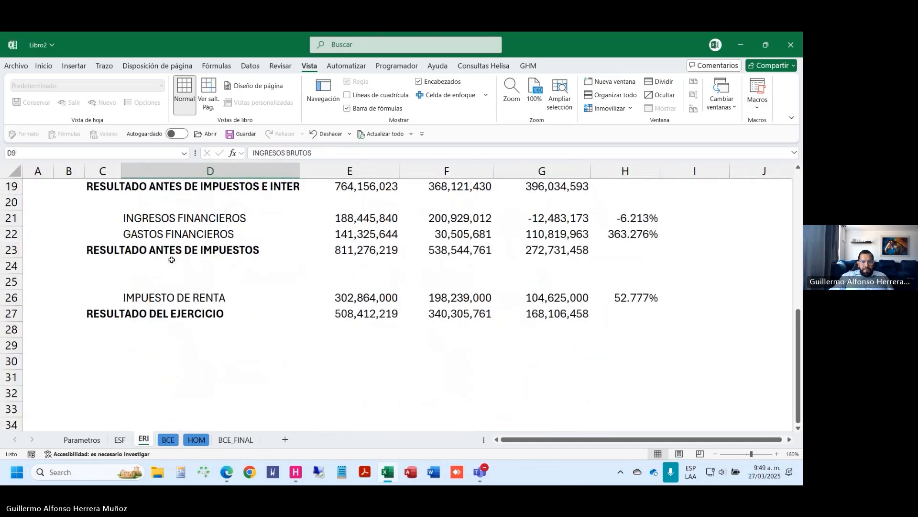
Step: Review the top of the ERI statement and the BCE_FINAL sheet, then go to the Parametros sheet
scroll(306, 289, "up", 6)
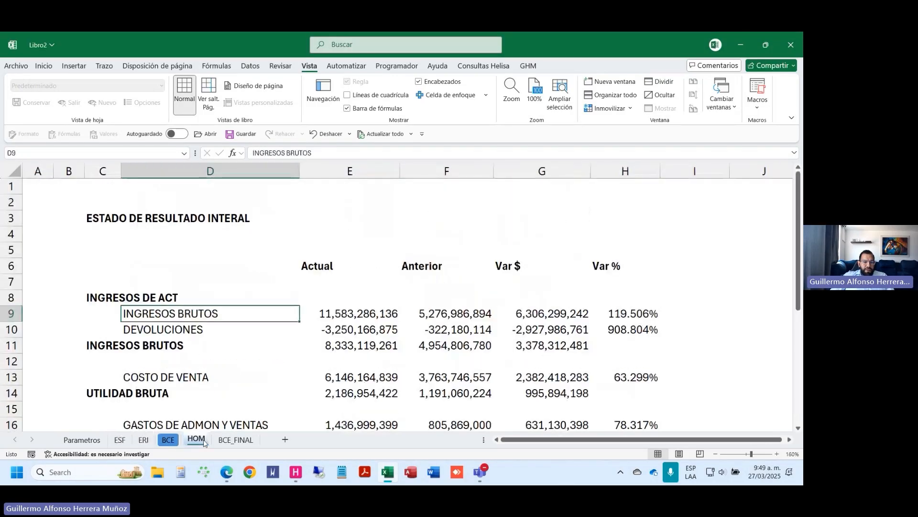
left_click(235, 439)
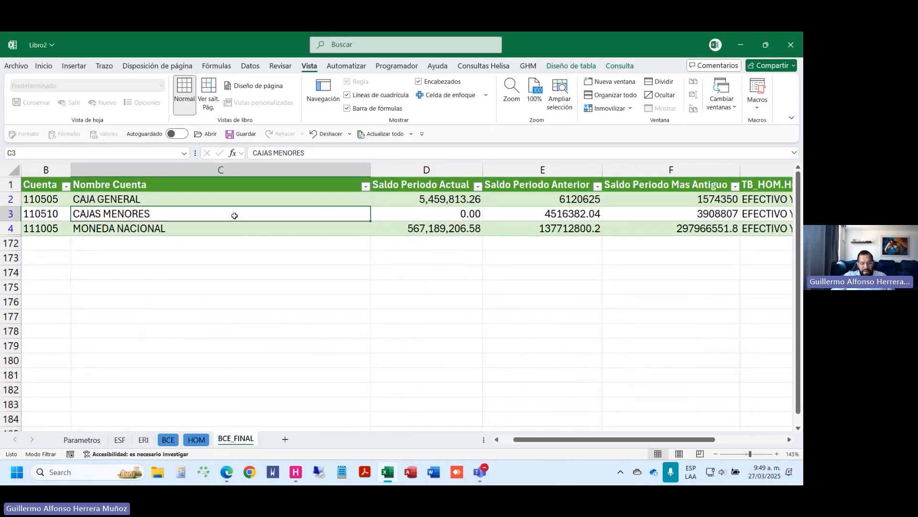
key("ctrl+Page_Up")
key("ctrl+Page_Up")
key("ctrl+Page_Up")
key("ctrl+Page_Up")
key("ctrl+Page_Up")
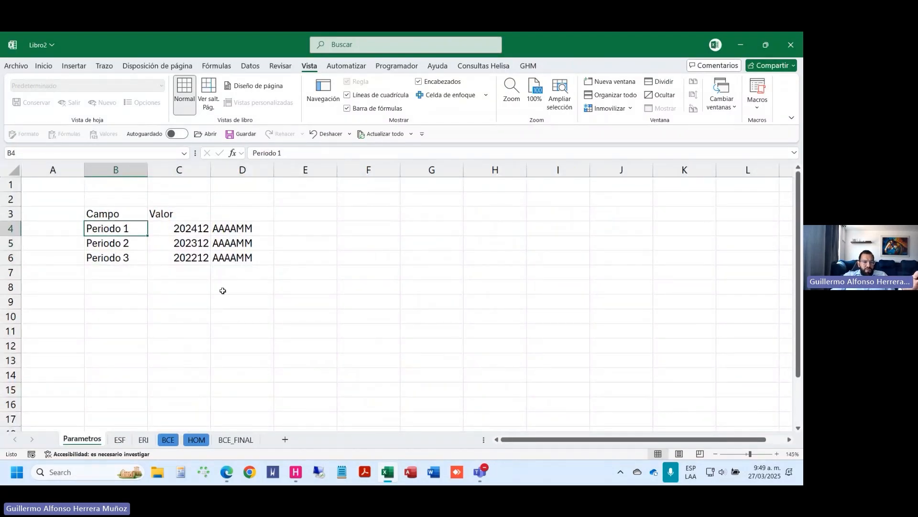
Step: Save the workbook on the desktop (Escritorio) as an Excel workbook named EJEMPLO 1
left_click(16, 66)
left_click(60, 230)
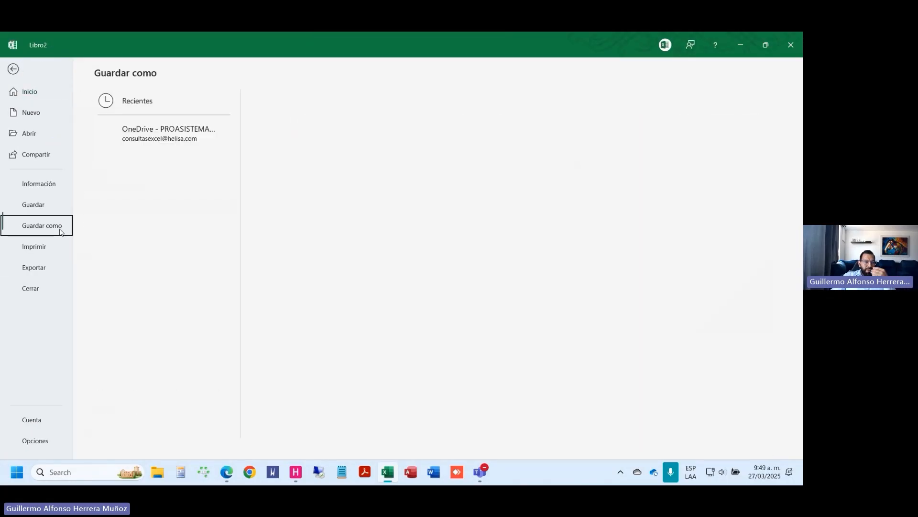
scroll(151, 412, "down", 1)
left_click(153, 435)
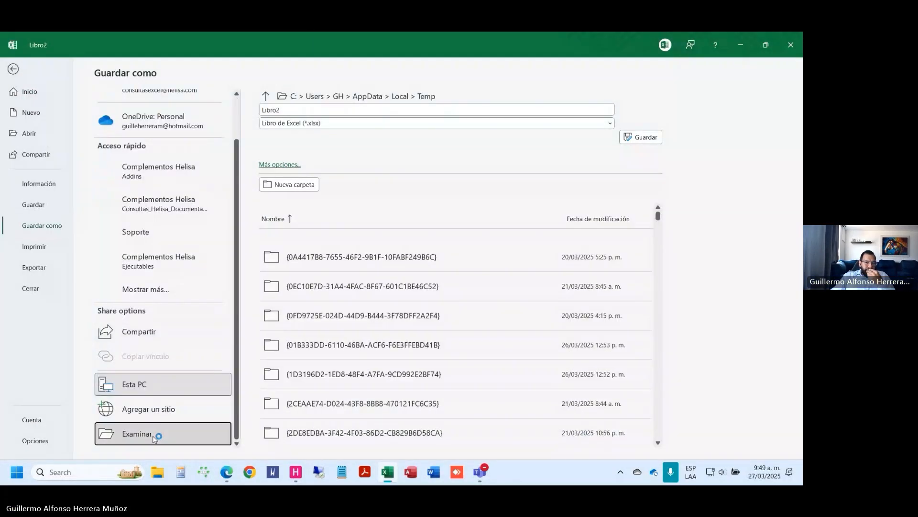
left_click(40, 163)
double_click(115, 206)
type("EJEMPLO")
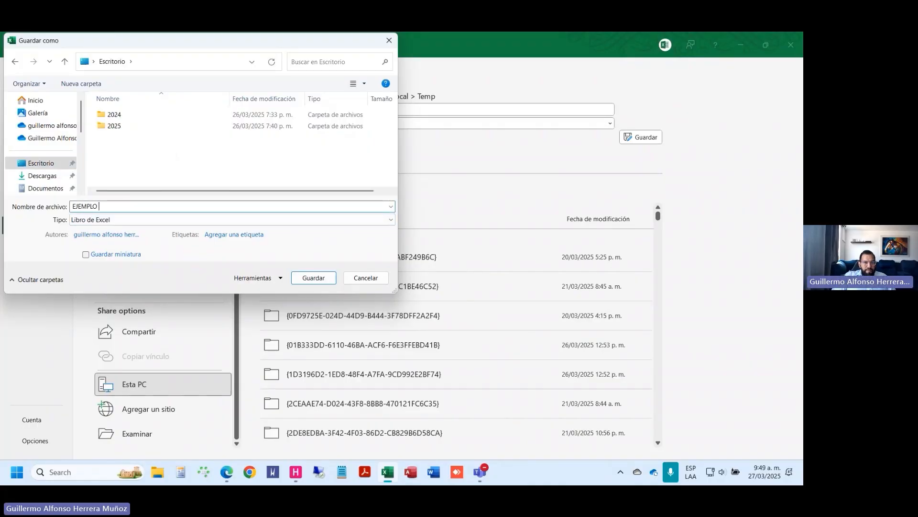
left_click(311, 277)
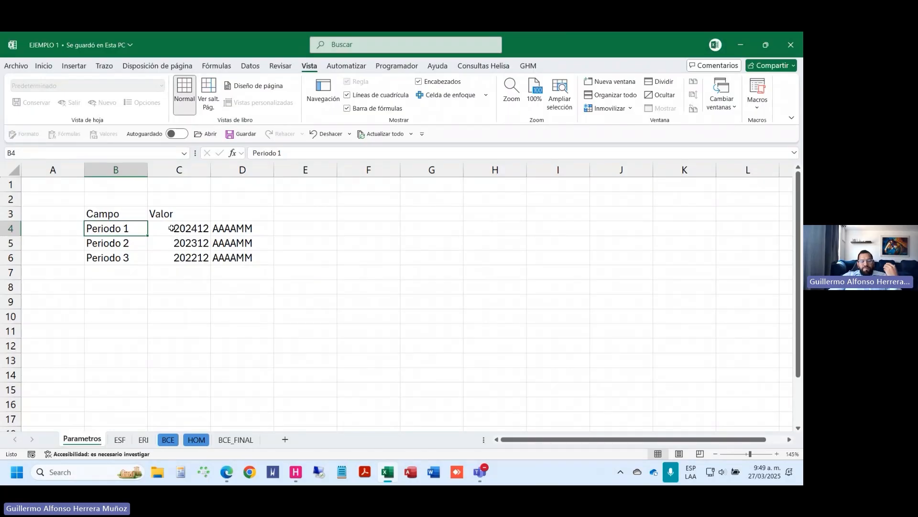
Step: On the Parametros sheet, set Periodo 1 to 202312 and Periodo 2 to 202212
left_click(171, 228)
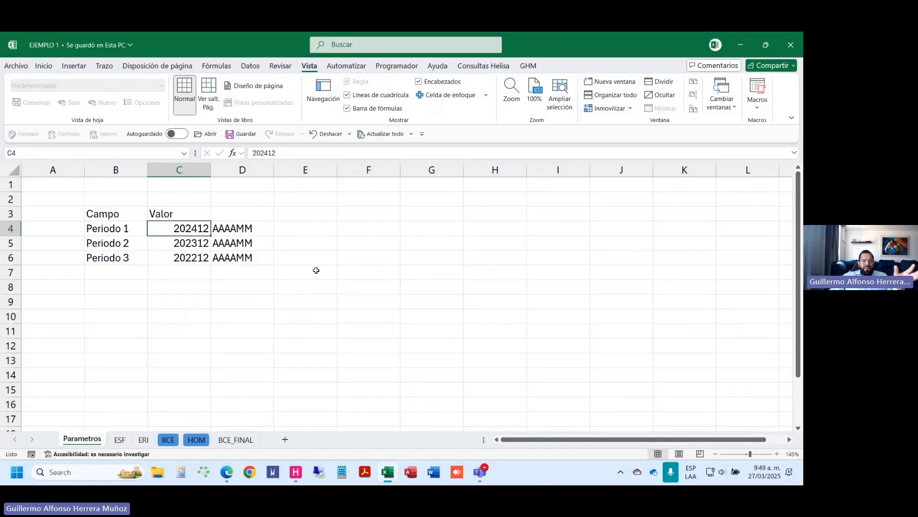
type("202")
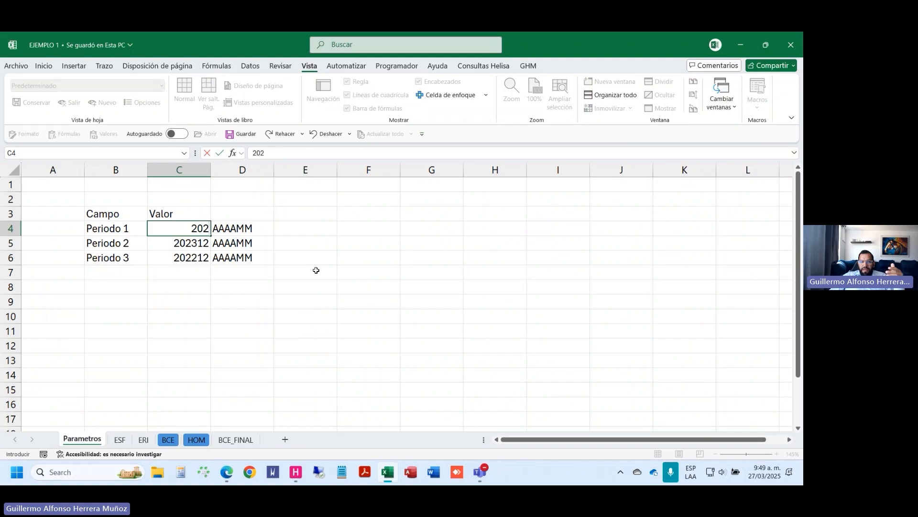
type("312")
key("Return")
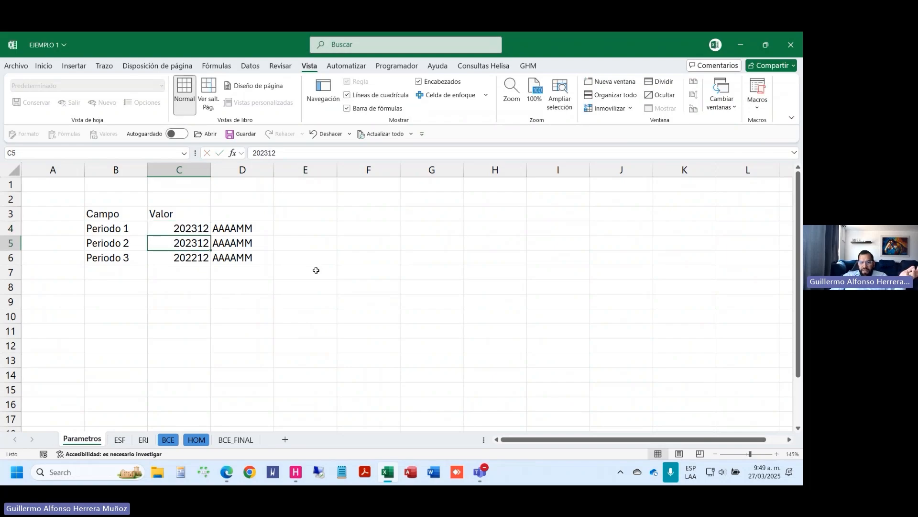
type("202212")
key("Return")
key("Up")
key("Up")
Step: Look over the figures of the ESF statement and the three period values on the Parametros sheet
key("ctrl+Page_Down")
scroll(316, 270, "down", 2)
scroll(316, 270, "up", 10)
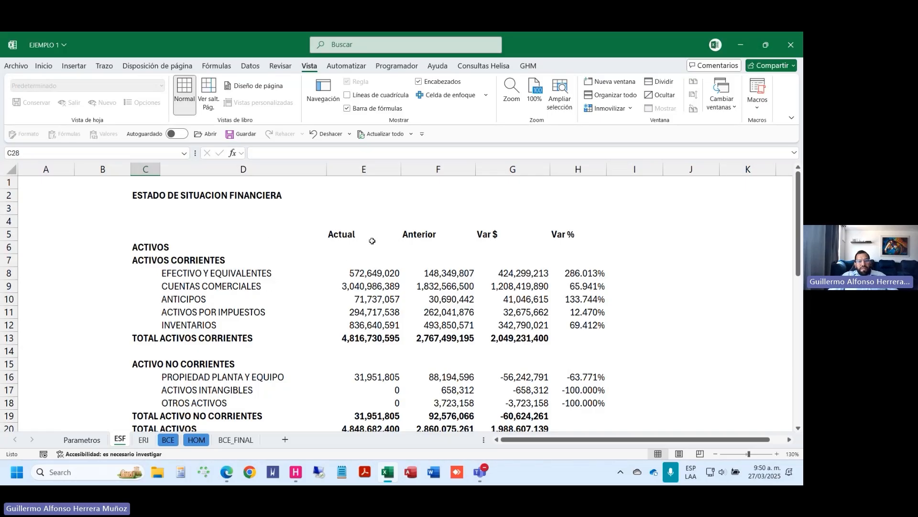
left_click(460, 64)
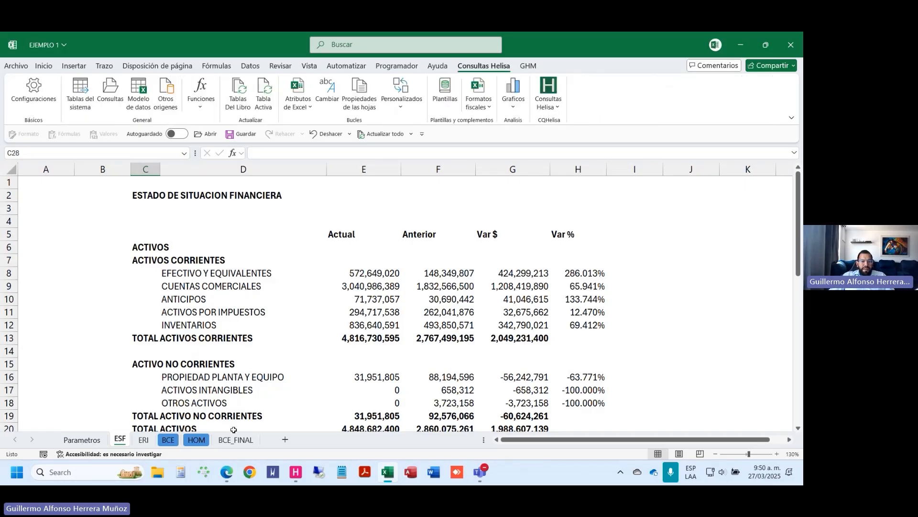
left_click(82, 440)
left_click_drag(175, 228, 189, 258)
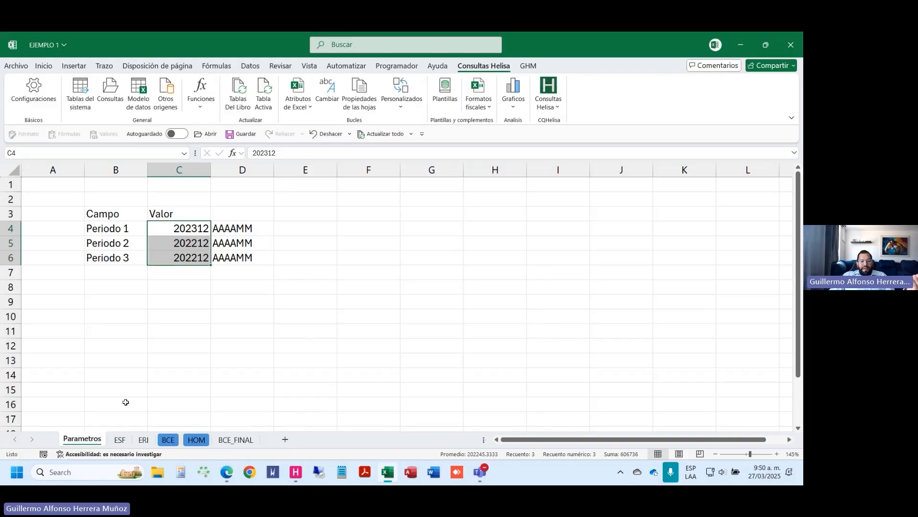
Step: From the ESF sheet, update all the Helisa queries in the workbook's tables and confirm the update
left_click(125, 440)
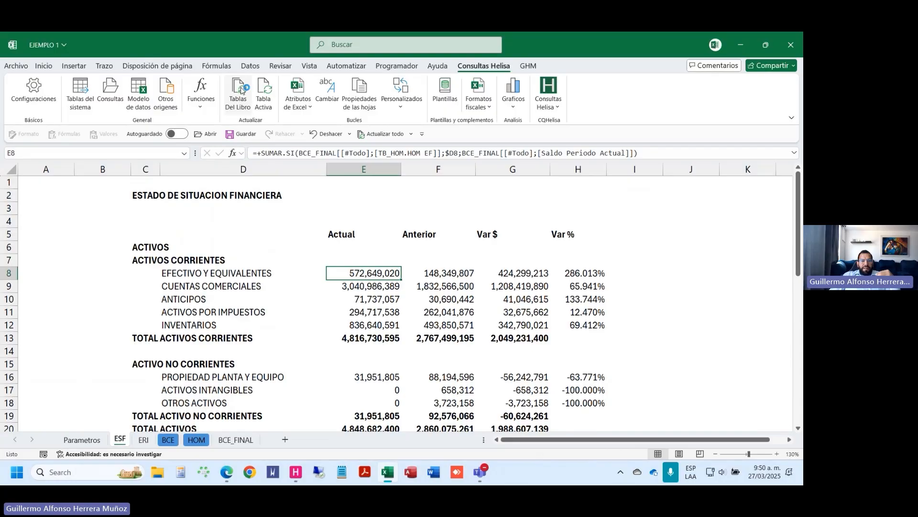
left_click(238, 98)
left_click(441, 293)
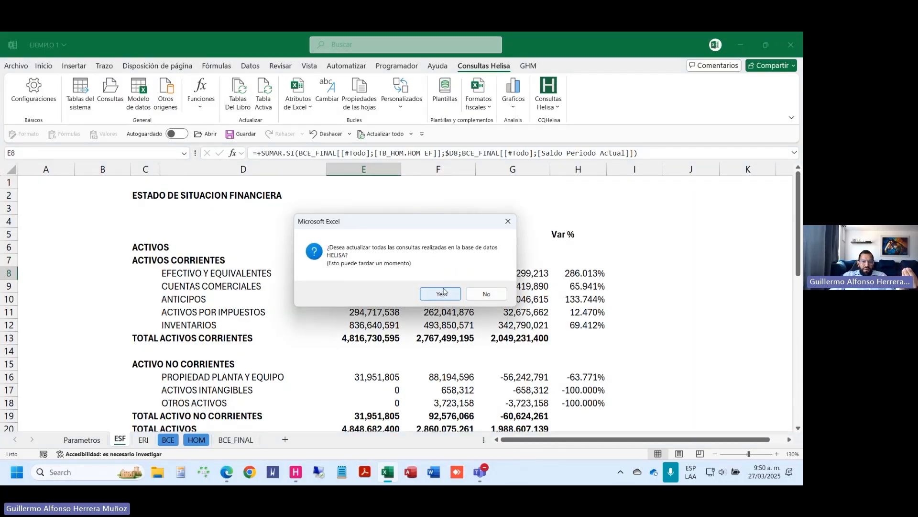
left_click(441, 293)
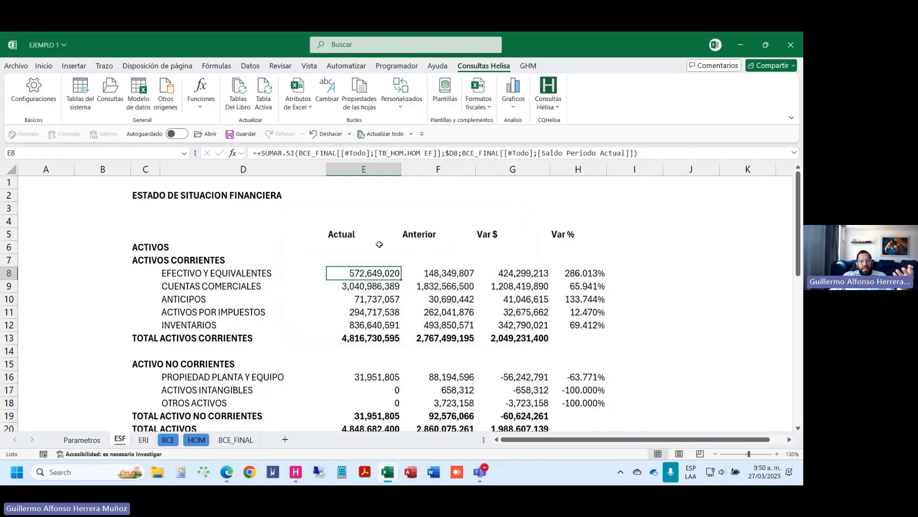
left_click_drag(361, 237, 545, 249)
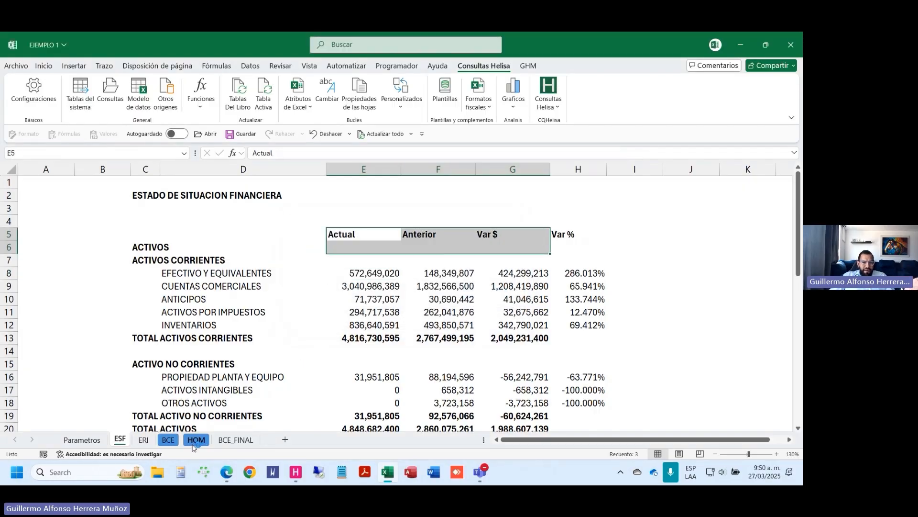
Step: Go to the BCE sheet and view the Helisa query information of its trial balance table
left_click(168, 440)
left_click_drag(91, 243, 275, 317)
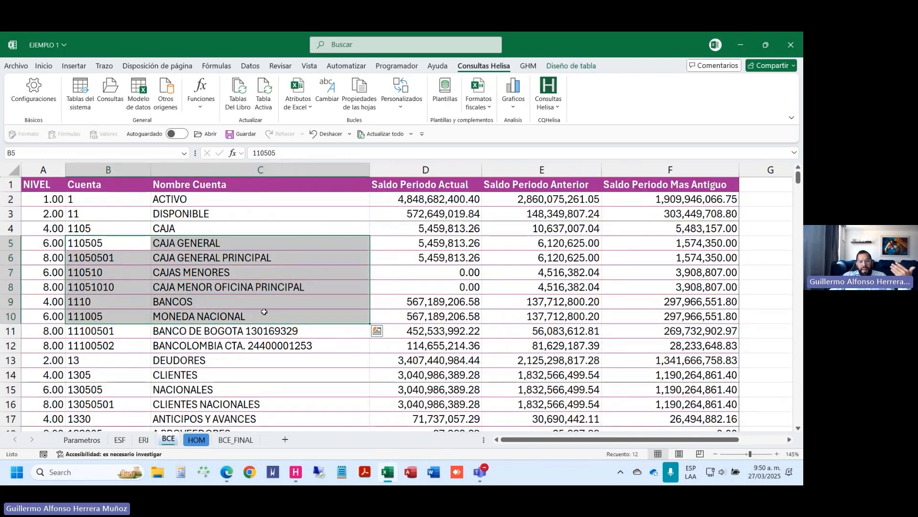
left_click(245, 286)
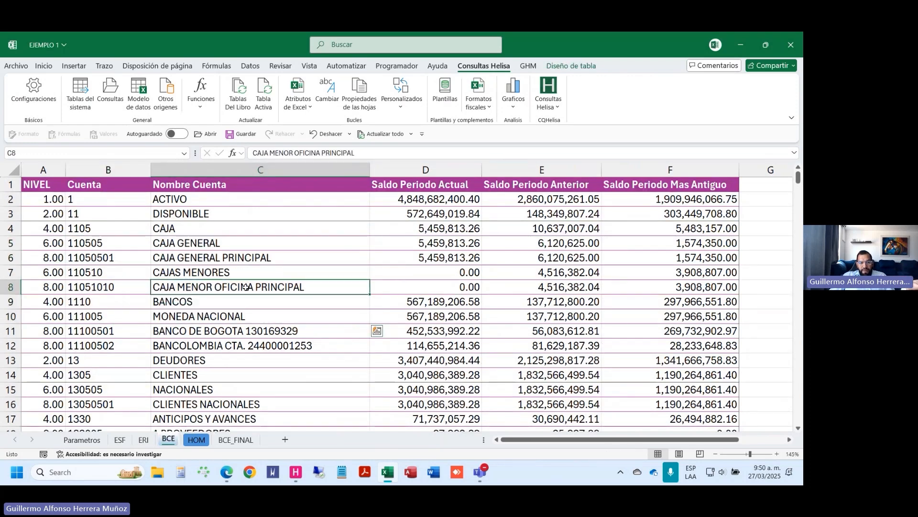
right_click(228, 234)
left_click(286, 100)
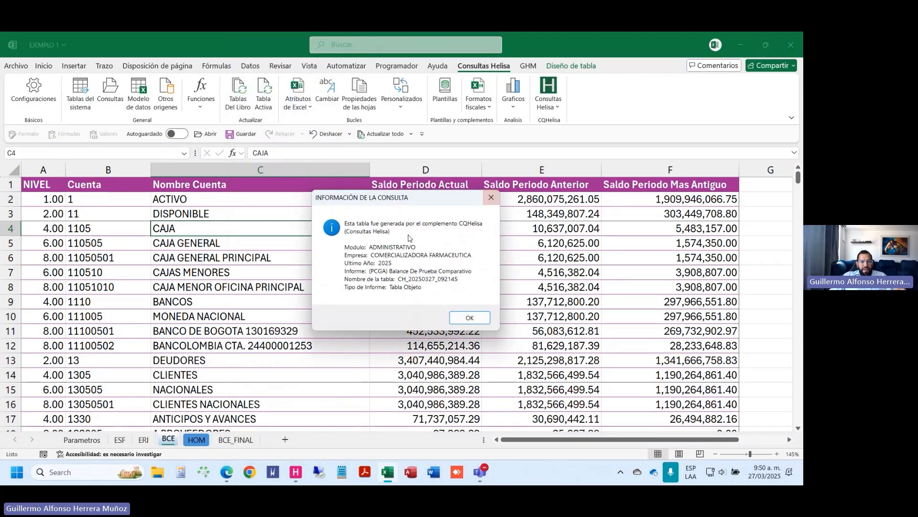
left_click(492, 197)
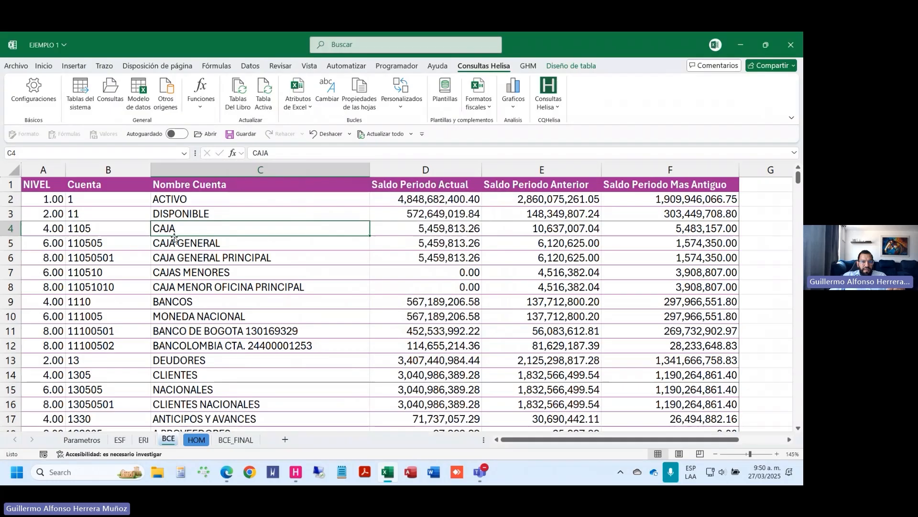
right_click(192, 243)
left_click(262, 57)
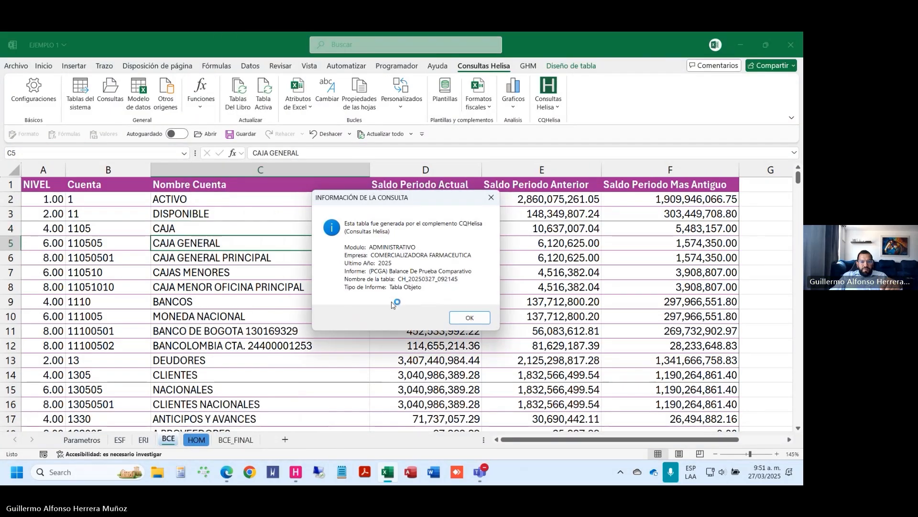
left_click(491, 197)
Step: Check the BCE table's name in its table design properties
left_click(571, 67)
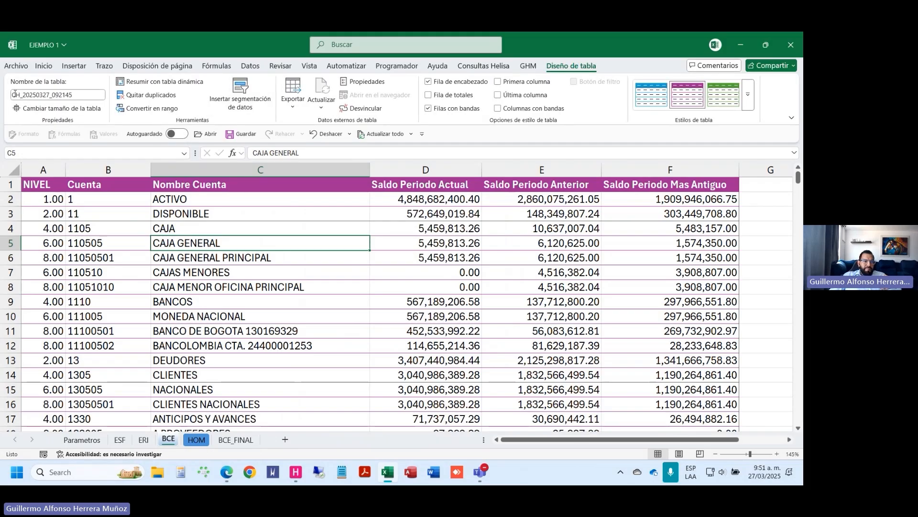
left_click(228, 270)
left_click(234, 247)
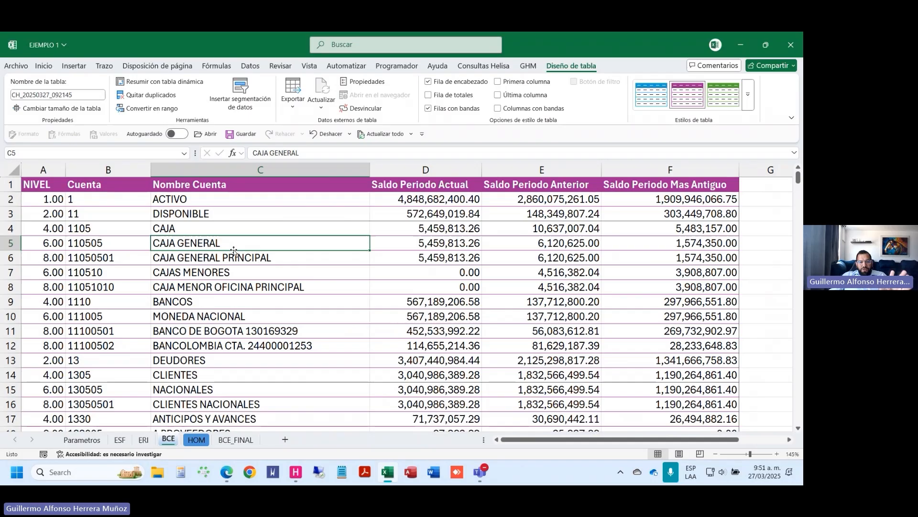
left_click(259, 287)
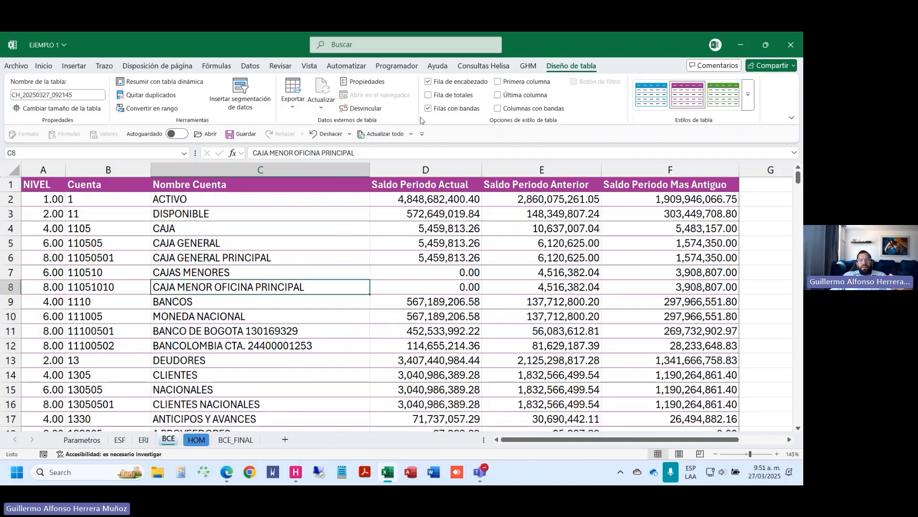
Step: Open the Helisa query behind the BCE table, check its three period conditions and close it
left_click(492, 66)
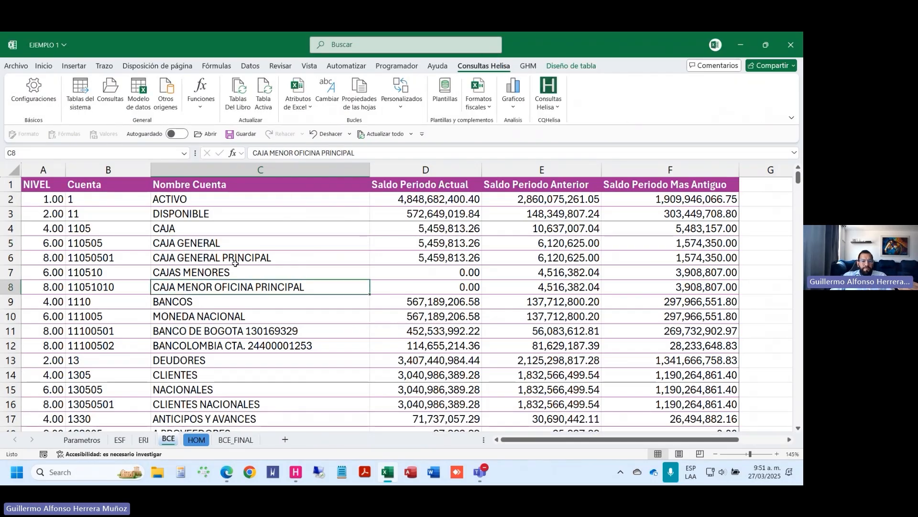
left_click(237, 243)
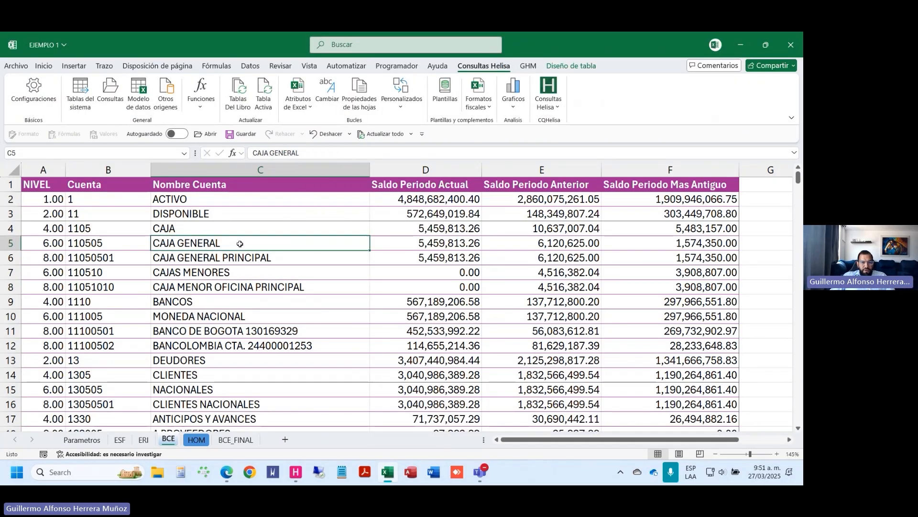
left_click(117, 97)
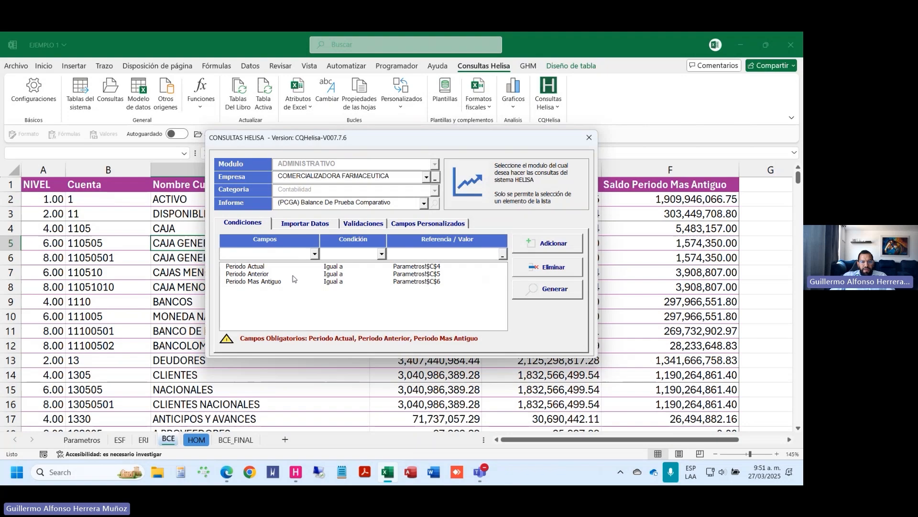
left_click(589, 138)
mouse_move(105, 251)
left_mouse_down()
mouse_move(108, 258)
mouse_move(641, 311)
mouse_move(682, 371)
left_mouse_up()
left_click(223, 286)
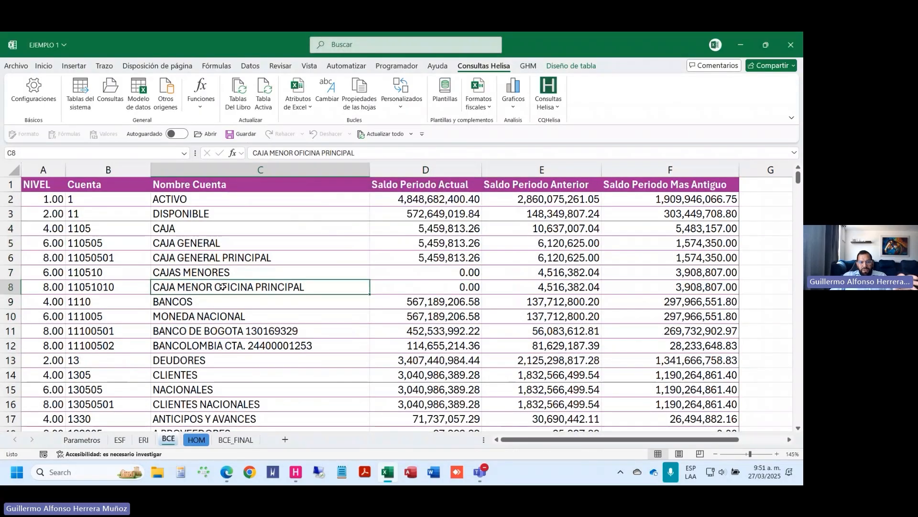
Step: Pass through the ESF and ERI sheets to BCE_FINAL and refresh its query table
left_click(119, 439)
left_click(143, 439)
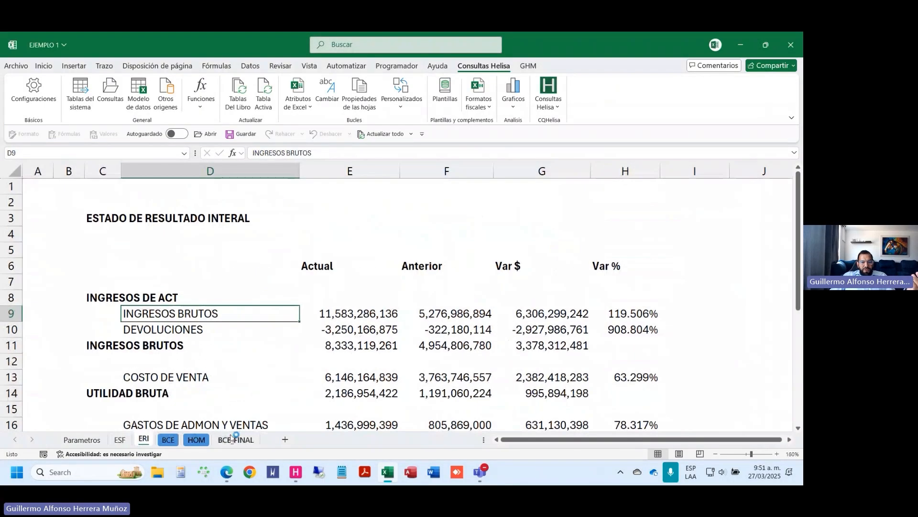
left_click(235, 439)
left_click_drag(275, 245, 474, 316)
left_click(262, 340)
left_click(232, 264)
left_click(241, 244)
right_click(241, 244)
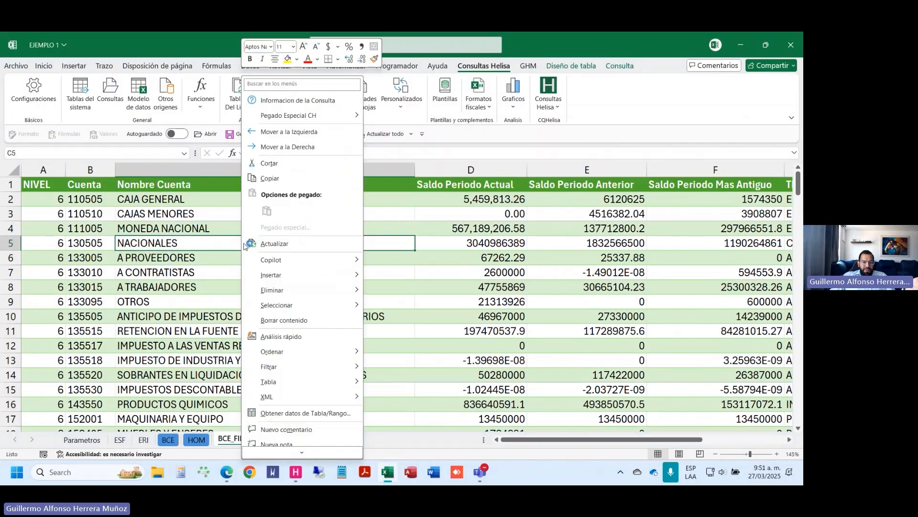
left_click(278, 245)
Step: Look over the account rows of BCE_FINAL and the BCE sheet, then return to the ESF statement
left_click(250, 68)
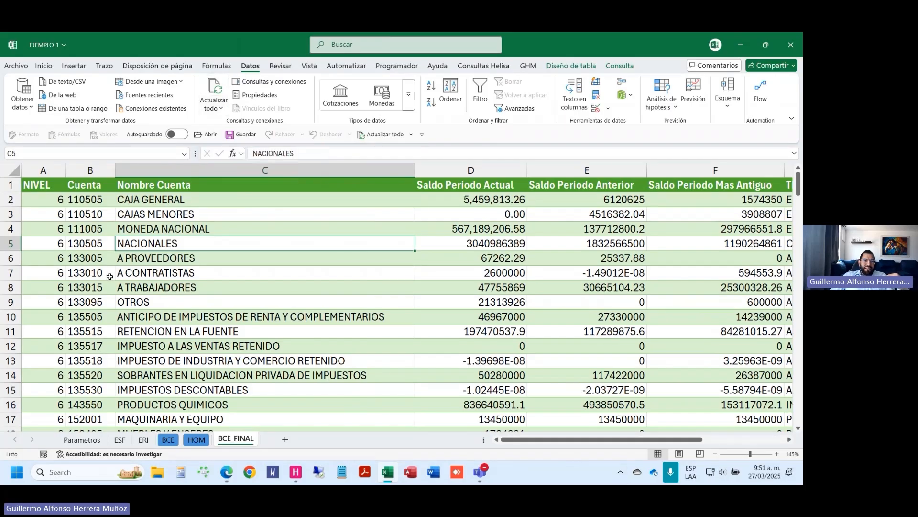
left_click(87, 256)
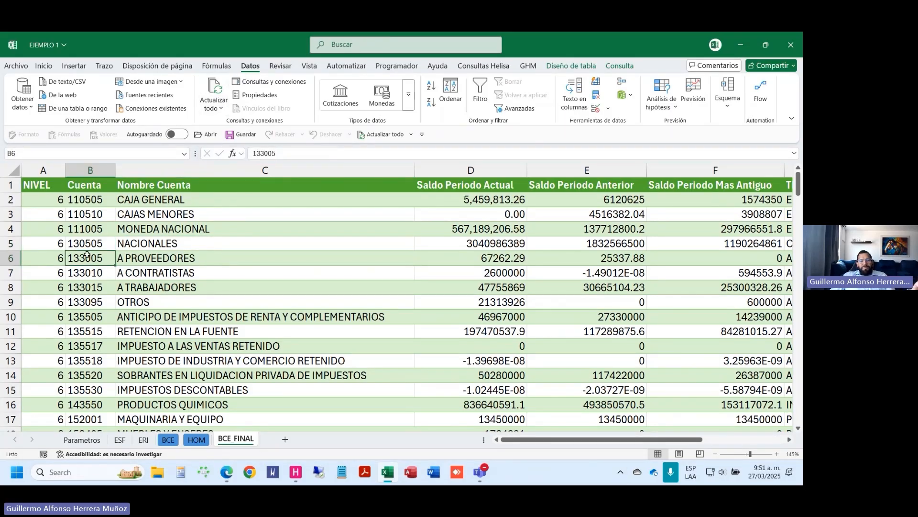
left_click(120, 439)
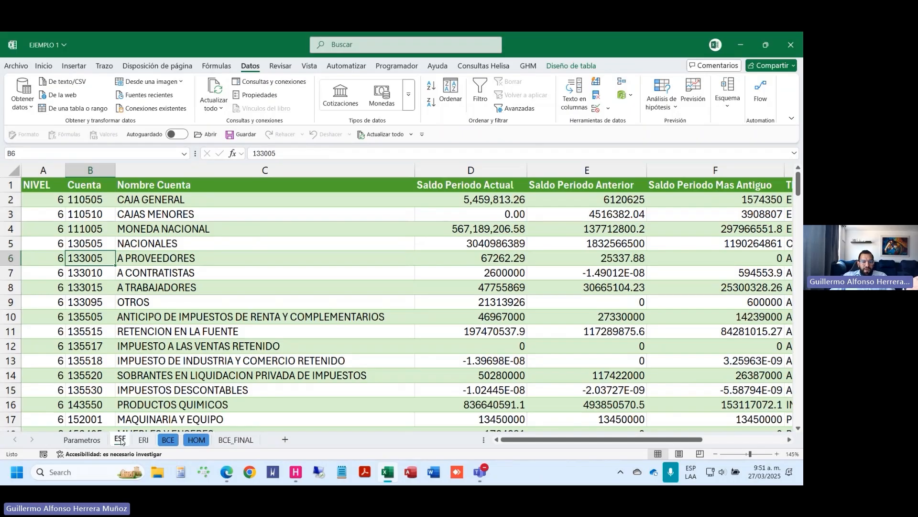
left_click(166, 439)
left_click(120, 439)
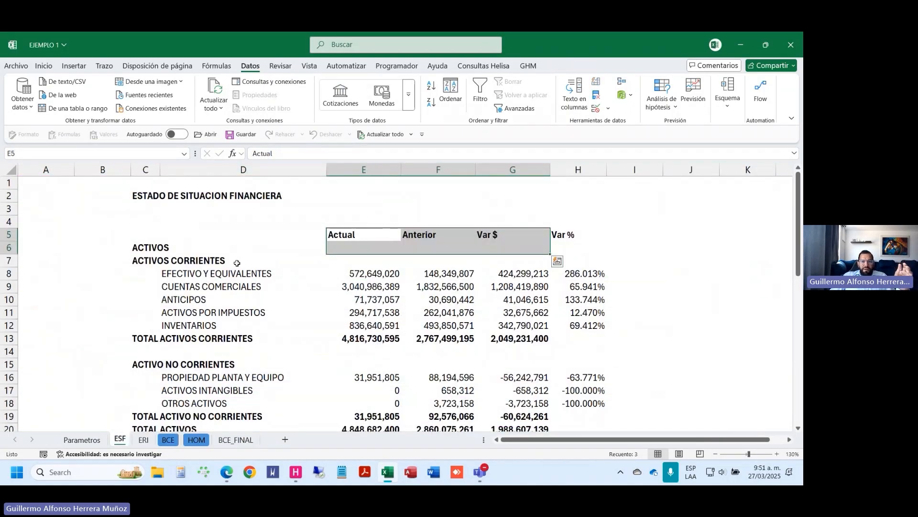
Step: Update all the workbook's tables through Consultas Helisa
left_click(243, 234)
left_click(483, 66)
left_click(444, 293)
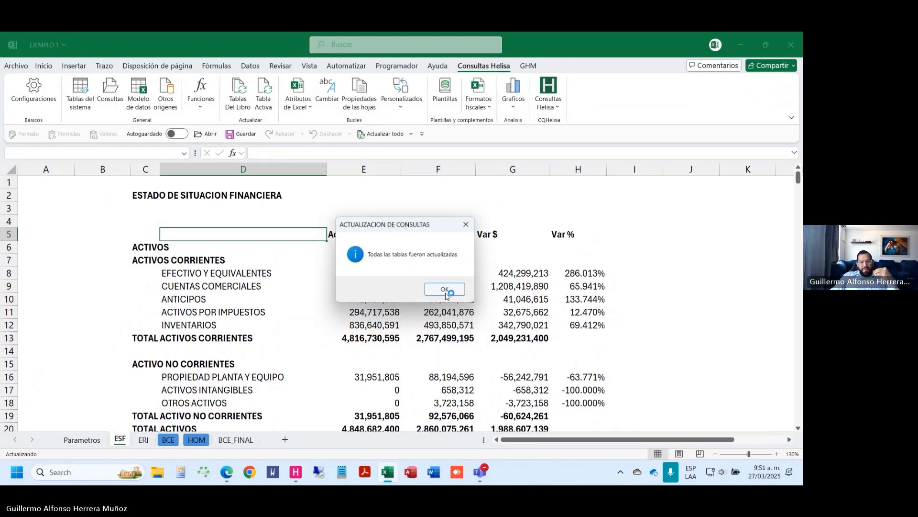
left_click(441, 290)
Step: Refresh all the workbook's data connections and check the ESF statement through to its balancing rows
left_click(372, 271)
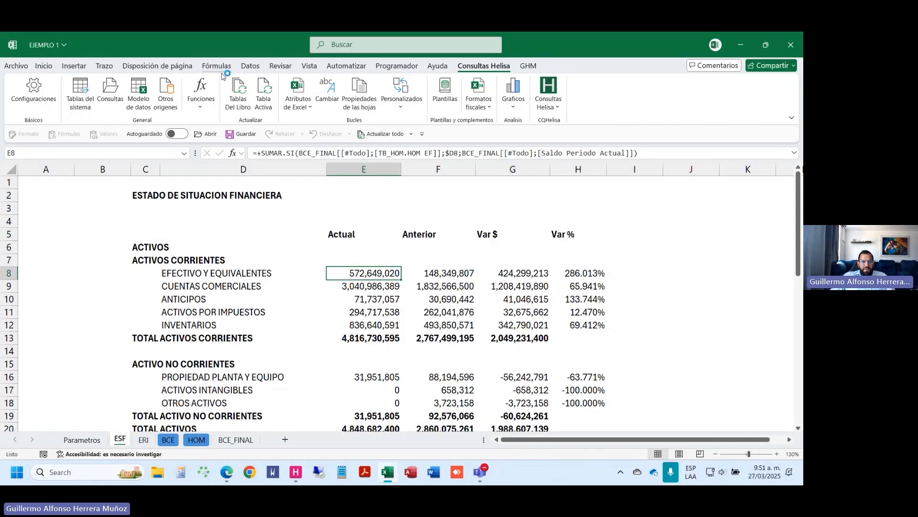
left_click(250, 65)
left_click(214, 104)
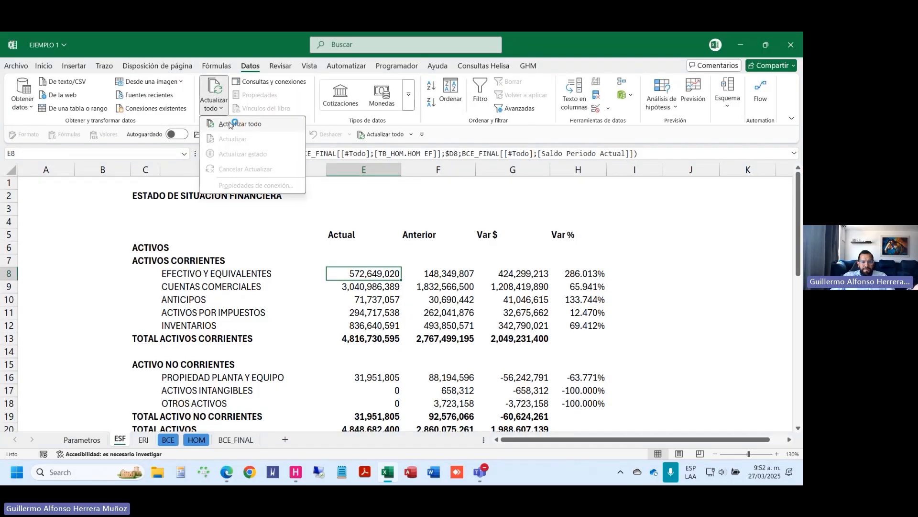
left_click(231, 125)
scroll(412, 318, "down", 10)
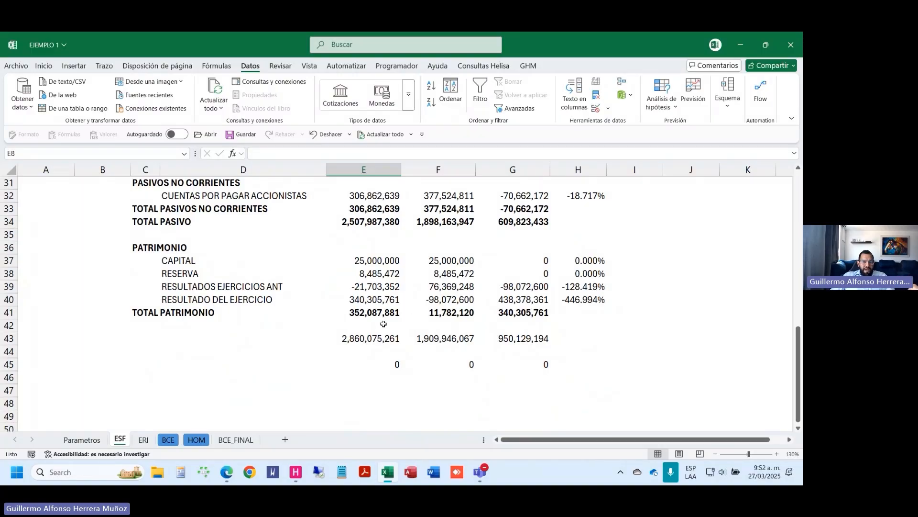
scroll(383, 324, "up", 10)
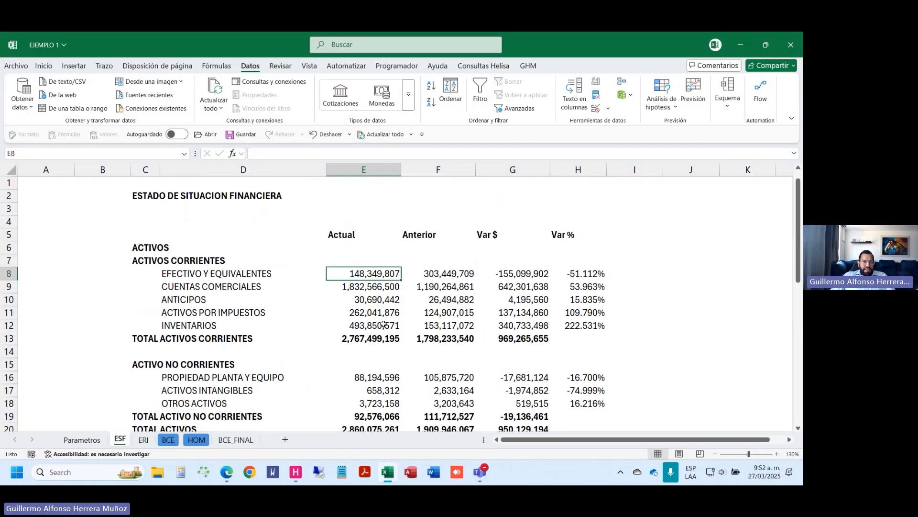
key("ctrl+Up")
Step: Check the three period values on the Parametros sheet against ESF, then go to BCE_FINAL
left_click(88, 441)
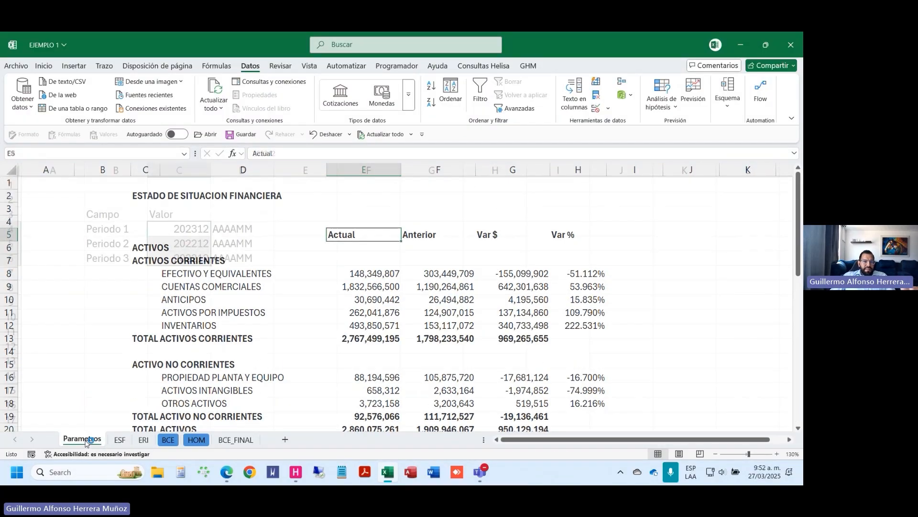
left_click(120, 439)
left_click(80, 438)
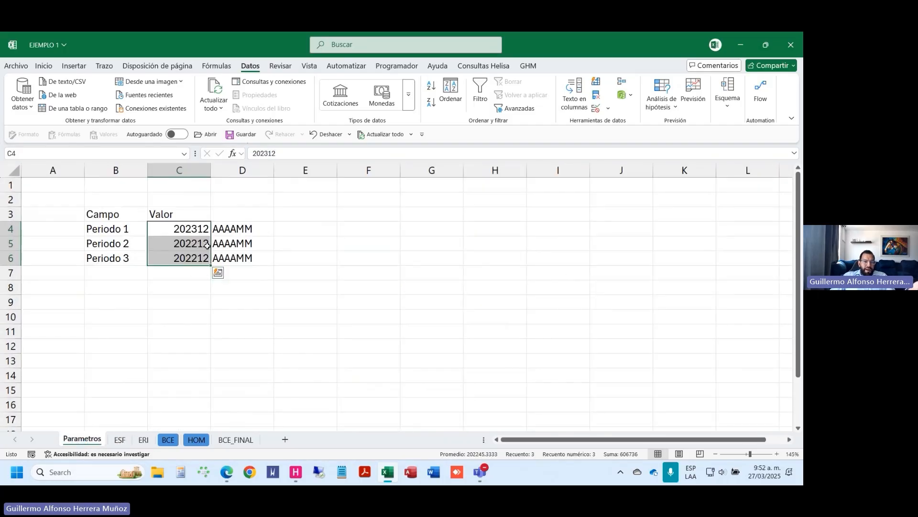
left_click_drag(199, 231, 200, 241)
left_click(196, 229)
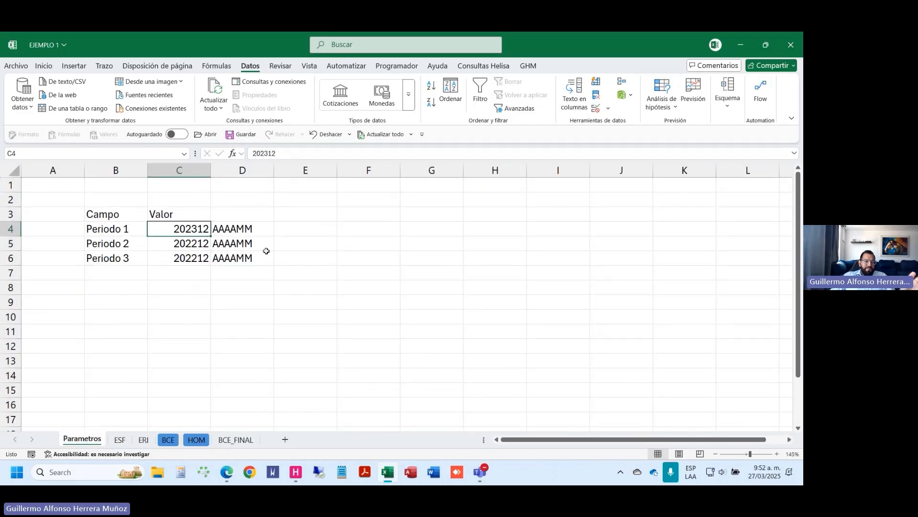
left_click(195, 245)
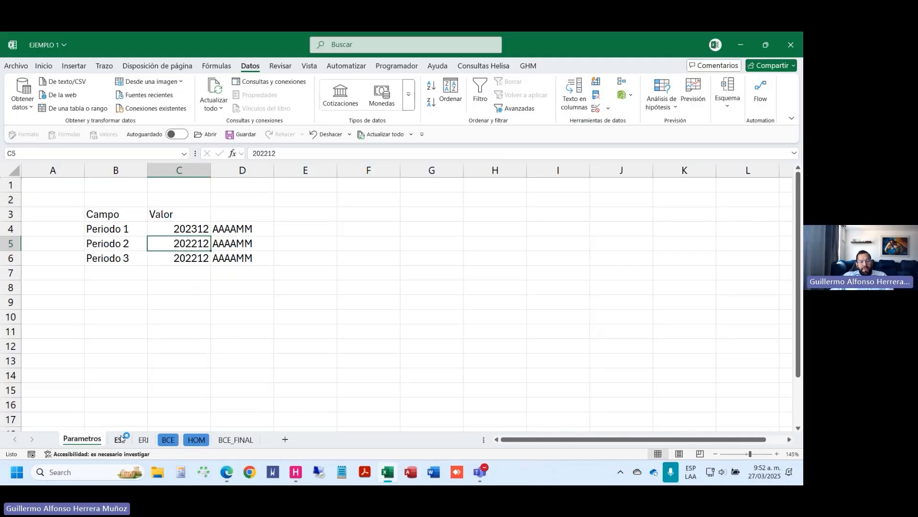
left_click(236, 439)
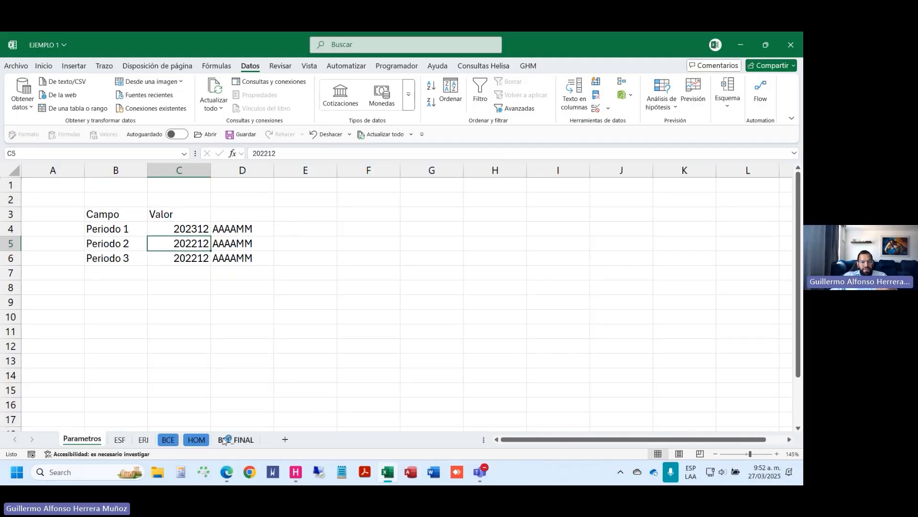
Step: Group the ESF and ERI sheets, insert a narrow empty column before Actual in both, then ungroup them and check ERI
left_click_drag(402, 171, 314, 171)
left_click(120, 439)
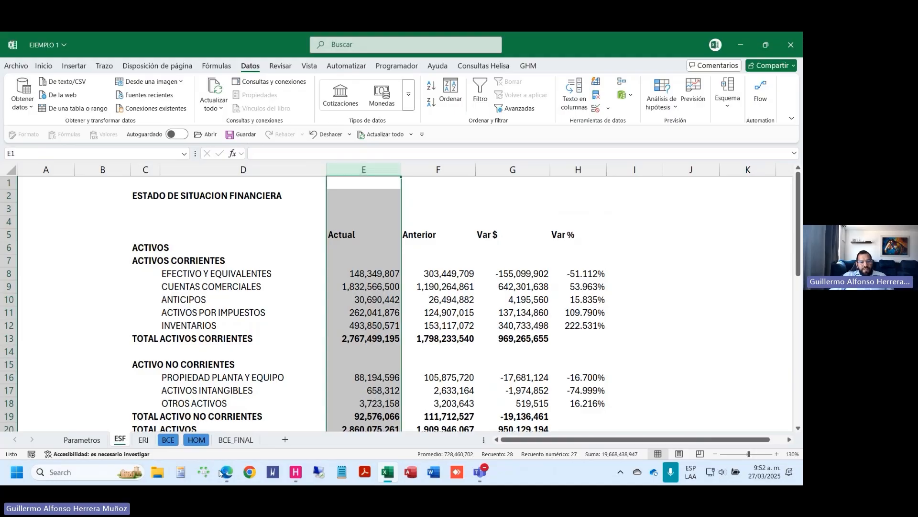
left_click(144, 439, "ctrl")
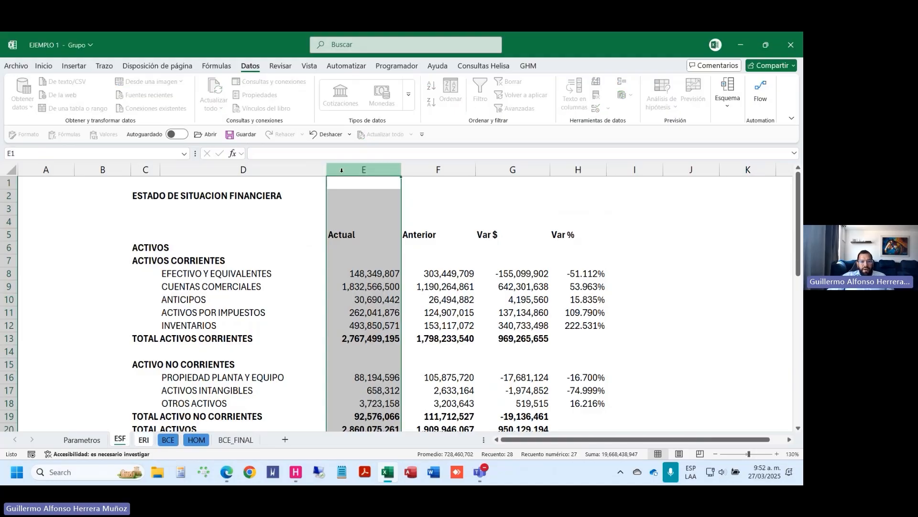
key("ctrl+plus")
left_click_drag(493, 170, 373, 184)
left_click(225, 338)
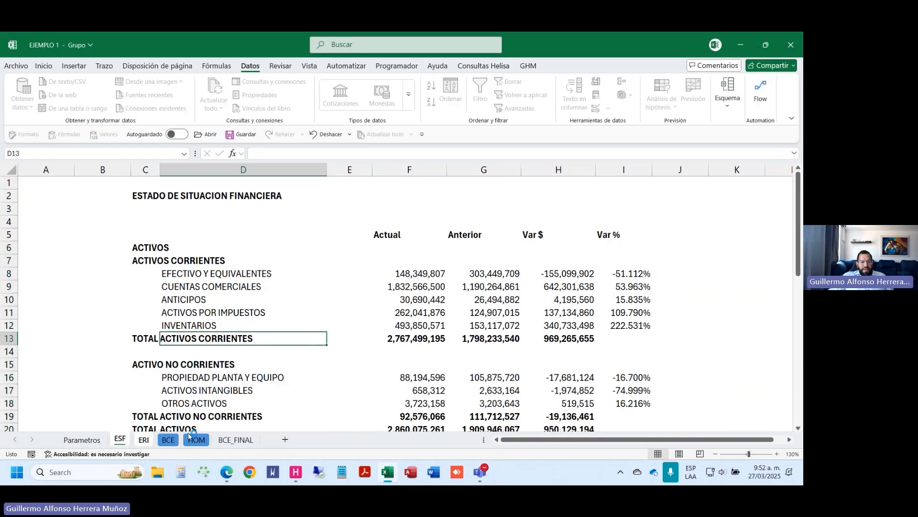
left_click(82, 439)
key("ctrl+Page_Down")
key("ctrl+Page_Down")
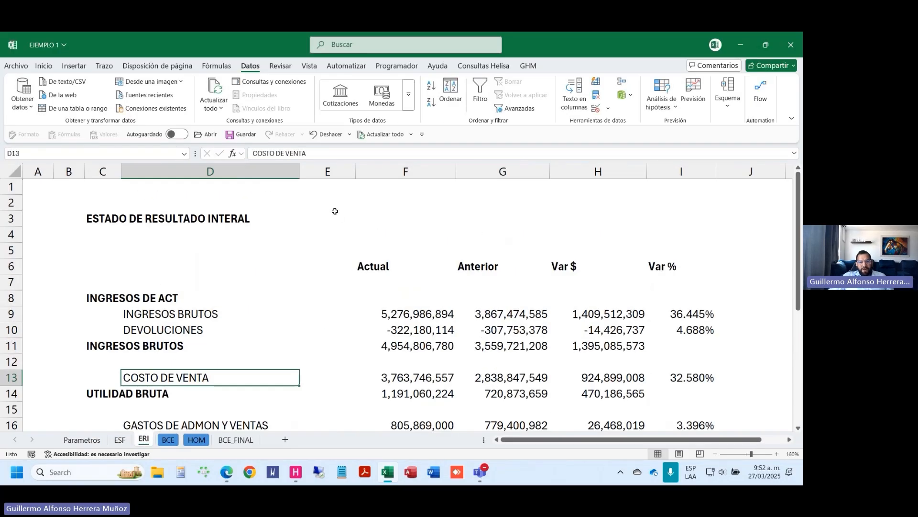
Step: Add the heading Notas in cell E5 of the ESF sheet, beside Actual
left_click(328, 264)
left_click(120, 440, "ctrl")
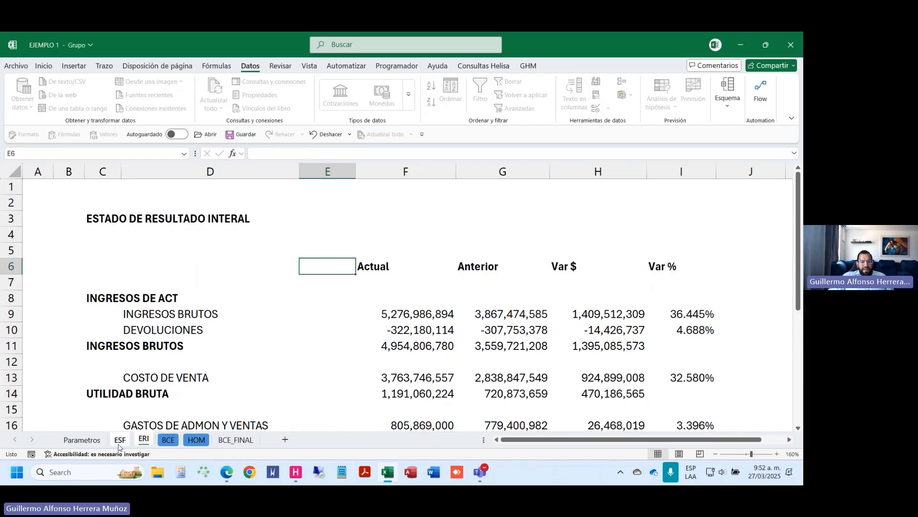
left_click(120, 440)
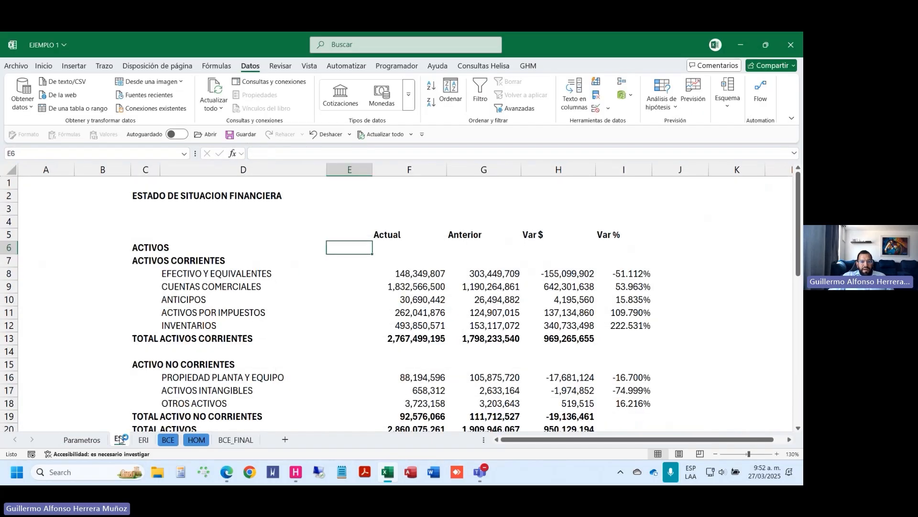
key("Up")
type("nO")
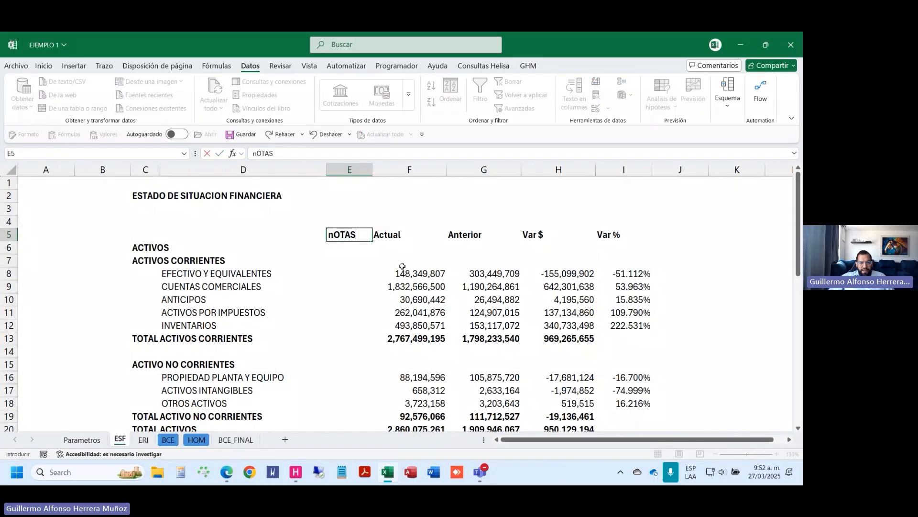
key("Return")
key("Down")
key("Down")
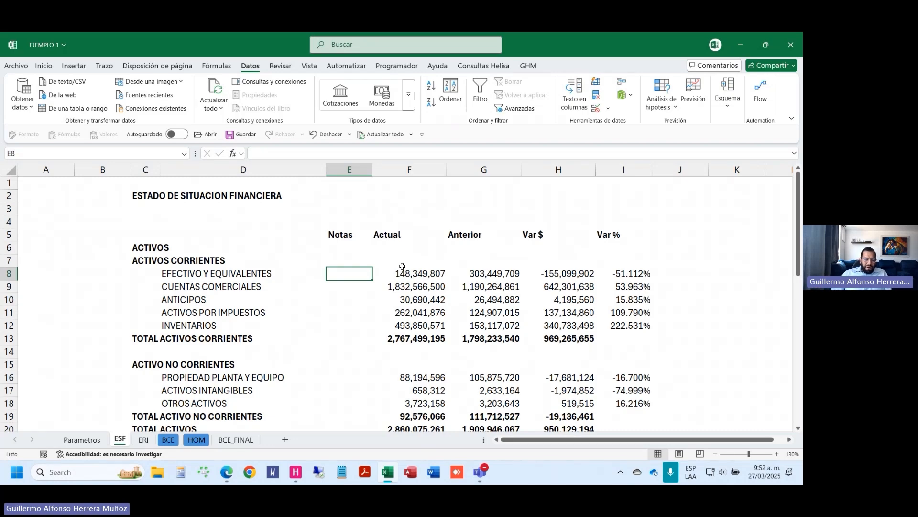
type("12")
key("Return")
type("3")
key("Return")
type("4")
key("Return")
type("56")
key("Return")
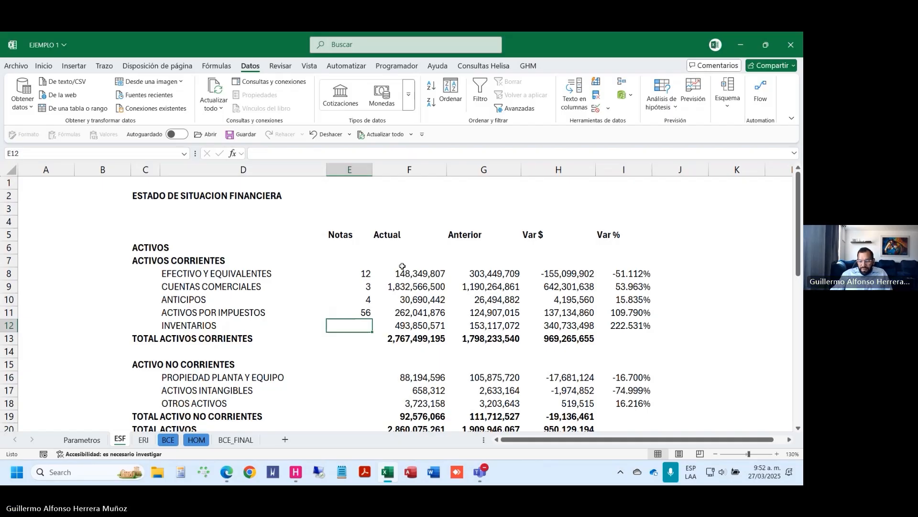
Step: Number the five current asset accounts, from EFECTIVO Y EQUIVALENTES to INVENTARIOS, as notes 1 to 5 in the Notas column
key("Up")
key("Up")
key("Up")
key("Up")
type("1")
key("Return")
type("2")
key("Return")
type("3")
key("Return")
type("4")
key("Return")
type("5")
key("Return")
Step: Number the three non-current asset accounts as notes 6, 7 and 8 in the Notas column
key("Down")
key("Down")
key("Down")
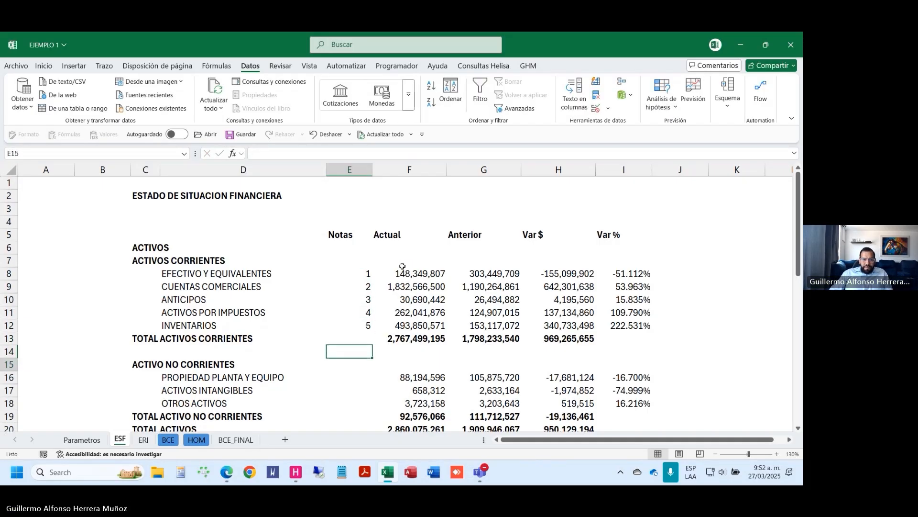
type("6")
key("Return")
type("7")
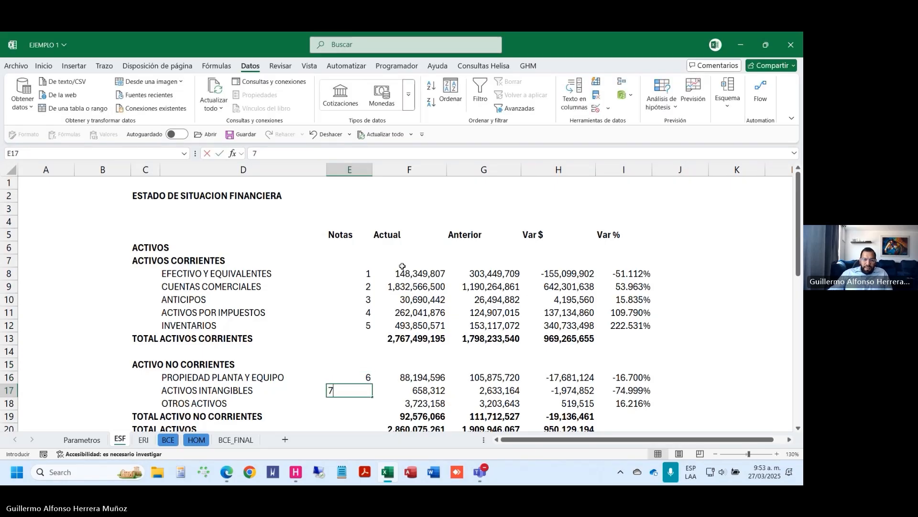
key("Return")
type("8")
key("Return")
Step: Number the five current liability accounts, from OBLIGACIONES FINANCIEROS to OTROS PASIVOS, as notes 9 to 13
scroll(430, 325, "down", 4)
key("Down")
key("Down")
key("Down")
key("Down")
key("Down")
type("9")
key("Return")
type("10")
key("Return")
type("11")
key("Return")
type("12")
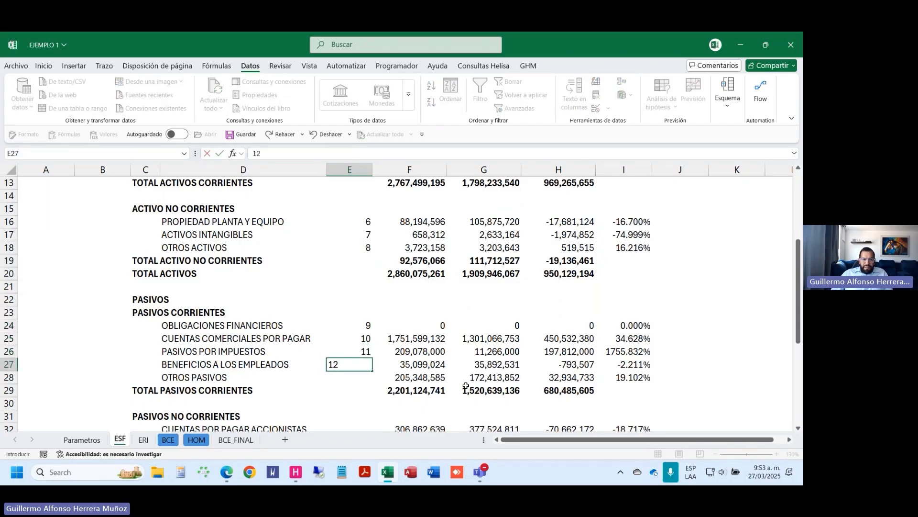
key("Return")
type("13")
key("Return")
Step: Copy note number 10 from CUENTAS COMERCIALES POR PAGAR to the CUENTAS POR PAGAR ACCIONISTAS row
key("Up")
key("Up")
key("Up")
key("Up")
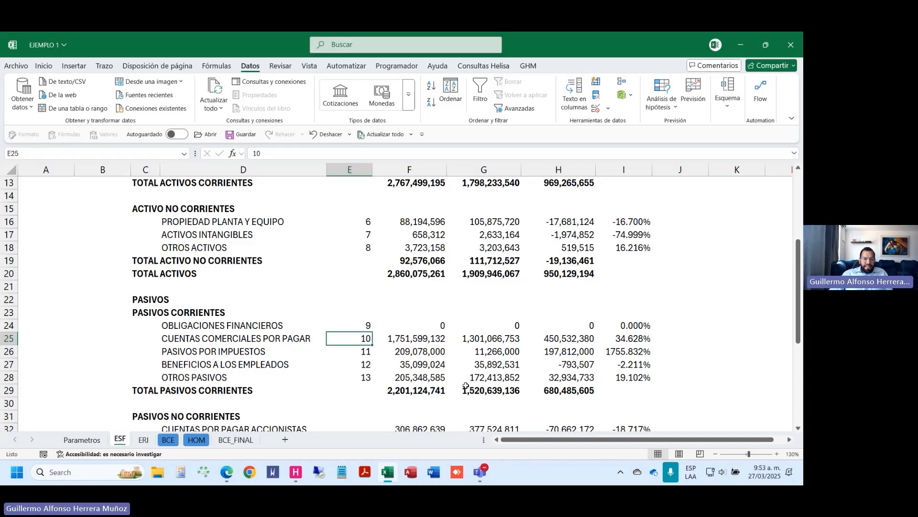
scroll(465, 385, "down", 1)
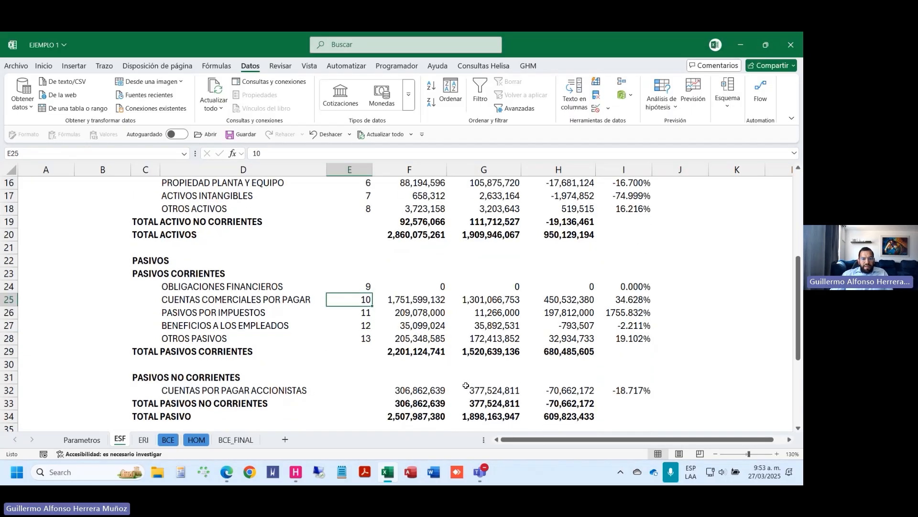
key("ctrl+c")
key("Down")
key("Down")
key("Down")
key("Down")
key("Down")
key("Down")
key("Down")
key("Return")
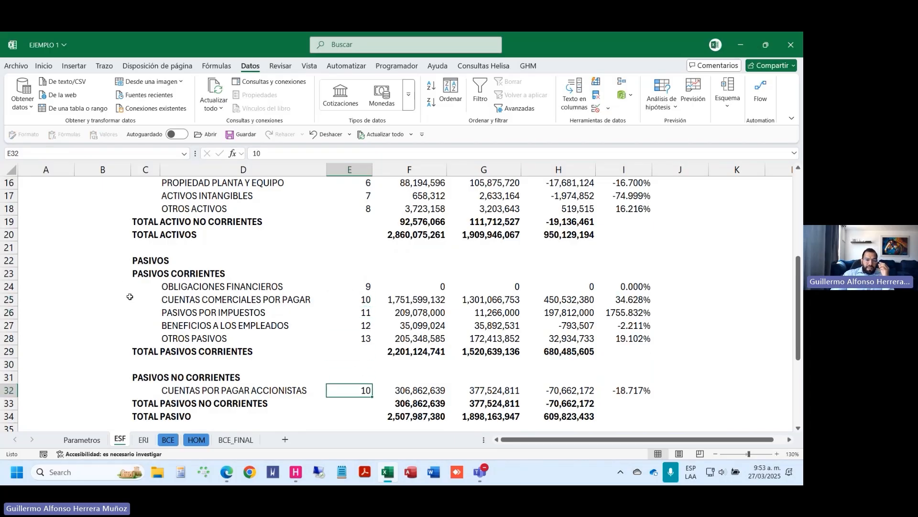
Step: Assign note number 14 to the TOTAL PATRIMONIO row in the Notas column
scroll(130, 296, "down", 3)
left_click(180, 274)
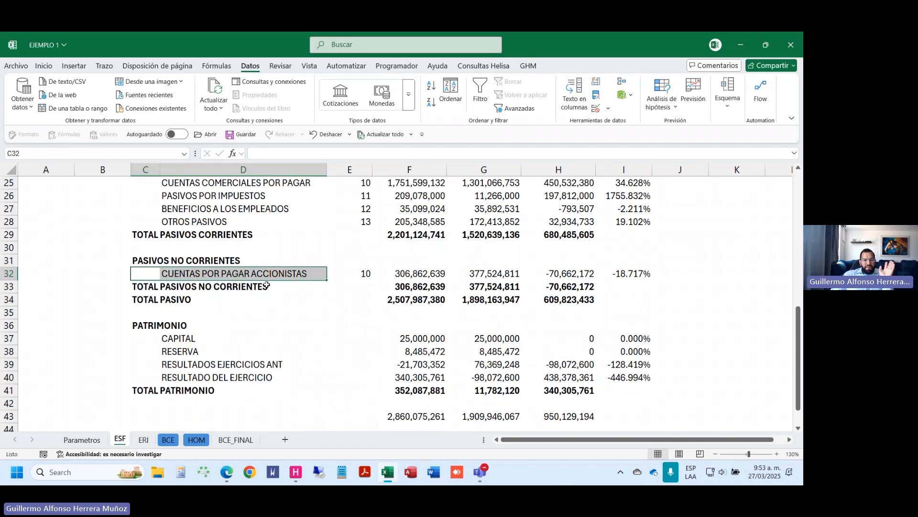
left_click(352, 390)
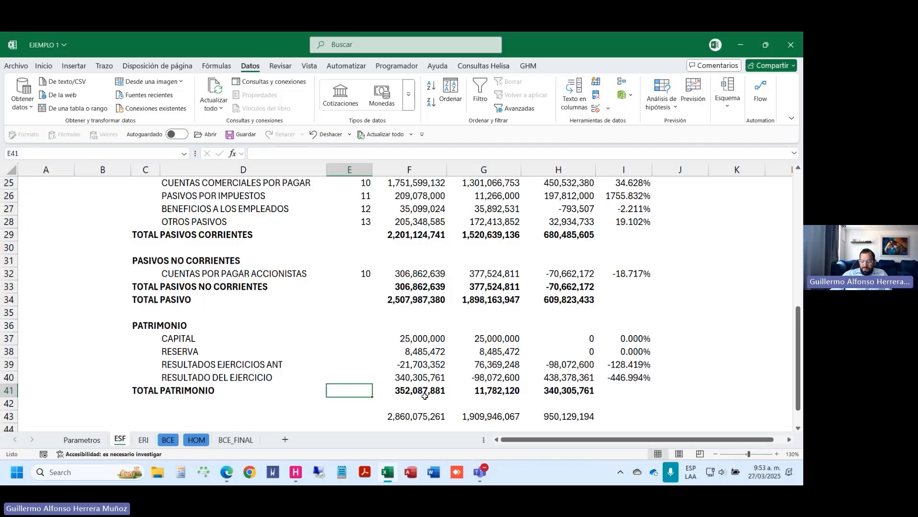
type("11")
key("Return")
key("Up")
type("14")
key("Return")
key("Up")
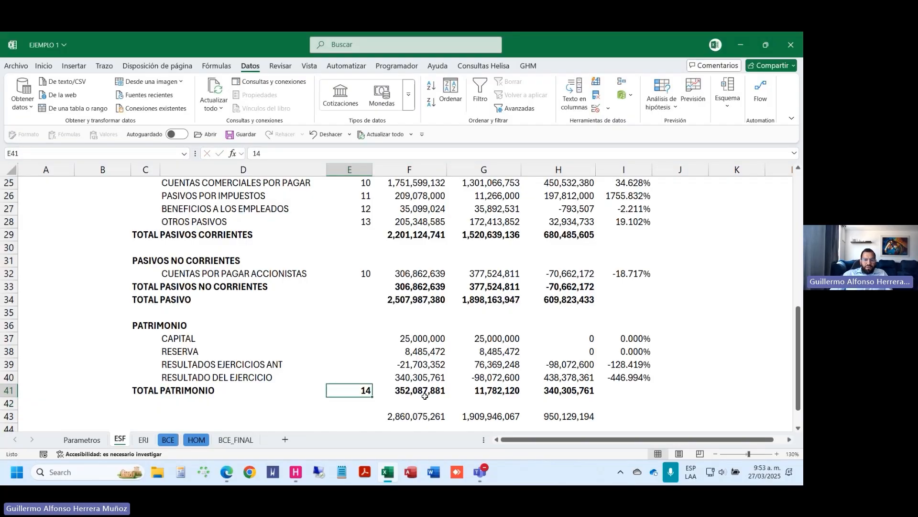
scroll(424, 396, "up", 8)
left_click_drag(355, 261, 357, 326)
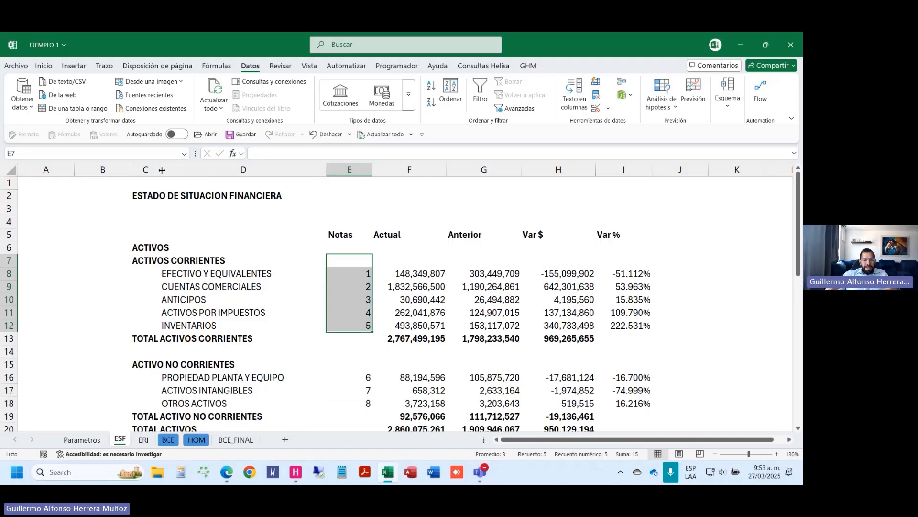
left_click(165, 274)
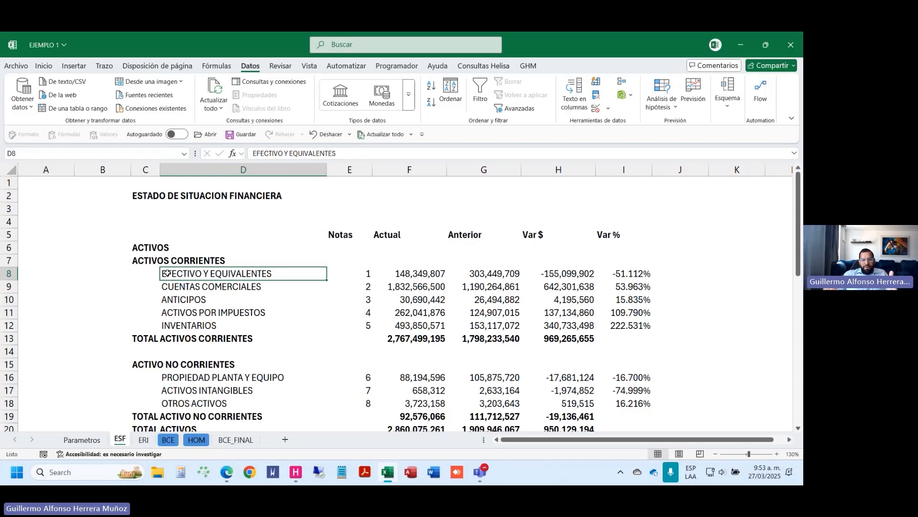
Step: Set Periodo 1 to 202412 and Periodo 2 to 202312 on the Parametros sheet, then go to the ERI sheet
left_click(82, 440)
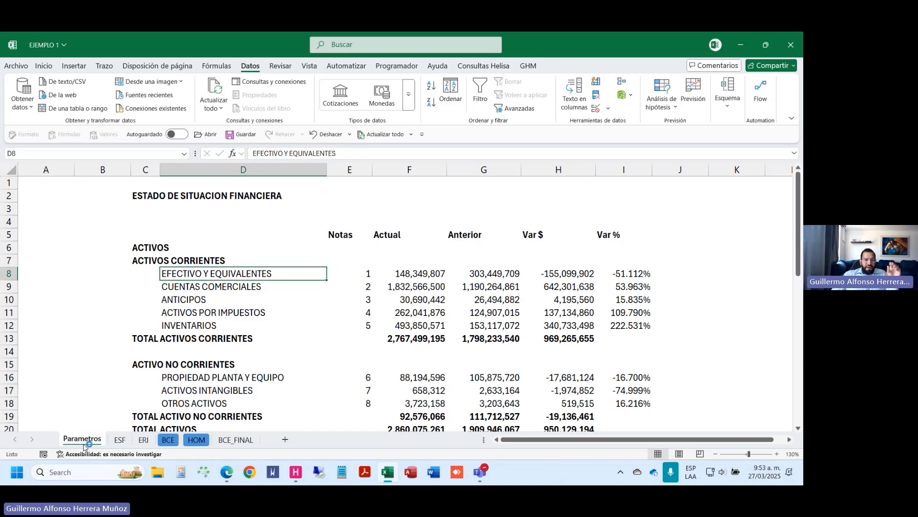
key("Up")
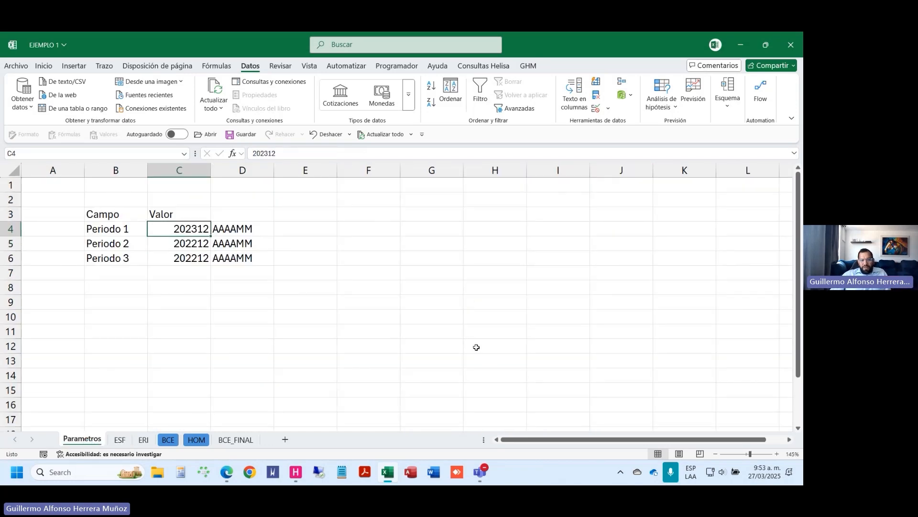
type("202412")
key("Return")
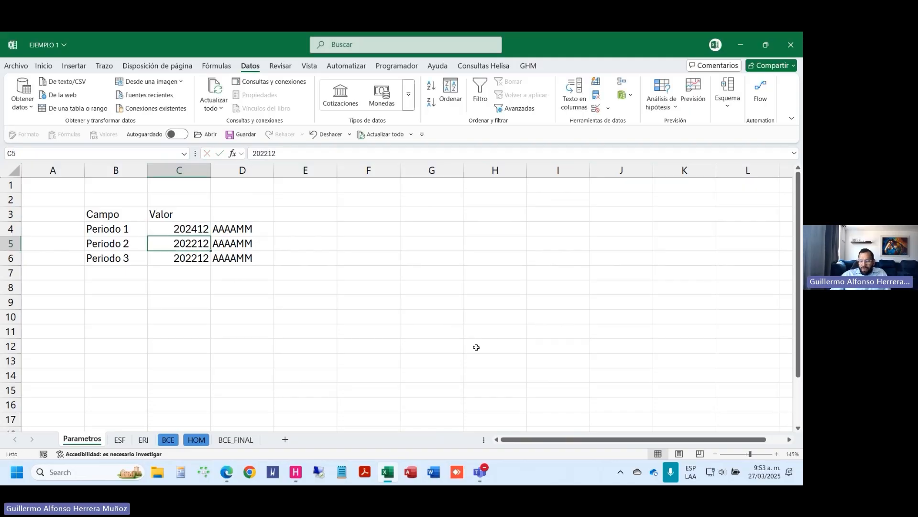
type("2023")
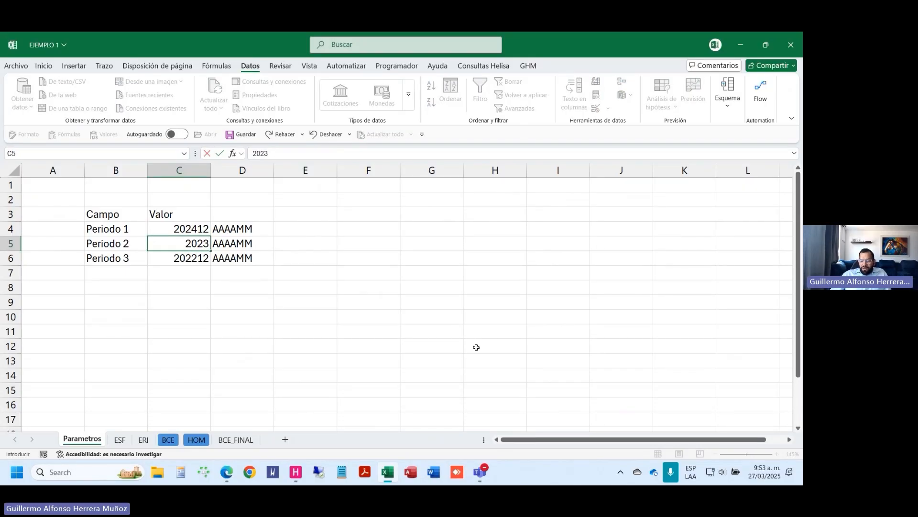
type("12")
key("Return")
key("ctrl+Page_Down")
key("ctrl+Page_Down")
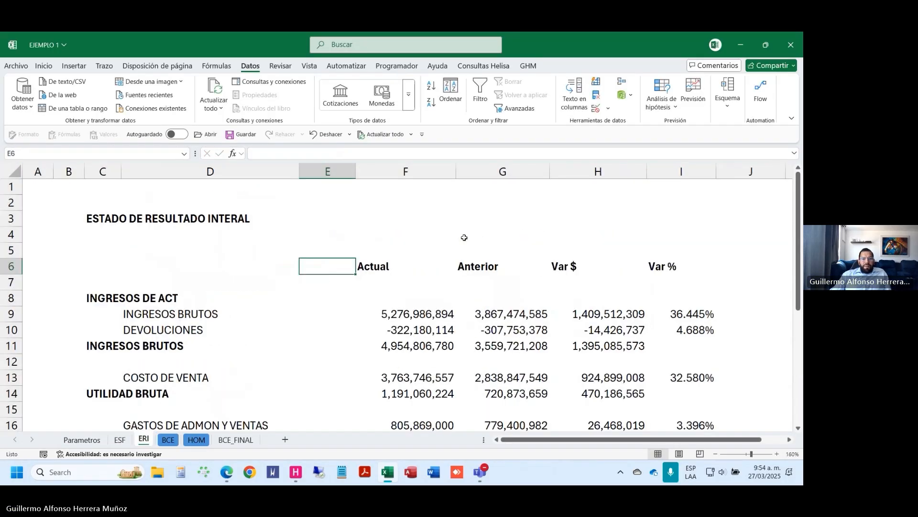
Step: Update all the workbook's Consultas Helisa tables, refresh all data queries, and review the recalculated ERI sheet down to RESULTADO DEL EJERCICIO
left_click(483, 65)
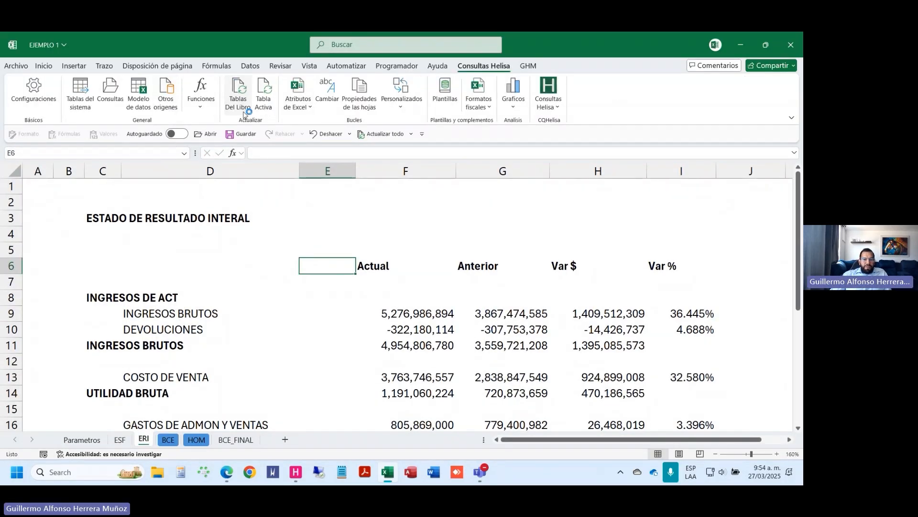
left_click(238, 93)
left_click(440, 294)
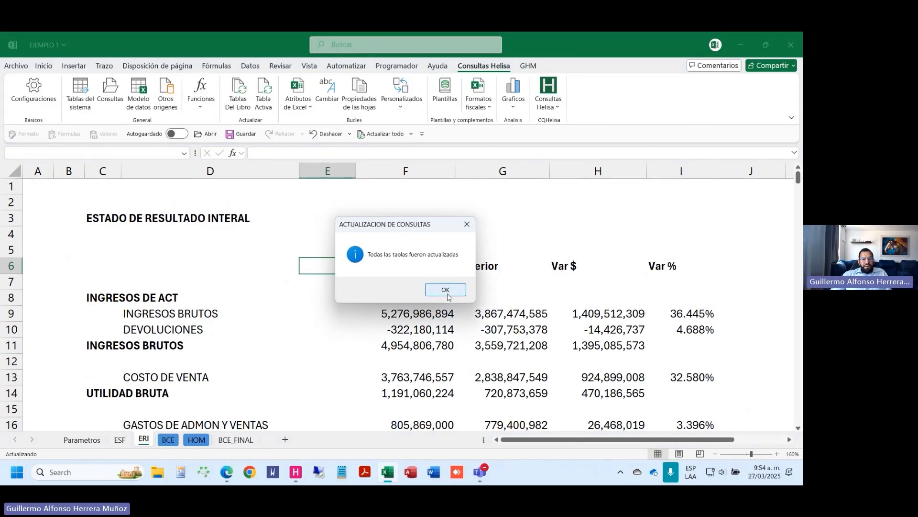
left_click(438, 289)
left_click(250, 67)
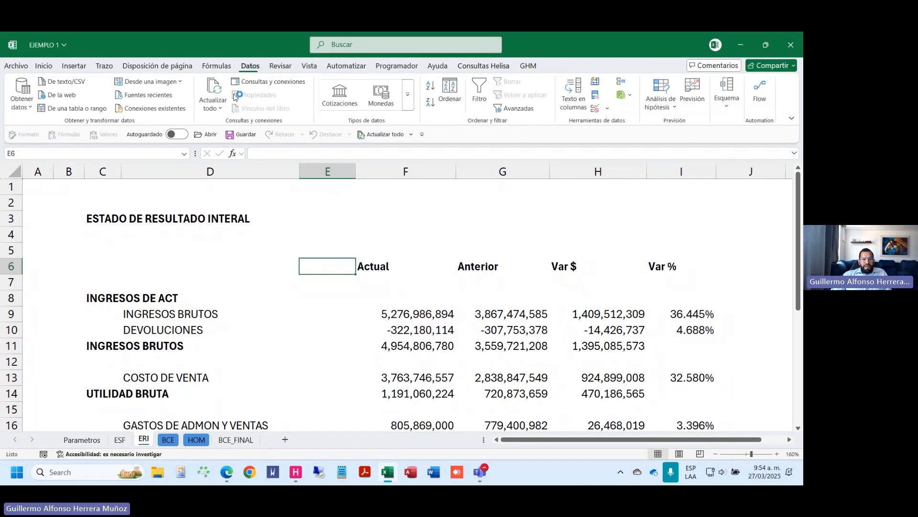
left_click(213, 113)
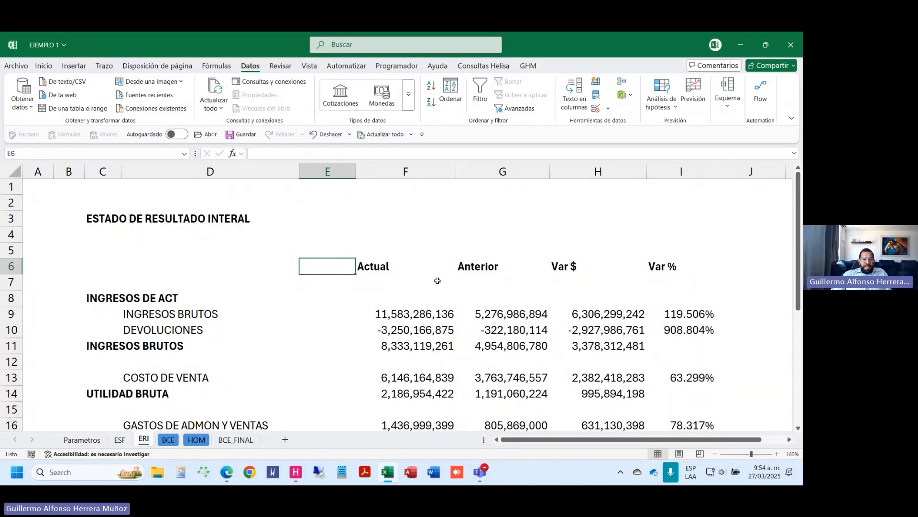
scroll(390, 332, "down", 7)
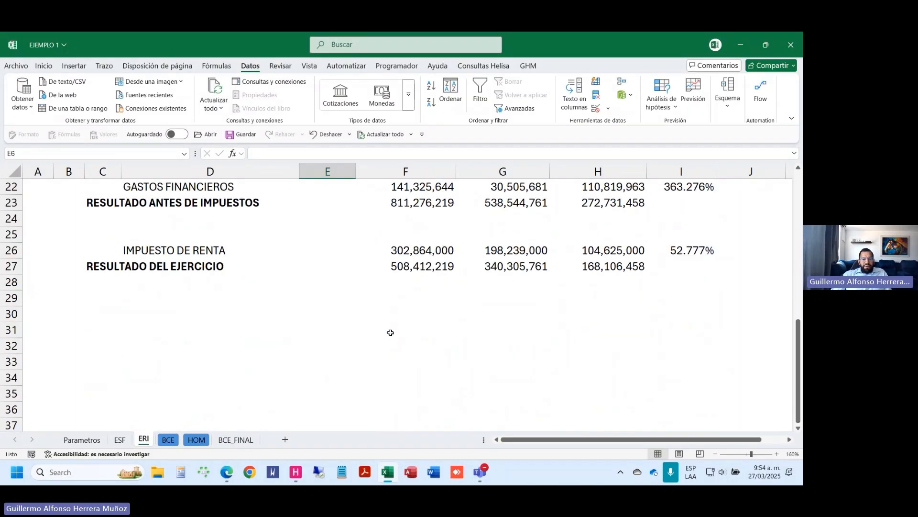
scroll(382, 330, "up", 7)
Step: Check the last note number used on the ESF sheet and assign note 15 to the INGRESOS BRUTOS subtotal row on ERI
left_click(336, 315)
key("Down")
key("Down")
key("ctrl+Page_Up")
key("Down")
key("Down")
key("Down")
key("Down")
key("Down")
key("Down")
key("Down")
key("Down")
key("Down")
key("Down")
key("Down")
key("Down")
key("Down")
key("Down")
key("Down")
key("Down")
key("Down")
key("Down")
key("Down")
key("Down")
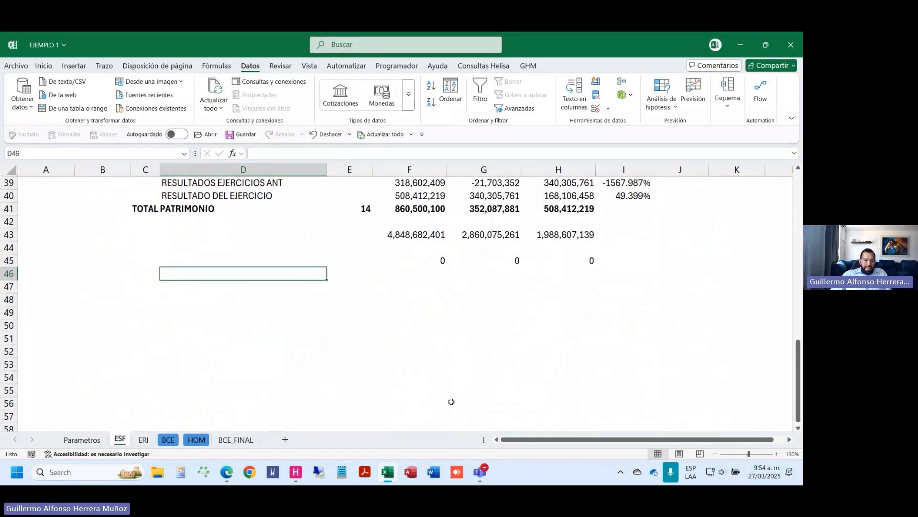
key("ctrl+Page_Down")
type("15")
key("Return")
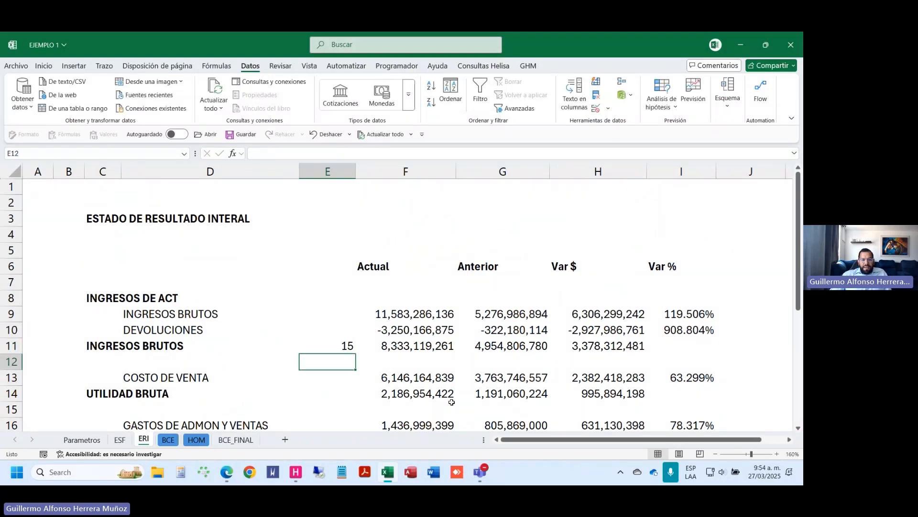
Step: Assign note number 16 to the COSTO DE VENTA row on the ERI sheet
scroll(451, 416, "down", 1)
key("Down")
type("16")
key("Return")
key("Down")
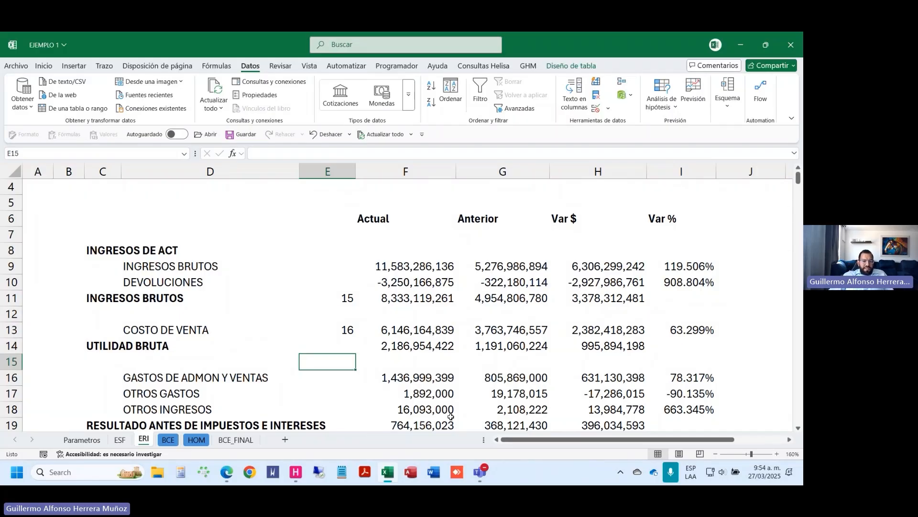
Step: Add a column headed HOM NOTAS beside HOM EF in the HOM sheet's table
key("ctrl+Page_Down")
key("ctrl+Page_Down")
key("ctrl+Page_Down")
key("ctrl+Page_Up")
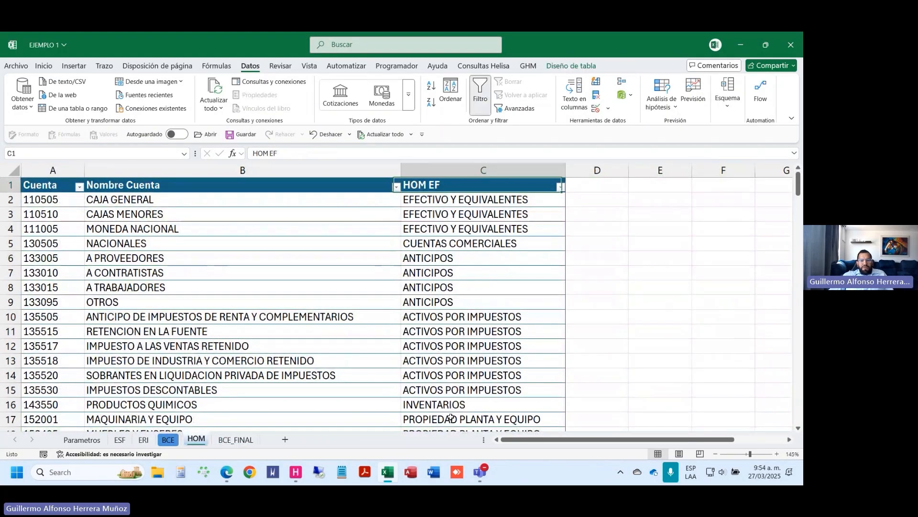
key("Right")
type("hom")
key("Escape")
type("HOM")
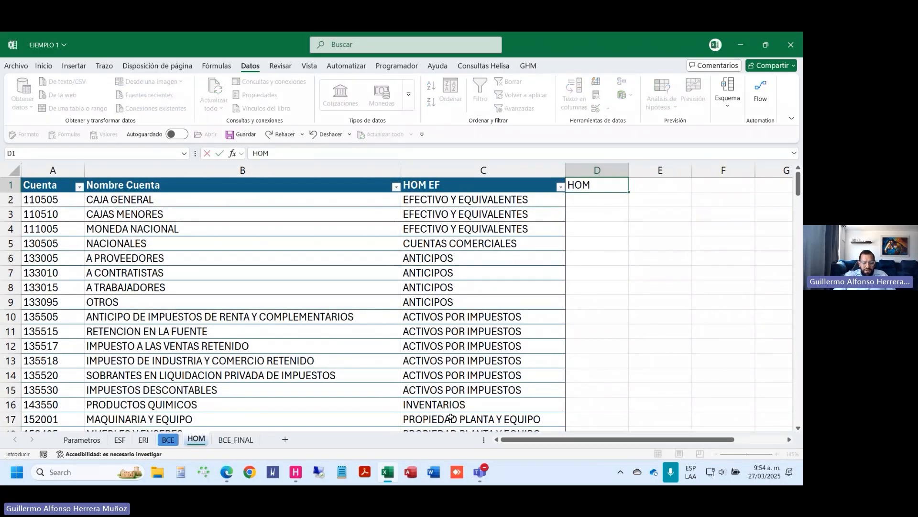
type(" NOTAS")
key("Return")
key("Left")
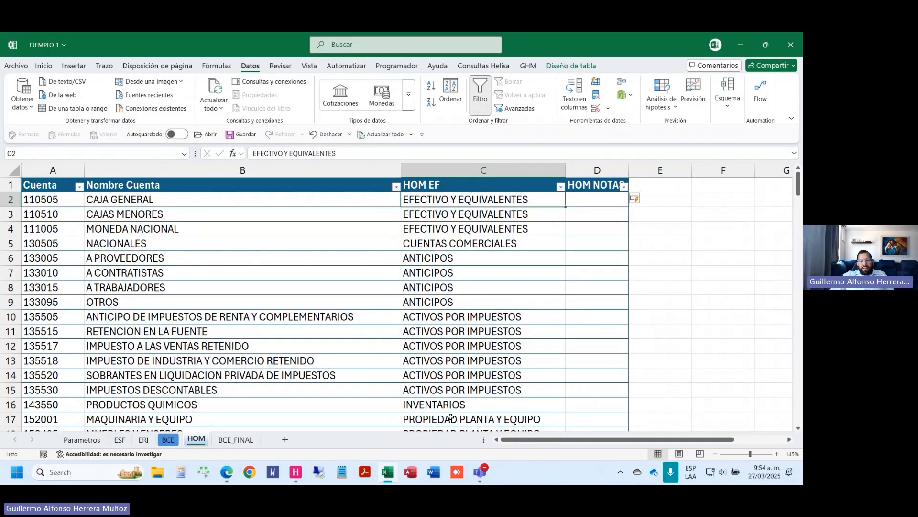
Step: Filter the HOM table's Cuenta column to accounts starting with 4
key("Down")
key("Home")
key("ctrl+Up")
key("alt+Down")
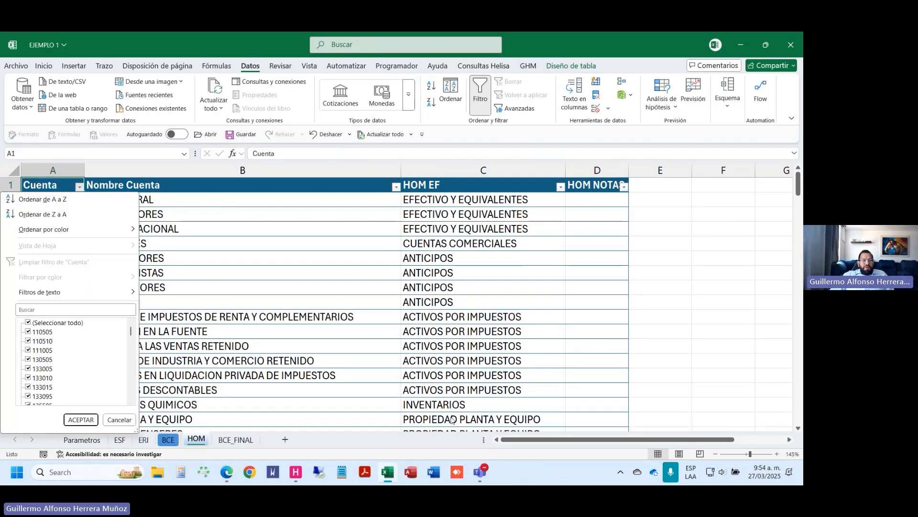
key("Down")
key("Down")
key("Down")
key("Down")
type("3")
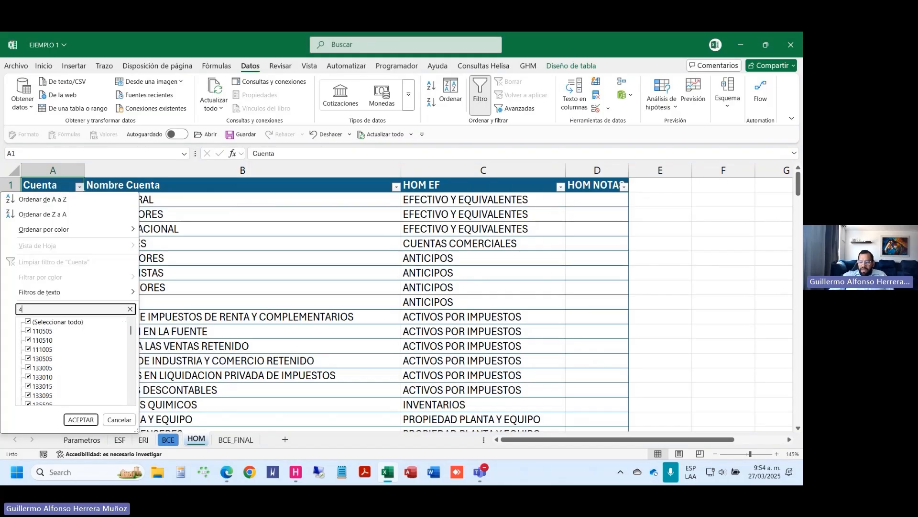
key("Return")
key("ctrl+shift+Down")
key("shift+Right")
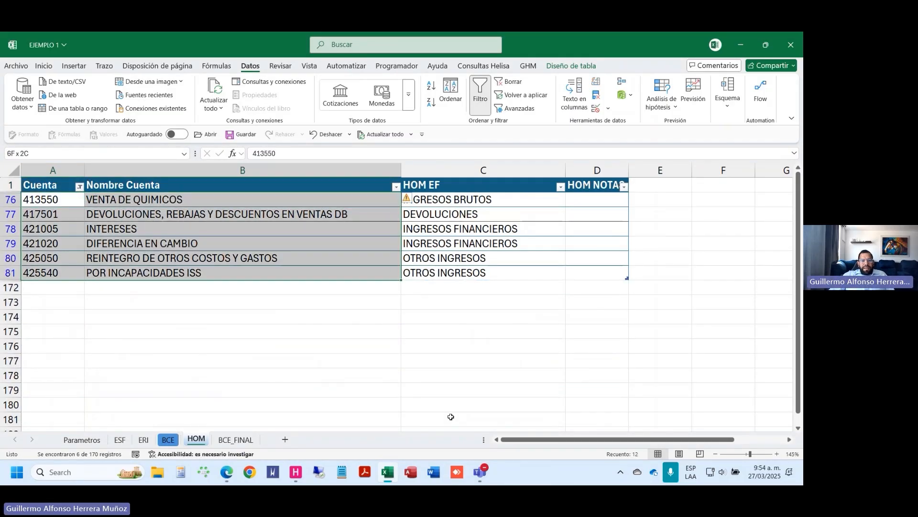
Step: Examine the VENTA DE QUIMICOS and DEVOLUCIONES rows and their HOM EF and empty HOM NOTAS cells
key("Right")
key("Right")
key("Right")
key("Left")
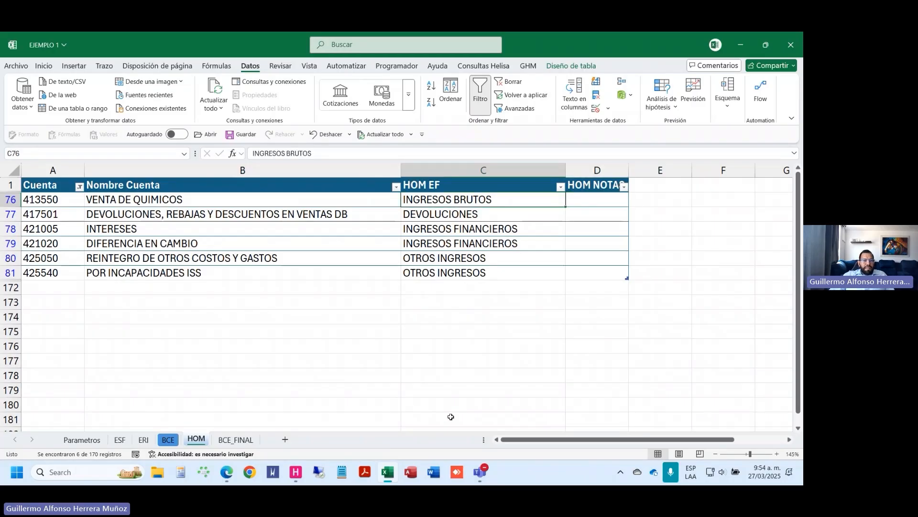
key("Left")
key("Left")
key("shift+Down")
key("shift+Right")
key("shift+Right")
key("shift+Right")
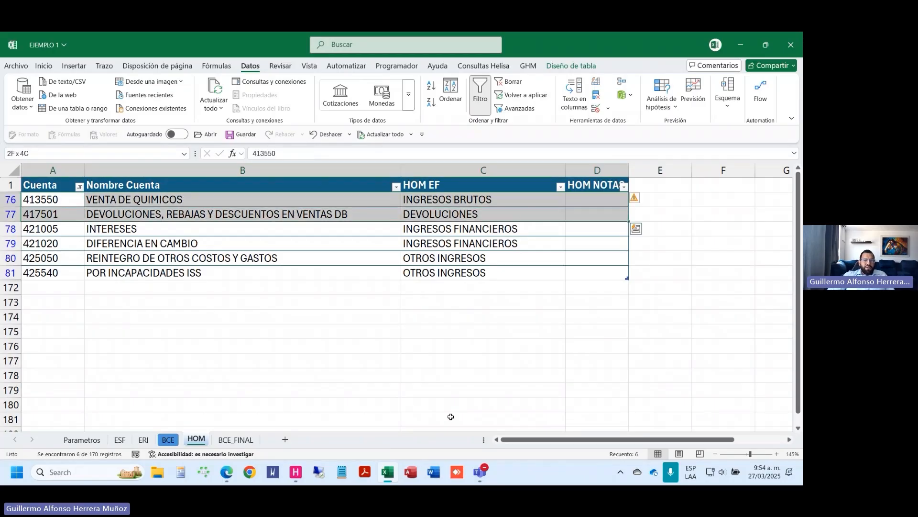
key("Right")
key("Right")
key("Right")
key("shift+Down")
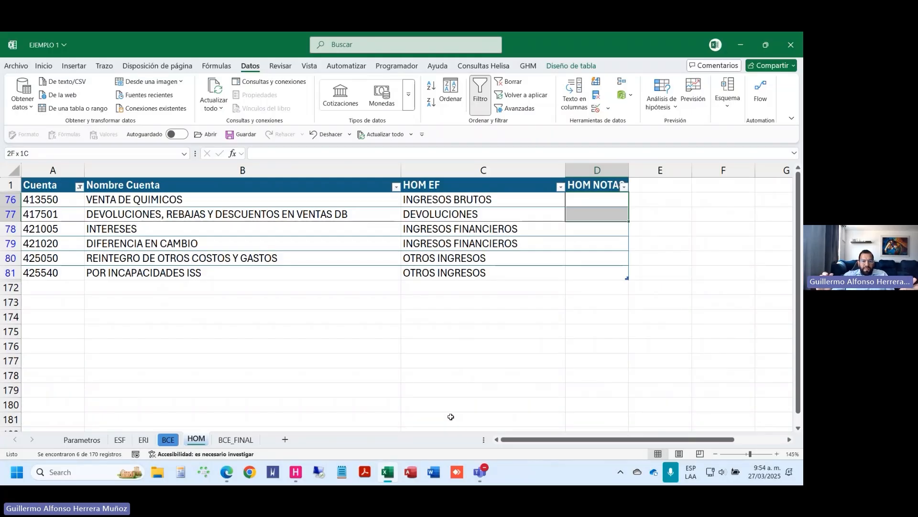
Step: Clear the filter on the Cuenta column of the HOM table
key("ctrl+Home")
key("Up")
key("alt+Down")
key("Down")
key("Down")
key("Down")
key("Return")
Step: Copy all HOM EF classifications into the HOM NOTAS column of the HOM table
key("Right")
key("Right")
key("Down")
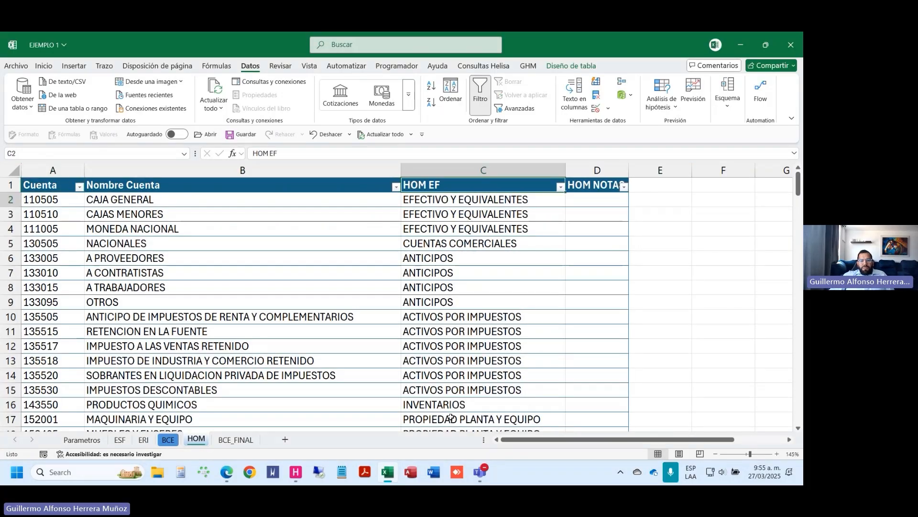
key("ctrl+shift+Down")
key("ctrl+c")
key("Right")
key("Return")
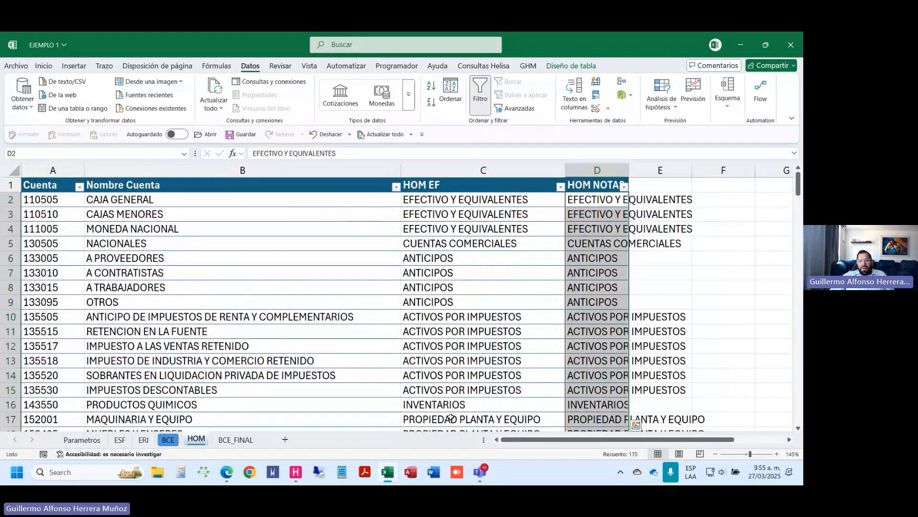
Step: Filter the HOM table's Cuenta column to the equity accounts starting with 3
key("Home")
key("Up")
key("alt+Down")
key("Down")
key("Down")
key("Down")
key("Down")
key("Down")
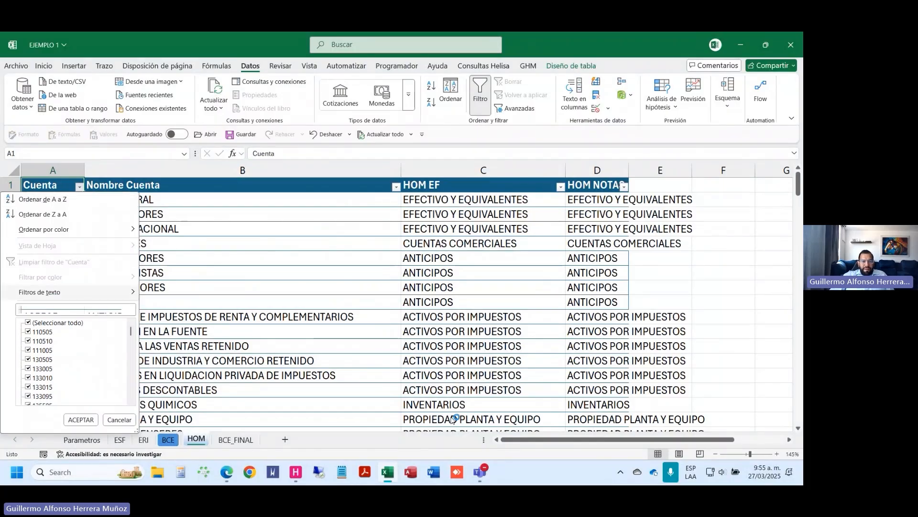
type("3")
key("Return")
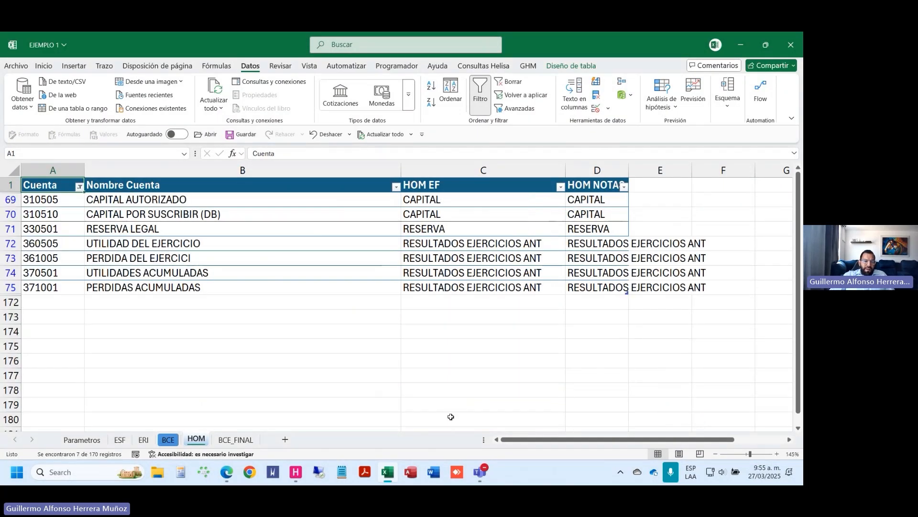
Step: Examine the accounts grouped under PATRIMONIO on the ESF sheet, from CAPITAL to RESULTADO DEL EJERCICIO
key("ctrl+Page_Up")
key("ctrl+Page_Up")
key("ctrl+Page_Up")
scroll(451, 416, "up", 4)
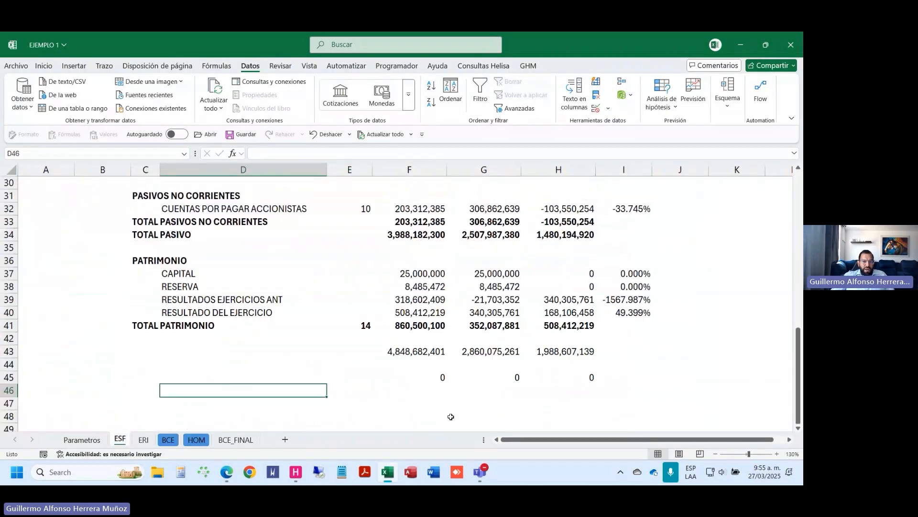
left_click(179, 315)
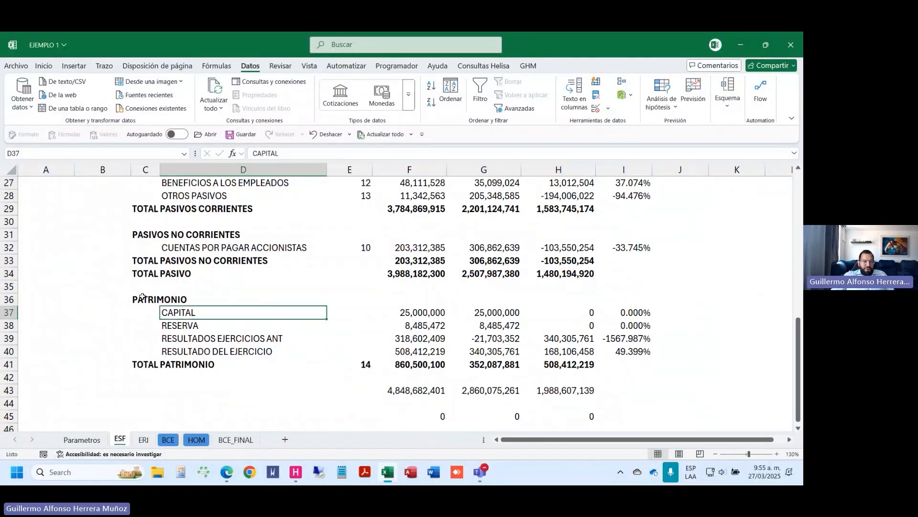
left_click_drag(171, 312, 174, 335)
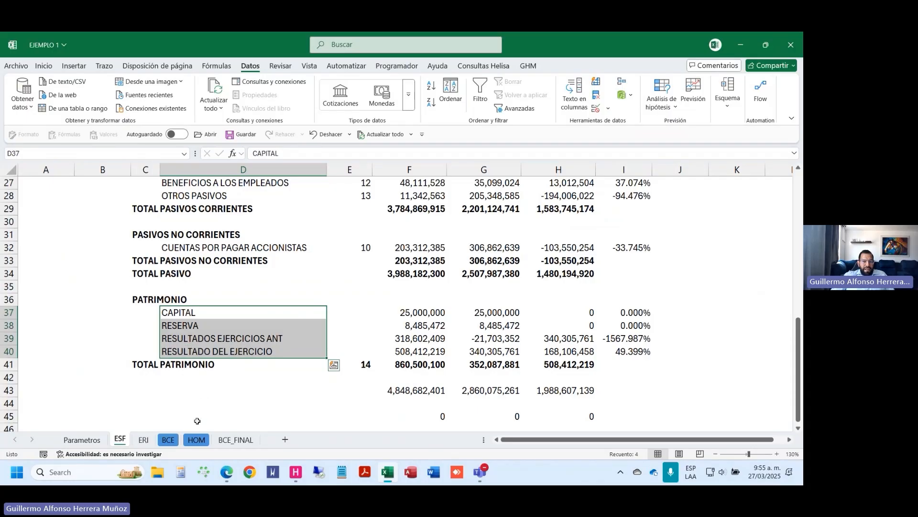
left_click(235, 438)
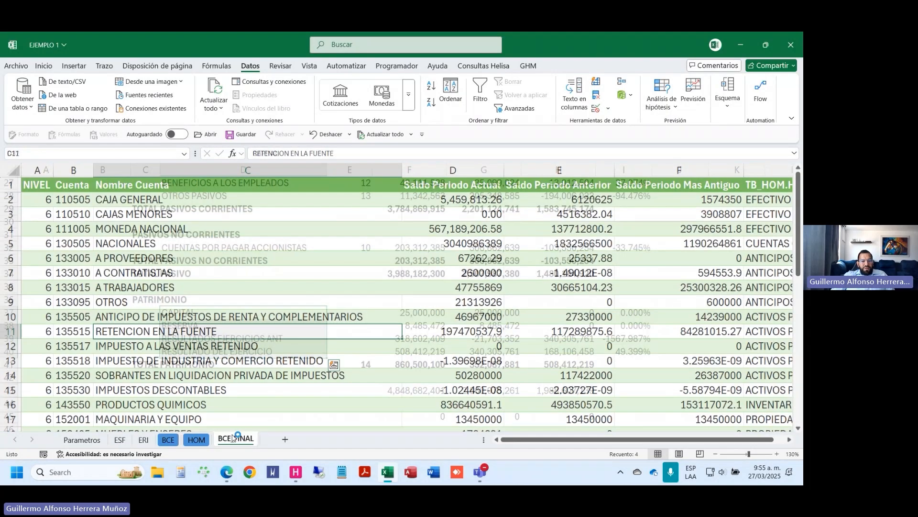
Step: Set HOM NOTAS to PATRIMONIO for all the filtered equity accounts on the HOM sheet
left_click(196, 439)
left_click(604, 246)
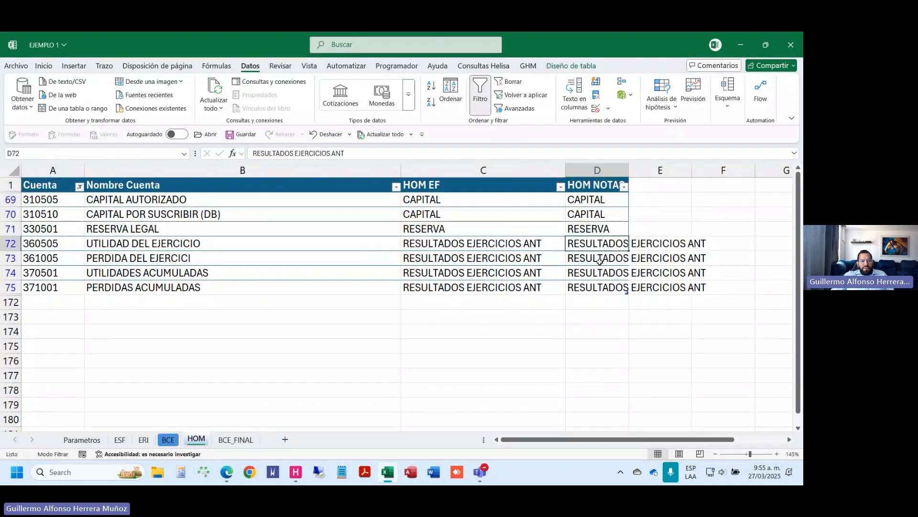
left_click_drag(607, 201, 605, 290)
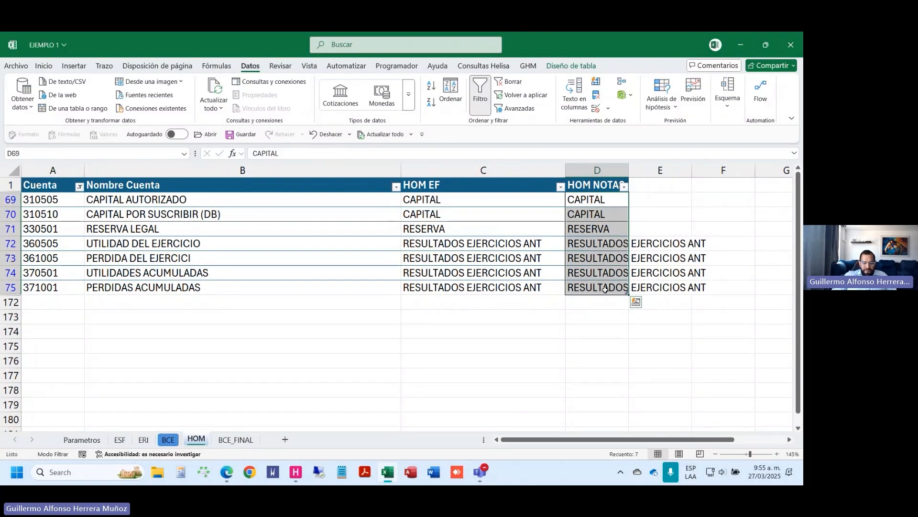
type("PATRIMONIO")
key("ctrl+Return")
Step: Change the Cuenta filter to 4* to list only the income accounts
key("ctrl+Home")
key("alt+Down")
key("Down")
key("Down")
key("Down")
key("Down")
key("Down")
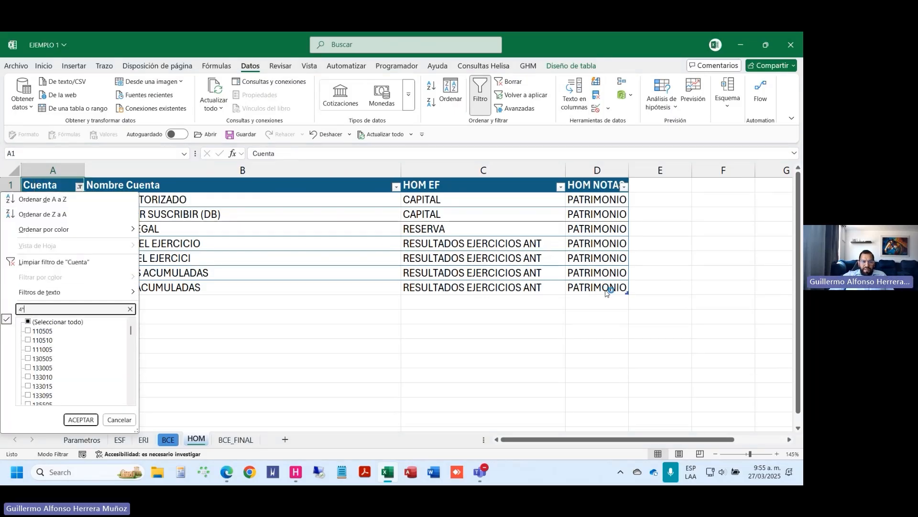
type("4*")
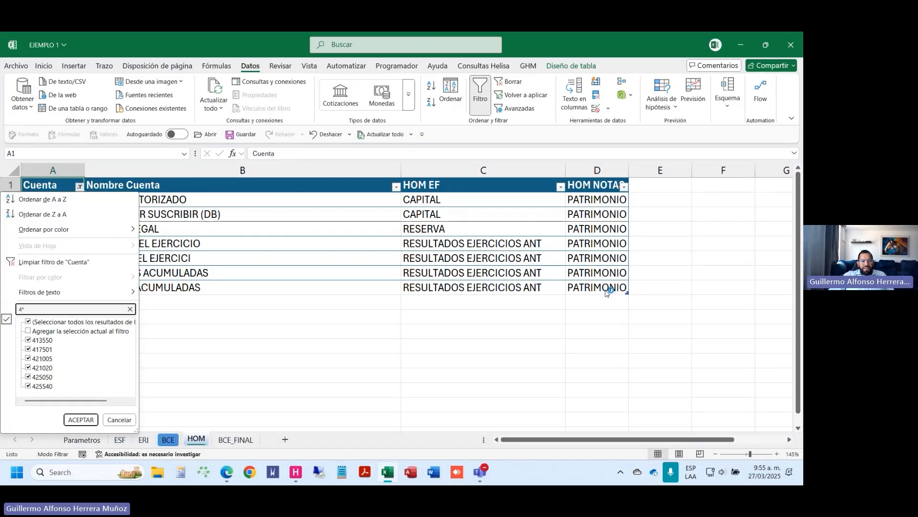
key("Return")
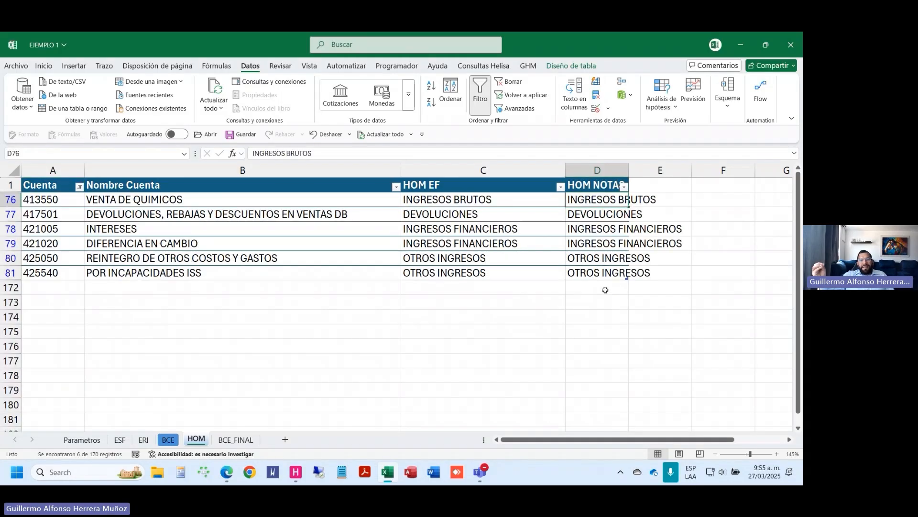
Step: Set HOM NOTAS to ING ACT ORDINARIA for the VENTA DE QUIMICOS and DEVOLUCIONES, REBAJAS Y DESCUENTOS EN VENTAS DB accounts
key("shift+Down")
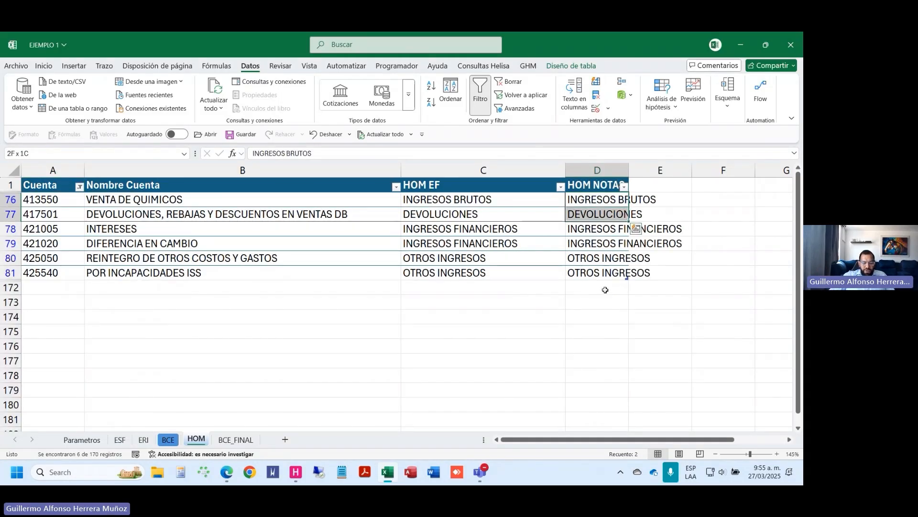
type("ING")
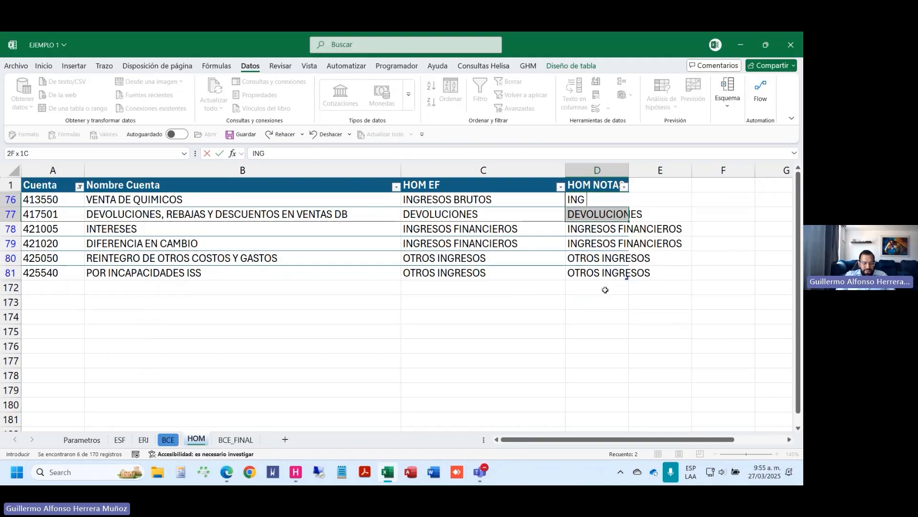
type(" ACT ORDINARIA")
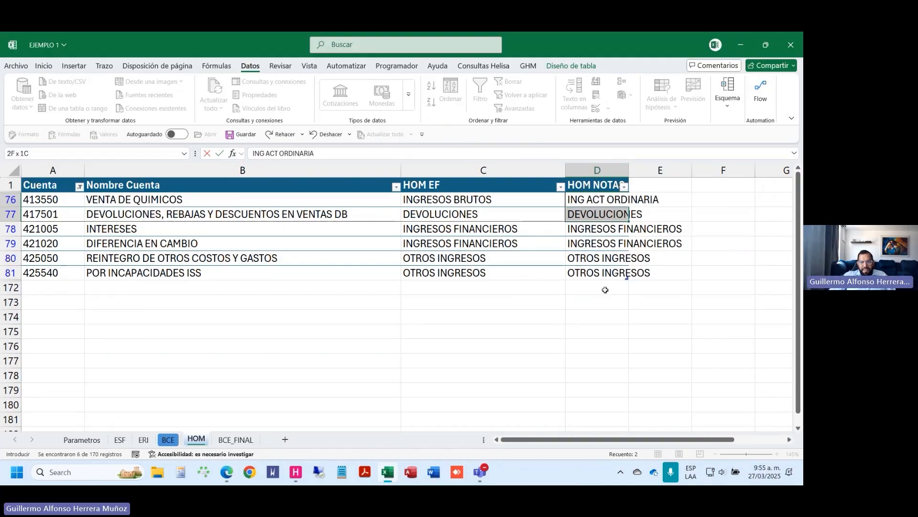
key("ctrl+Return")
Step: Remove the income account filter and turn the HOM table's filters back on to list all accounts
key("ctrl+Home")
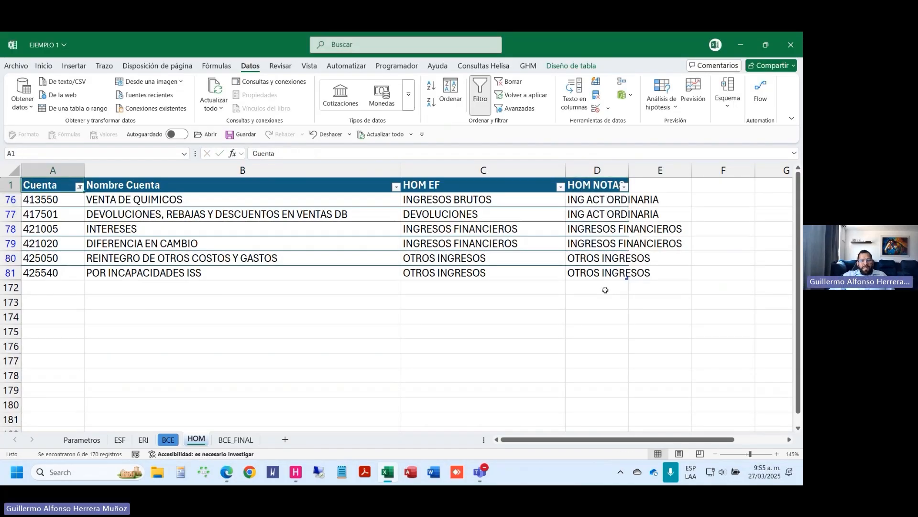
key("ctrl+shift+l")
key("ctrl+shift+l")
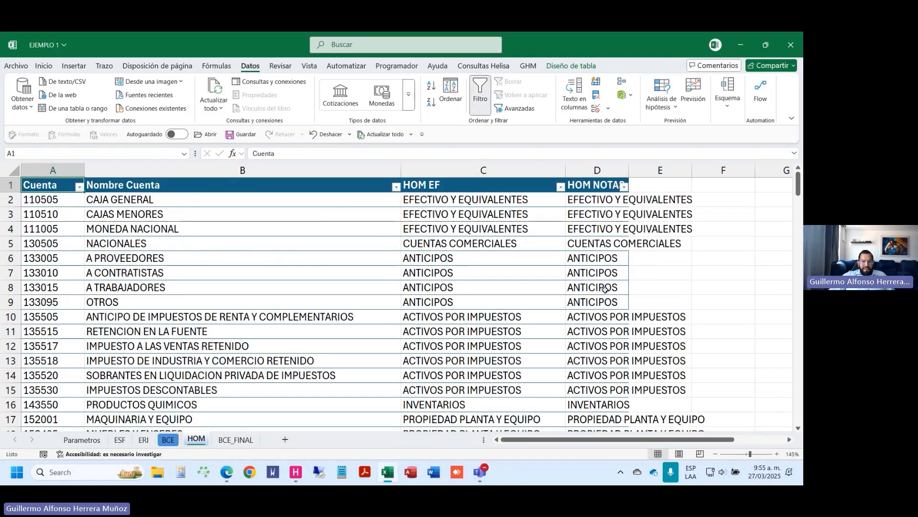
Step: Fit the HOM NOTAS column to its contents on the HOM sheet and narrow the Nombre Cuenta column on BCE_FINAL
key("Down")
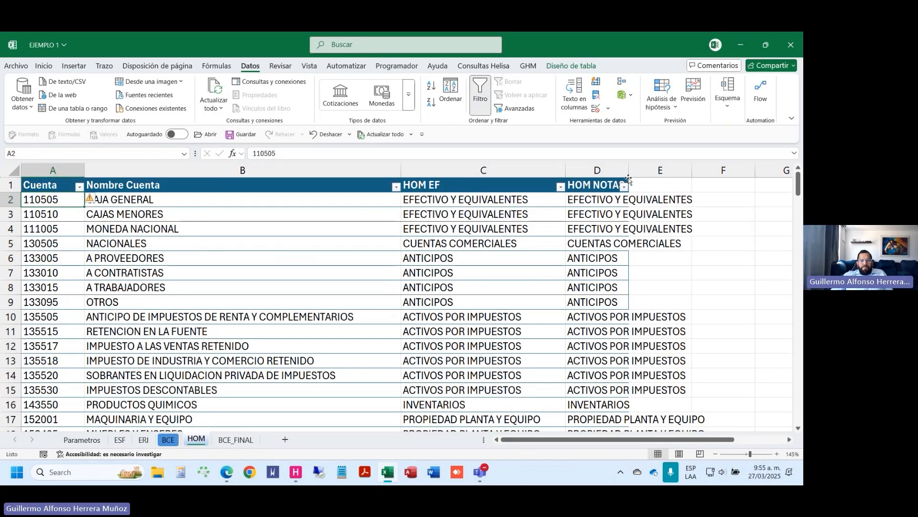
double_click(629, 170)
left_click(235, 440)
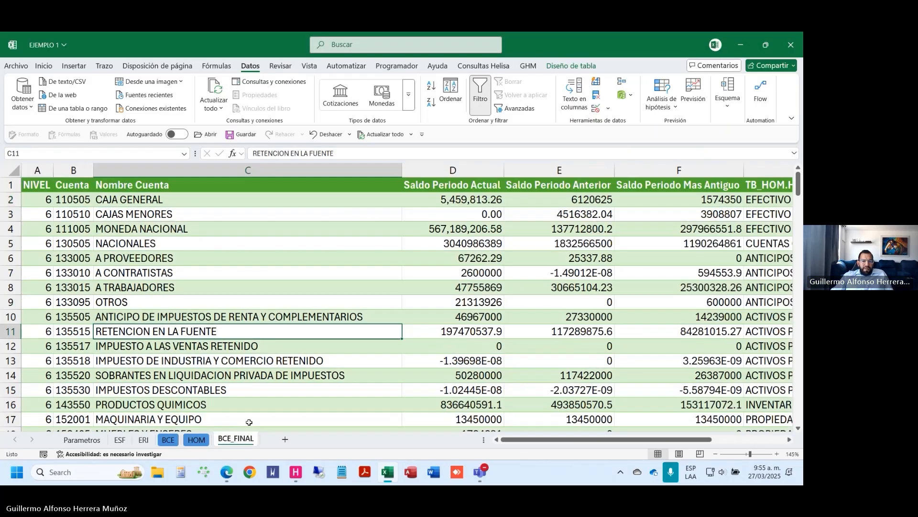
left_click_drag(401, 173, 297, 178)
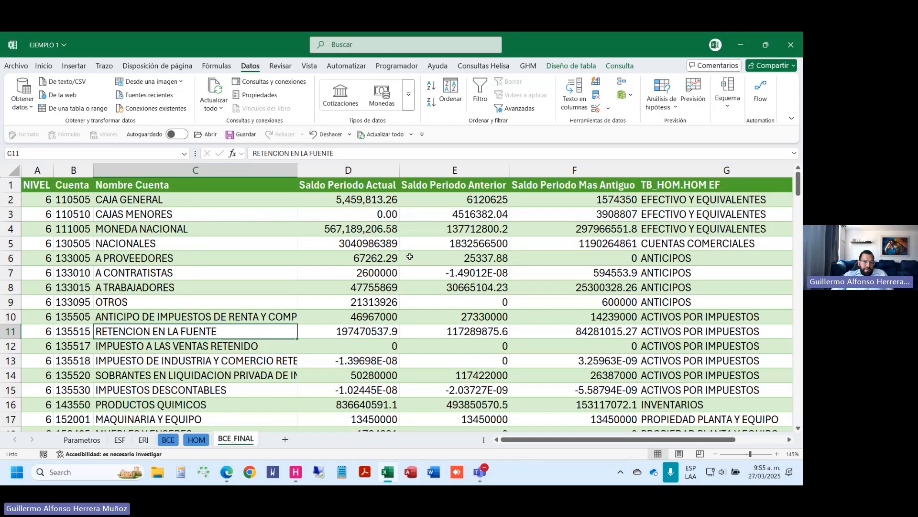
left_click_drag(143, 229, 478, 301)
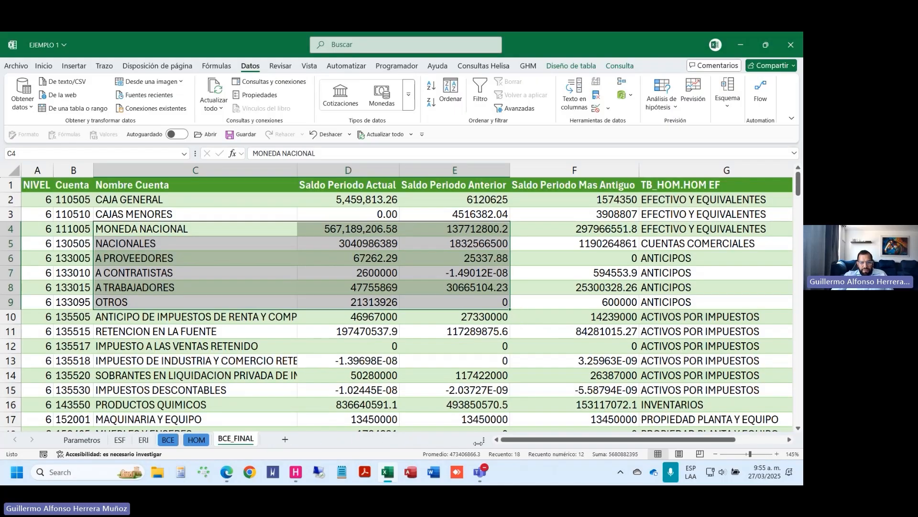
left_click(627, 304)
Step: Show the workbook's queries and open the BCE_FINAL query in the Power Query Editor
left_click(193, 440)
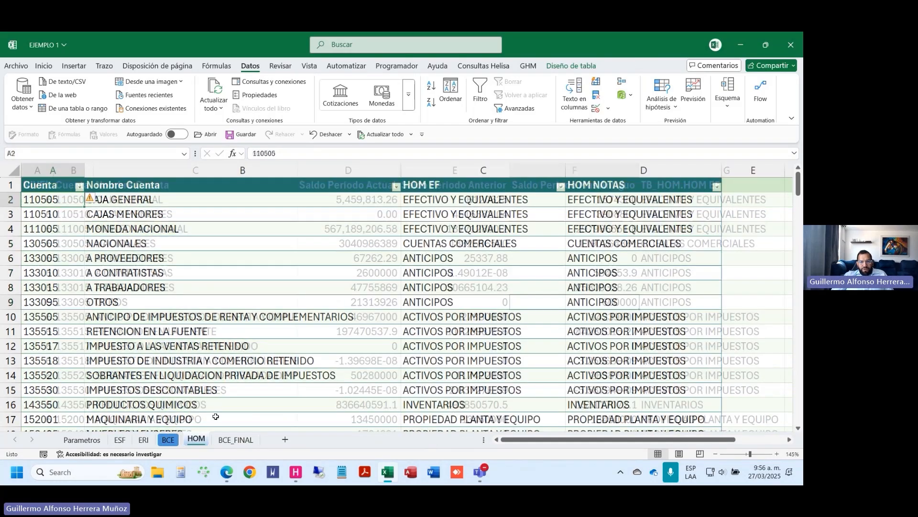
left_click(239, 335)
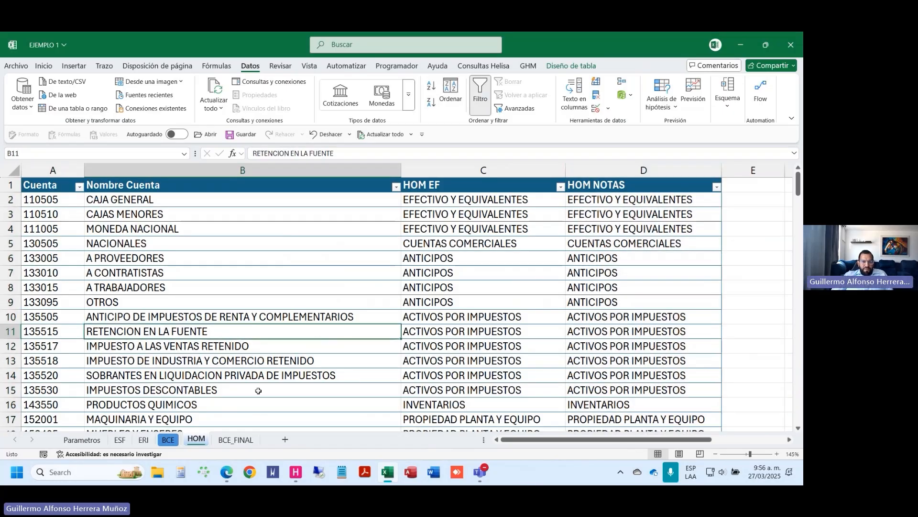
left_click(236, 262)
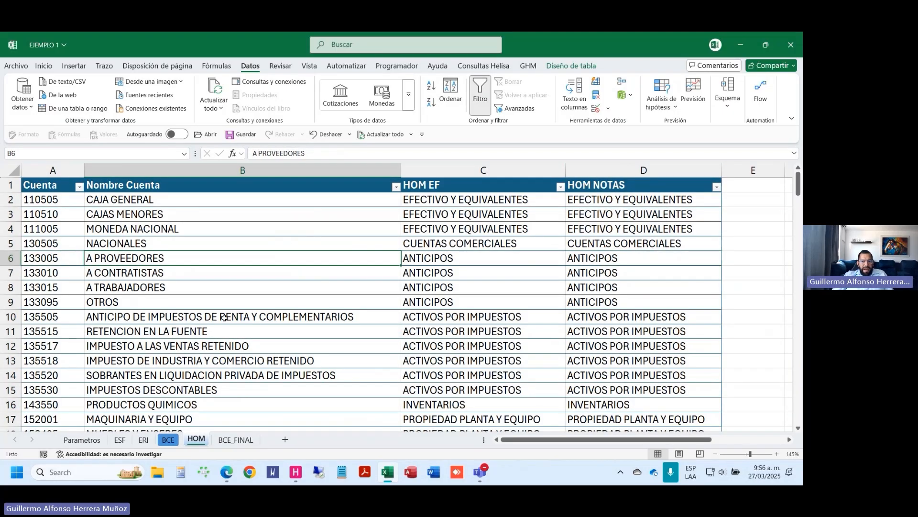
key("alt+F12")
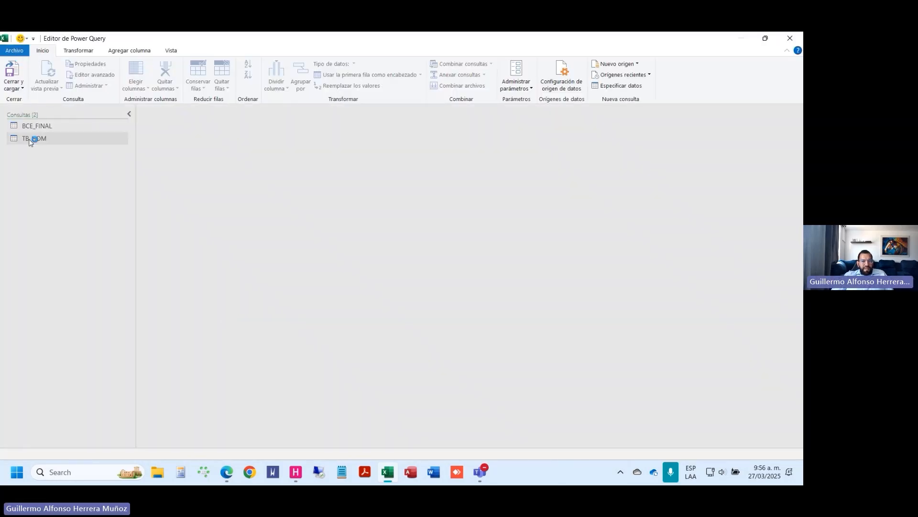
left_click(791, 39)
left_click(287, 228)
left_click(269, 81)
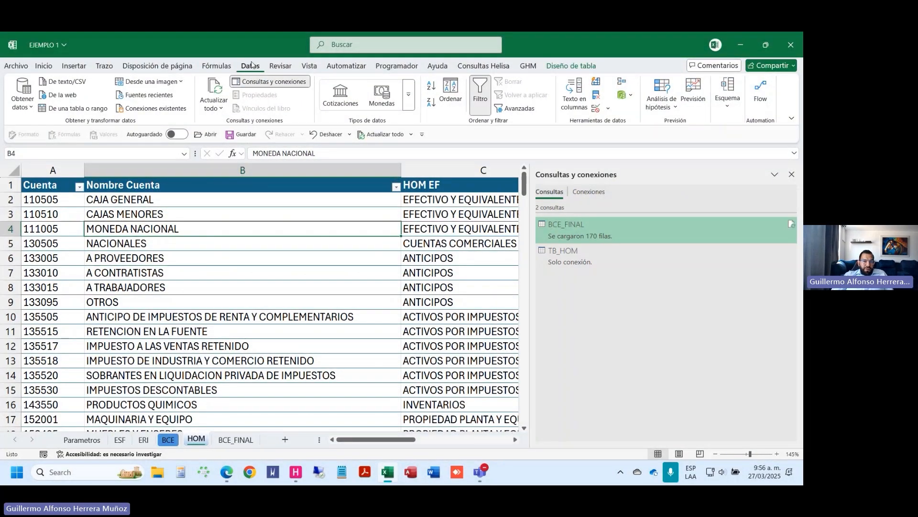
mouse_move(585, 229)
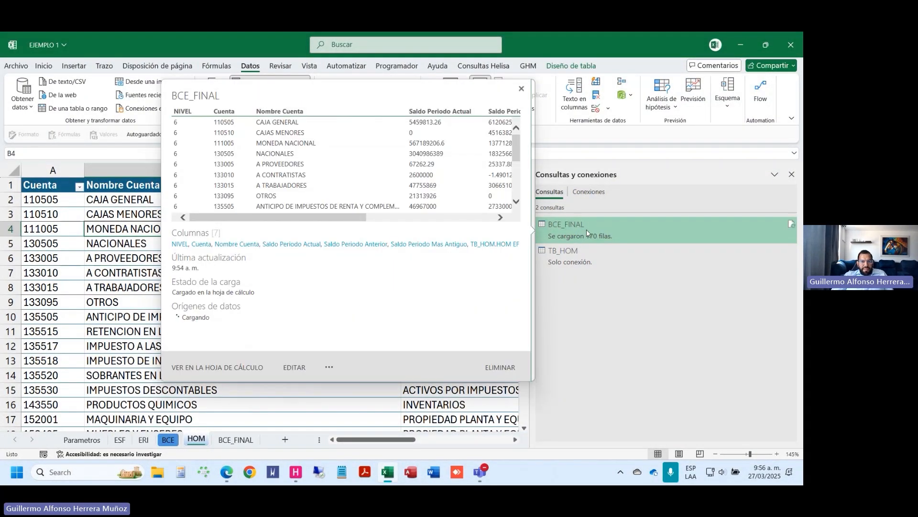
double_click(587, 228)
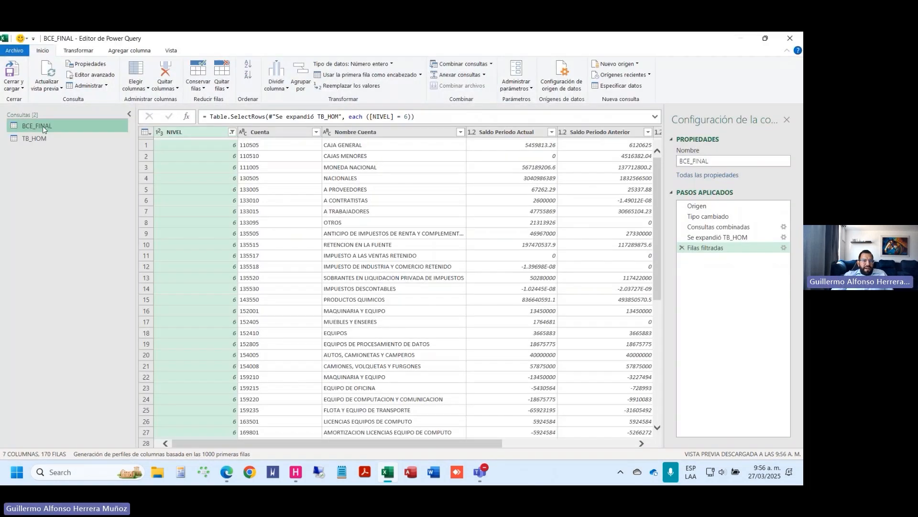
Step: Edit the TB_HOM expansion step of the BCE_FINAL query to include HOM NOTAS along with HOM EF
left_click(471, 441)
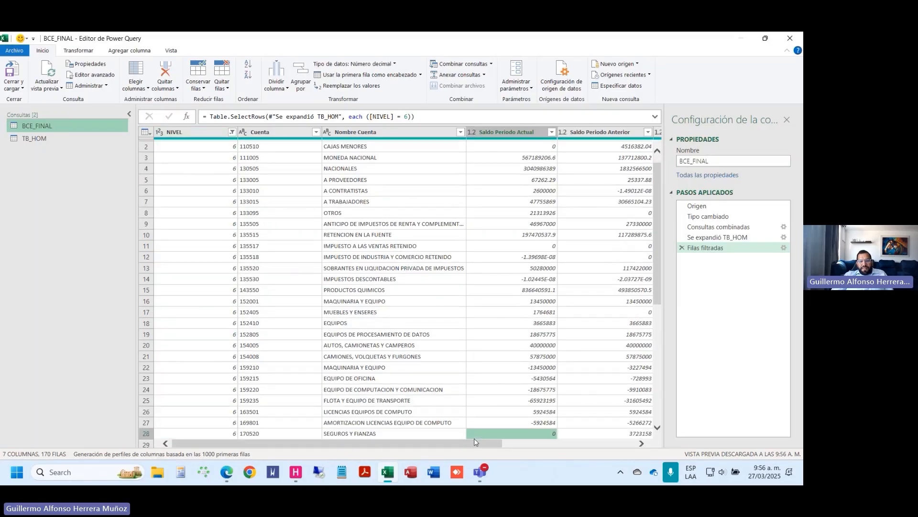
left_click(38, 142)
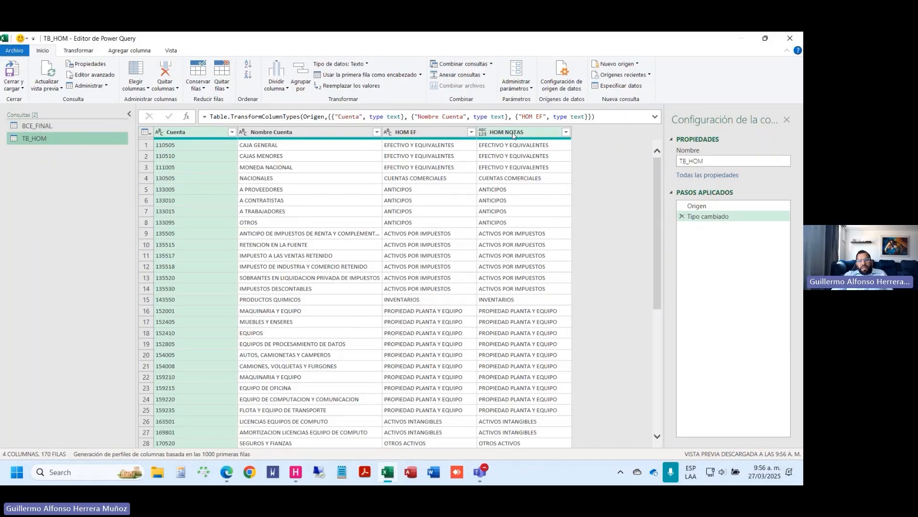
left_click(41, 126)
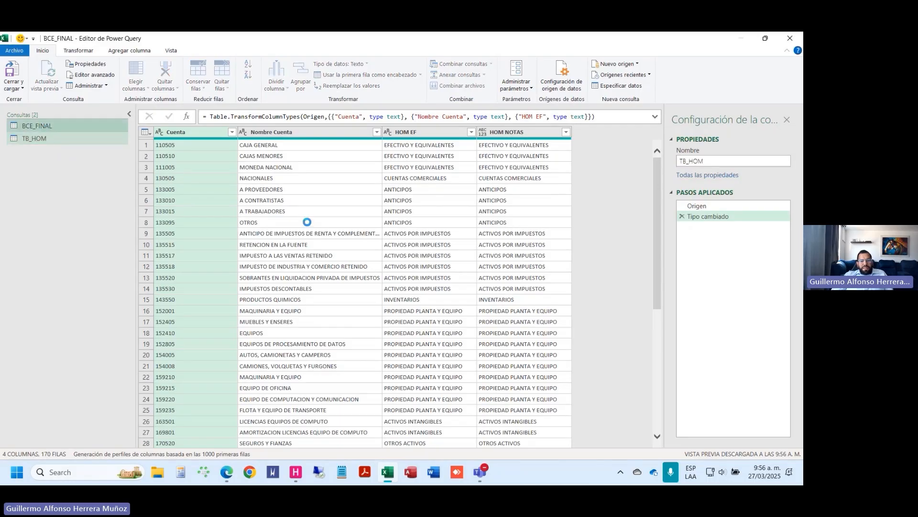
left_click_drag(444, 445, 576, 445)
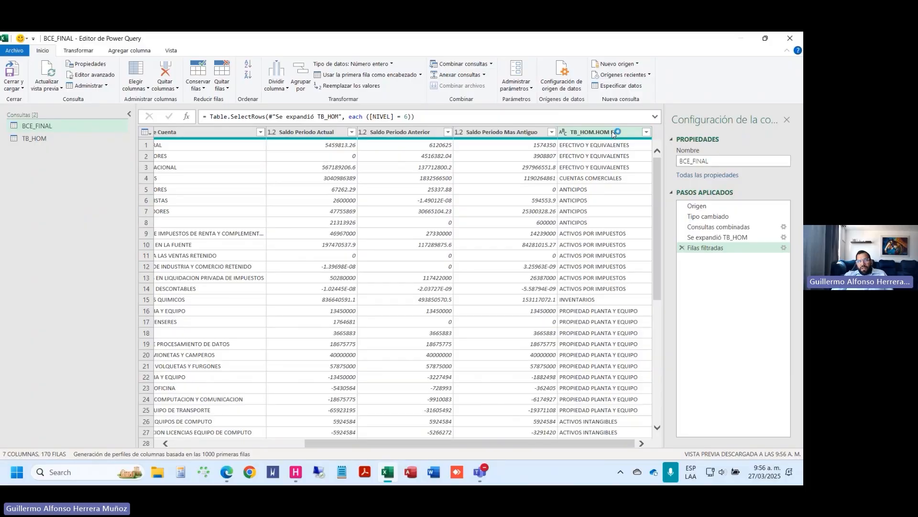
left_click(730, 236)
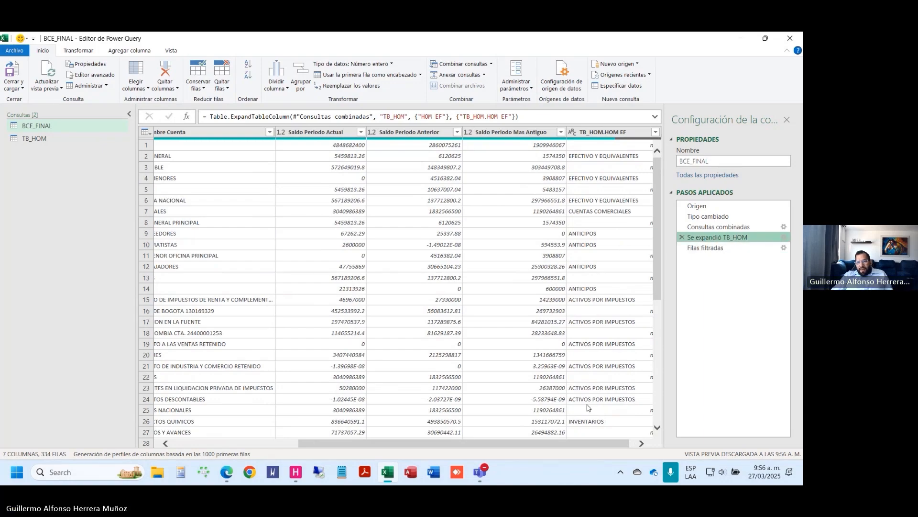
scroll(589, 408, "right", 1)
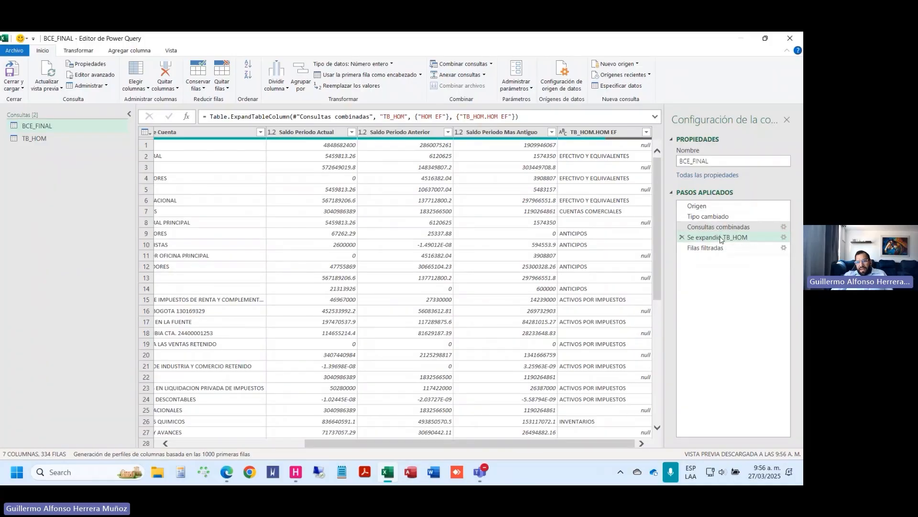
left_click(696, 240)
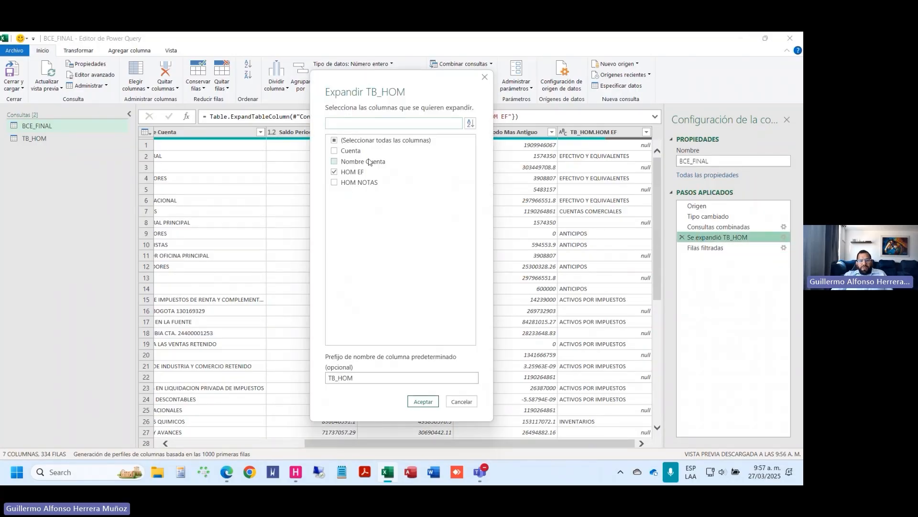
left_click(334, 183)
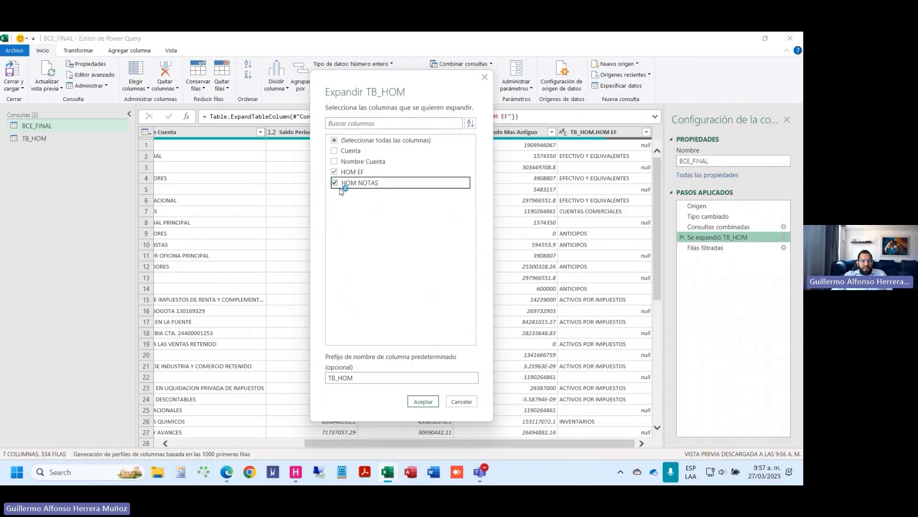
left_click(424, 401)
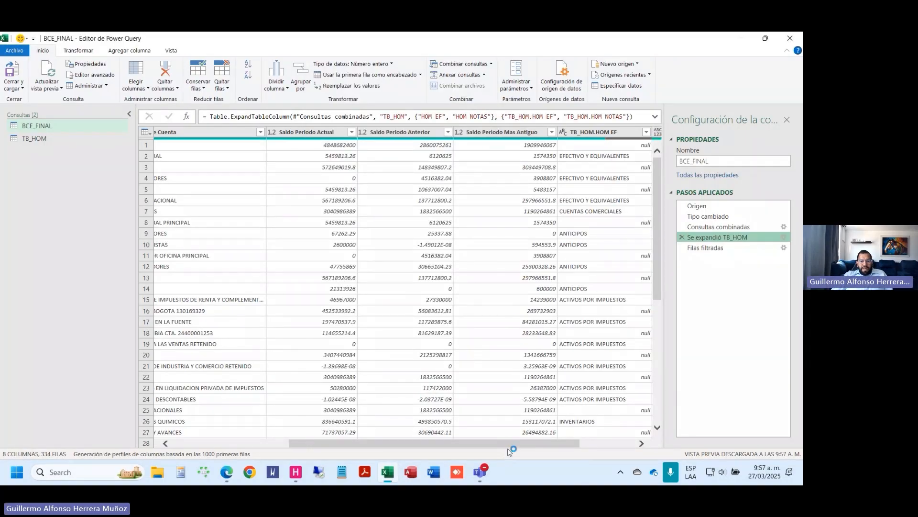
left_click_drag(508, 451, 570, 449)
Step: Close the query editor keeping the changes, hide the queries list, and check the HOM NOTAS column on the BCE_FINAL sheet
left_click(790, 38)
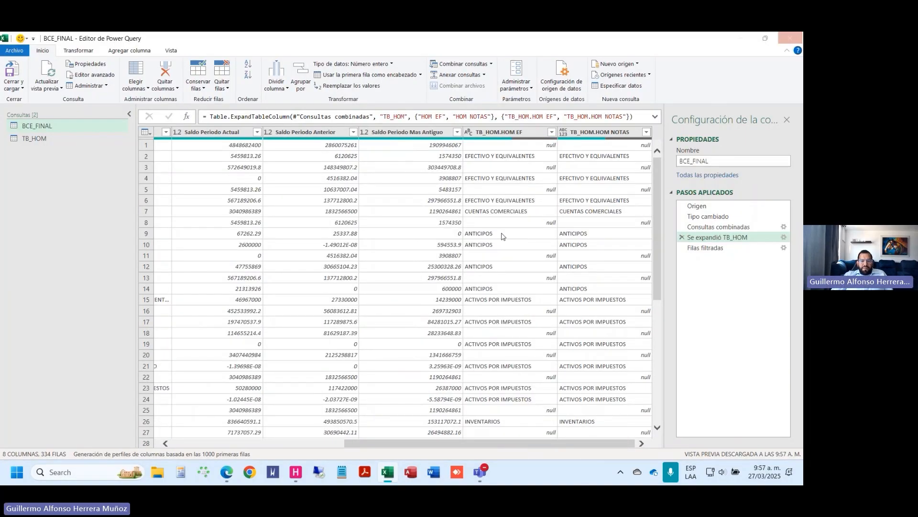
left_click(410, 268)
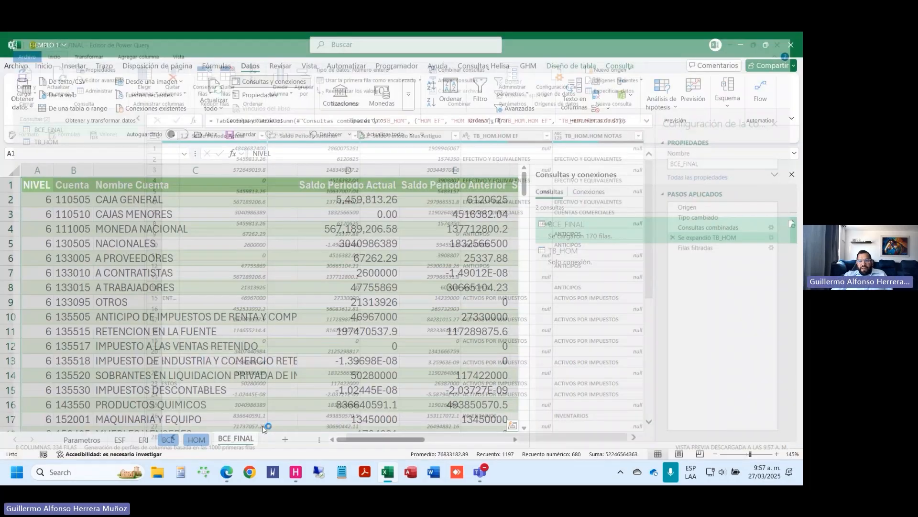
left_click(791, 174)
left_click(560, 268)
key("ctrl+Up")
key("ctrl+Right")
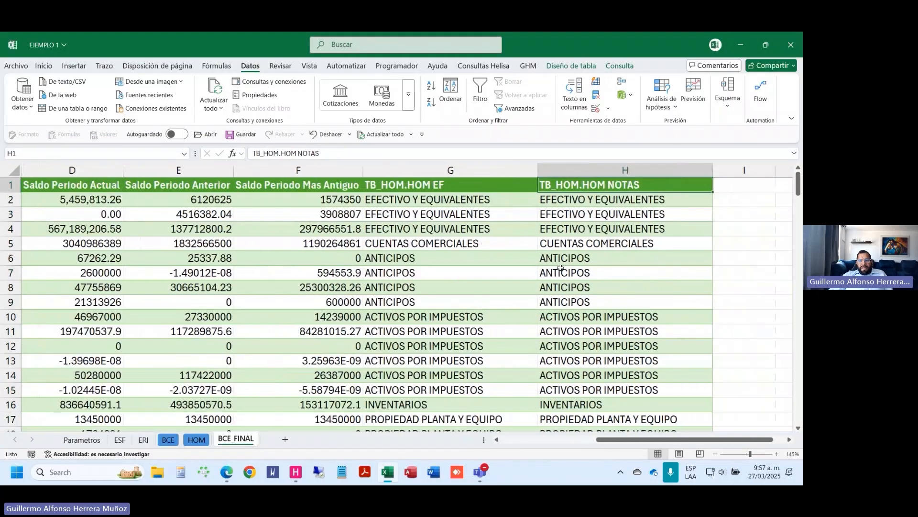
key("Down")
key("ctrl+Down")
key("ctrl+Up")
key("ctrl+Home")
left_click(303, 245)
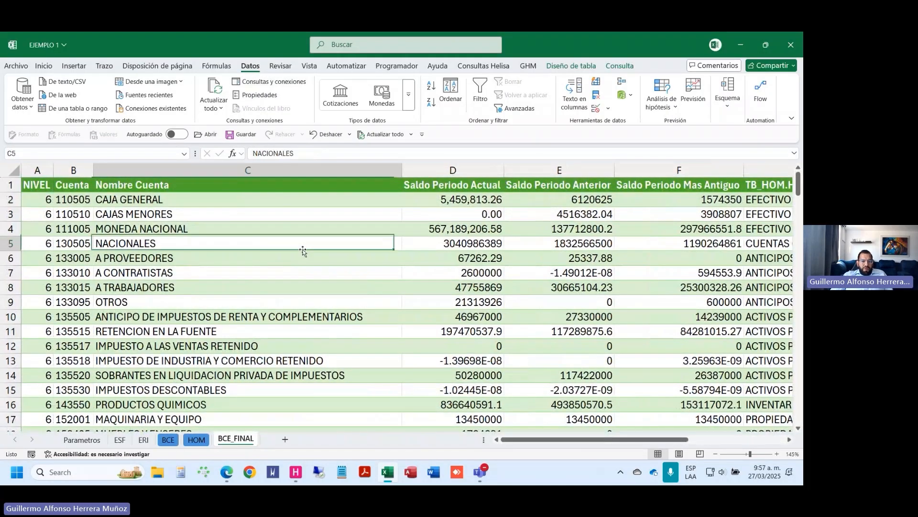
Step: Add a blank worksheet after BCE_FINAL and return to the BCE_FINAL table
left_click(285, 440)
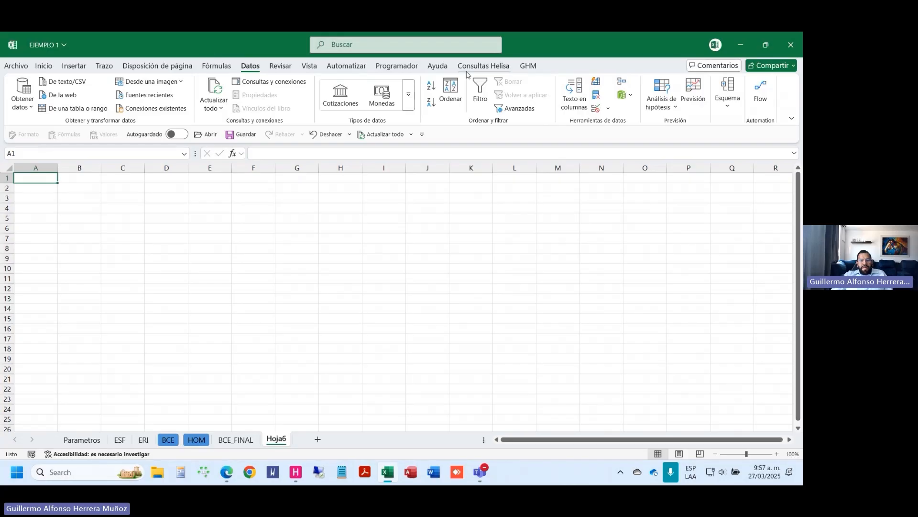
left_click(74, 65)
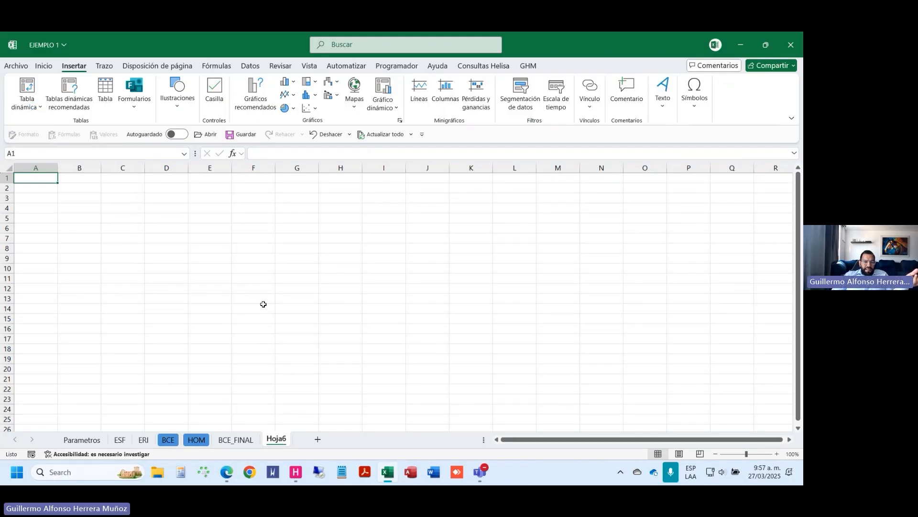
left_click(236, 439)
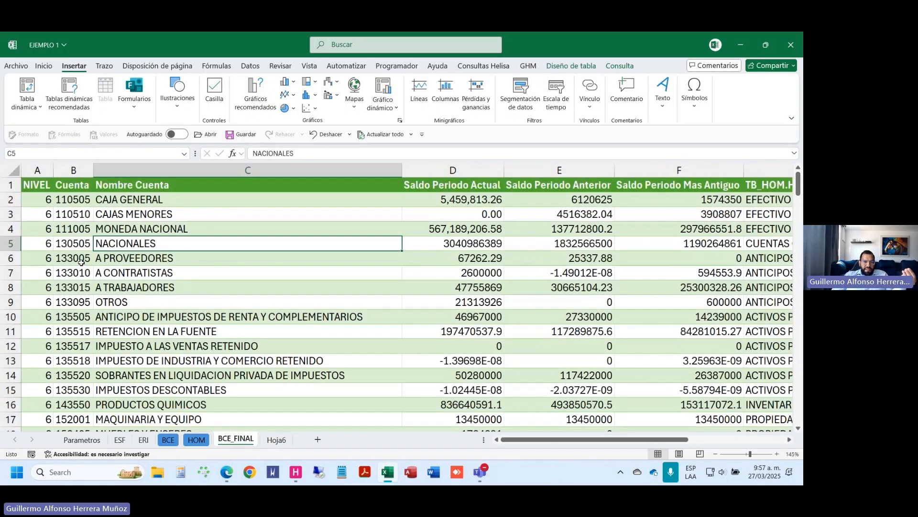
left_click_drag(60, 208, 708, 347)
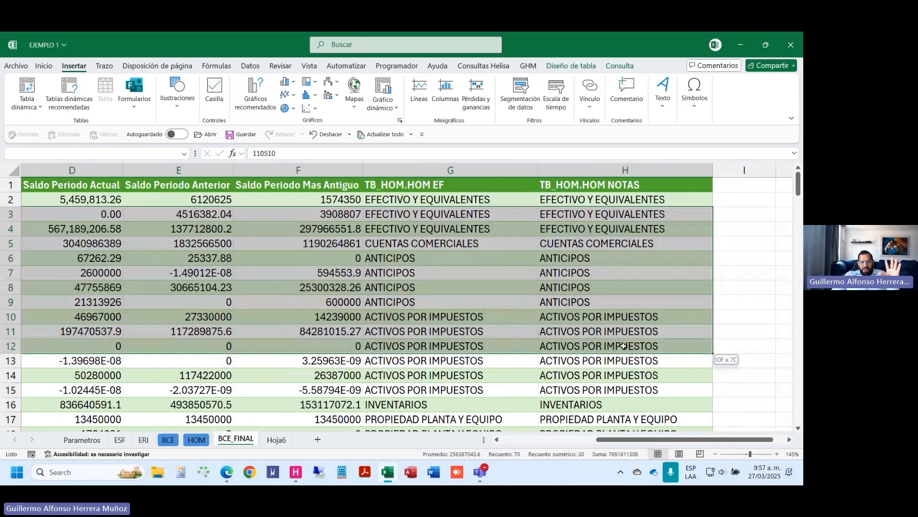
left_click_drag(206, 245, 647, 306)
Step: Insert a pivot table at cell A1 of the existing sheet Hoja6, using the whole BCE_FINAL table as its source
left_click(277, 439)
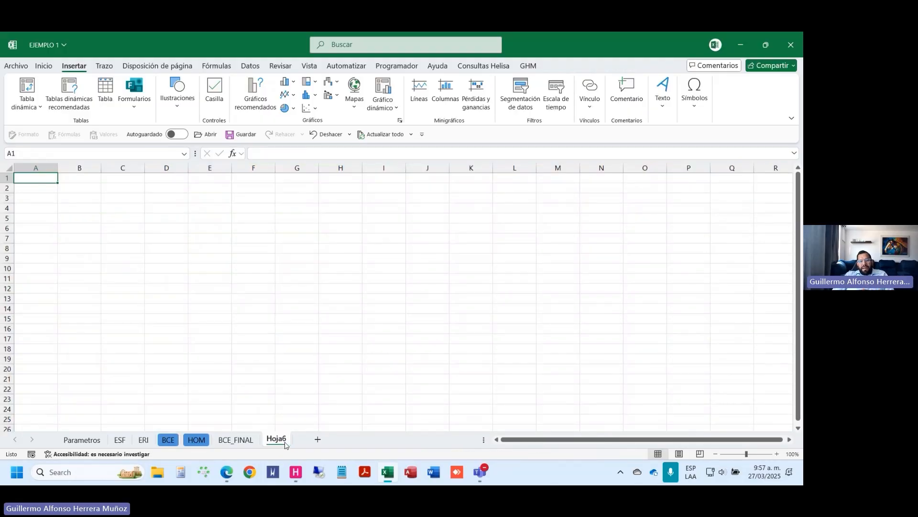
left_click(37, 104)
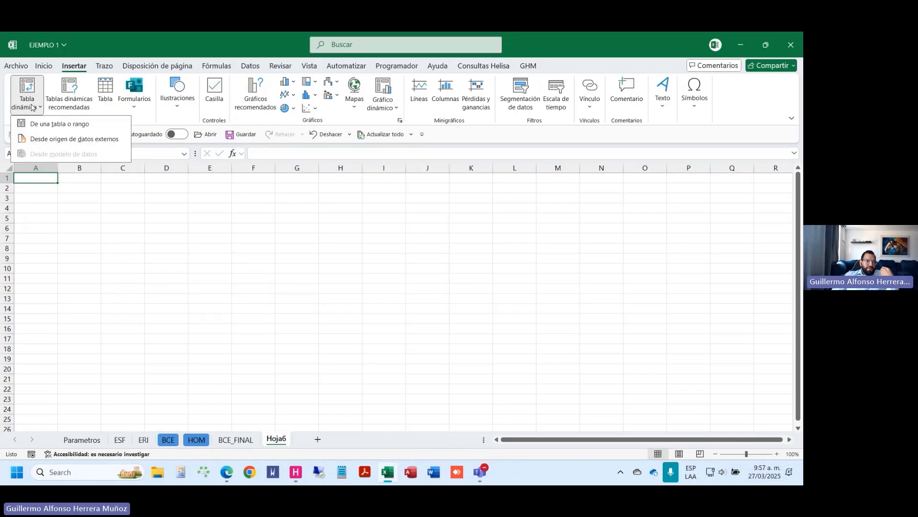
left_click(73, 124)
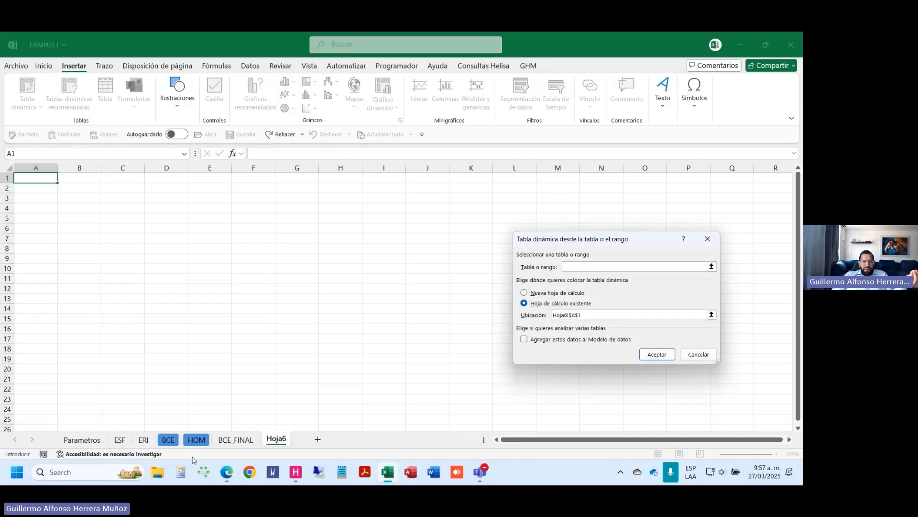
left_click(235, 439)
left_click(196, 303)
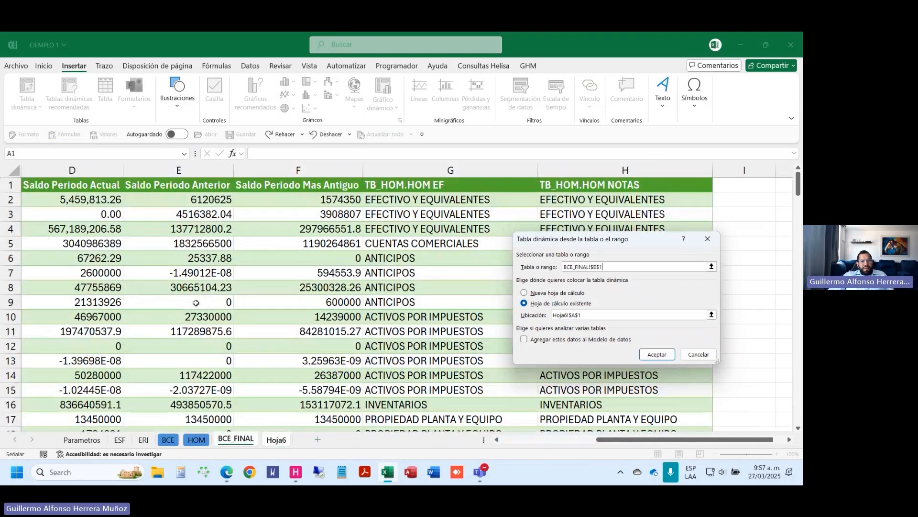
key("ctrl+Home")
key("ctrl+shift+End")
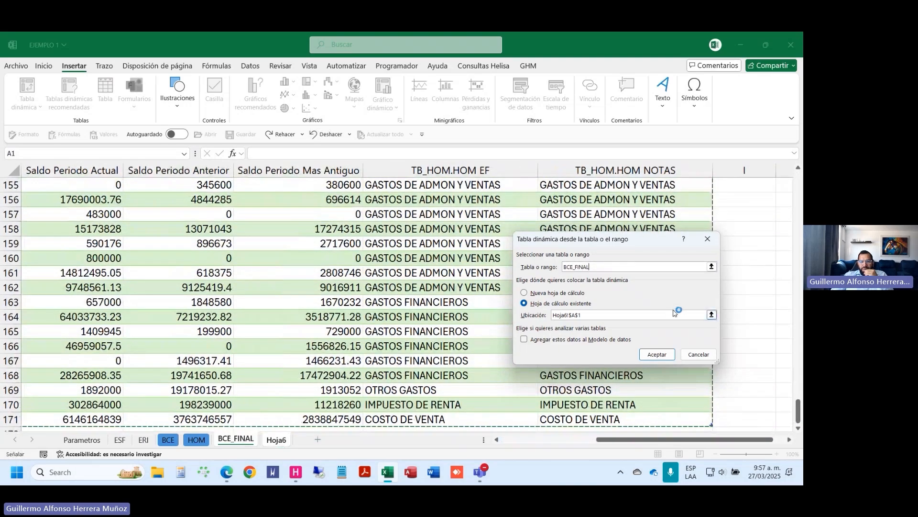
left_click(656, 354)
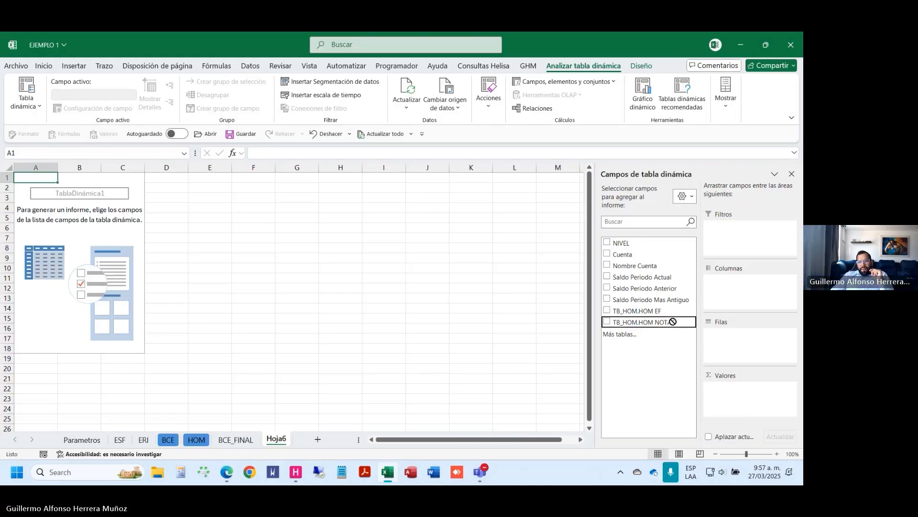
Step: Set TB_HOM.HOM NOTAS as the pivot filter, Cuenta and Nombre Cuenta as rows, and Saldo Periodo Actual and Saldo Periodo Anterior as values
left_click_drag(651, 324, 753, 232)
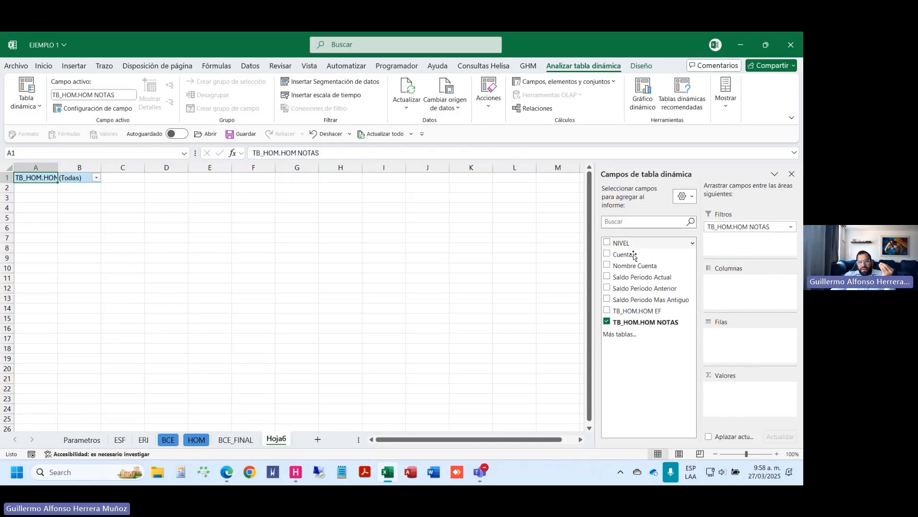
left_click(607, 254)
left_click(607, 266)
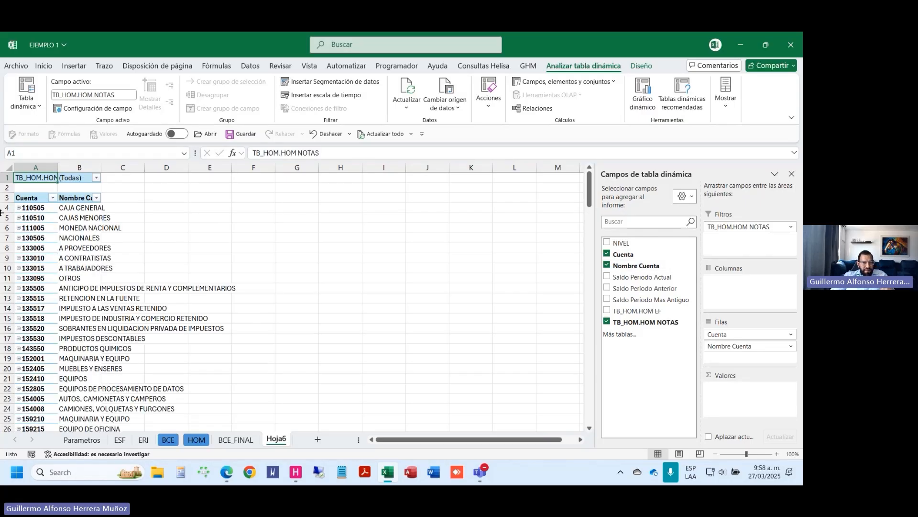
scroll(1, 213, "up", 3)
left_click(607, 277)
left_click(607, 288)
Step: Format columns C and D as numbers with thousands separators and two decimals, and widen the Nombre Cuenta column
left_click_drag(197, 170, 219, 170)
key("ctrl+shift+1")
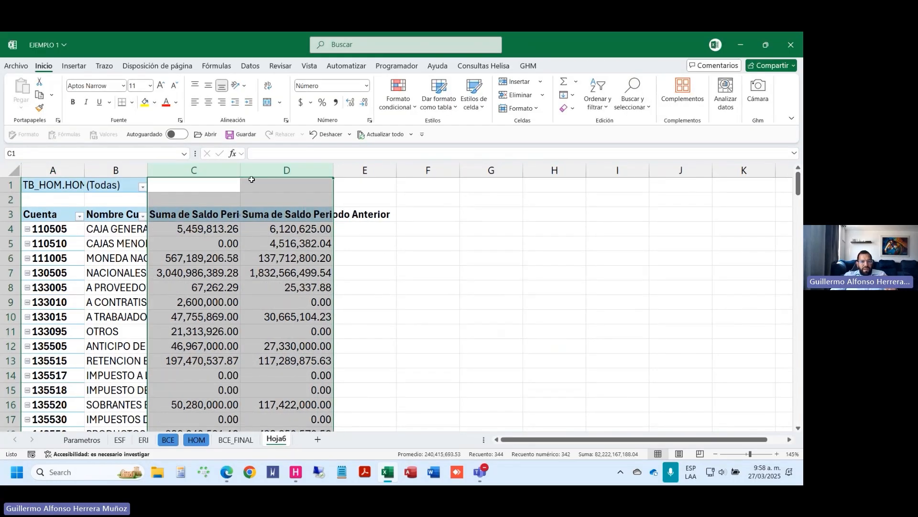
left_click_drag(148, 171, 216, 171)
left_click_drag(293, 255, 383, 316)
left_click(492, 273)
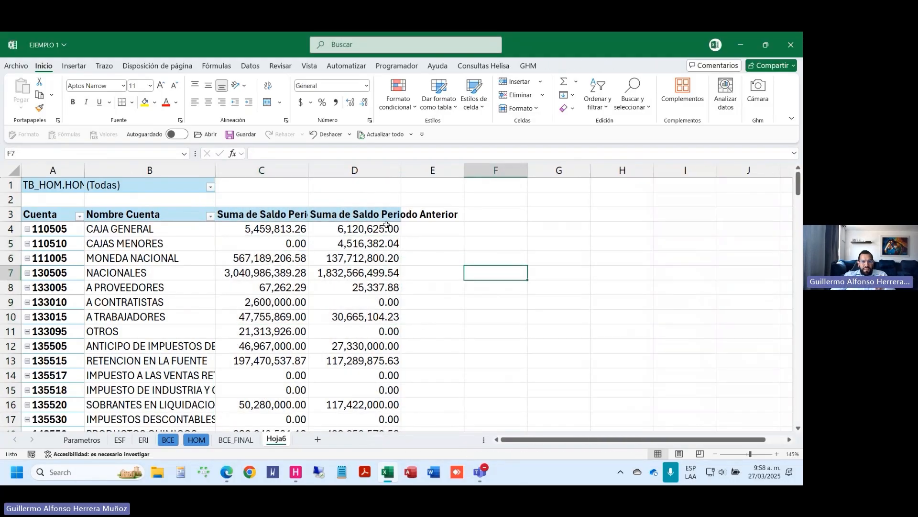
left_click(378, 216)
left_click_drag(218, 171, 280, 171)
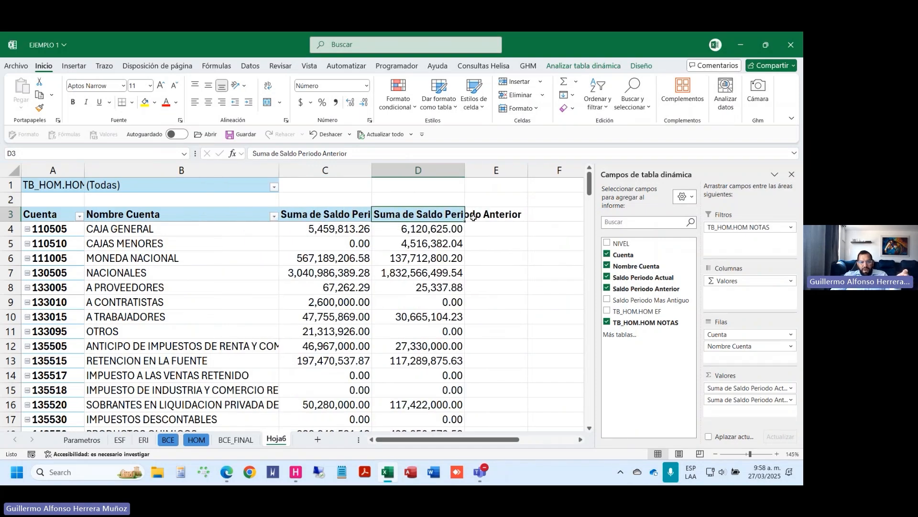
Step: Hide the pivot field list and rename the two value headings in C3 and D3 to Actual and Anterior
key("Left")
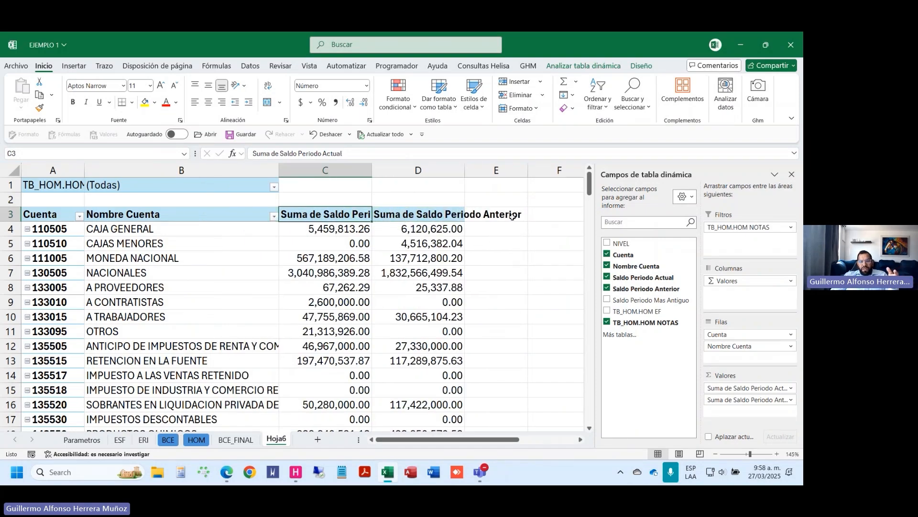
left_click(792, 175)
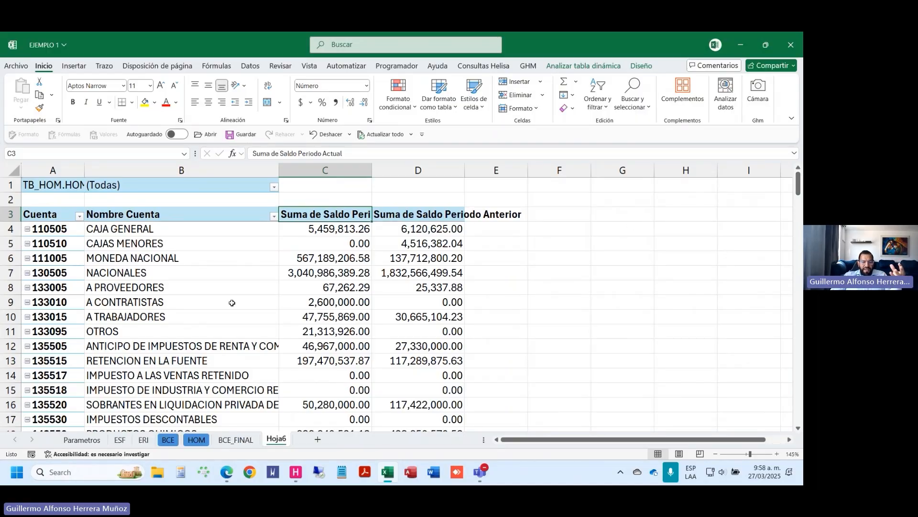
left_click(232, 441)
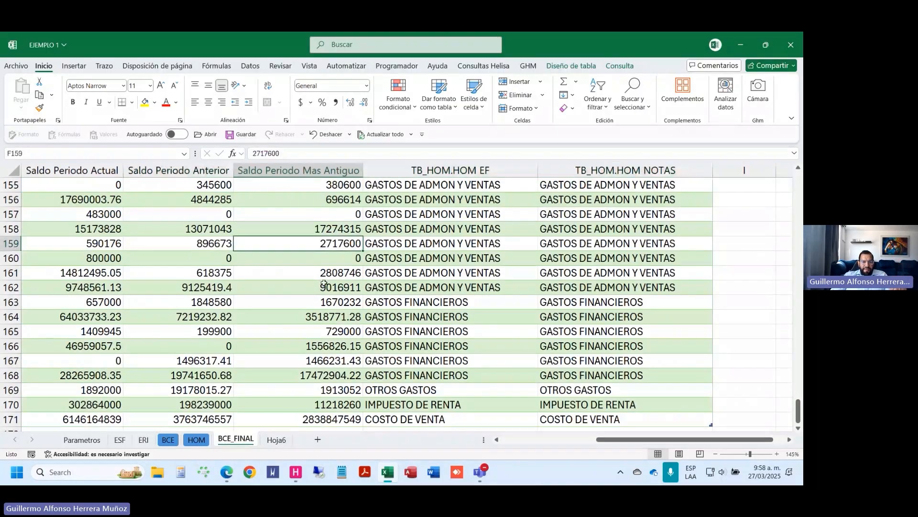
left_click(276, 439)
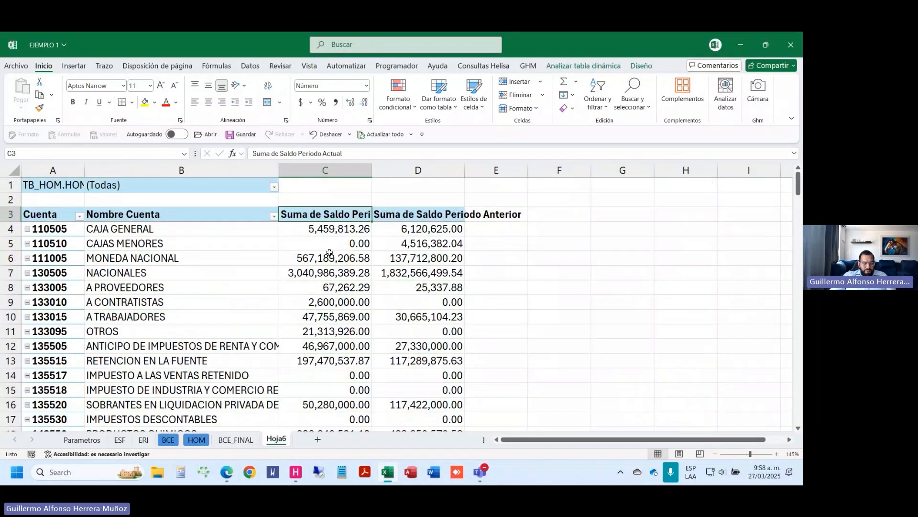
type("aCTUAL")
key("Tab")
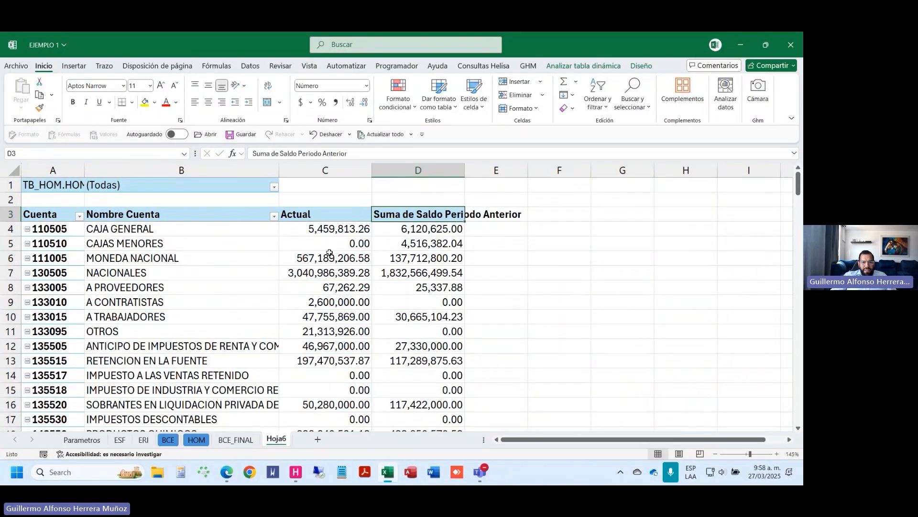
type("A")
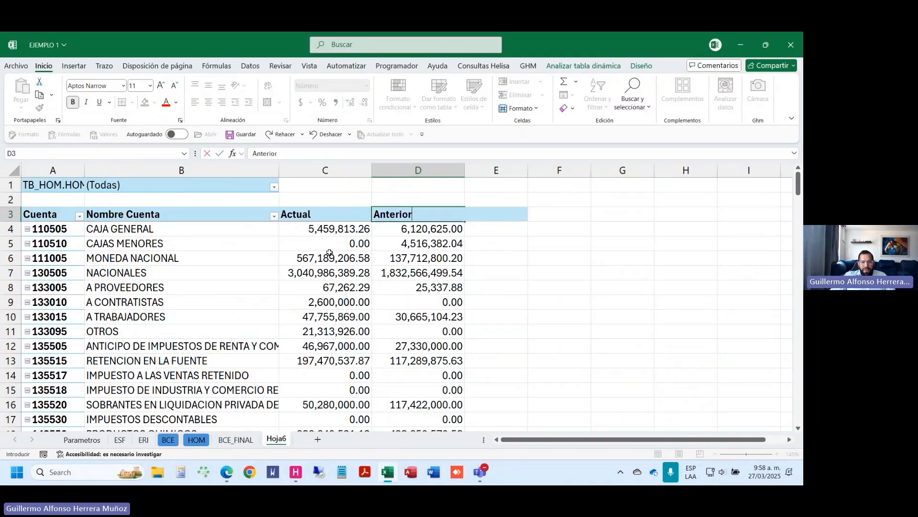
key("Return")
key("Up")
key("Right")
key("Right")
key("Left")
left_click_drag(326, 228, 391, 230)
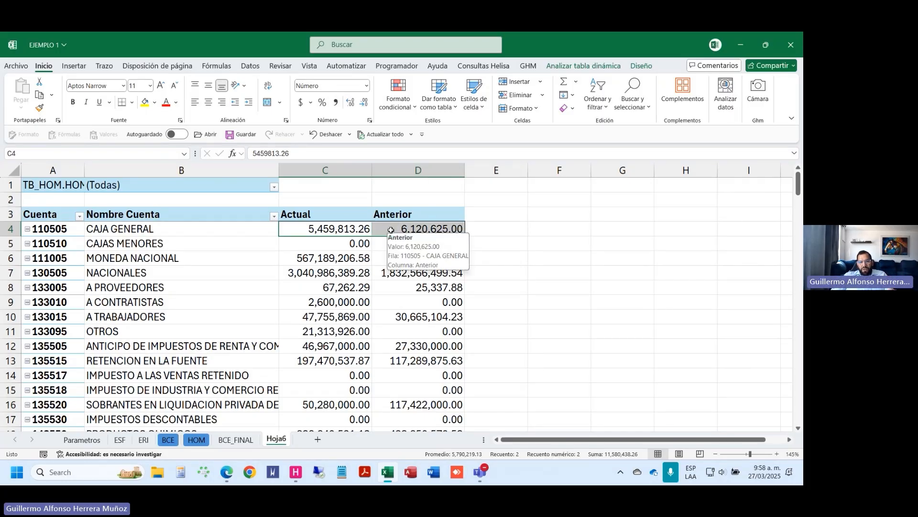
Step: Add a calculated field named Var $ to the pivot table with the formula ='Saldo Periodo Actual'-'Saldo Periodo Anterior'
left_click(397, 215)
left_click(588, 67)
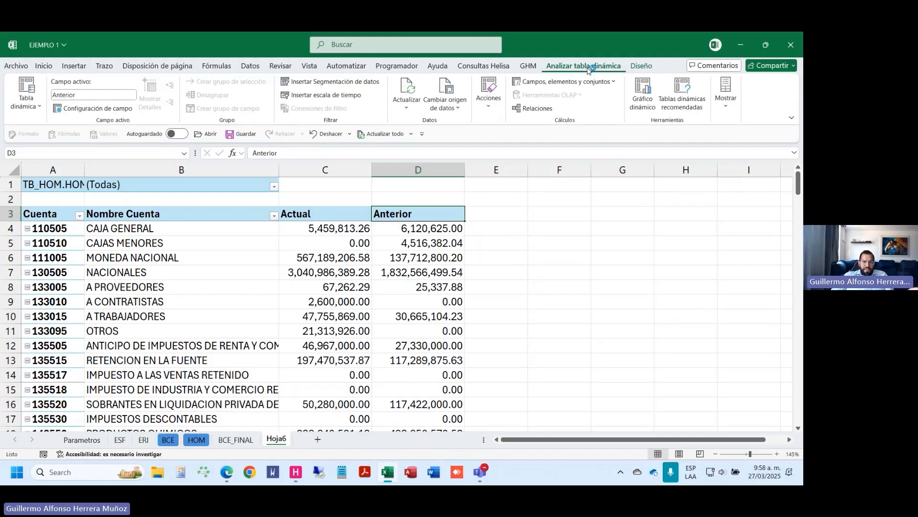
left_click(543, 218)
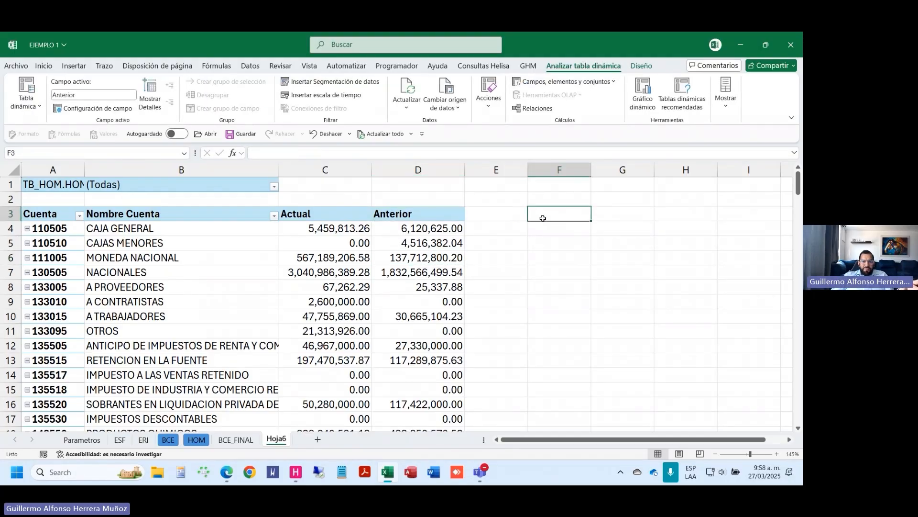
left_click(437, 230)
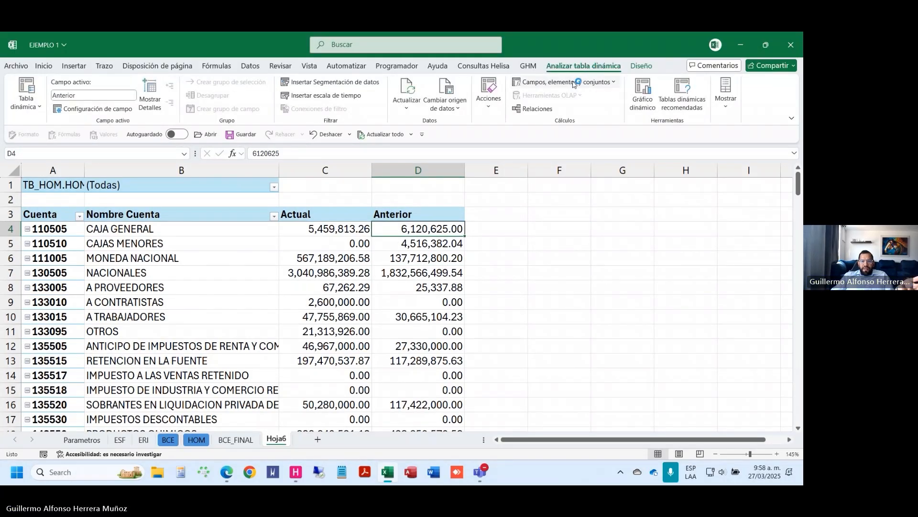
left_click(573, 84)
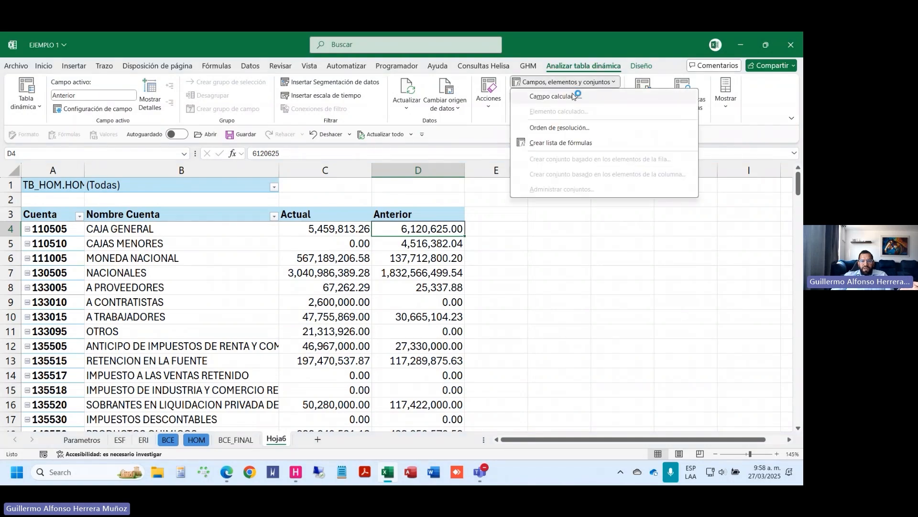
left_click(573, 96)
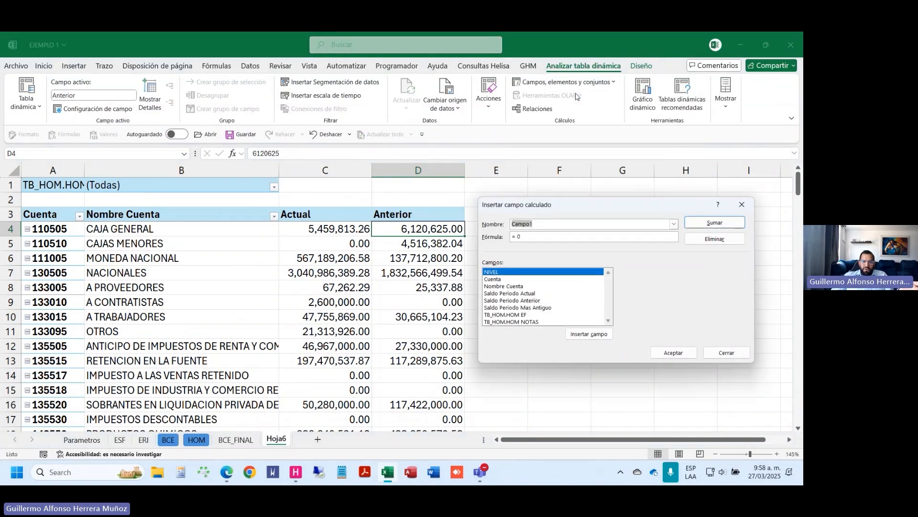
type("Var $")
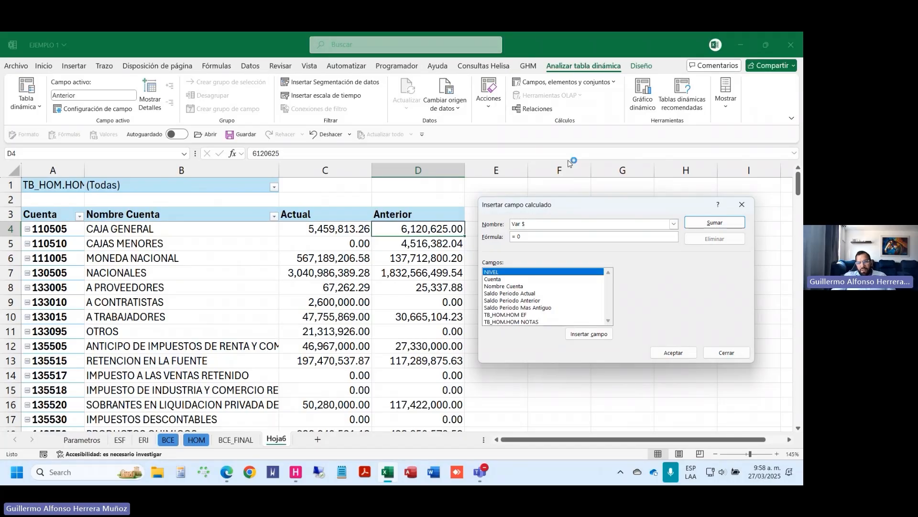
key("Tab")
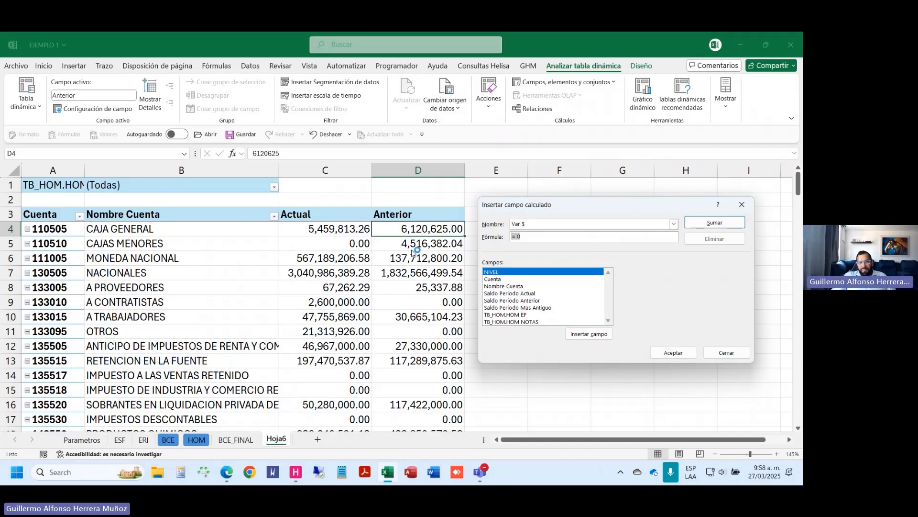
double_click(527, 293)
type("-")
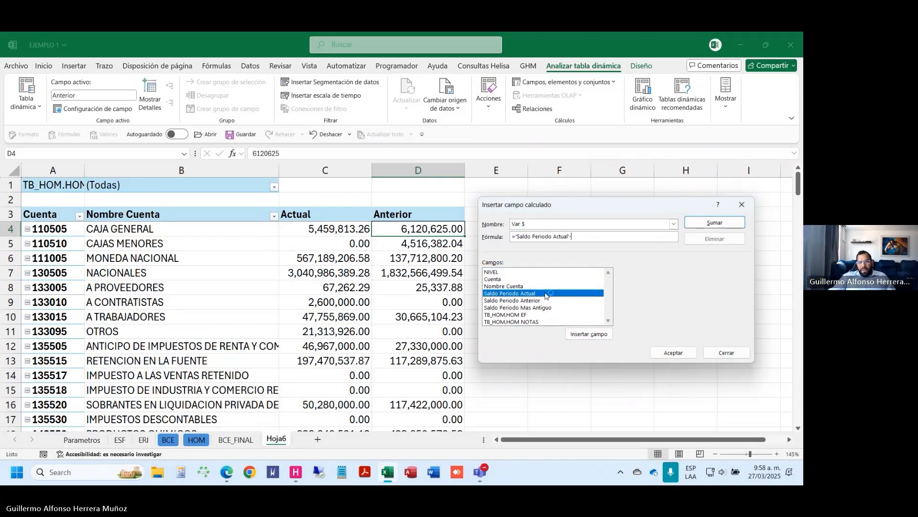
left_click(547, 300)
double_click(547, 301)
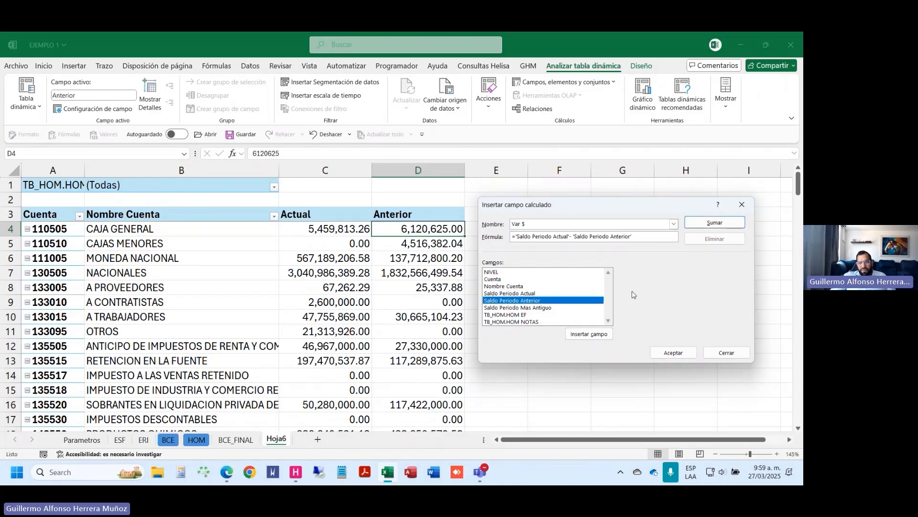
left_click(674, 352)
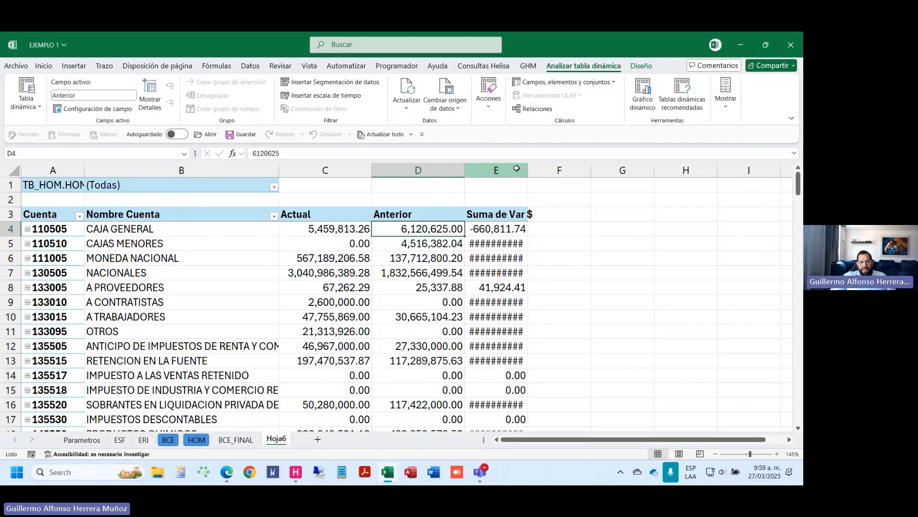
Step: Autofit column E and rename its pivot heading to .Var $
left_click(517, 167)
double_click(528, 171)
left_click(518, 216)
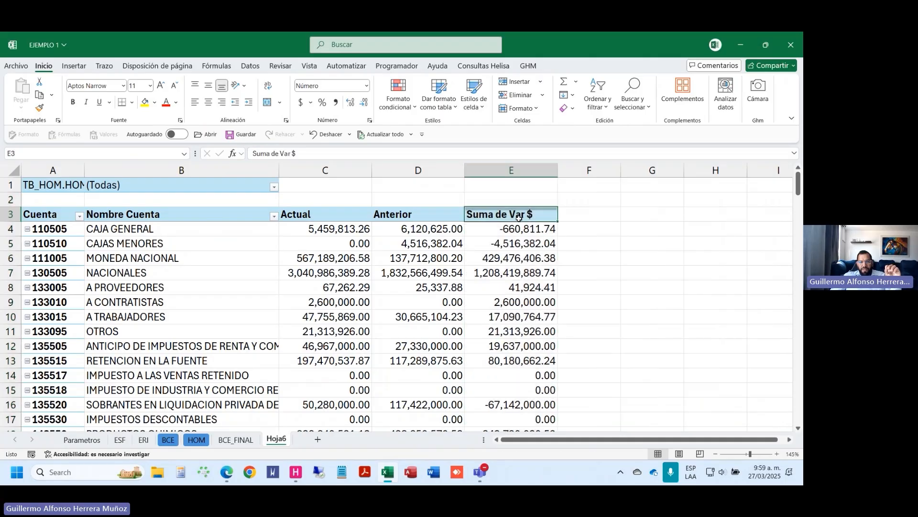
key("F2")
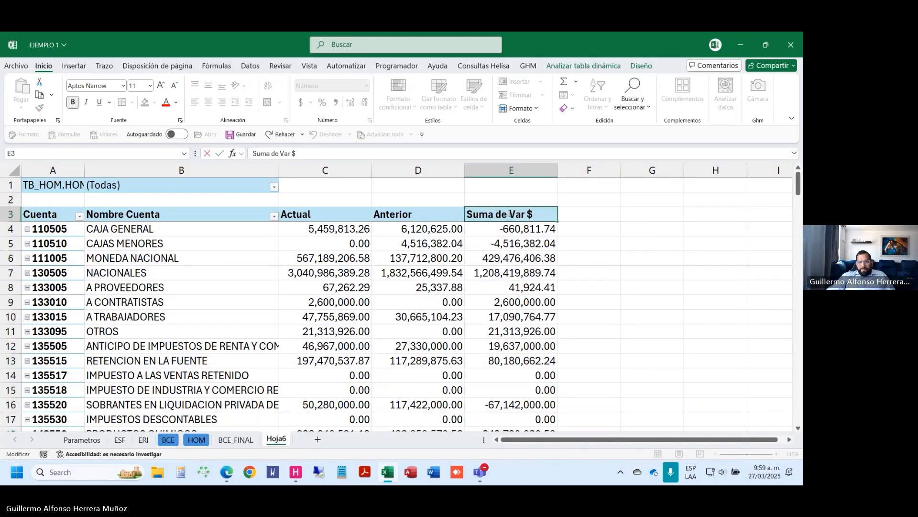
type(".")
key("Return")
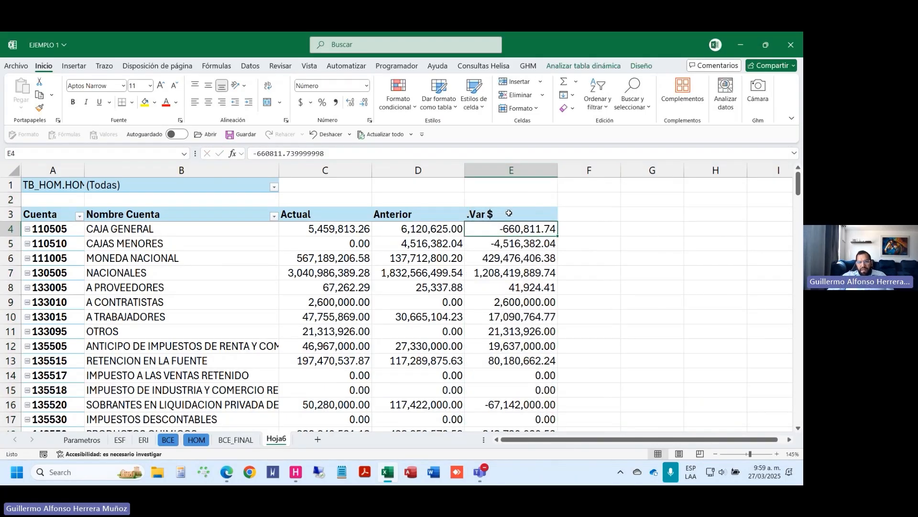
left_click(597, 67)
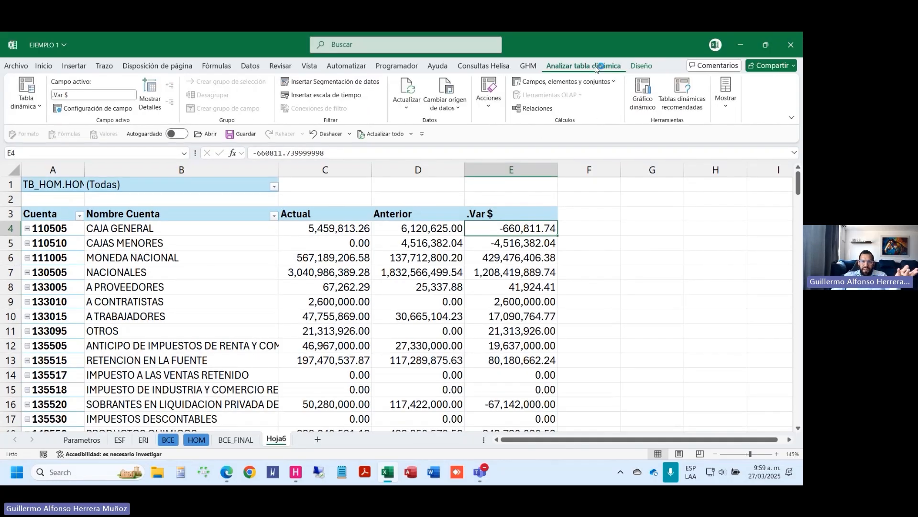
left_click(562, 82)
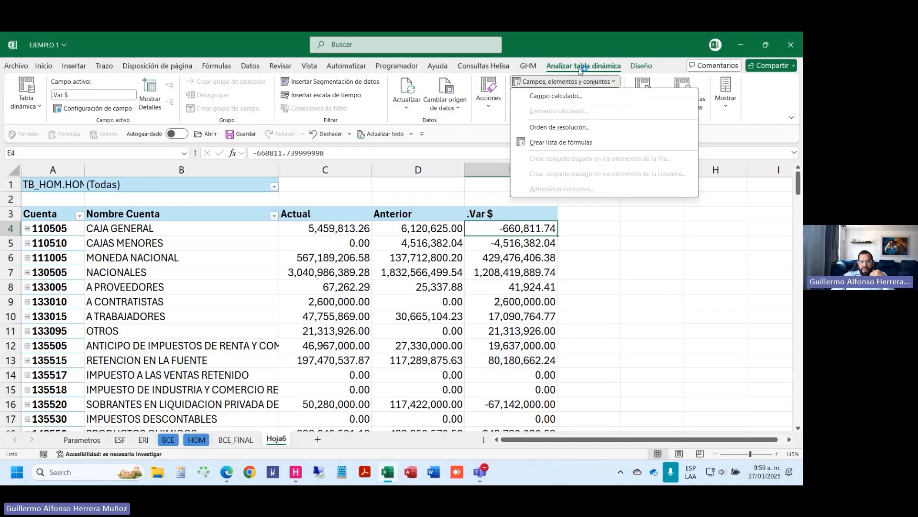
left_click(652, 337)
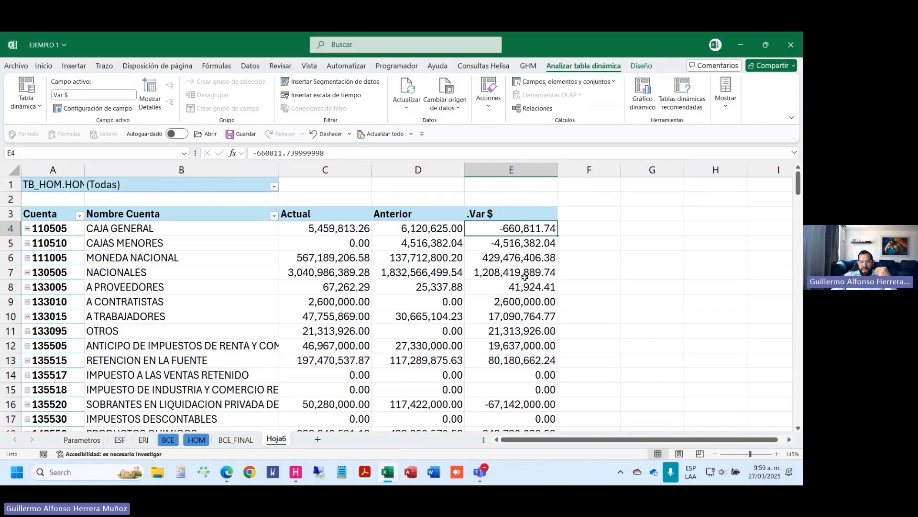
Step: Define a pivot calculated field named Var % with the formula ='Var $'/'Saldo Periodo Anterior'
left_click(522, 259)
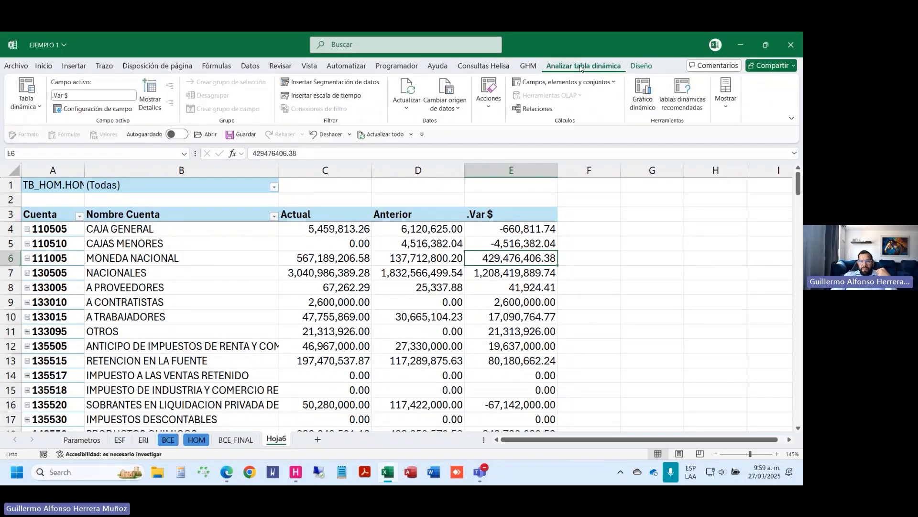
left_click(574, 82)
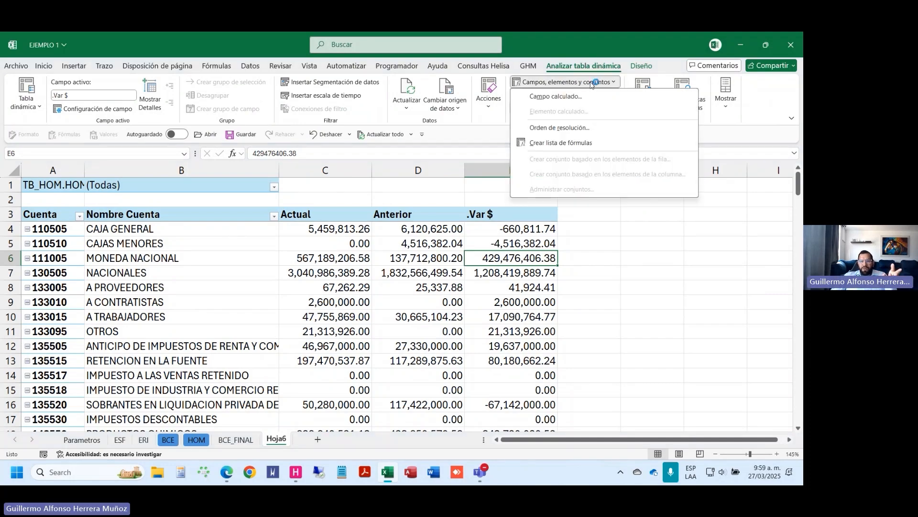
left_click(583, 98)
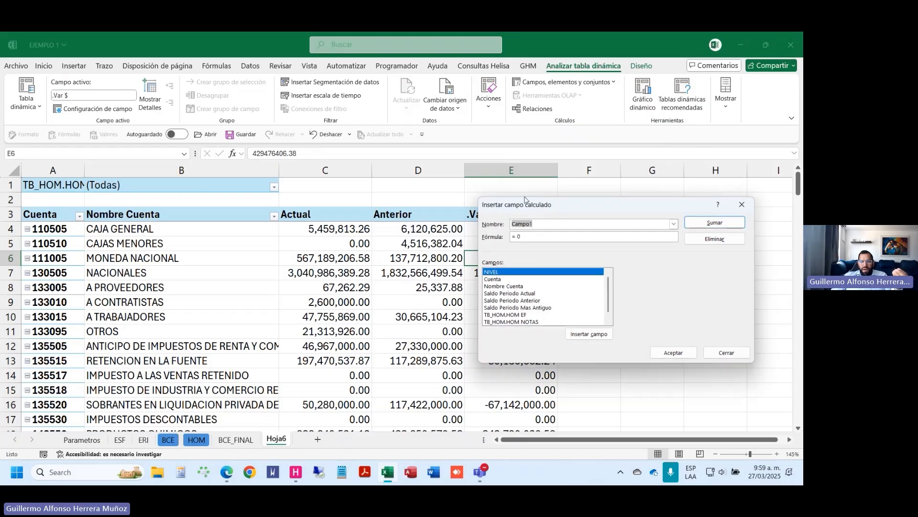
type("Var")
type("%")
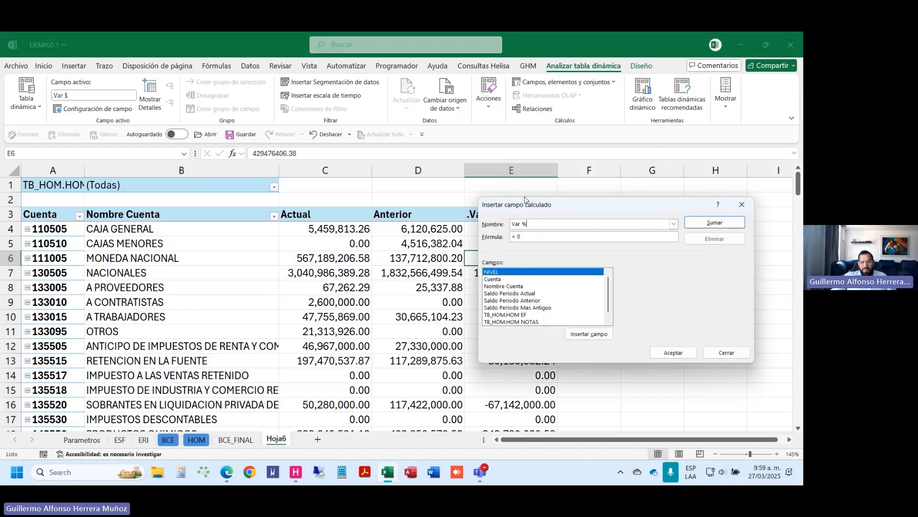
left_click_drag(534, 237, 481, 233)
scroll(542, 300, "down", 1)
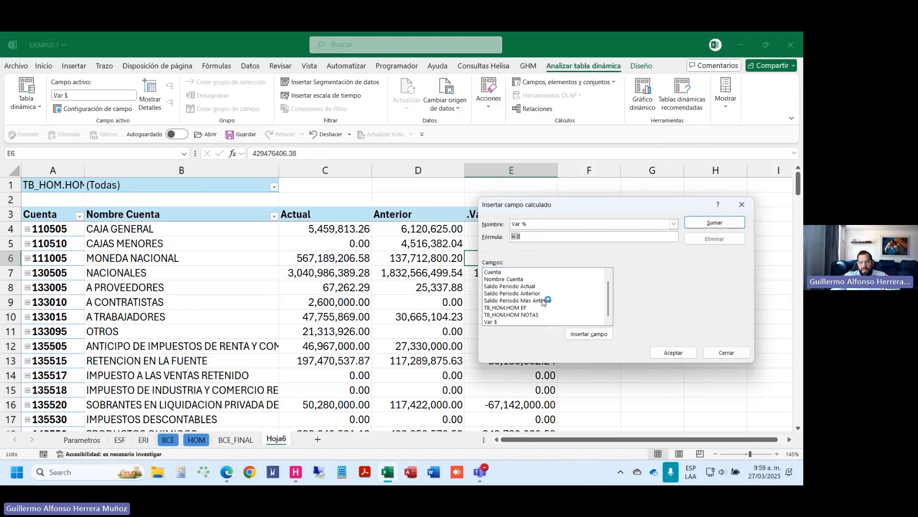
double_click(501, 322)
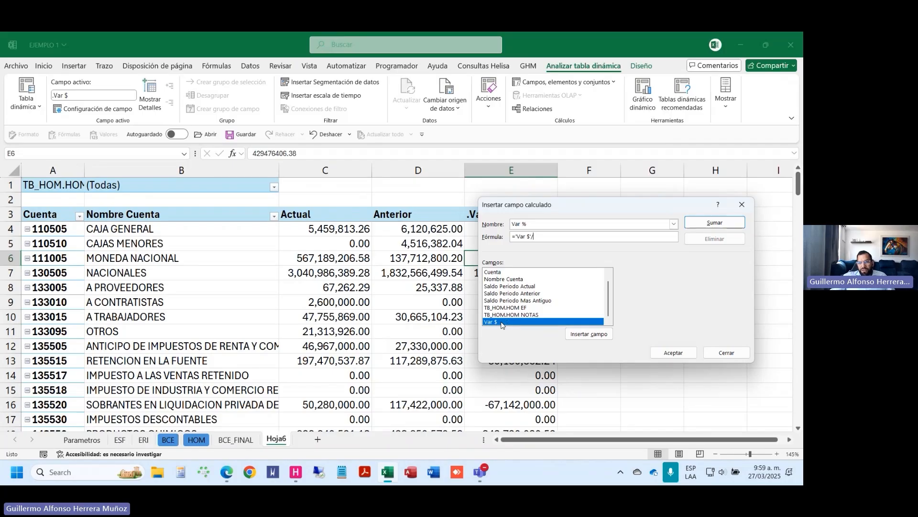
double_click(543, 293)
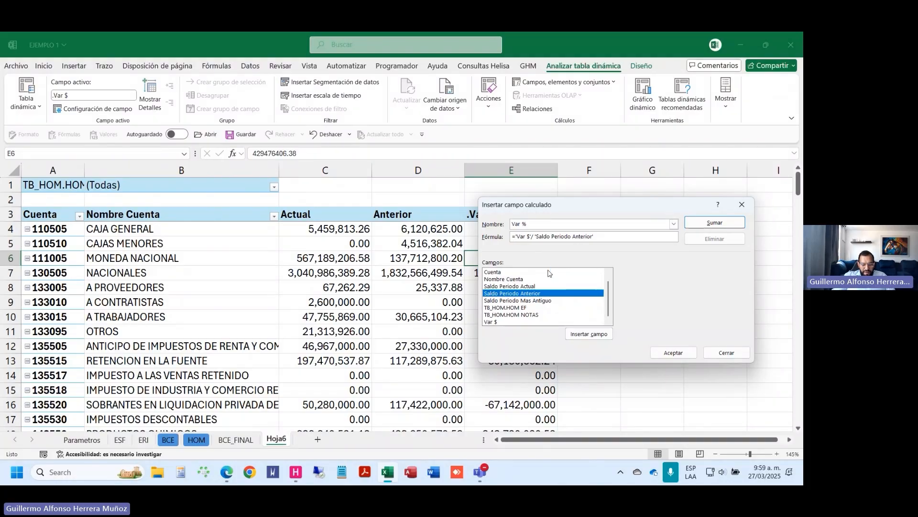
Step: Wrap the Var % formula in redondear with 4 decimals and add the calculated field to the pivot table
type("redondear")
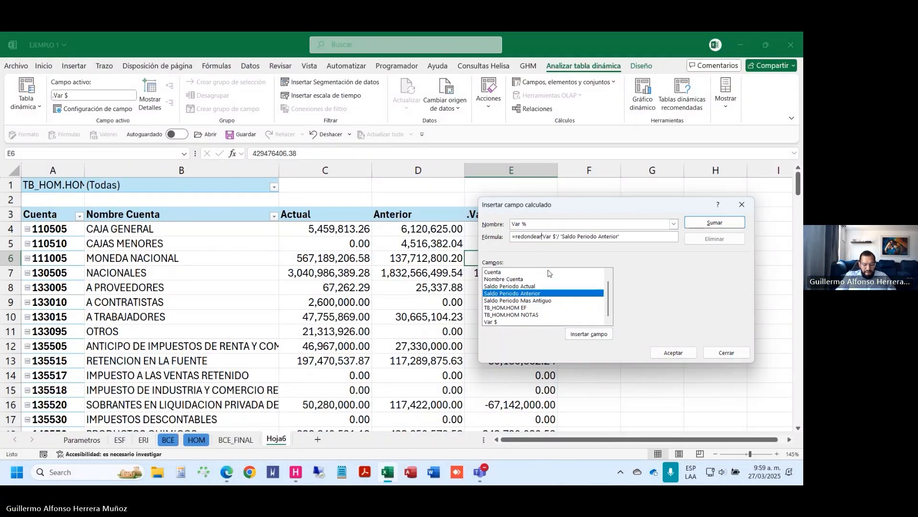
type("(")
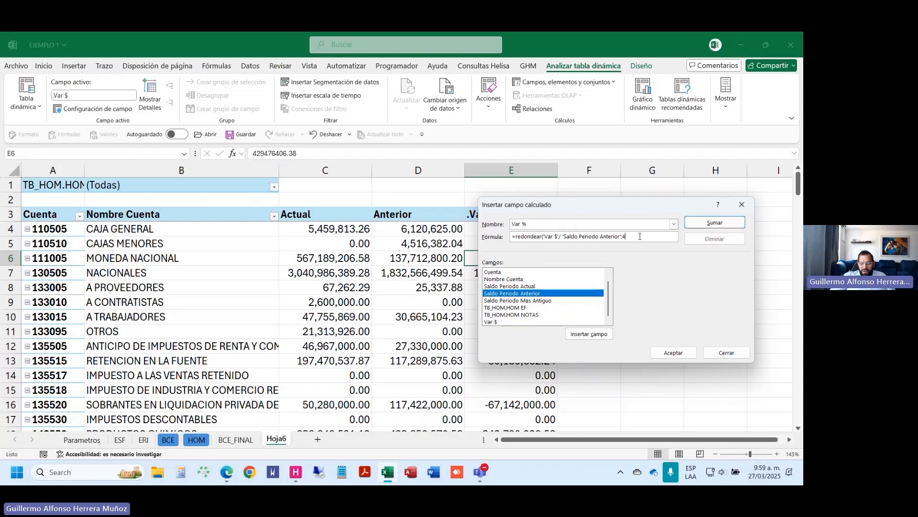
left_click(673, 352)
left_click(608, 243)
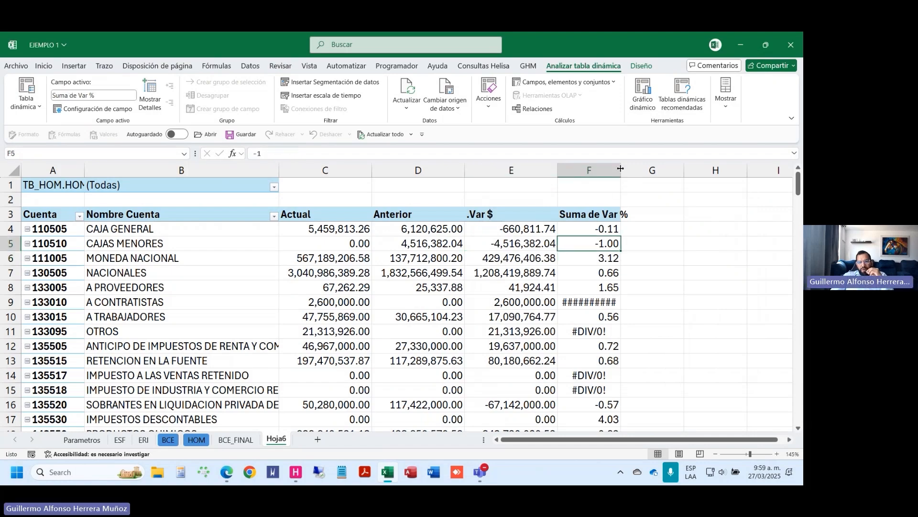
Step: Widen column F so the Suma de Var % heading fits
left_click_drag(620, 168, 637, 168)
scroll(599, 332, "down", 4)
scroll(596, 331, "up", 4)
Step: Set the pivot table options to show 0 for error values and check the Suma de Var % column
left_click(595, 333)
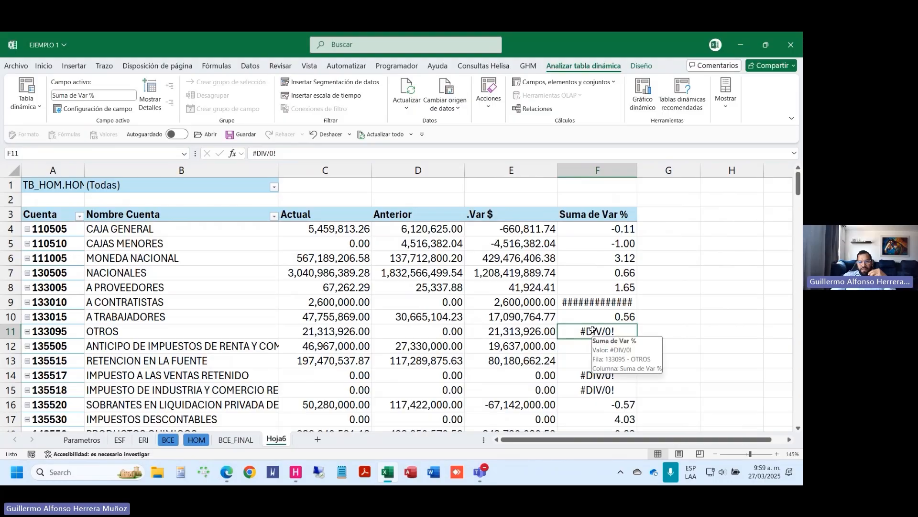
right_click(593, 330)
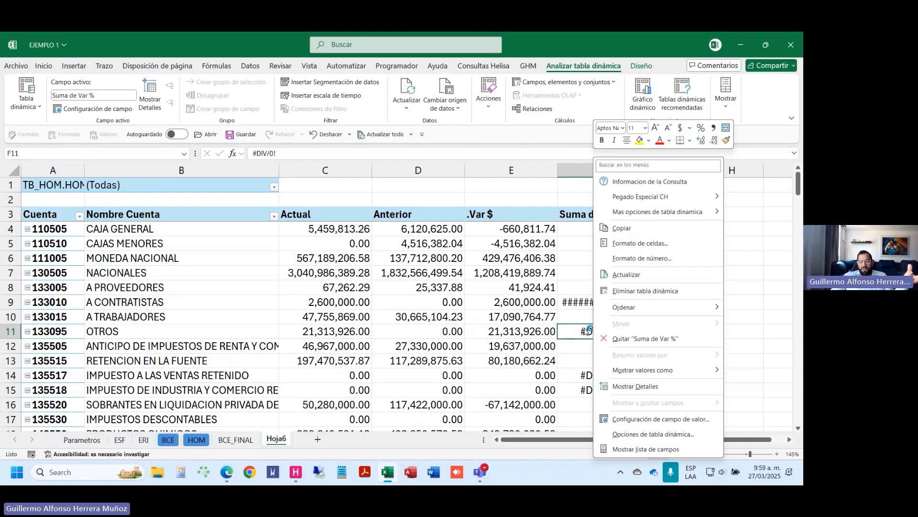
left_click(653, 434)
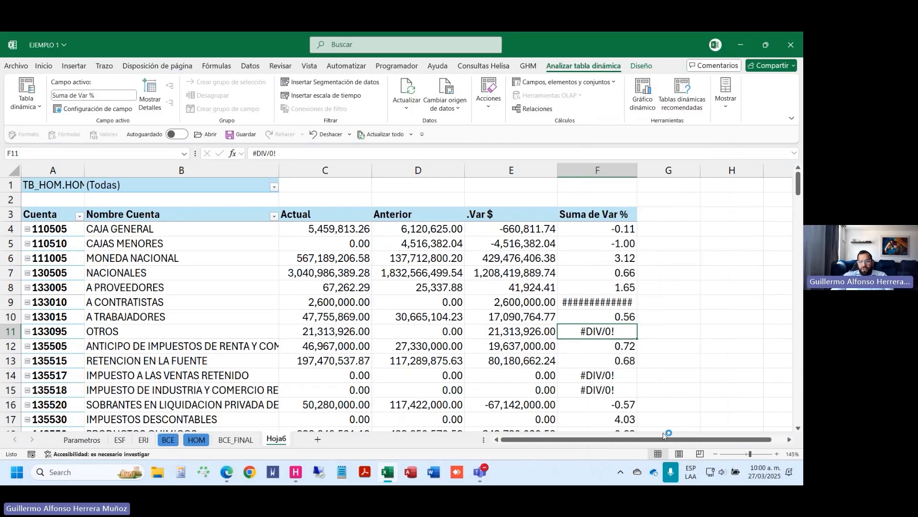
left_click(575, 343)
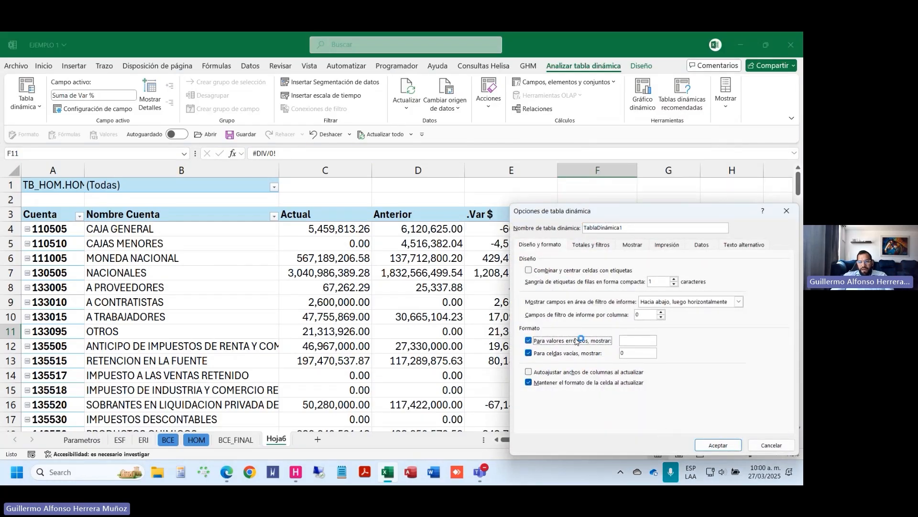
key("Tab")
type("0")
key("Return")
left_click(614, 243)
scroll(606, 318, "down", 7)
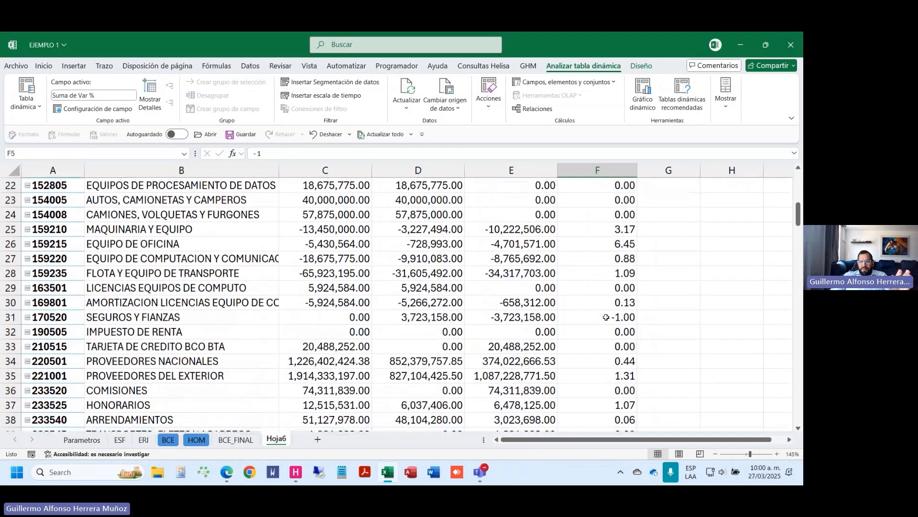
scroll(606, 317, "up", 7)
Step: Format column F as percentages with two decimals
left_click(608, 258)
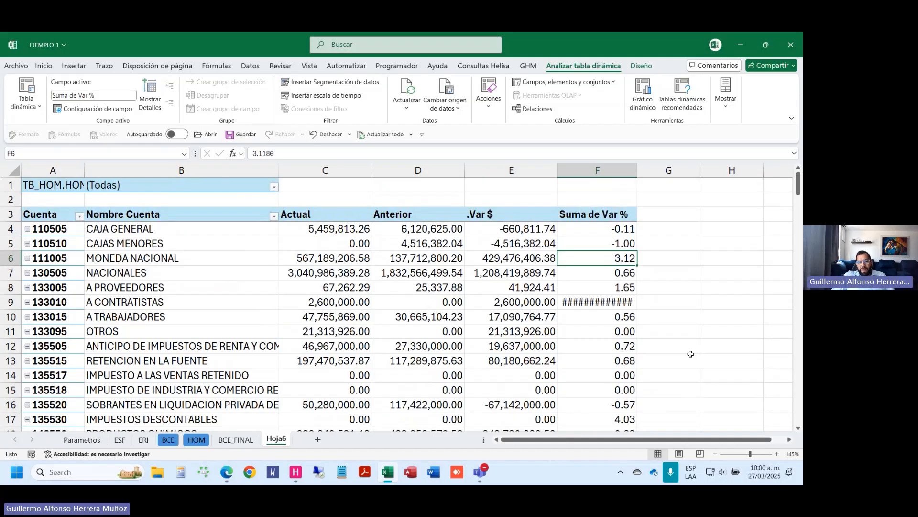
key("ctrl+space")
key("ctrl+shift+5")
key("ctrl+1")
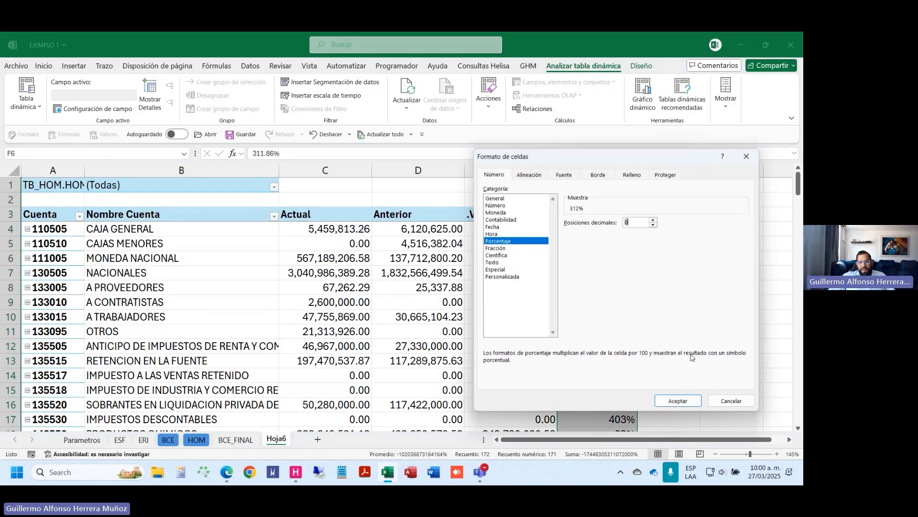
type("1")
key("Return")
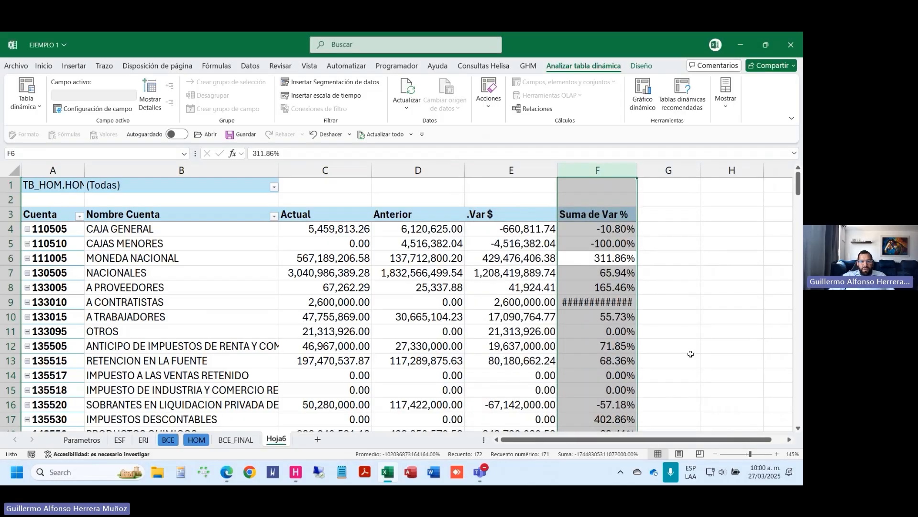
Step: Filter the pivot table to the ACTIVOS INTANGIBLES note only, with multiple item selection enabled, and review its accounts
scroll(218, 286, "down", 2)
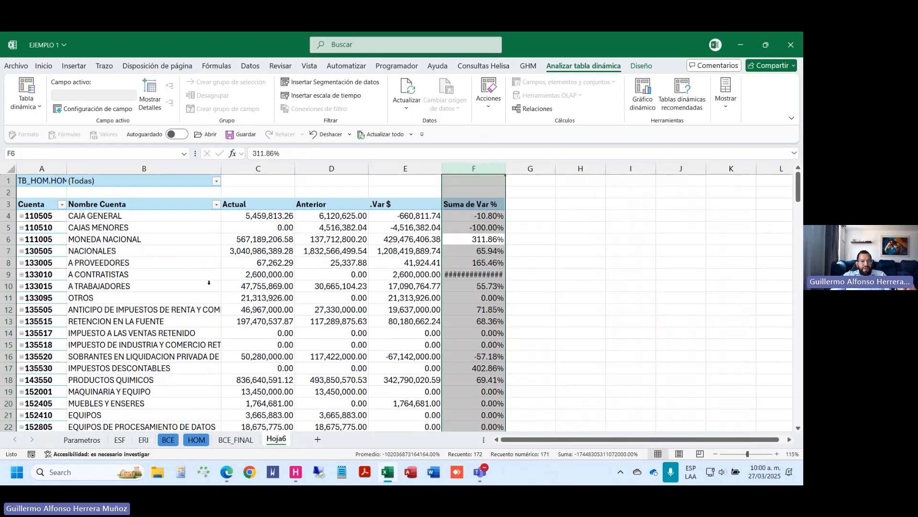
left_click(216, 181)
left_click(138, 297)
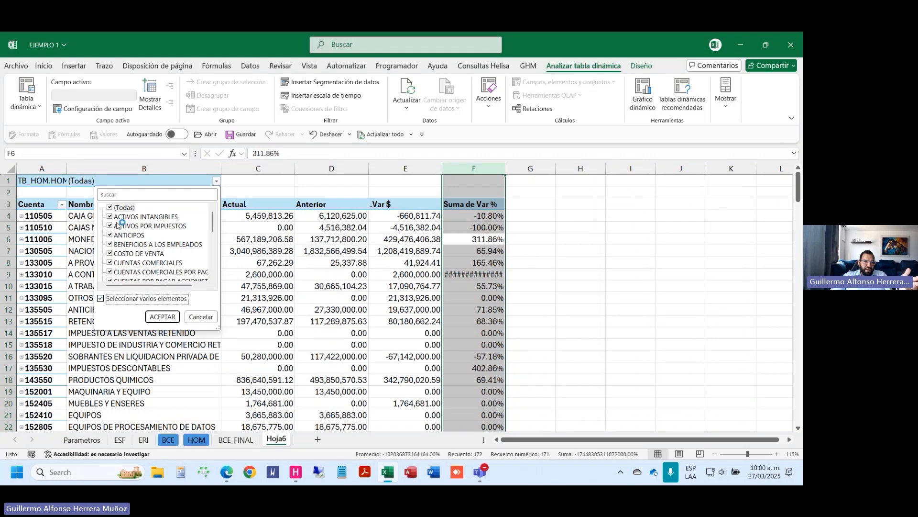
left_click(110, 207)
left_click(110, 216)
left_click(165, 316)
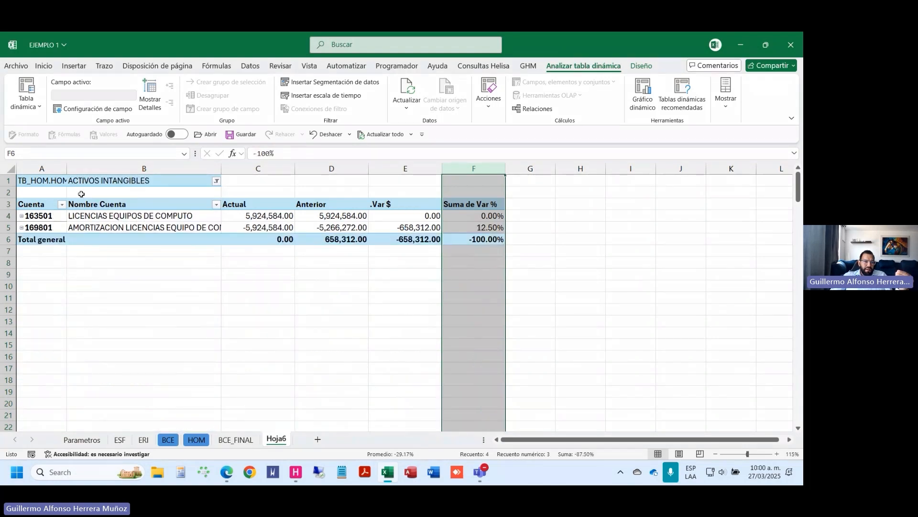
left_click(122, 227)
left_click(129, 181)
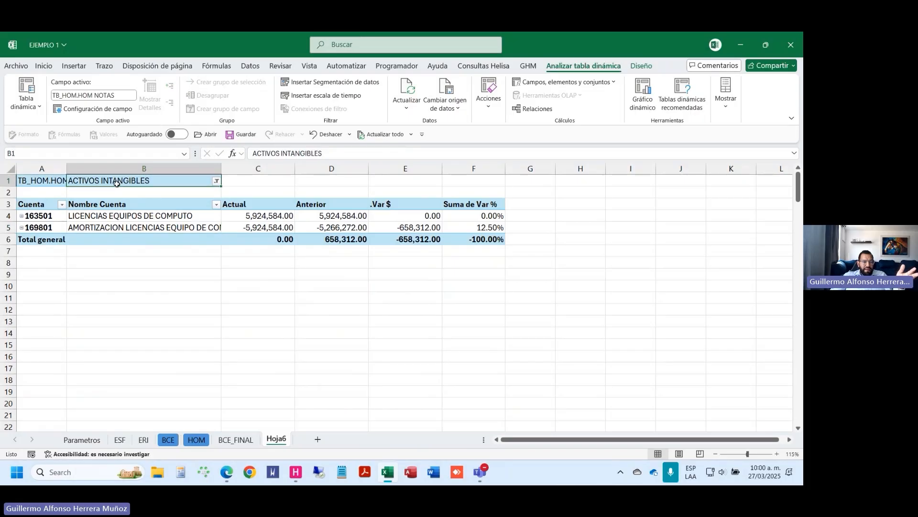
left_click(165, 223)
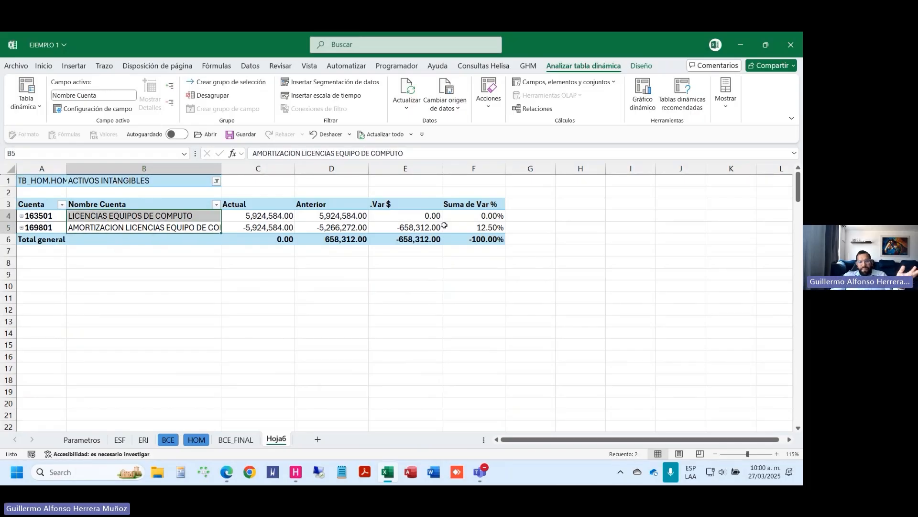
Step: Insert a slicer for TB_HOM.HOM NOTAS and place it beside the pivot table over columns H to J
left_click(443, 225)
left_click(345, 88)
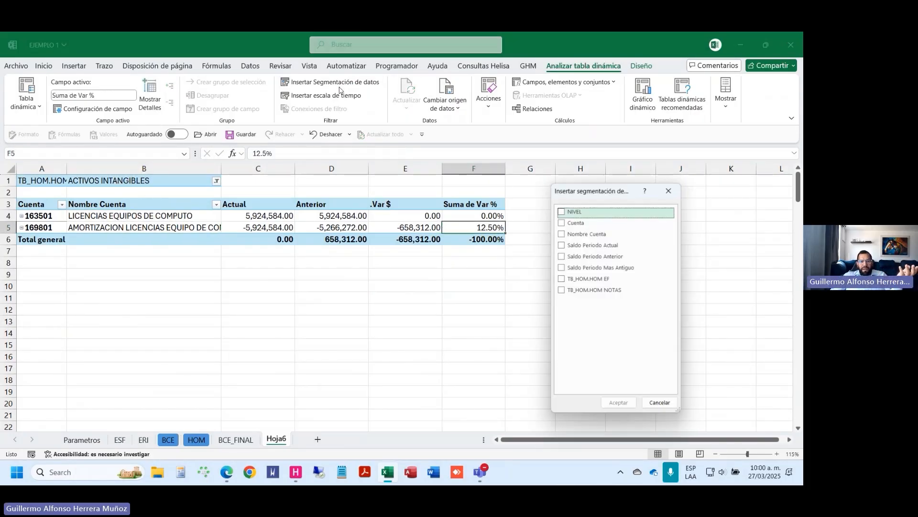
left_click(593, 290)
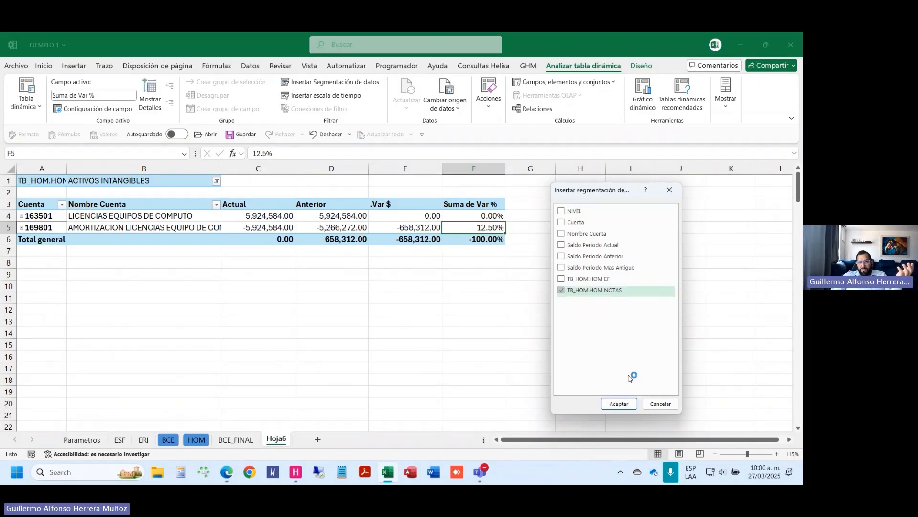
left_click(619, 404)
left_click_drag(385, 223, 617, 193)
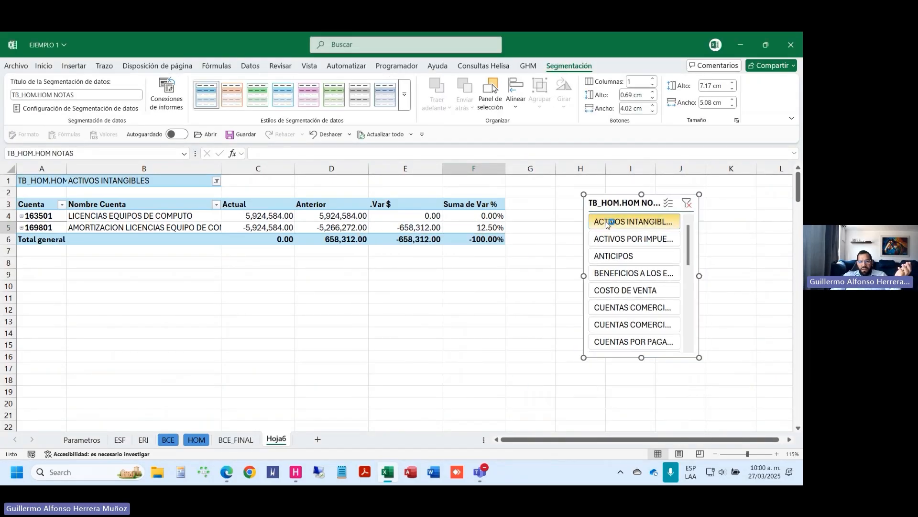
Step: Widen the slicer to about 7.24 cm and filter successively by ACTIVOS POR IMPUESTOS, ANTICIPOS, BENEFICIOS A LOS EMPLEADOS and COSTO DE VENTA
left_click(620, 237)
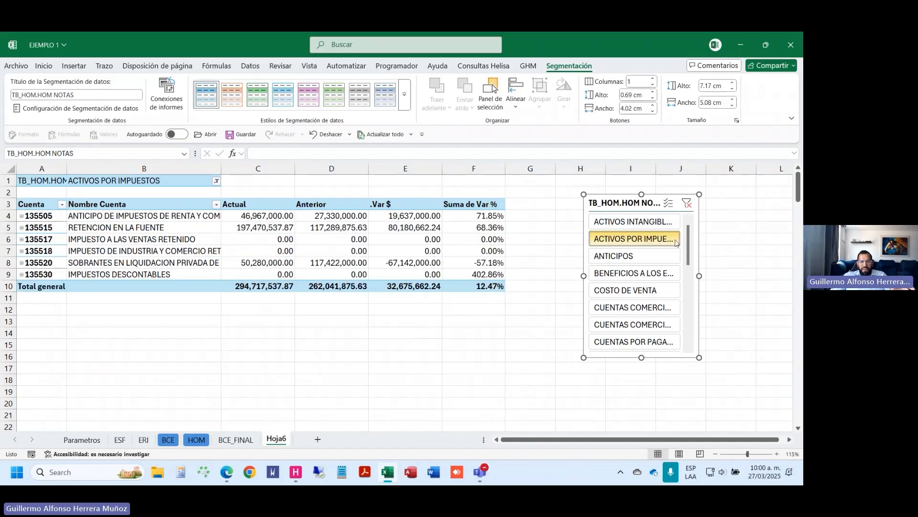
left_click_drag(698, 277, 748, 276)
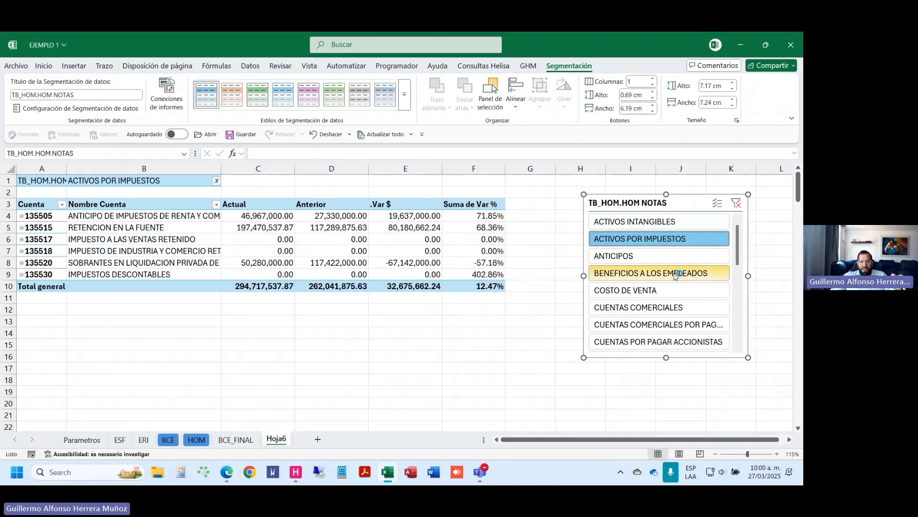
left_click(645, 259)
left_click(644, 273)
left_click(641, 290)
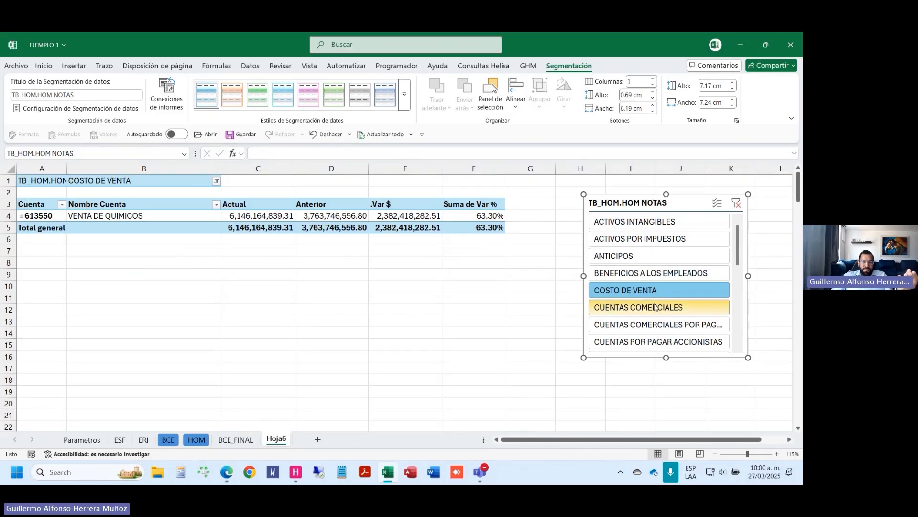
Step: Clear the TB_HOM.HOM NOTAS slicer filter and delete the slicer
left_click(736, 202)
key("Delete")
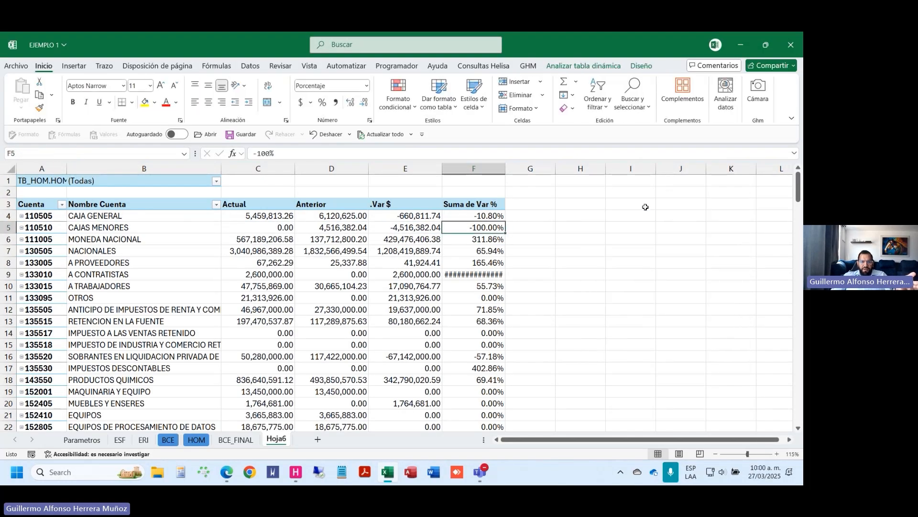
Step: Widen column E, which holds the .Var $ values, slightly
left_click(634, 230)
left_click_drag(445, 173, 464, 172)
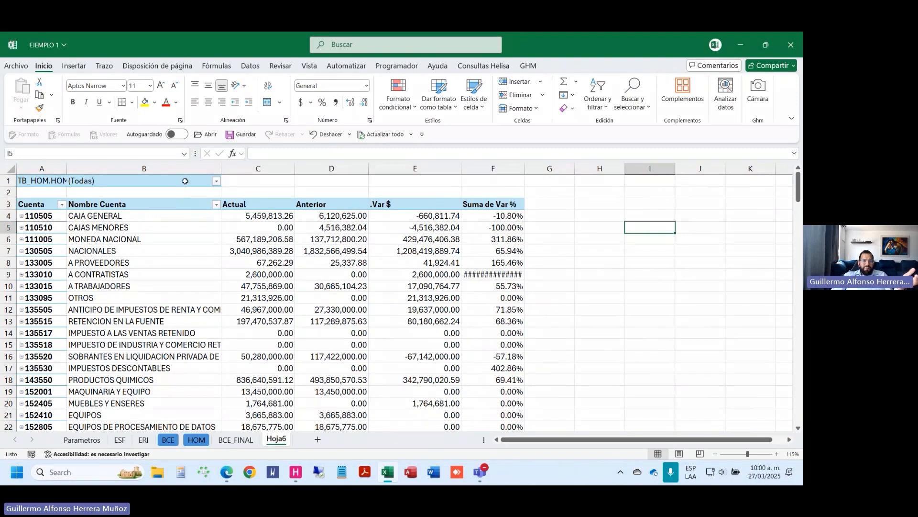
Step: Generate a separate report filter sheet for each TB_HOM.HOM NOTAS item of the pivot table
left_click(170, 183)
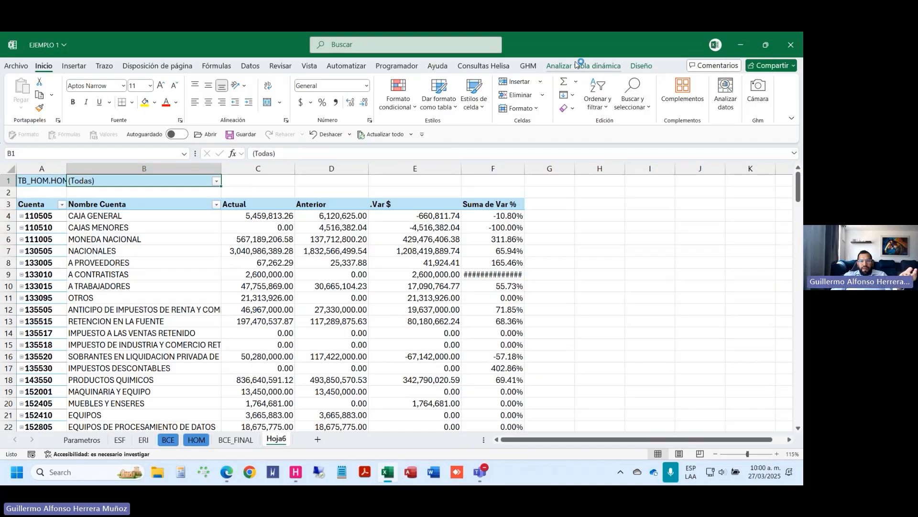
left_click(609, 67)
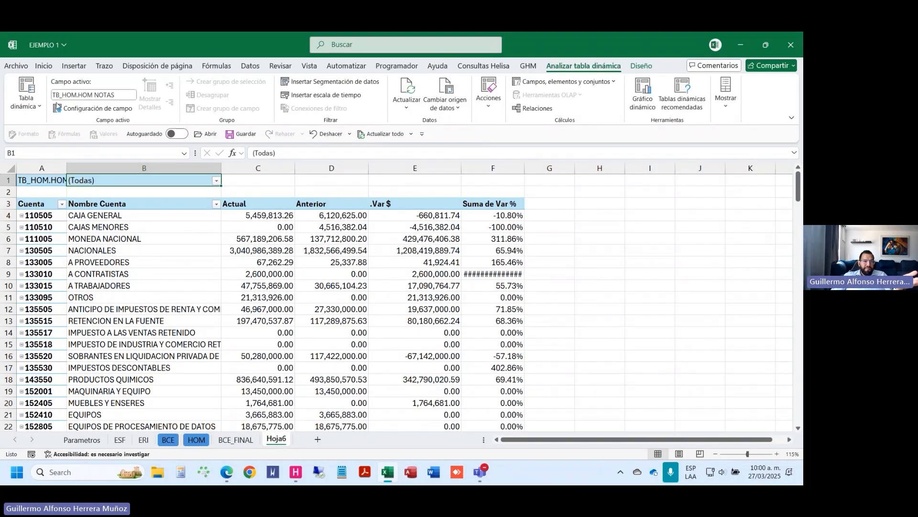
left_click(34, 110)
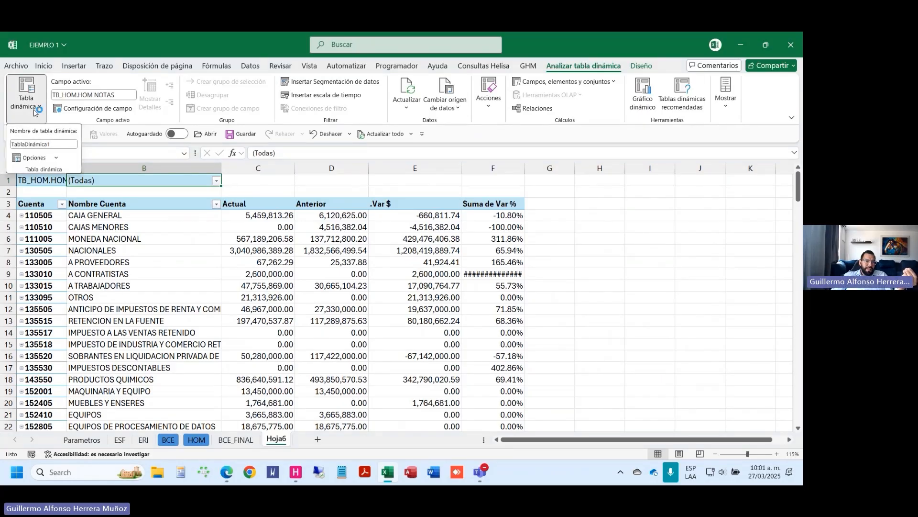
left_click(57, 158)
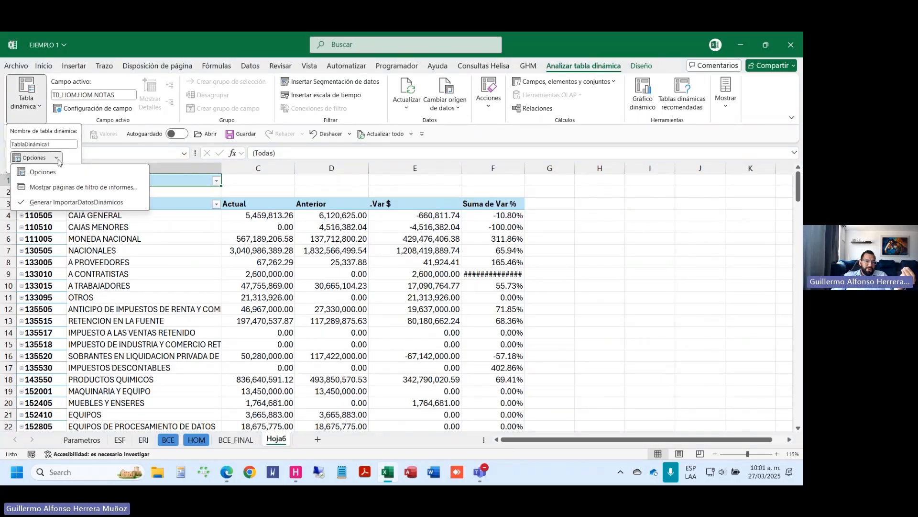
left_click(100, 187)
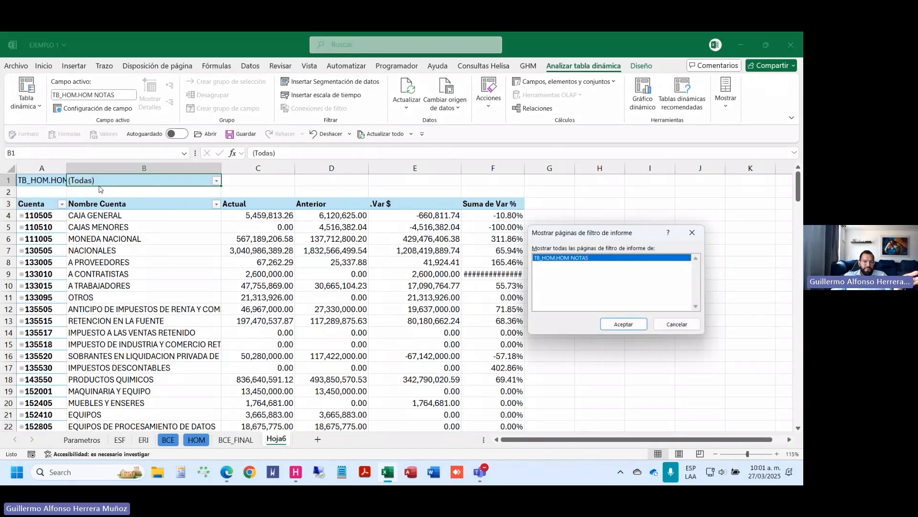
left_click(630, 327)
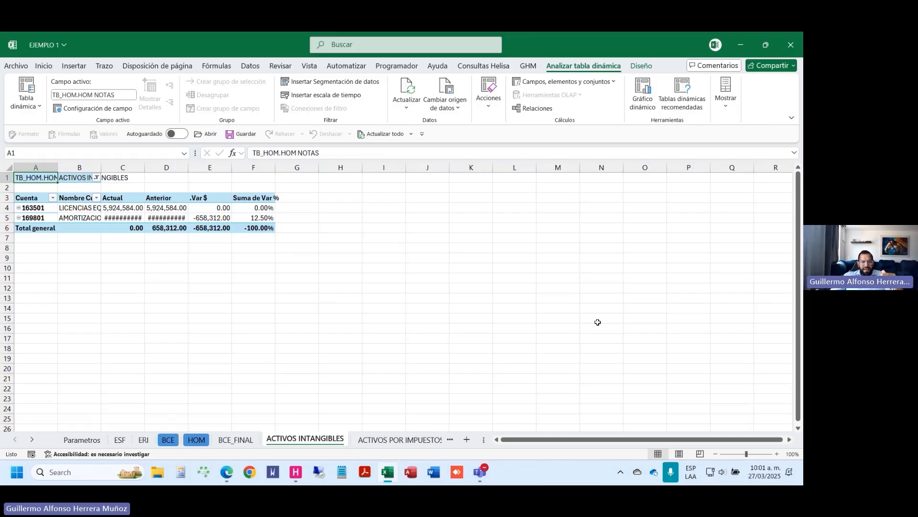
left_click(96, 177)
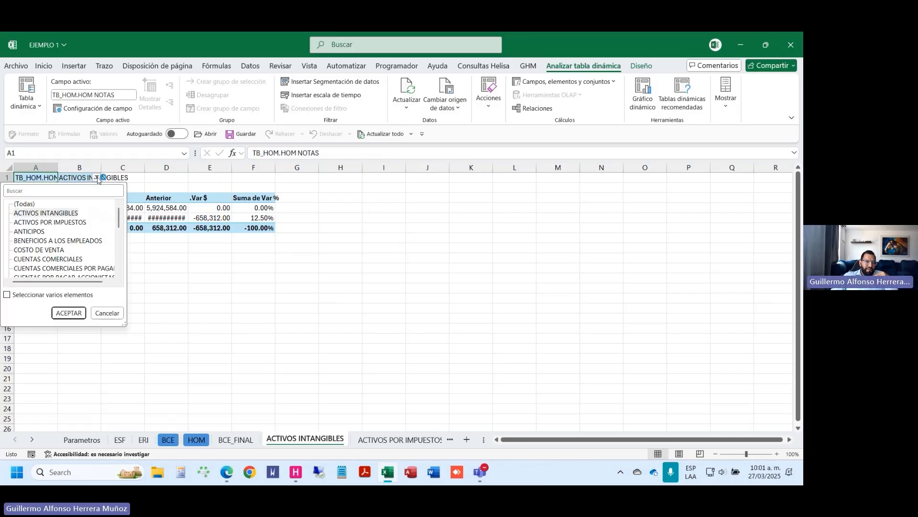
left_click(335, 370)
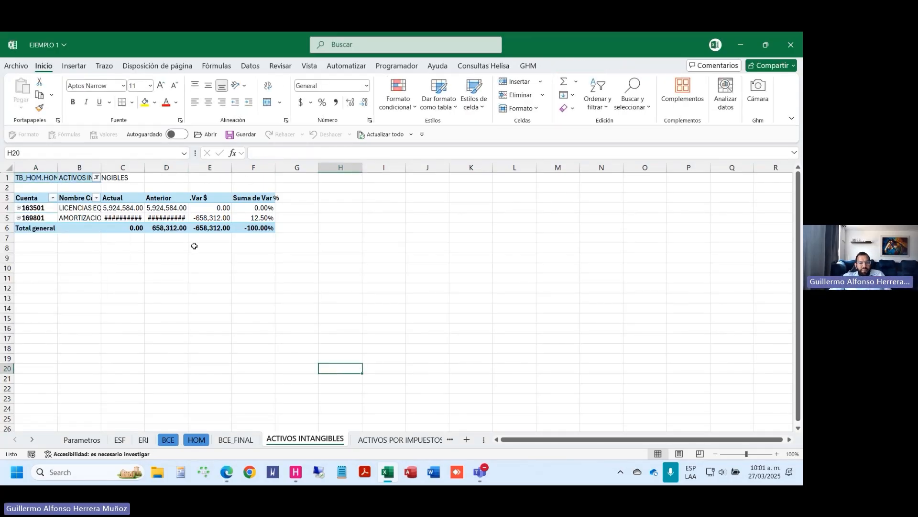
Step: Group the sheets from ACTIVOS INTANGIBLES through Hoja6 and widen columns A to F on all of them
key("ctrl+shift+Page_Down")
key("ctrl+shift+Page_Down")
key("ctrl+shift+Page_Down")
key("ctrl+shift+Page_Down")
key("ctrl+shift+Page_Down")
key("ctrl+shift+Page_Down")
key("ctrl+shift+Page_Down")
key("ctrl+shift+Page_Down")
key("ctrl+shift+Page_Down")
key("ctrl+shift+Page_Down")
key("ctrl+shift+Page_Down")
key("ctrl+shift+Page_Down")
key("ctrl+shift+Page_Down")
key("ctrl+shift+Page_Down")
key("ctrl+shift+Page_Down")
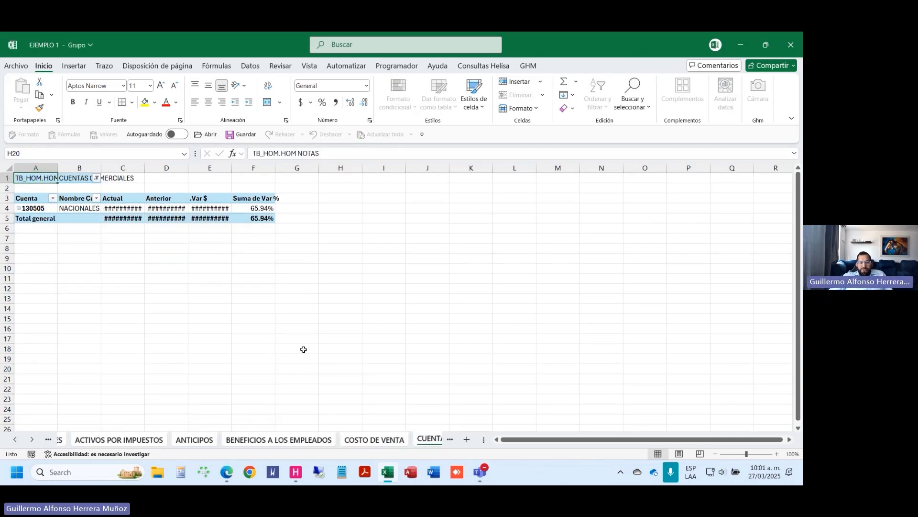
key("ctrl+shift+Page_Down")
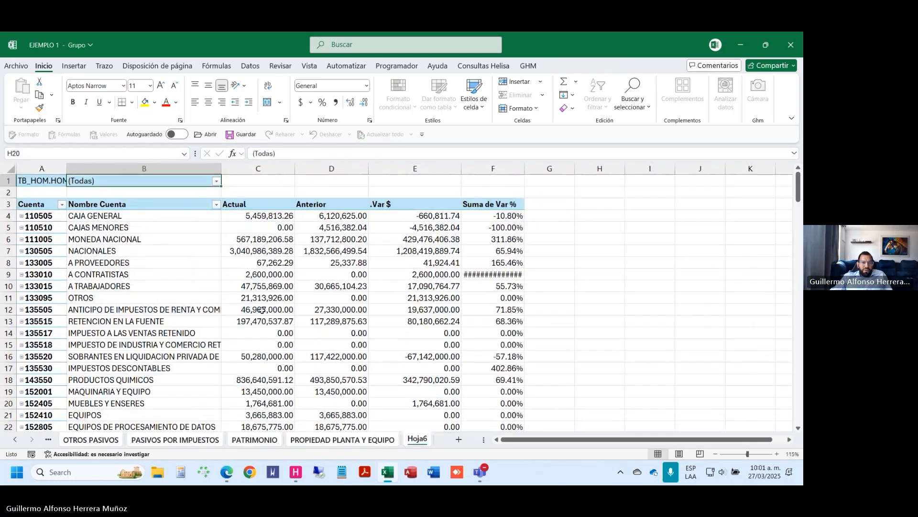
left_click_drag(66, 168, 78, 169)
left_click_drag(232, 169, 242, 169)
left_click(308, 170)
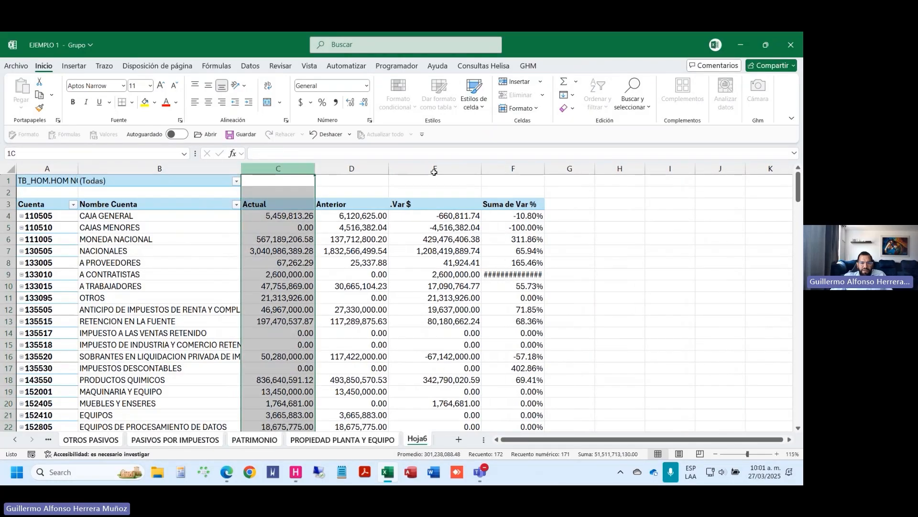
left_click_drag(434, 171, 516, 168)
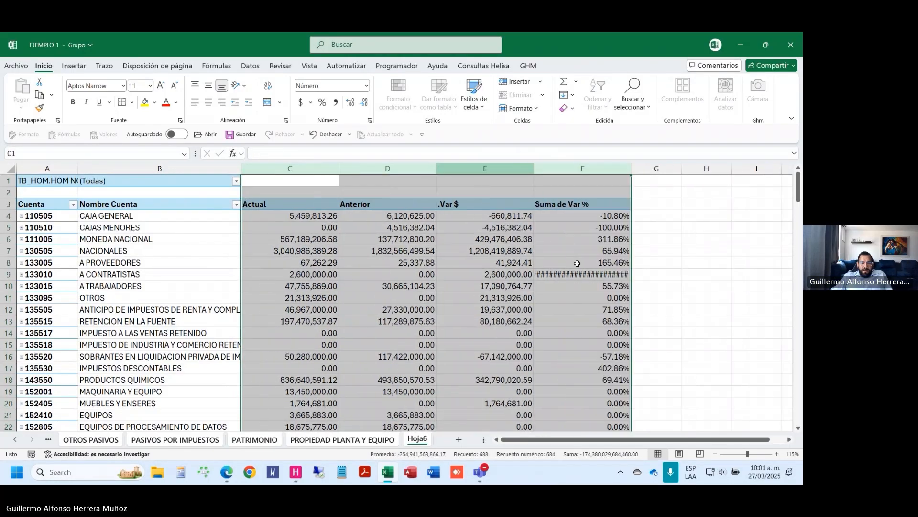
Step: Ungroup the sheets and check the new column widths going back to ACTIVOS INTANGIBLES
left_click(93, 439)
key("ctrl+Page_Up")
key("ctrl+Page_Up")
key("ctrl+Page_Up")
key("ctrl+Page_Up")
key("ctrl+Page_Up")
key("ctrl+Page_Up")
key("ctrl+Page_Up")
key("ctrl+Page_Up")
key("ctrl+Page_Up")
key("ctrl+Page_Up")
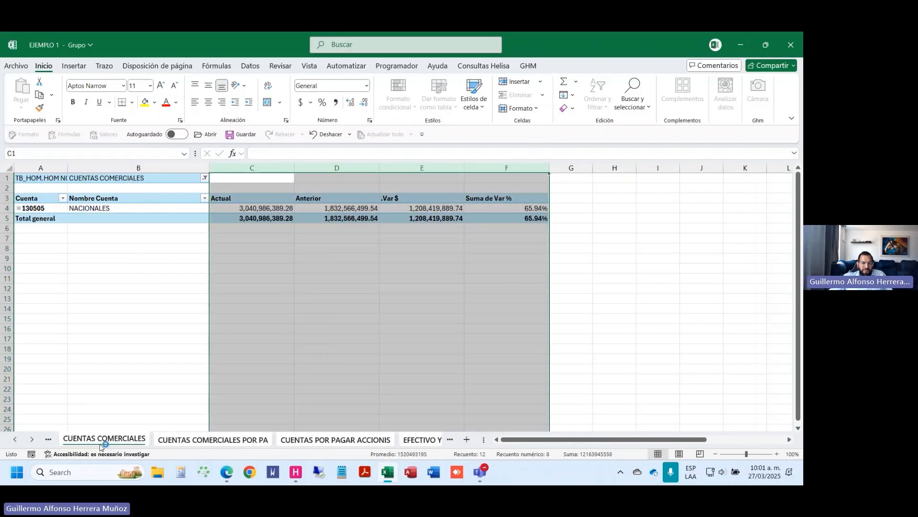
key("ctrl+Page_Up")
key("ctrl+Page_Up")
key("ctrl+Page_Up")
key("ctrl+Page_Up")
key("ctrl+Page_Up")
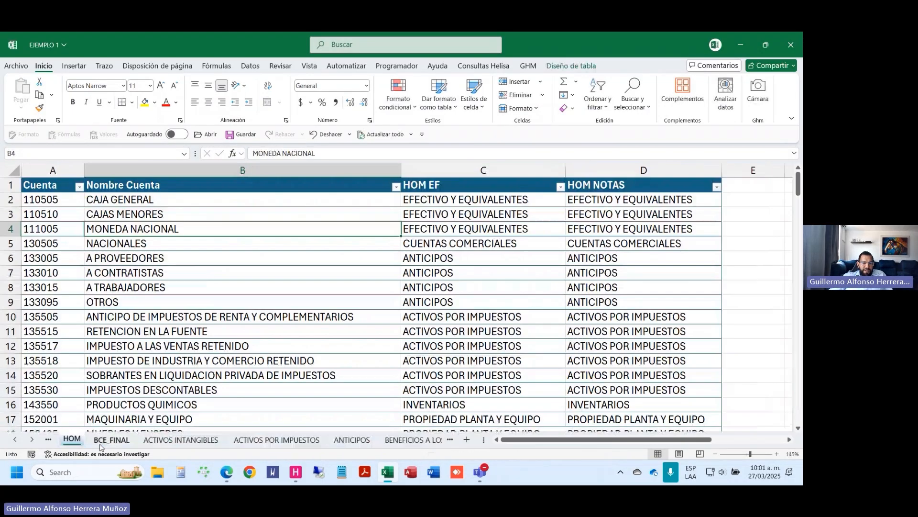
key("ctrl+Page_Down")
key("ctrl+Page_Down")
left_click(228, 337)
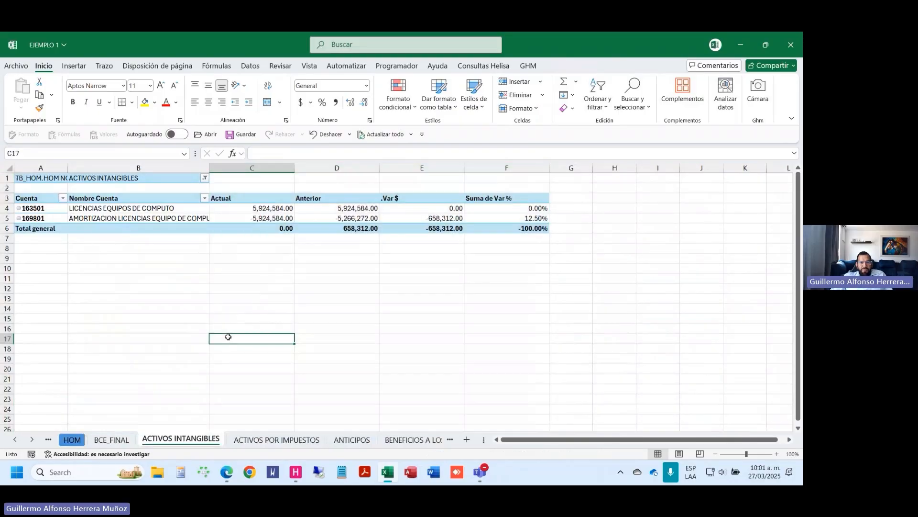
Step: Group the sheets from ACTIVOS INTANGIBLES through Hoja6 again and set their zoom to 130%
key("ctrl+shift+Page_Down")
key("ctrl+shift+Page_Down")
key("ctrl+shift+Page_Down")
key("ctrl+shift+Page_Down")
key("ctrl+shift+Page_Down")
key("ctrl+shift+Page_Down")
key("ctrl+shift+Page_Down")
key("ctrl+shift+Page_Down")
key("ctrl+shift+Page_Down")
key("ctrl+shift+Page_Down")
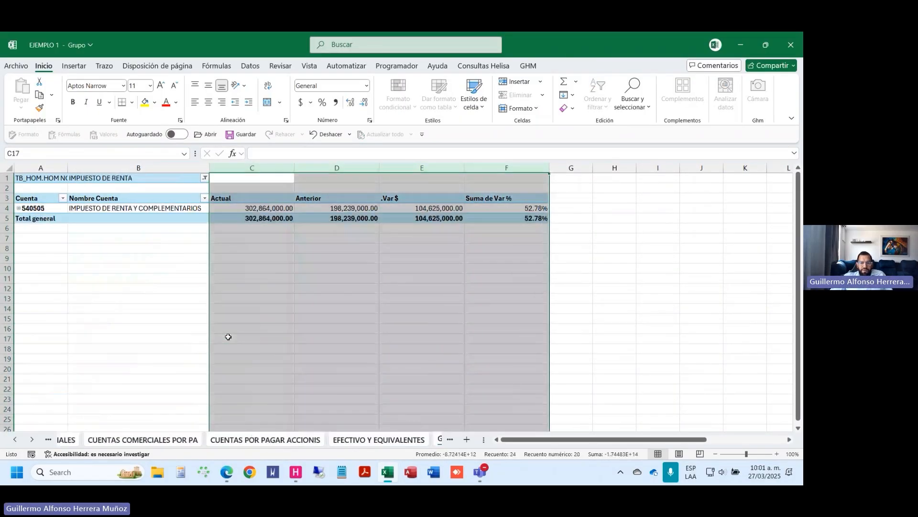
key("ctrl+shift+Page_Down")
key("ctrl+shift+Page_Down")
key("ctrl+shift+Page_Down")
key("ctrl+shift+Page_Down")
key("ctrl+shift+Page_Down")
key("ctrl+shift+Page_Down")
key("ctrl+shift+Page_Down")
key("ctrl+shift+Page_Down")
Step: Ungroup the sheets and return to ACTIVOS INTANGIBLES to examine its current, prior and variation figures
left_click(86, 441)
key("ctrl+Page_Up")
key("ctrl+Page_Up")
key("ctrl+Page_Up")
key("ctrl+Page_Up")
key("ctrl+Page_Up")
key("ctrl+Page_Up")
key("ctrl+Page_Up")
key("ctrl+Page_Up")
key("ctrl+Page_Up")
key("ctrl+Page_Up")
key("ctrl+Page_Up")
key("ctrl+Page_Up")
key("ctrl+Page_Up")
key("ctrl+Page_Up")
key("ctrl+Page_Up")
key("ctrl+Page_Up")
key("ctrl+Page_Up")
key("ctrl+Page_Up")
key("ctrl+Page_Down")
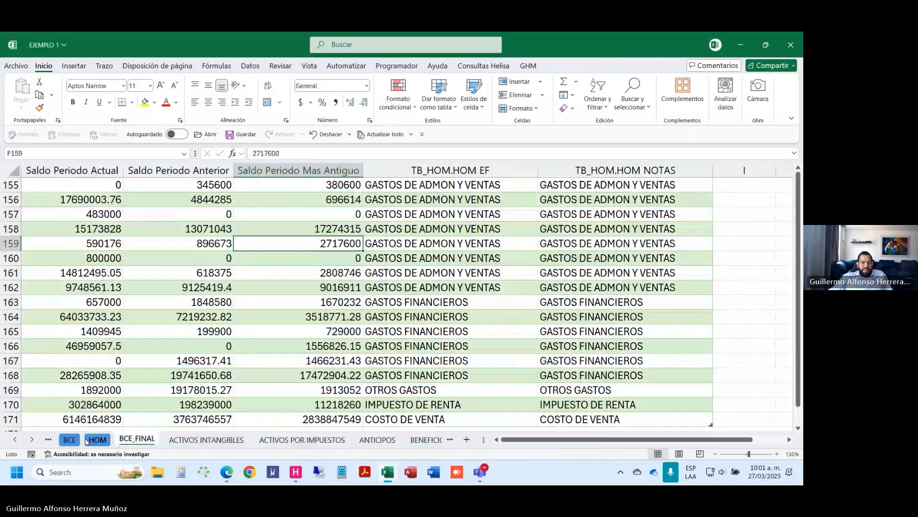
key("ctrl+Page_Down")
key("Down")
key("Down")
key("Down")
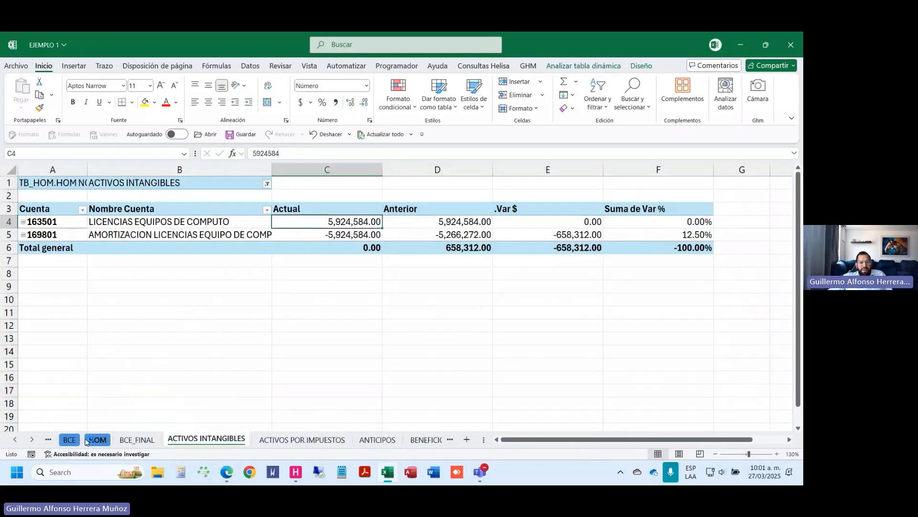
key("Right")
key("Right")
Step: Examine the account breakdown and current-period grand total on the ACTIVOS POR IMPUESTOS sheet
key("ctrl+Page_Down")
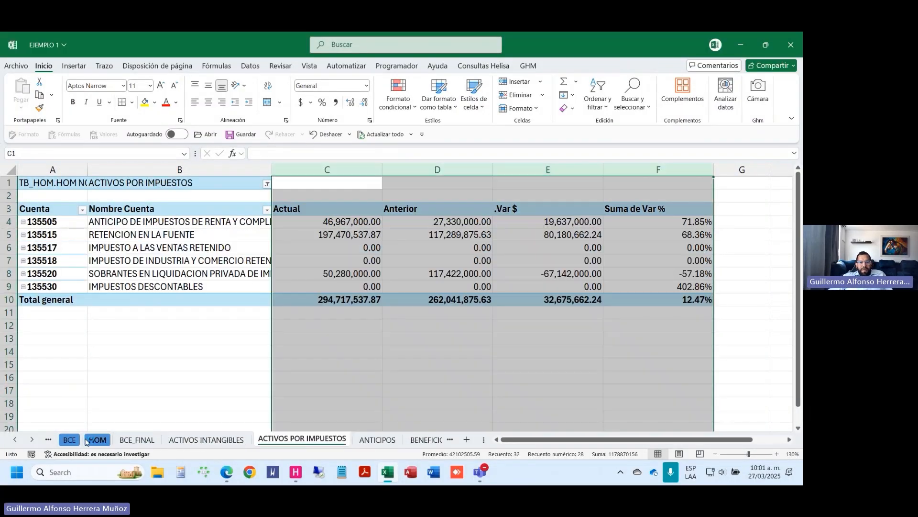
key("Down")
key("Down")
key("Down")
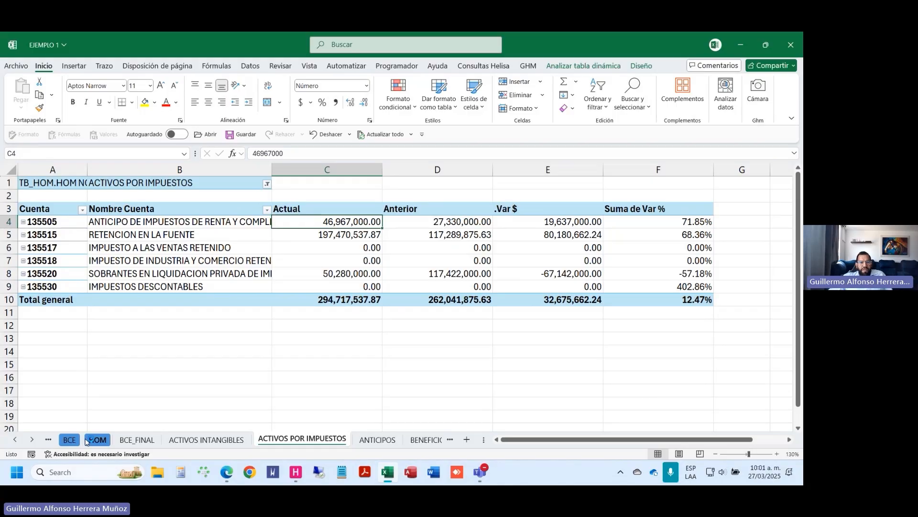
key("ctrl+Left")
key("ctrl+Up")
key("ctrl+Up")
key("ctrl+Down")
key("Down")
key("Right")
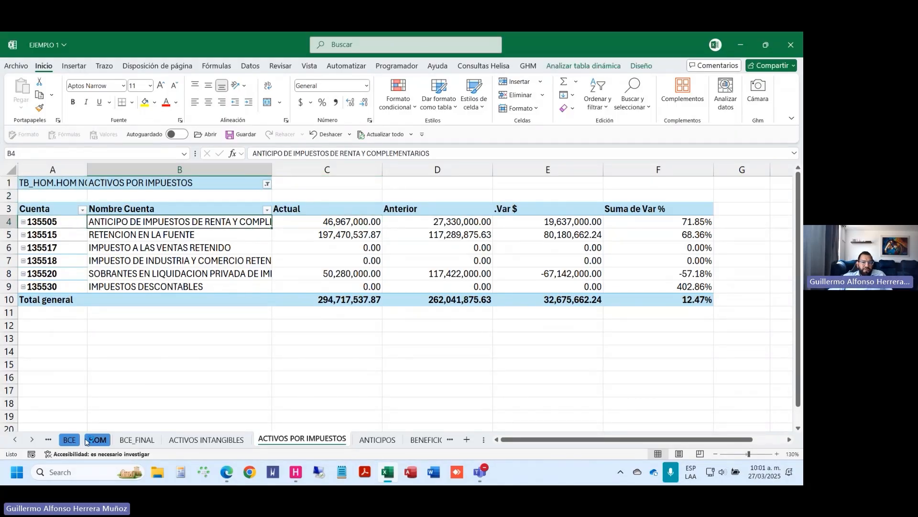
key("Right")
key("ctrl+Down")
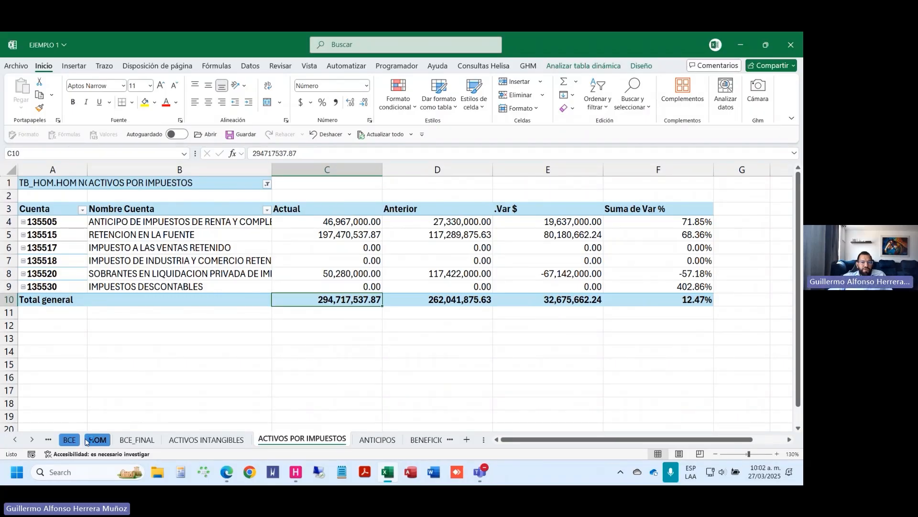
Step: Check the current and prior amounts of ACTIVOS POR IMPUESTOS on the ESF sheet against its note
key("ctrl+Page_Up")
key("ctrl+Page_Up")
key("ctrl+Page_Up")
key("ctrl+Page_Up")
key("ctrl+Page_Up")
key("ctrl+Page_Up")
key("ctrl+Page_Up")
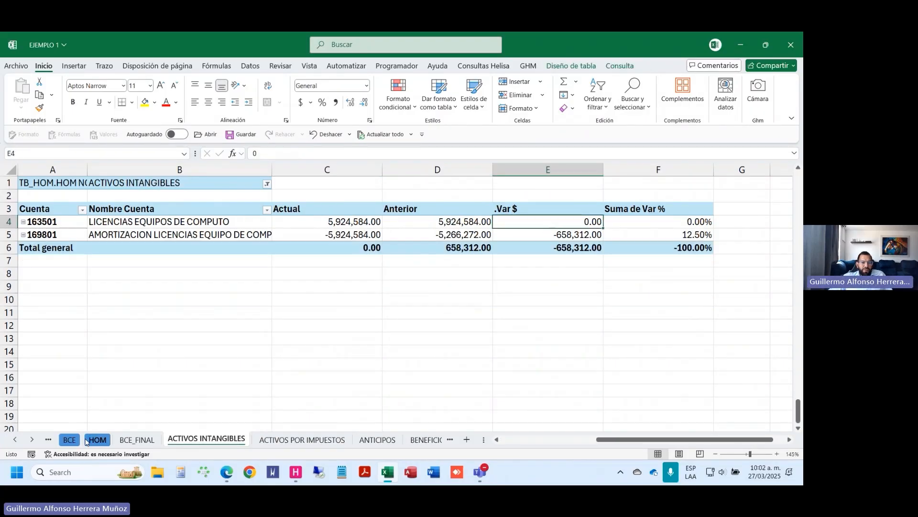
key("ctrl+Page_Down")
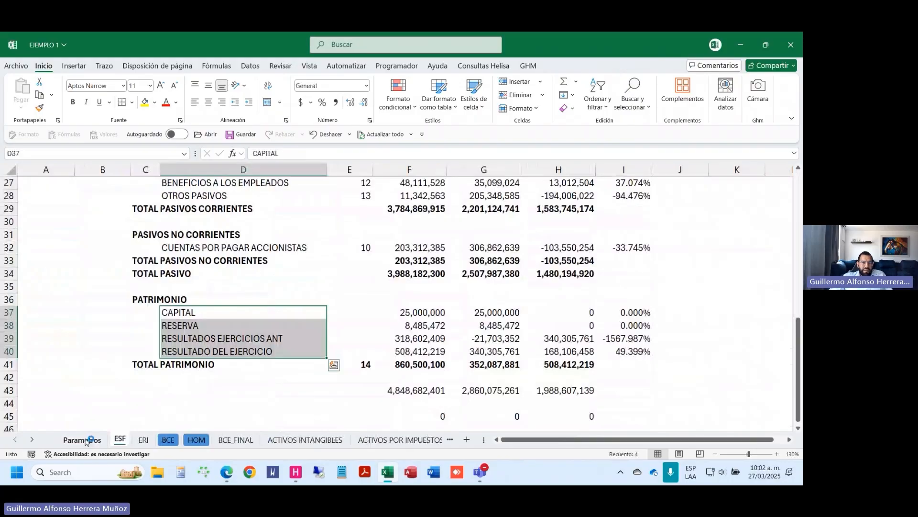
scroll(88, 405, "up", 9)
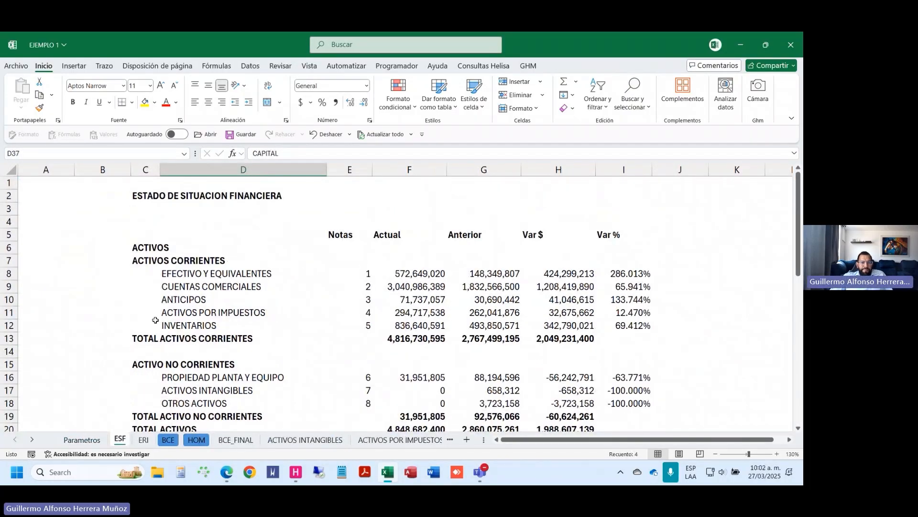
left_click(177, 307)
key("Right")
key("Right")
key("Right")
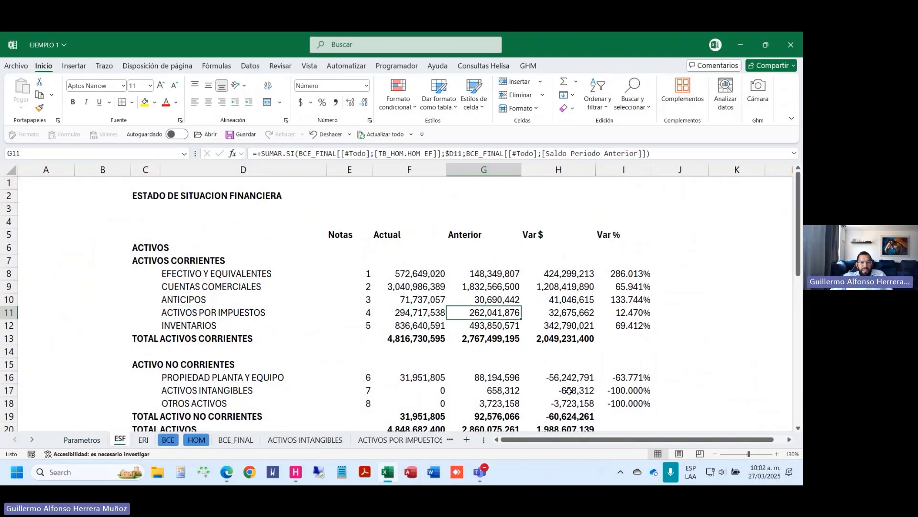
key("Left")
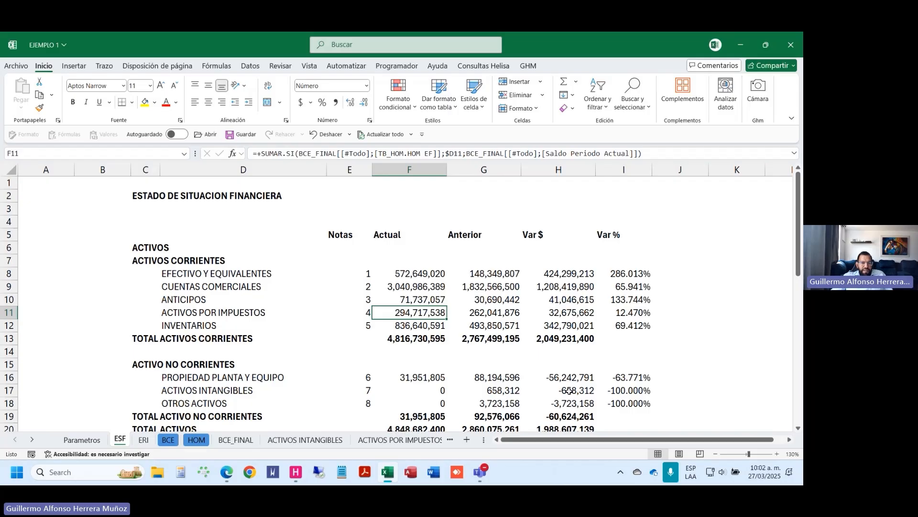
Step: Review the account mapping on the HOM sheet and return to the ESF statement
key("ctrl+Page_Down")
key("ctrl+Page_Down")
key("ctrl+Page_Down")
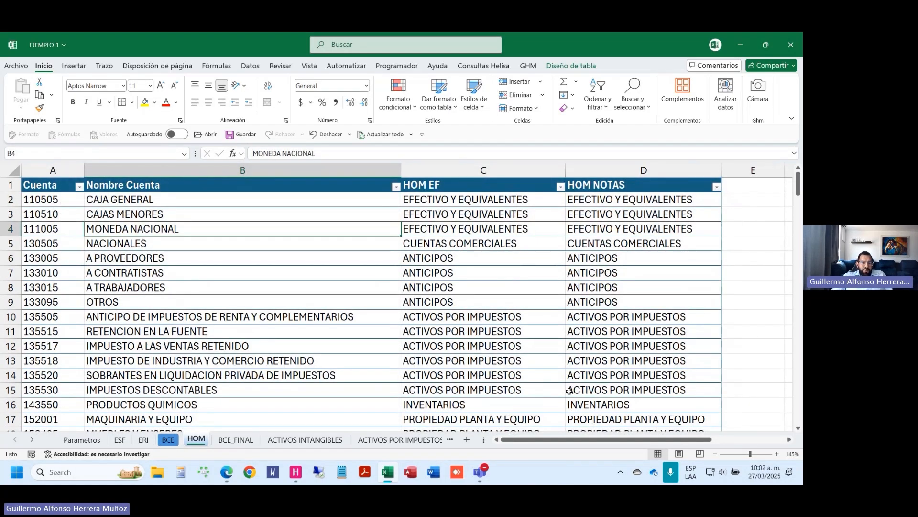
key("ctrl+Page_Up")
key("ctrl+Page_Up")
key("ctrl+Page_Up")
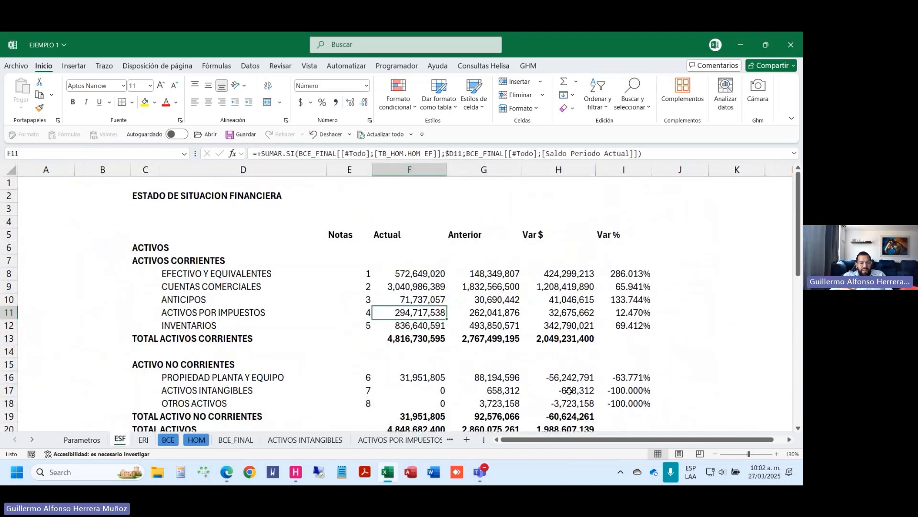
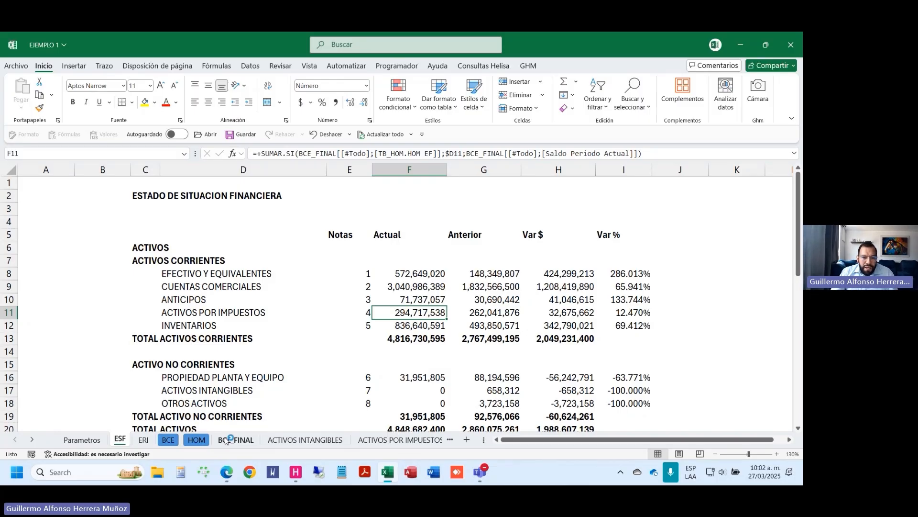
Step: Look briefly at Helisa, then review the account balances on the BCE sheet and the HOM EF column on HOM
left_click(296, 476)
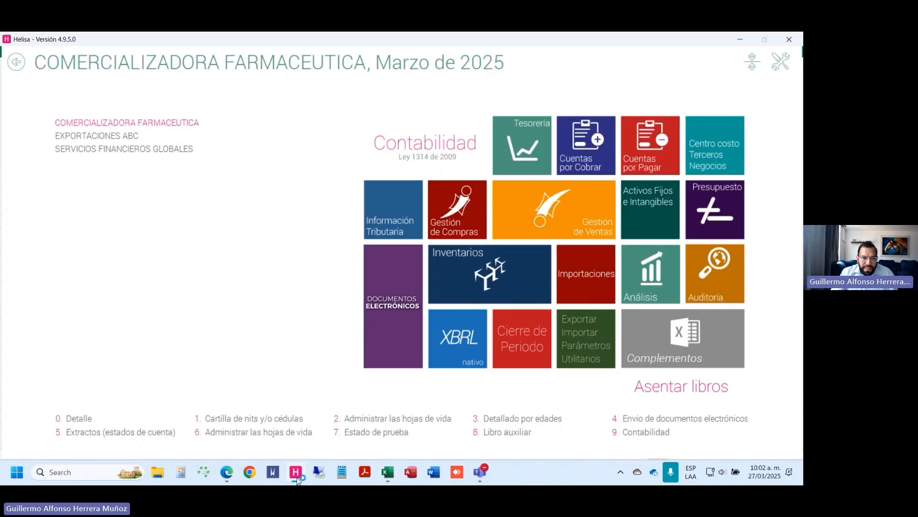
left_click(296, 477)
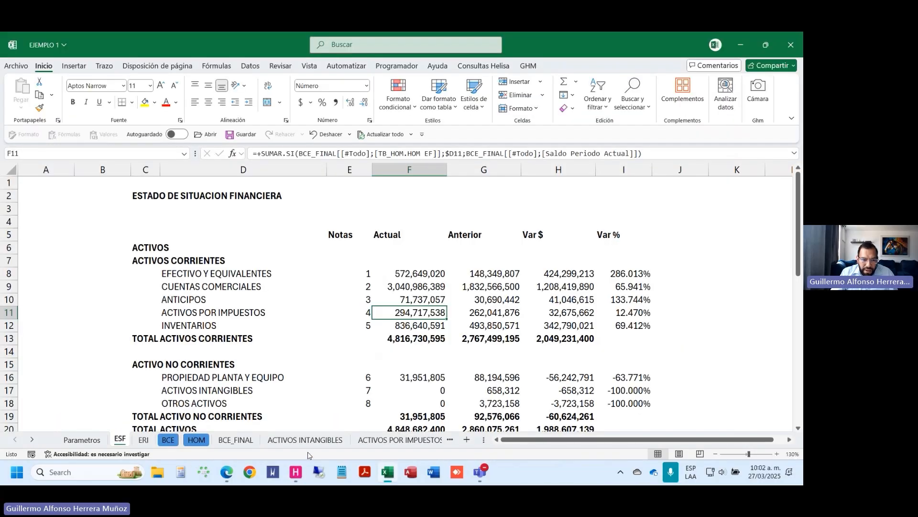
left_click(169, 440)
left_click_drag(80, 273, 681, 349)
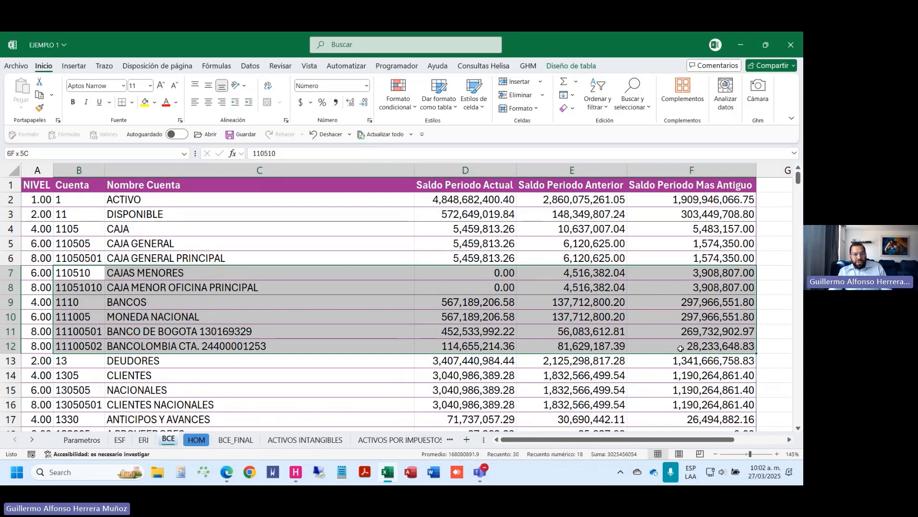
key("ctrl+Page_Down")
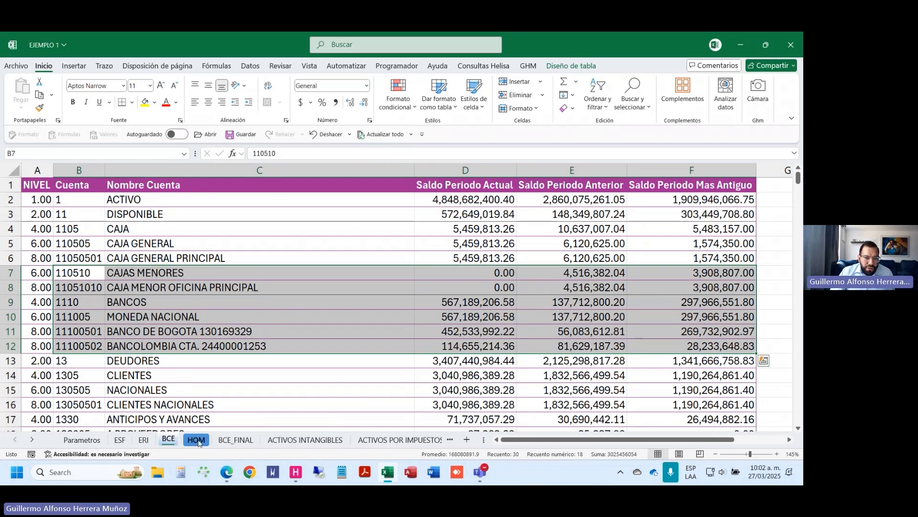
left_click(483, 171)
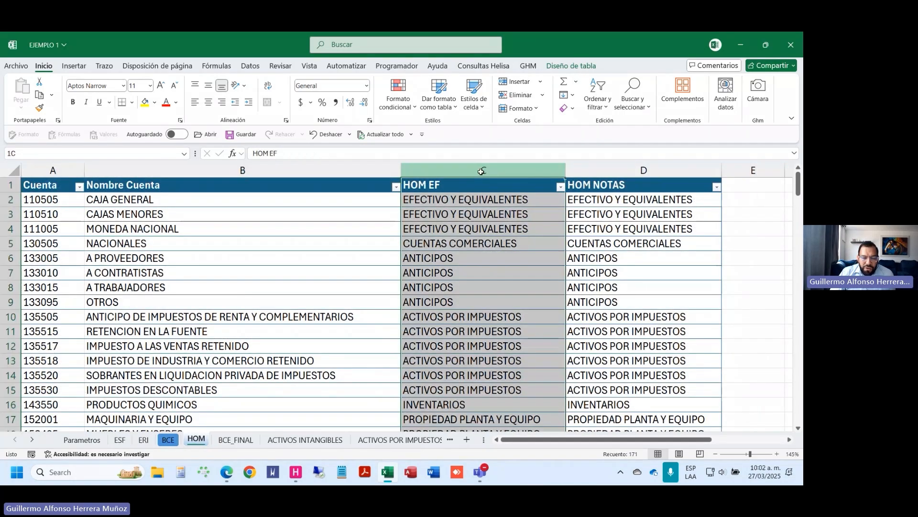
Step: Examine the HOM NOTAS column on HOM, the account balances on BCE and the full header row of BCE_FINAL
left_click(612, 169)
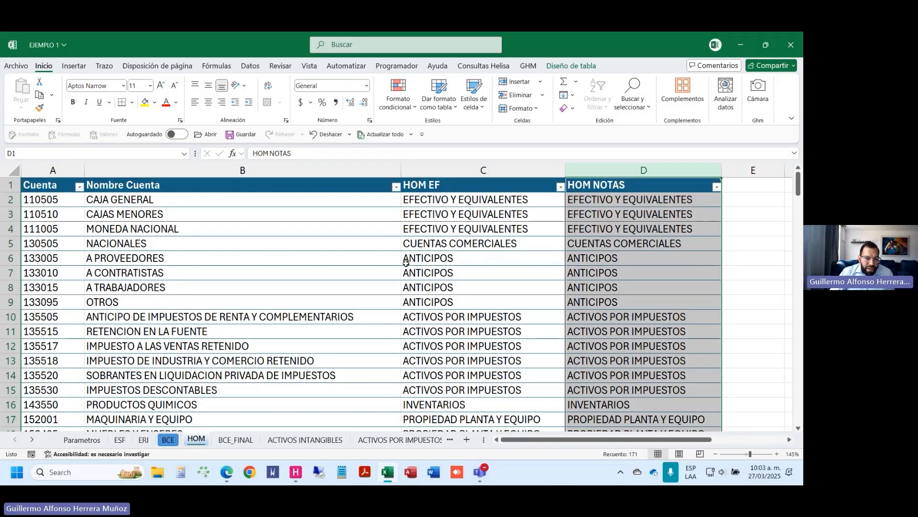
key("ctrl+Page_Up")
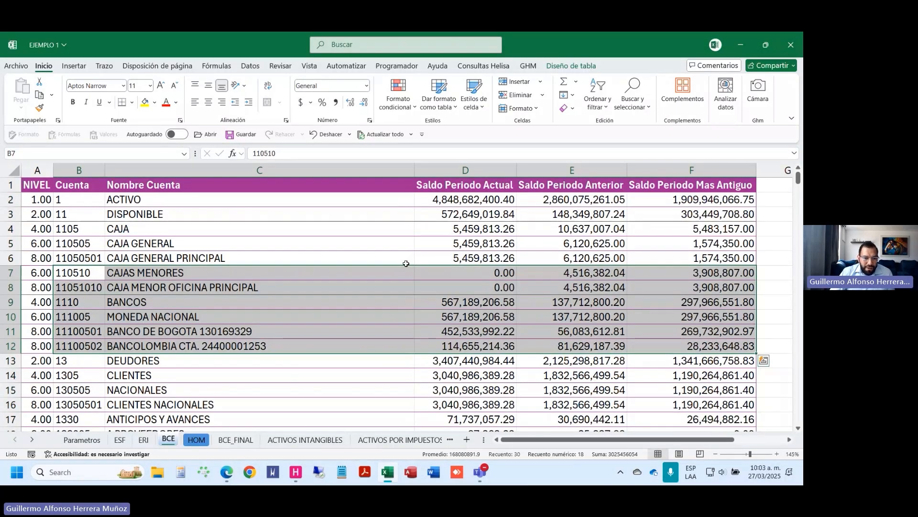
key("ctrl+Page_Down")
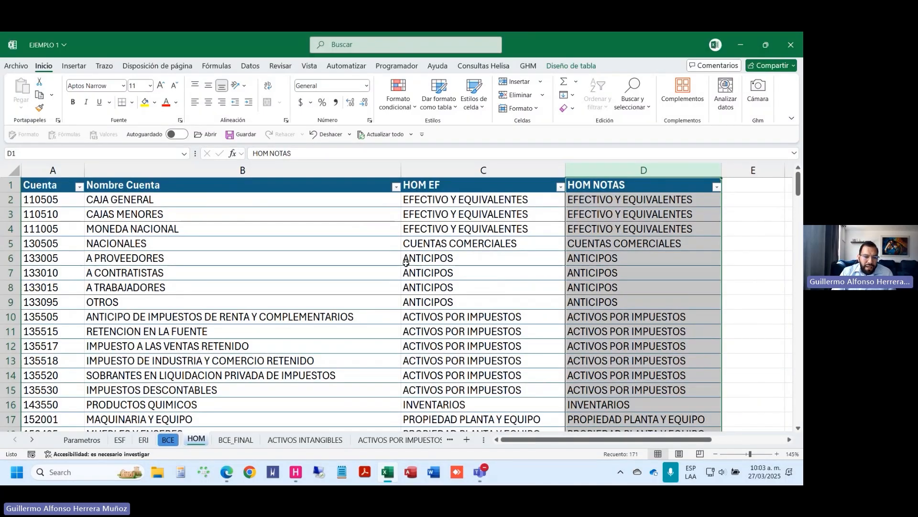
key("ctrl+Page_Down")
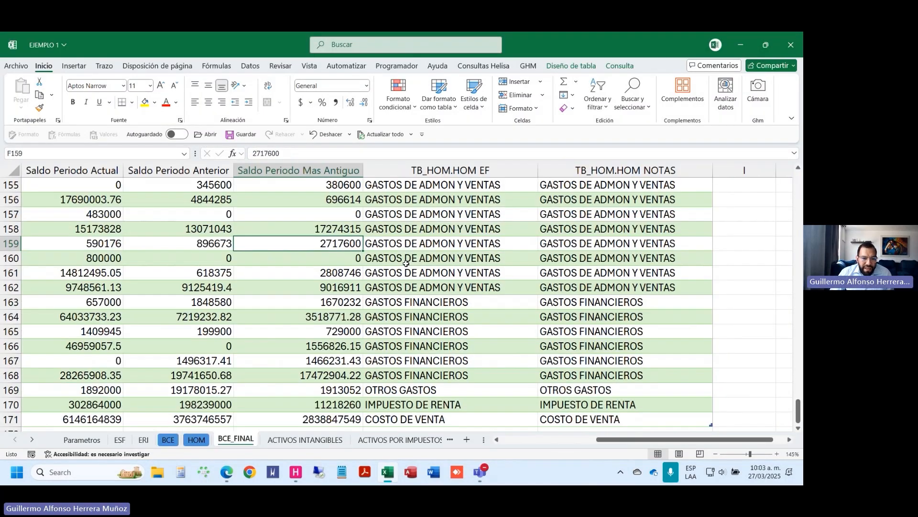
key("ctrl+Home")
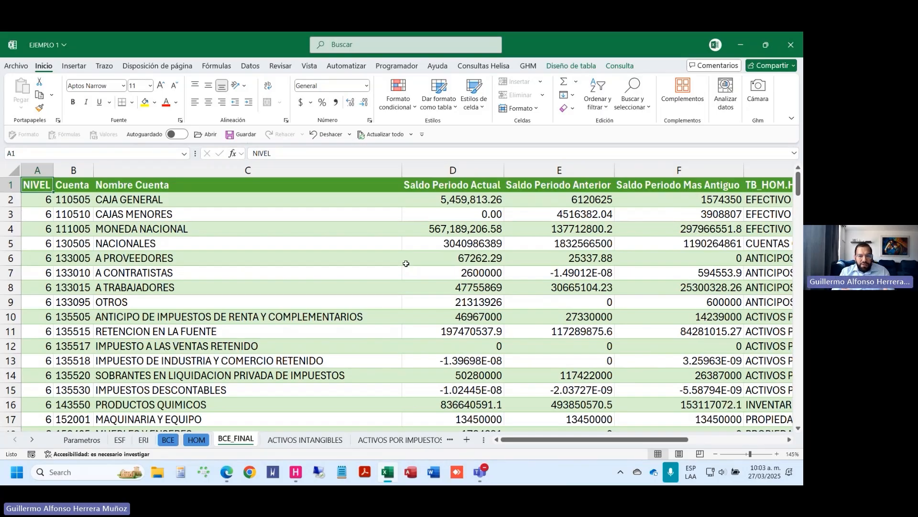
key("ctrl+Right")
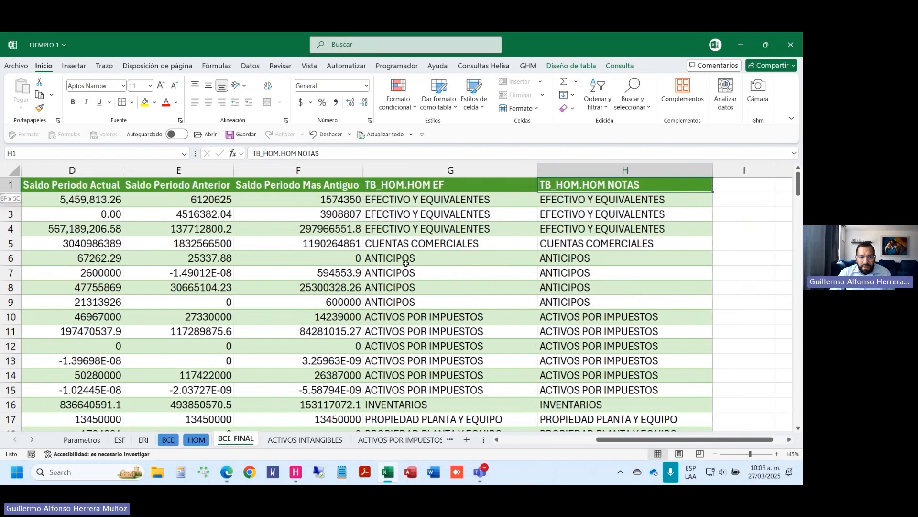
key("ctrl+shift+Left")
key("ctrl+Left")
key("ctrl+shift+Right")
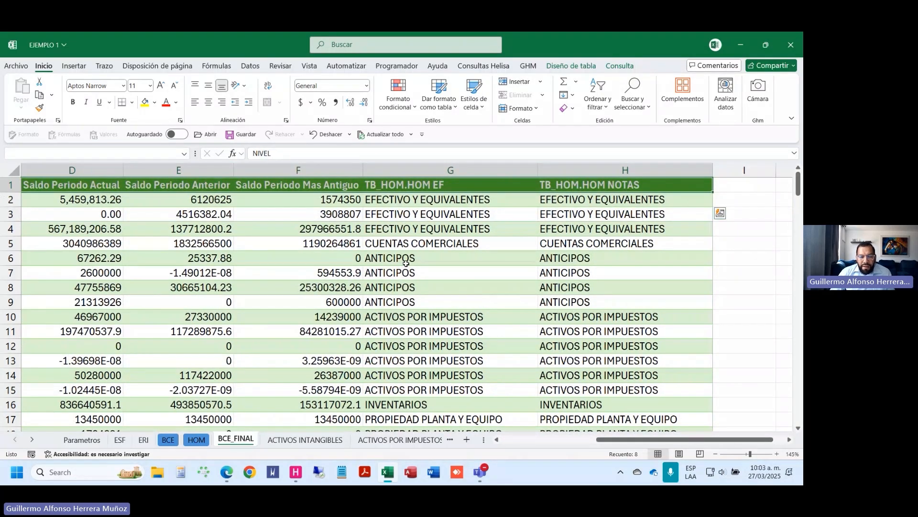
Step: Review the pivot note sheets one after another, from ACTIVOS INTANGIBLES through to ING ACT ORDINARIA
key("ctrl+Page_Down")
key("ctrl+Page_Down")
key("ctrl+Page_Down")
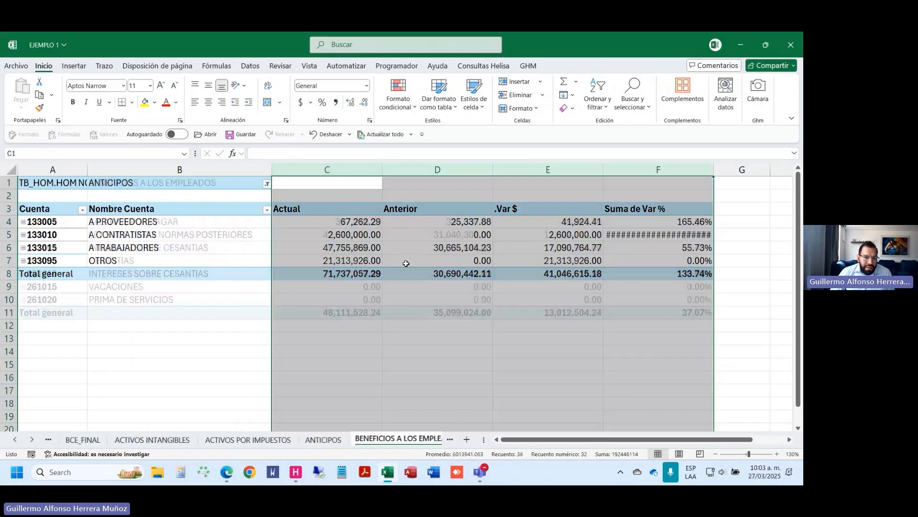
key("ctrl+Page_Down")
key("ctrl+Page_Down")
key("ctrl+Page_Down")
key("ctrl+Page_Down")
key("ctrl+Page_Down")
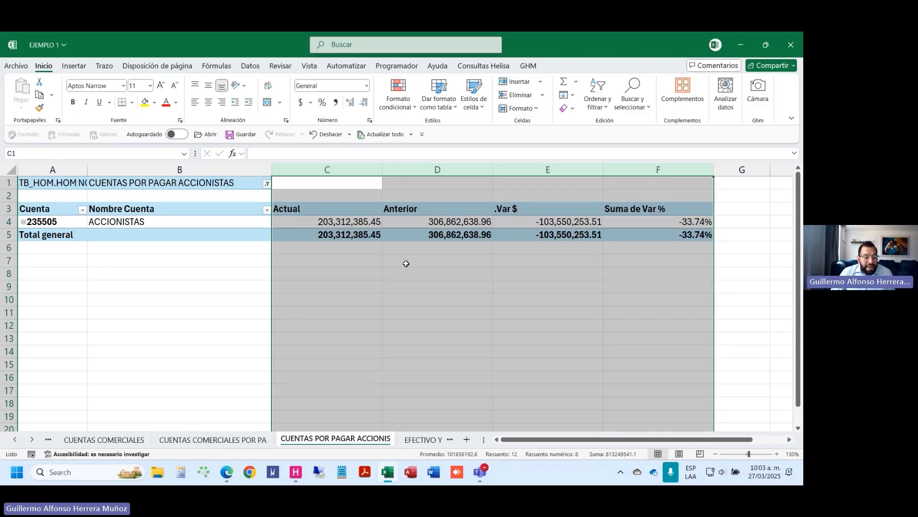
key("ctrl+Page_Down")
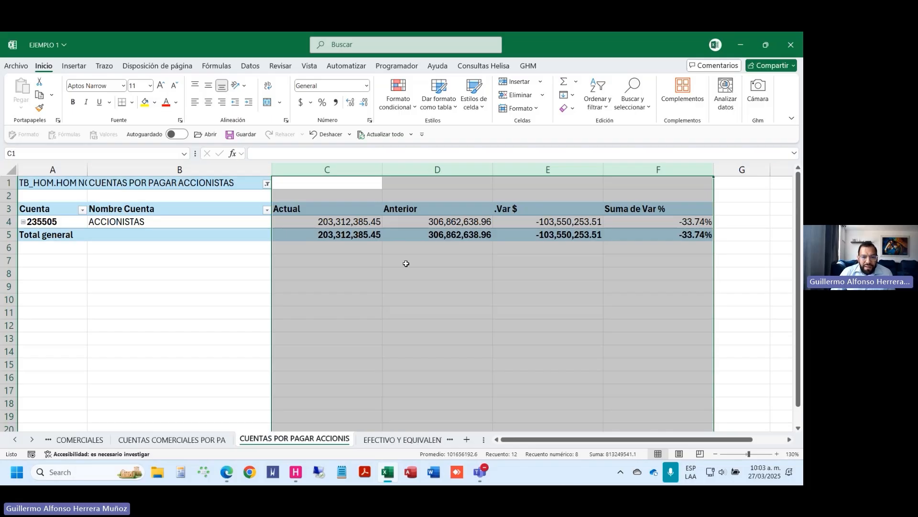
key("ctrl+Page_Down")
key("ctrl+Page_Down")
key("ctrl+Page_Down")
key("ctrl+Page_Down")
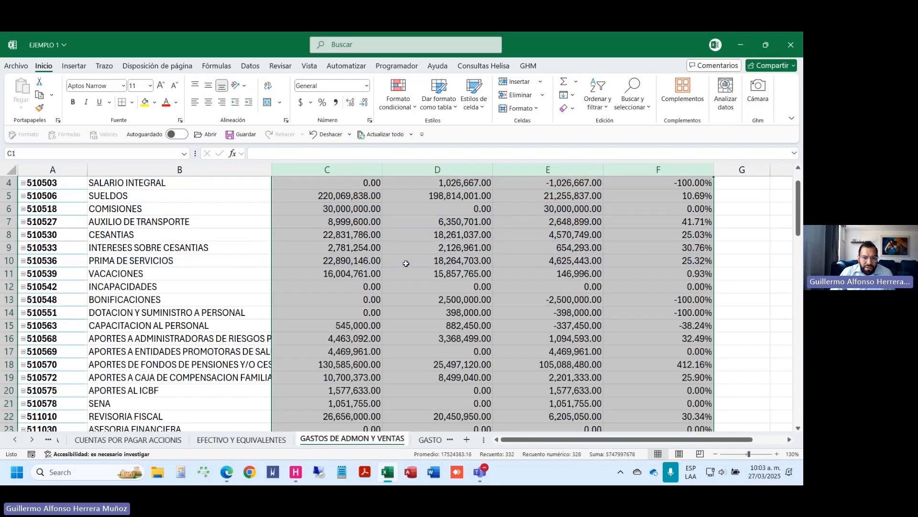
Step: Save the workbook and return from the ING ACT ORDINARIA note to the Parametros sheet
key("ctrl+s")
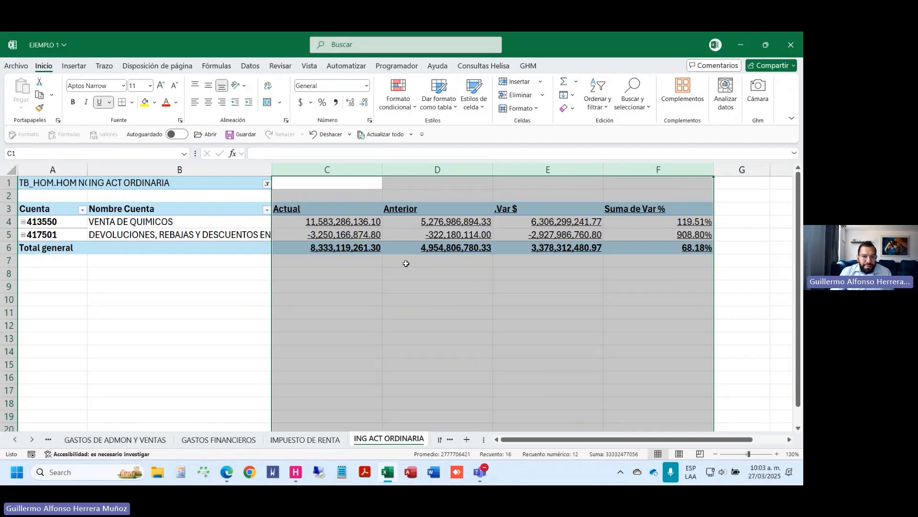
left_click(332, 311)
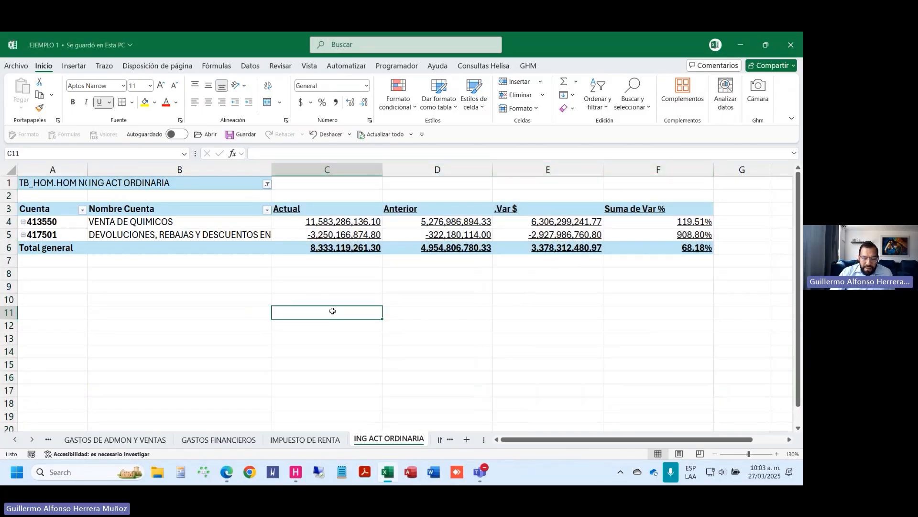
key("ctrl+Page_Up")
key("ctrl+Page_Up")
key("ctrl+Page_Up")
key("ctrl+Page_Up")
key("ctrl+Page_Up")
key("ctrl+Page_Up")
key("ctrl+Page_Up")
key("ctrl+Page_Up")
key("ctrl+Page_Up")
key("ctrl+Page_Up")
key("ctrl+Page_Up")
key("ctrl+Page_Up")
key("ctrl+Page_Up")
key("ctrl+Page_Up")
key("ctrl+Page_Up")
key("ctrl+Page_Up")
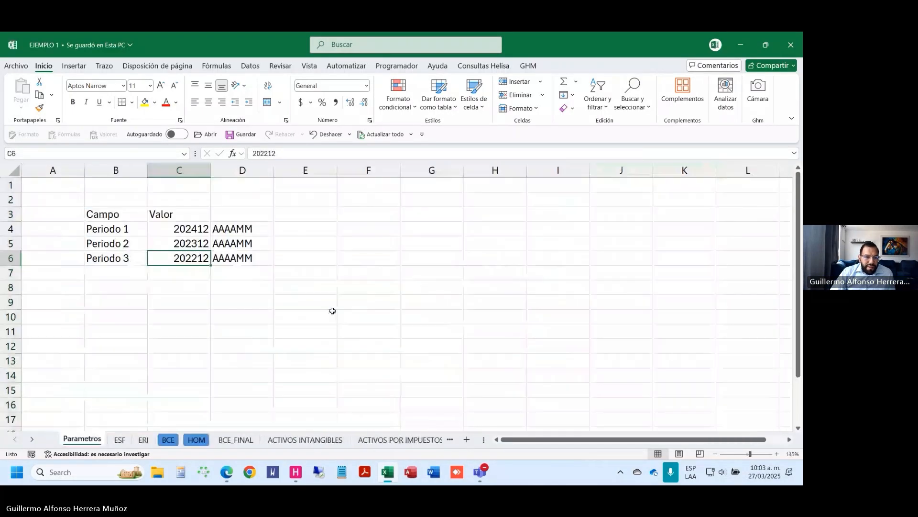
left_click(234, 135)
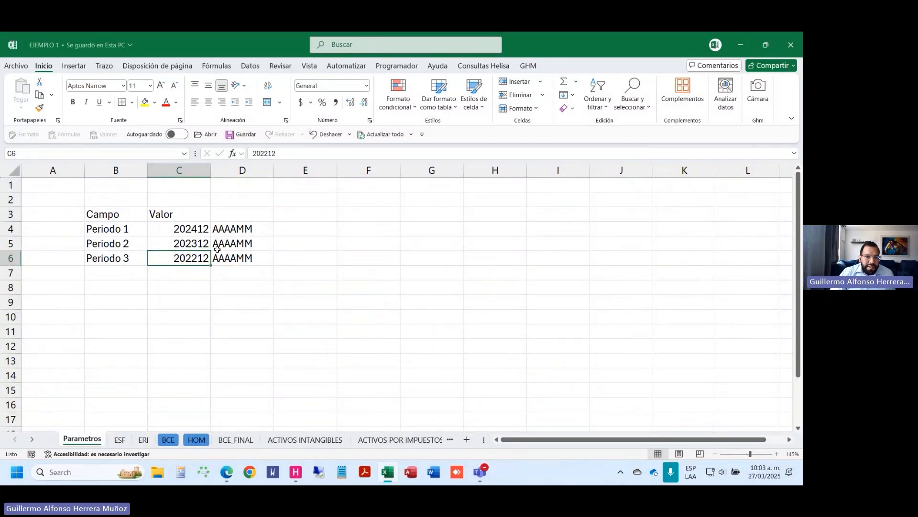
Step: Set Periodo 1 to 202312 and Periodo 2 to 202212 on the Parametros sheet
left_click(196, 239)
key("Up")
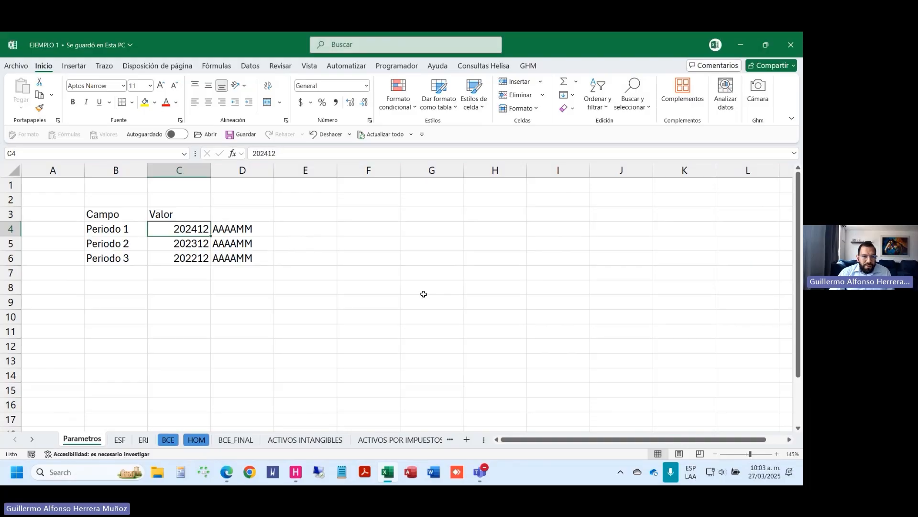
type("2023")
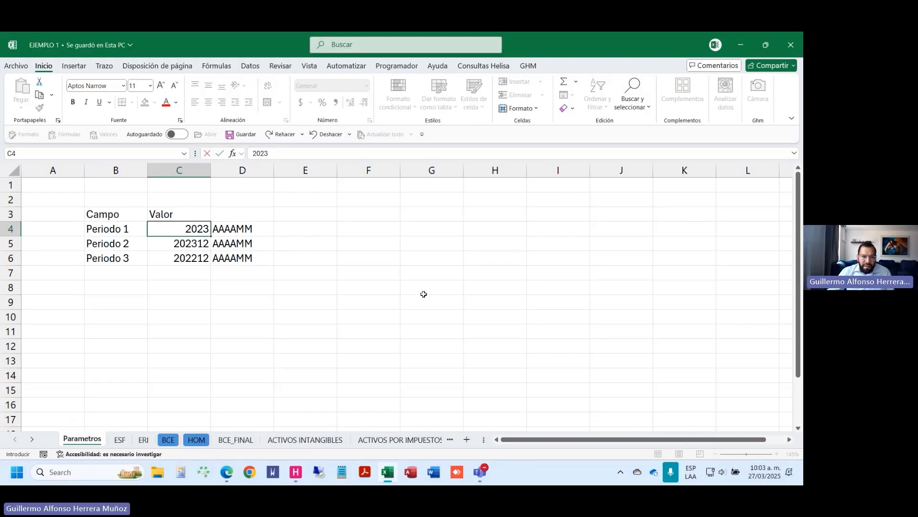
type("12")
key("Return")
type("202212")
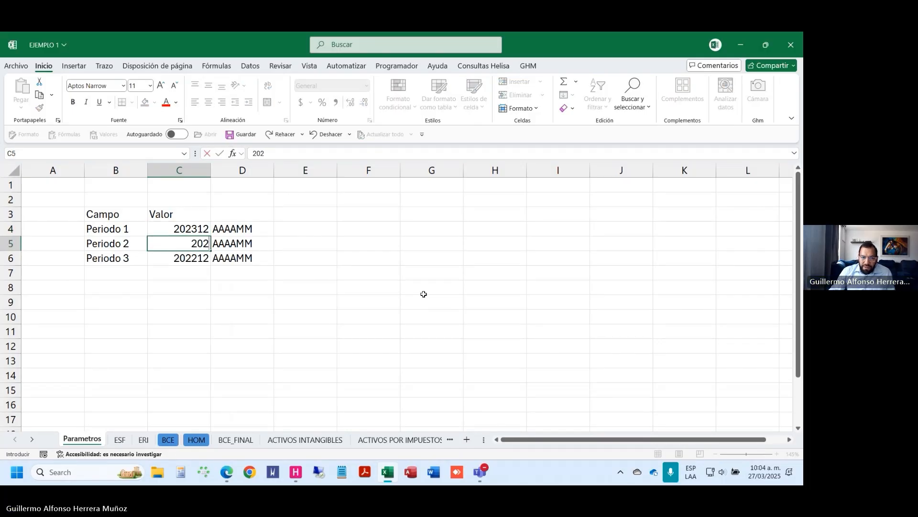
key("Return")
key("Up")
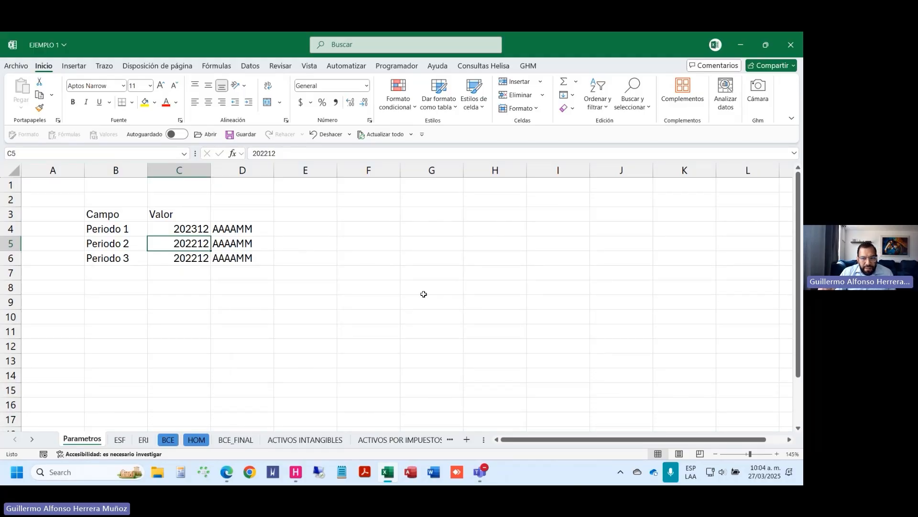
key("Down")
key("Down")
key("Down")
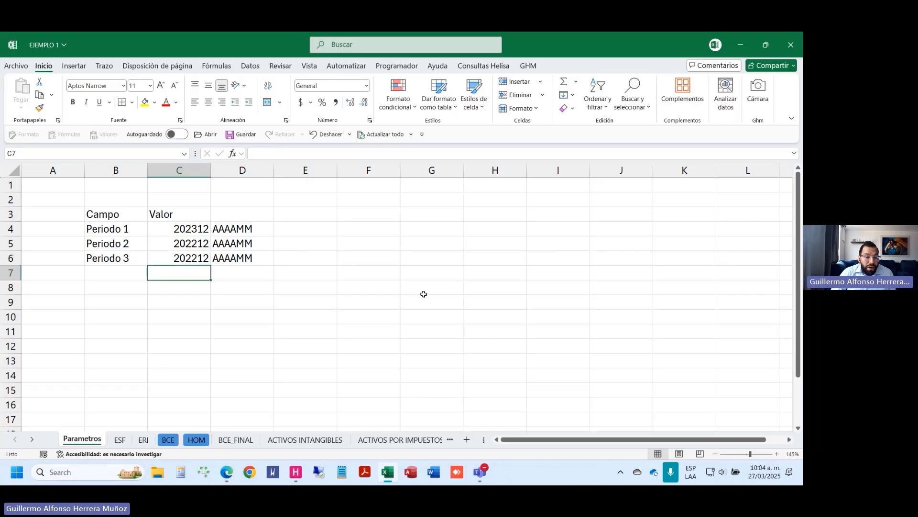
key("Left")
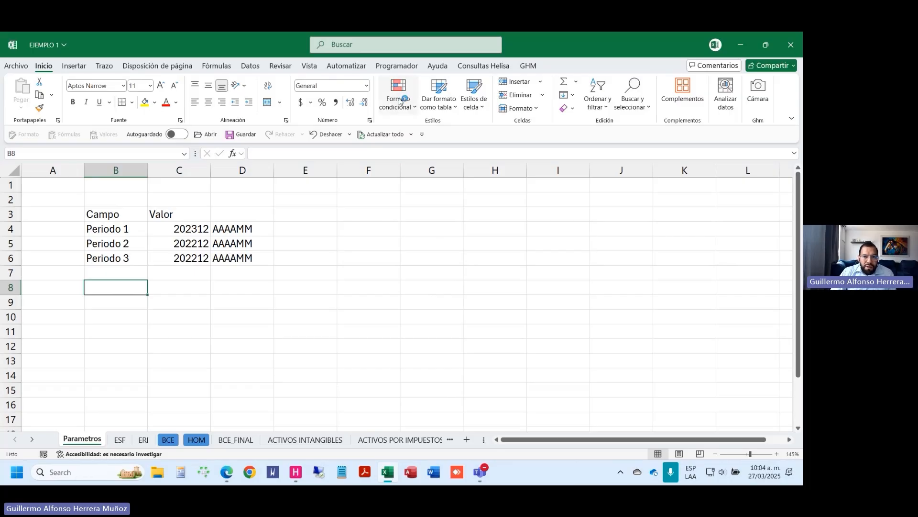
Step: Update all the workbook's queries to the HELISA database and display the BCE balances
left_click(480, 66)
left_click(247, 105)
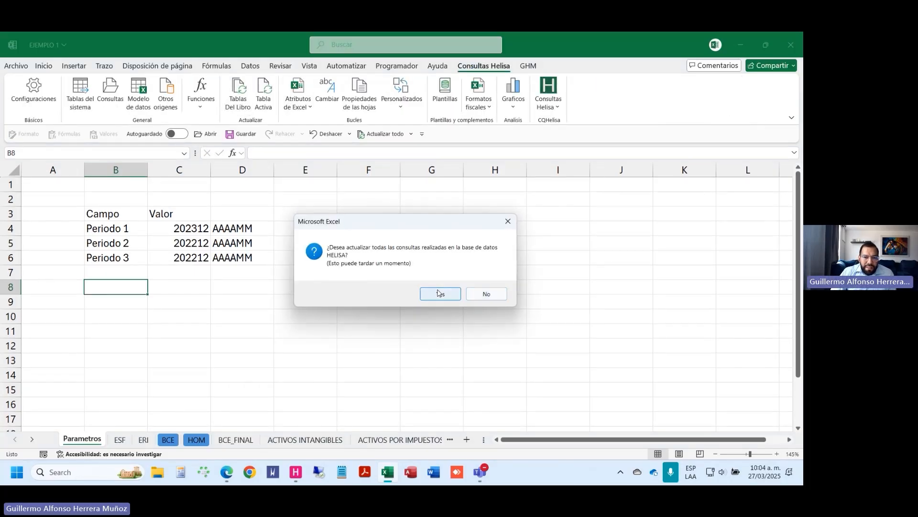
left_click(437, 290)
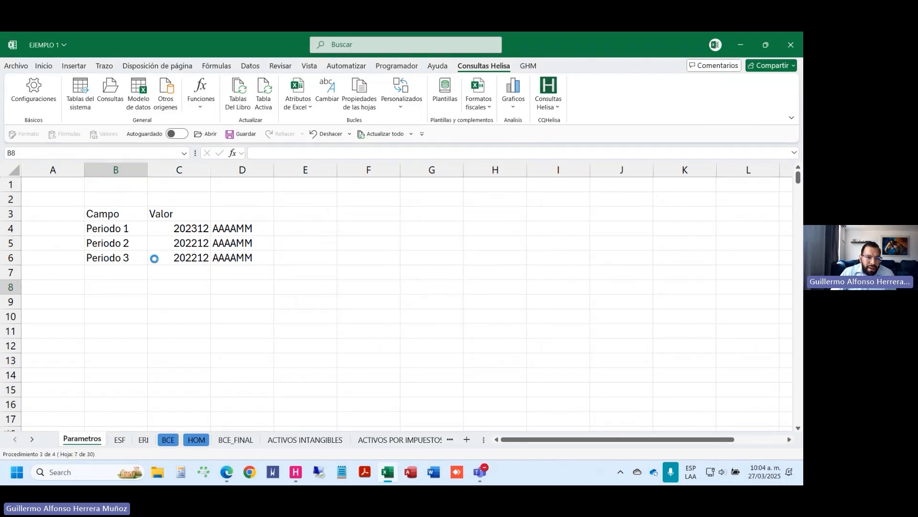
left_click(438, 290)
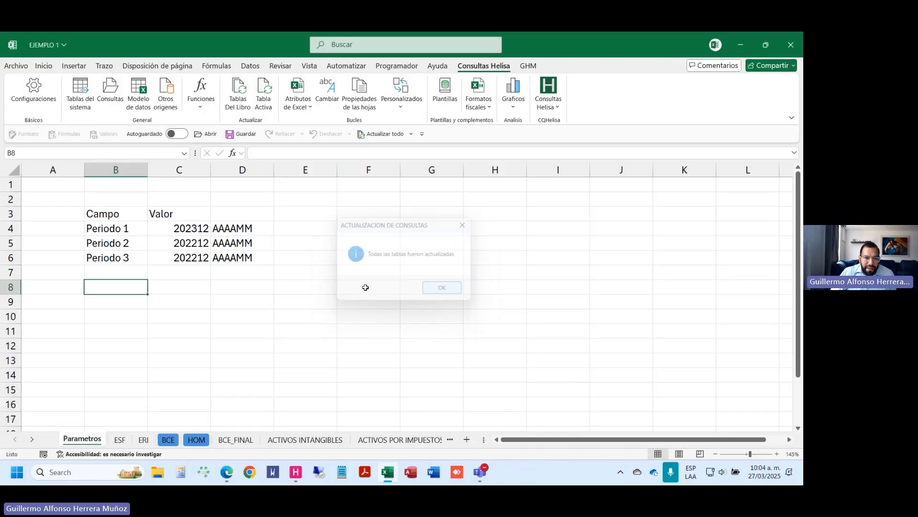
left_click(162, 442)
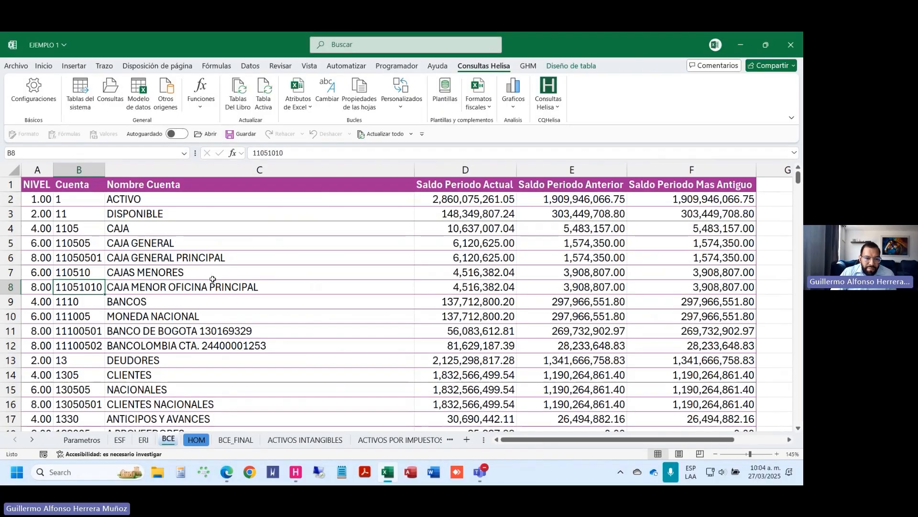
Step: Open the ESF statement and refresh all data connections and pivot tables in the workbook
left_click(120, 439)
left_click(250, 65)
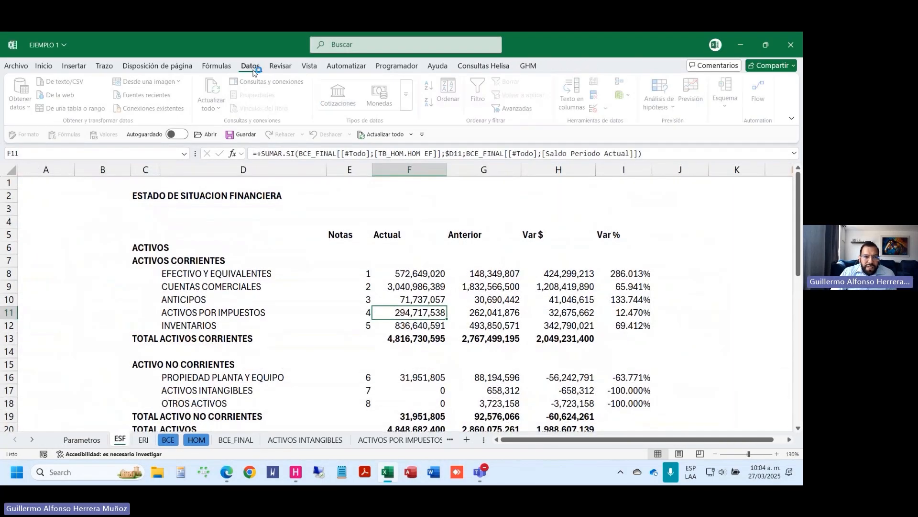
left_click(214, 107)
left_click(237, 123)
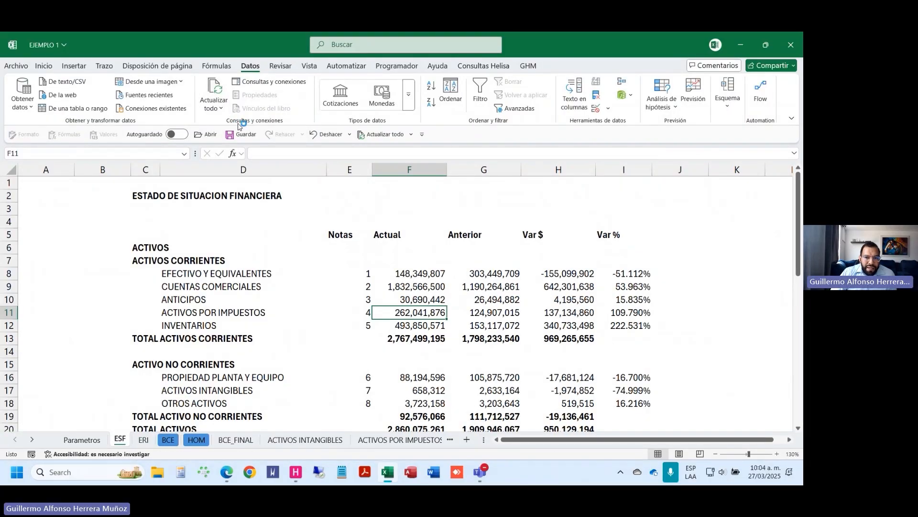
Step: Check the current-asset amounts and variations on ESF, including CUENTAS COMERCIALES and EFECTIVO Y EQUIVALENTES
left_click(333, 264)
left_click_drag(333, 263, 641, 353)
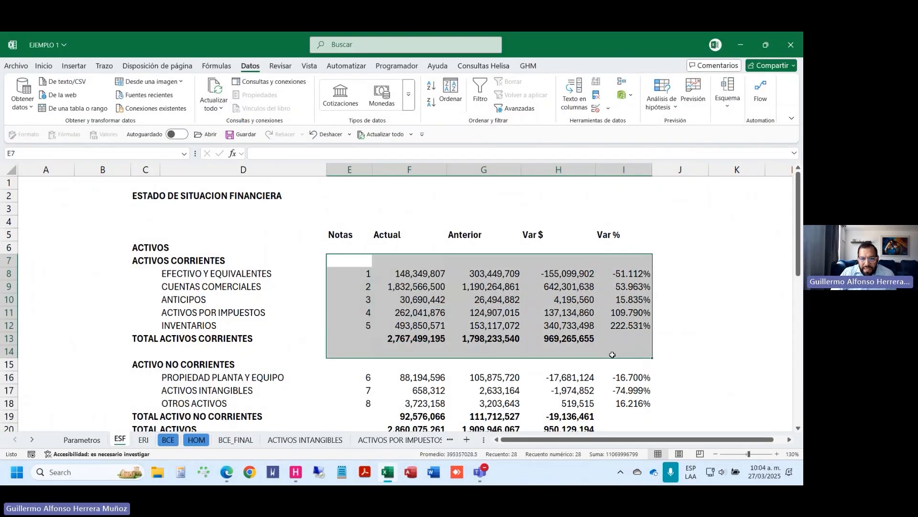
left_click(386, 284)
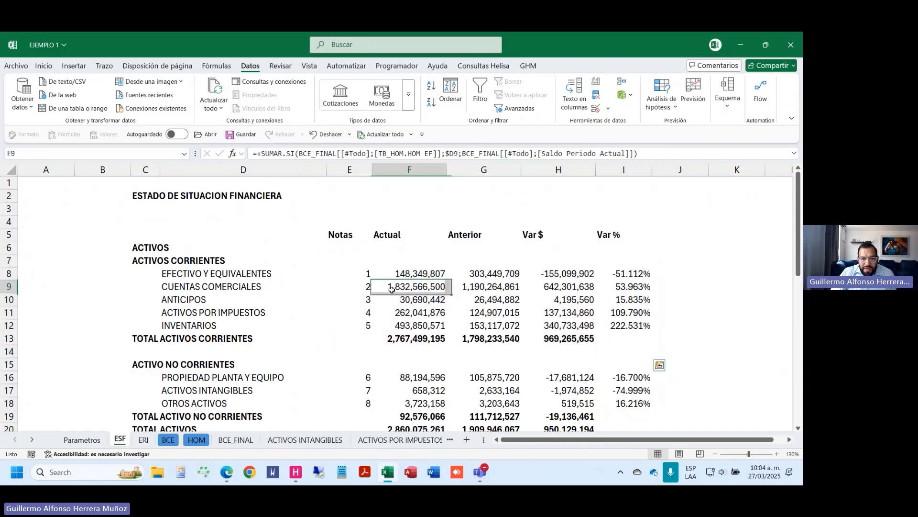
left_click(414, 276)
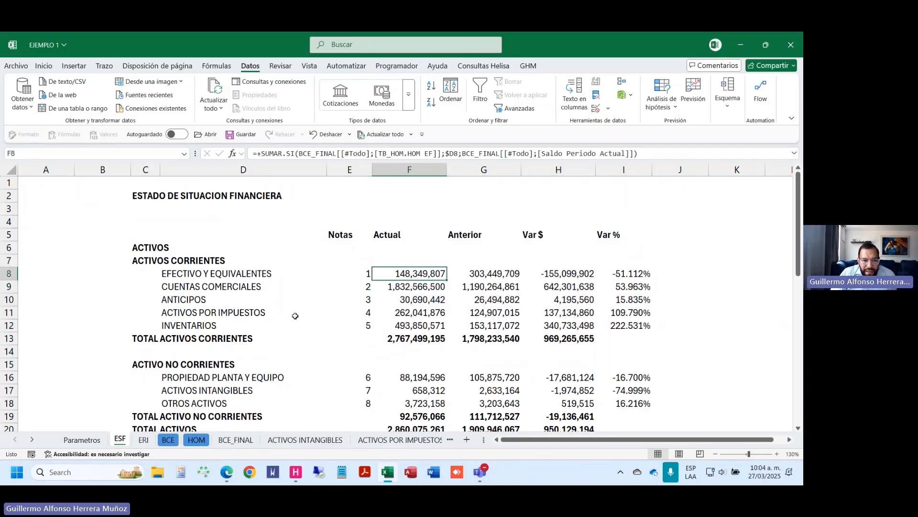
Step: Compare the current ACTIVOS POR IMPUESTOS amount on ESF with the grand total of its note sheet
left_click(414, 311)
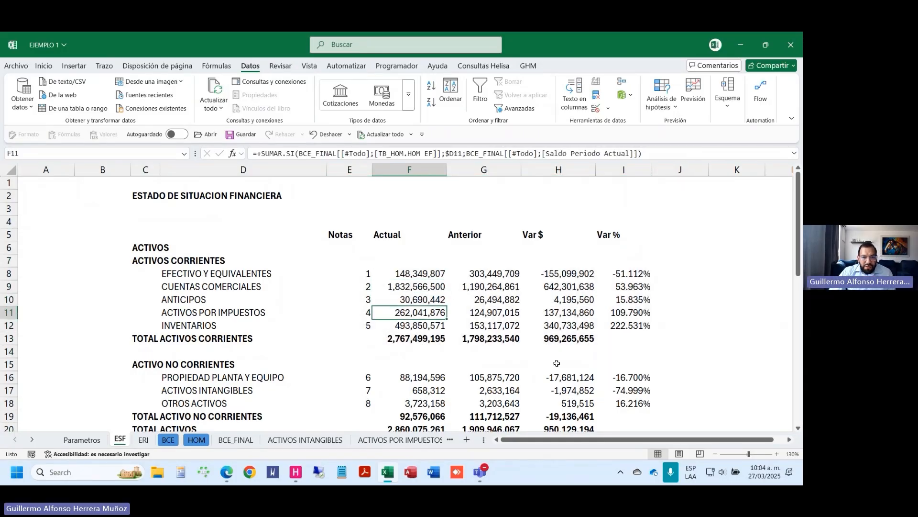
key("ctrl+Page_Down")
key("ctrl+Page_Down")
key("ctrl+Page_Down")
key("ctrl+Page_Down")
key("ctrl+Page_Down")
key("ctrl+Page_Down")
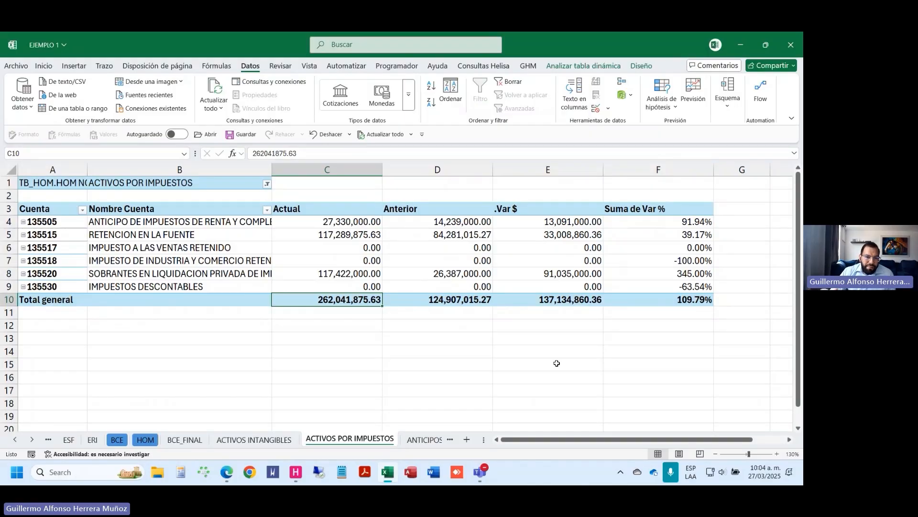
Step: Check the ACTIVOS INTANGIBLES note and the HOM mapping, and inspect the A CONTRATISTAS row on BCE_FINAL
key("ctrl+Page_Up")
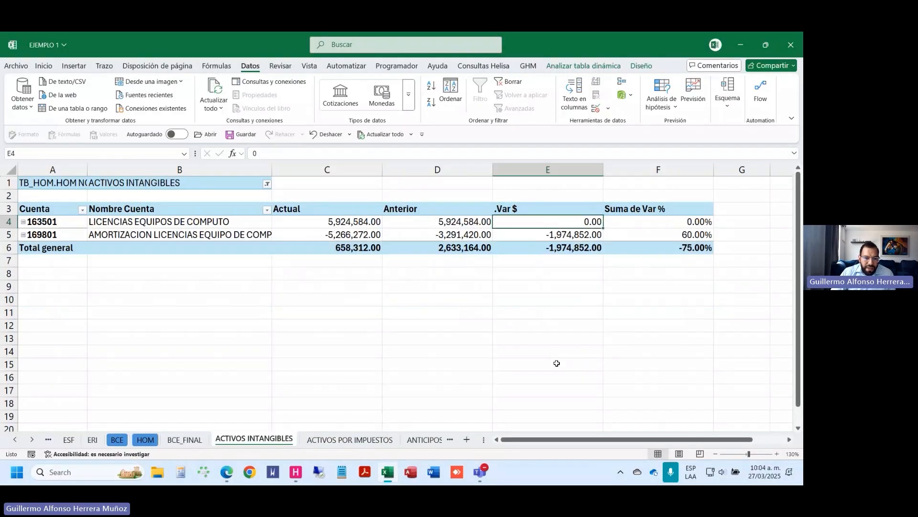
key("ctrl+Page_Up")
key("ctrl+Page_Up")
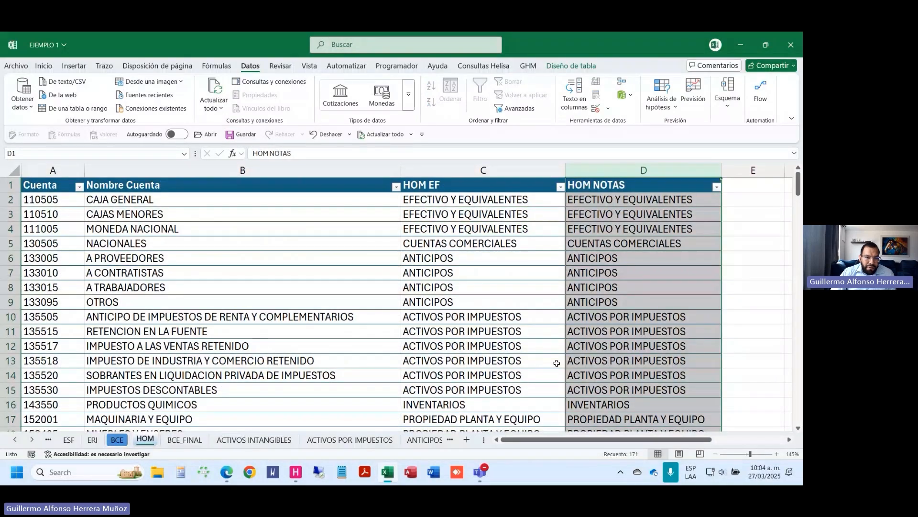
key("ctrl+Page_Down")
left_click_drag(598, 273, 6, 273)
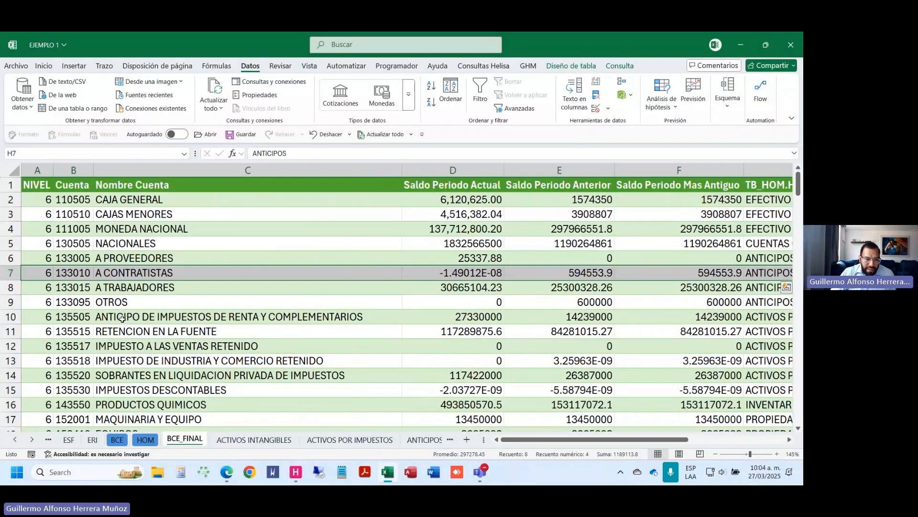
Step: Return to the Parametros sheet and save the workbook
key("ctrl+Page_Up")
key("ctrl+Page_Up")
key("ctrl+Page_Up")
key("ctrl+Page_Up")
key("ctrl+Page_Up")
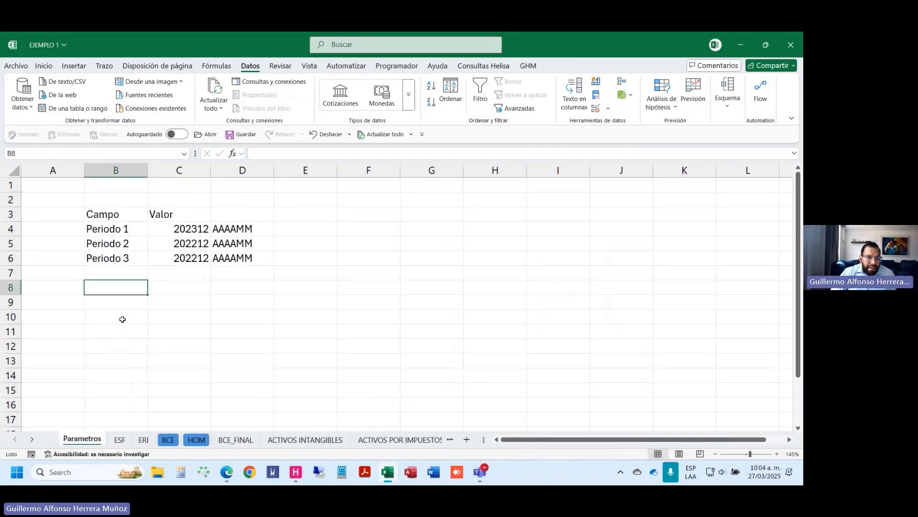
left_click(241, 135)
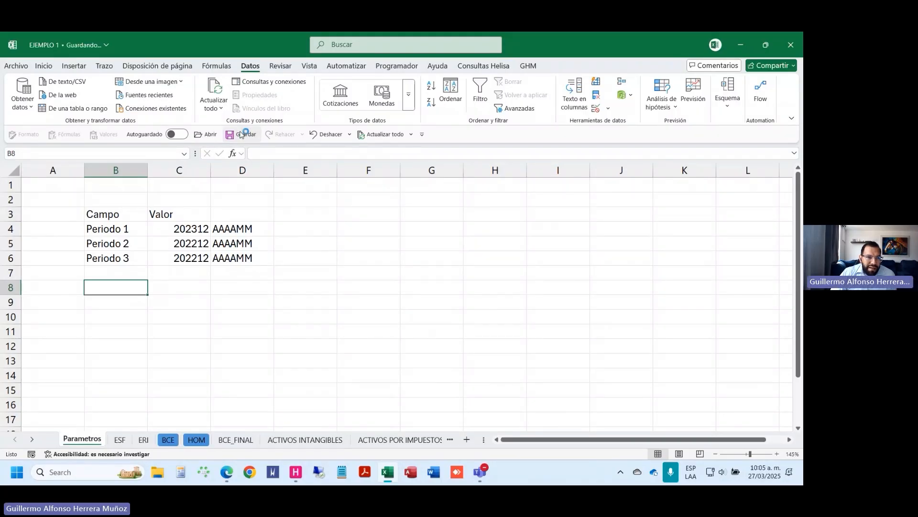
left_click(224, 295)
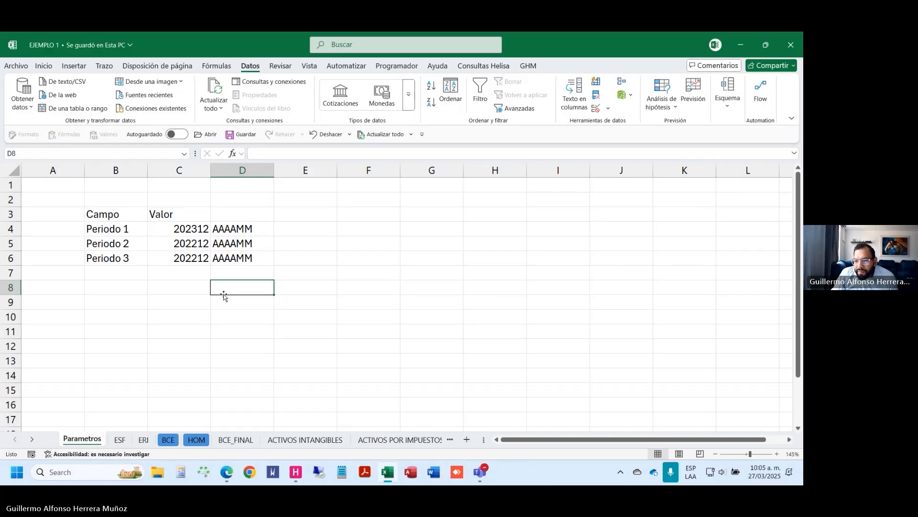
Step: Raise the computer's sound volume to 35 and return to the worksheet
left_click(727, 472)
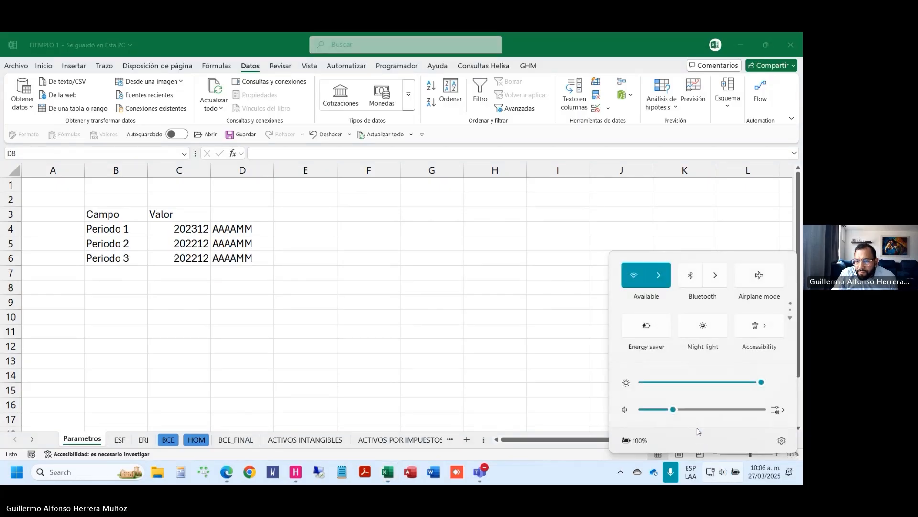
left_click_drag(672, 410, 689, 412)
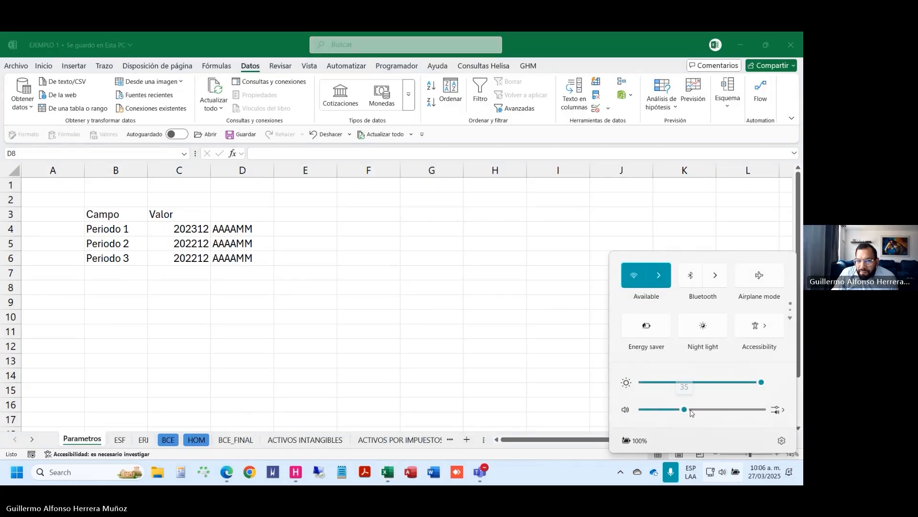
left_click(268, 258)
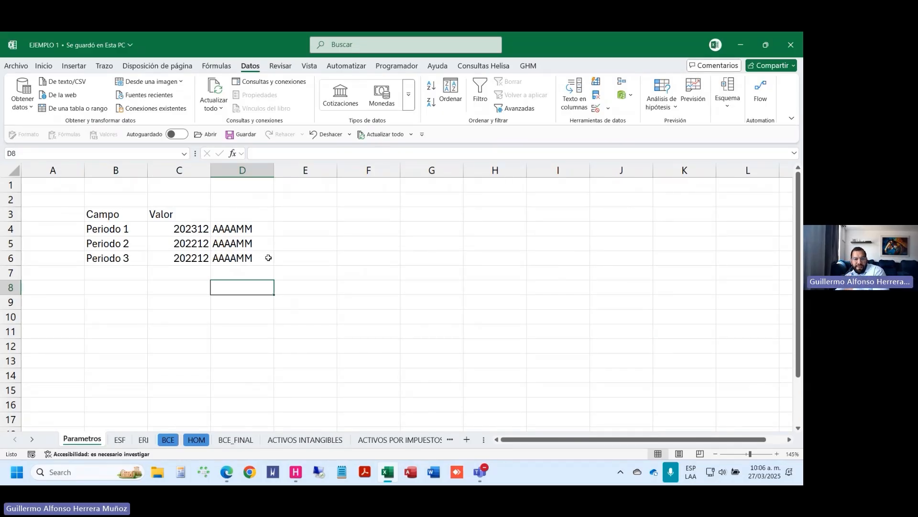
Step: Check the Administrativo access path in the Consultas Helisa general parameters and close them without saving
left_click(422, 225)
left_click(490, 67)
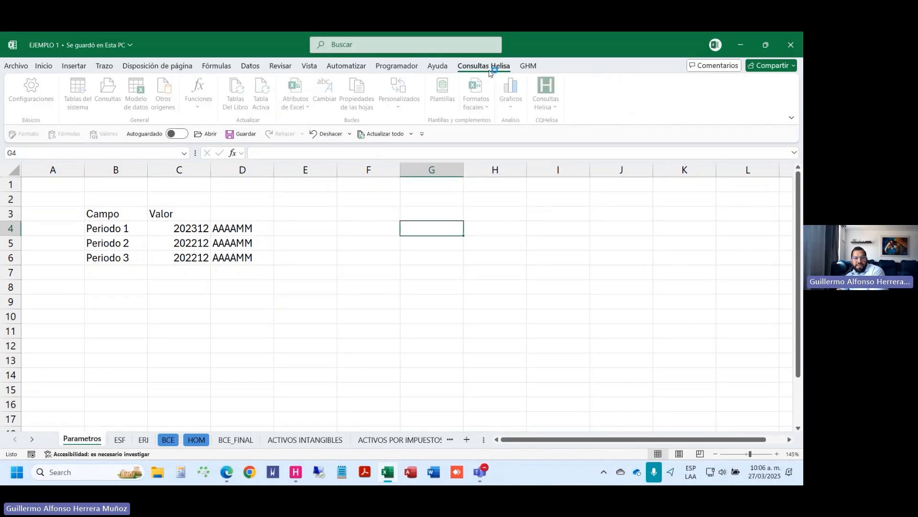
left_click_drag(416, 185, 332, 185)
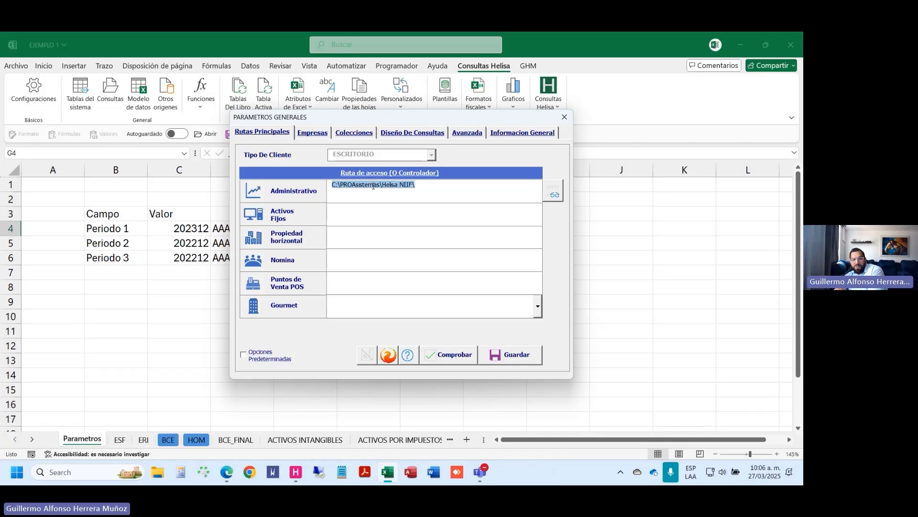
left_click(565, 116)
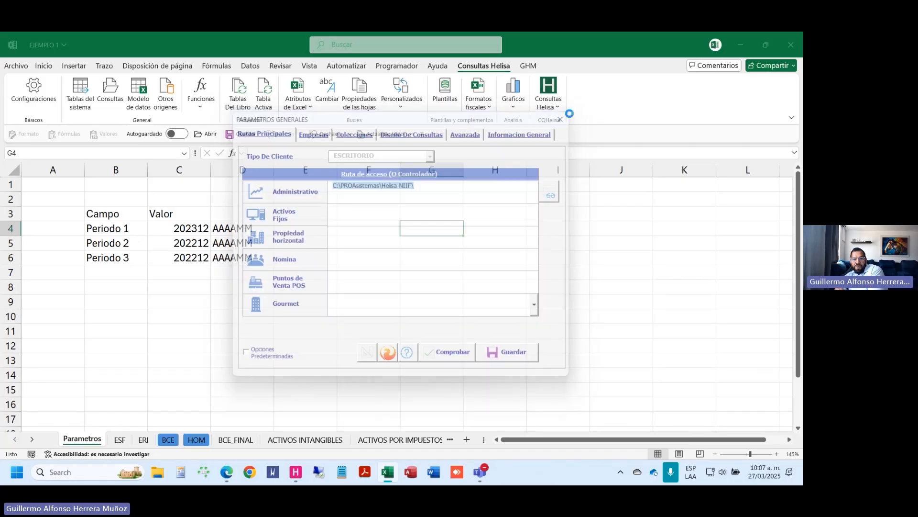
left_click(462, 288)
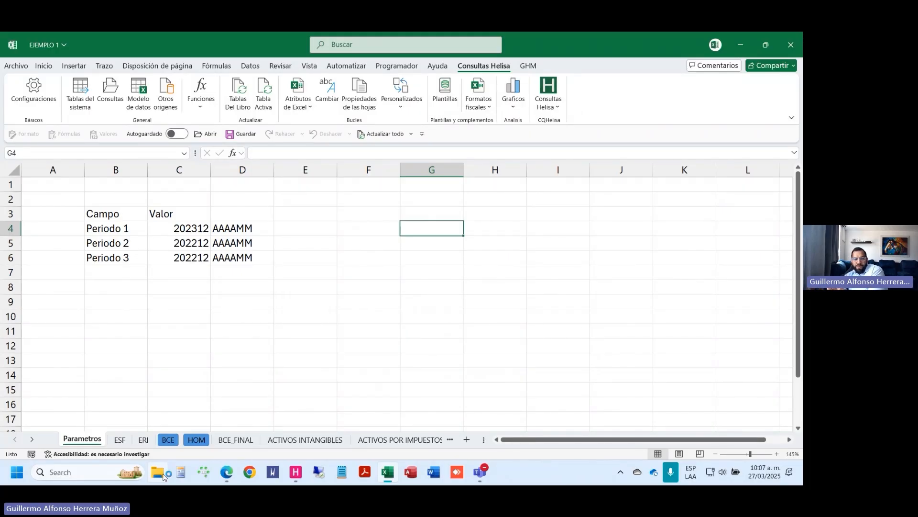
Step: Review the main paths in the Consultas Helisa configuration again, discard any changes, and switch to Helisa to view its companies
left_click(130, 274)
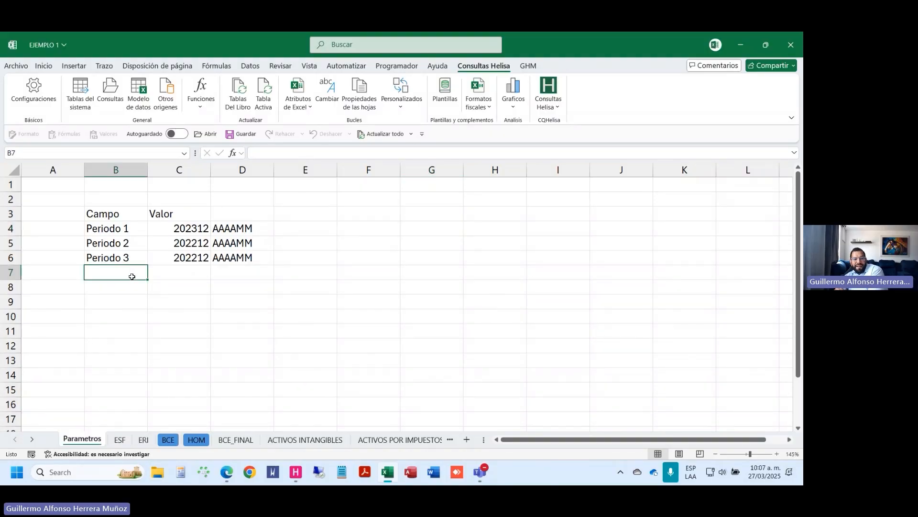
left_click(40, 99)
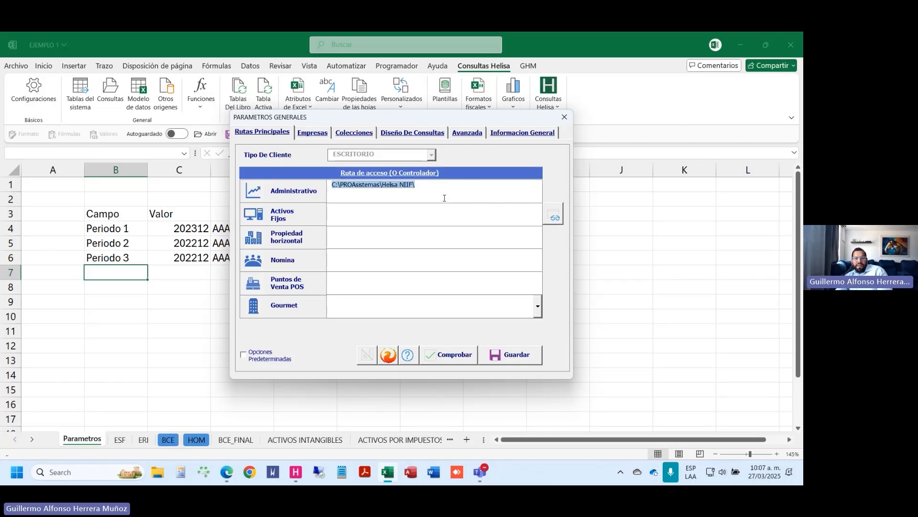
left_click(565, 117)
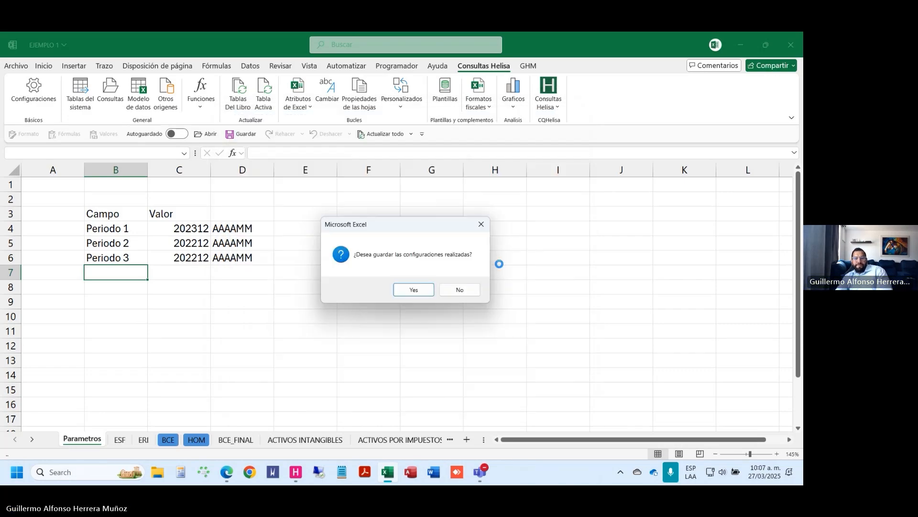
left_click(461, 289)
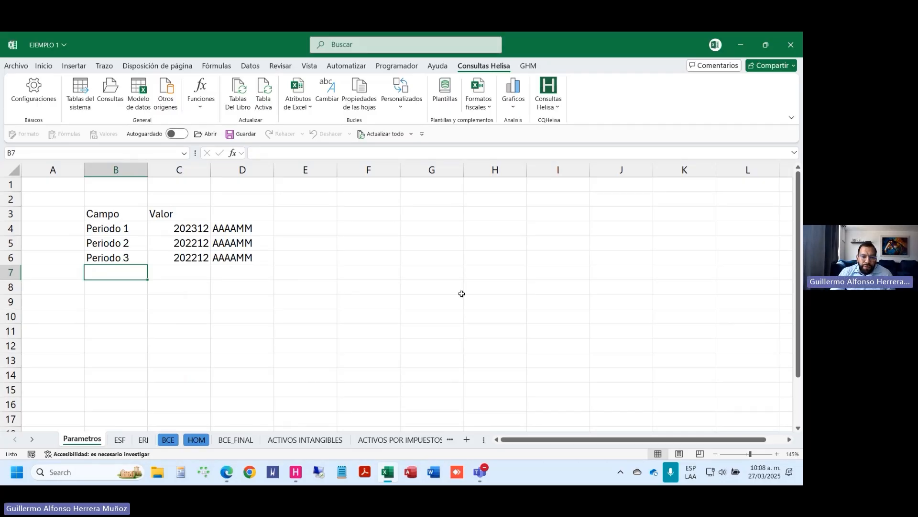
left_click(302, 474)
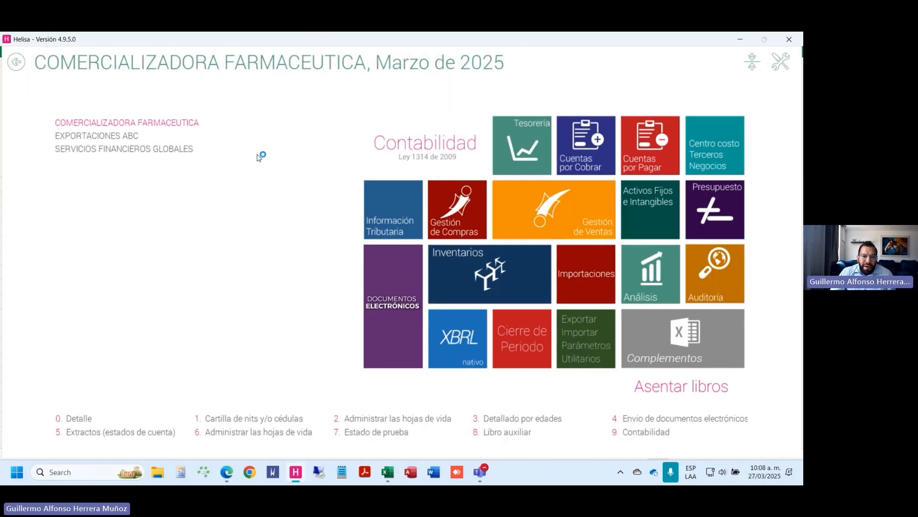
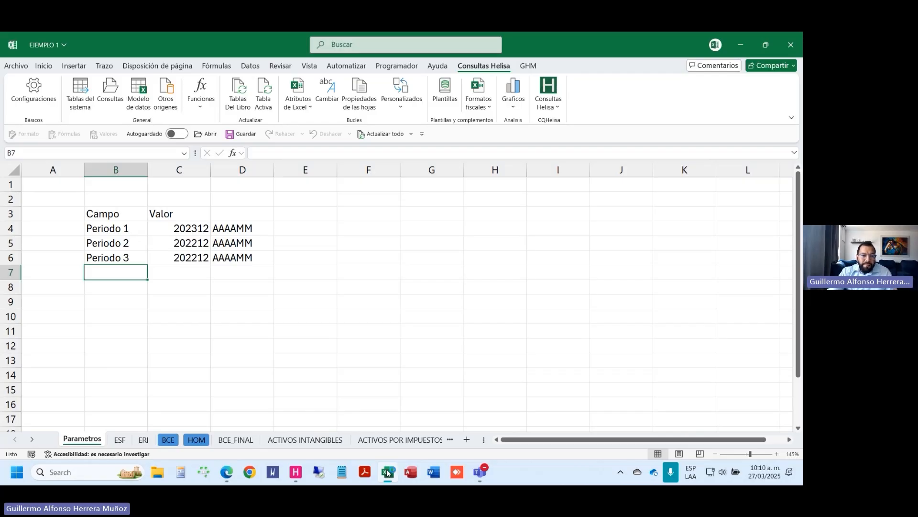
Step: Set Periodo 1 to 202412 and Periodo 2 to 202312 on the Parametros sheet, and save the workbook
left_click(201, 229)
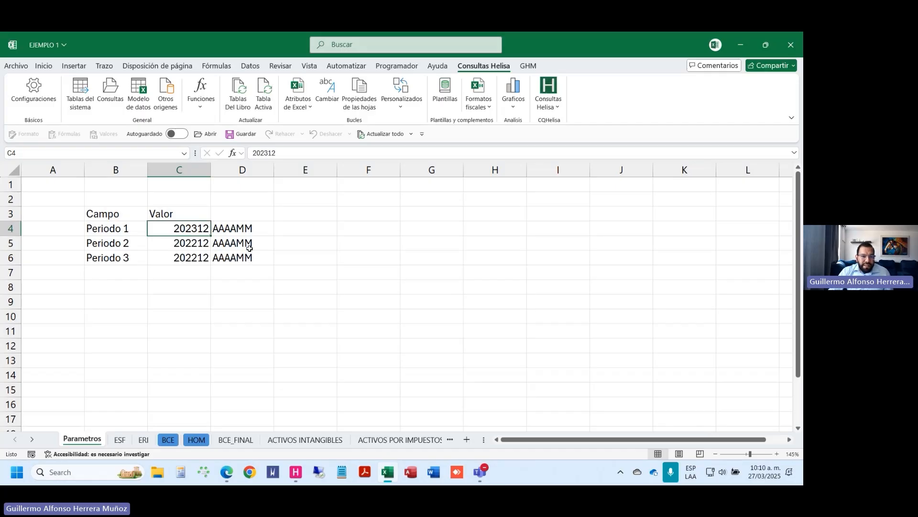
type("202412")
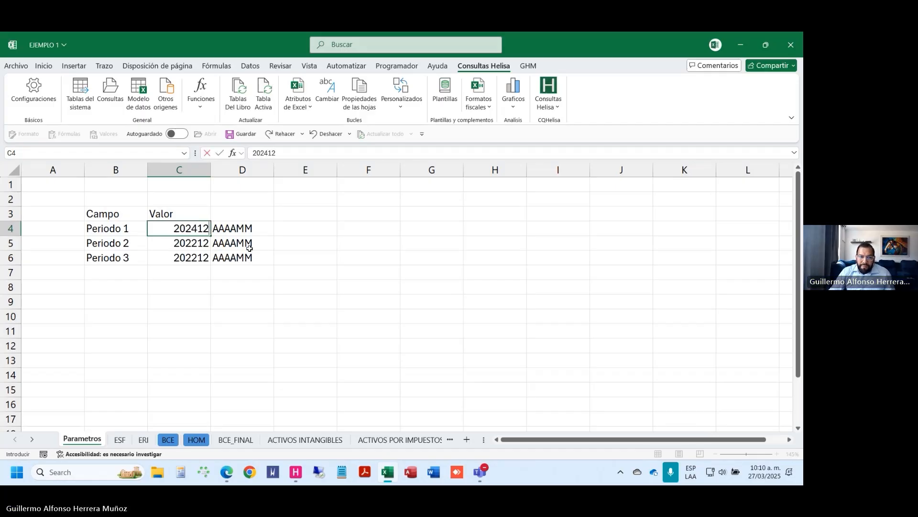
key("Return")
type("202312")
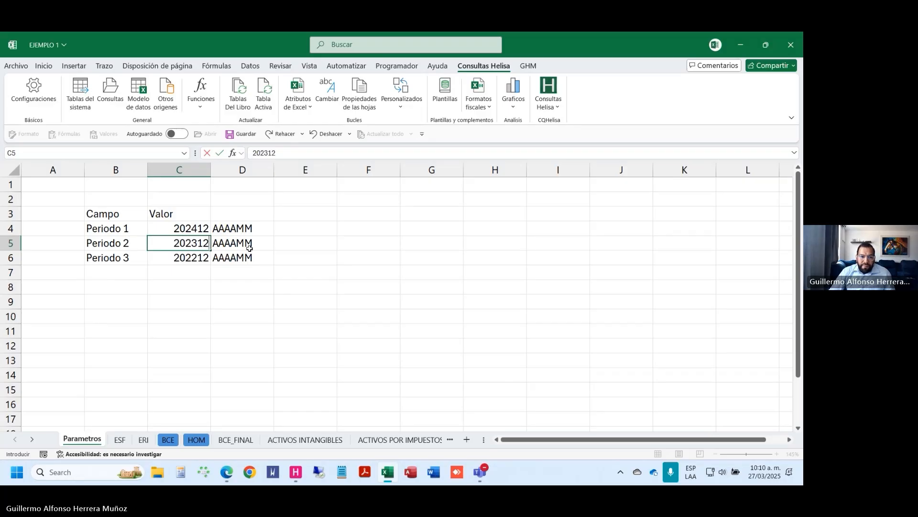
key("Return")
key("ctrl+s")
key("ctrl+g")
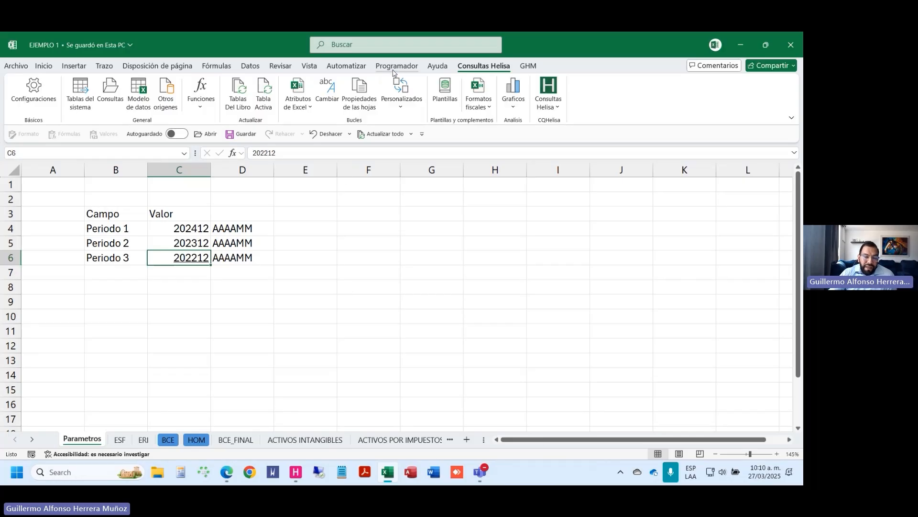
Step: Check the Cqhelisa (V 1.0.1.) entry among the available Excel add-ins using the developer tools
left_click(324, 260)
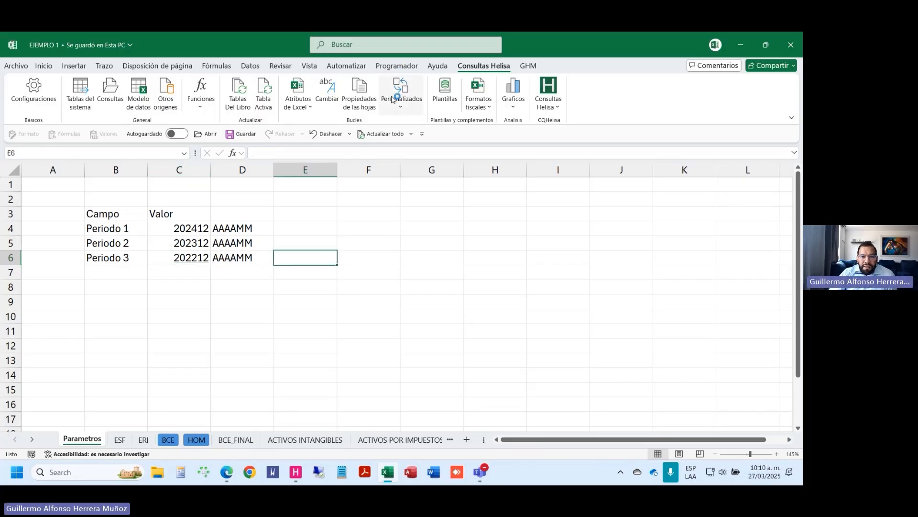
left_click(402, 66)
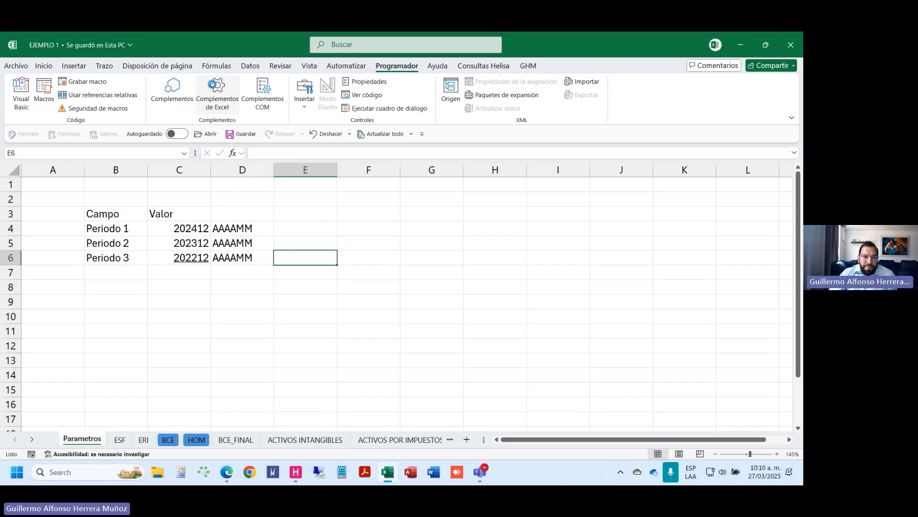
left_click(217, 91)
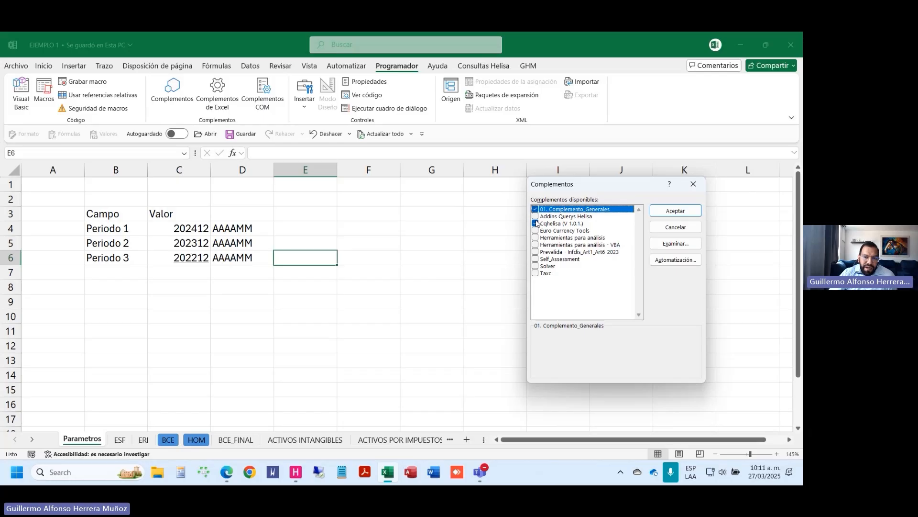
left_click(692, 188)
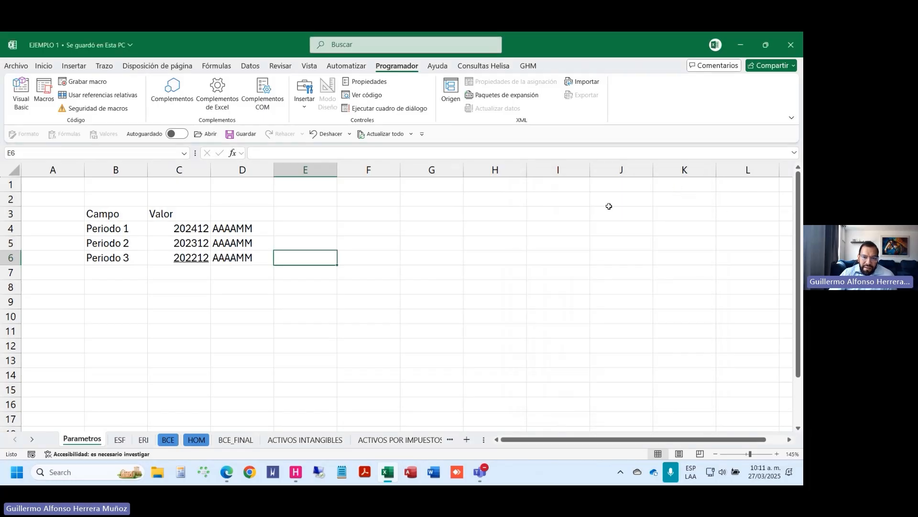
Step: Inspect the same list of available add-ins through the Excel options and close it without changes
left_click(16, 66)
left_click(35, 441)
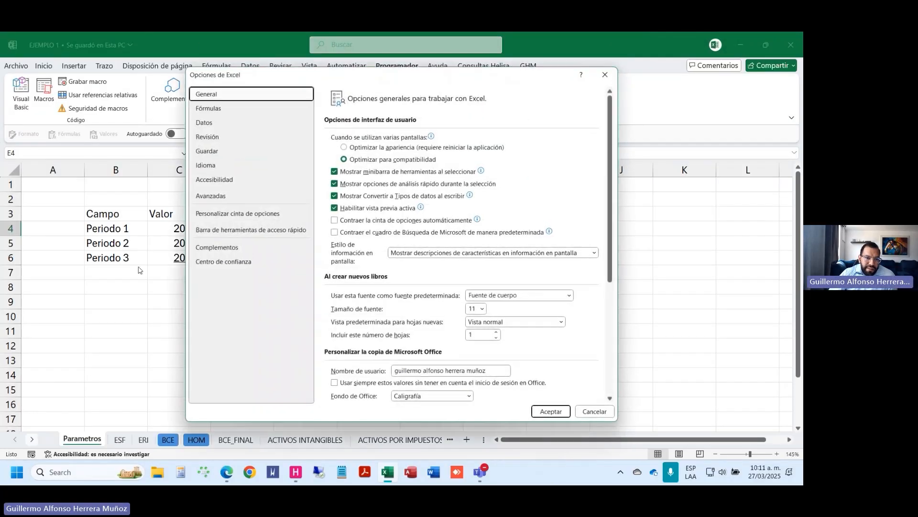
left_click(231, 254)
left_click(474, 391)
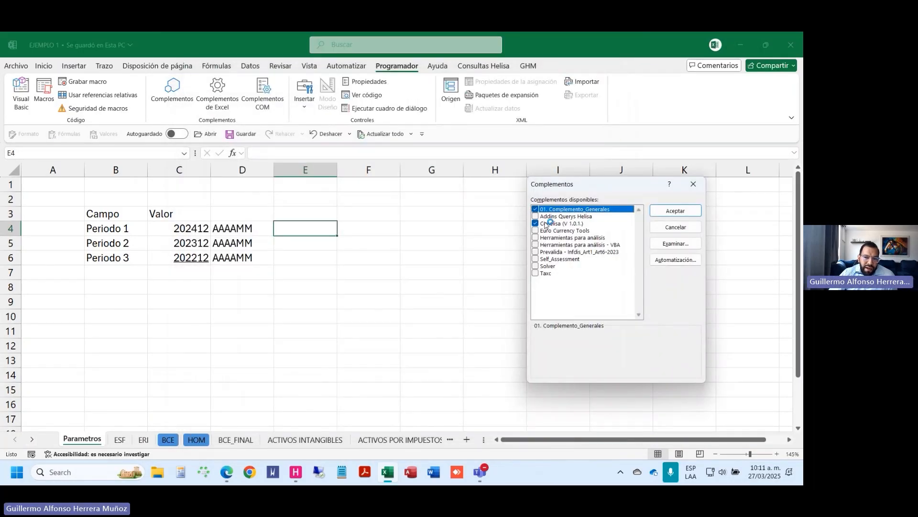
left_click_drag(572, 185, 332, 138)
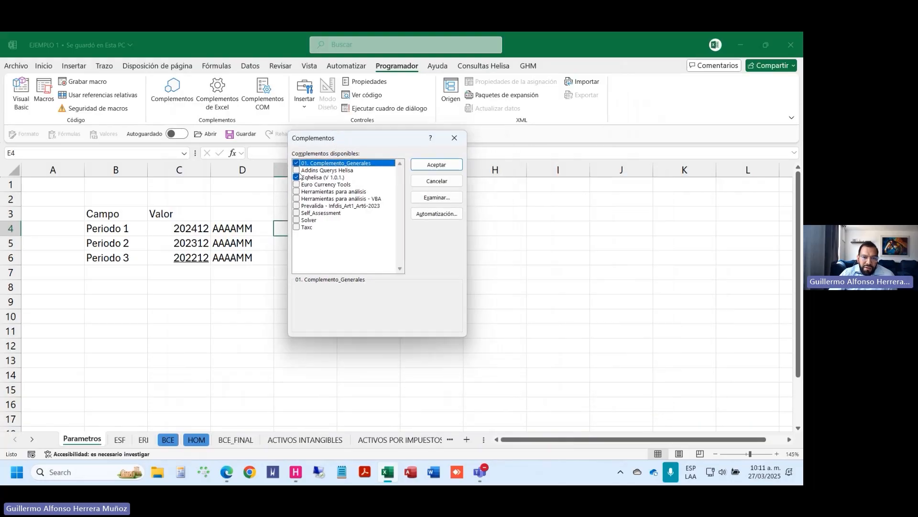
left_click(458, 141)
left_click(354, 240)
left_click(352, 202)
left_click(322, 203)
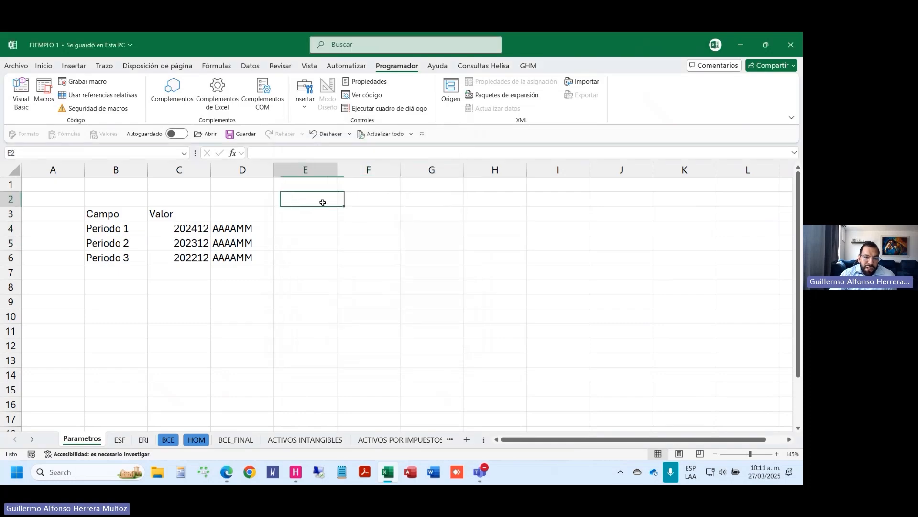
left_click_drag(323, 202, 331, 247)
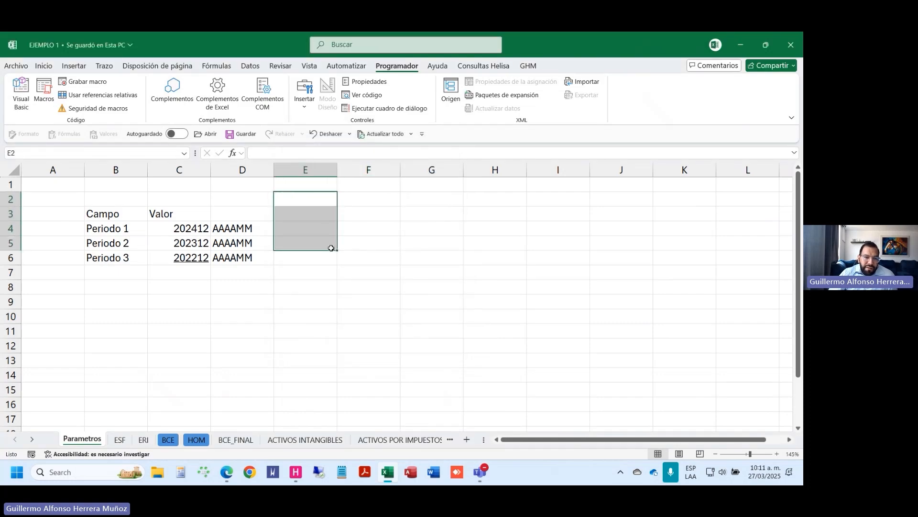
left_click_drag(317, 285, 397, 205)
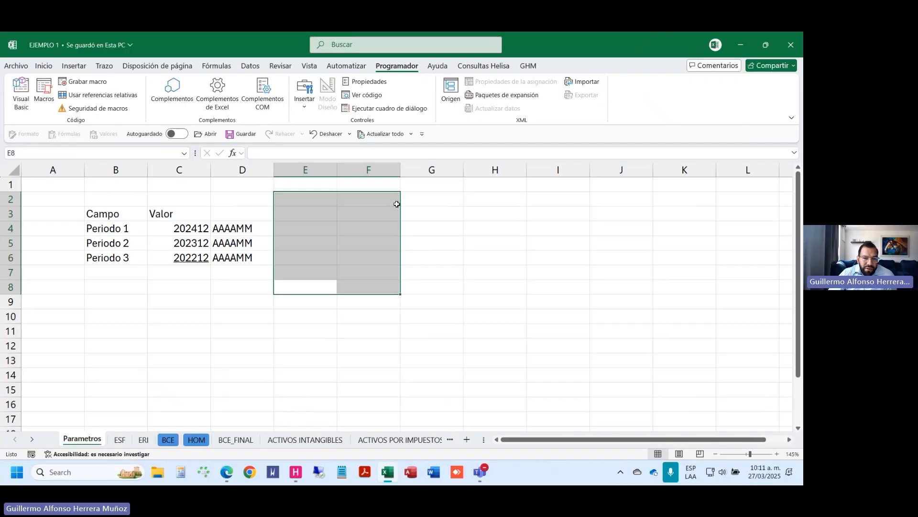
left_click(479, 67)
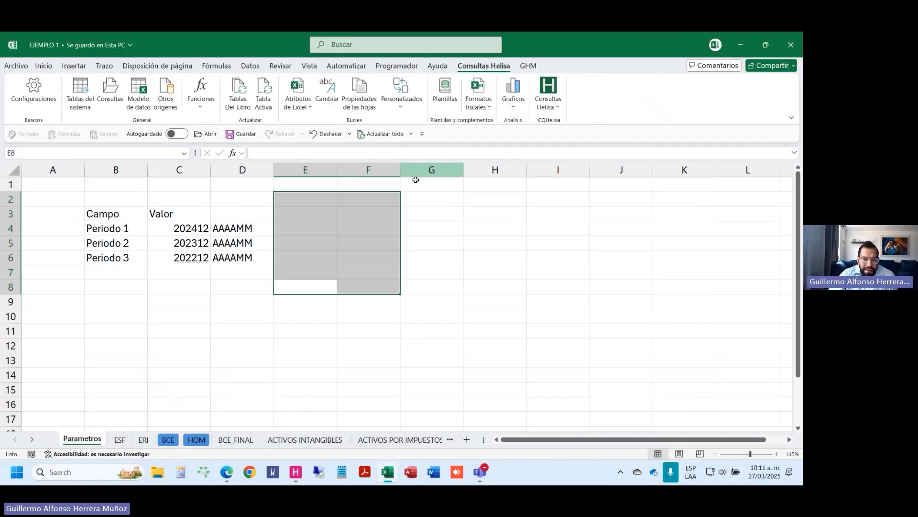
left_click(298, 222)
left_click_drag(301, 209, 373, 271)
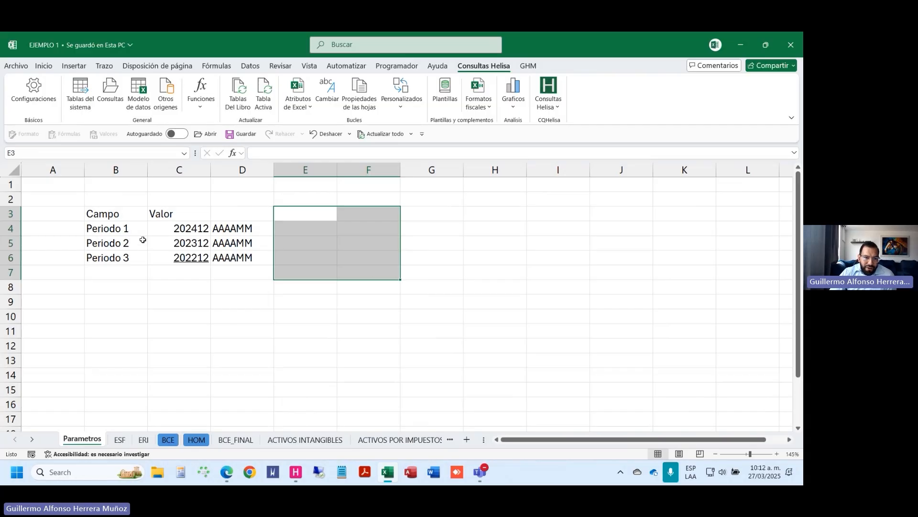
left_click_drag(81, 188, 474, 317)
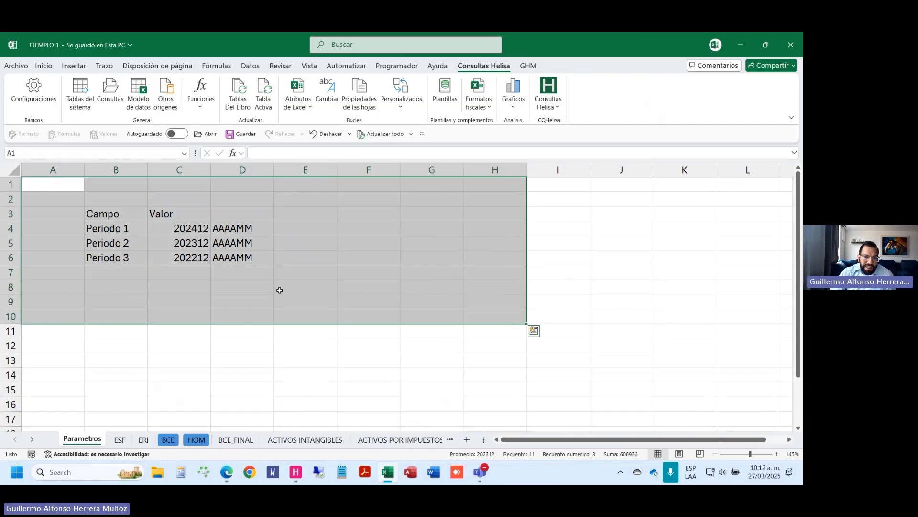
left_click(234, 271)
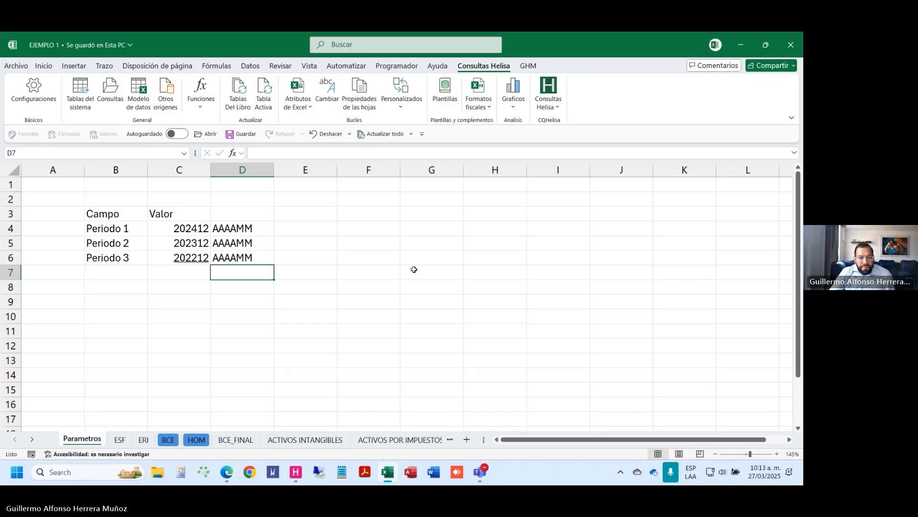
left_click(376, 231)
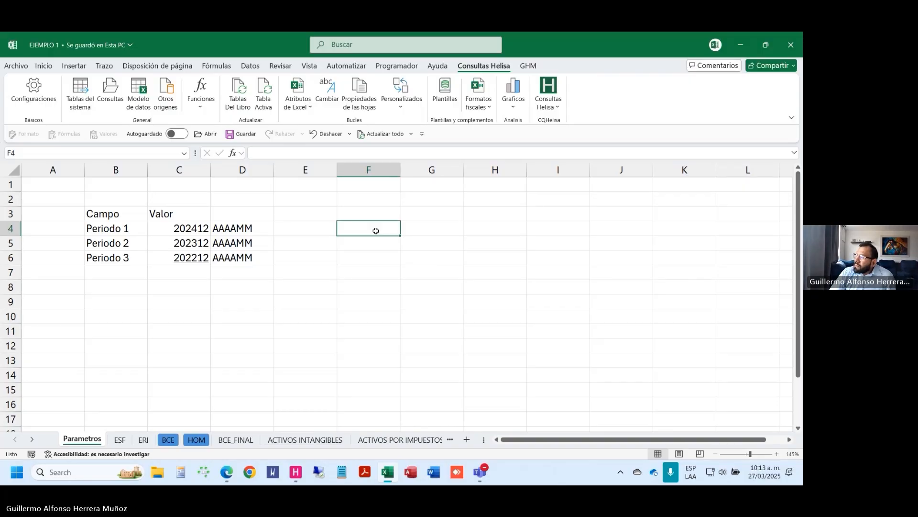
Step: Close the EJEMPLO 1 workbook, saving its changes to the Desktop
left_click_drag(326, 327, 331, 317)
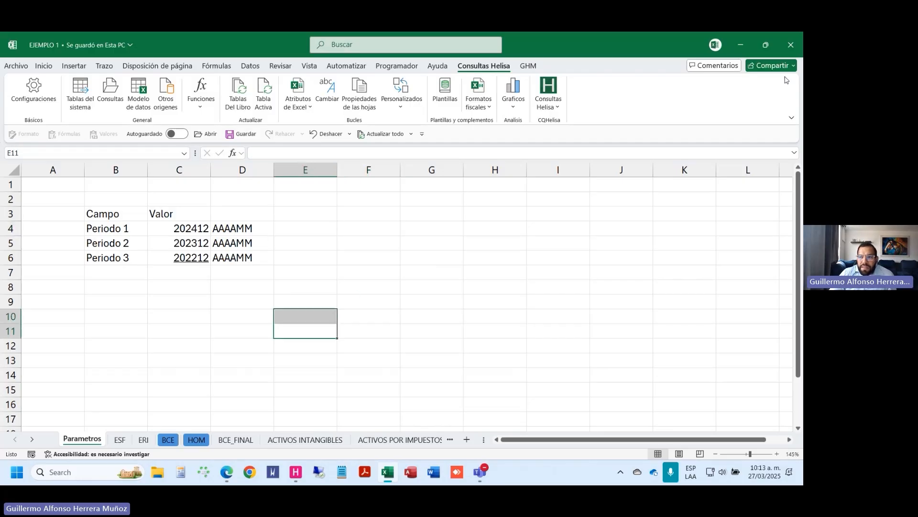
left_click(791, 45)
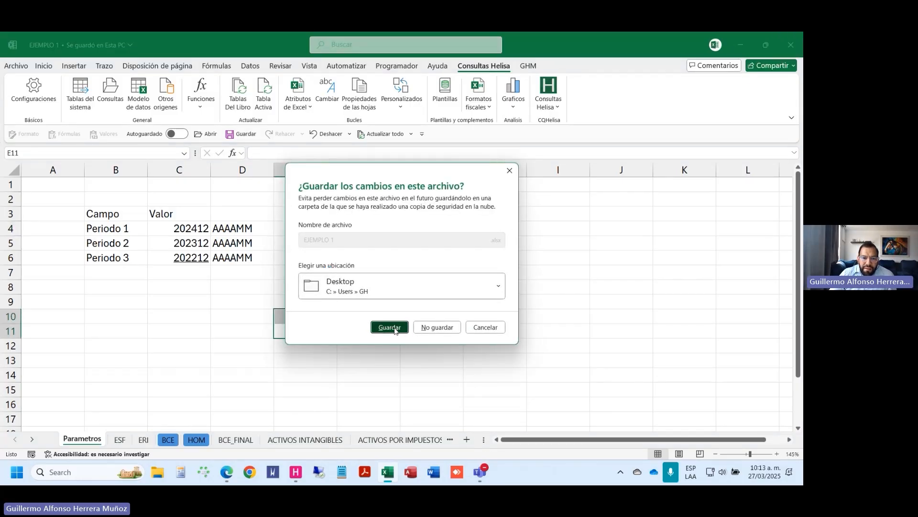
left_click(394, 328)
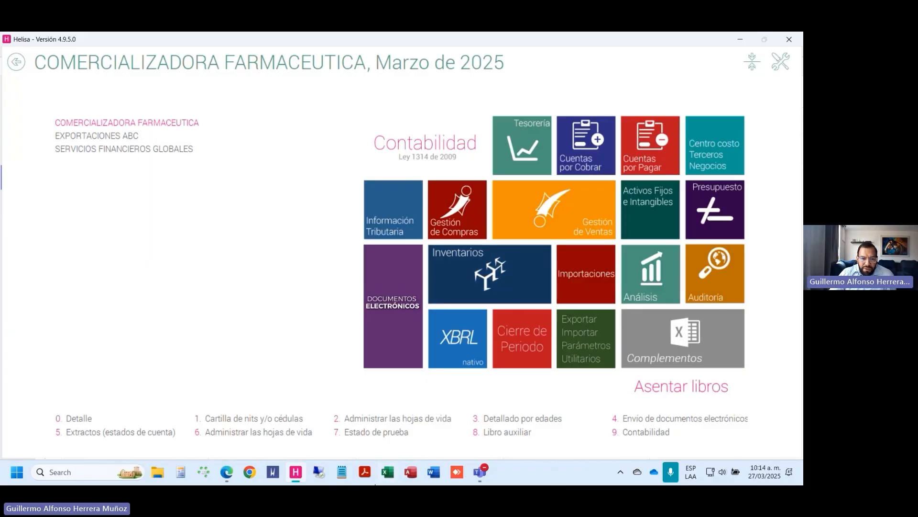
Step: Start Excel again with a blank workbook and check the Consultas Helisa commands
left_click(389, 474)
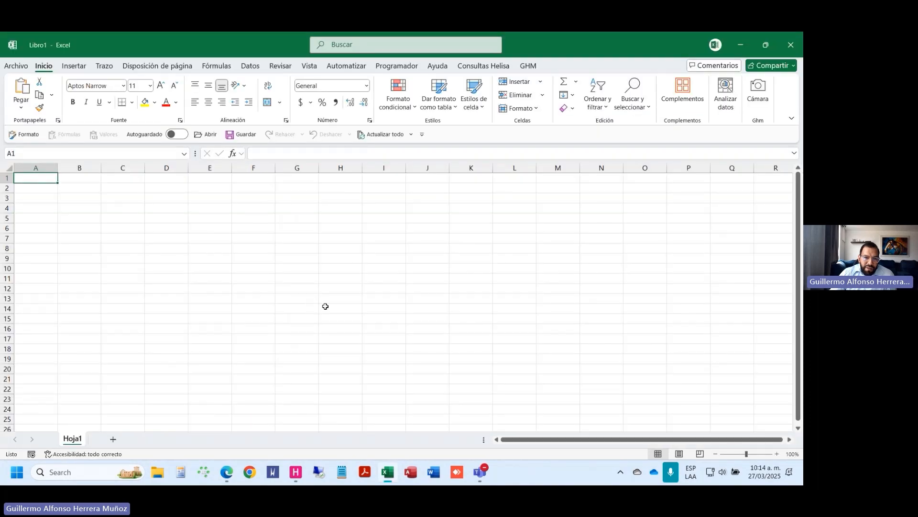
left_click(254, 296)
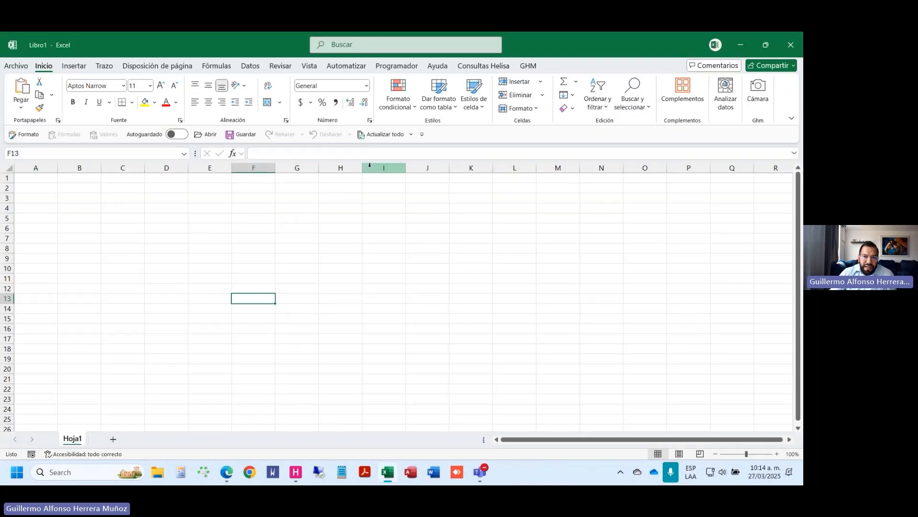
left_click(489, 66)
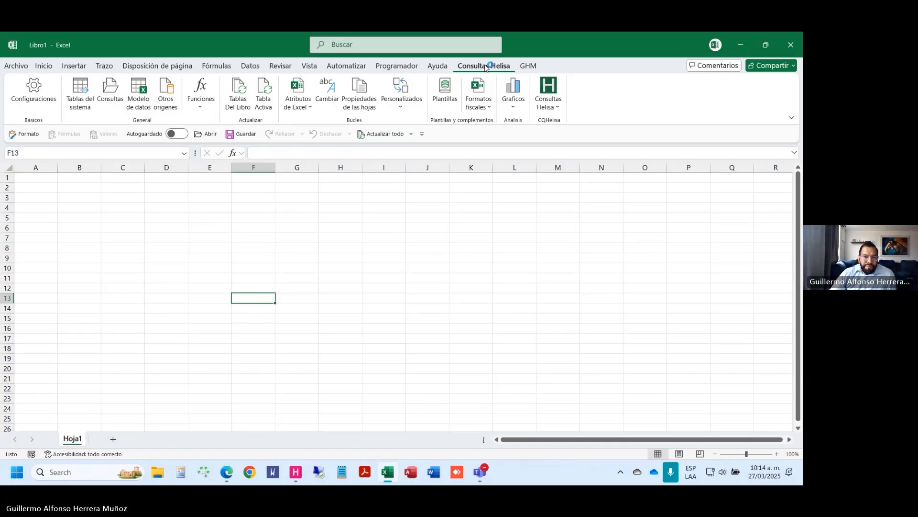
left_click(83, 196)
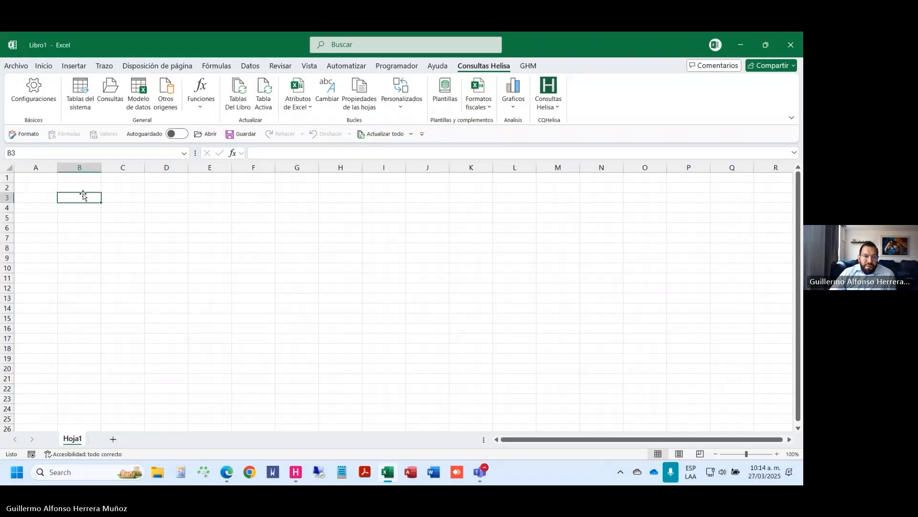
left_click(86, 187)
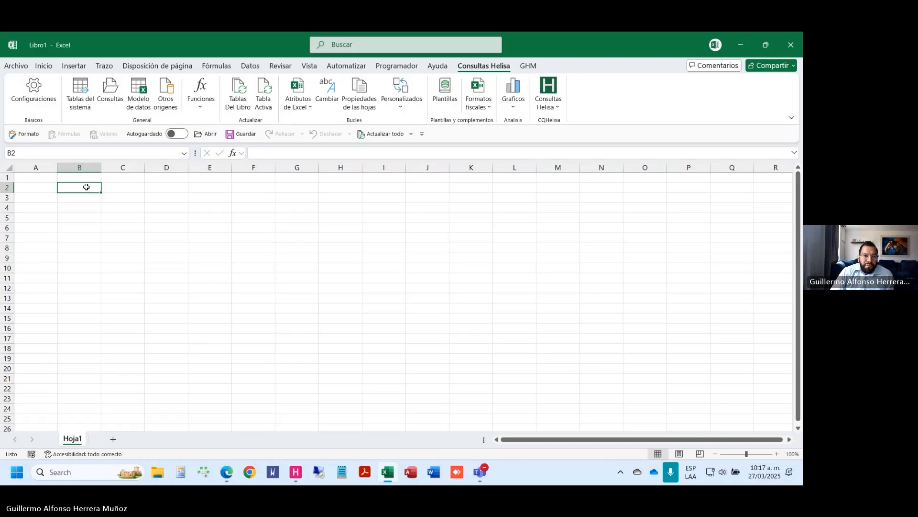
Step: Duplicate the EJEMPLO 1 workbook on the desktop and rename the copy as EJEMPLO 2
key("super+d")
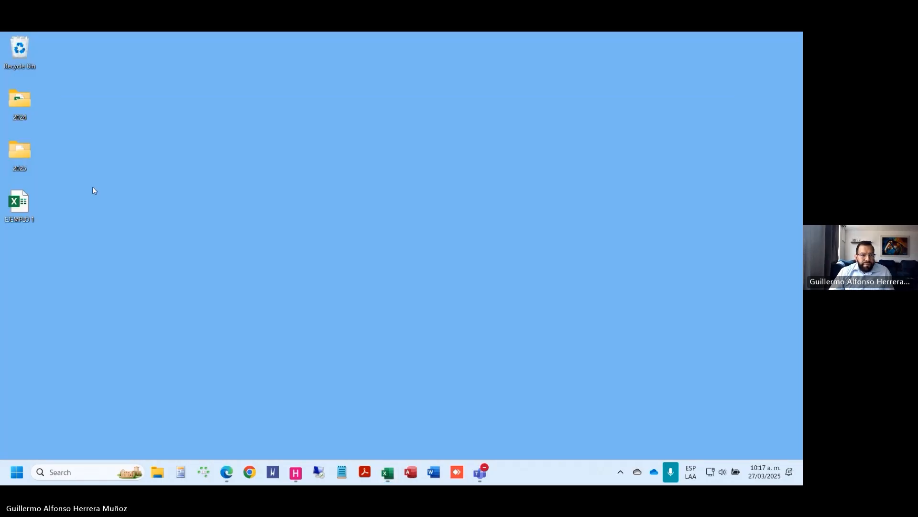
left_click(21, 211)
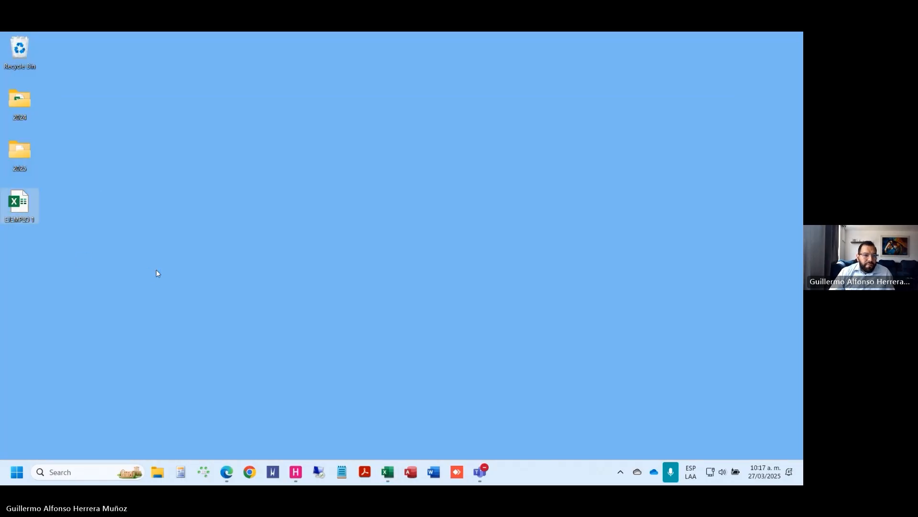
key("ctrl+c")
key("ctrl+v")
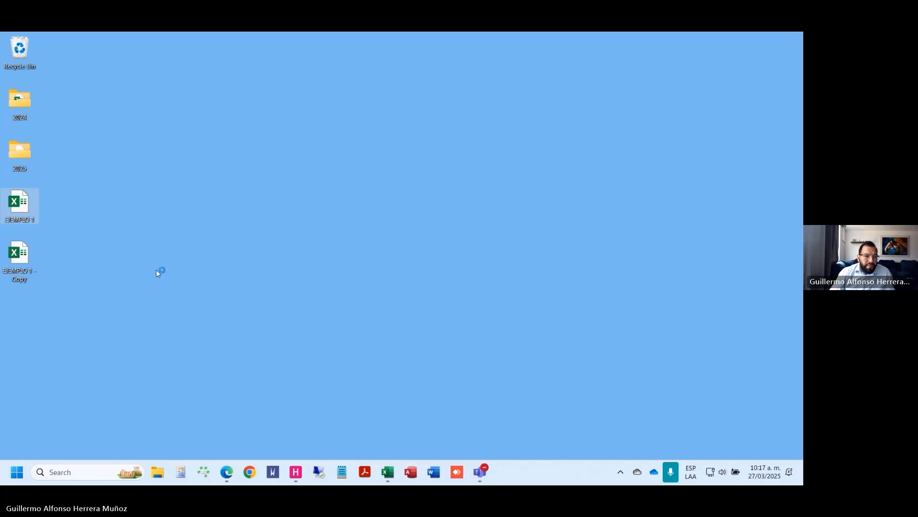
key("F2")
key("End")
key("shift+Left")
key("shift+Left")
key("shift+Left")
key("shift+Left")
key("shift+Left")
key("shift+Left")
key("shift+Left")
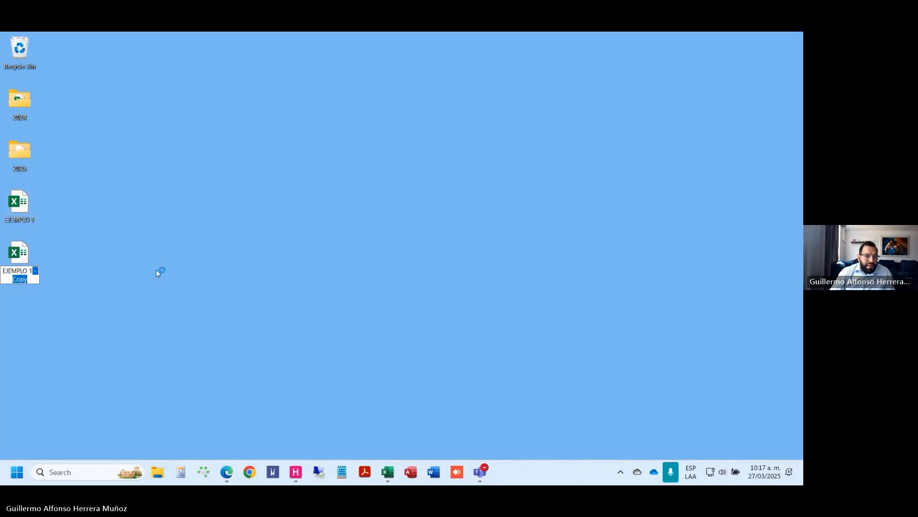
key("shift+Left")
type("2")
key("Return")
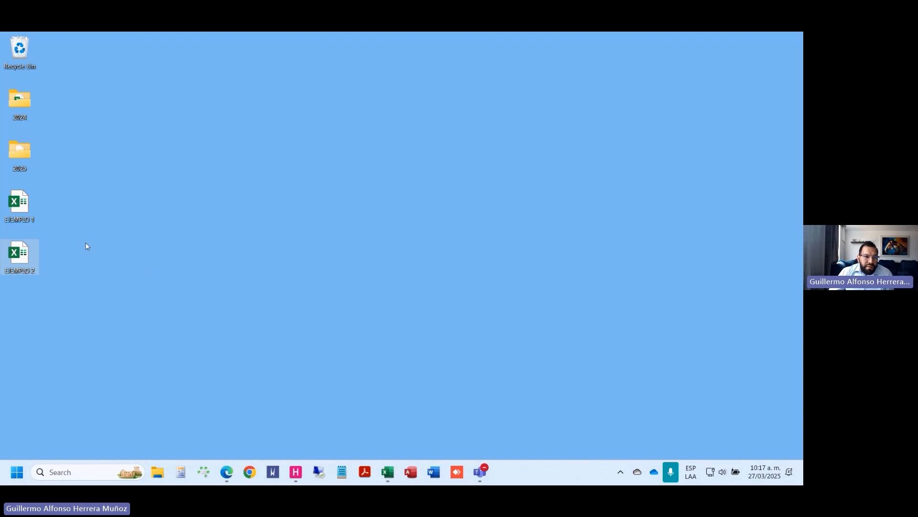
Step: Open EJEMPLO 2 and delete every sheet after BCE_FINAL, from ACTIVOS INTANGIBLES through Hoja6
right_click(23, 247)
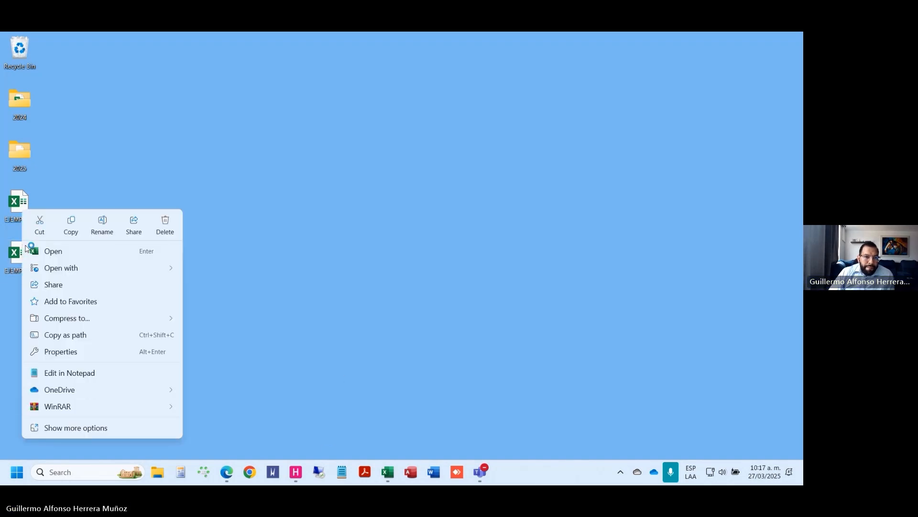
left_click(68, 252)
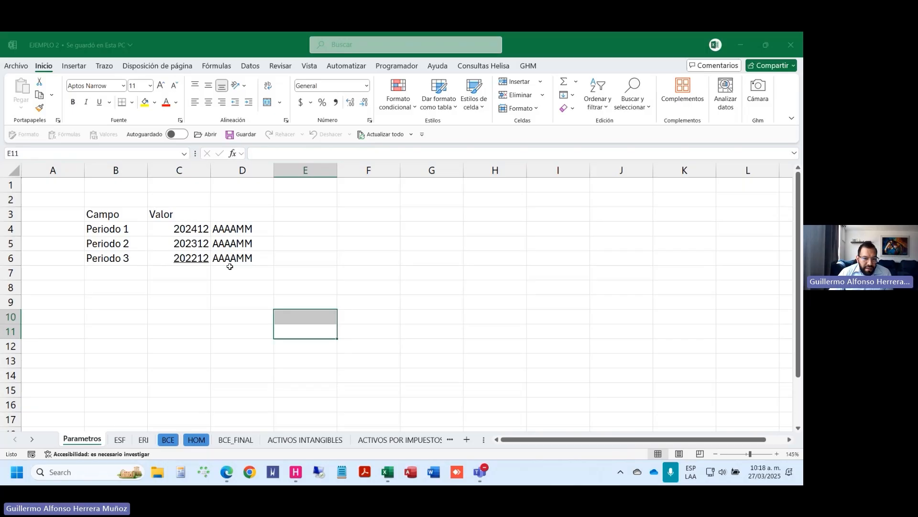
left_click(259, 419)
left_click(305, 439)
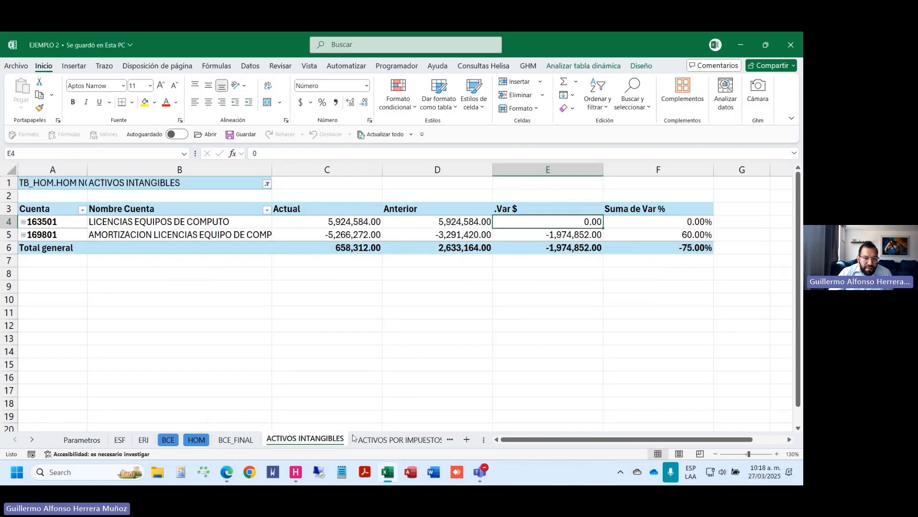
key("ctrl+shift+Page_Down")
key("ctrl+shift+Page_Down")
key("ctrl+shift+Page_Down")
key("ctrl+shift+Page_Down")
key("ctrl+shift+Page_Down")
key("ctrl+shift+Page_Down")
key("ctrl+shift+Page_Down")
key("ctrl+shift+Page_Down")
key("ctrl+shift+Page_Down")
key("ctrl+shift+Page_Down")
key("ctrl+shift+Page_Down")
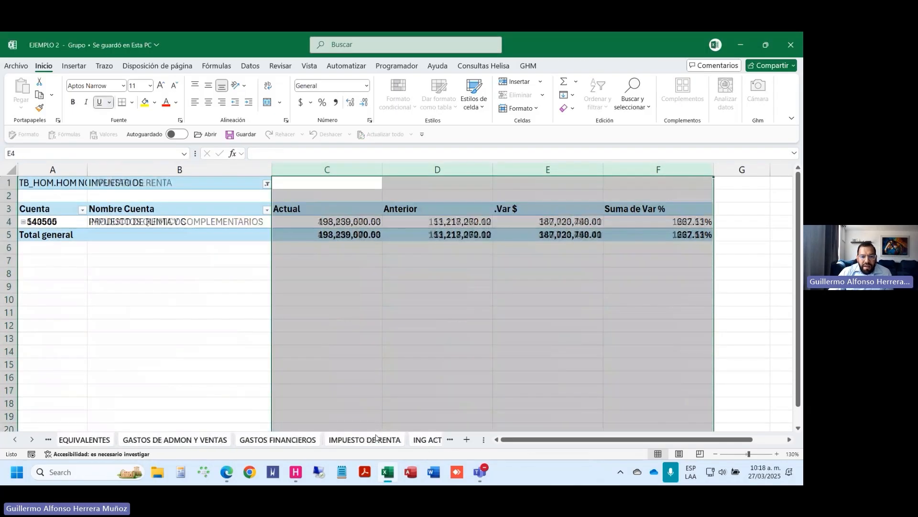
key("ctrl+shift+Page_Down")
key("ctrl+shift+Page_Down")
key("ctrl+shift+Page_Down")
key("ctrl+shift+Page_Down")
right_click(379, 436)
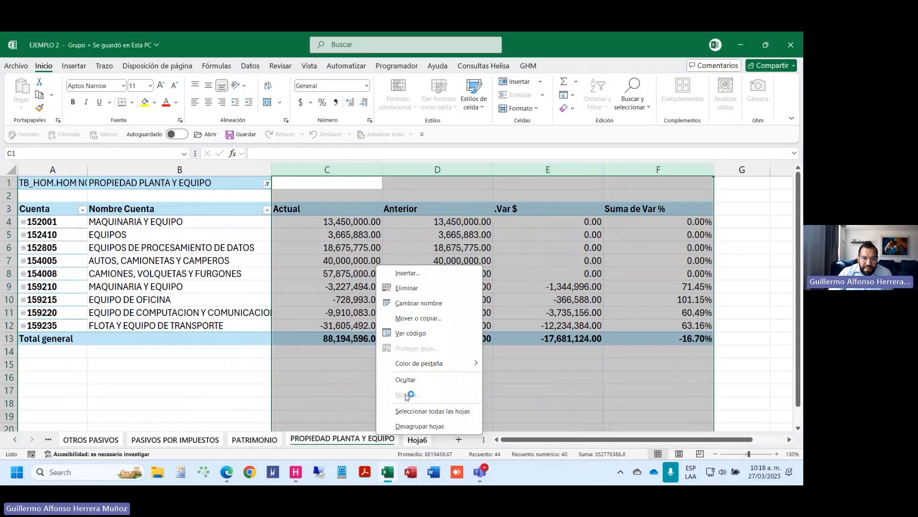
left_click(407, 287)
left_click(383, 280)
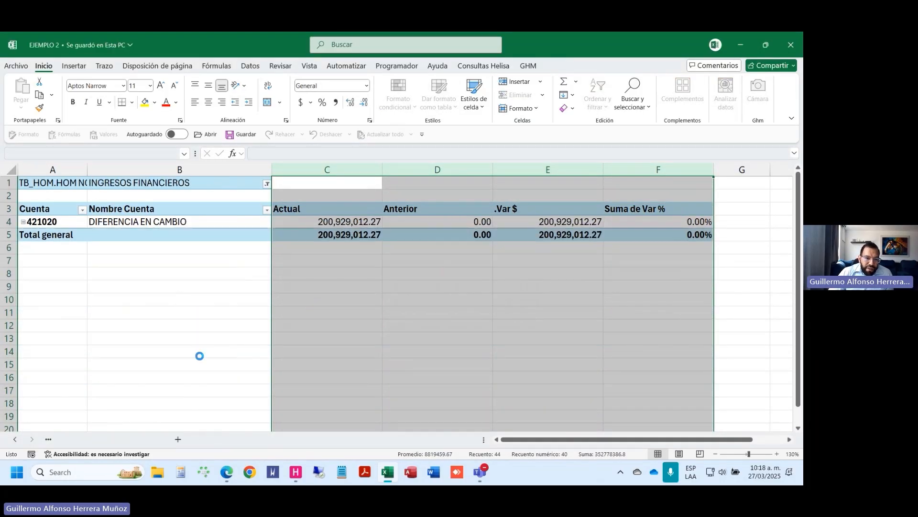
Step: Review the remaining sheets of EJEMPLO 2, comparing Parametros, ESF and ERI with the BCE balance table
key("ctrl+Page_Up")
key("ctrl+Page_Up")
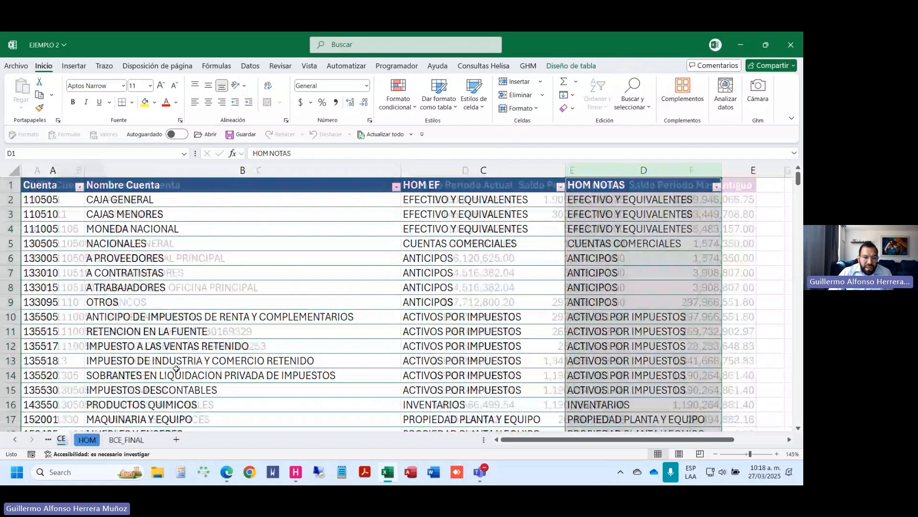
key("ctrl+Page_Up")
key("ctrl+Page_Up")
key("ctrl+Page_Up")
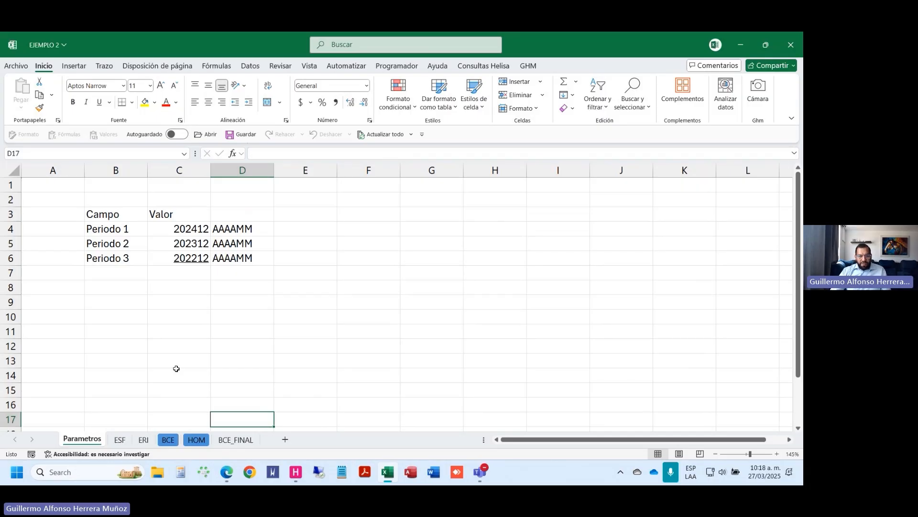
key("ctrl+Page_Down")
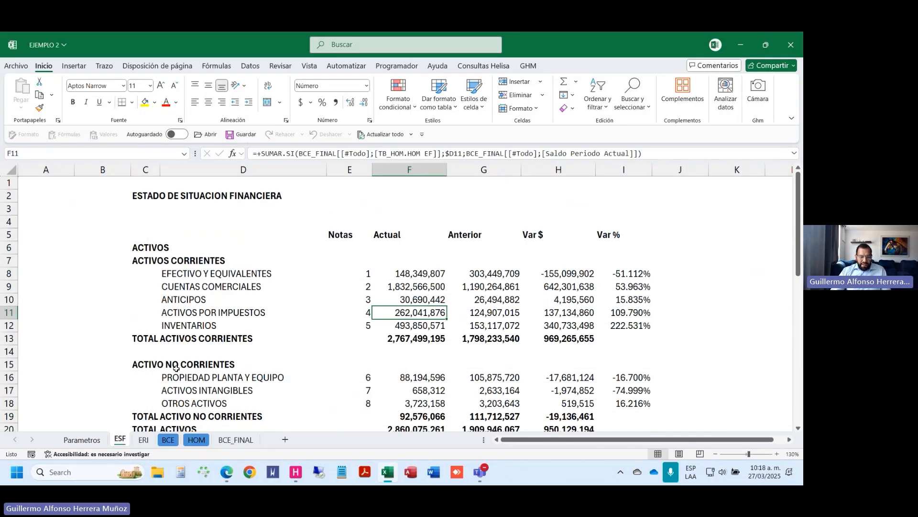
key("ctrl+Page_Down")
key("ctrl+Page_Up")
key("ctrl+Page_Up")
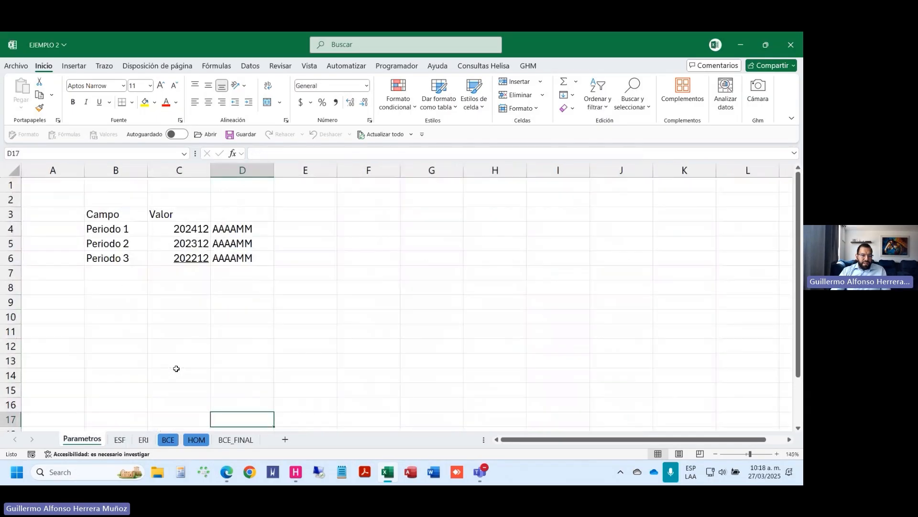
key("ctrl+Page_Down")
key("ctrl+Page_Down")
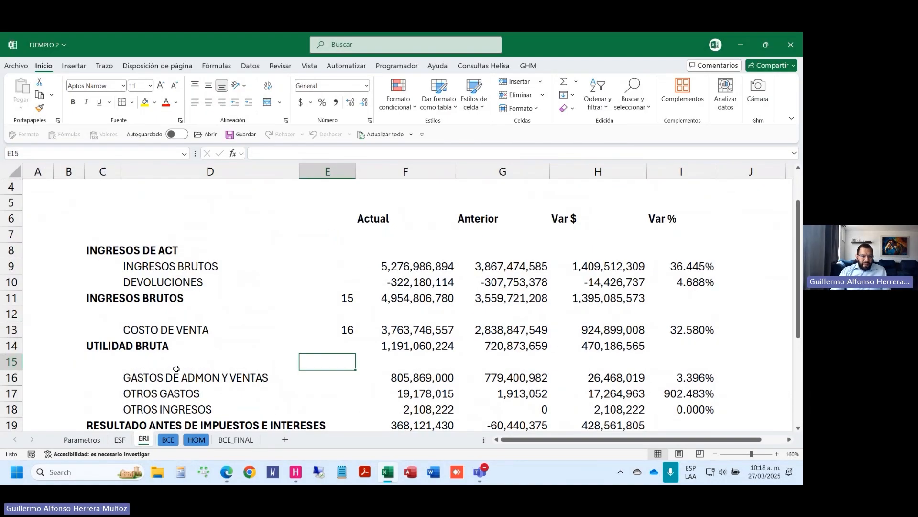
key("ctrl+Page_Up")
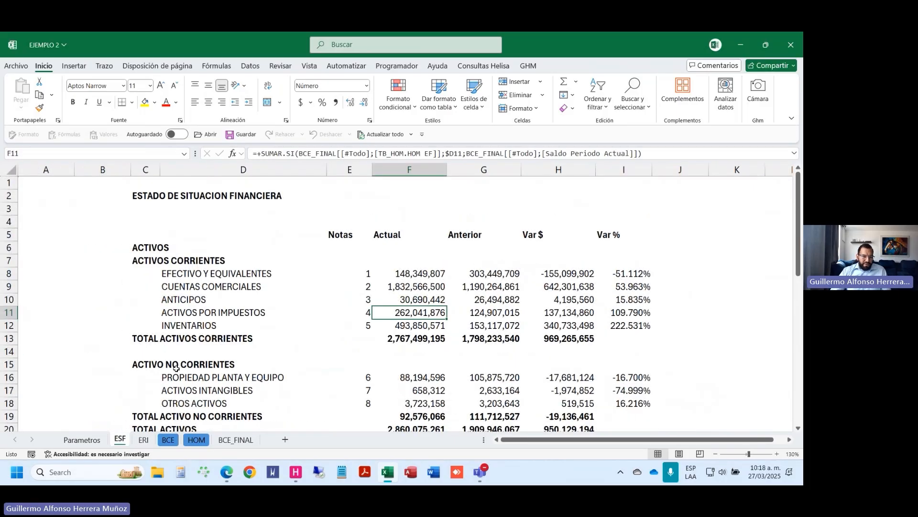
key("ctrl+Page_Down")
key("ctrl+Page_Up")
key("ctrl+Page_Up")
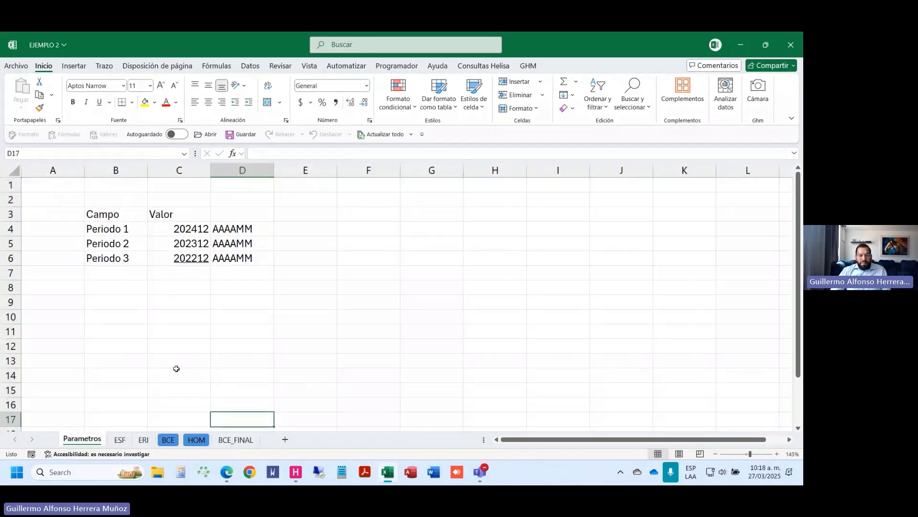
key("ctrl+Page_Down")
key("ctrl+Page_Down")
key("ctrl+Page_Down")
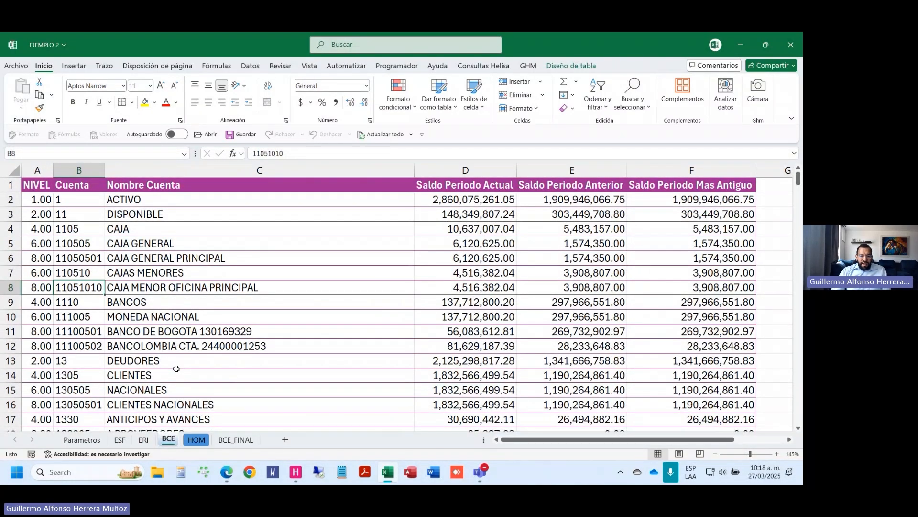
Step: Switch to Helisa, return to EJEMPLO 2 and examine the ESF, ERI, BCE, HOM and BCE_FINAL sheets
left_click(298, 473)
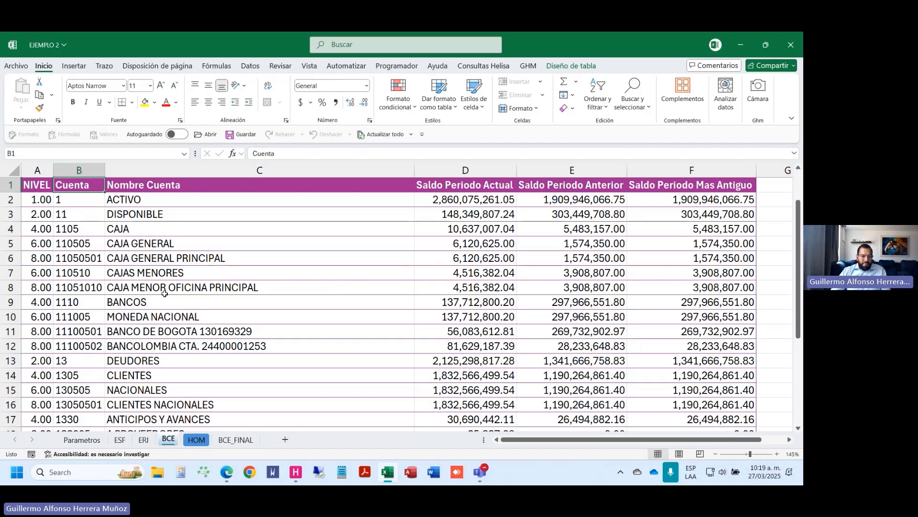
key("ctrl+Page_Up")
key("ctrl+Page_Up")
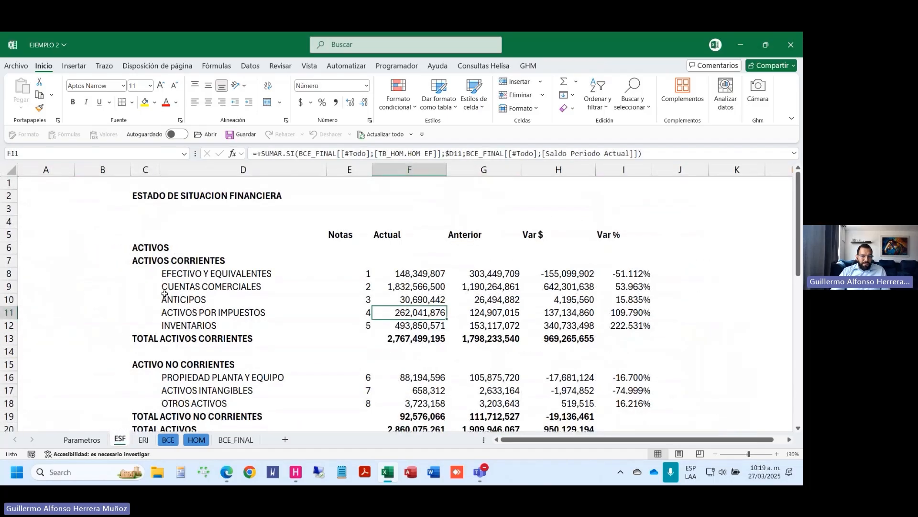
key("ctrl+Page_Down")
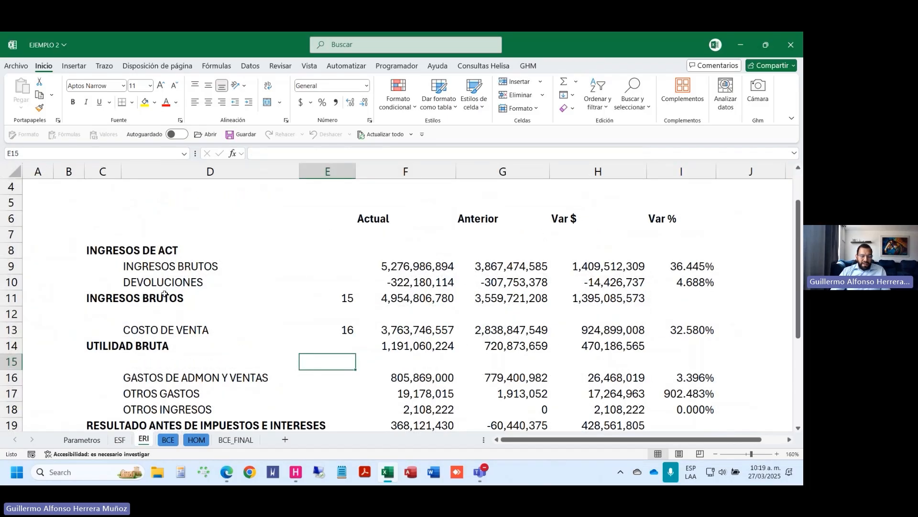
key("ctrl+Page_Down")
key("ctrl+Page_Down")
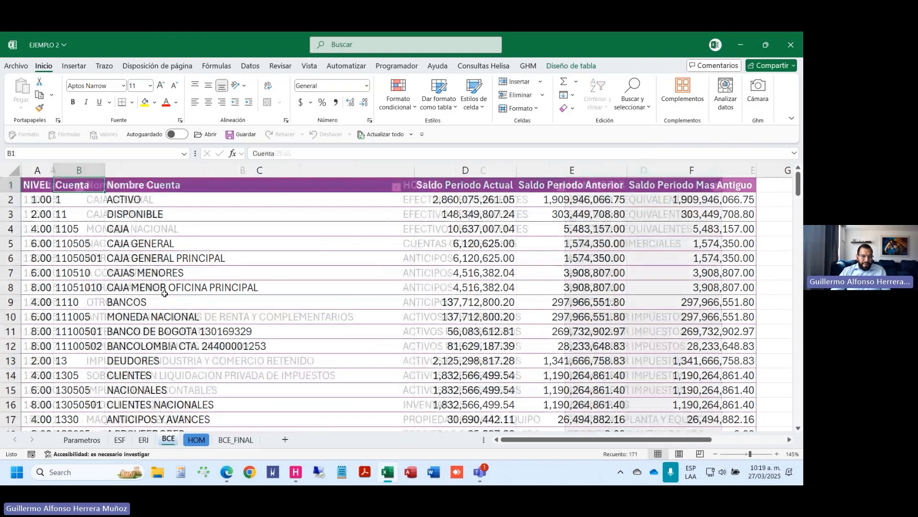
key("ctrl+Page_Down")
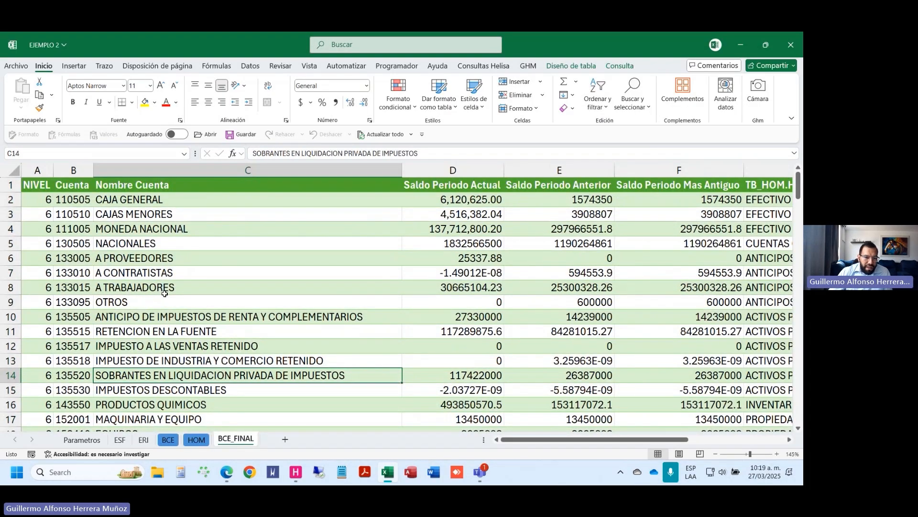
Step: Rename the BCE sheet as BCE 00
left_click(169, 442)
right_click(170, 445)
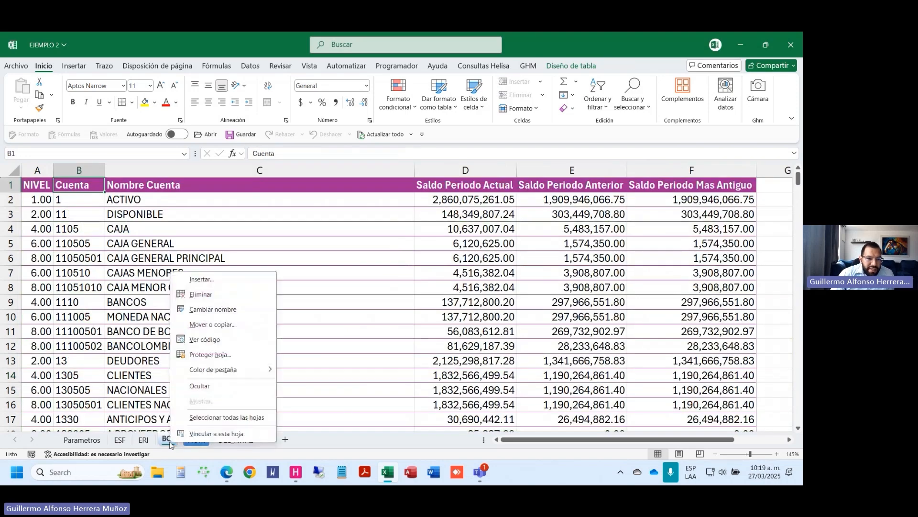
left_click(232, 311)
key("Escape")
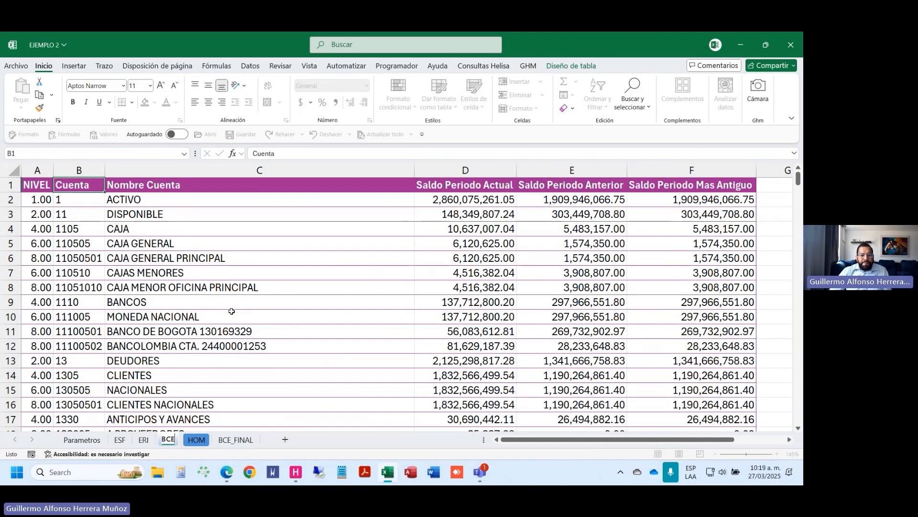
type("00")
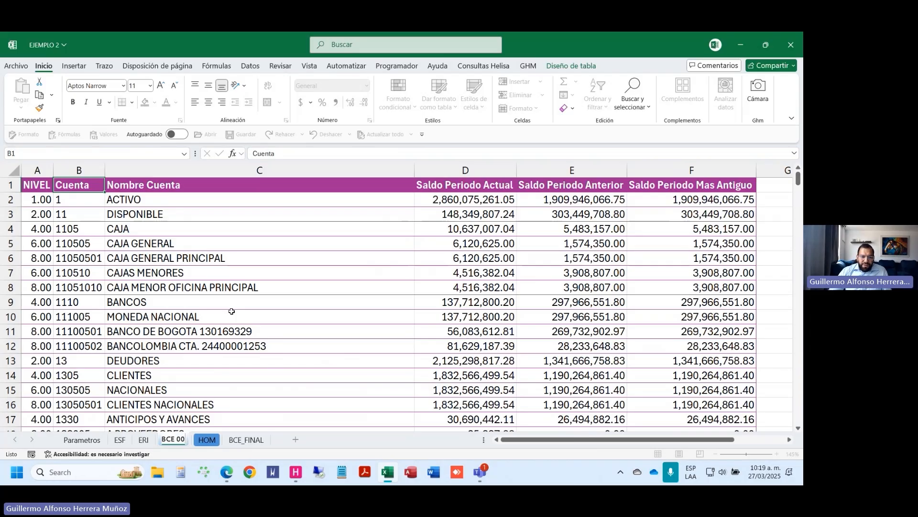
key("Return")
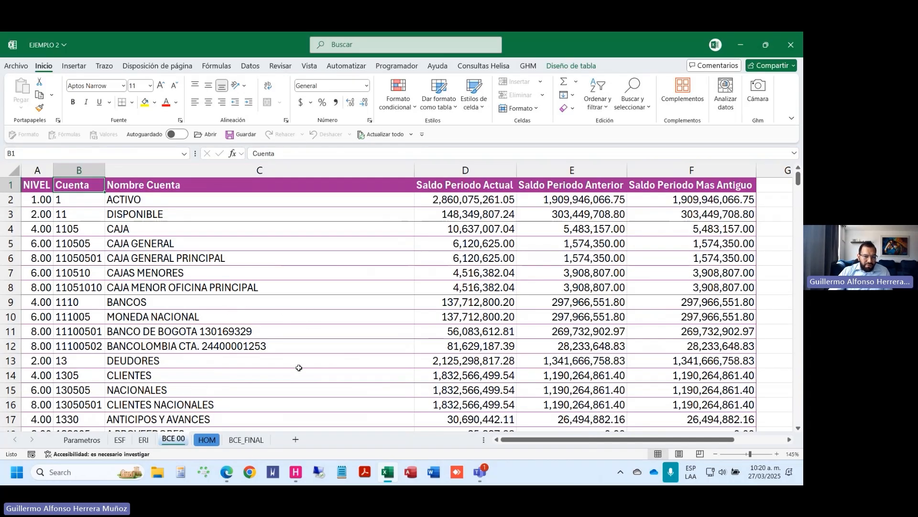
left_click(296, 471)
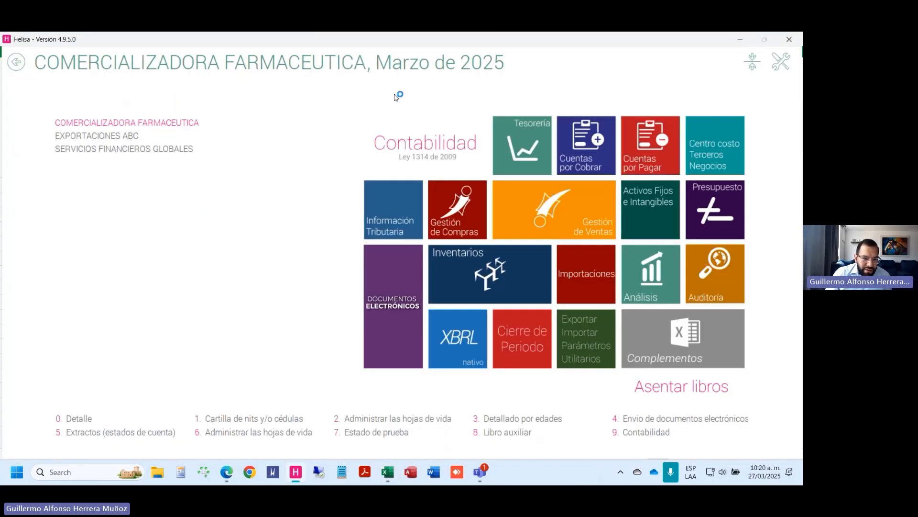
key("alt+Tab")
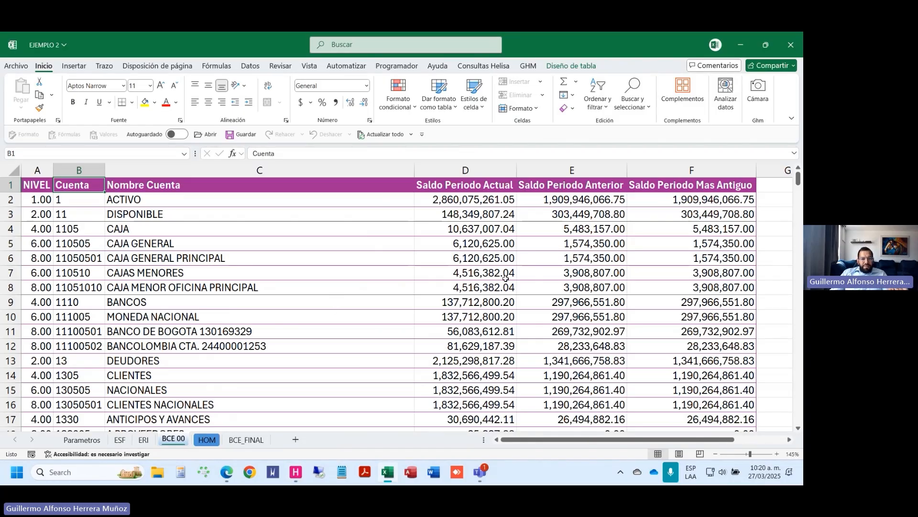
left_click_drag(706, 223, 35, 185)
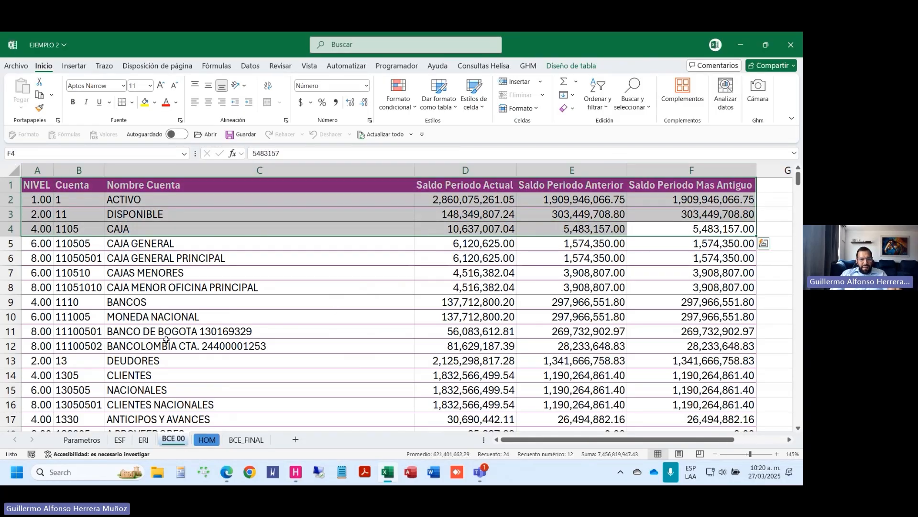
Step: Insert two blank sheets between BCE 00 and HOM, and rename the first one BCE 01
left_click(295, 439)
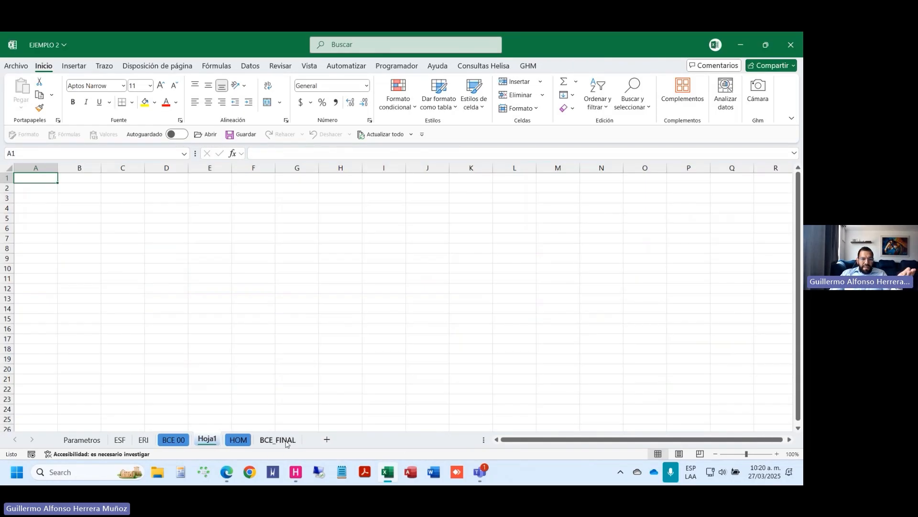
left_click(329, 440)
right_click(207, 439)
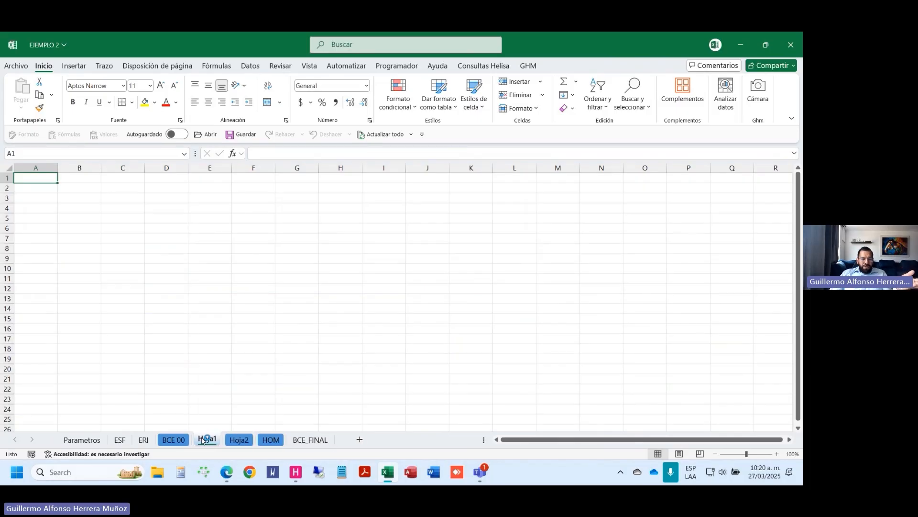
left_click(255, 305)
type("bce")
type("BCE 01")
key("Return")
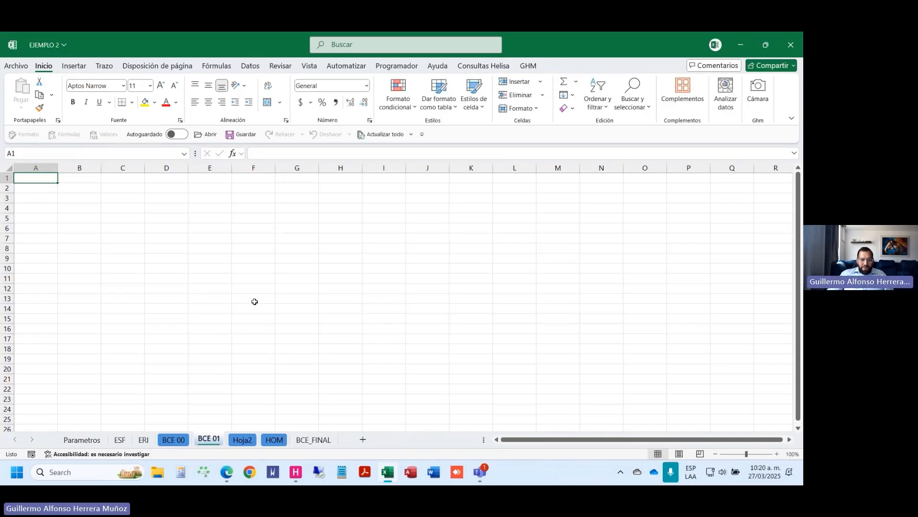
Step: Rename the second new blank sheet as BCE 02
right_click(243, 439)
left_click(315, 306)
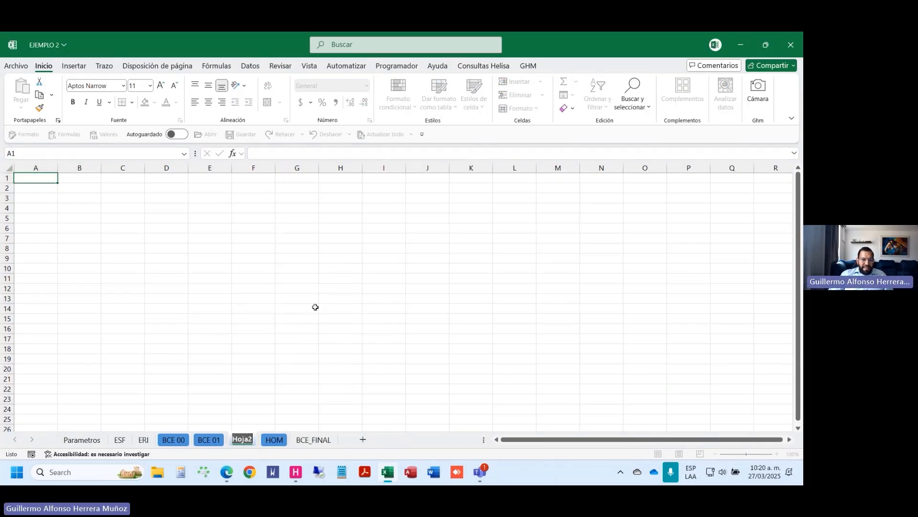
type("BCE")
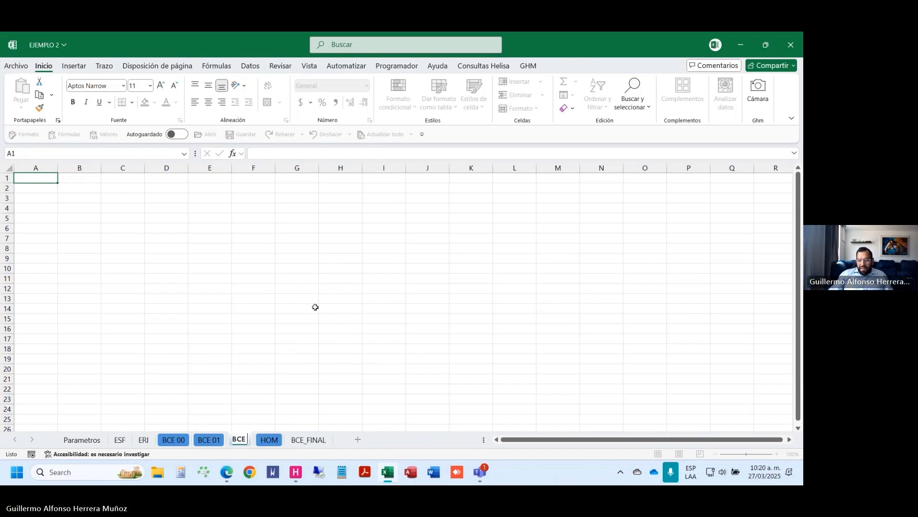
type(" 02")
key("Return")
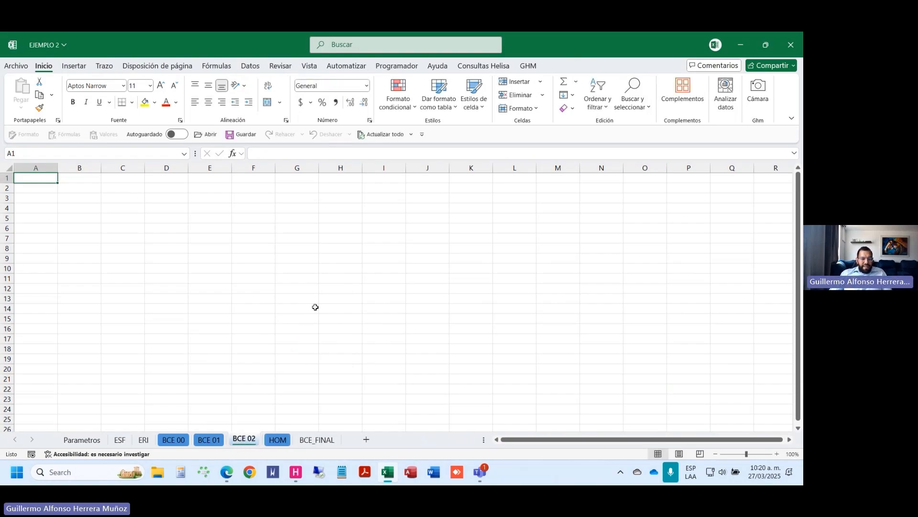
Step: Examine the full extent of the BCE 00 balance table and compare it with the blank BCE 01 and BCE 02 sheets
key("ctrl+Page_Up")
key("ctrl+Page_Up")
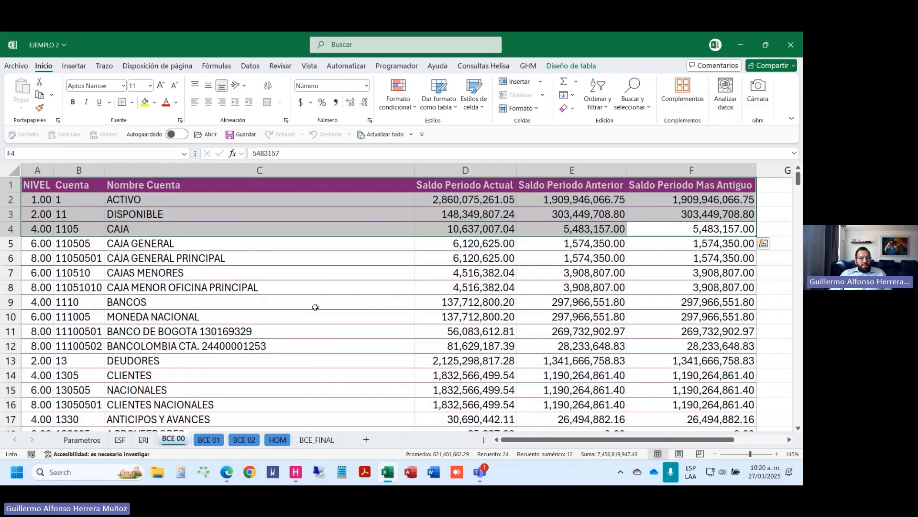
key("ctrl+Home")
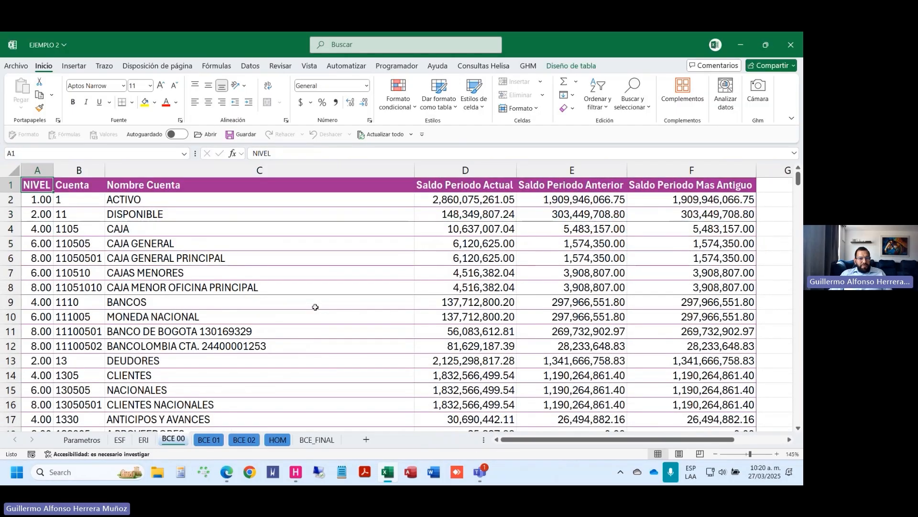
key("ctrl+shift+Right")
key("ctrl+shift+Down")
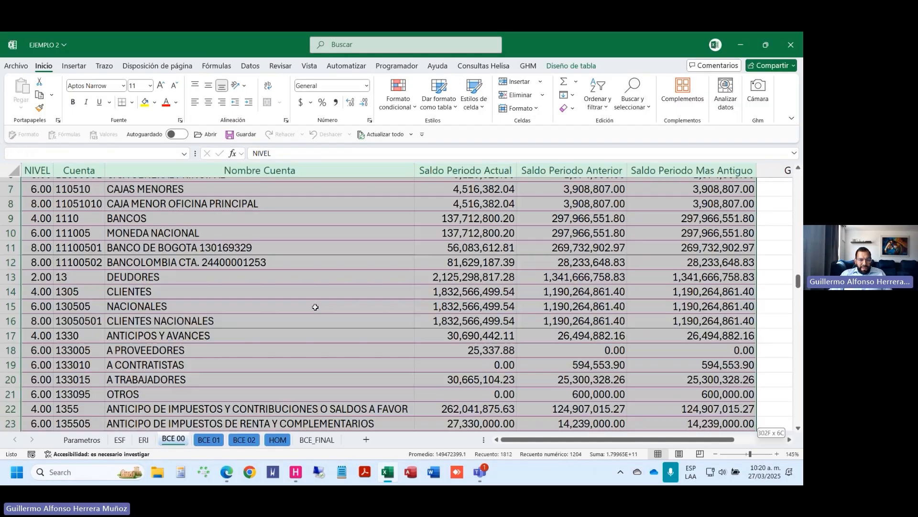
key("ctrl+Page_Down")
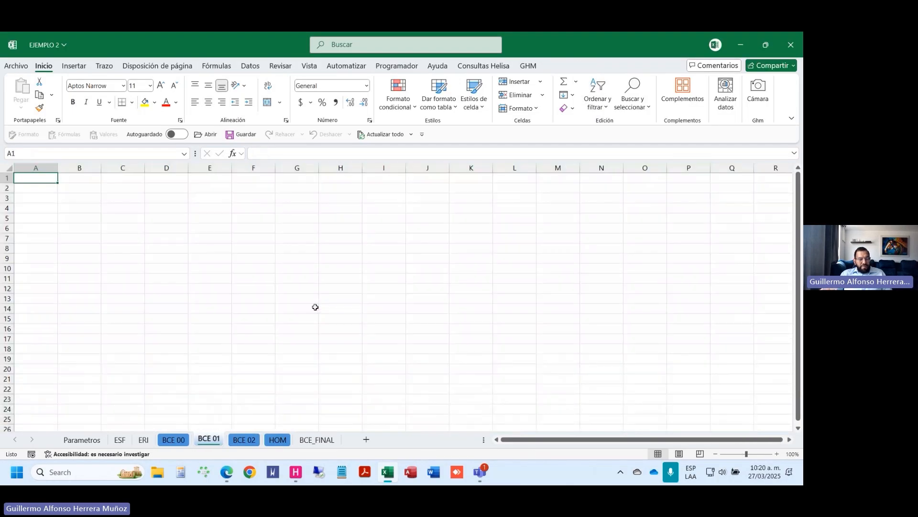
key("ctrl+Page_Down")
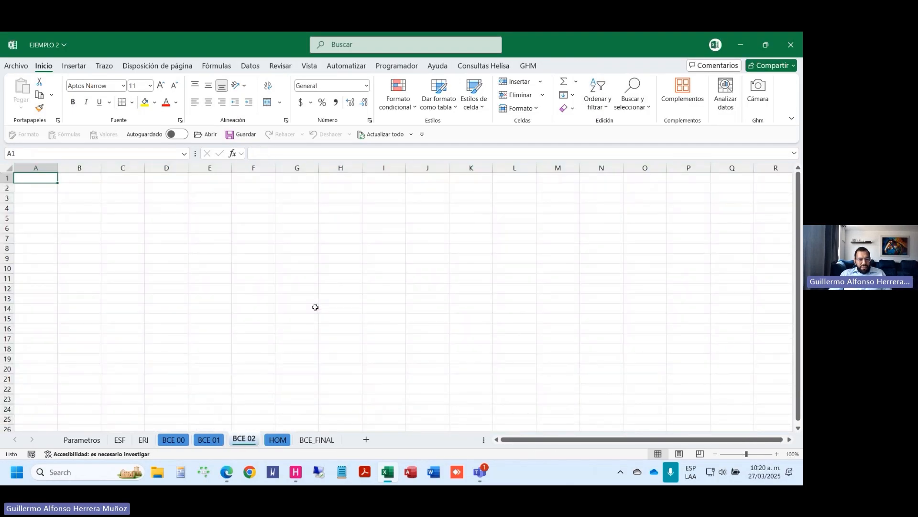
key("ctrl+Page_Up")
key("ctrl+Page_Up")
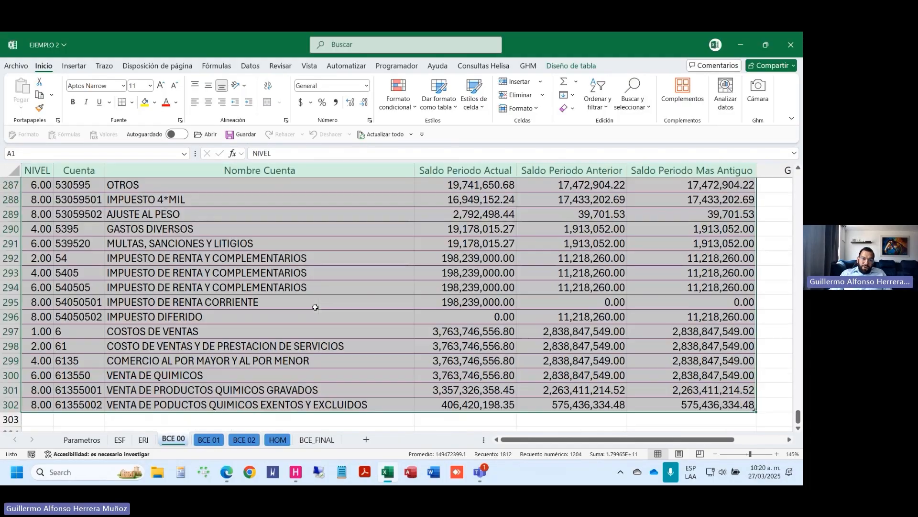
key("ctrl+Home")
key("ctrl+shift+Right")
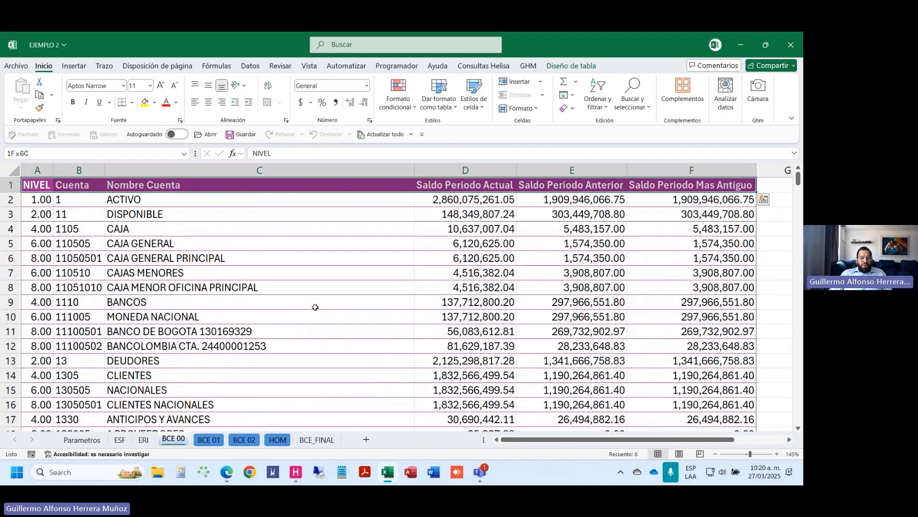
key("ctrl+shift+Down")
key("ctrl+Home")
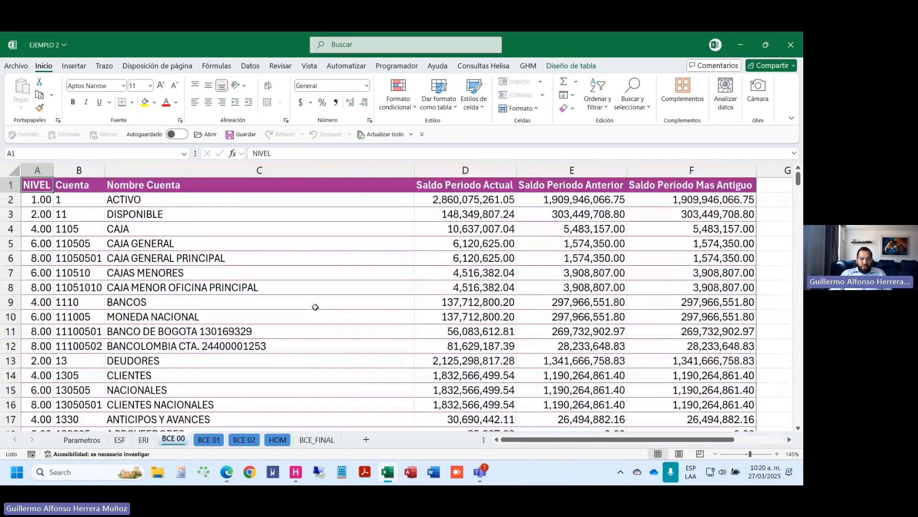
Step: Examine the consolidated accounts in BCE_FINAL from the header to the last account row
key("ctrl+Page_Down")
key("ctrl+Page_Down")
key("ctrl+Page_Down")
key("ctrl+Page_Down")
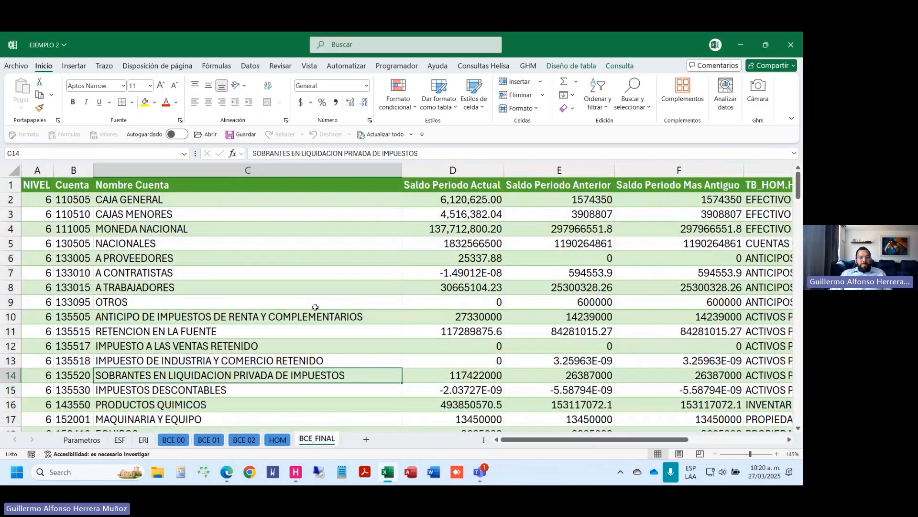
key("ctrl+Up")
key("Left")
key("ctrl+Down")
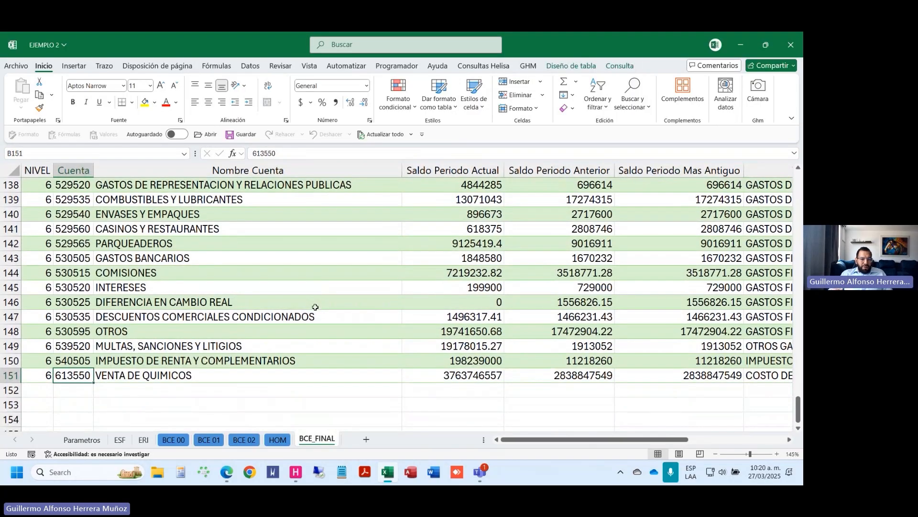
key("ctrl+Home")
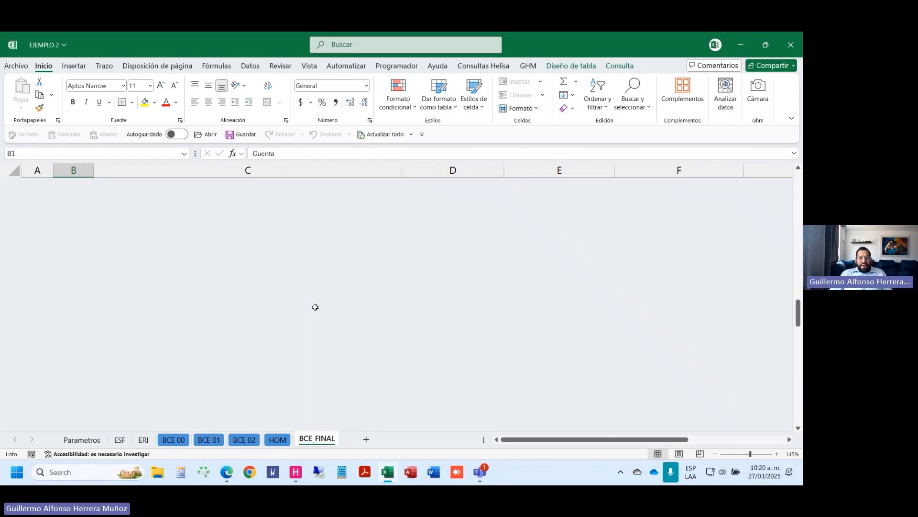
key("ctrl+Right")
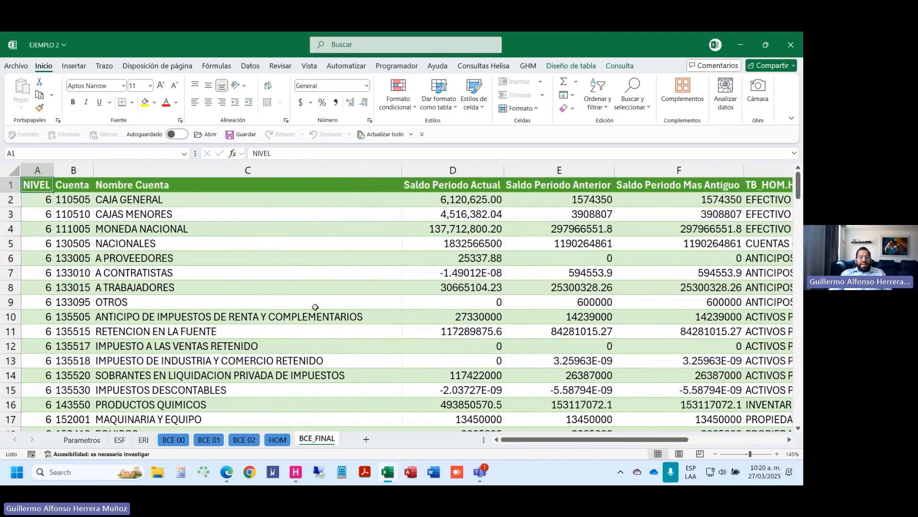
Step: Review the ESF and ERI statements from top to bottom, then the account rows of BCE 00
key("ctrl+Page_Up")
key("ctrl+Page_Up")
key("ctrl+Page_Up")
key("ctrl+Page_Up")
key("ctrl+Page_Up")
key("ctrl+Page_Up")
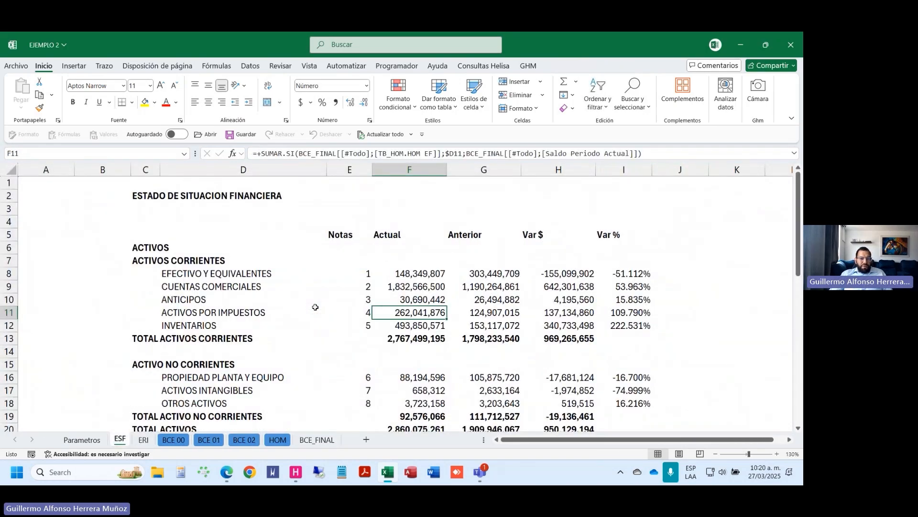
scroll(153, 354, "down", 11)
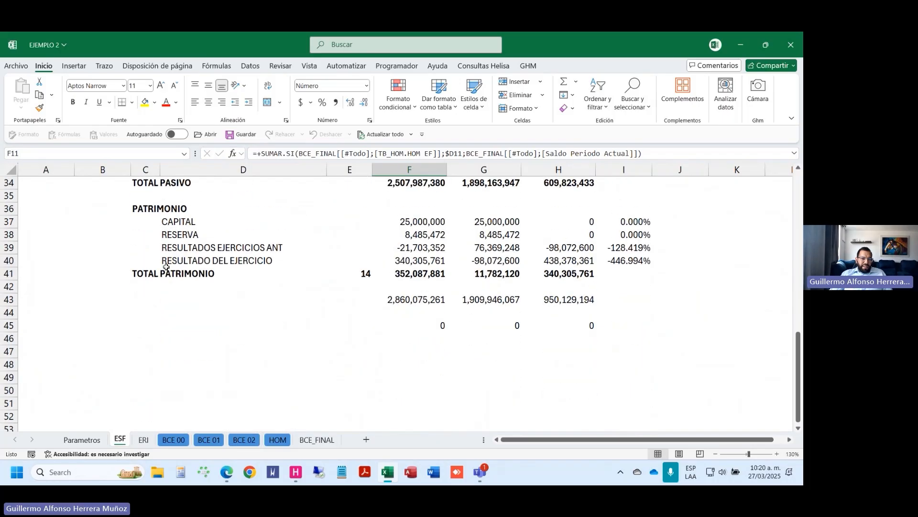
key("ctrl+Page_Down")
scroll(373, 286, "up", 2)
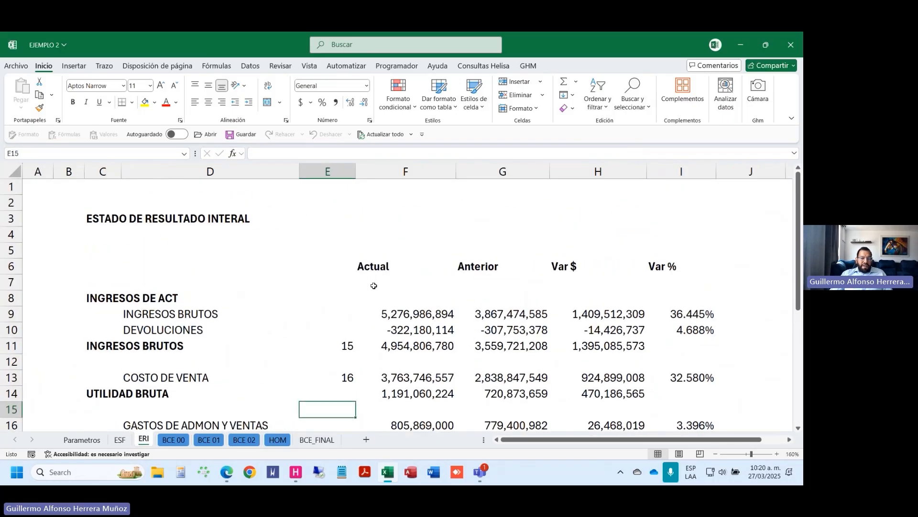
scroll(158, 277, "down", 6)
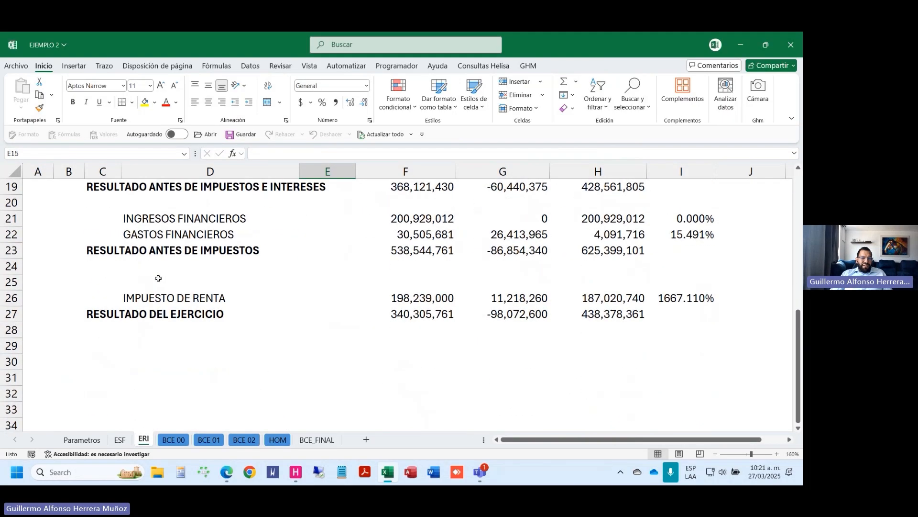
scroll(158, 278, "up", 6)
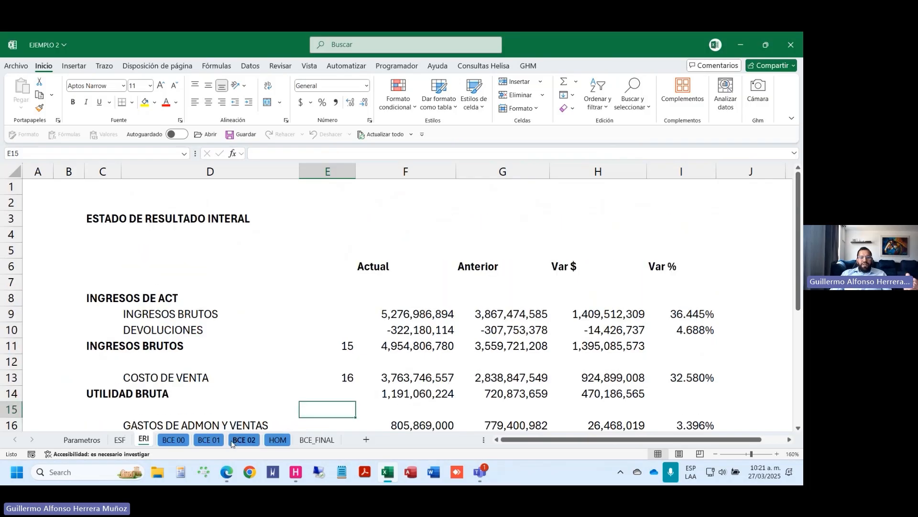
left_click(209, 440)
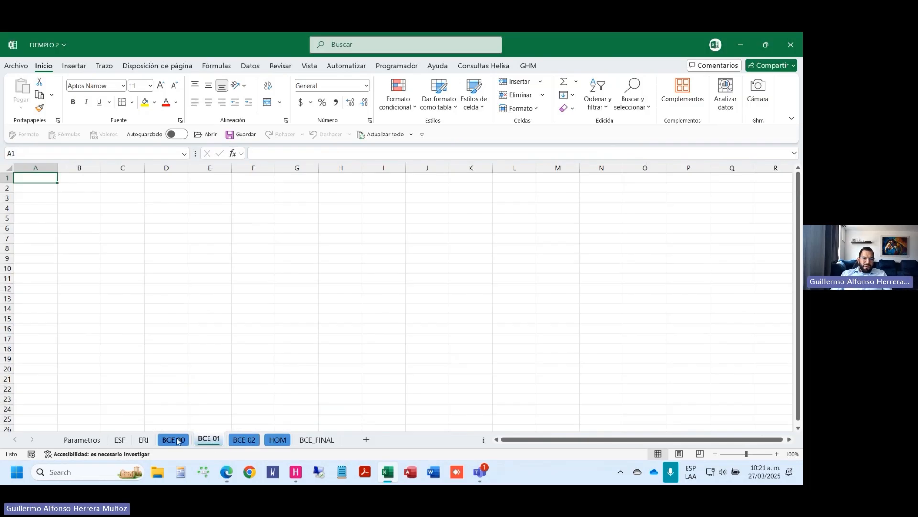
left_click(174, 439)
left_click_drag(38, 214, 617, 313)
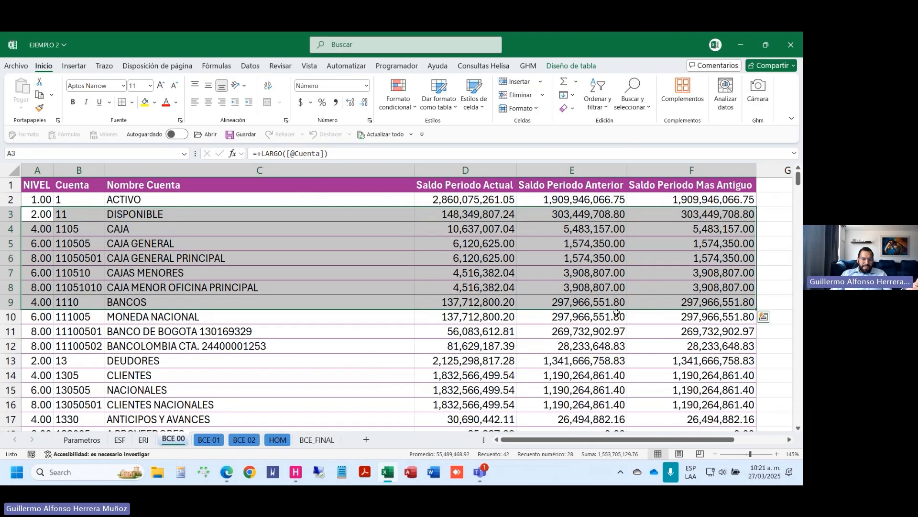
Step: Start a Helisa query on the BCE 01 sheet using the Contabilidad report (PCGA) Balance De Prueba Comparativo
left_click(209, 439)
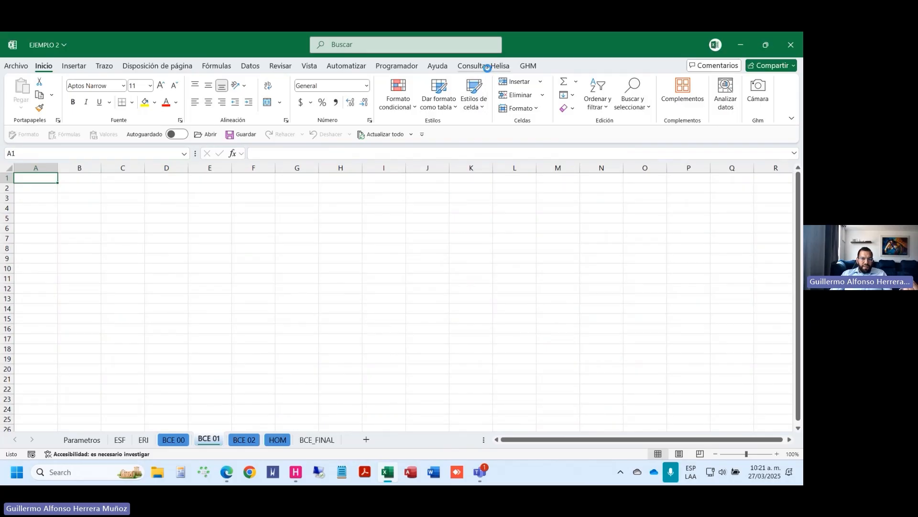
left_click(488, 67)
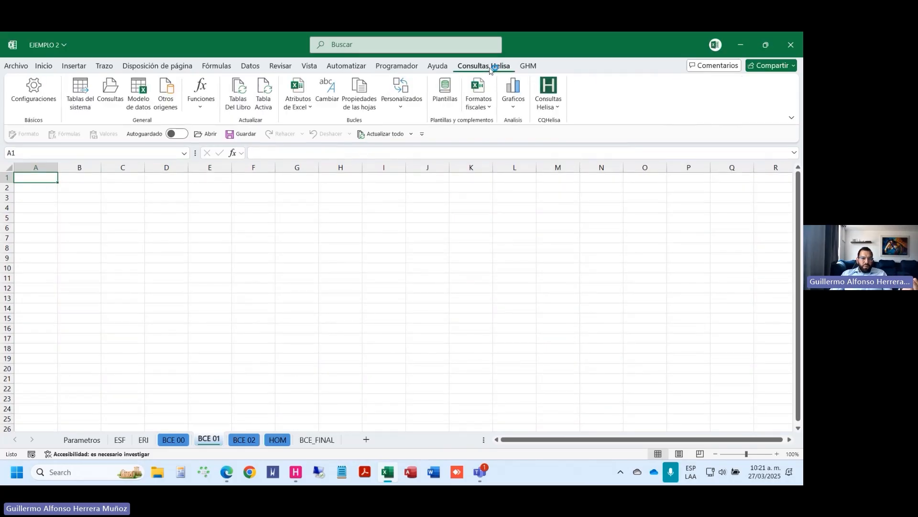
left_click(110, 92)
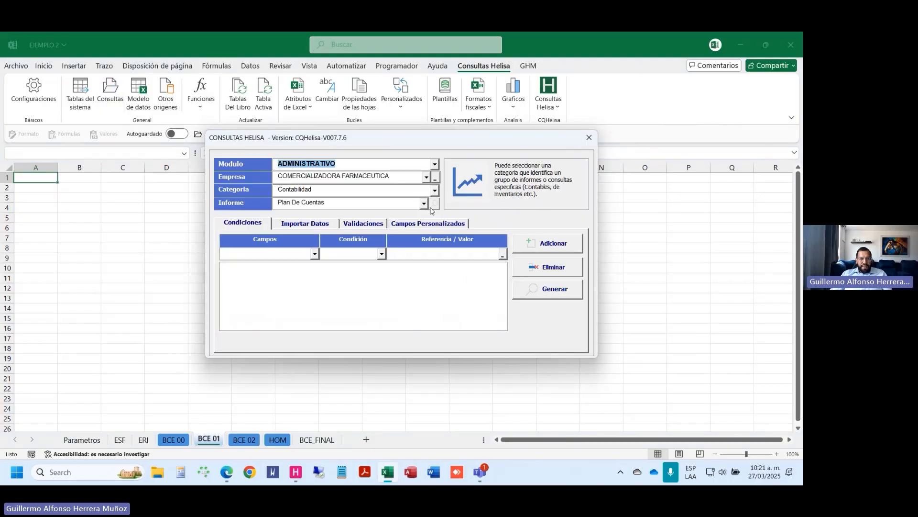
left_click(434, 190)
left_click(423, 204)
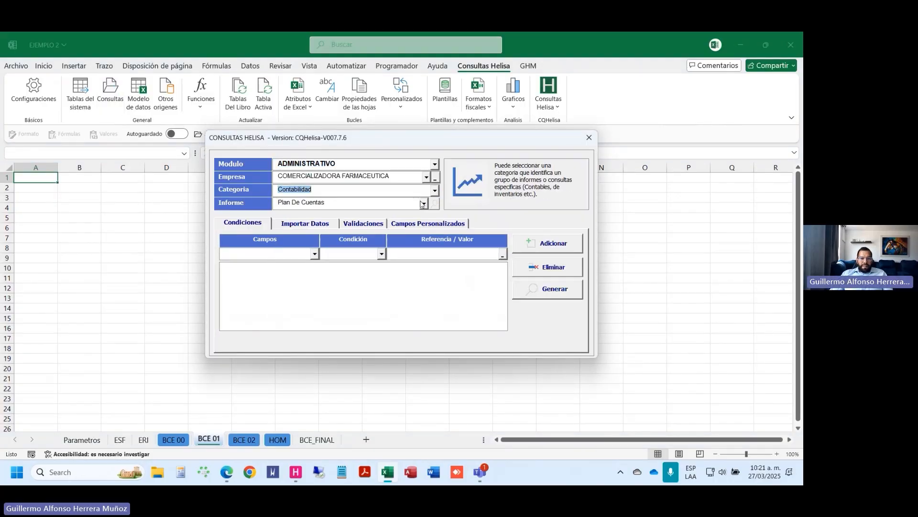
left_click(425, 205)
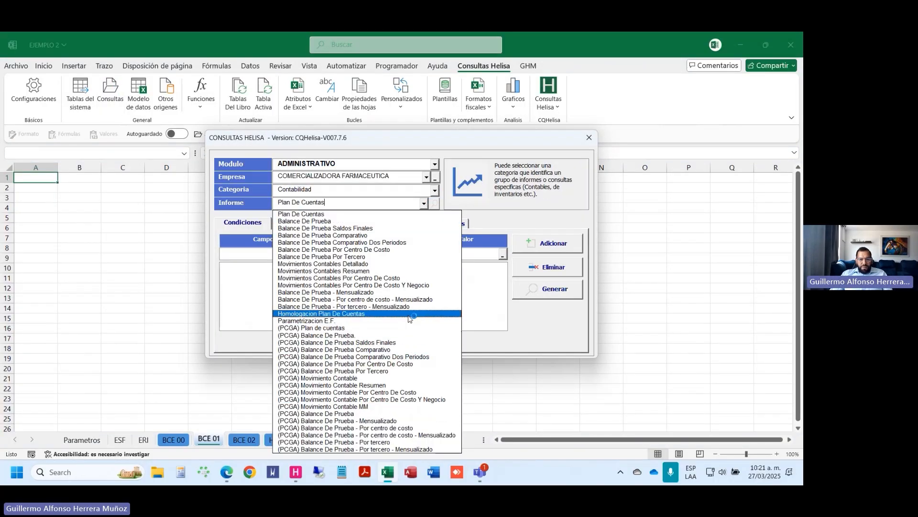
left_click(399, 350)
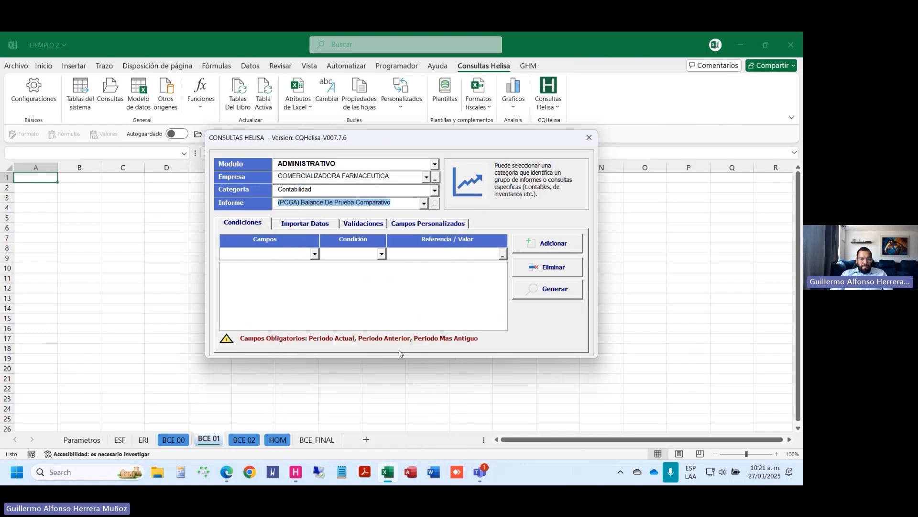
Step: Add a query condition setting Periodo Actual equal to cell C4 of the Parametros sheet
left_click(315, 254)
left_click(287, 264)
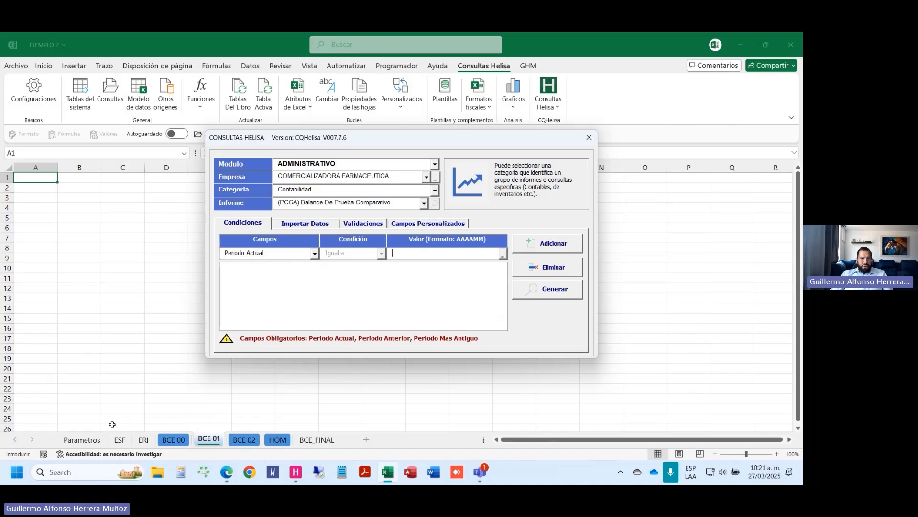
left_click(76, 441)
left_click(181, 232)
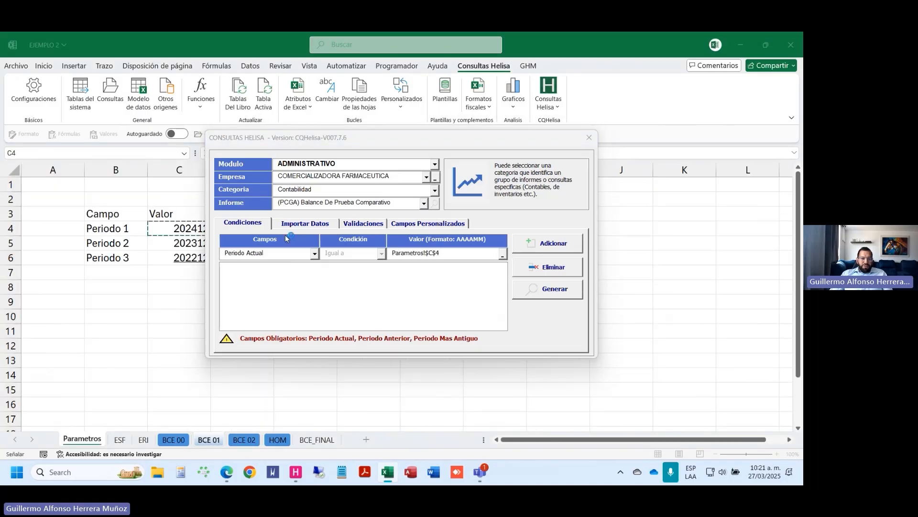
left_click(542, 246)
Step: Add a query condition setting Periodo Anterior equal to cell C5 of the Parametros sheet
left_click(314, 253)
left_click(290, 271)
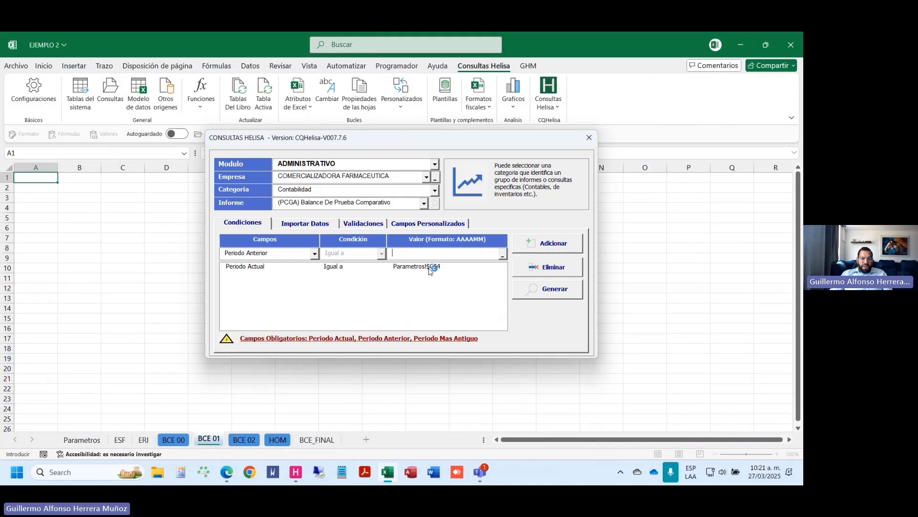
left_click(82, 441)
left_click(181, 242)
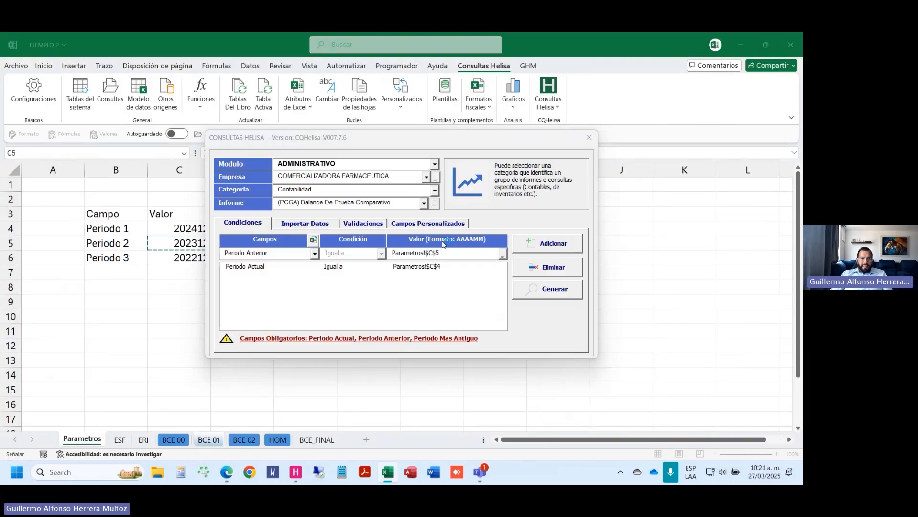
left_click(554, 244)
Step: Add a query condition setting Periodo Mas Antiguo equal to cell C6 of the Parametros sheet
left_click(314, 253)
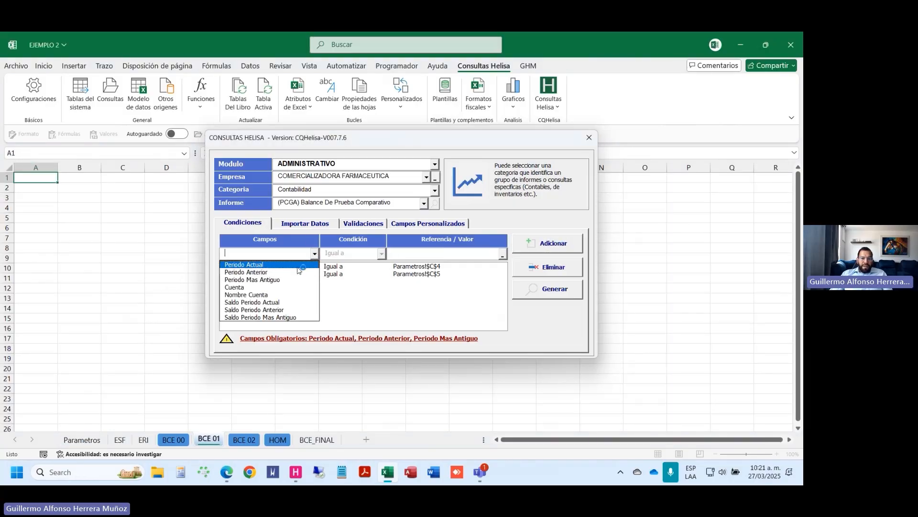
left_click(292, 281)
left_click(79, 442)
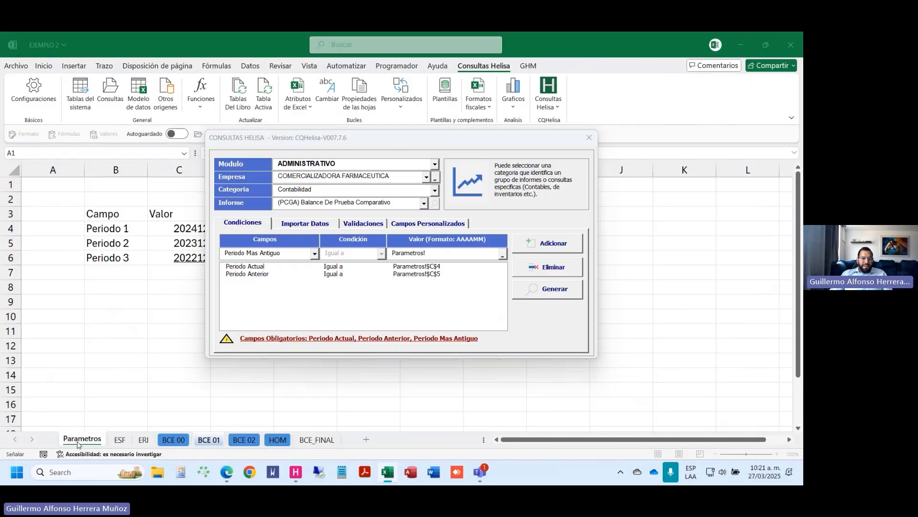
left_click(178, 253)
left_click_drag(408, 139, 501, 136)
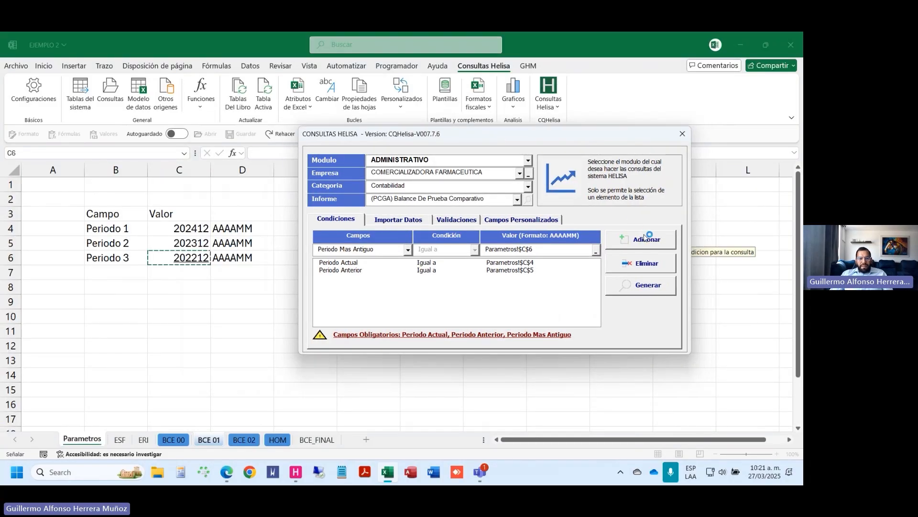
Step: Select EXPORTACIONES ABC as the query's company and generate its comparative trial balance in BCE 01
left_click(381, 225)
left_click(335, 219)
left_click(520, 173)
left_click(413, 191)
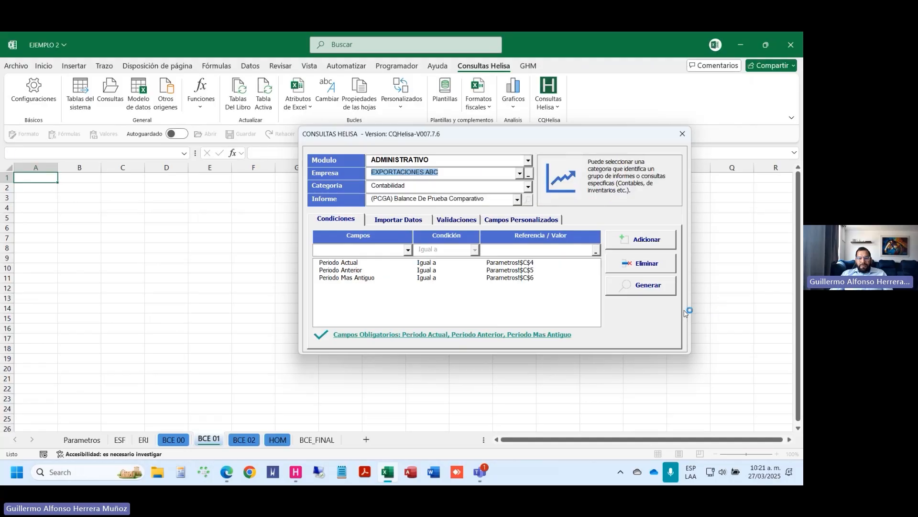
left_click(639, 285)
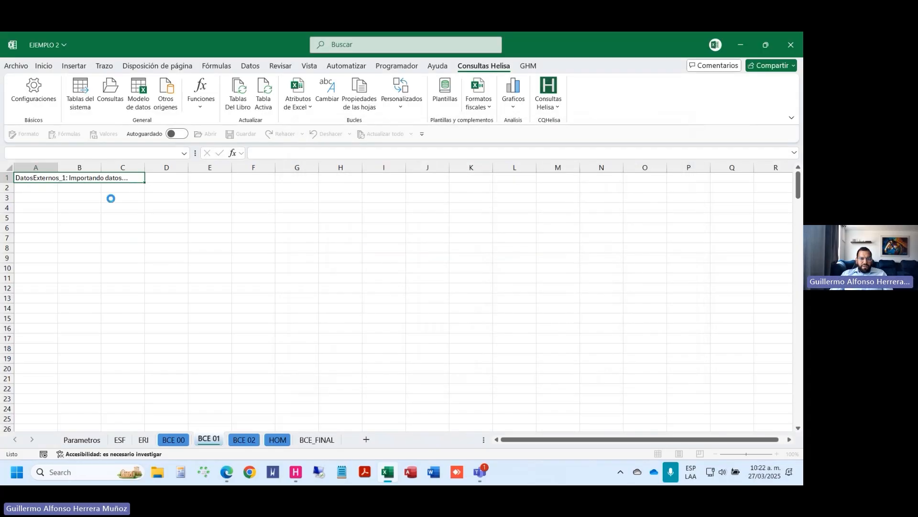
left_click(430, 286)
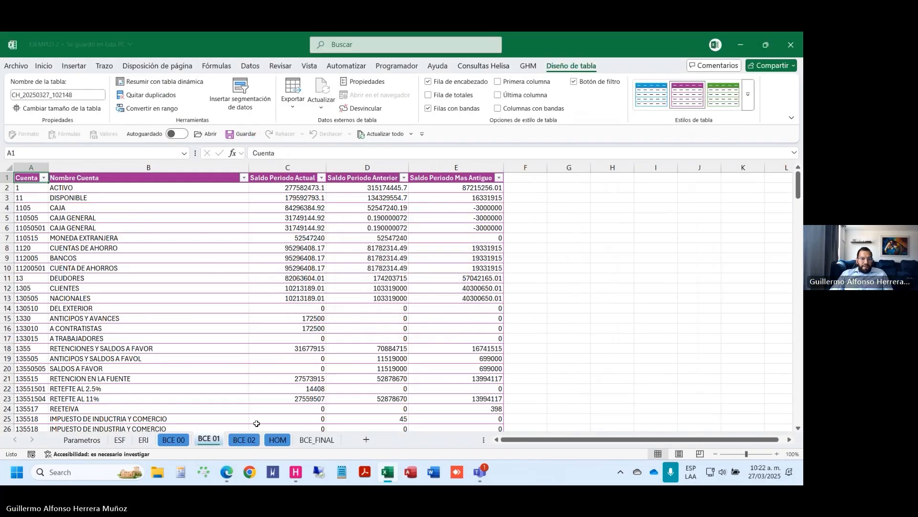
Step: Start a Helisa query on BCE 02 for SERVICIOS FINANCIEROS GLOBALES with the report (PCGA) Balance De Prueba Comparativo
left_click(247, 443)
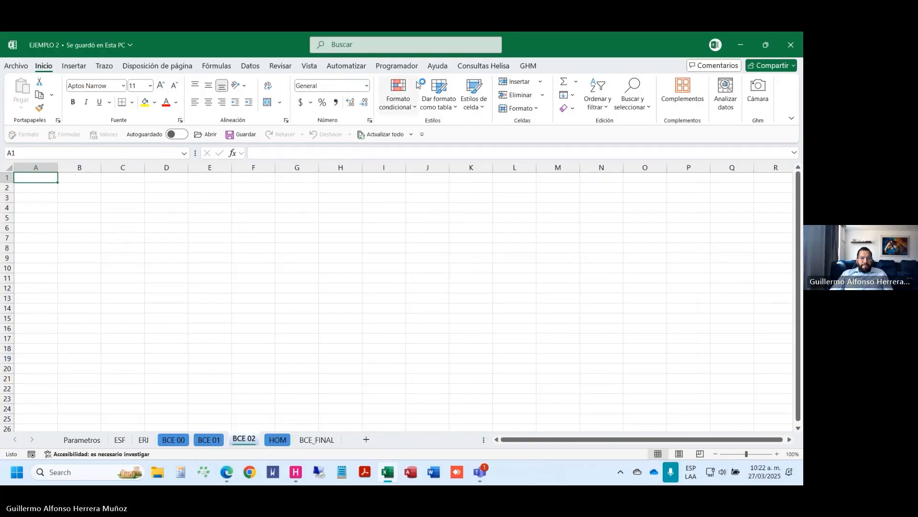
left_click(468, 67)
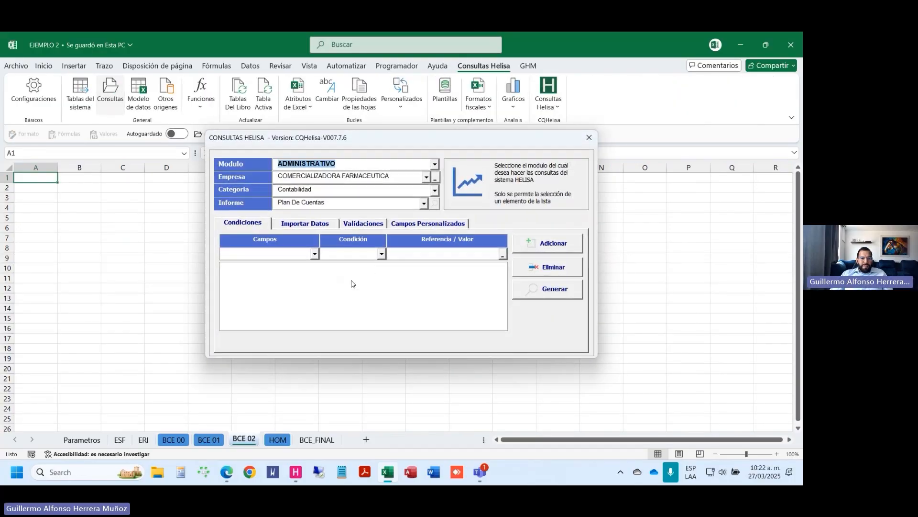
left_click(428, 177)
left_click(421, 198)
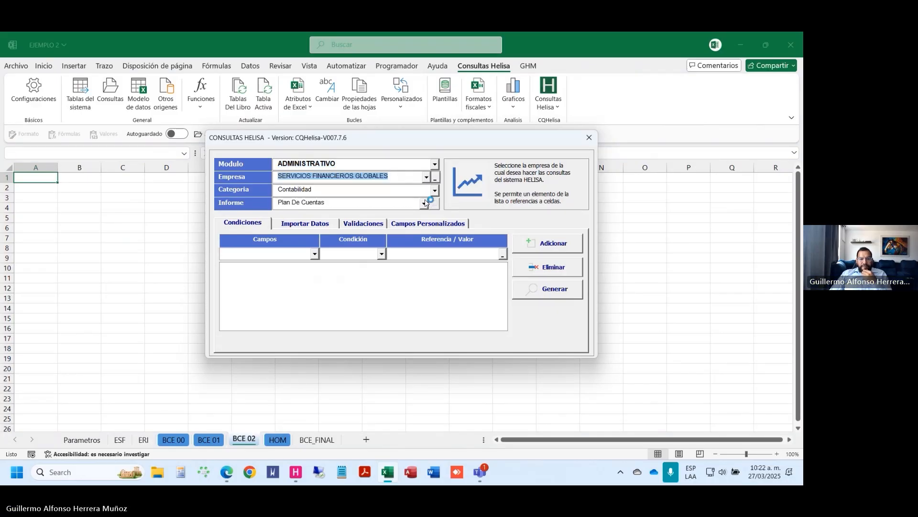
left_click(424, 205)
left_click(396, 349)
Step: For the BCE 02 query, add the Periodo Actual condition referencing Parametros cell C4
left_click(314, 253)
left_click(313, 264)
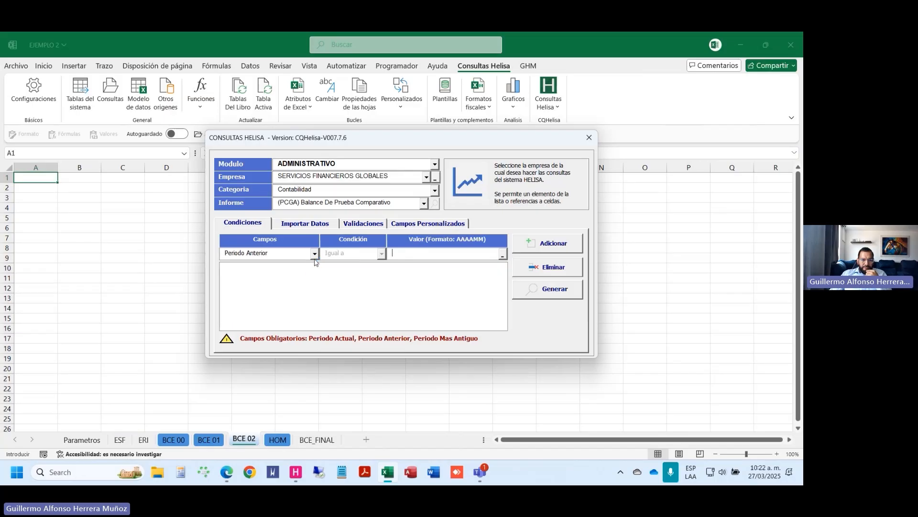
left_click(314, 253)
left_click(301, 263)
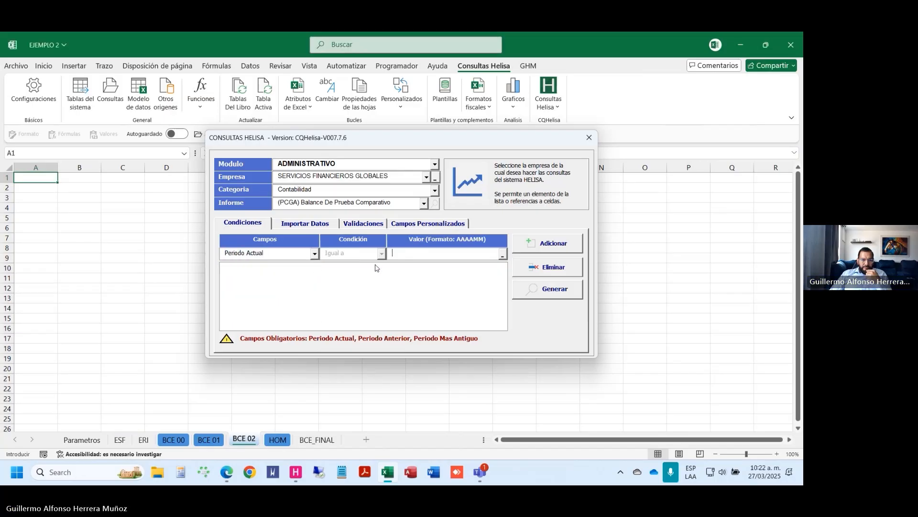
left_click(83, 439)
left_click(187, 224)
key("Return")
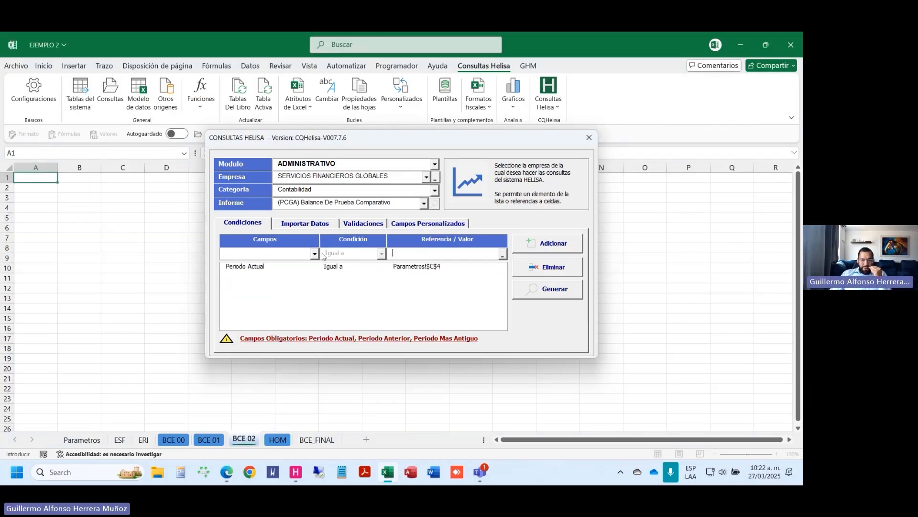
Step: For the BCE 02 query, add the Periodo Anterior condition referencing Parametros cell C5
left_click(314, 253)
left_click(258, 272)
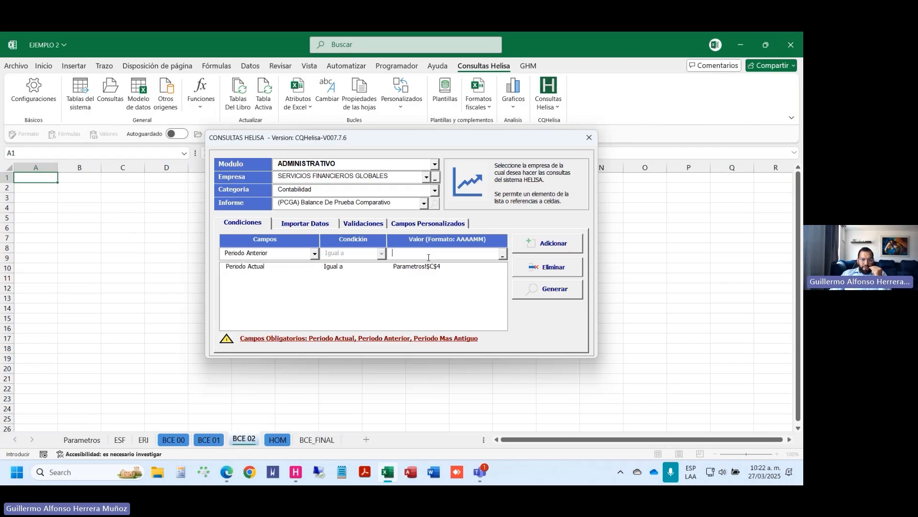
left_click(75, 441)
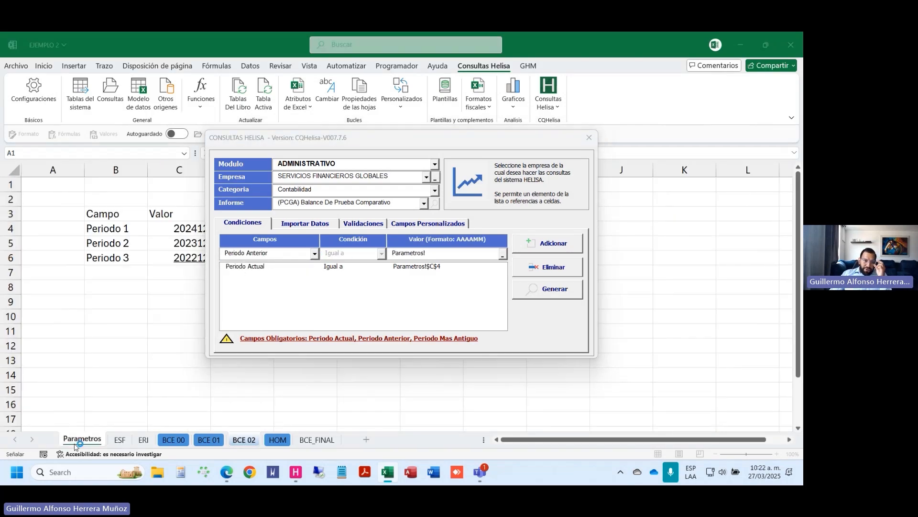
left_click(178, 242)
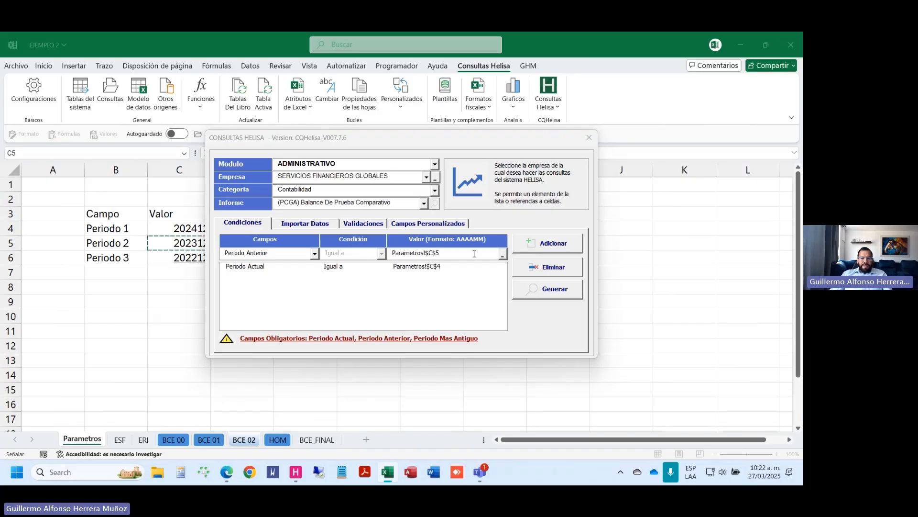
left_click(540, 242)
Step: Check the company's available working years in Helisa, return to Excel and add the Periodo Mas Antiguo condition with the value 202301
left_click(315, 254)
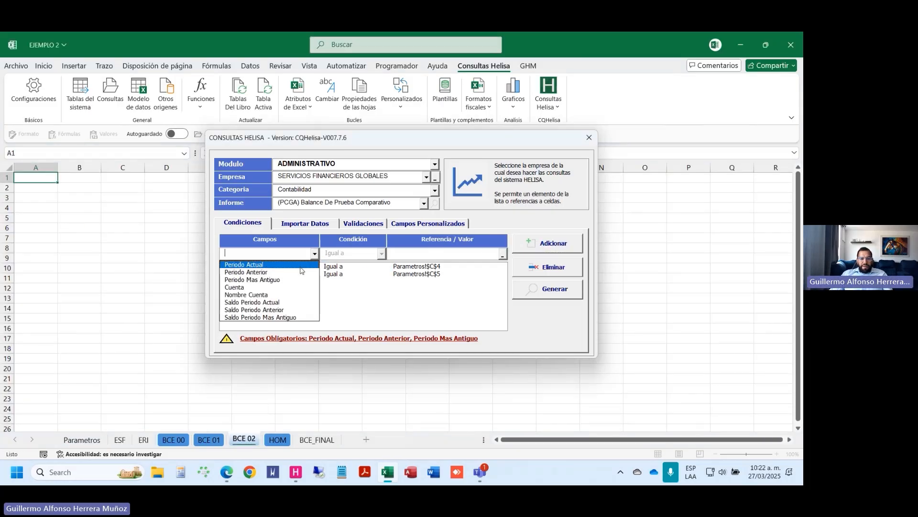
left_click(258, 282)
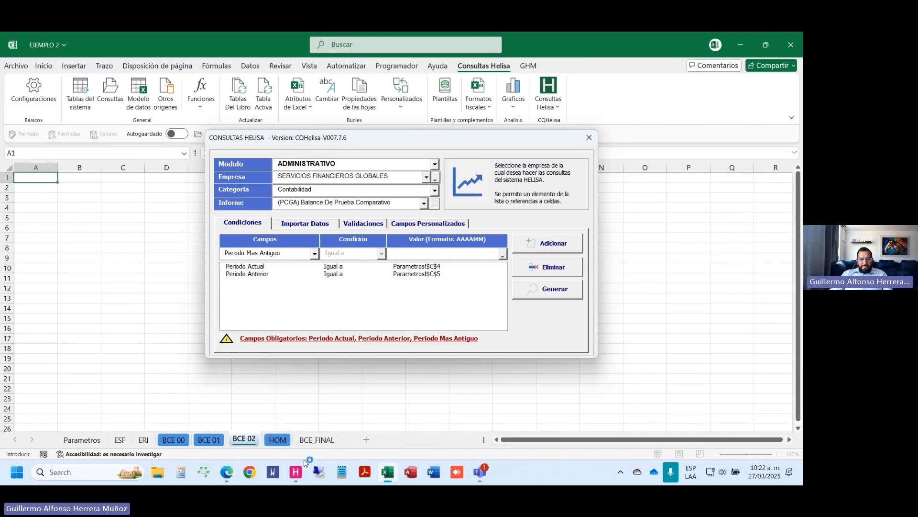
left_click(296, 472)
left_click(122, 150)
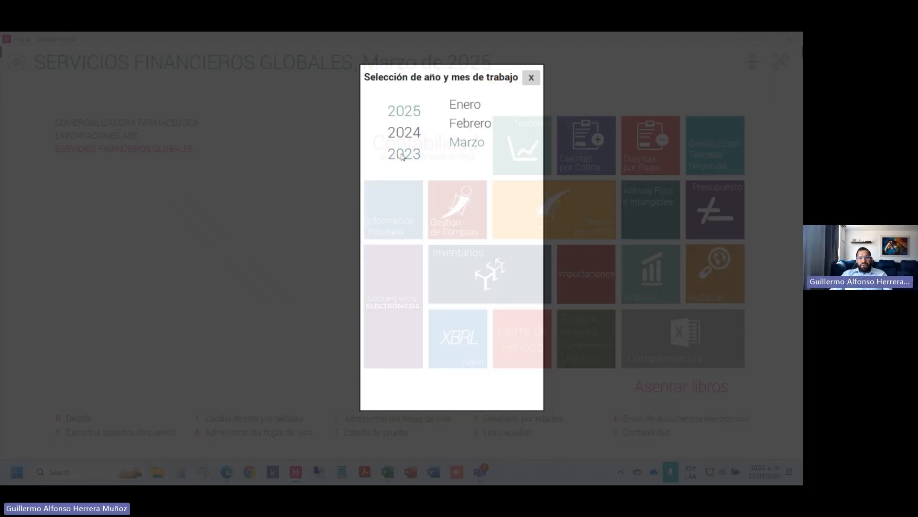
key("alt+Tab")
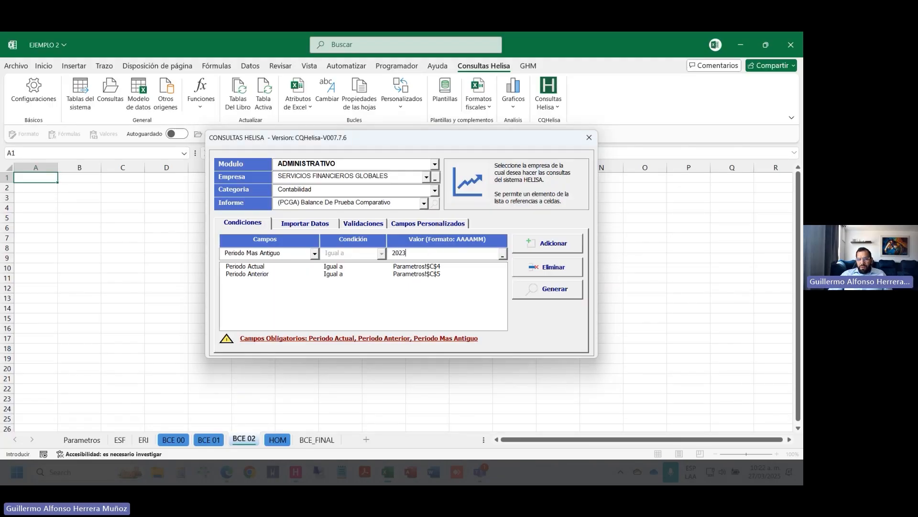
key("Return")
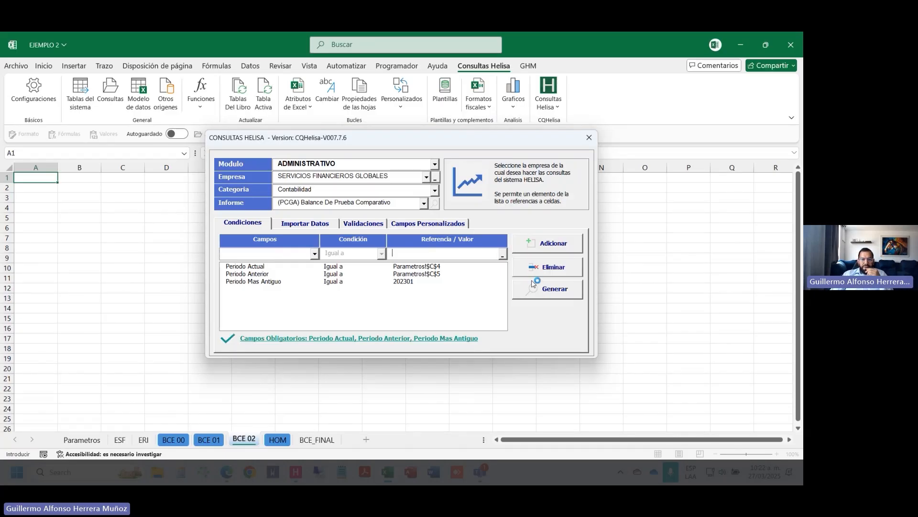
Step: Generate the comparative trial balance of SERVICIOS FINANCIEROS GLOBALES in BCE 02
left_click(540, 297)
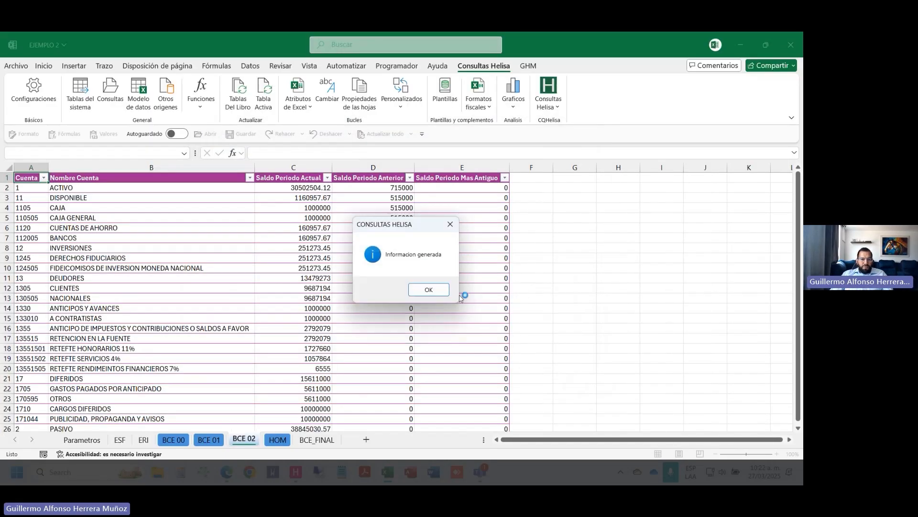
left_click(429, 290)
scroll(236, 310, "up", 3)
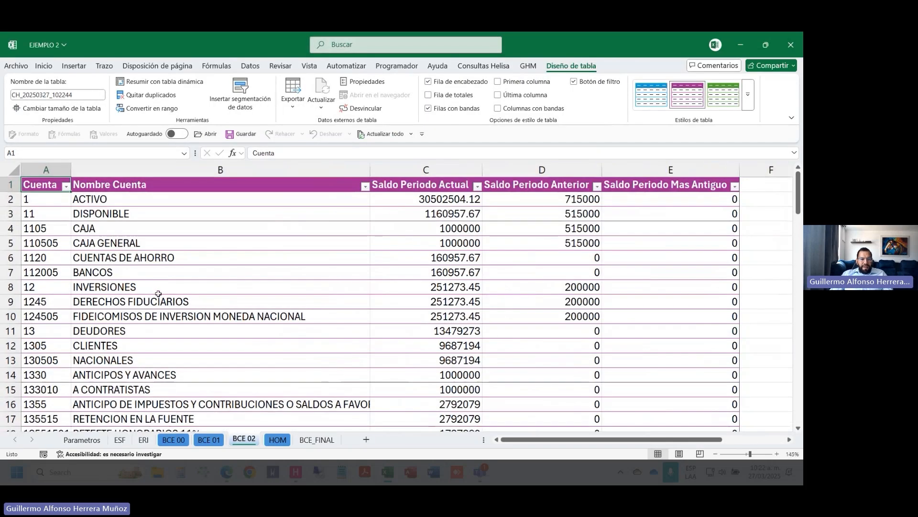
Step: On sheet BCE 00, add a table column headed EMPRESA directly after Saldo Periodo Mas Antiguo
left_click(258, 287)
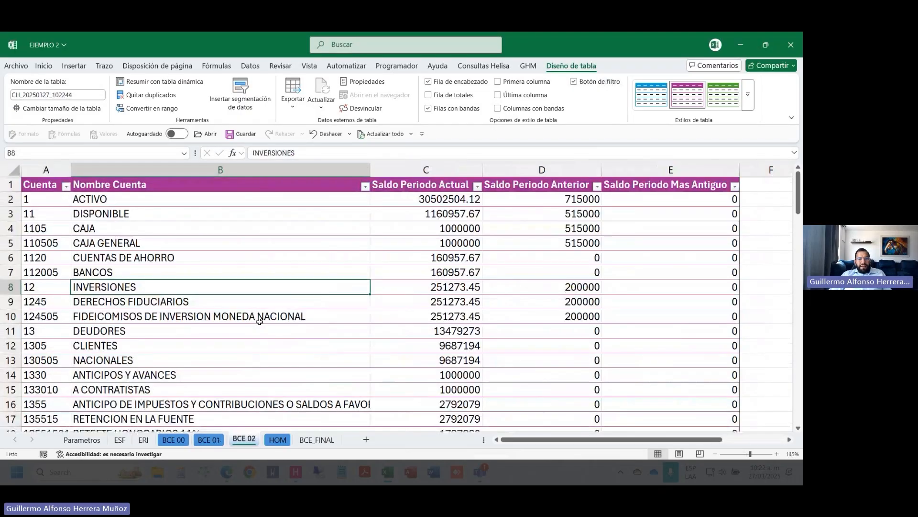
key("ctrl+Up")
key("Left")
key("ctrl+Page_Up")
key("ctrl+Page_Up")
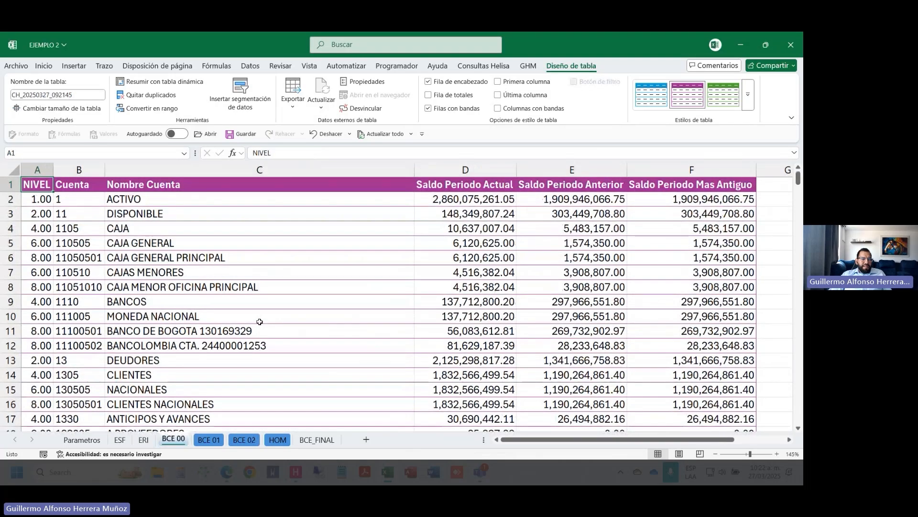
key("ctrl+Right")
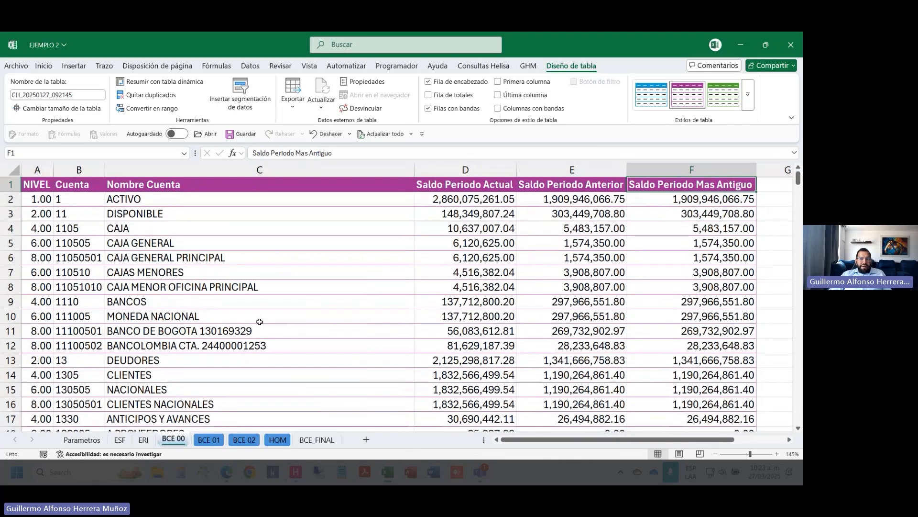
key("Right")
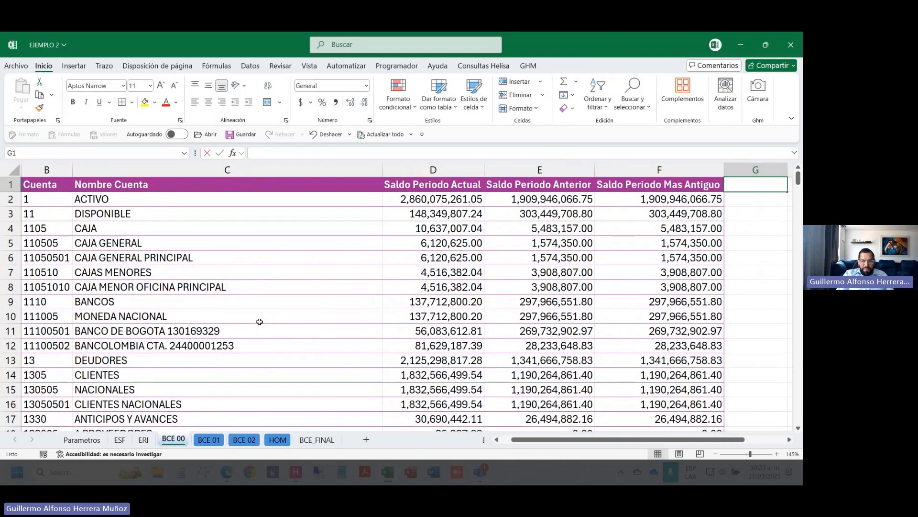
type("a")
key("BackSpace")
type("EMPRESA")
key("Return")
key("Left")
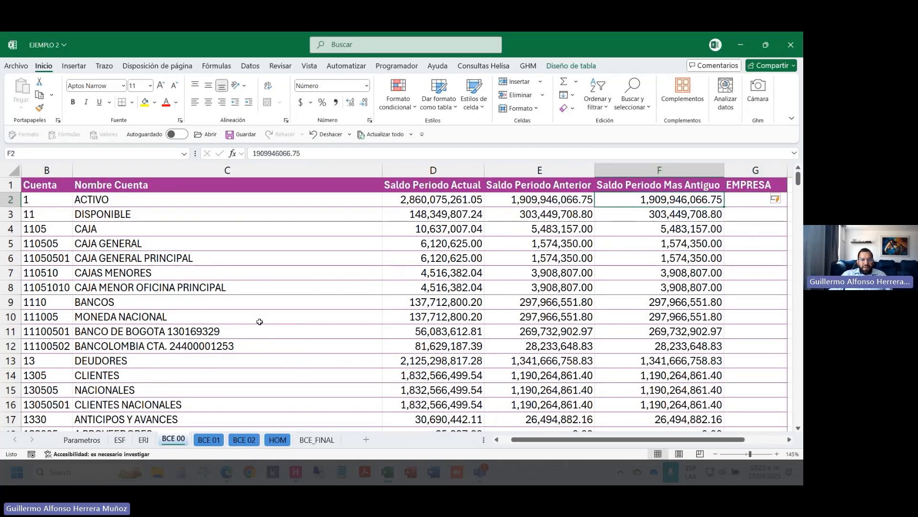
key("ctrl+Left")
key("ctrl+shift+Down")
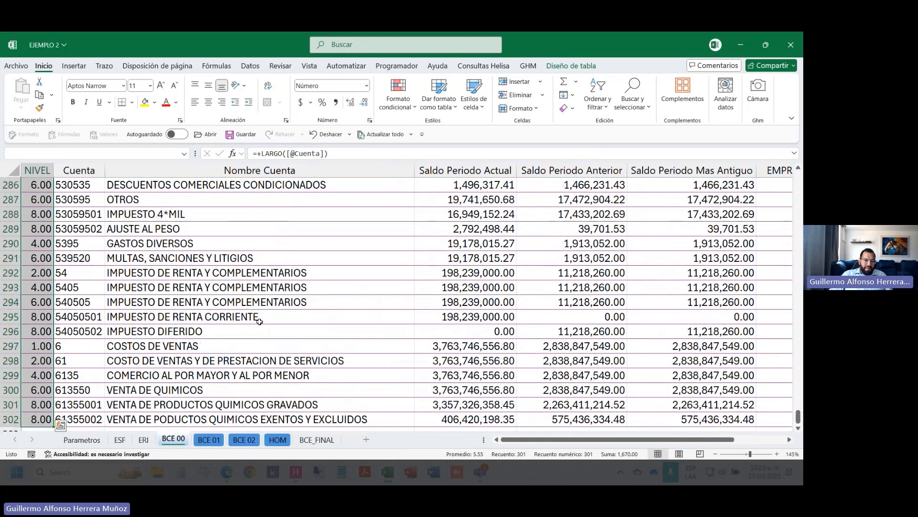
key("ctrl+q")
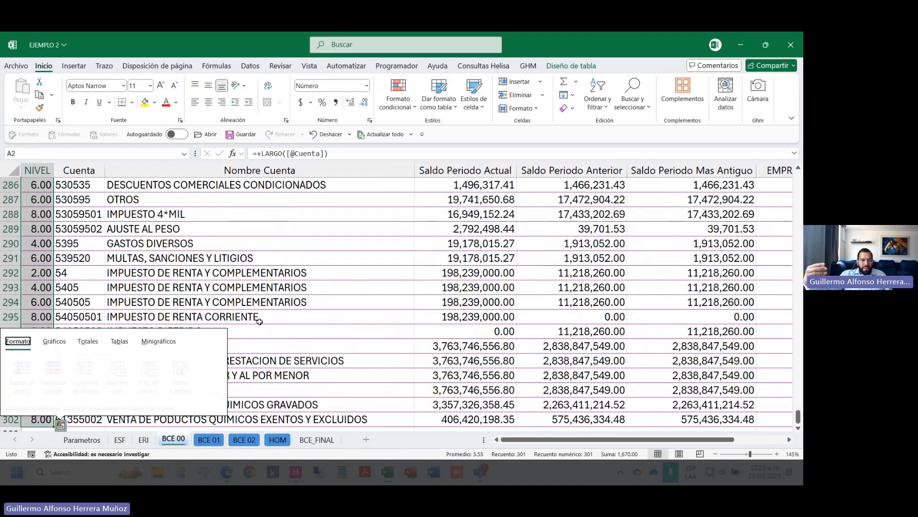
key("Escape")
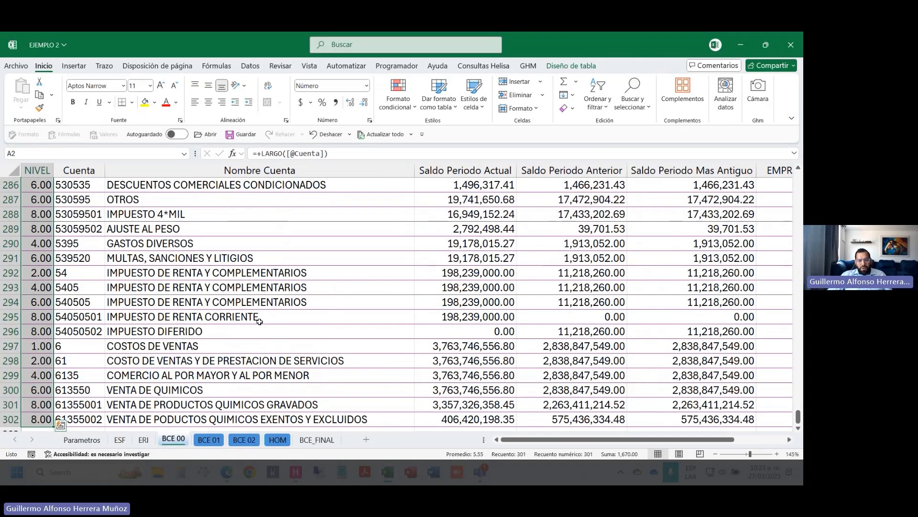
key("ctrl+q")
key("Escape")
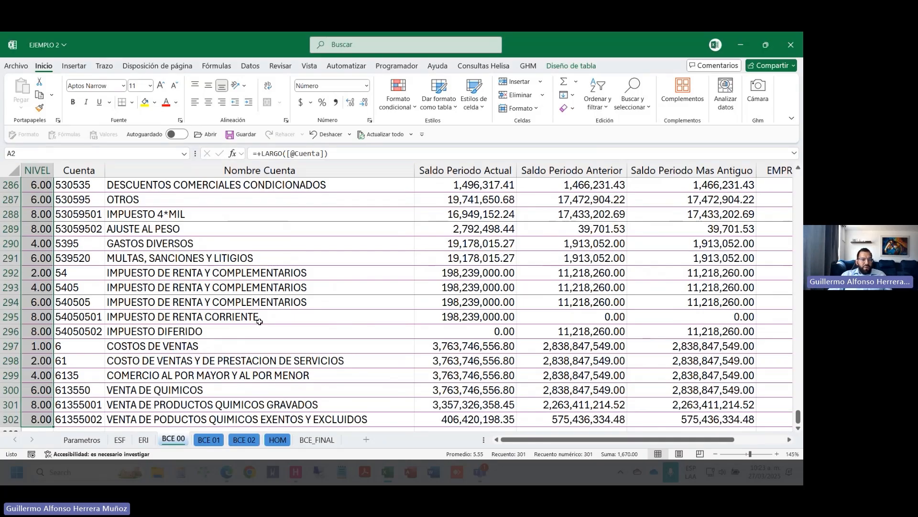
key("ctrl+q")
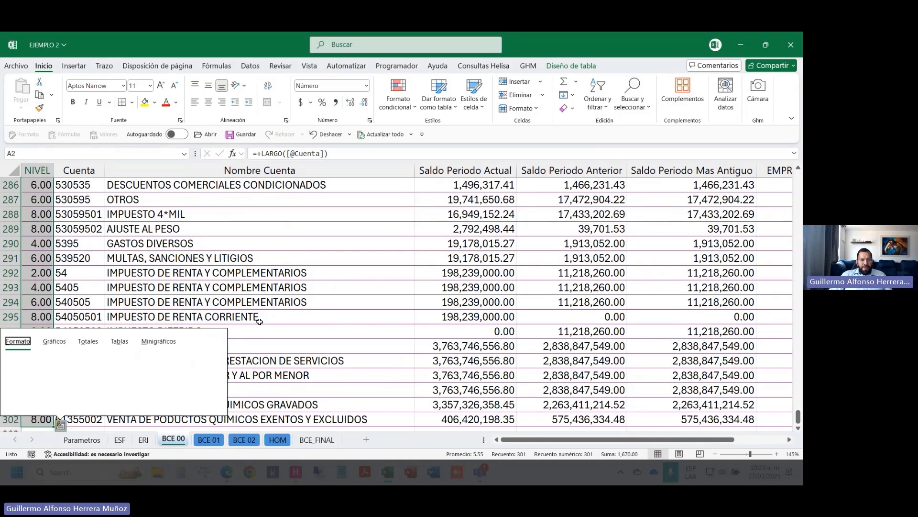
key("Escape")
key("ctrl+Home")
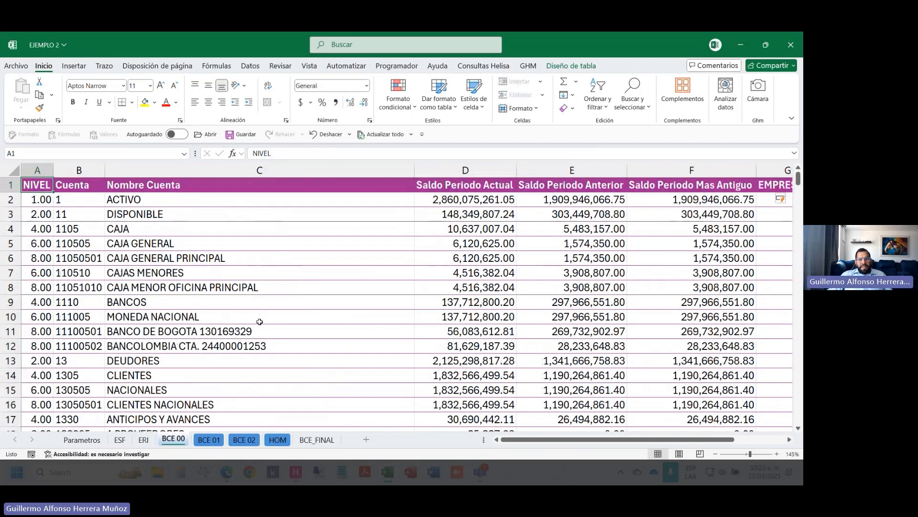
Step: On sheet BCE 01, insert a table column before Cuenta and head it NIVEL
key("ctrl+Page_Down")
key("ctrl+shift+Down")
key("ctrl+plus")
key("ctrl+Home")
type("NIEVL")
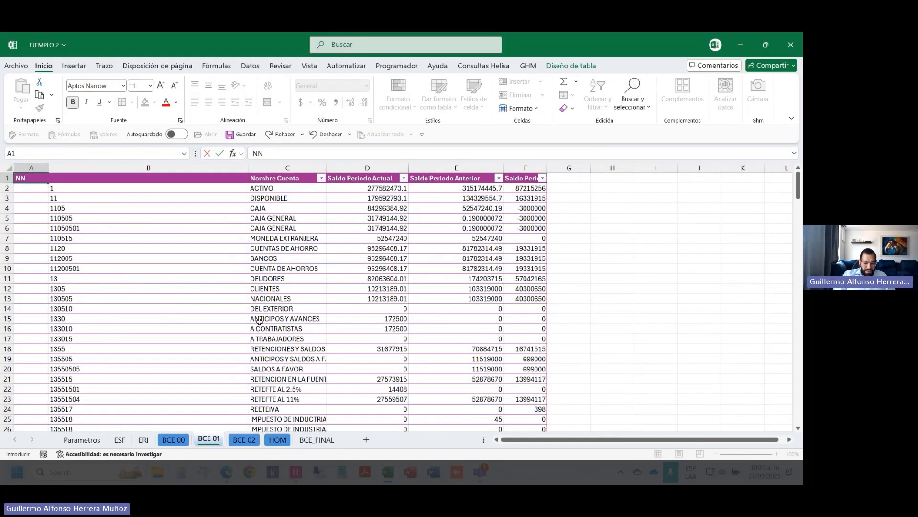
key("Escape")
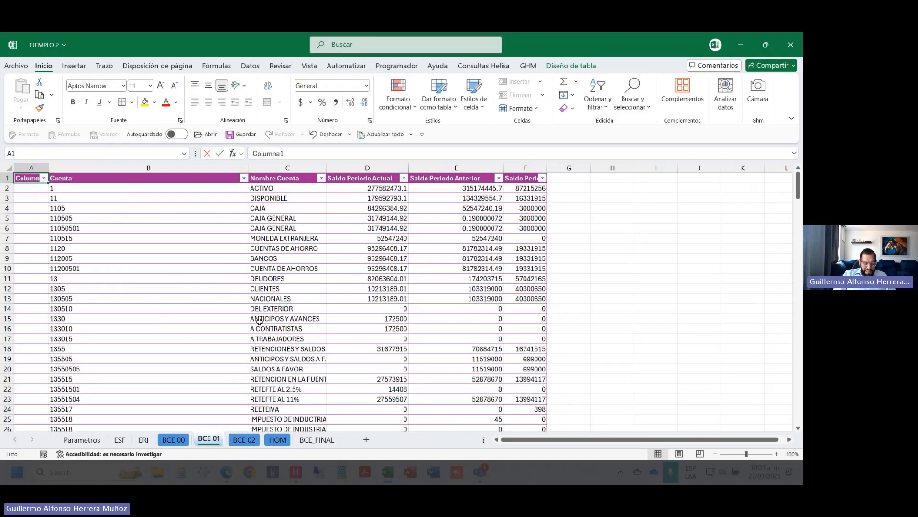
type("NIVEL")
key("Return")
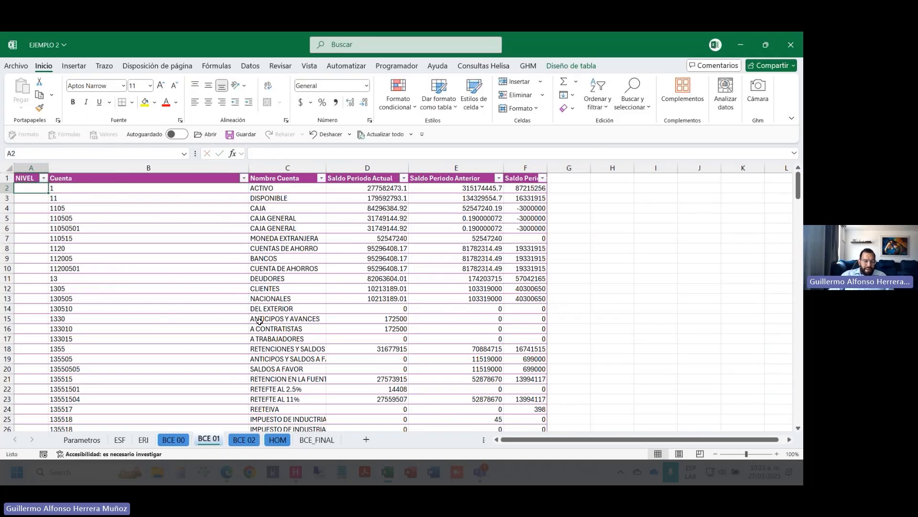
type("+LARGO")
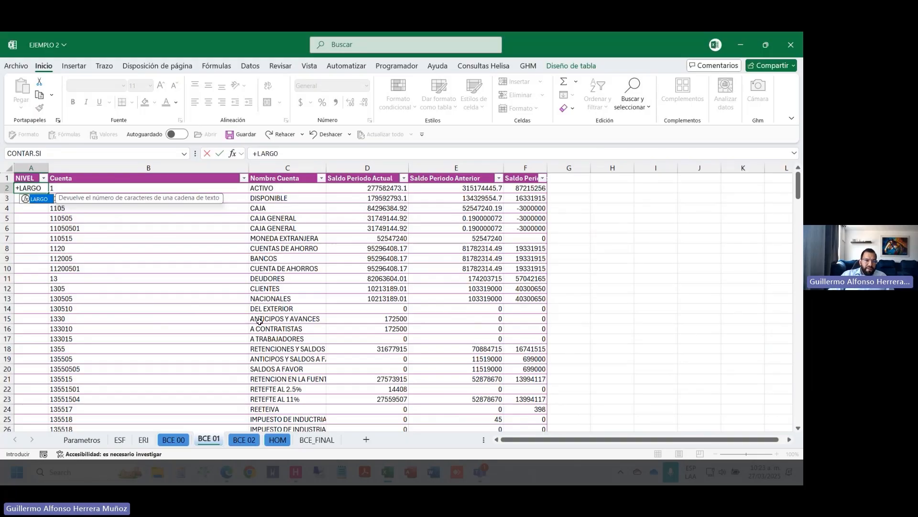
type("(")
key("Right")
key("Return")
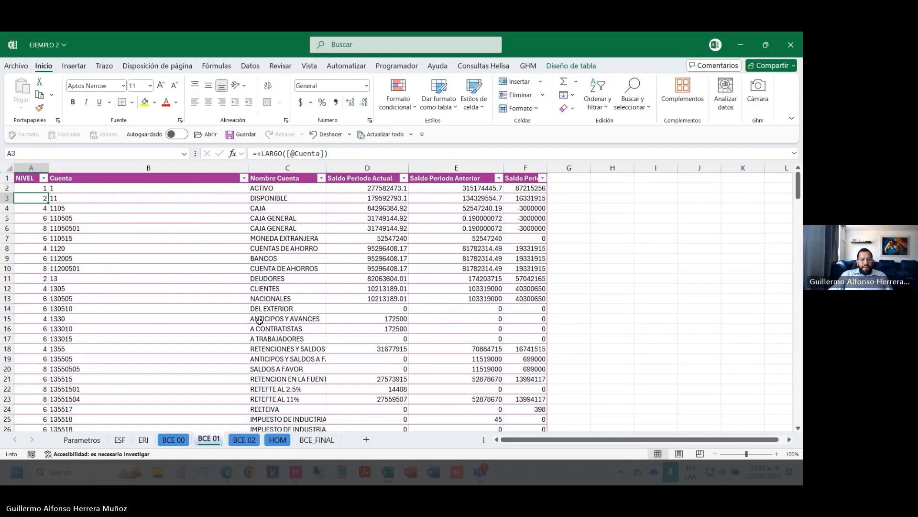
Step: Copy the EMPRESA header from BCE 00 into the first free column of the BCE 01 table, cell G1
key("ctrl+Page_Up")
key("ctrl+Right")
key("Down")
key("Left")
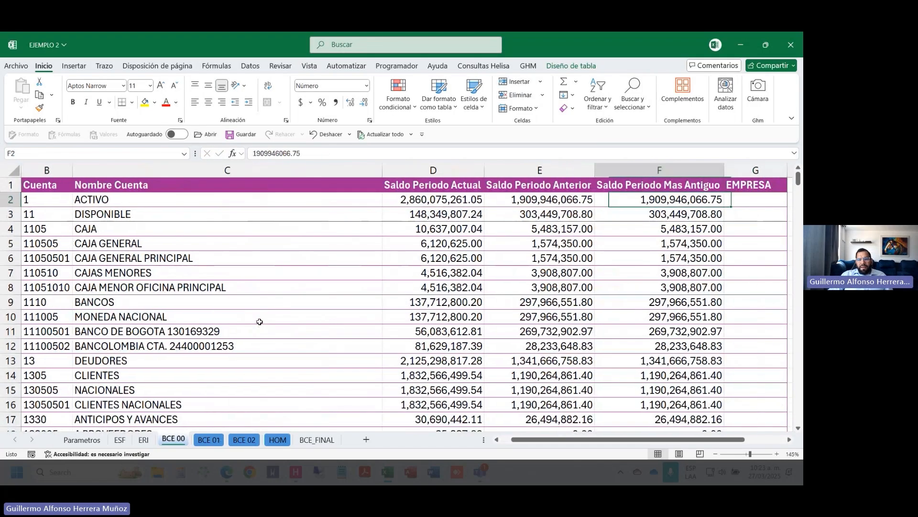
key("Up")
key("Right")
key("ctrl+c")
key("ctrl+Page_Down")
key("ctrl+Up")
key("ctrl+Right")
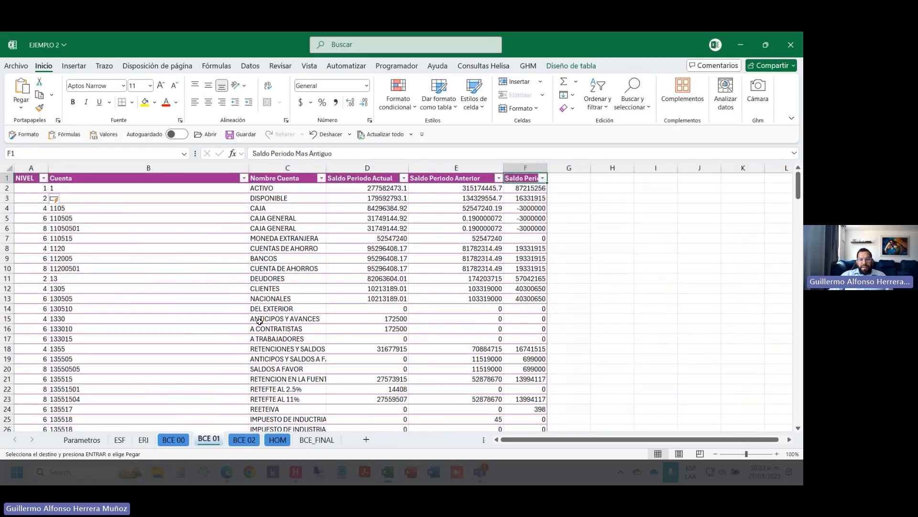
key("Right")
key("Return")
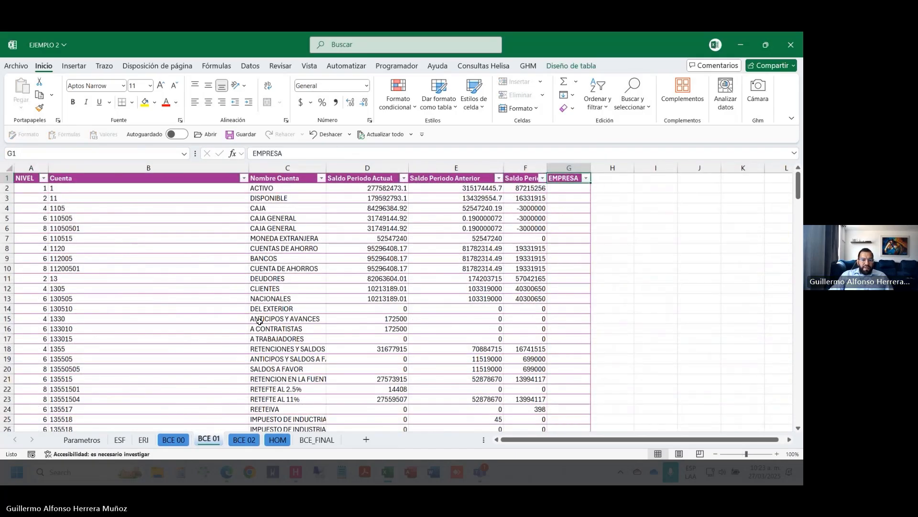
Step: On sheet BCE 02, insert a table column before Cuenta and head it NIVEL
key("ctrl+Page_Down")
key("ctrl+shift+Down")
key("ctrl+plus")
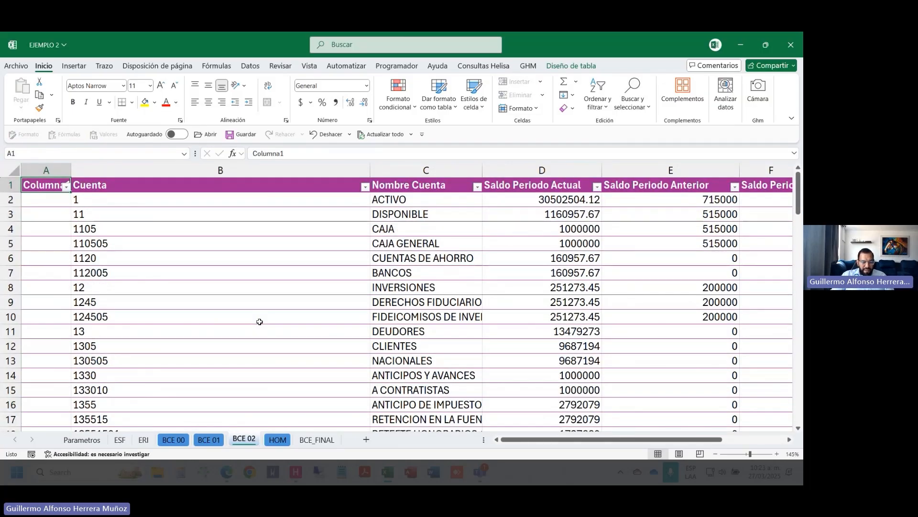
type("NIVEL")
key("Return")
type("+AL")
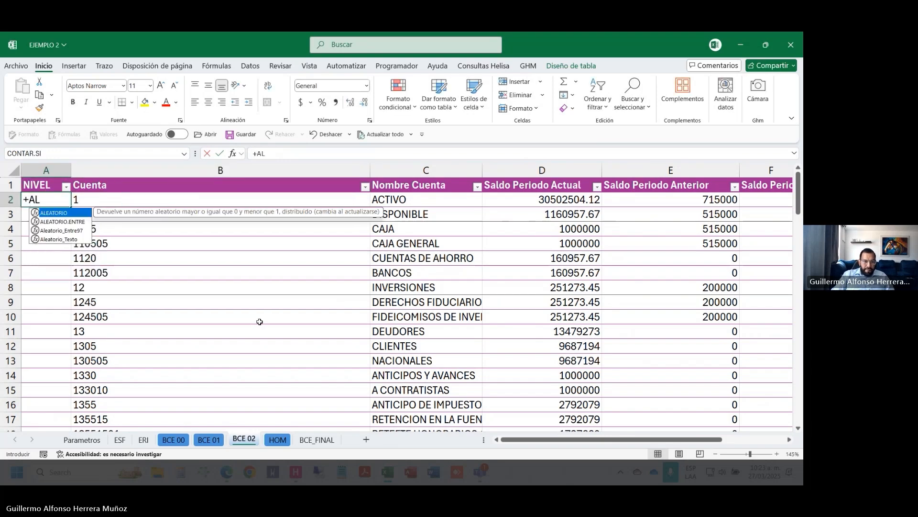
key("Escape")
type("+LAR")
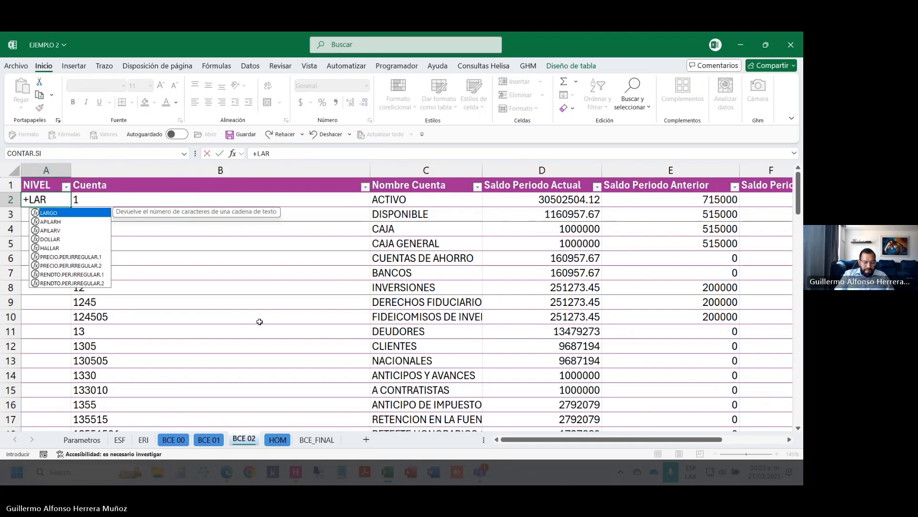
type("GO(")
key("Right")
key("Return")
Step: Add a table column headed EMPRESA in cell G1 of BCE 02, after Saldo Periodo Mas Antiguo
key("Up")
key("Up")
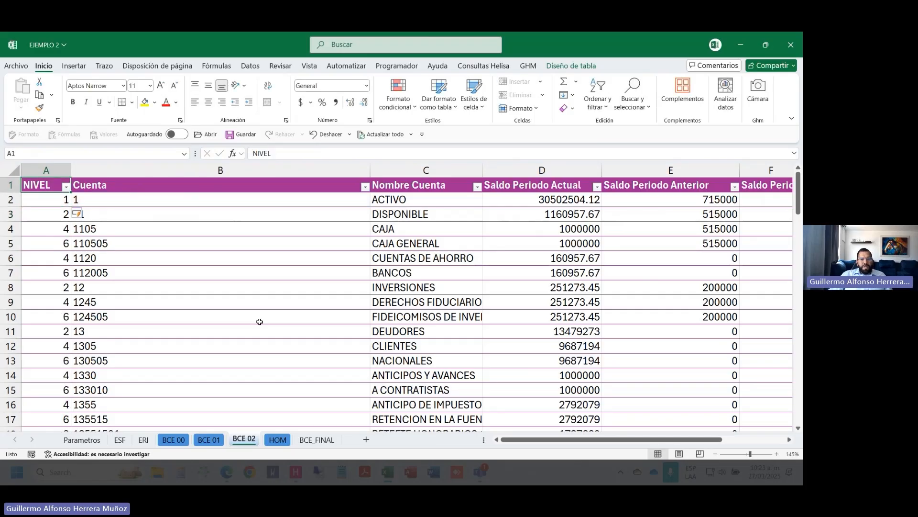
key("ctrl+Right")
key("Right")
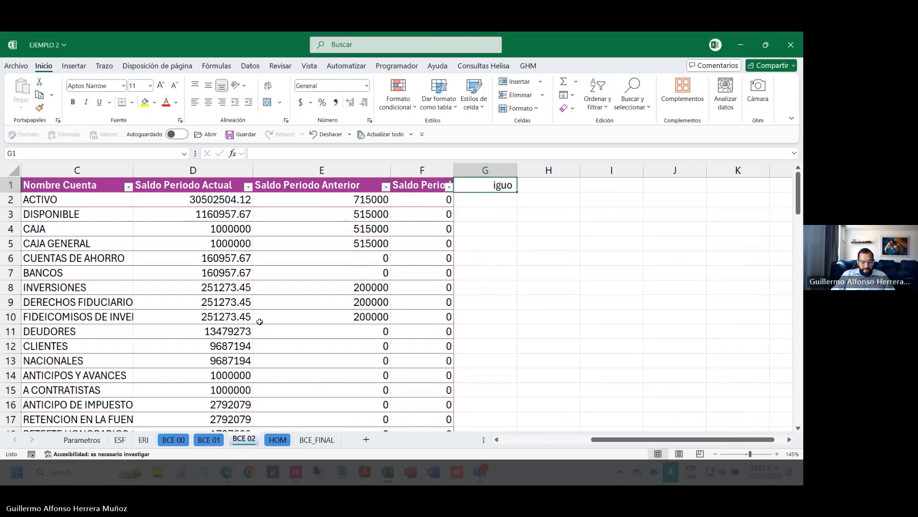
type("EMPRESA")
key("Return")
Step: Fill the EMPRESA column of BCE 02 with the text formula +"EMP 02"
key("ctrl+Left")
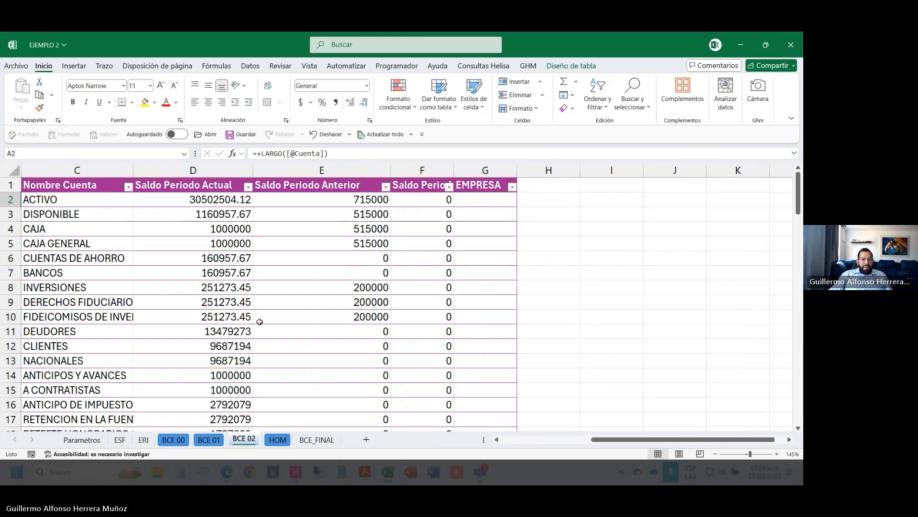
key("Up")
key("ctrl+Right")
key("Down")
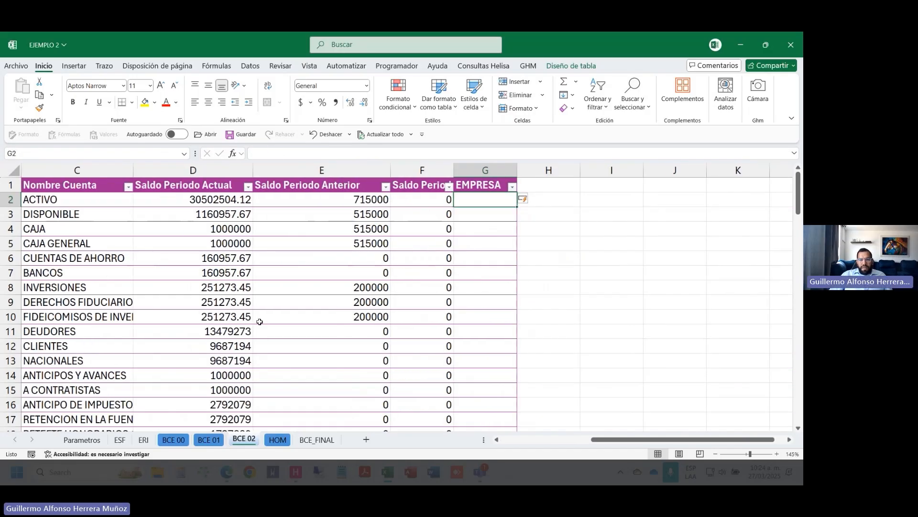
type("+\"")
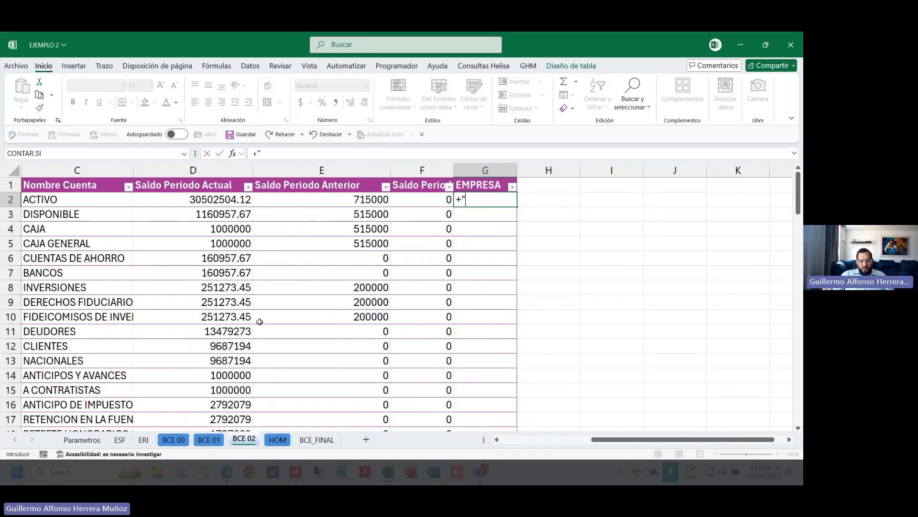
type("EMP")
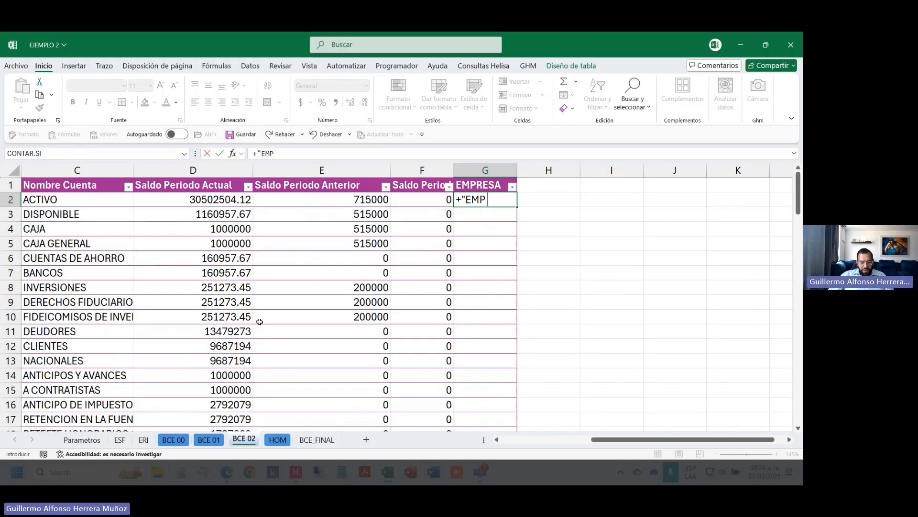
type(" 02\"")
key("Return")
Step: Copy the company formula from BCE 02 into the EMPRESA column of BCE 01 and change its text to EMP 01
key("Up")
key("ctrl+c")
key("ctrl+Page_Up")
key("Down")
key("ctrl+v")
key("F2")
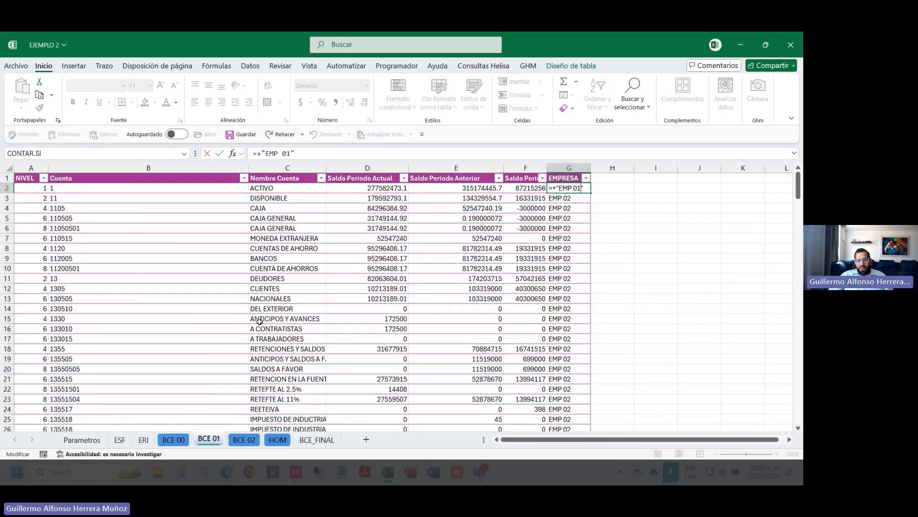
key("Return")
Step: Copy the company formula from BCE 01 into the EMPRESA column of BCE 00 and change its text to EMP 00
key("Up")
key("ctrl+c")
key("ctrl+Page_Up")
key("Down")
key("ctrl+Left")
key("ctrl+Left")
key("Up")
key("ctrl+Right")
key("Down")
key("ctrl+v")
key("F2")
key("Left")
key("Left")
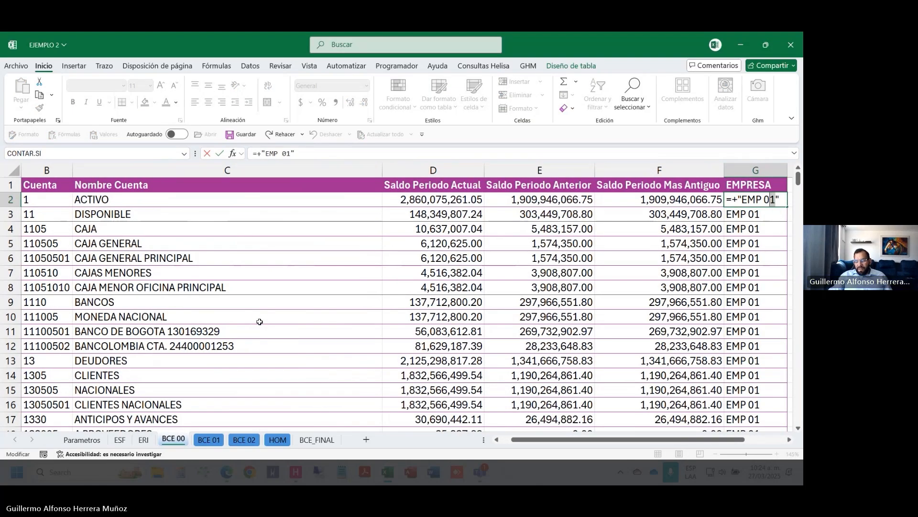
key("Delete")
type("0")
key("Return")
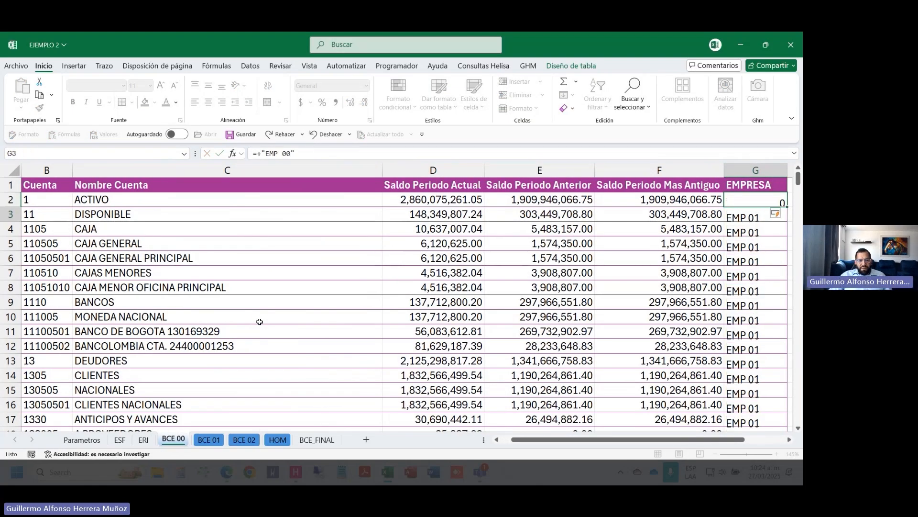
Step: Compare sheets BCE 00, BCE 01 and BCE 02 to check that their NIVEL and EMPRESA columns match in structure
key("ctrl+Page_Down")
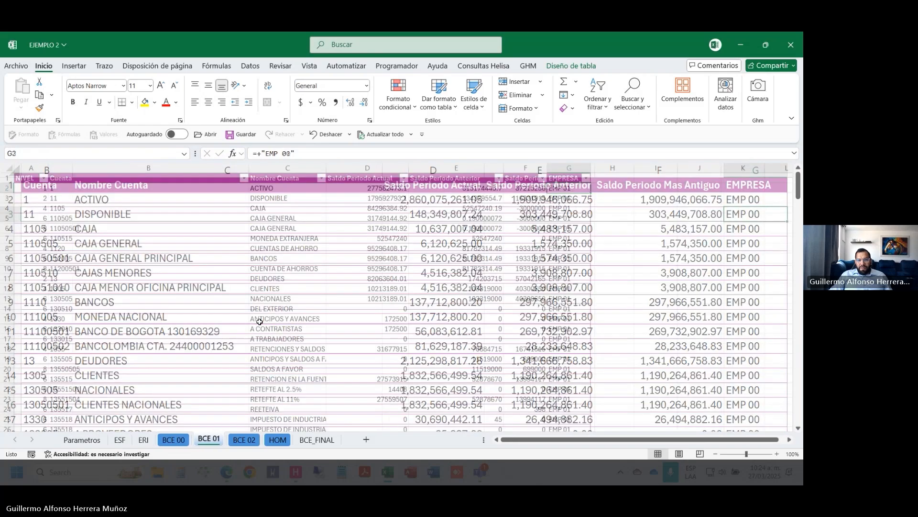
key("ctrl+Page_Down")
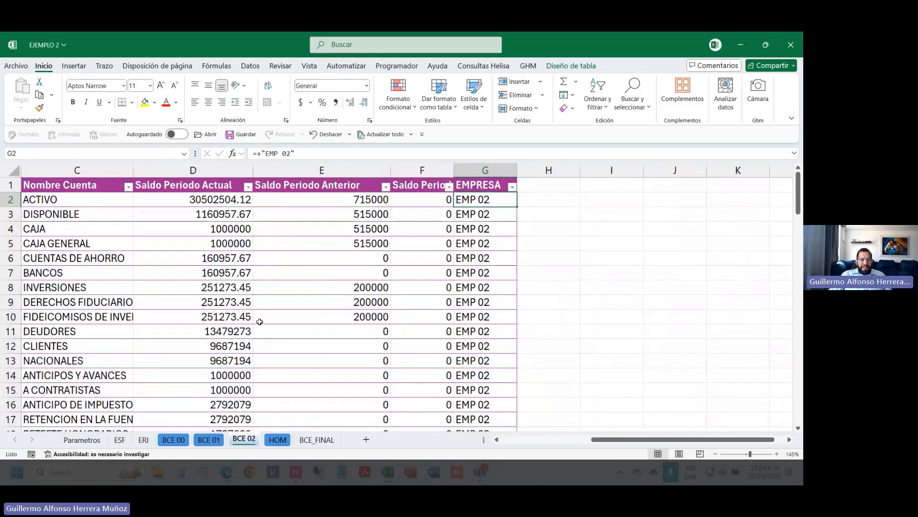
key("ctrl+Page_Up")
key("ctrl+Page_Up")
key("ctrl+Page_Down")
key("ctrl+Page_Up")
key("ctrl+Page_Down")
key("ctrl+Page_Down")
scroll(260, 321, "up", 3, "ctrl")
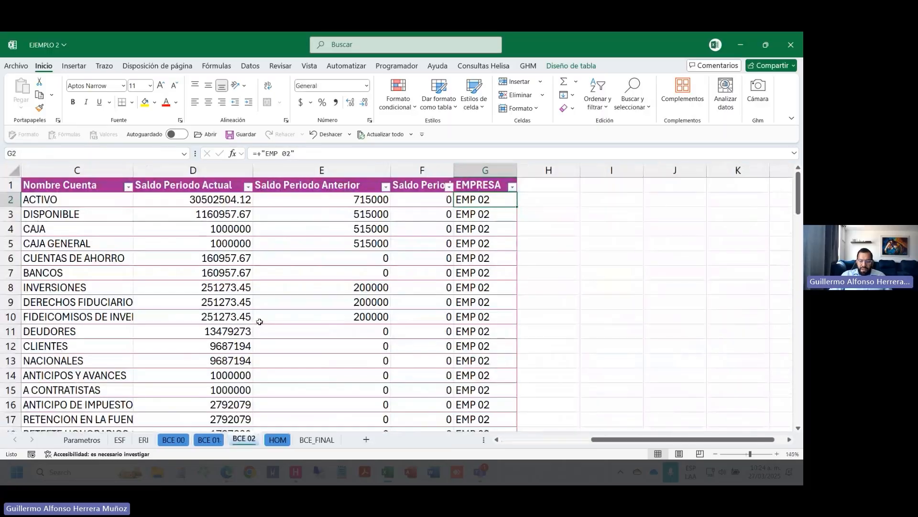
key("ctrl+Home")
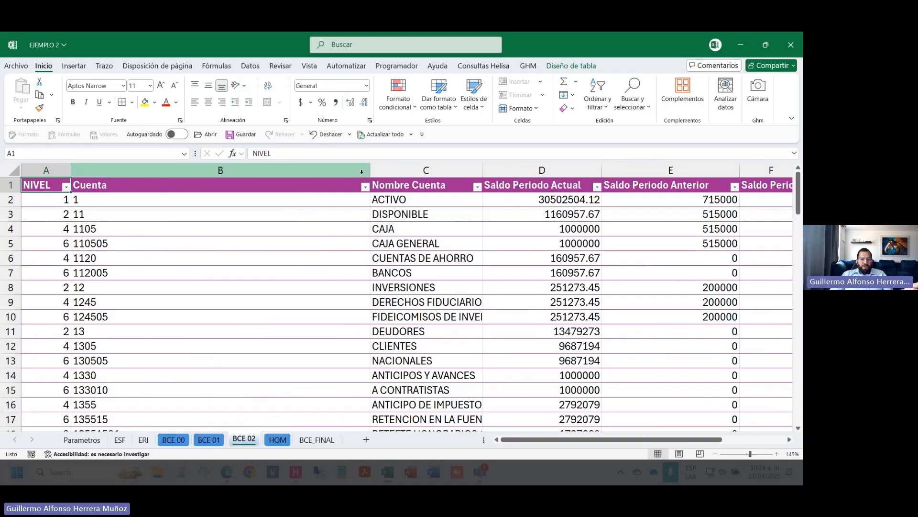
Step: Narrow the Cuenta column in BCE 02 and fit the Nombre Cuenta column to its contents
left_click_drag(370, 170, 143, 171)
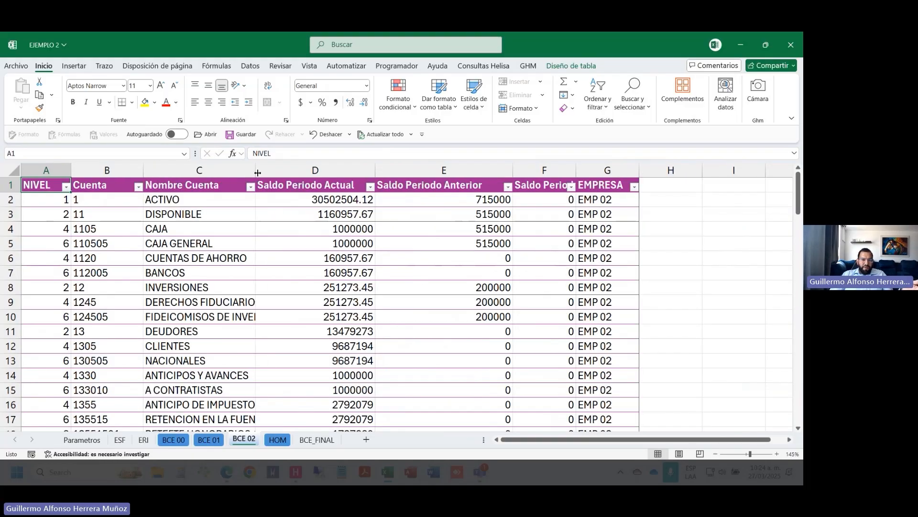
double_click(256, 170)
left_click(136, 286)
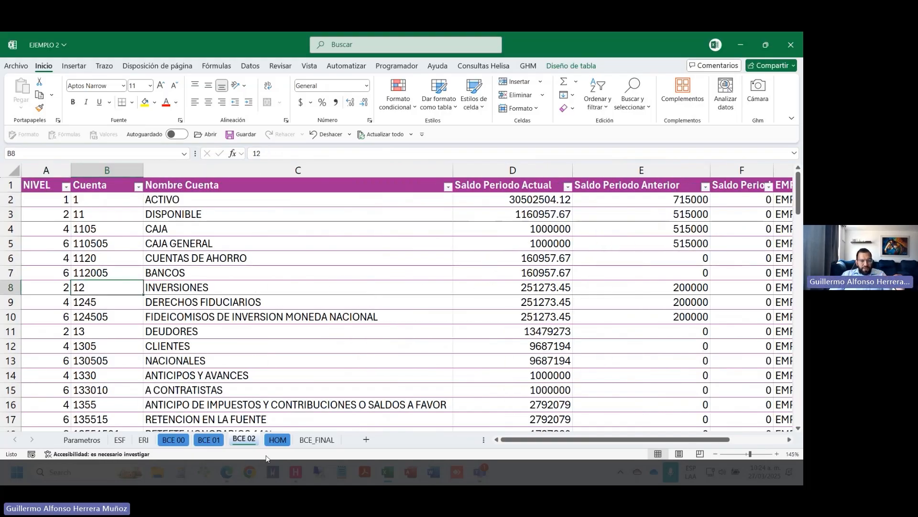
Step: Review the table in BCE_FINAL against the source tables in BCE 00, BCE 01 and BCE 02
left_click(181, 444)
left_click(317, 439)
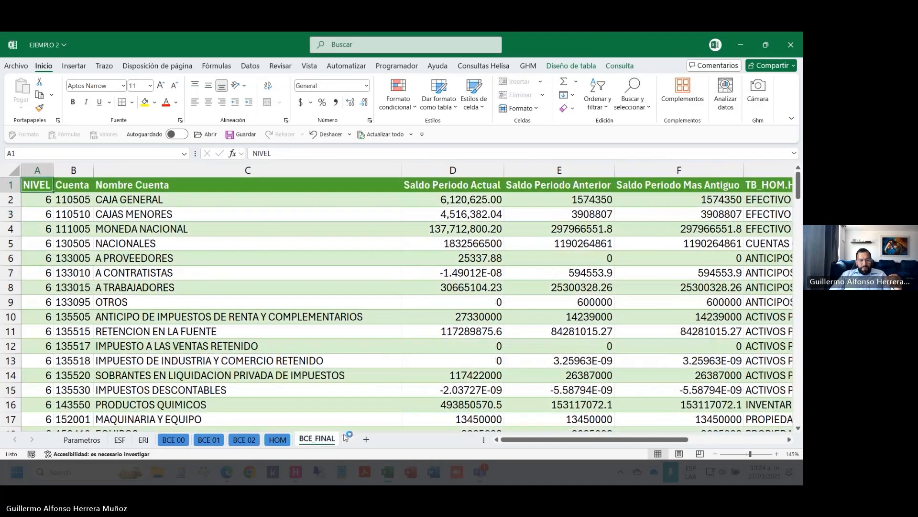
left_click_drag(168, 244, 670, 361)
left_click_drag(671, 318, 2, 220)
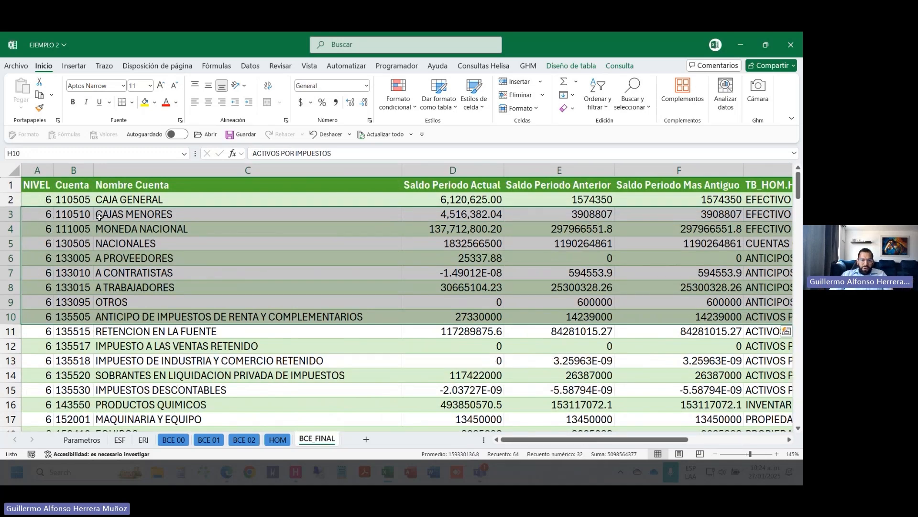
key("ctrl+Page_Up")
key("ctrl+Page_Up")
key("ctrl+Page_Up")
key("ctrl+Page_Up")
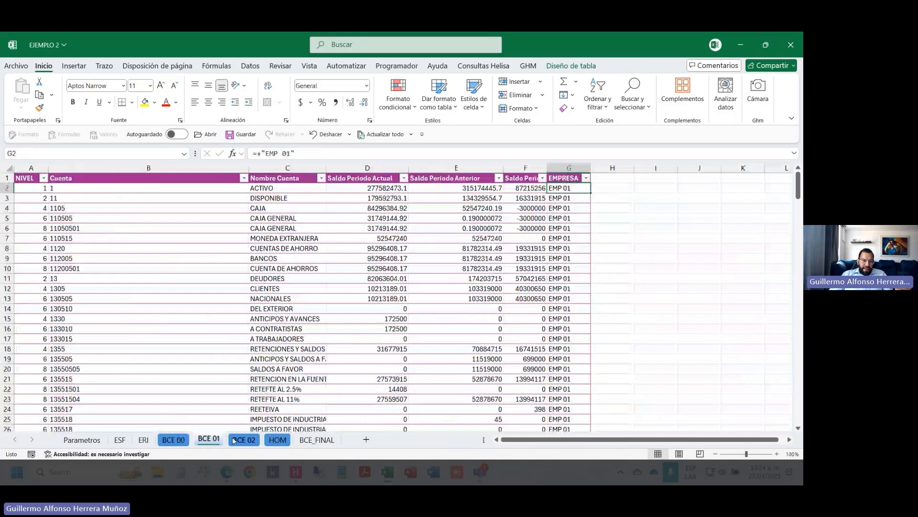
key("ctrl+Page_Down")
key("ctrl+Page_Down")
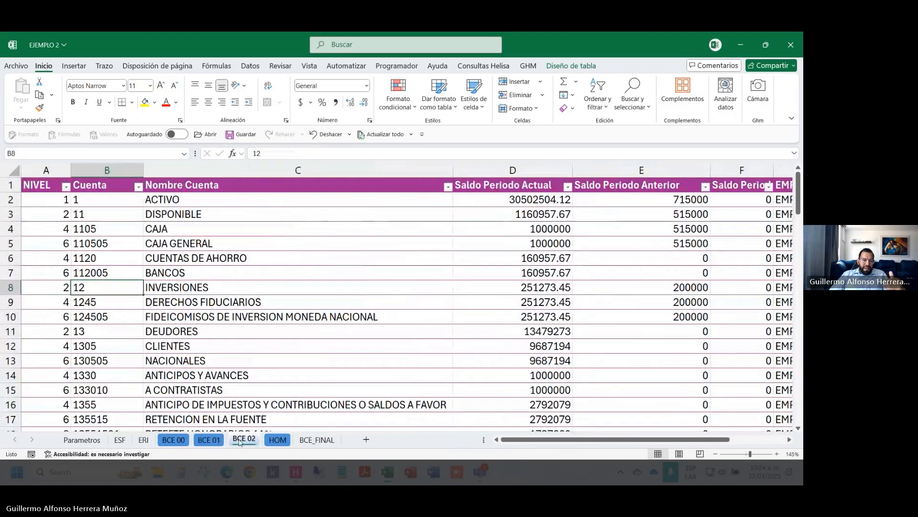
left_click(183, 441)
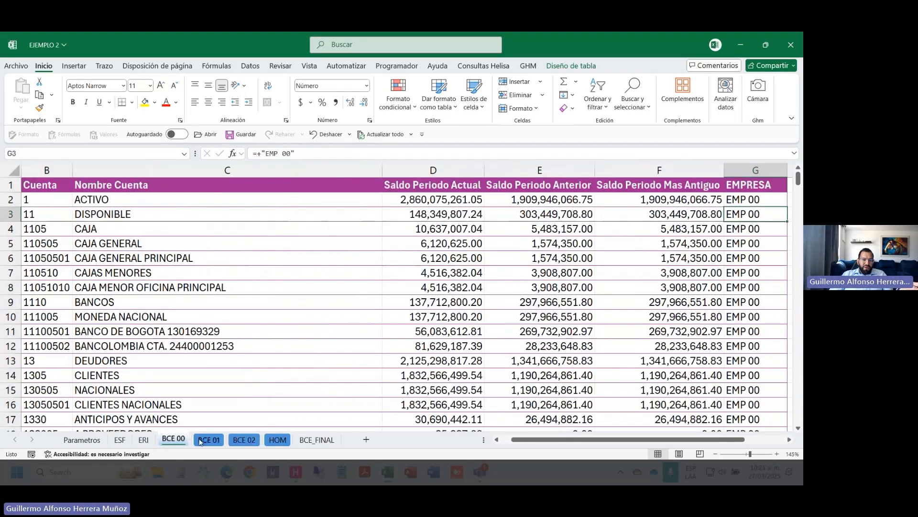
left_click(209, 439)
left_click(241, 440)
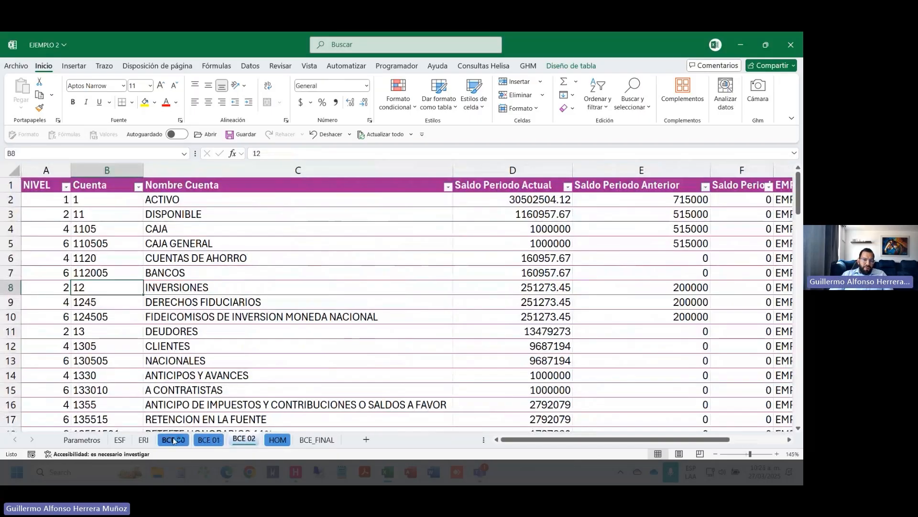
Step: Bring the BCE 00 table into Power Query and rename its query as BCE_00
left_click(173, 439)
left_click(172, 241)
left_click(136, 215)
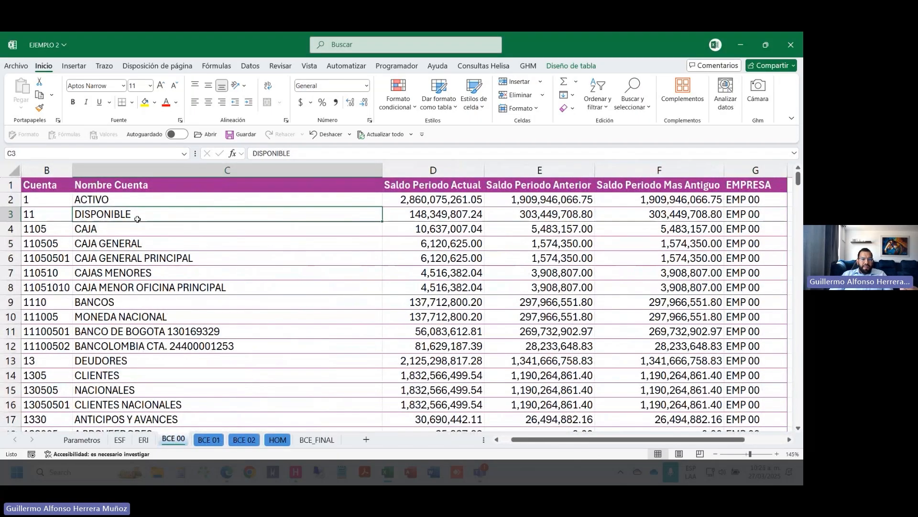
left_click(127, 224)
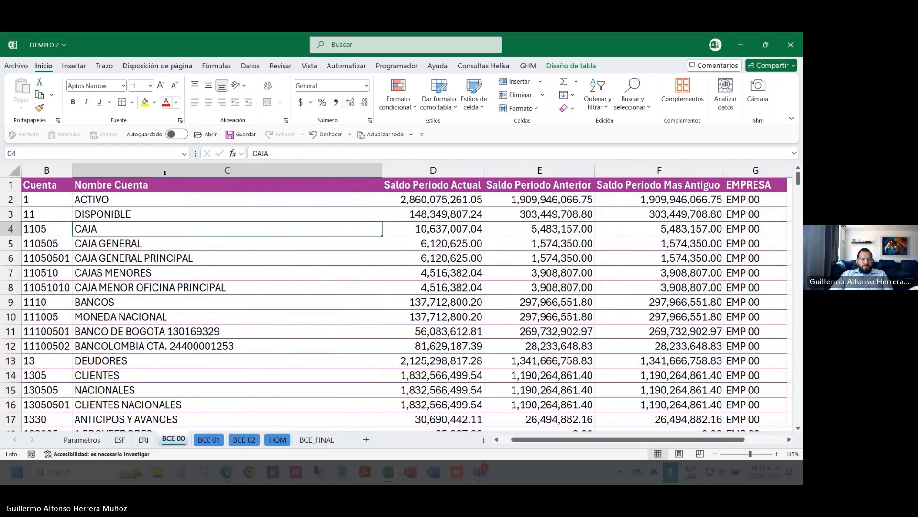
left_click(136, 305)
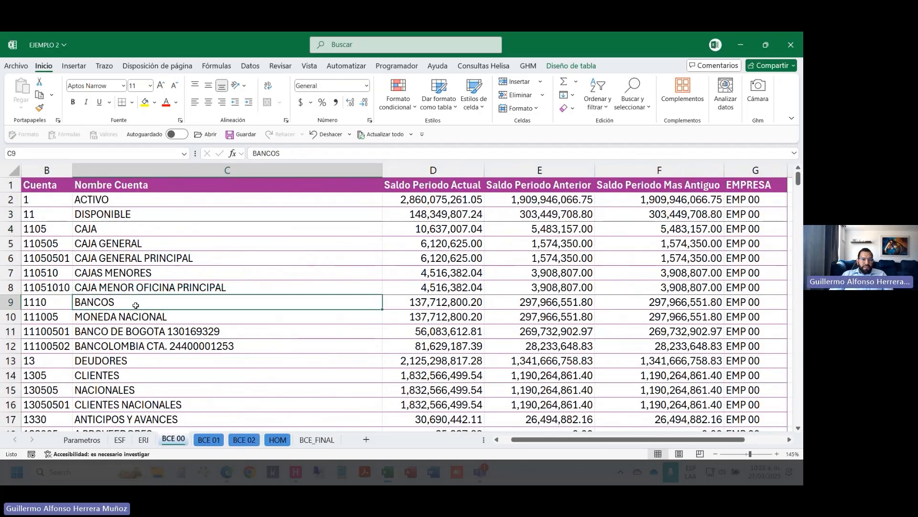
left_click(249, 66)
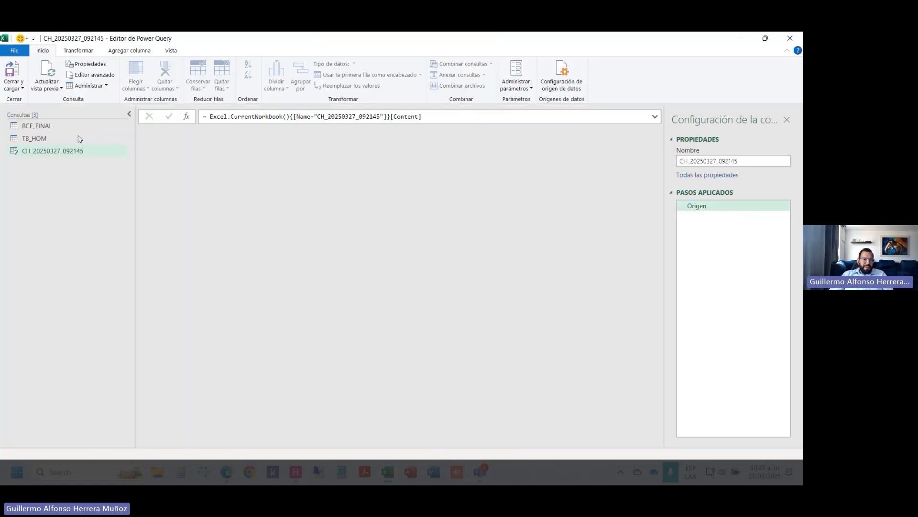
double_click(95, 151)
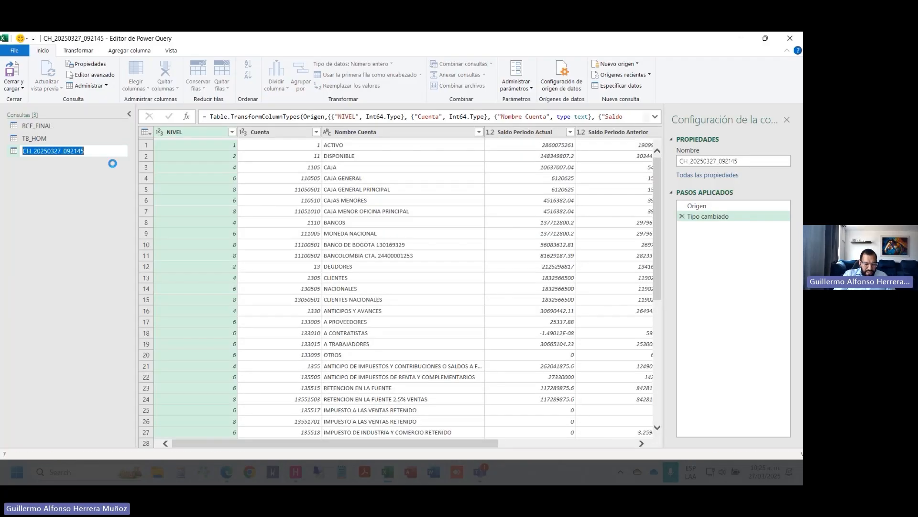
type("BCE_00")
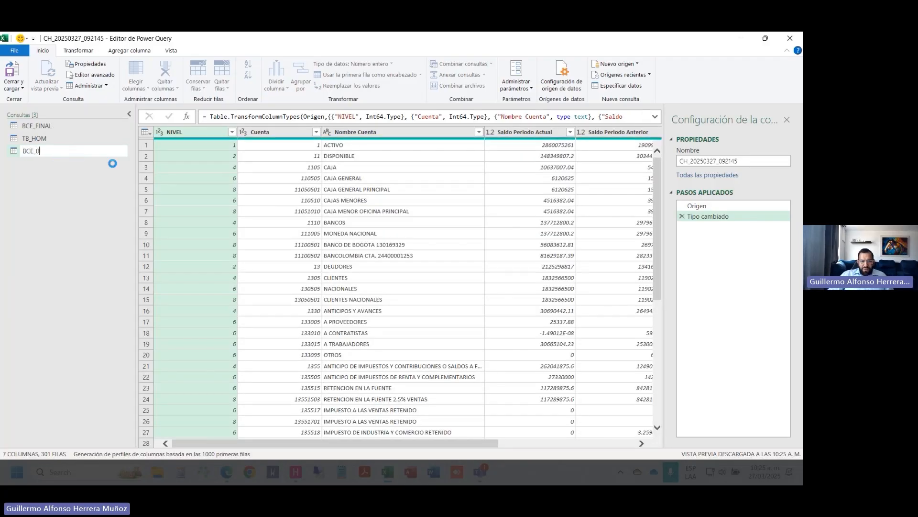
key("Return")
Step: Close the query editor and load BCE_00 as a connection only
left_click(16, 49)
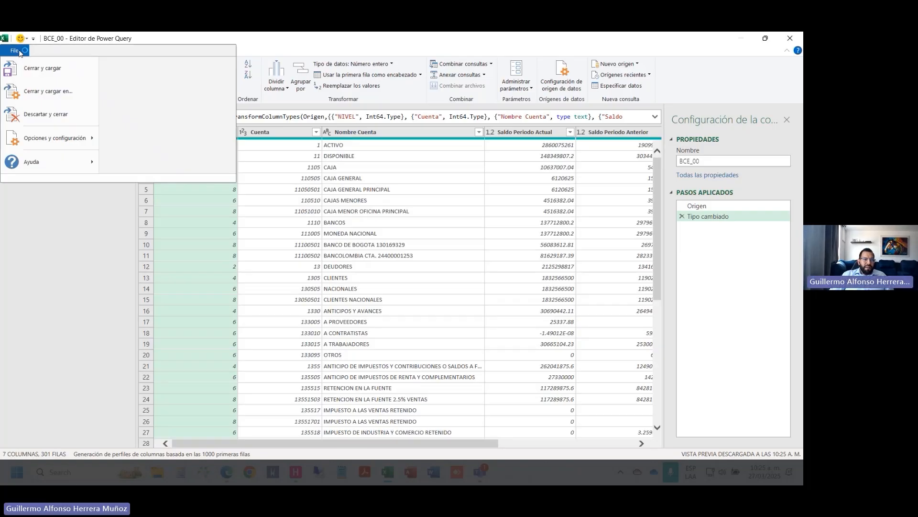
left_click(80, 92)
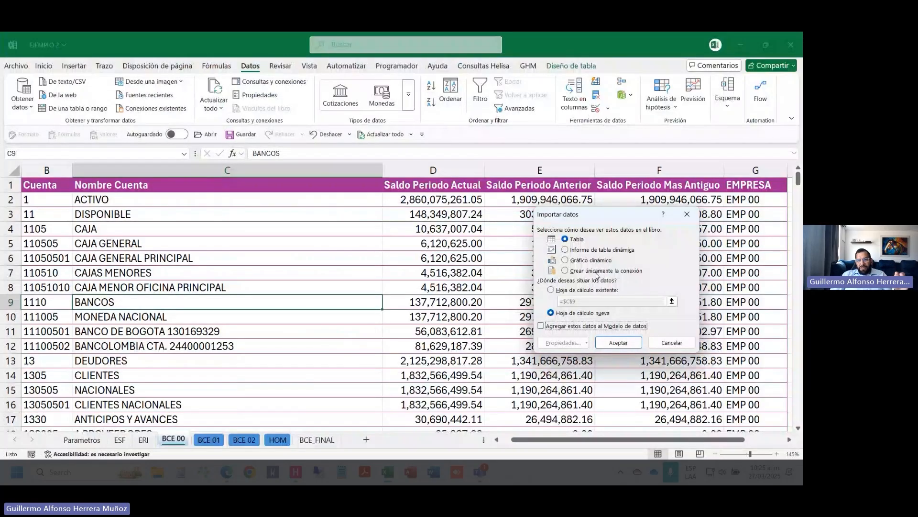
left_click(596, 271)
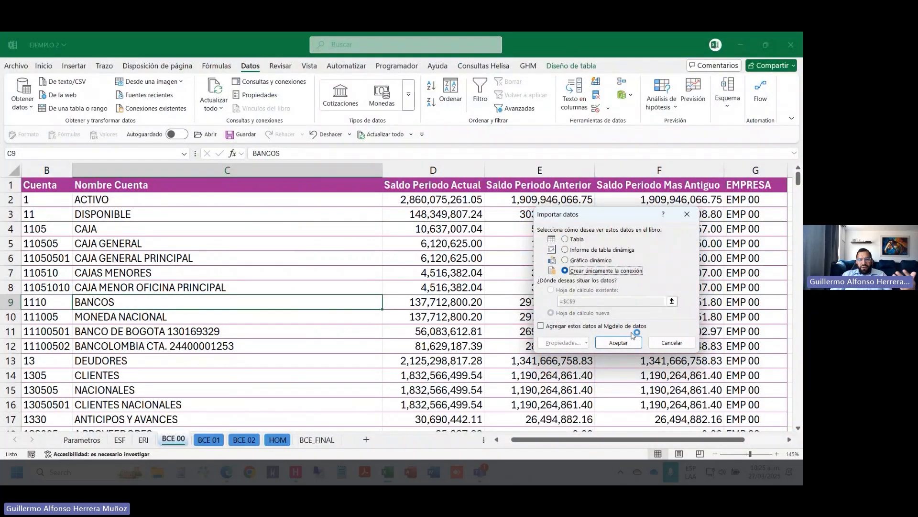
left_click(619, 342)
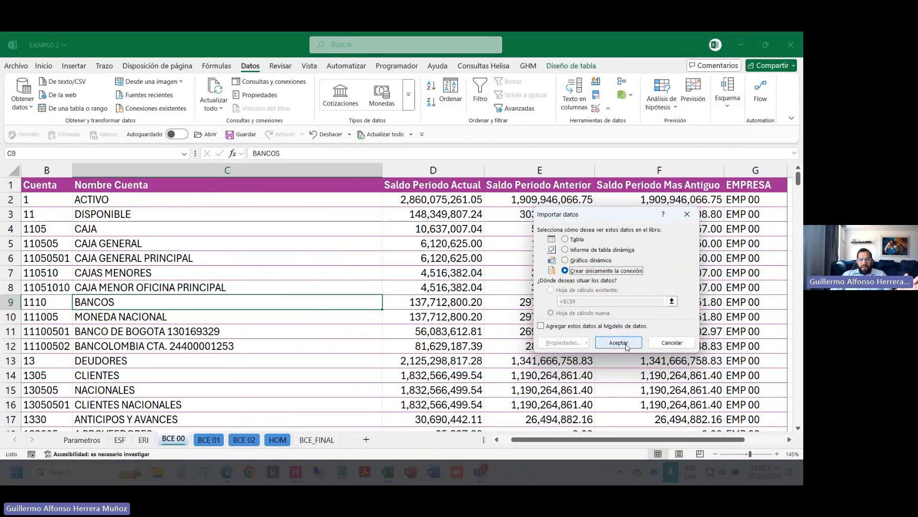
Step: Bring the BCE 01 table into Power Query and rename its query as BCE_01
left_click(209, 439)
left_click(148, 288)
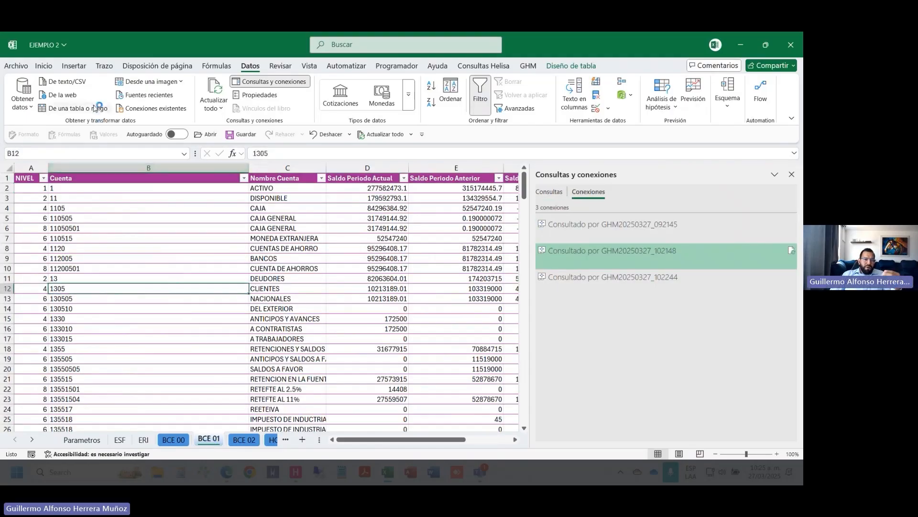
left_click(79, 110)
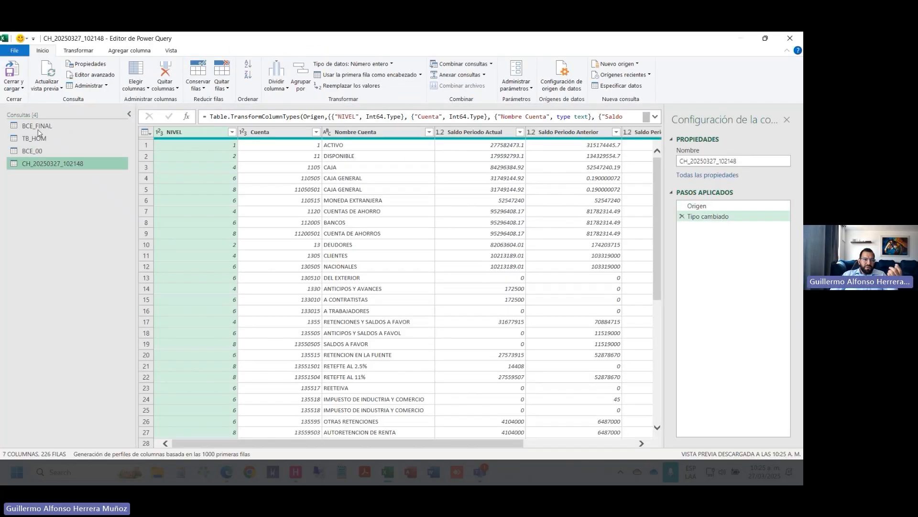
double_click(72, 167)
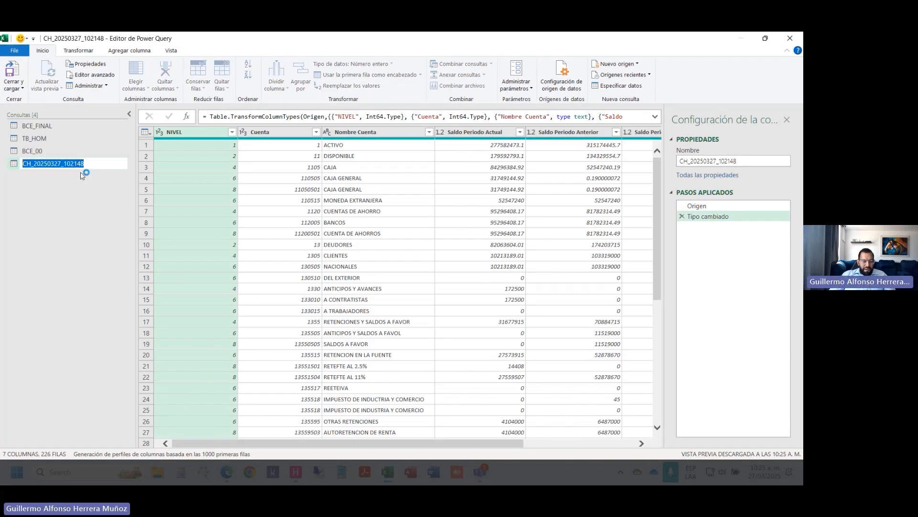
type("BCE")
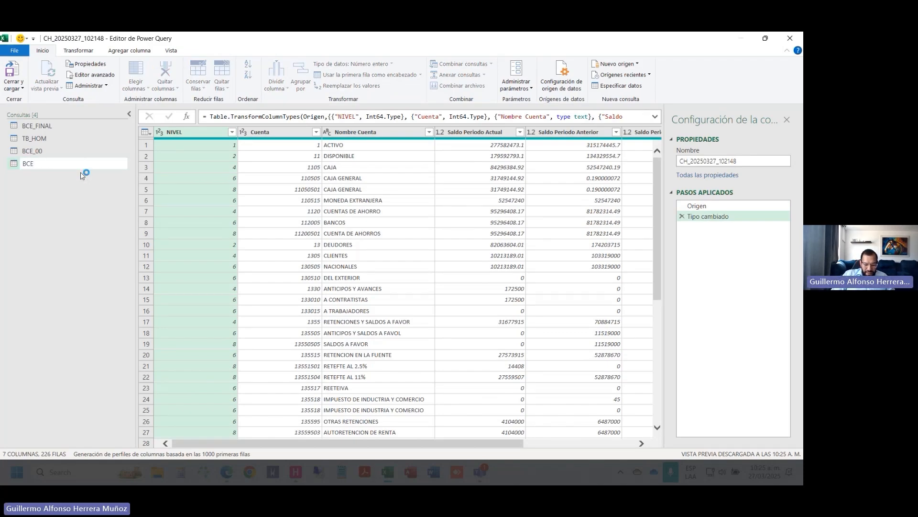
type("_01")
key("Return")
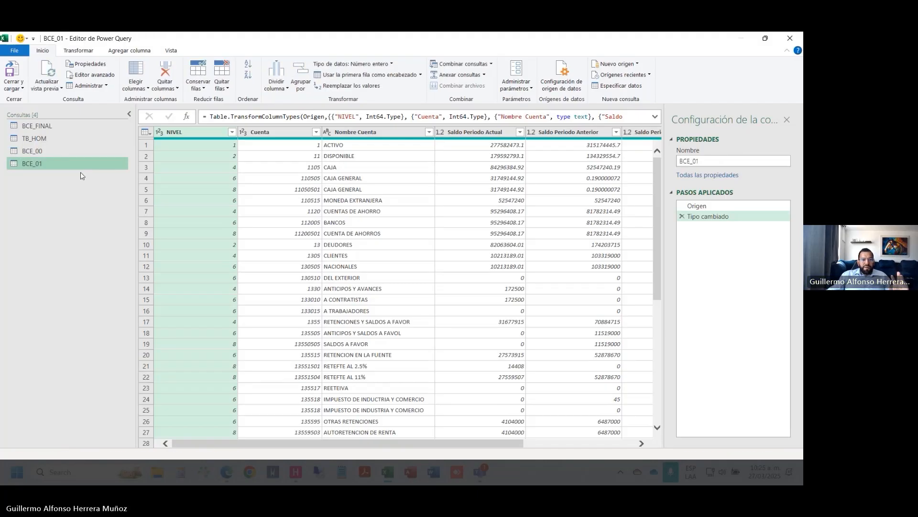
Step: Load BCE_01 as a connection only and close the list of queries and connections
left_click(22, 54)
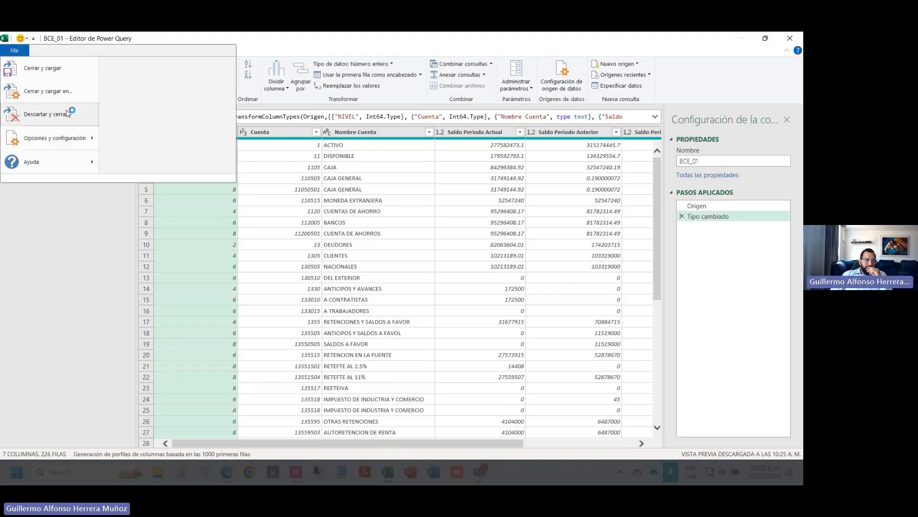
left_click(85, 99)
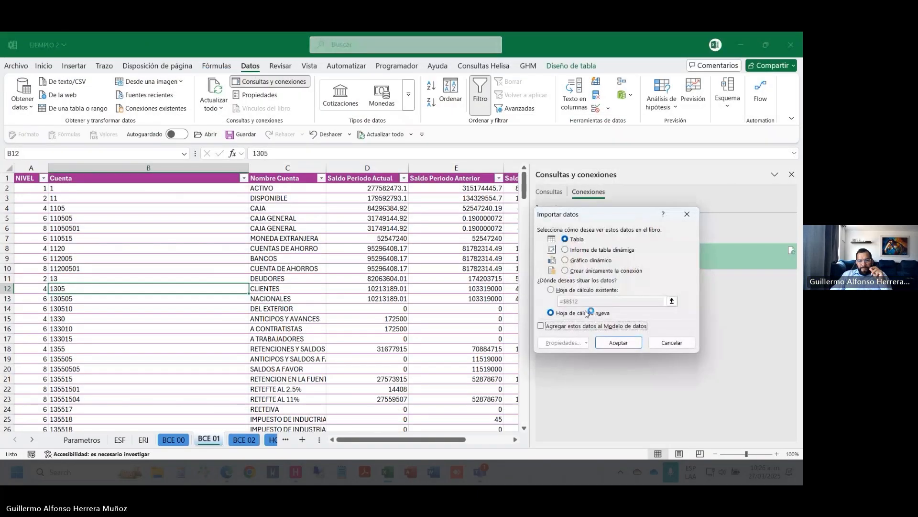
left_click(603, 271)
left_click(627, 346)
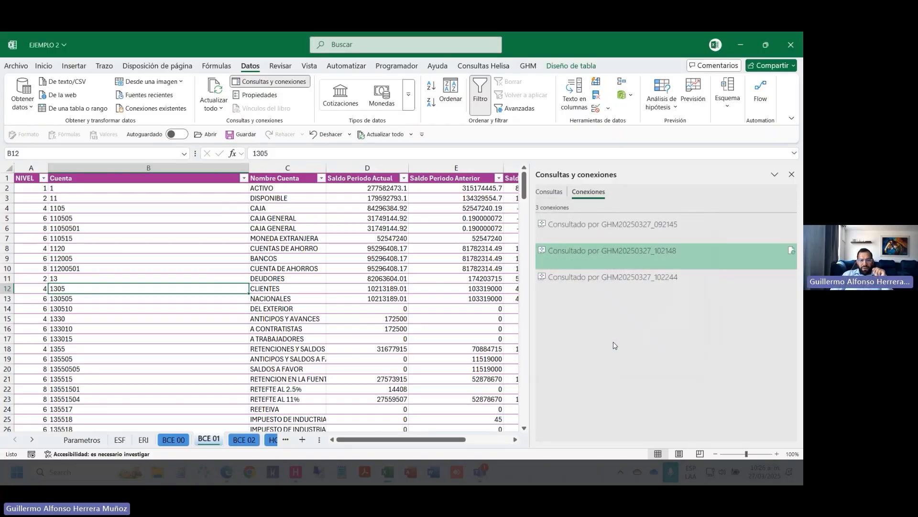
left_click(792, 174)
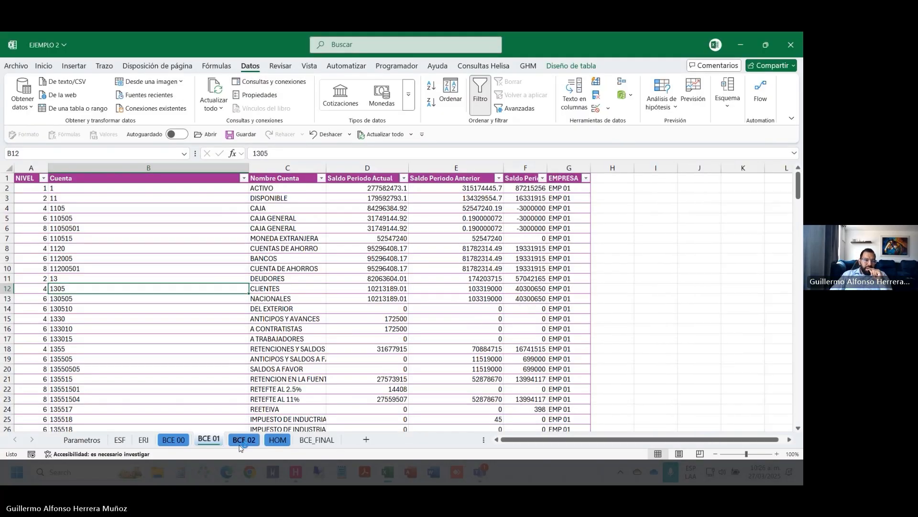
Step: Bring the BCE 02 table into Power Query and rename its query as BCE_02
left_click(244, 439)
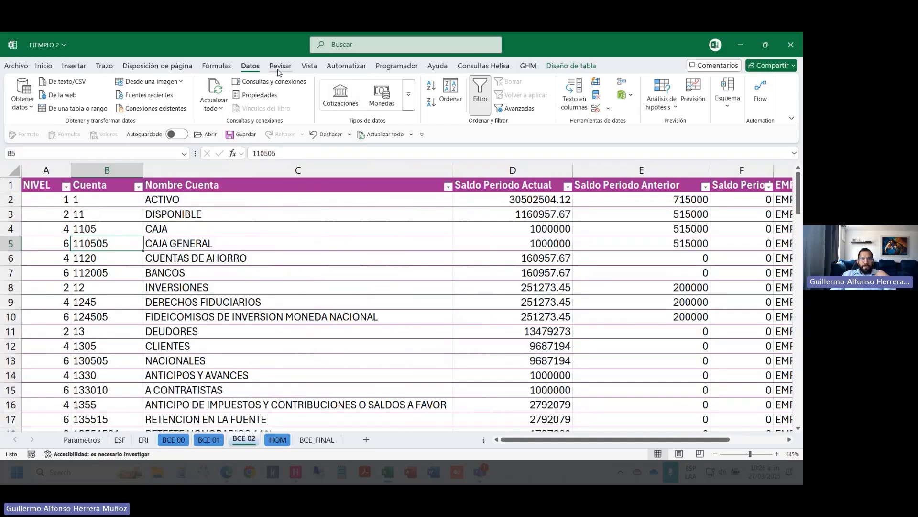
left_click(68, 109)
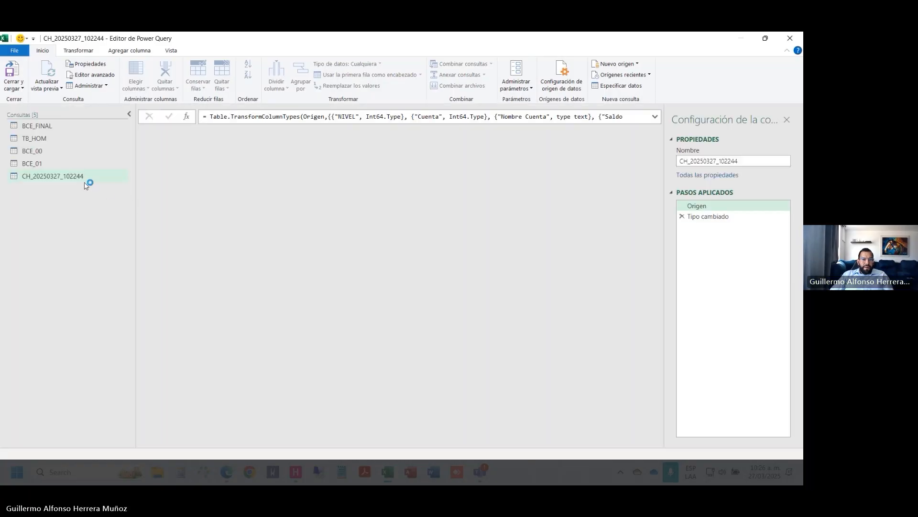
double_click(80, 178)
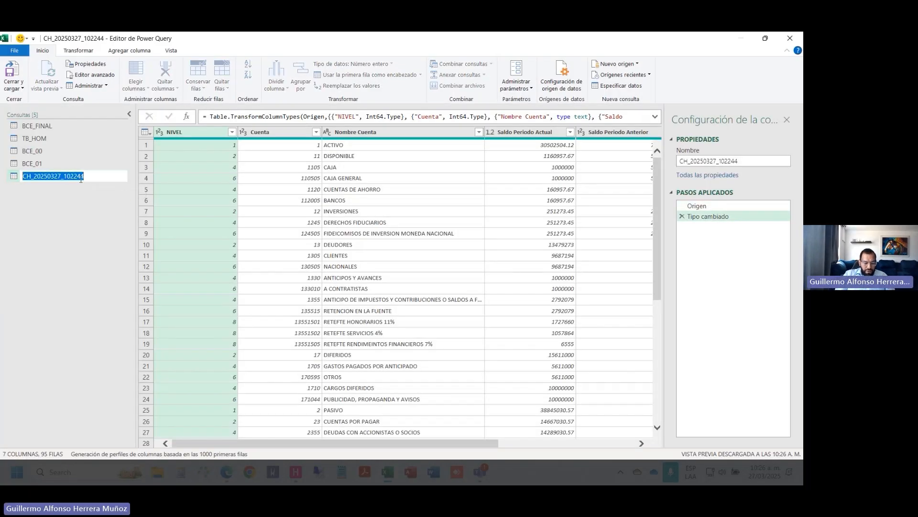
type("BCE_")
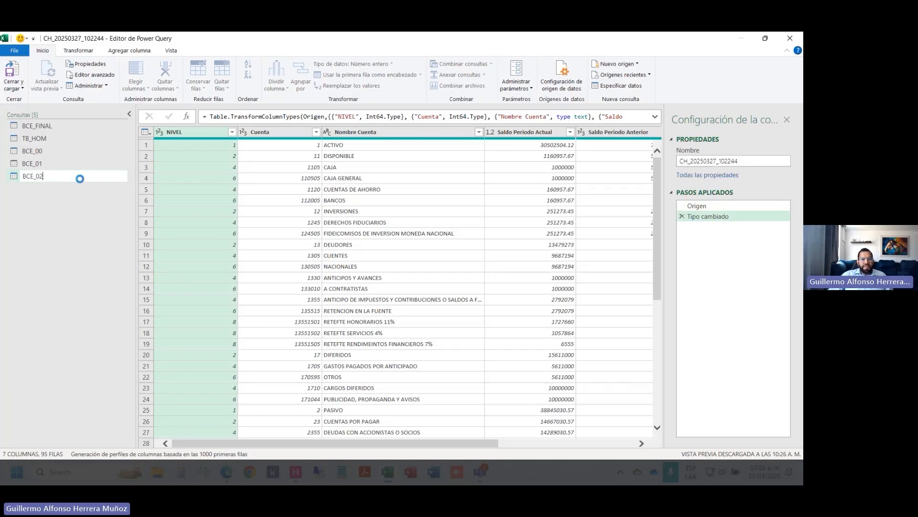
type("02")
key("Return")
Step: Compare the previews of queries BCE_00, BCE_01 and BCE_02 to check their column structure
left_click(63, 150)
left_click(54, 162)
left_click(45, 175)
left_click(51, 153)
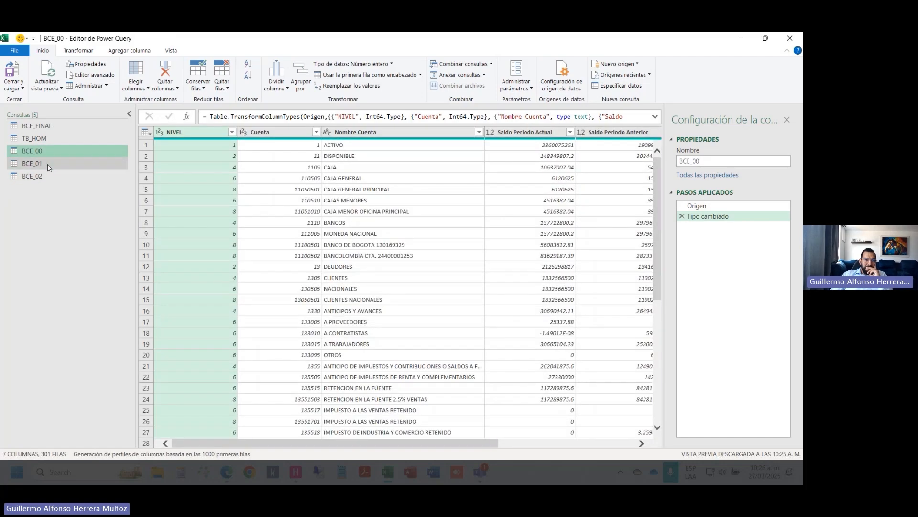
left_click(48, 163)
left_click(43, 175)
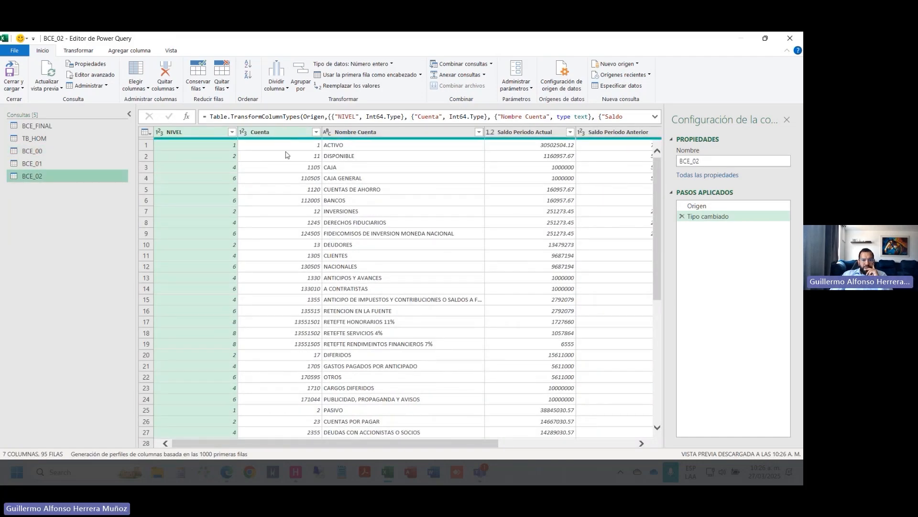
left_click(42, 164)
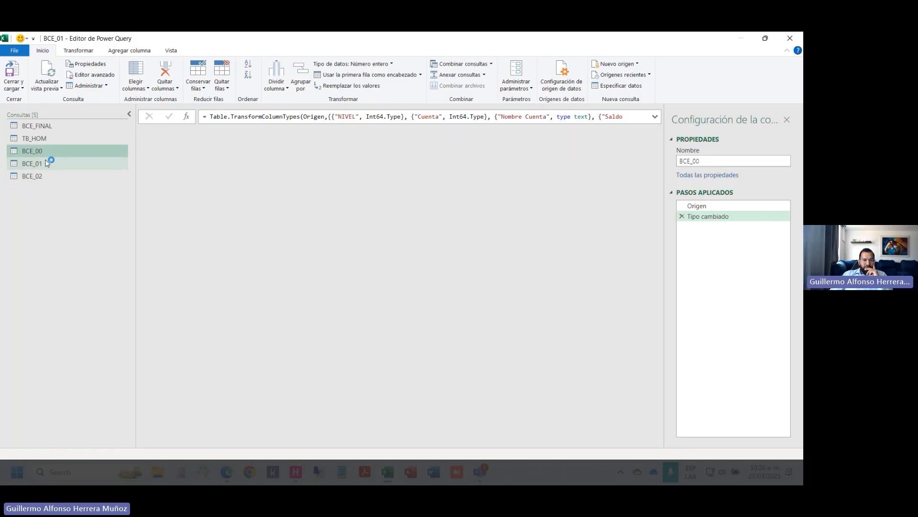
left_click(45, 150)
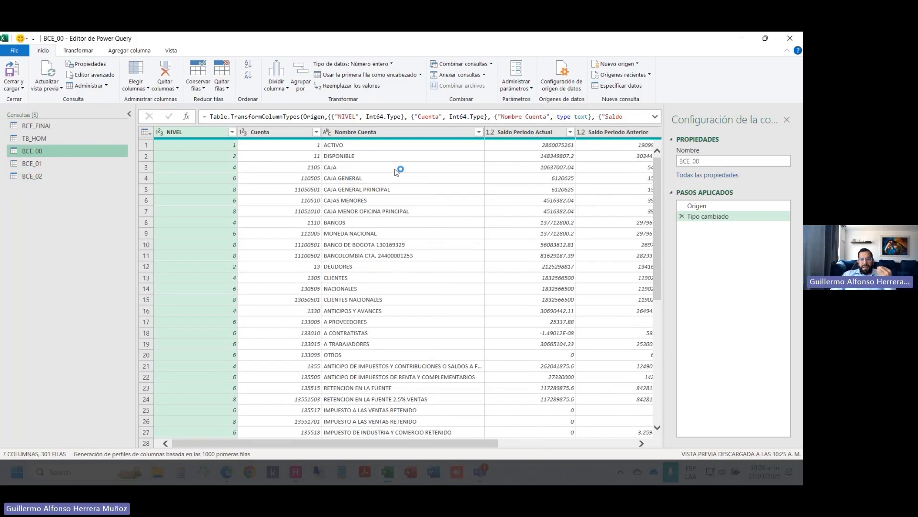
Step: Change the Cuenta column's data type to text in the formula of BCE_00's Tipo cambiado step
double_click(484, 117)
key("ctrl+shift+Left")
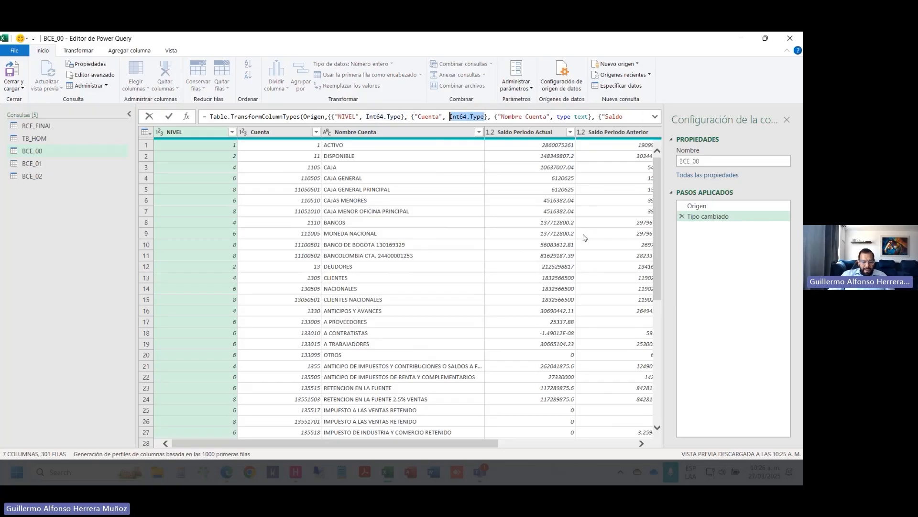
type("TYPE")
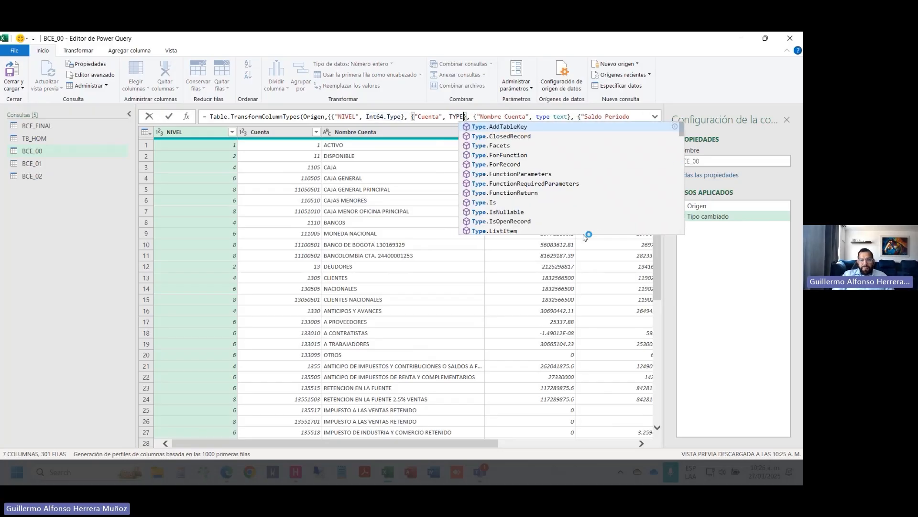
key("ctrl+shift+Left")
type("type ")
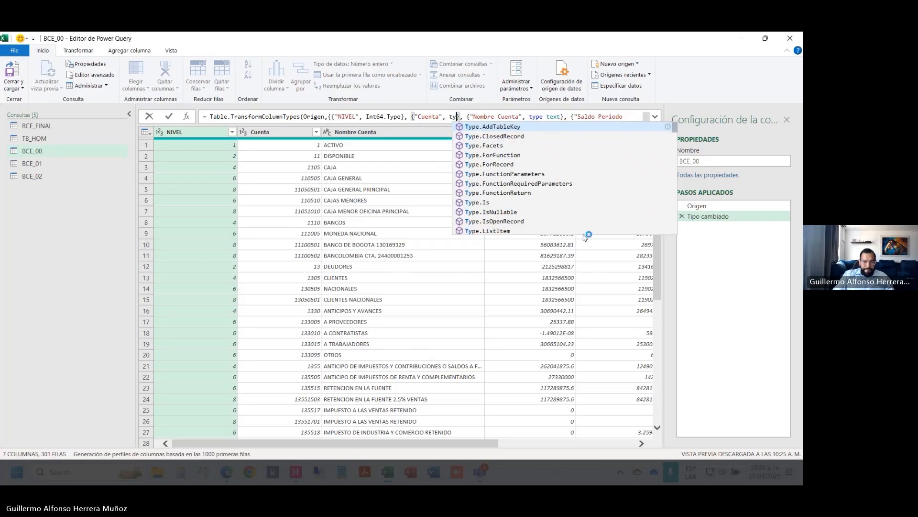
type("tex")
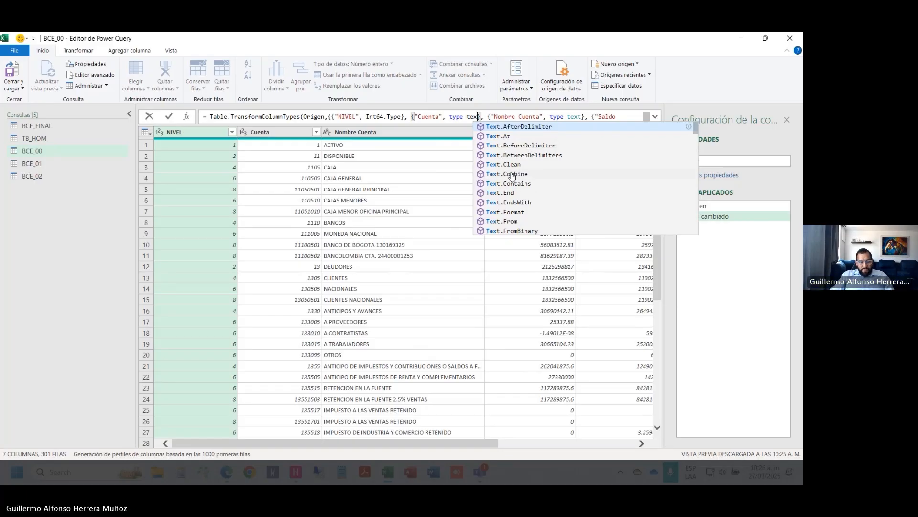
type("t")
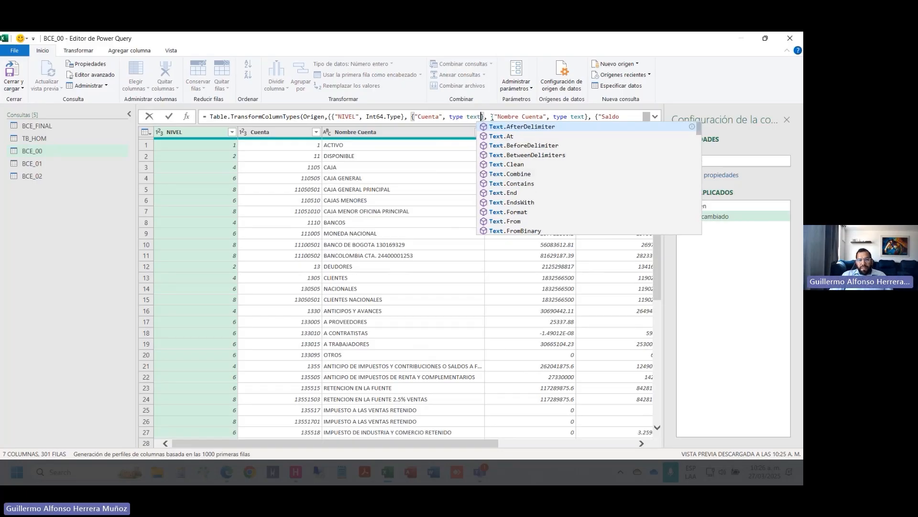
key("Return")
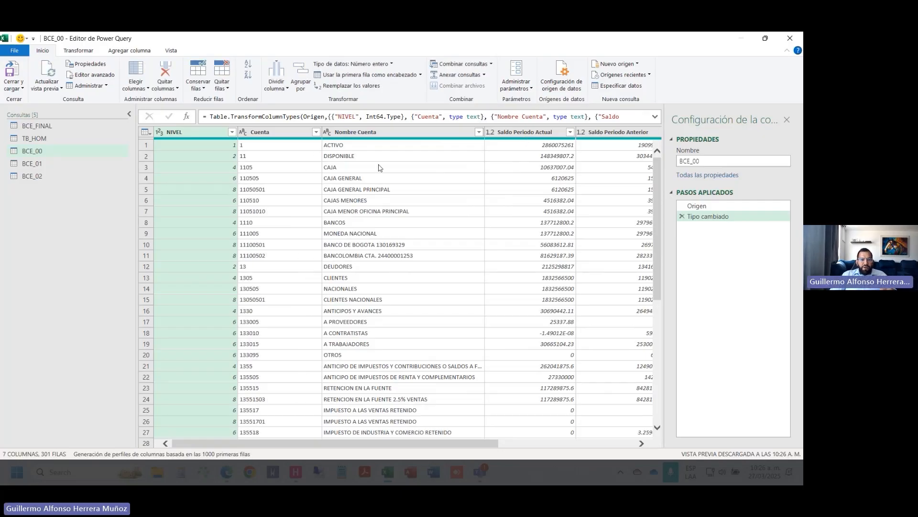
Step: Open the text transformation options for the Cuenta column of BCE_00
right_click(293, 133)
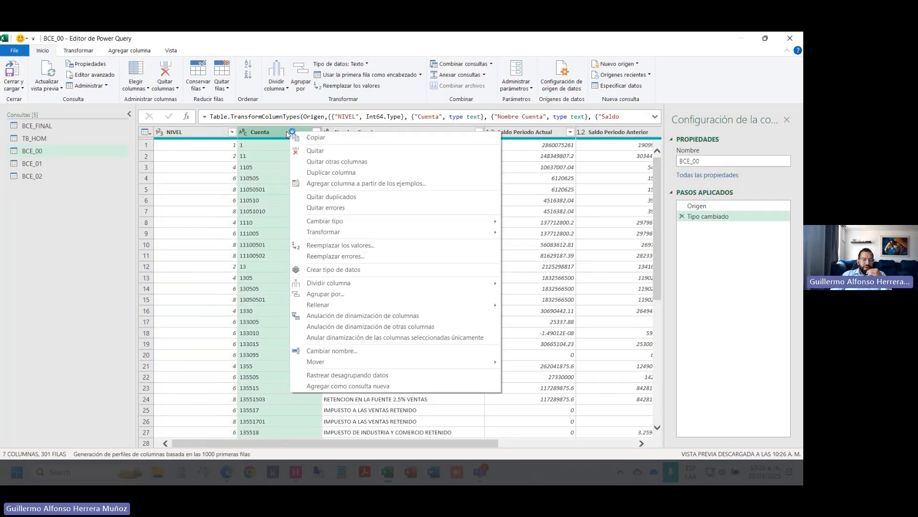
mouse_move(349, 234)
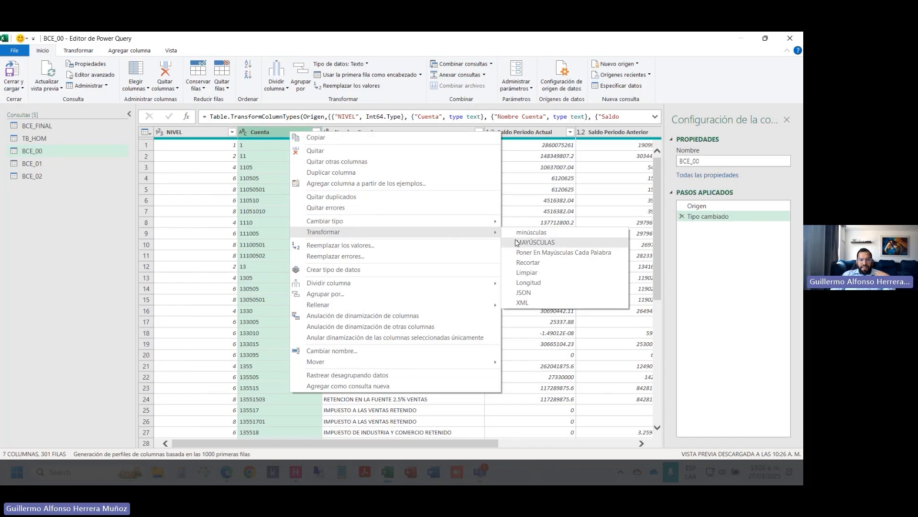
Step: Copy the entire column-type formula of the BCE_00 query's Tipo cambiado step
mouse_move(453, 220)
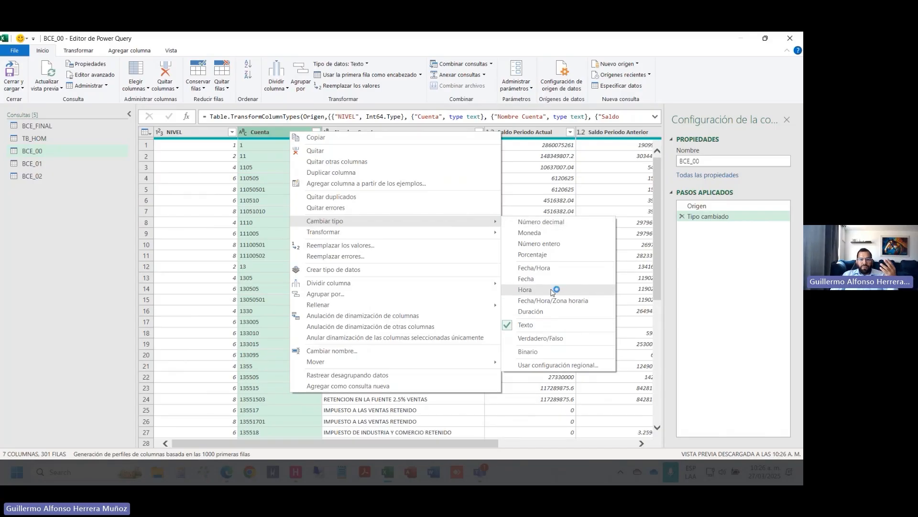
left_click(264, 172)
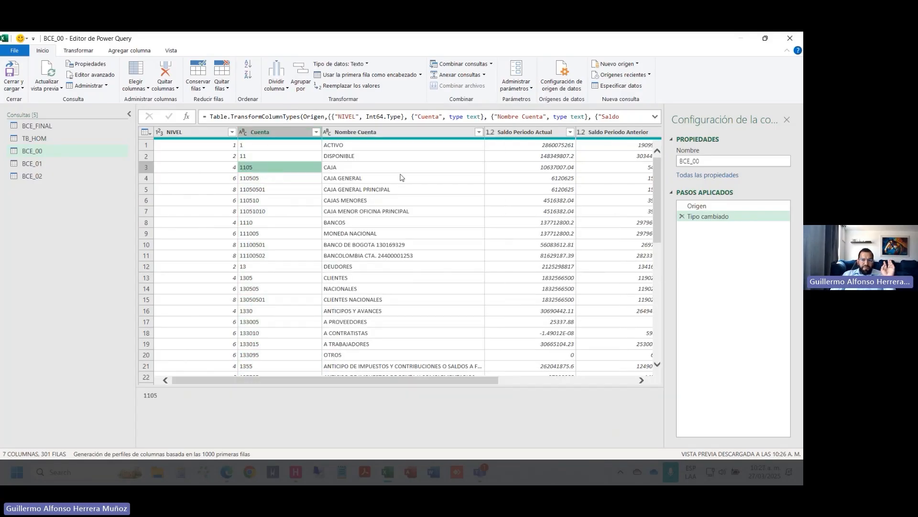
left_click(655, 117)
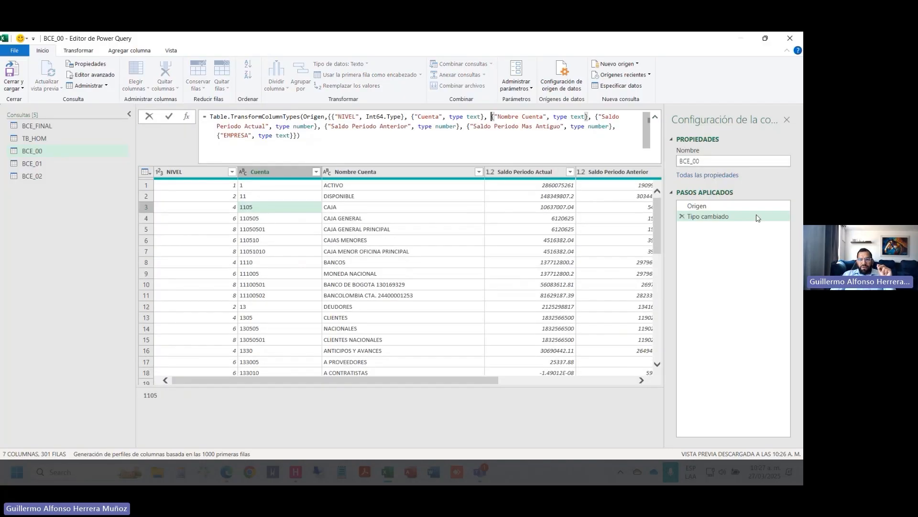
key("ctrl+a")
key("ctrl+c")
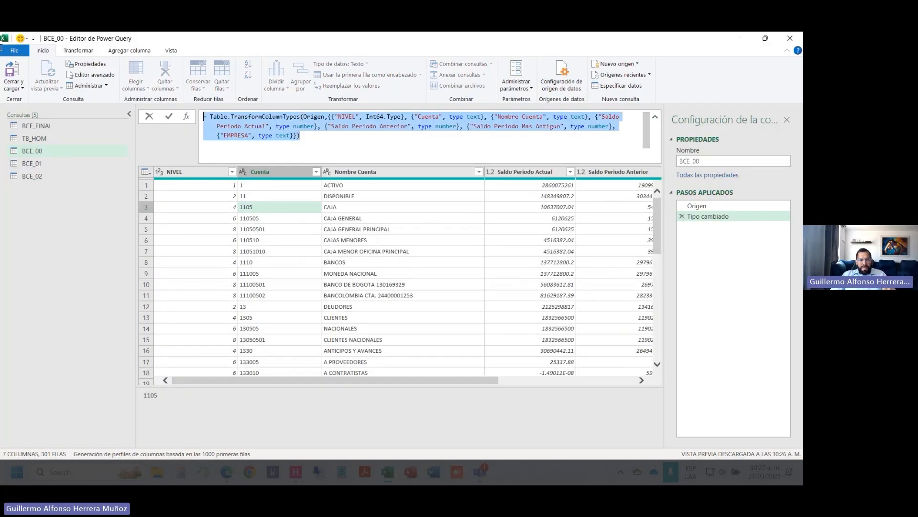
Step: Replace the BCE_01 query's Tipo cambiado formula with the copied one so that Cuenta is text
left_click(49, 165)
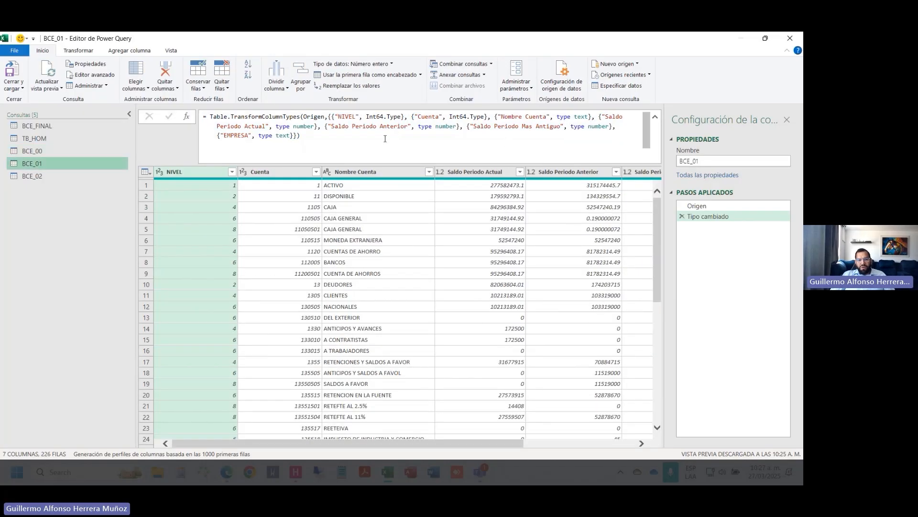
left_click(385, 139)
key("ctrl+a")
key("ctrl+v")
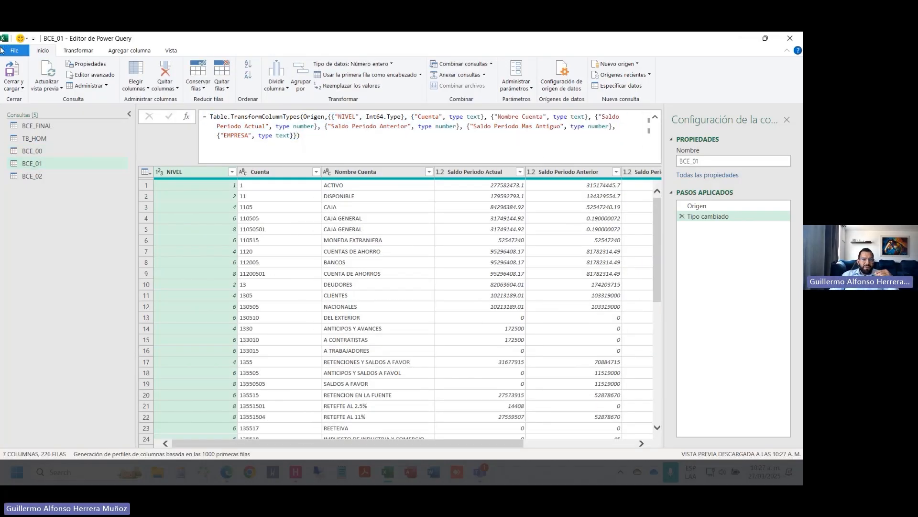
Step: Overwrite the BCE_02 query's Tipo cambiado formula with the copied one, making Cuenta text and the balance columns decimal numbers
left_click(31, 176)
left_click(234, 143)
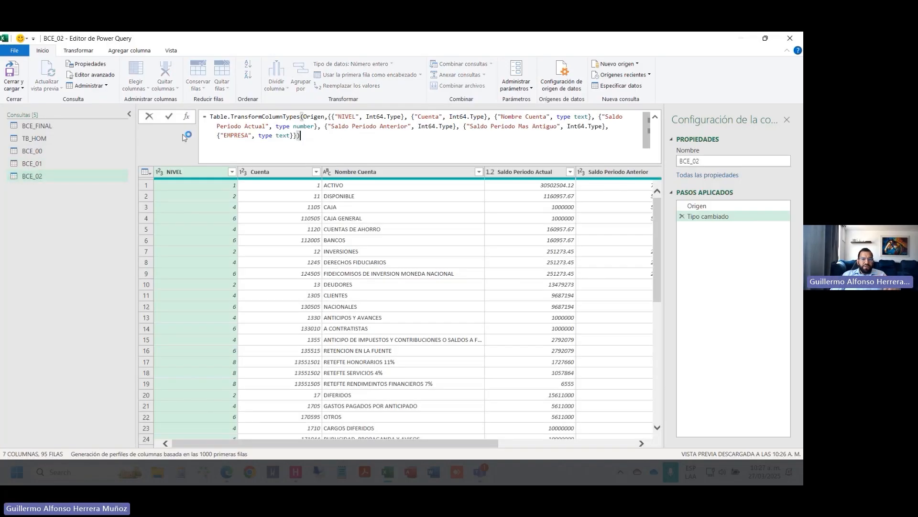
key("ctrl+a")
key("ctrl+v")
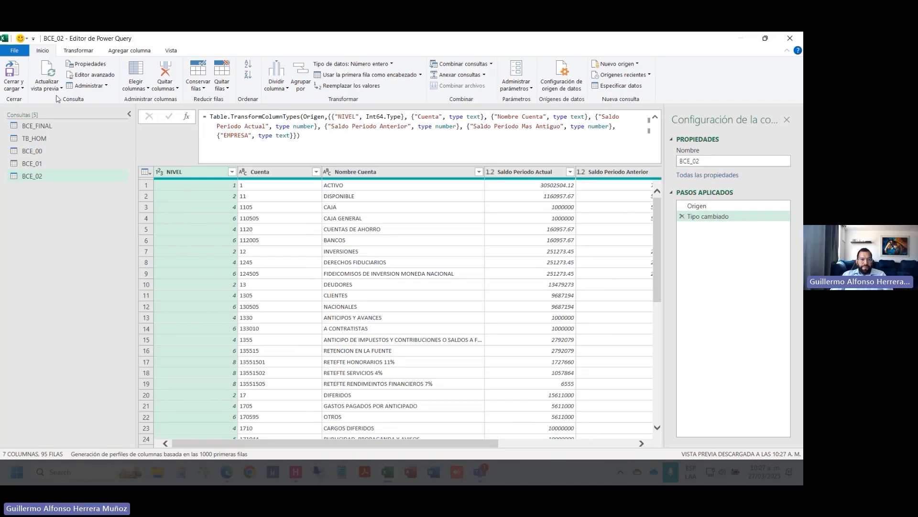
Step: Close the query editor, load the new queries as connection only, and dismiss the queries and connections list
left_click(21, 89)
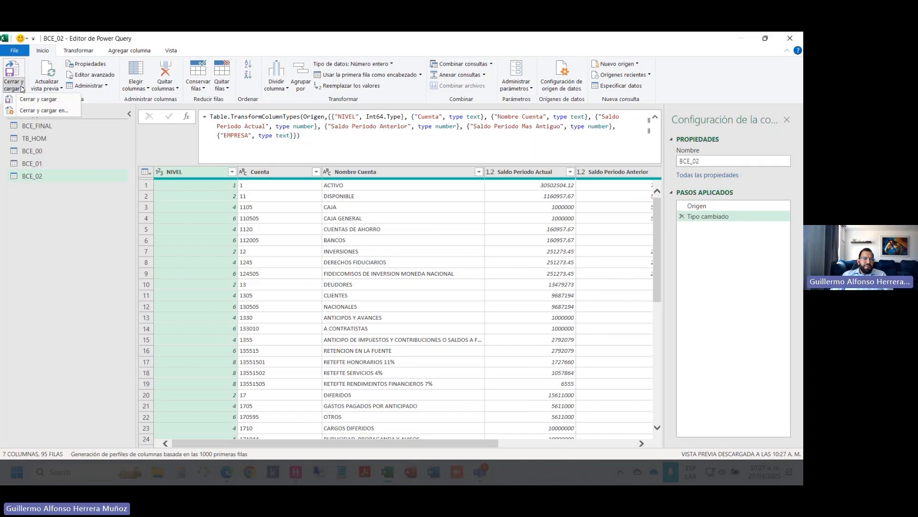
left_click(56, 111)
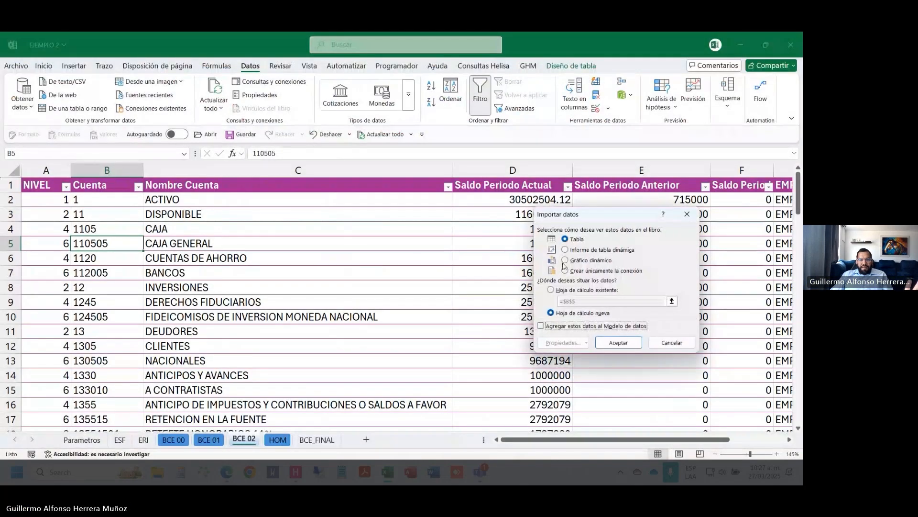
left_click(585, 271)
left_click(620, 344)
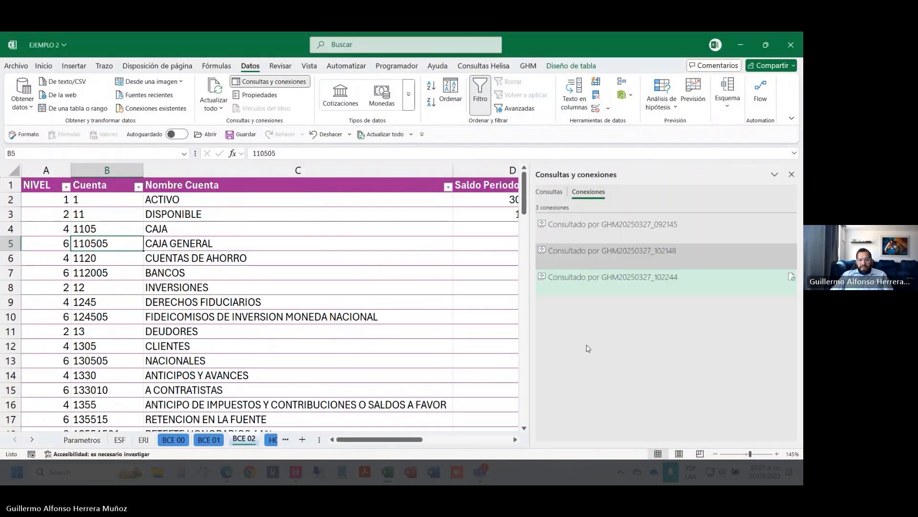
left_click(792, 174)
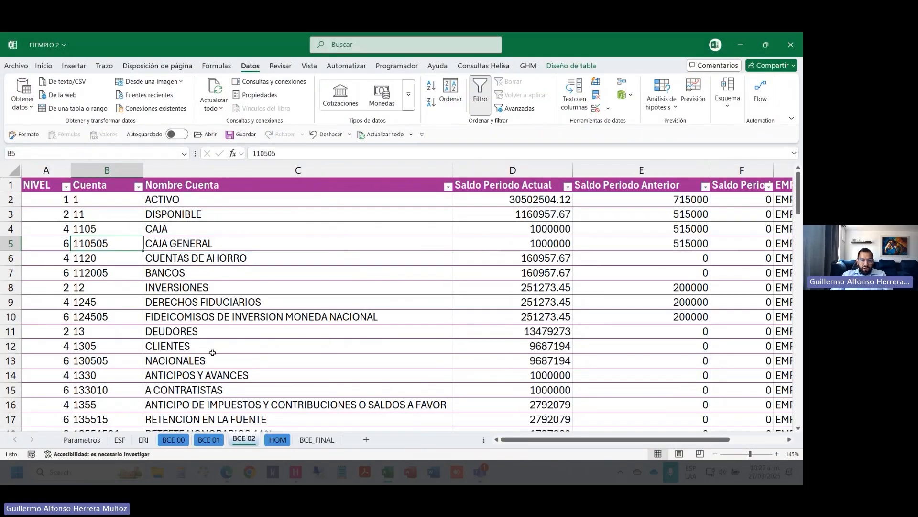
Step: Look through the BCE 00, BCE 01, BCE 02, HOM and BCE_FINAL sheets to compare their balance tables
left_click(170, 441)
left_click(205, 441)
left_click(177, 441)
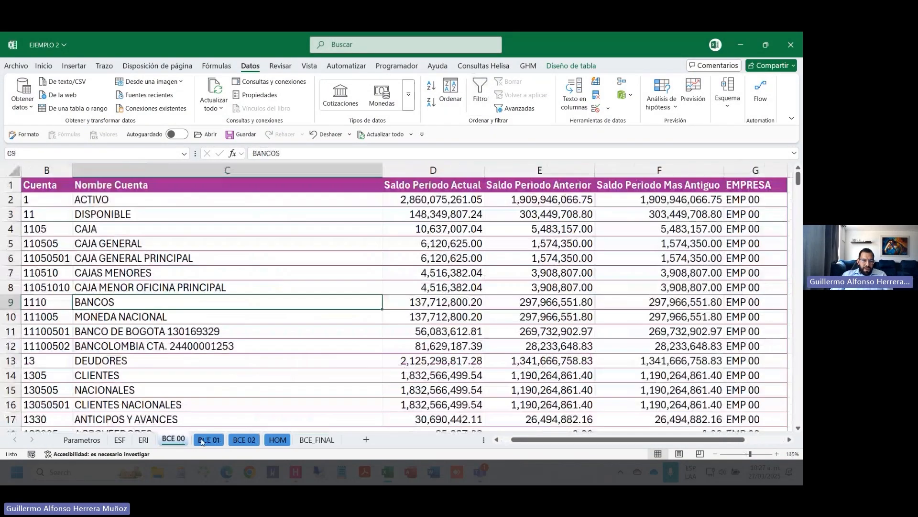
left_click(205, 441)
left_click(237, 440)
left_click(182, 440)
left_click(208, 439)
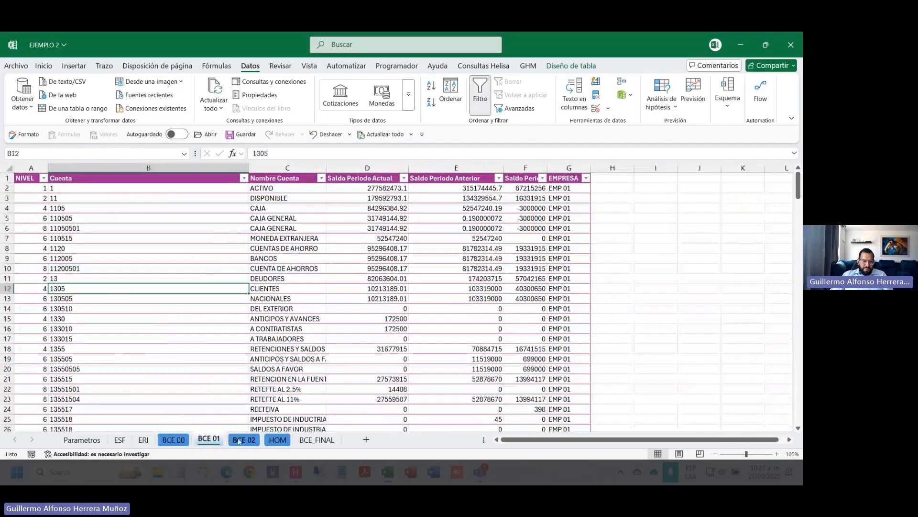
left_click(244, 439)
left_click(173, 440)
left_click(209, 440)
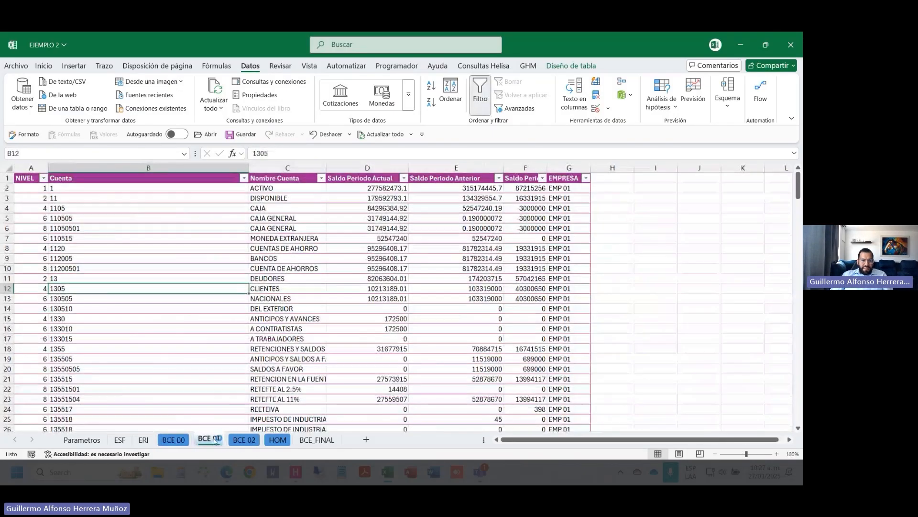
left_click(243, 438)
left_click(275, 440)
left_click(306, 440)
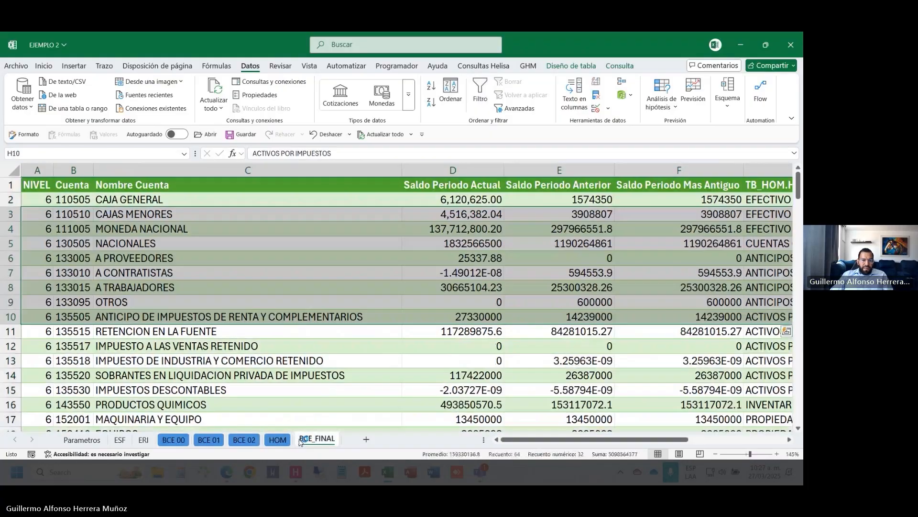
left_click(177, 440)
left_click(203, 440)
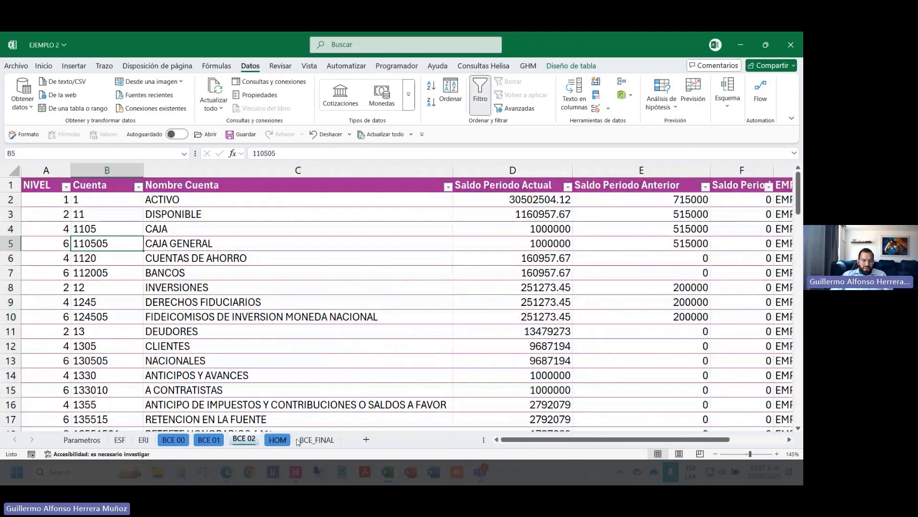
Step: From the BCE_FINAL sheet, open the BCE_FINAL query in the Power Query editor and select its Origen step
left_click(306, 439)
left_click_drag(251, 348, 296, 404)
left_click(181, 304)
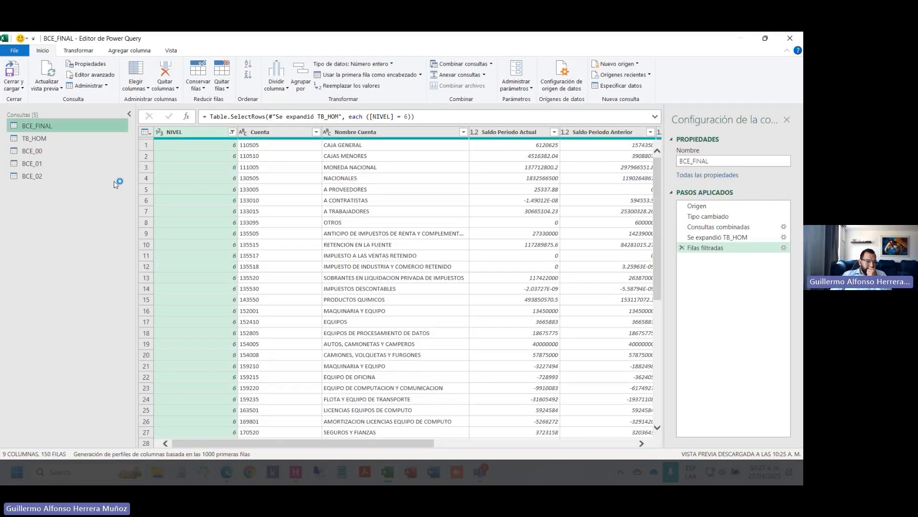
left_click(710, 209)
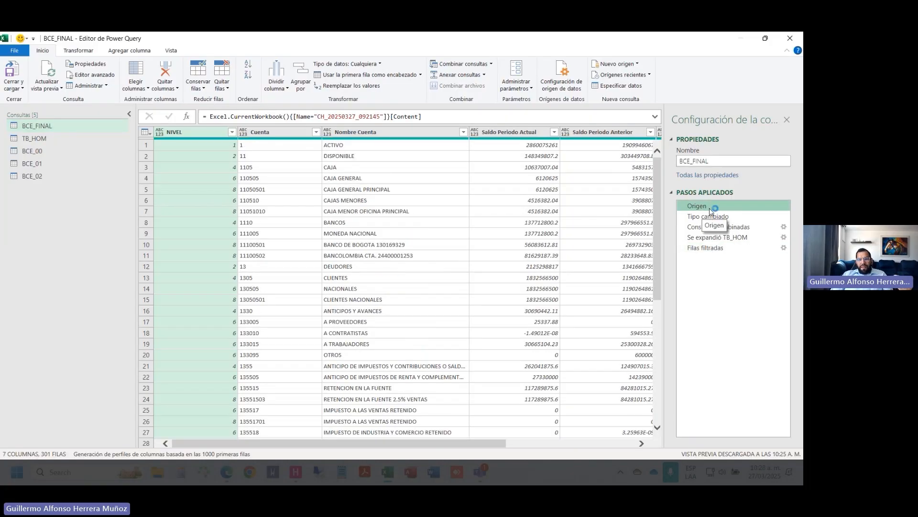
double_click(477, 45)
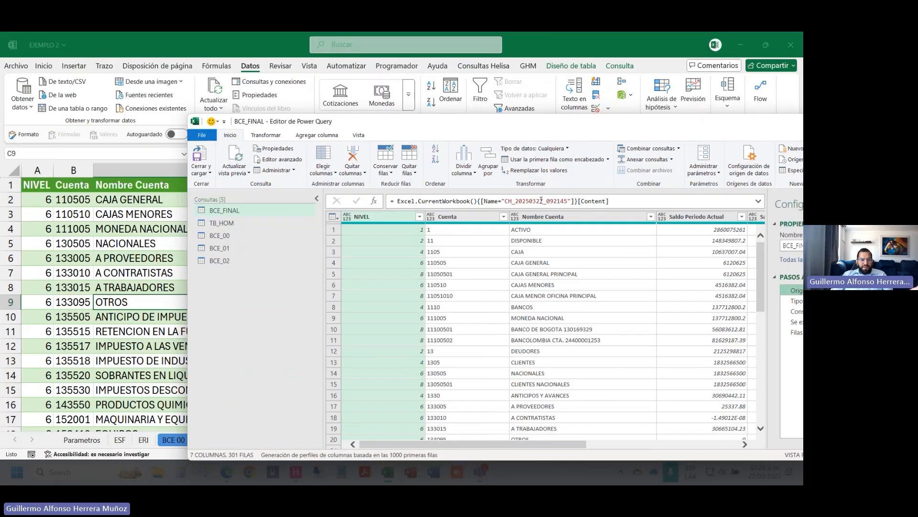
left_click_drag(284, 122, 474, 100)
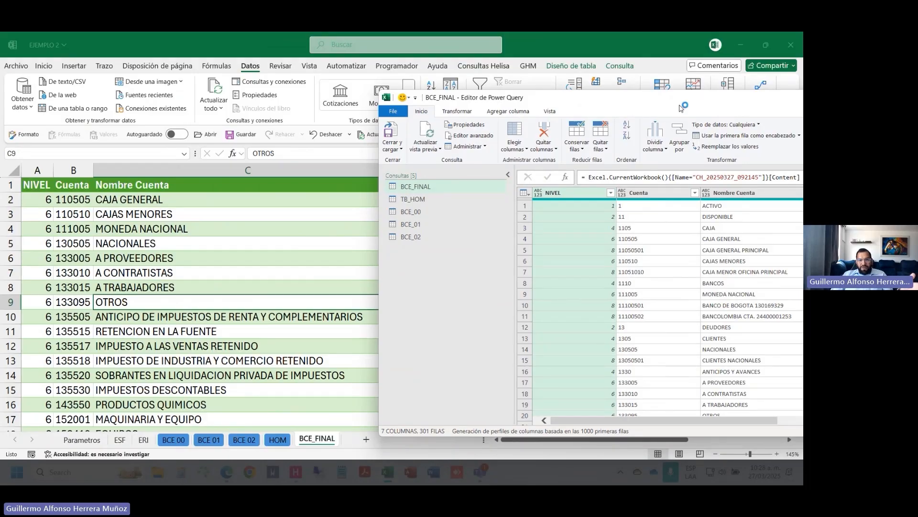
left_click_drag(683, 102, 333, 78)
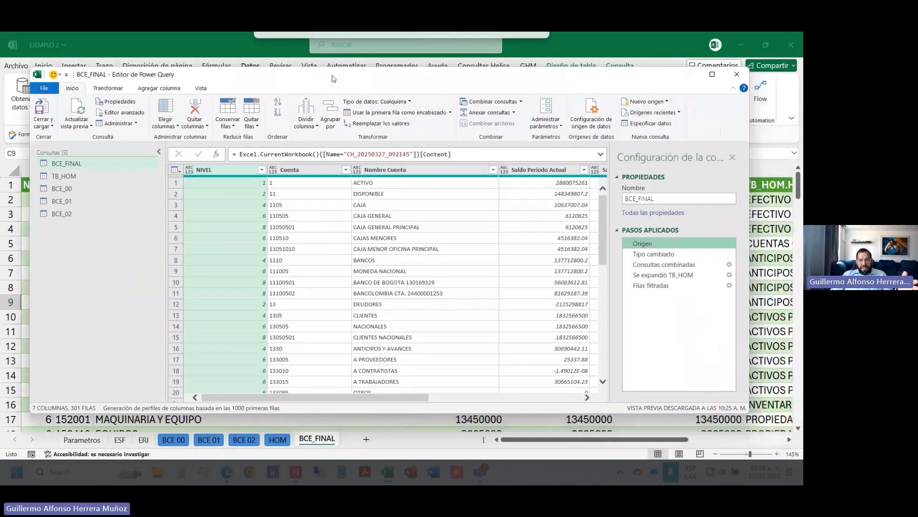
left_click(712, 74)
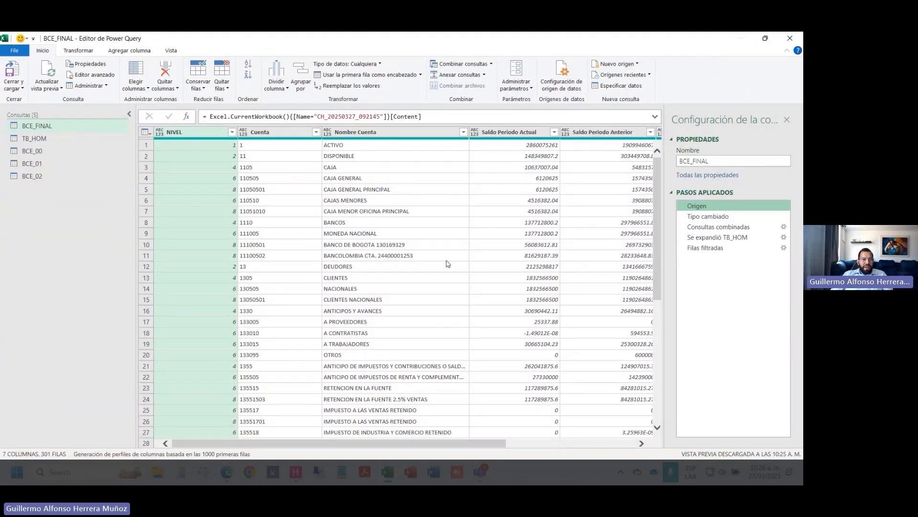
Step: Review the BCE_00, BCE_01 and BCE_02 queries, and return to the Origen step of BCE_FINAL
left_click(50, 155)
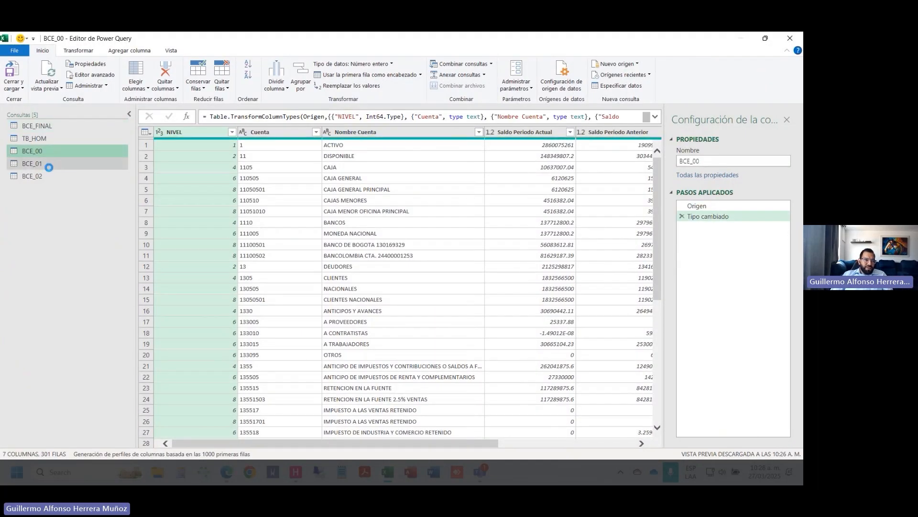
left_click(44, 164)
left_click(34, 176)
left_click(37, 125)
left_click(717, 206)
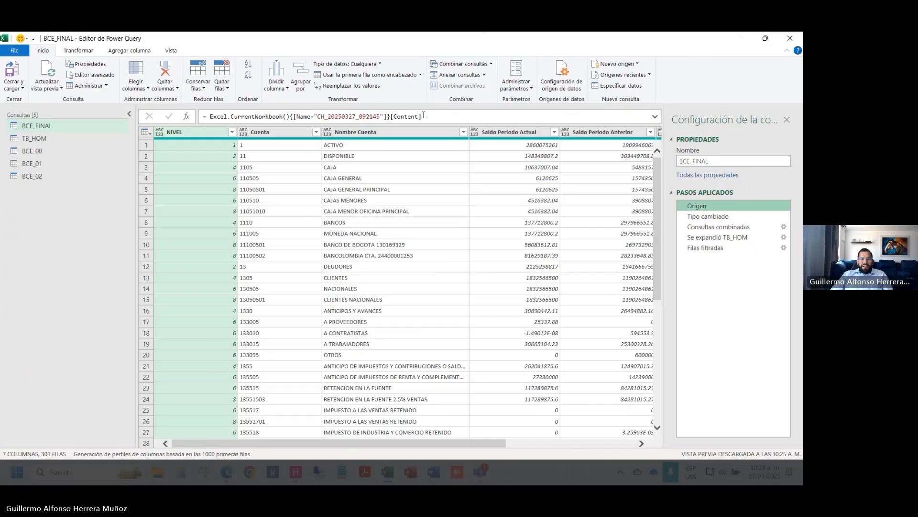
Step: Replace the workbook table reference in BCE_FINAL's Origen formula with the function =Table.Combine
left_click(423, 115)
key("ctrl+a")
type("=")
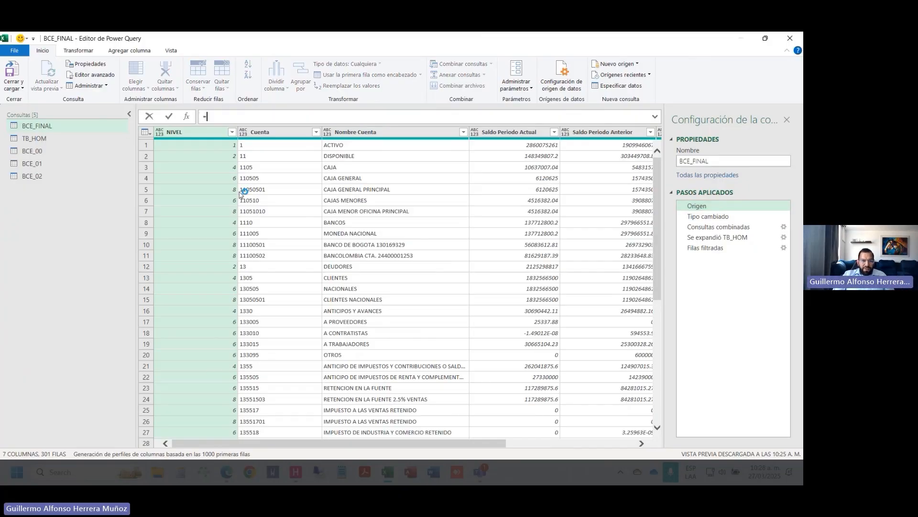
type("tab")
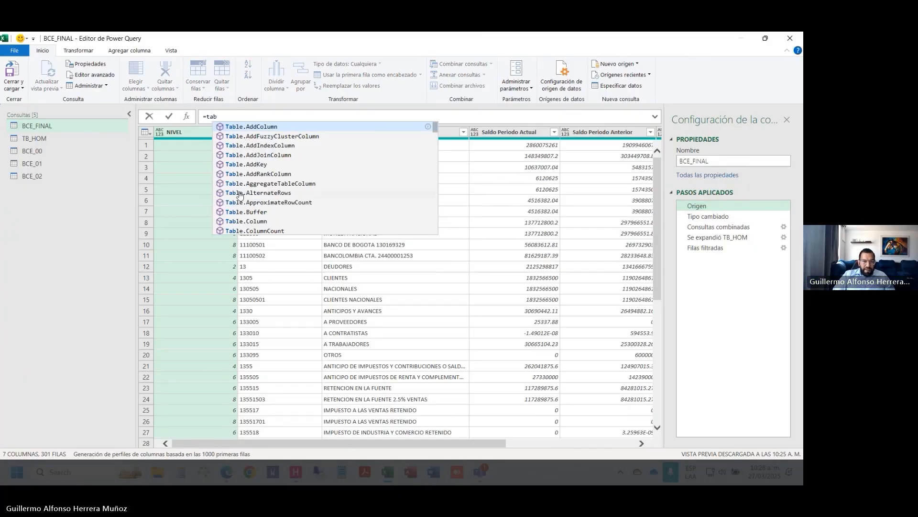
type("le")
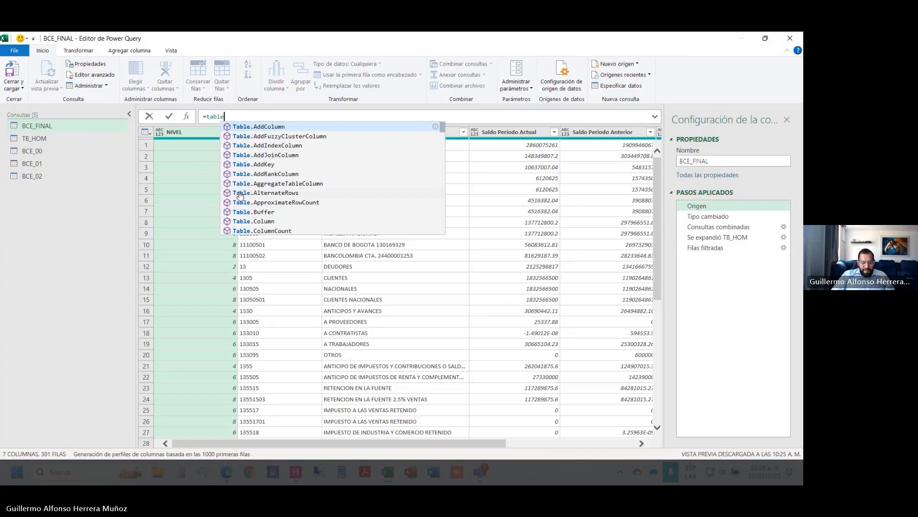
type(".combi")
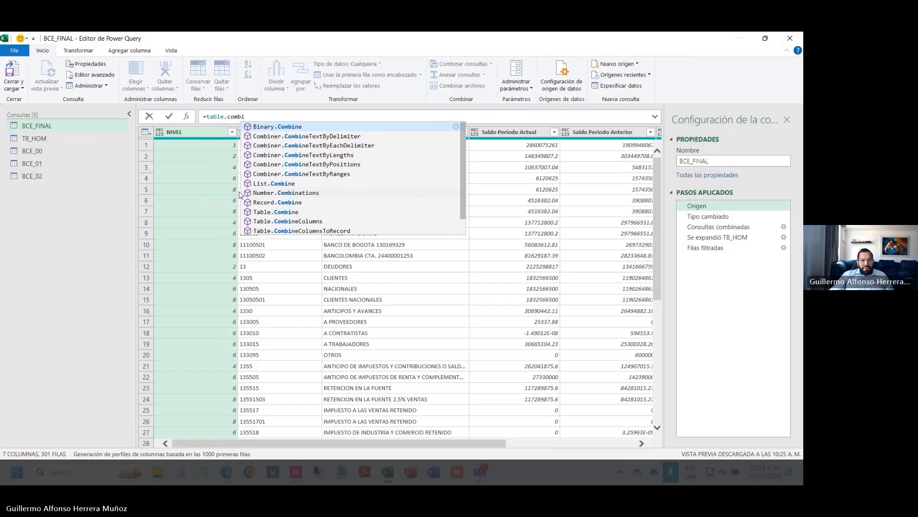
left_click(315, 214)
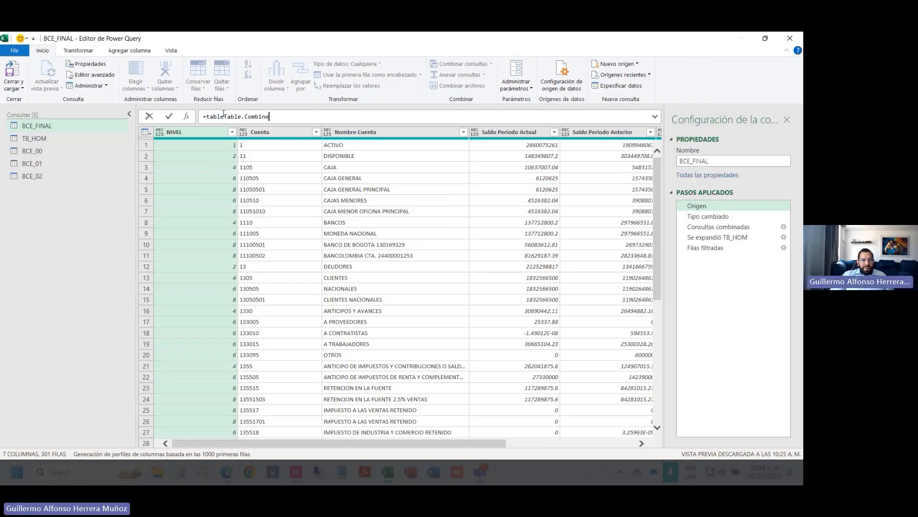
left_click_drag(224, 115, 207, 117)
key("BackSpace")
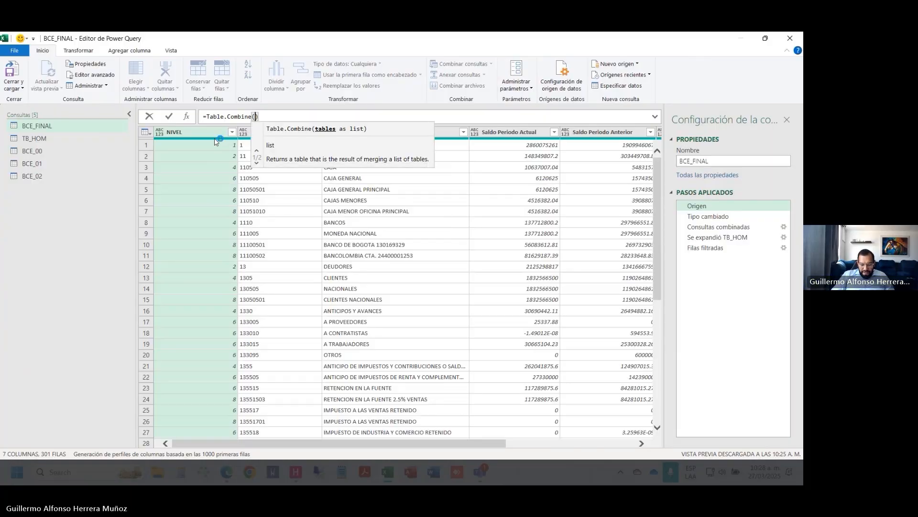
Step: Complete BCE_FINAL's Origen formula with the table list {BCE_00,BCE_01,BCE_02} inside Table.Combine and apply it
type("({")
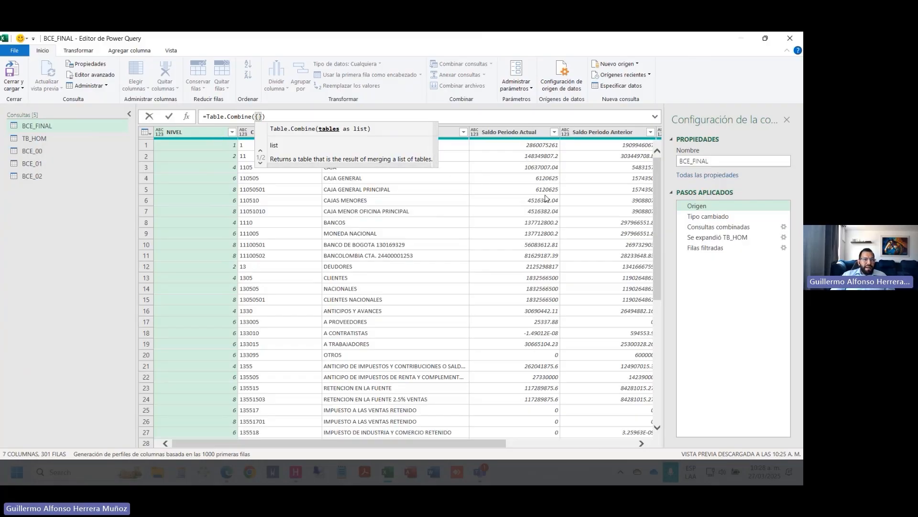
type("bce")
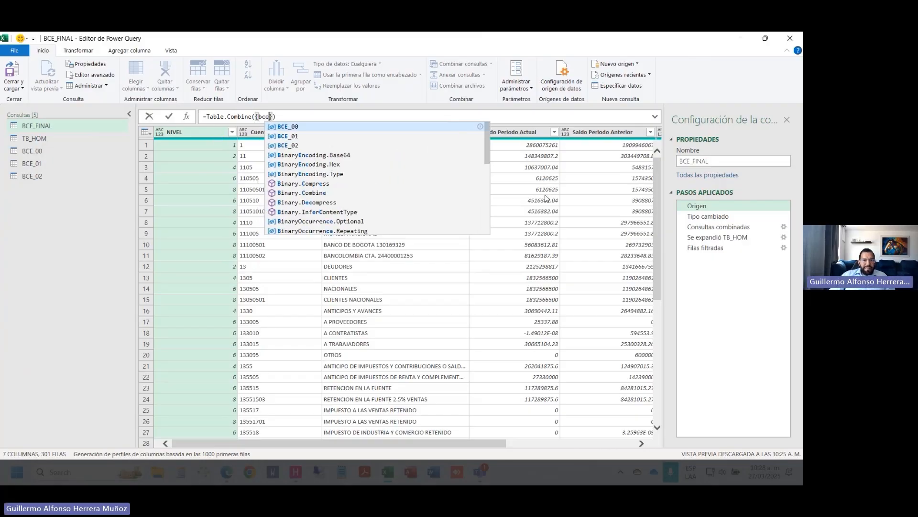
key("Tab")
type(",")
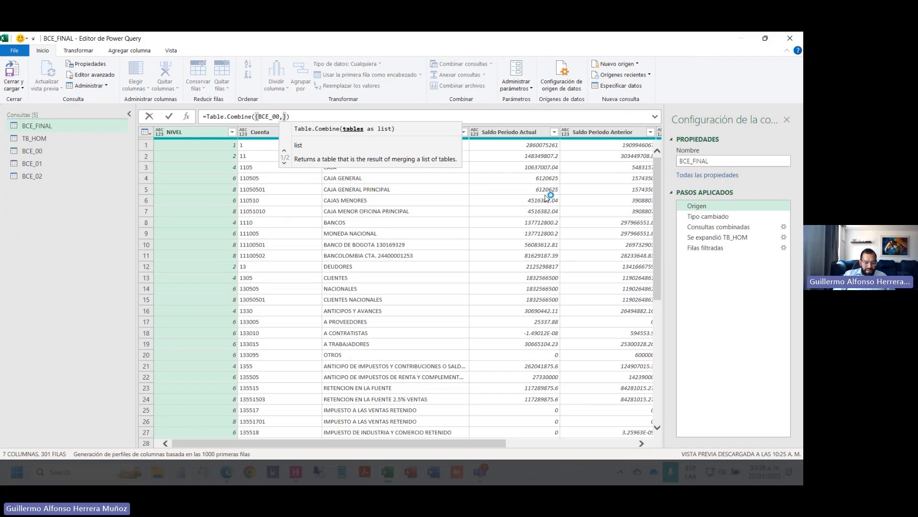
type("bce")
key("Down")
key("Tab")
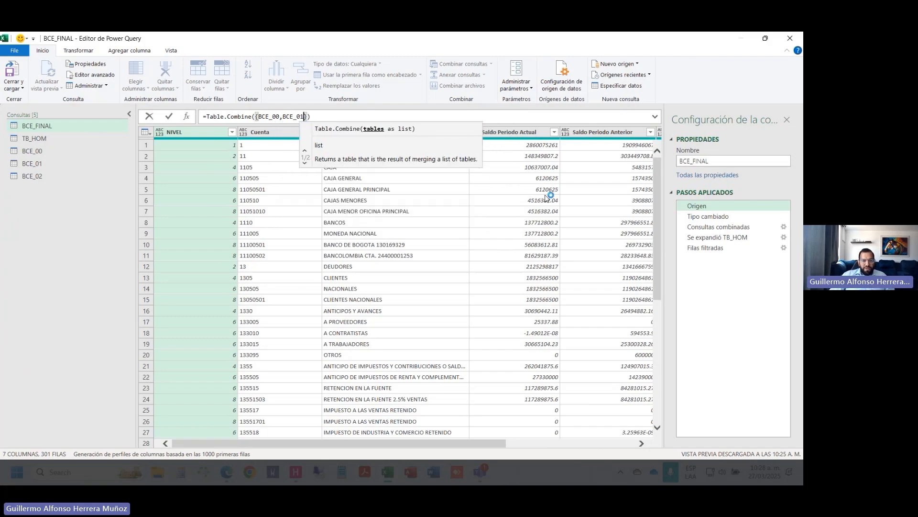
type(",bce")
key("Down")
key("Down")
key("Tab")
key("End")
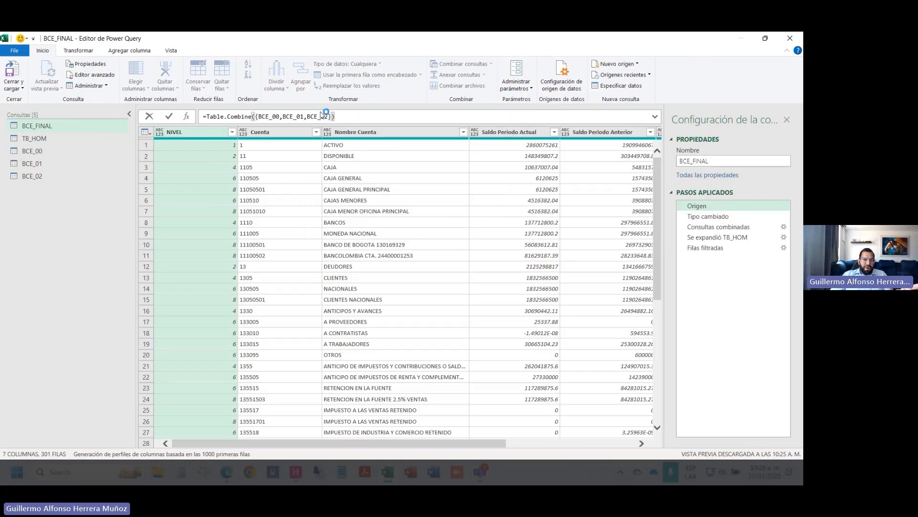
key("ctrl+a")
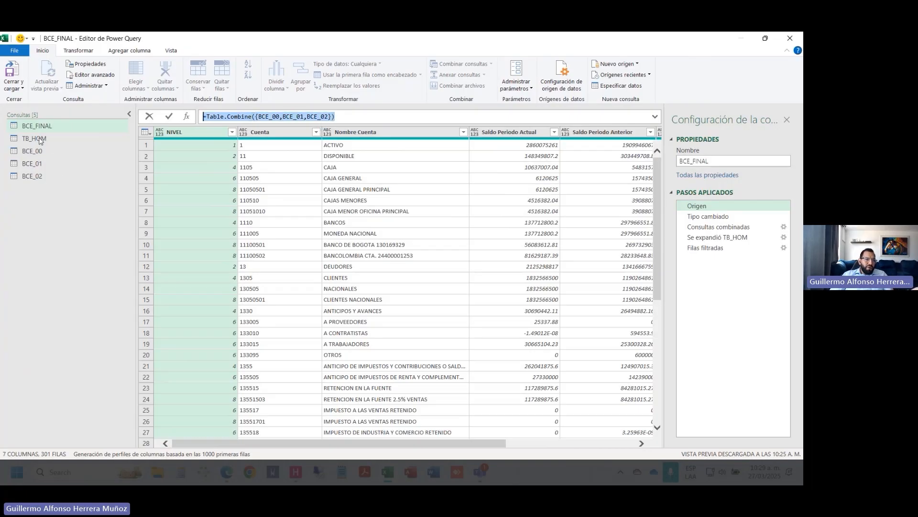
left_click(348, 118)
key("Return")
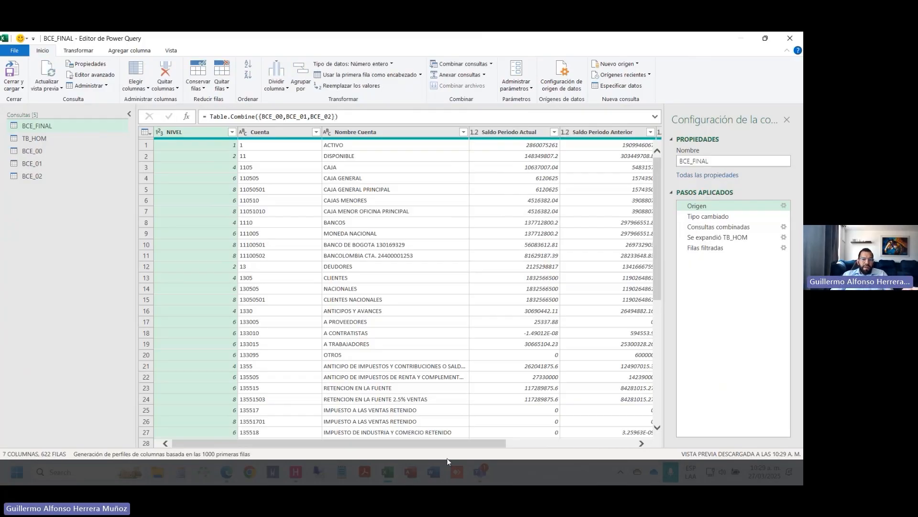
Step: Check the combined preview, then close the Power Query editor keeping the changes so the BCE_FINAL sheet reloads
left_click_drag(455, 443, 584, 442)
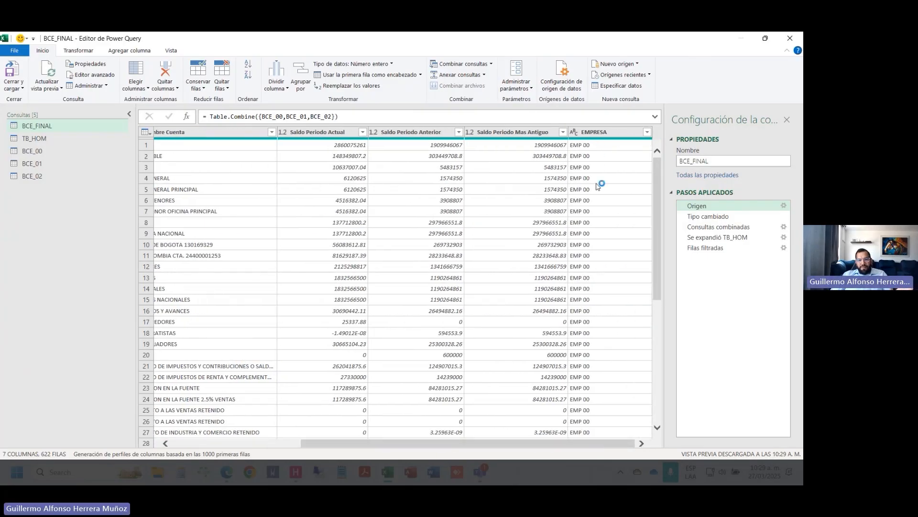
scroll(607, 201, "down", 20)
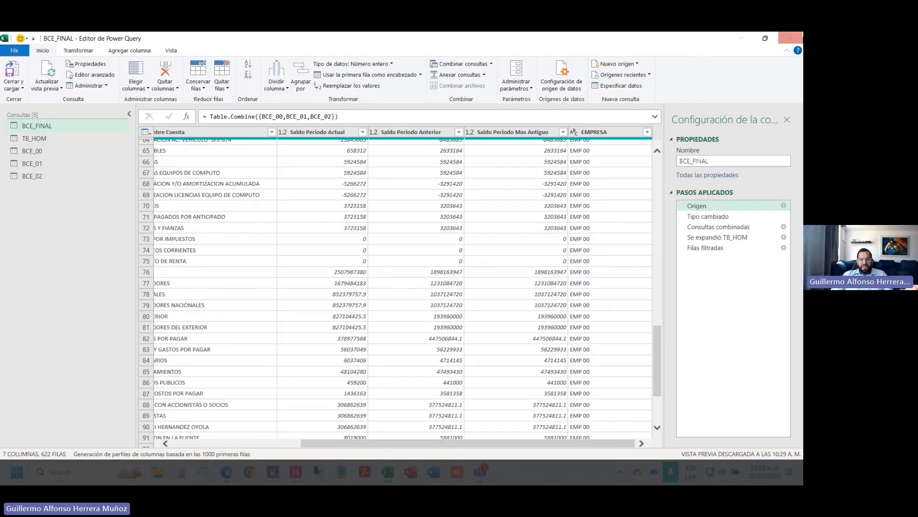
left_click(790, 42)
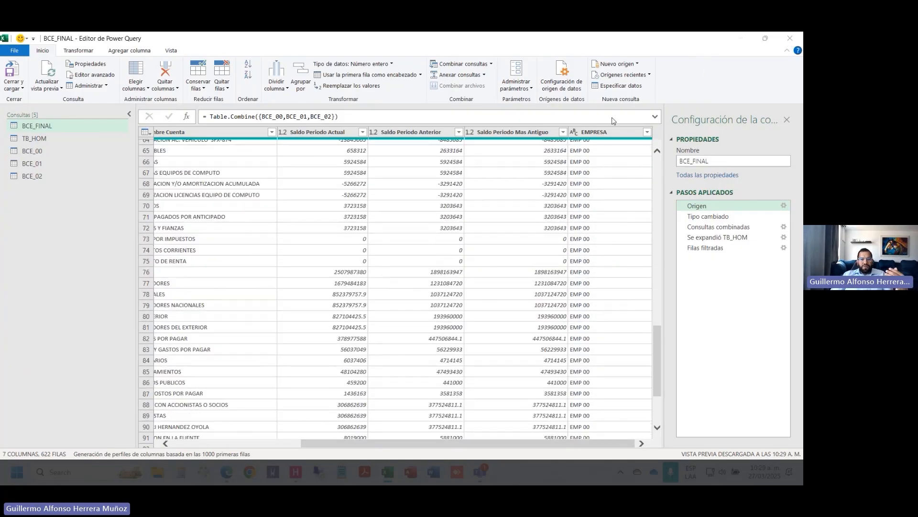
left_click(412, 264)
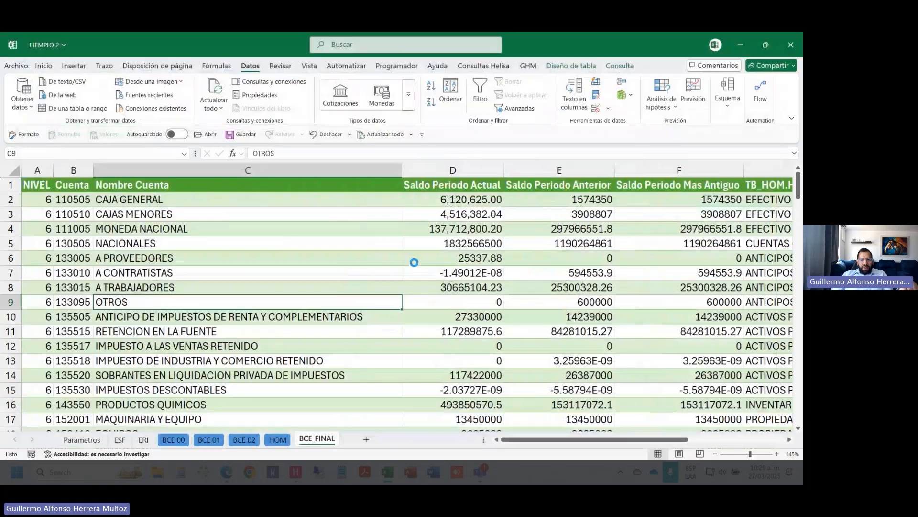
left_click(294, 253)
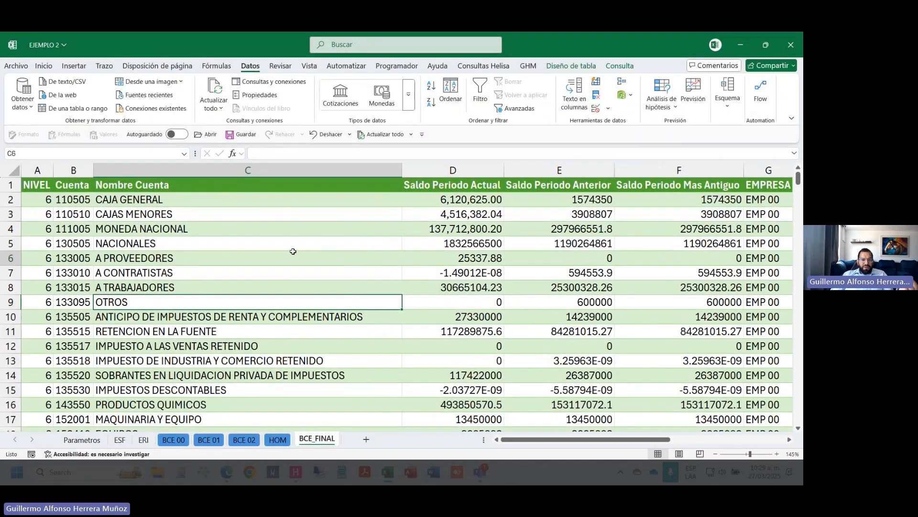
Step: Examine the last rows of the BCE_FINAL table and its EMPRESA and TB_HOM columns
key("ctrl+Down")
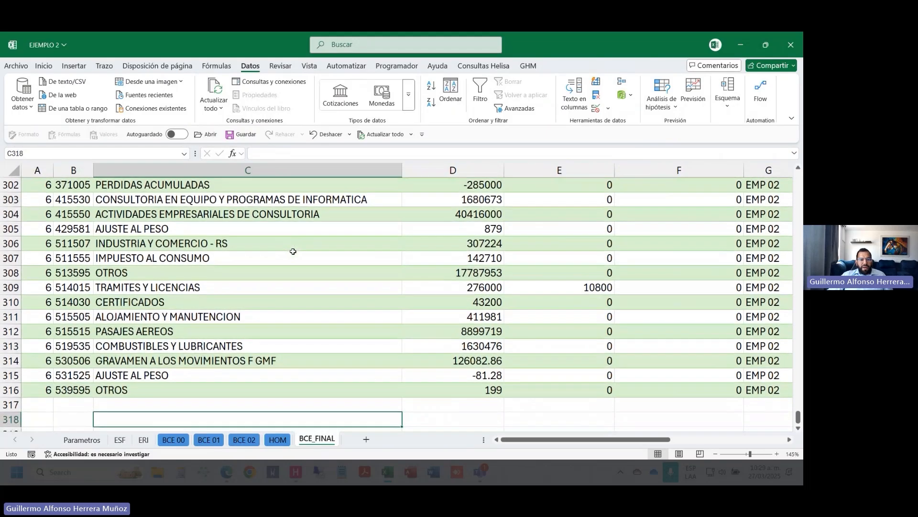
key("ctrl+Up")
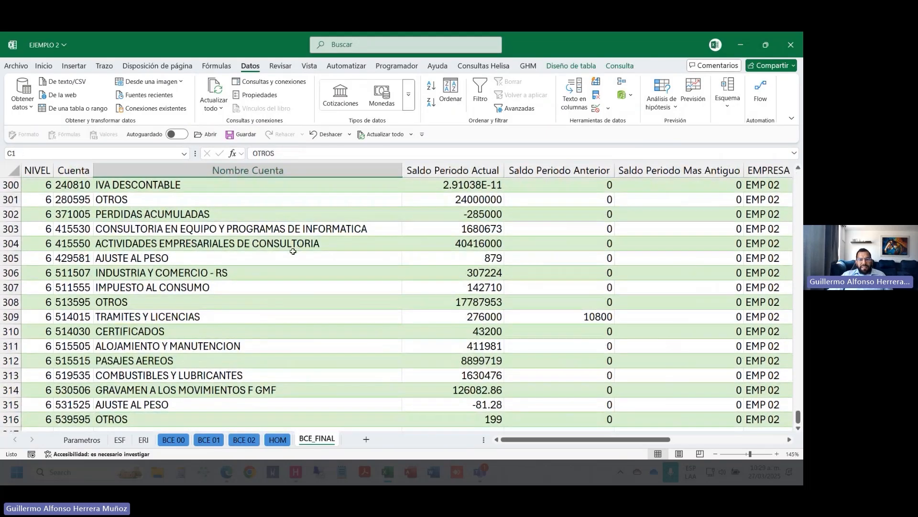
key("ctrl+Right")
key("Left")
key("ctrl+Down")
key("Left")
key("Left")
key("Right")
key("Down")
key("ctrl+Down")
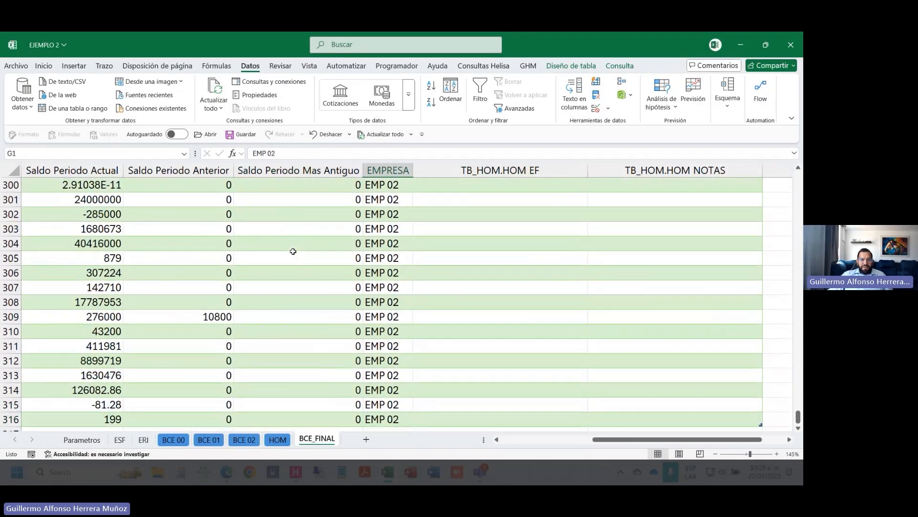
Step: Turn on the header filters of the BCE_FINAL table and check the companies listed in the EMPRESA filter
key("ctrl+Up")
key("ctrl+shift+l")
key("alt+Down")
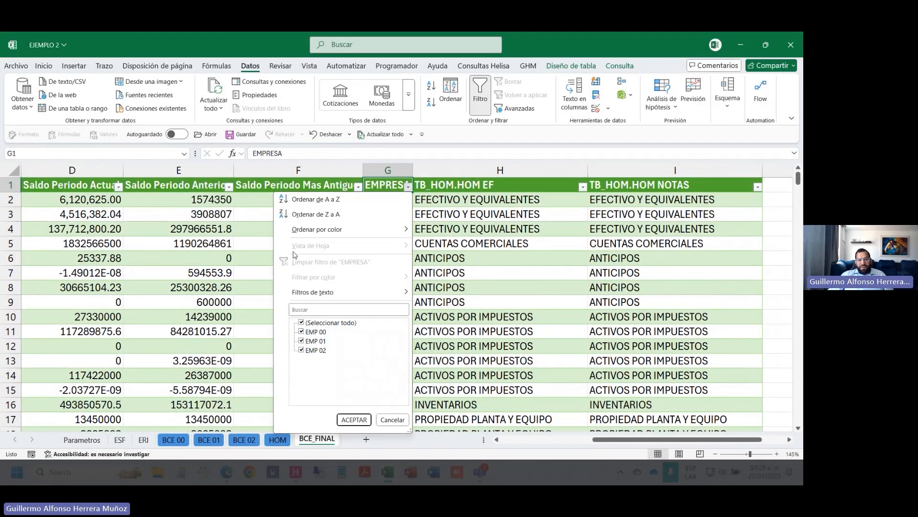
key("Escape")
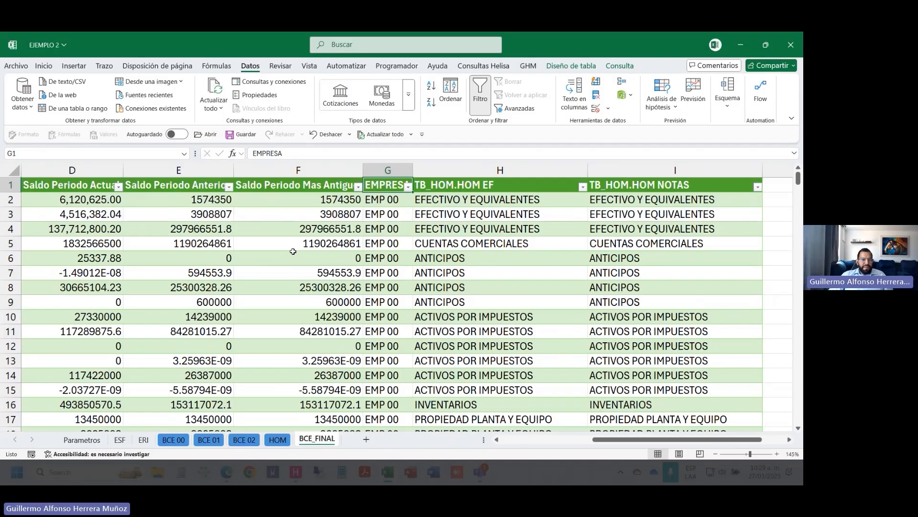
Step: Review the extent of the BCE_FINAL table from its first to its last row and column
key("ctrl+Left")
key("ctrl+Down")
key("Right")
key("Down")
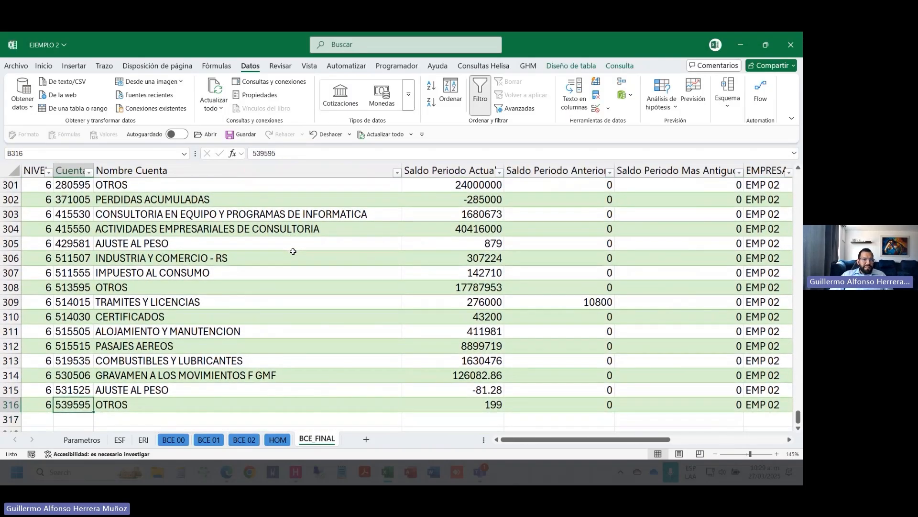
key("ctrl+Up")
key("ctrl+Right")
key("ctrl+Left")
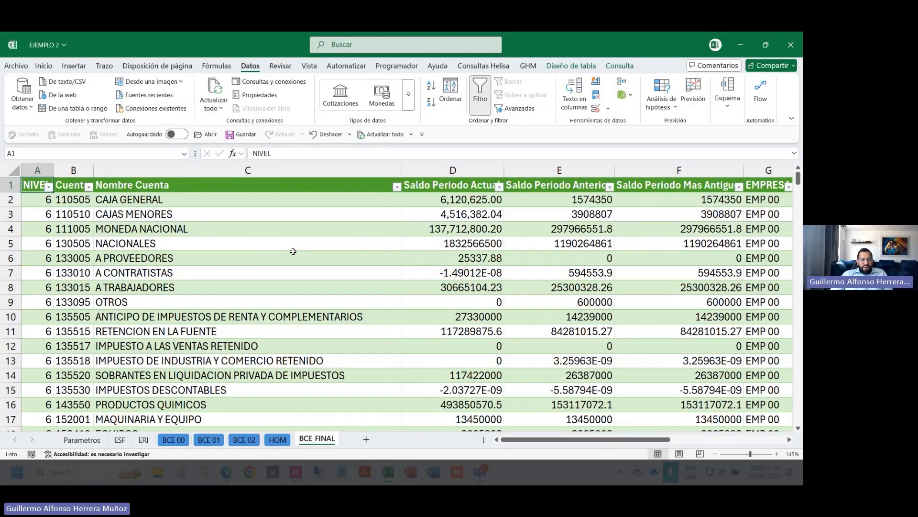
Step: Look through the BCE 00, BCE 01, BCE 02 and HOM source sheets and return to BCE_FINAL
left_click(173, 439)
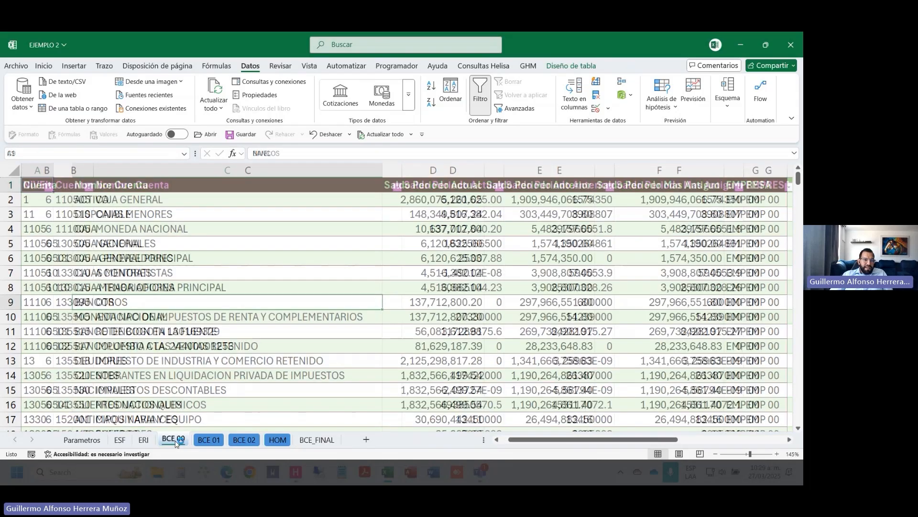
left_click(64, 240)
left_click_drag(65, 239, 747, 315)
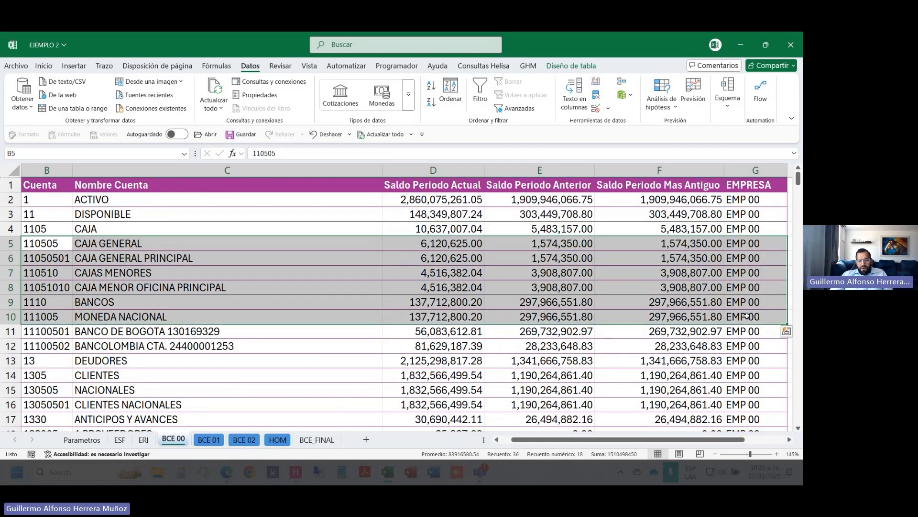
key("ctrl+Page_Down")
key("ctrl+Page_Down")
key("ctrl+Page_Up")
key("ctrl+Page_Up")
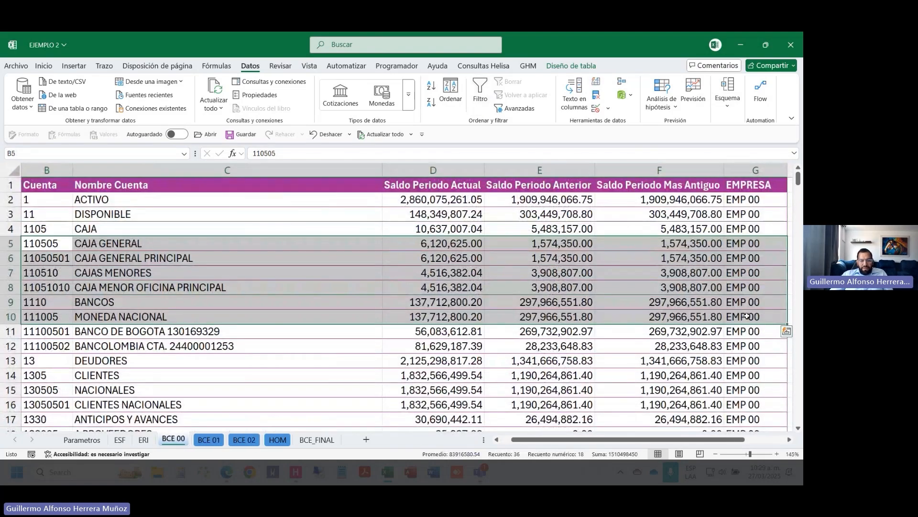
key("ctrl+Page_Down")
key("ctrl+Page_Down")
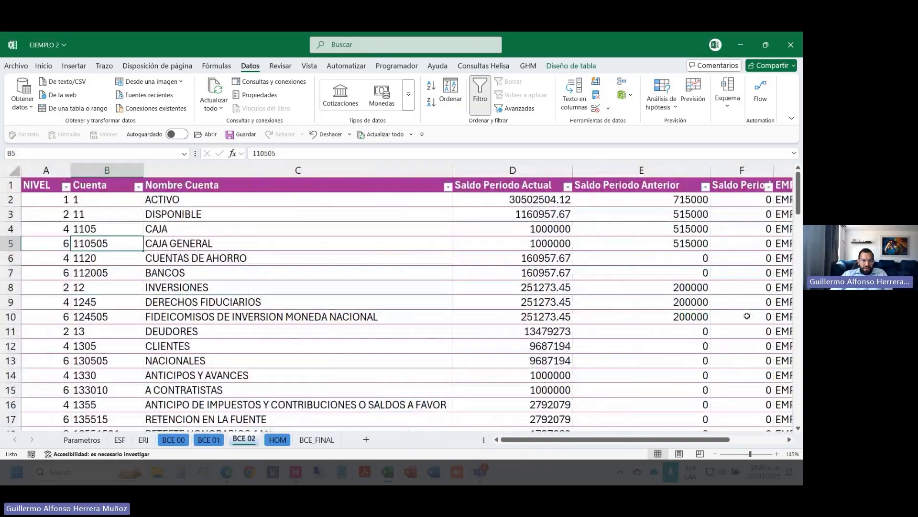
key("ctrl+Page_Down")
key("ctrl+Page_Down")
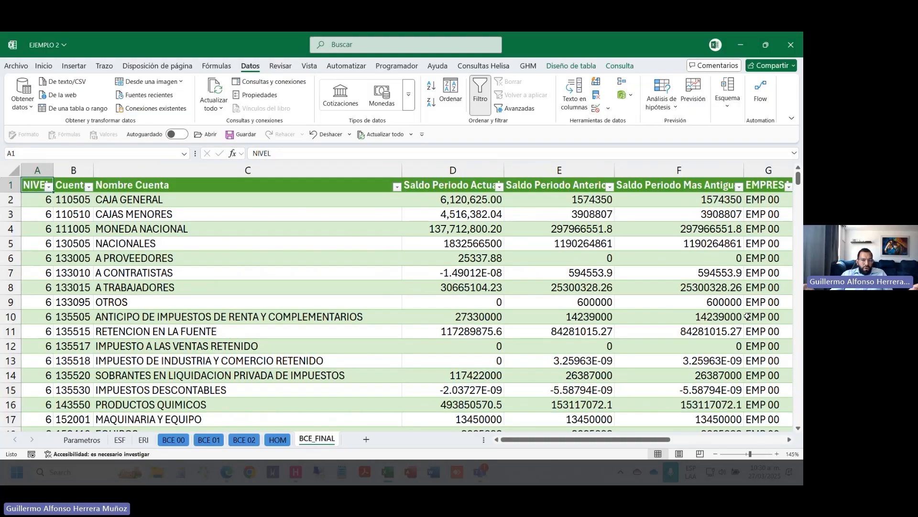
Step: Examine the TB_HOM columns and the final accounts in the Cuenta column of the BCE_FINAL table
key("ctrl+Right")
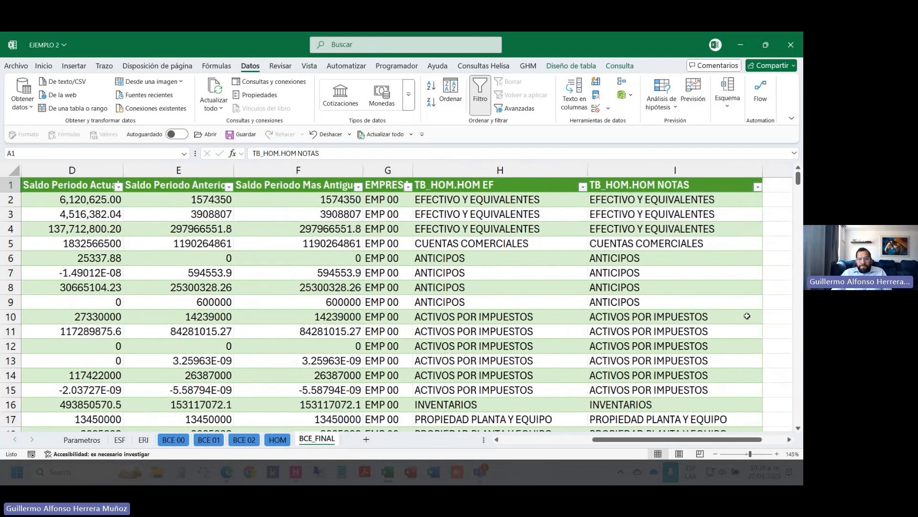
key("ctrl+Left")
key("ctrl+Down")
key("Down")
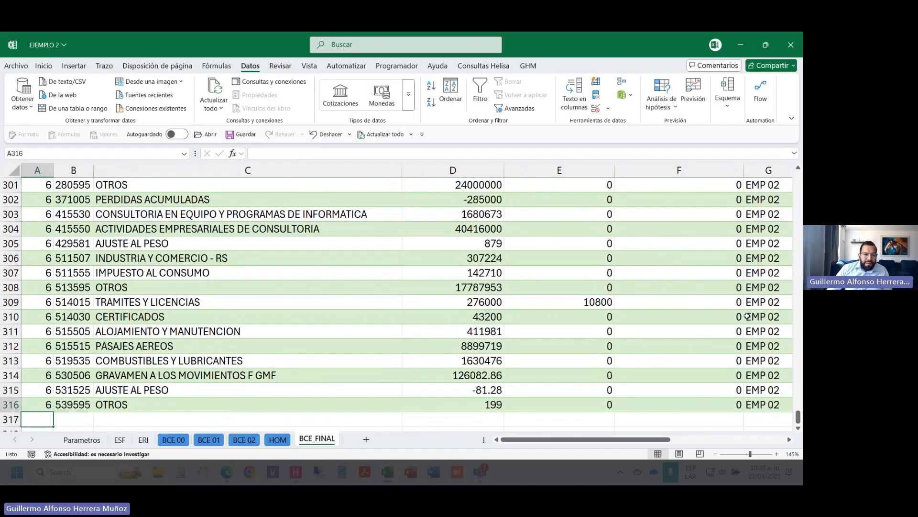
key("Up")
key("ctrl+Home")
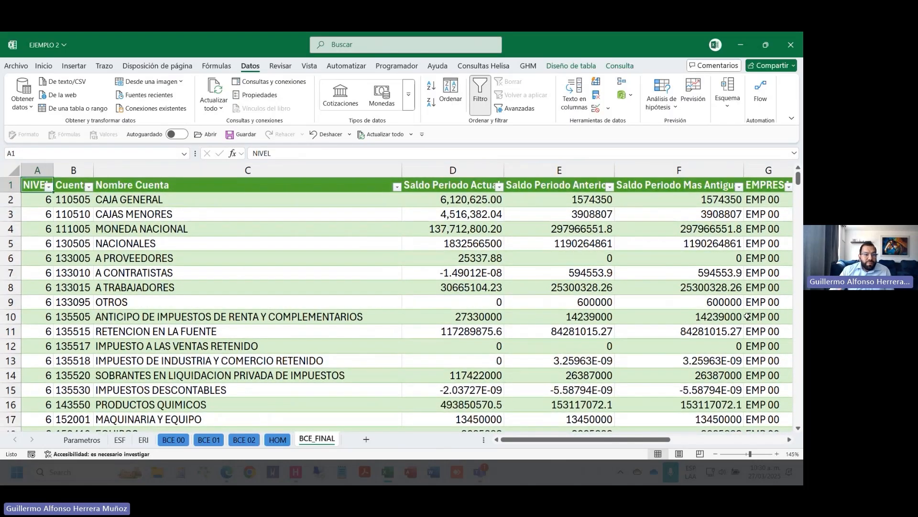
key("ctrl+Right")
key("ctrl+Left")
key("Right")
key("ctrl+Down")
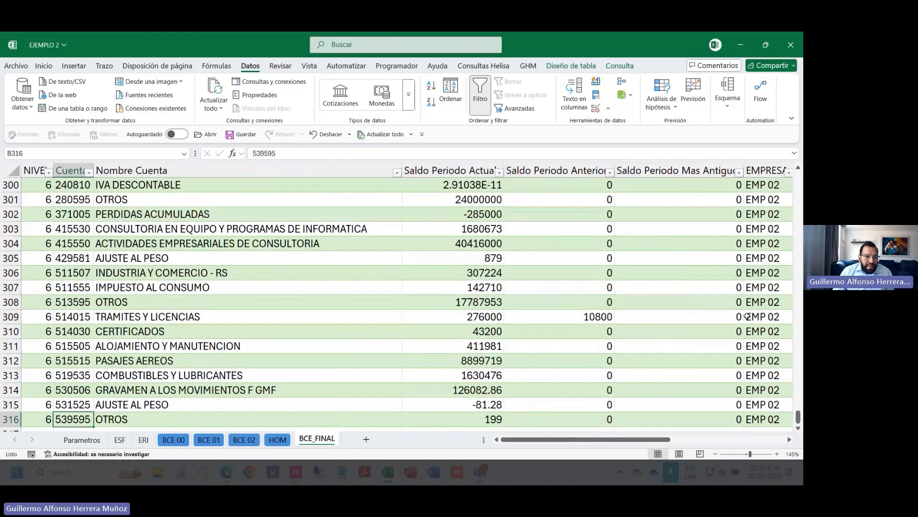
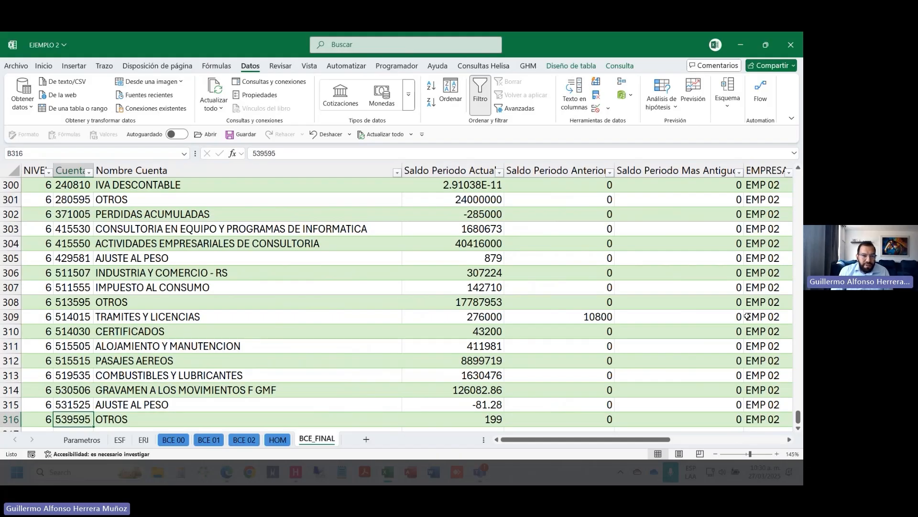
Step: Filter the TB_HOM.HOM EF column of BCE_FINAL to show only blank entries (Vacías)
key("ctrl+Up")
key("ctrl+Right")
key("Left")
key("Left")
key("Right")
key("alt+Down")
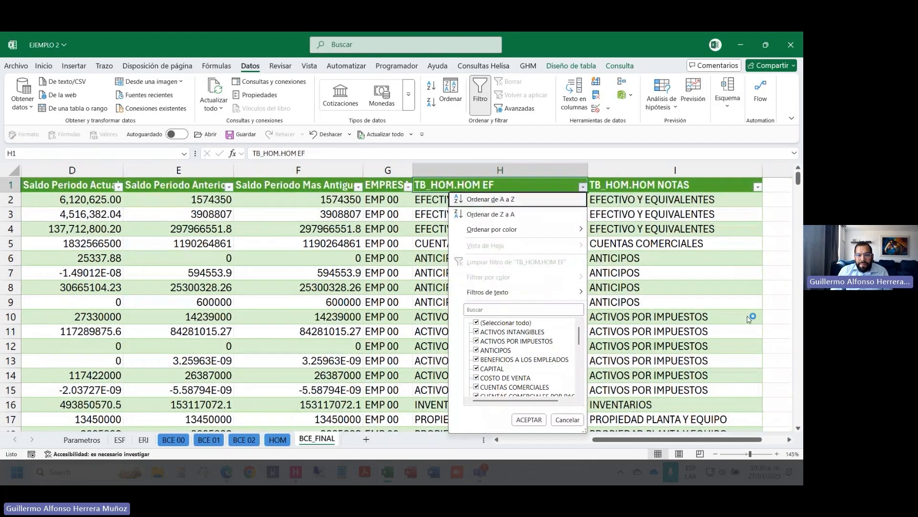
key("Down")
key("Tab")
key("Tab")
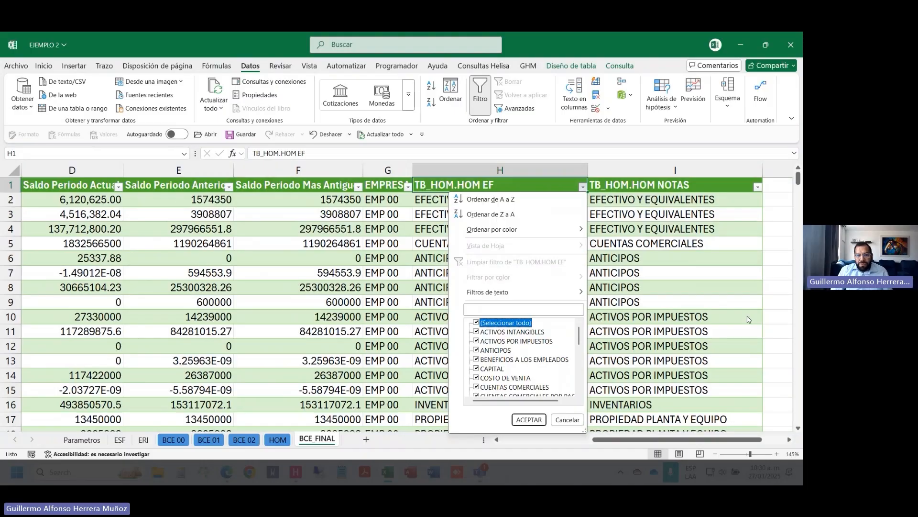
key("End")
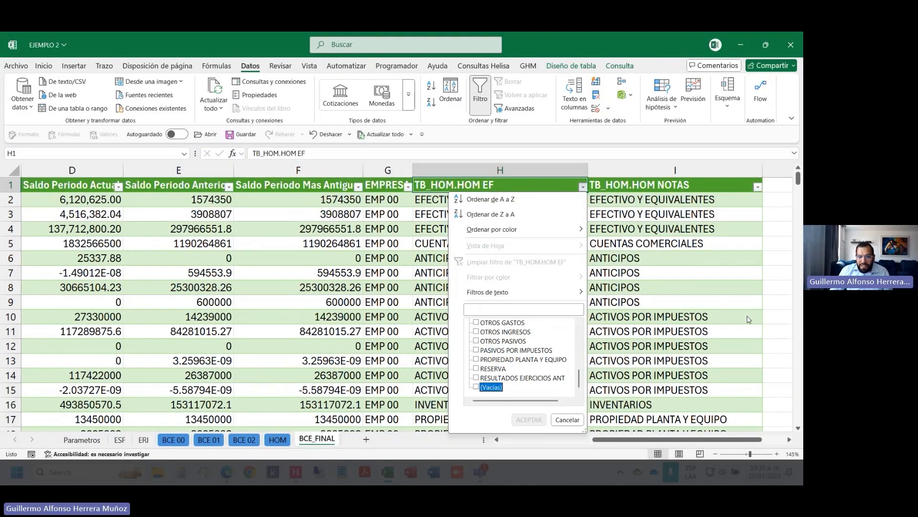
key("Return")
Step: Copy the Cuenta and Nombre Cuenta entries of all filtered rows in the BCE_FINAL table
key("Home")
key("Down")
key("Right")
key("ctrl+shift+Down")
key("shift+Right")
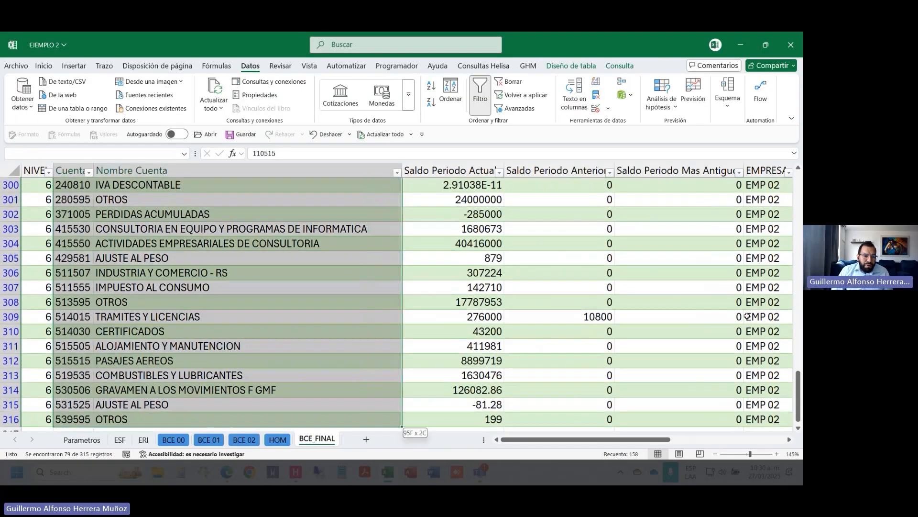
key("ctrl+c")
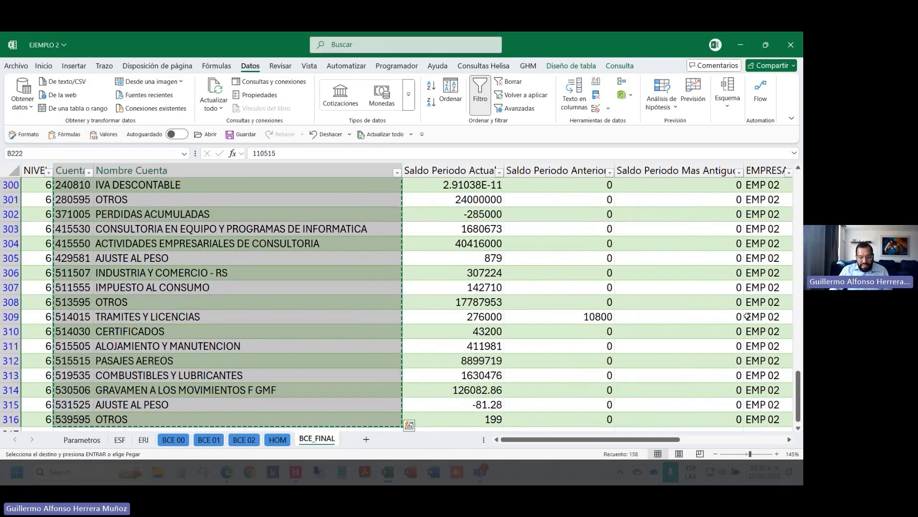
Step: Reselect the filtered Cuenta and Nombre Cuenta range and limit the selection to visible cells only (Solo celdas visibles)
key("ctrl+Up")
key("Down")
key("shift+Right")
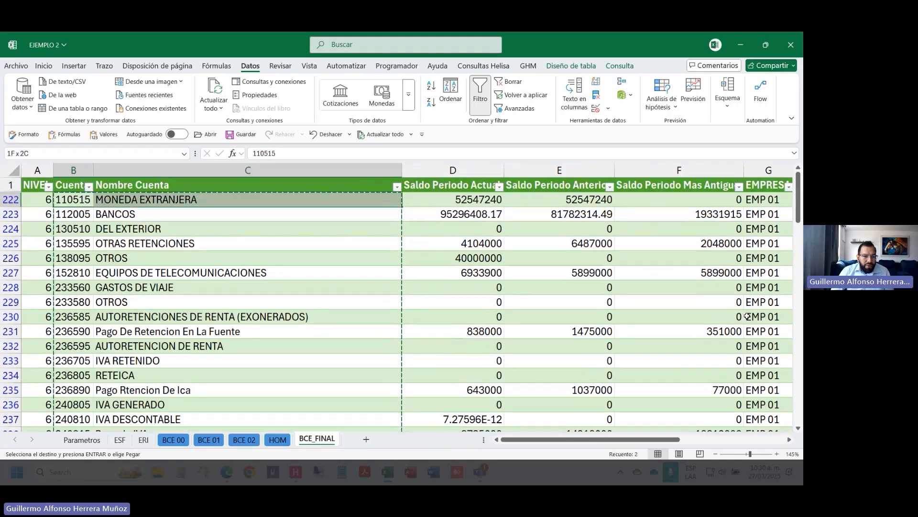
key("ctrl+shift+Down")
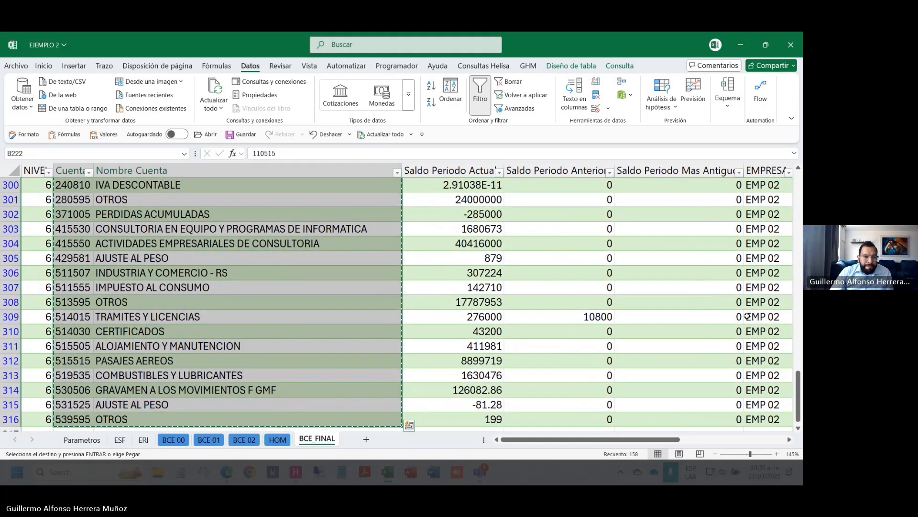
key("F5")
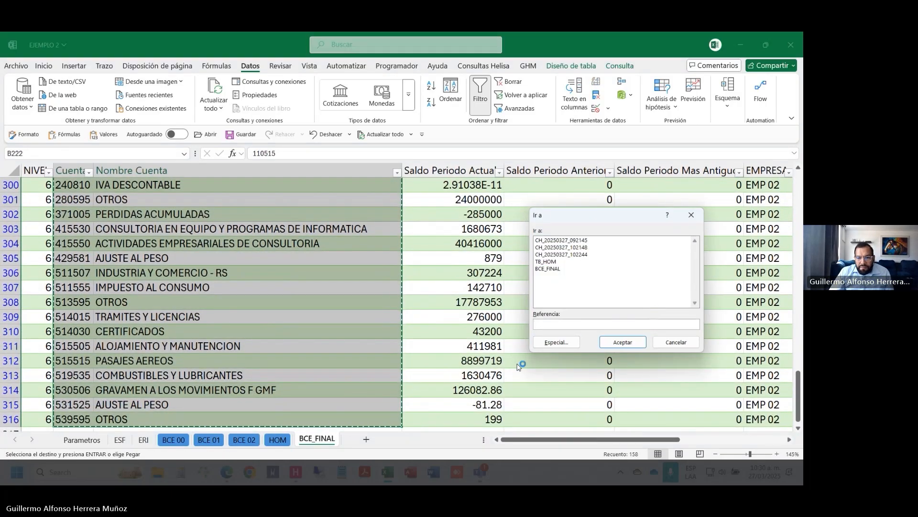
left_click(555, 347)
left_click(625, 297)
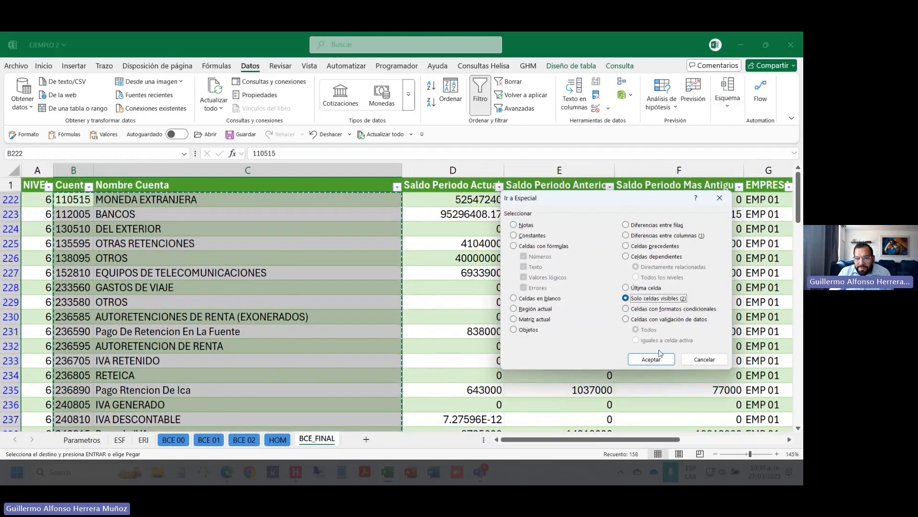
left_click(649, 357)
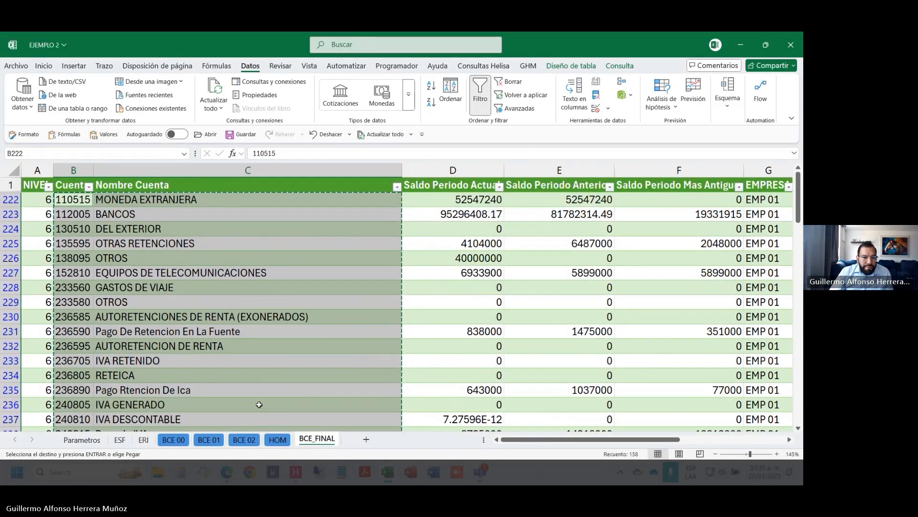
Step: Paste the copied account codes and names into the HOM sheet from A175, leaving blank rows below the existing table
scroll(146, 346, "down", 10)
scroll(146, 346, "down", 20)
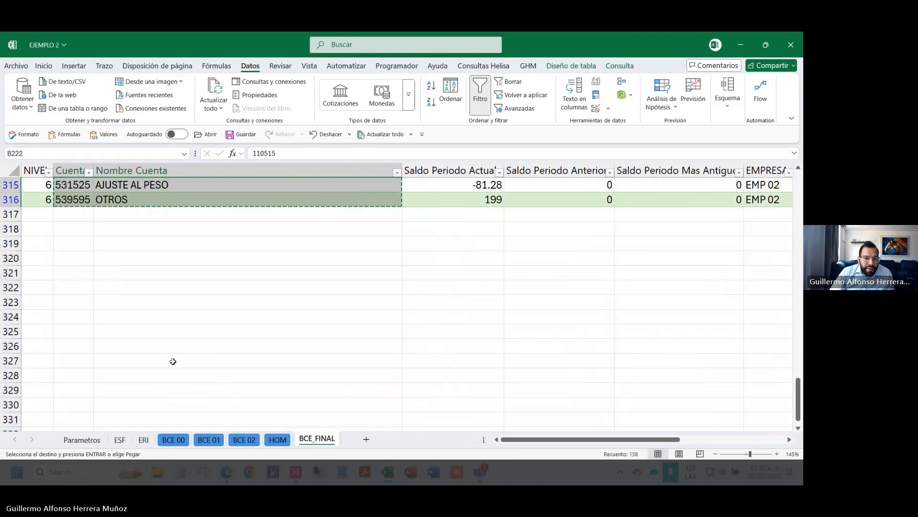
left_click(278, 440)
scroll(317, 396, "down", 5)
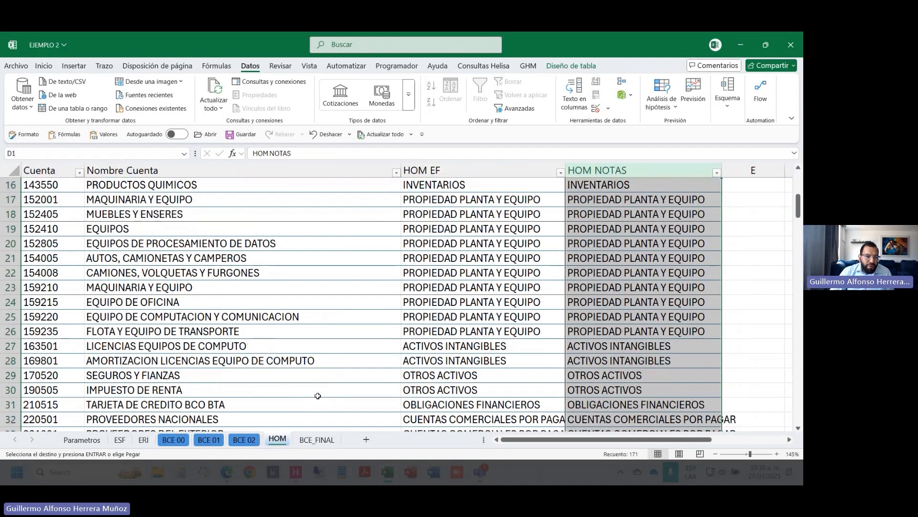
key("ctrl+Home")
key("ctrl+Down")
key("Down")
key("Down")
key("Down")
key("Down")
key("Down")
key("Down")
key("Down")
key("Down")
key("Down")
key("Down")
key("Down")
key("Down")
key("Down")
key("ctrl+Up")
key("Down")
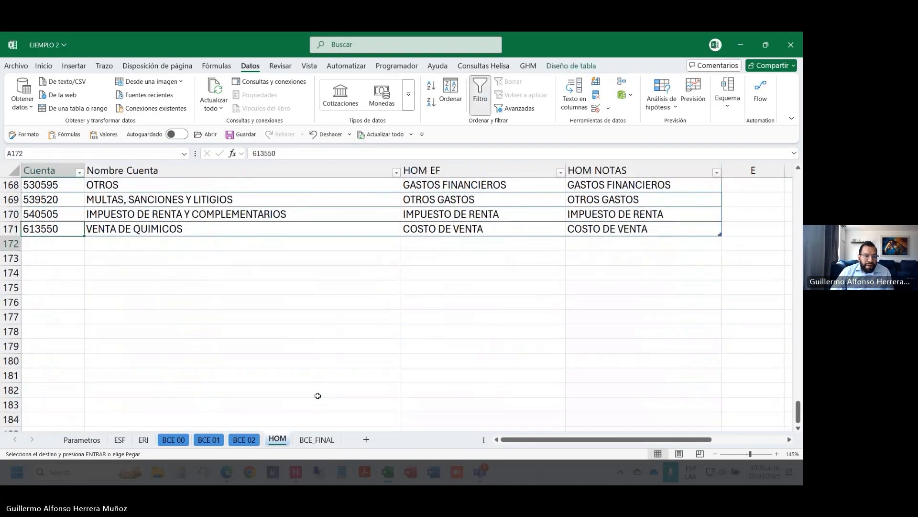
key("Down")
key("Down")
key("Down")
key("ctrl+v")
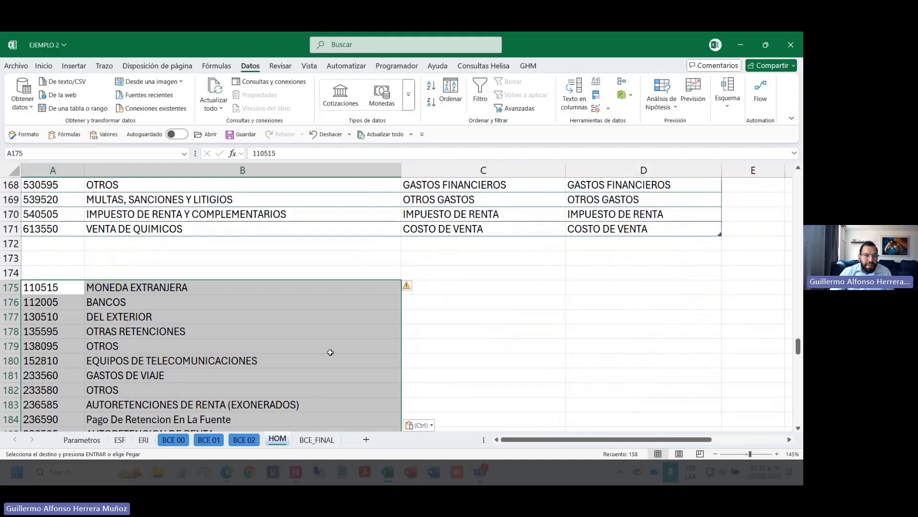
Step: Highlight duplicate values among the pasted account codes from A175 down with light red fill and dark red text
left_click(63, 289)
key("ctrl+shift+Down")
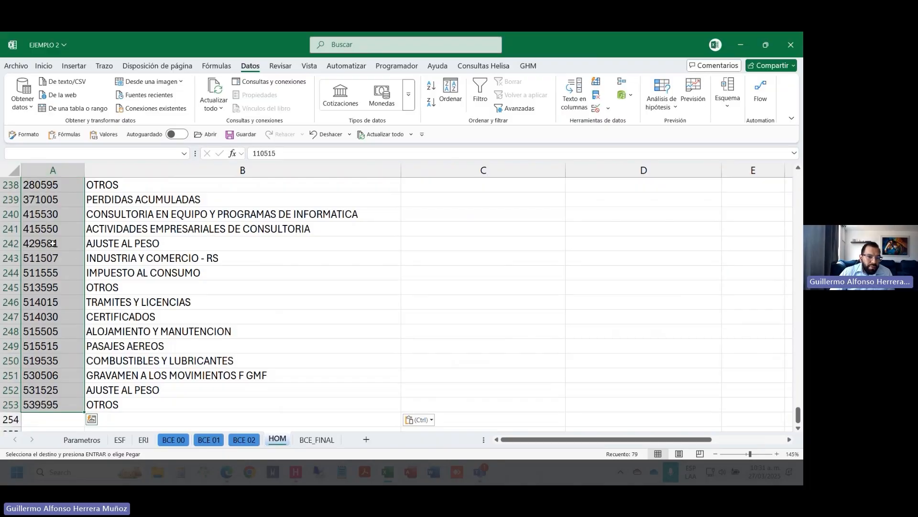
scroll(71, 272, "up", 2)
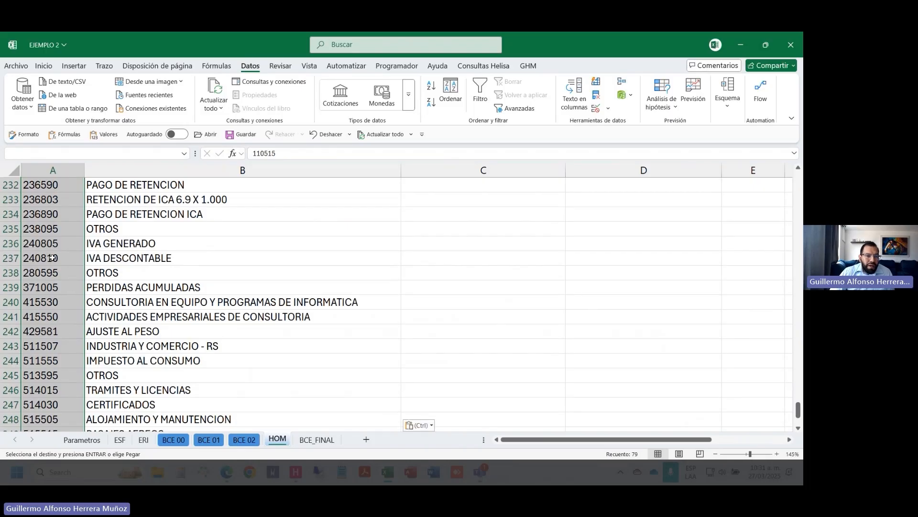
scroll(53, 258, "up", 19)
scroll(45, 225, "up", 6)
scroll(45, 226, "down", 4)
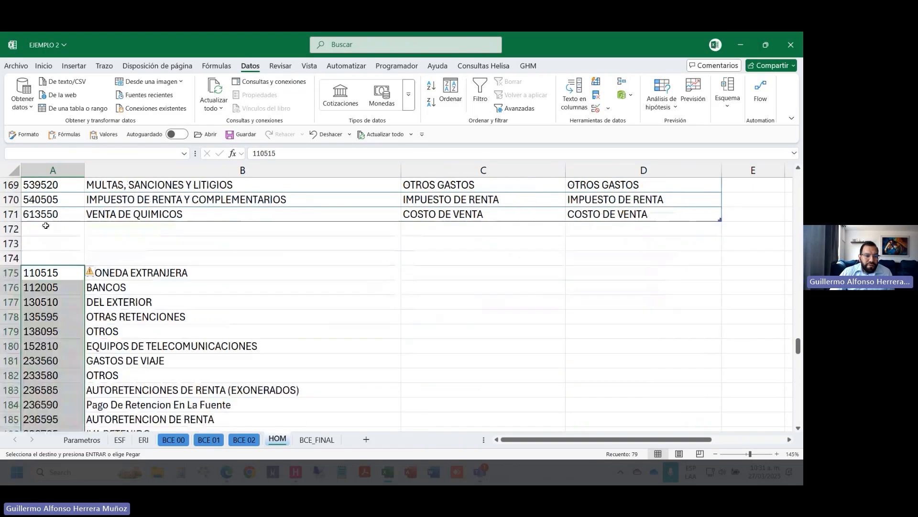
left_click(44, 66)
left_click(398, 93)
mouse_move(445, 130)
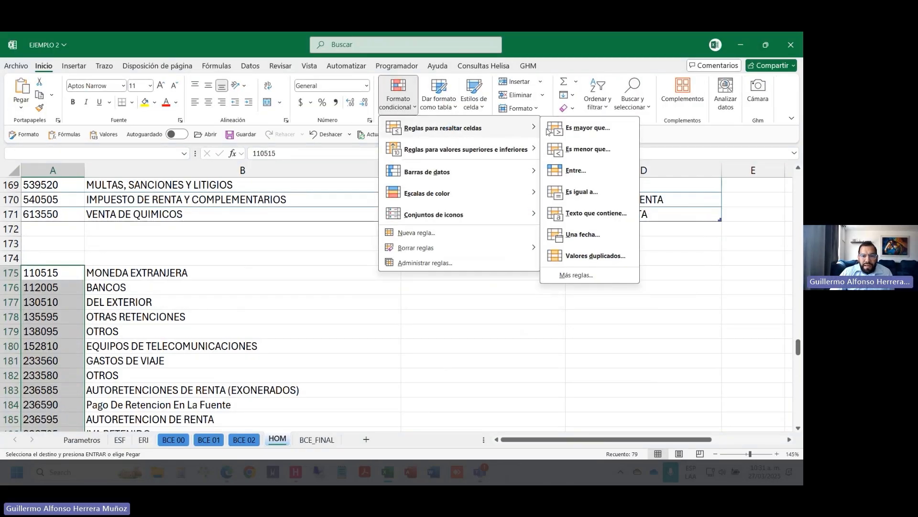
left_click(595, 256)
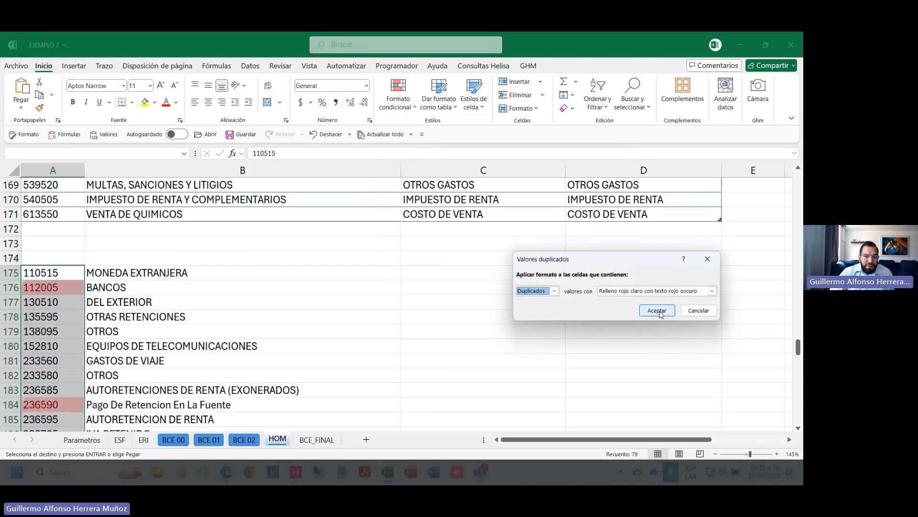
left_click(656, 312)
Step: Sort the pasted accounts with their names by column A, treating numbers stored as text separately
left_click(72, 298)
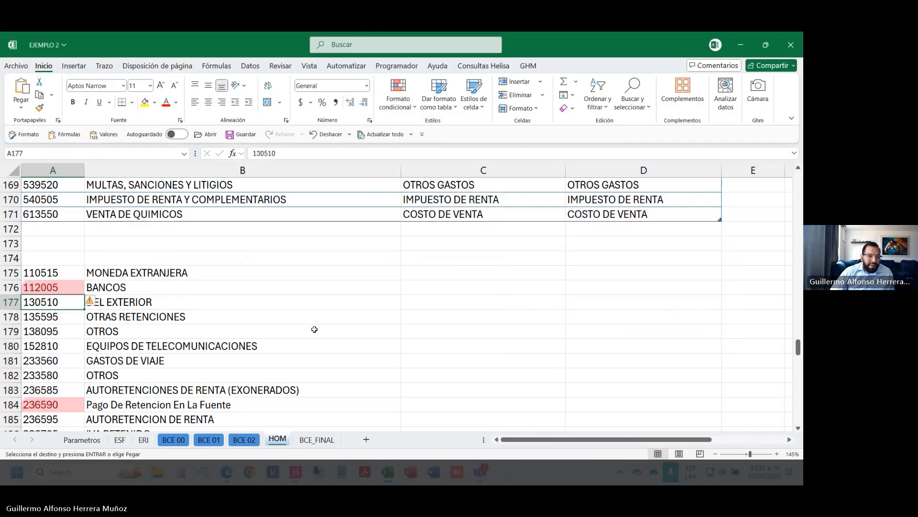
key("Up")
key("Up")
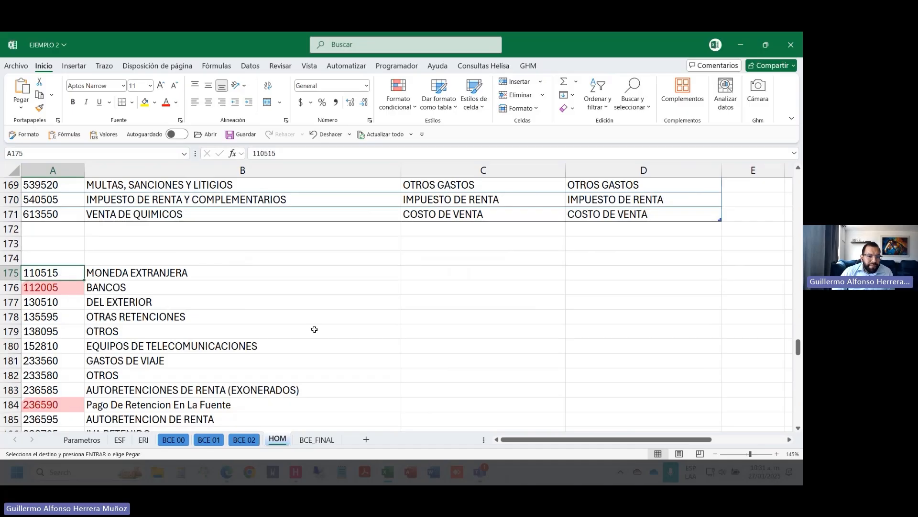
key("ctrl+shift+Down")
key("ctrl+shift+Right")
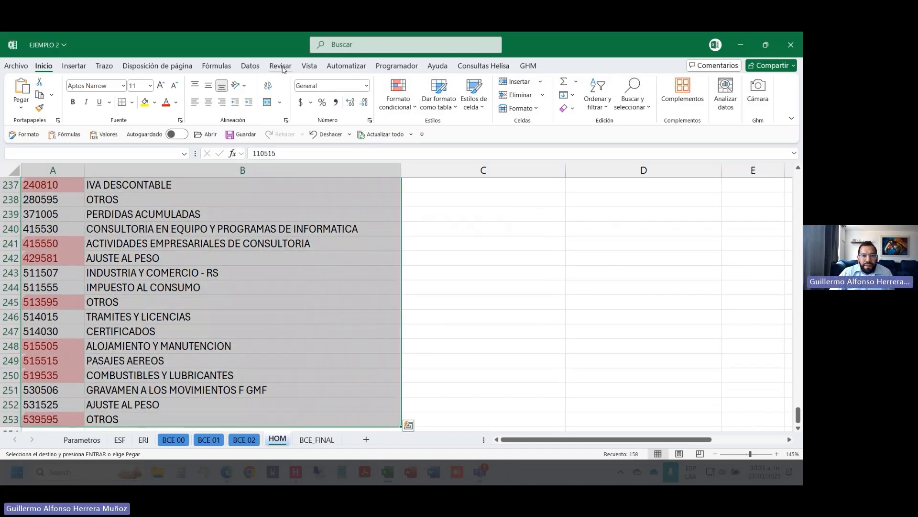
left_click(250, 65)
left_click(450, 91)
left_click(541, 267)
left_click(542, 276)
left_click(711, 346)
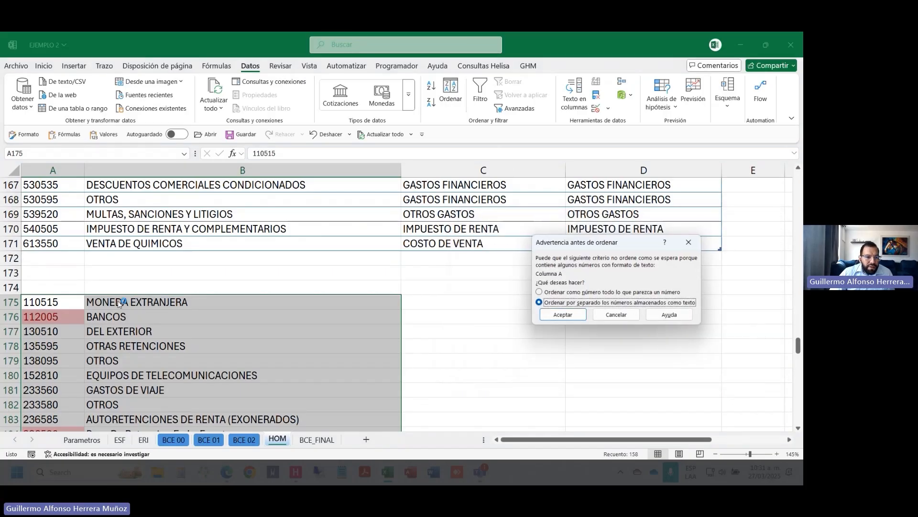
left_click(569, 314)
scroll(76, 306, "down", 2)
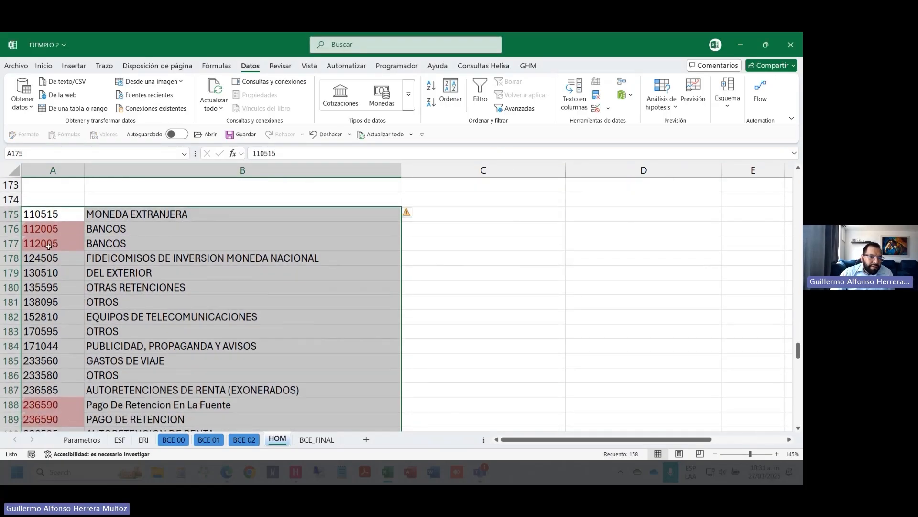
Step: Delete the second 112005 BANCOS row and the 236590 row named Pago De Retencion En La Fuente
left_click(51, 244)
key("shift+space")
key("ctrl+minus")
key("Down")
key("Down")
key("Down")
key("Down")
key("Down")
key("Down")
key("Down")
key("Down")
key("Down")
key("Down")
key("Down")
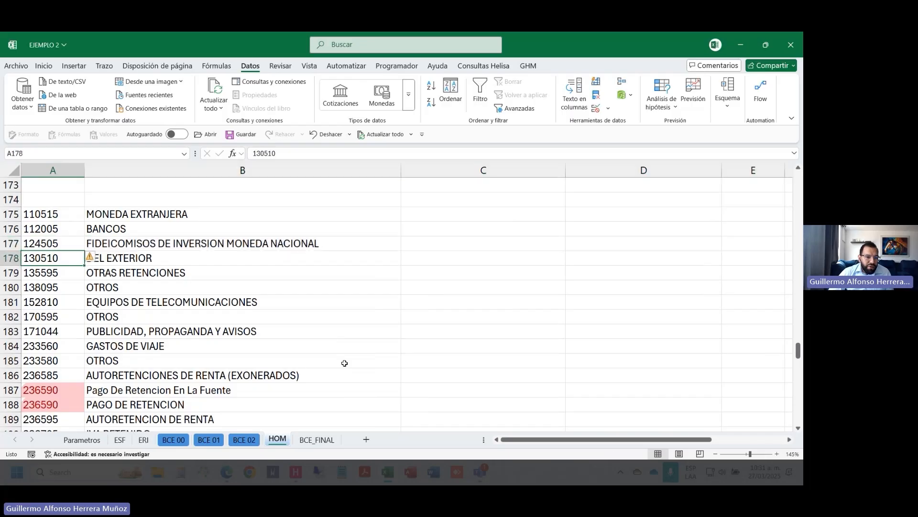
key("Up")
key("shift+space")
key("ctrl+minus")
Step: Delete the 236890 row named Pago Rtencion De Ica and one duplicate row each for accounts 240805 and 240810
scroll(331, 363, "down", 5)
scroll(161, 316, "up", 1)
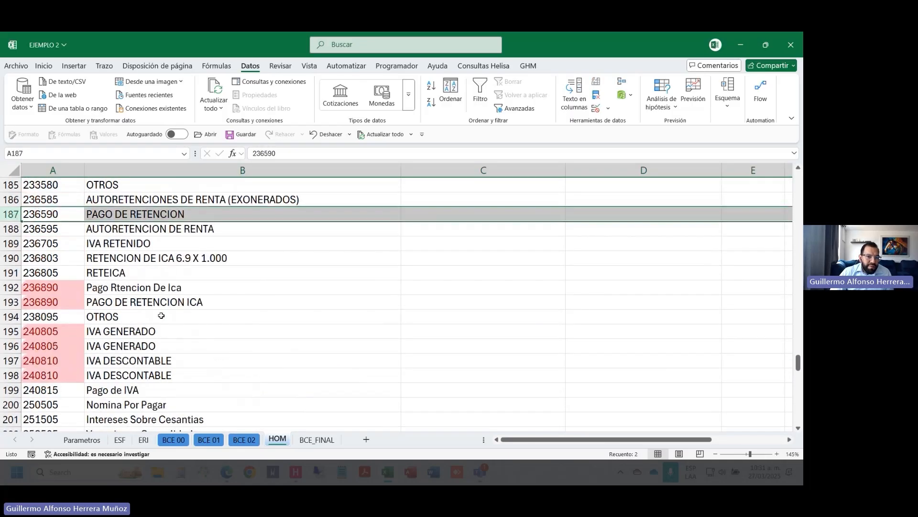
left_click(64, 283)
key("shift+space")
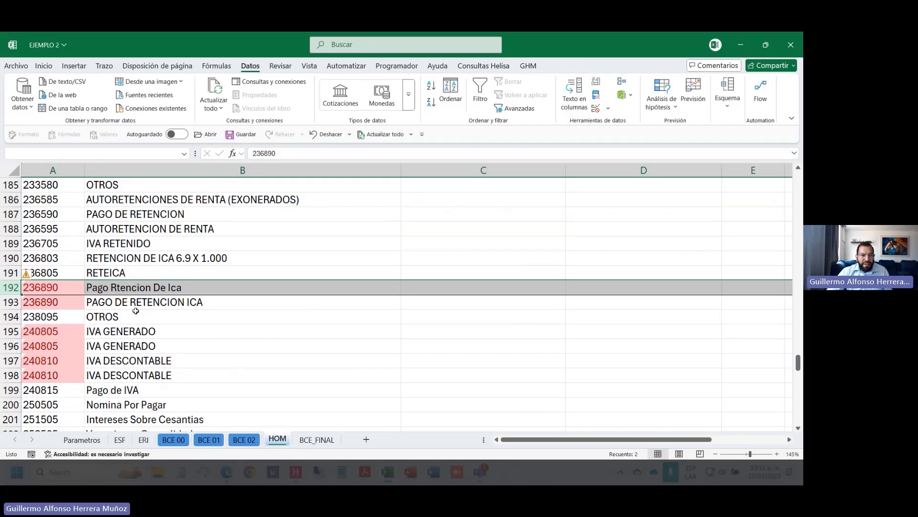
key("ctrl+minus")
left_click(66, 319)
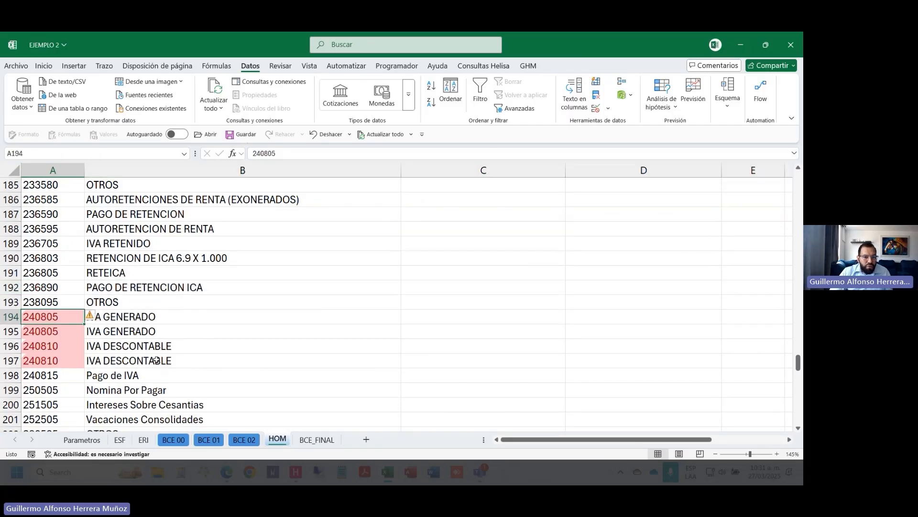
key("shift+space")
key("ctrl+minus")
key("Down")
key("shift+space")
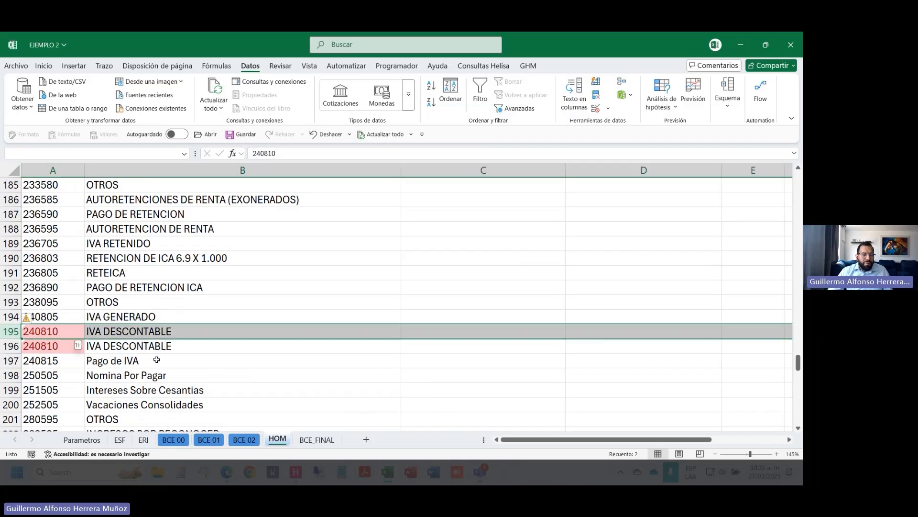
key("ctrl+minus")
Step: Delete one duplicate row each for accounts 415550 and 429581 in the pasted list
scroll(100, 359, "down", 5)
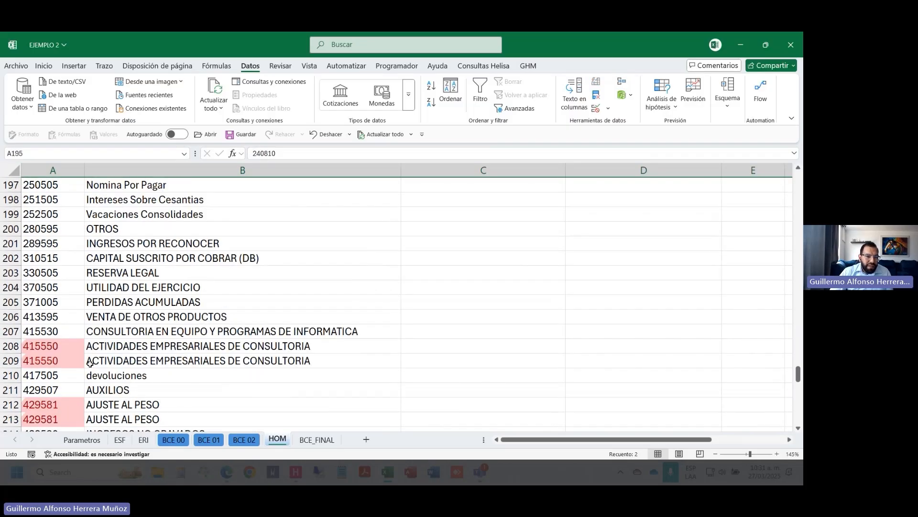
left_click(70, 313)
key("shift+space")
key("ctrl+minus")
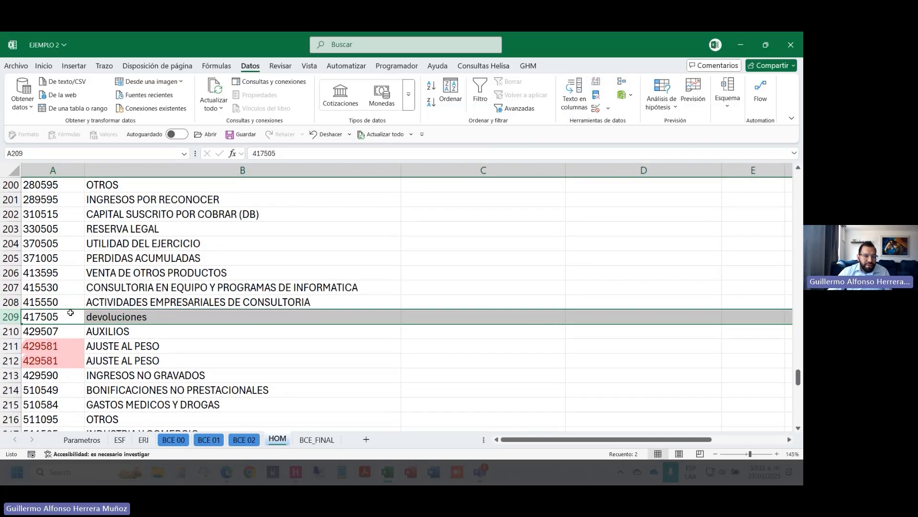
key("Down")
key("Down")
key("shift+space")
key("ctrl+minus")
Step: Delete one duplicate row each for accounts 513595 and 515505 in the pasted list
scroll(71, 312, "down", 7)
left_click(40, 300)
key("shift+space")
key("ctrl+minus")
key("Down")
key("Down")
key("Down")
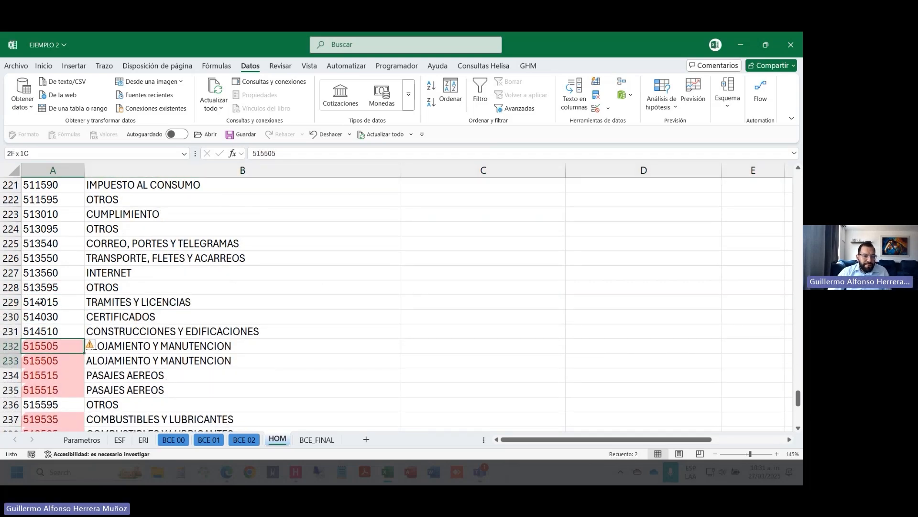
key("shift+space")
key("ctrl+minus")
Step: Delete one duplicate row each for accounts 515515 and 519535 in the pasted list
key("Down")
key("Down")
key("shift+space")
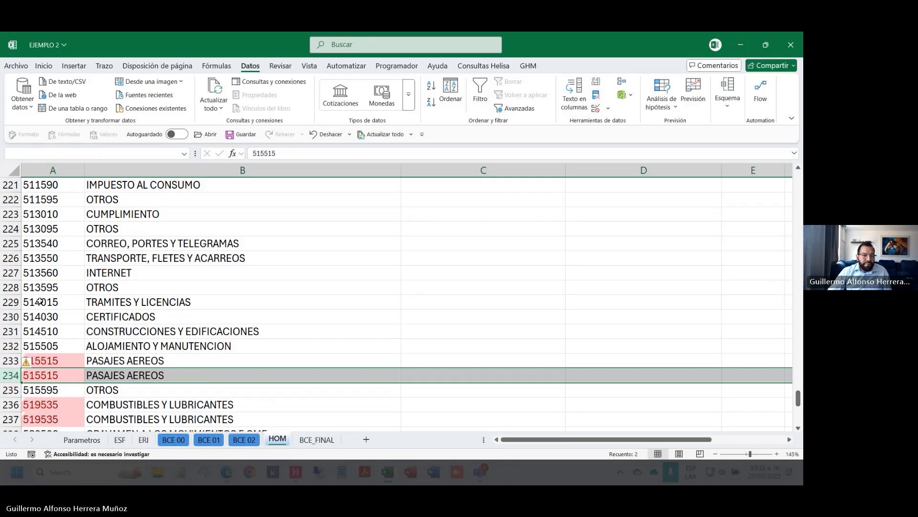
key("ctrl+minus")
key("Down")
key("shift+space")
key("ctrl+minus")
Step: Delete one of the two duplicate 539595 OTROS rows at the end of the pasted list
scroll(51, 301, "down", 6)
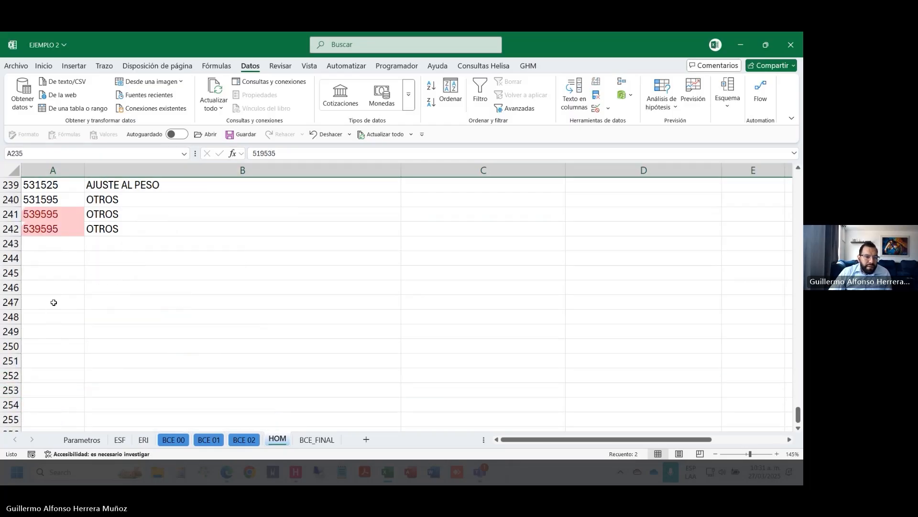
scroll(62, 262, "up", 1)
left_click(62, 262)
key("shift+space")
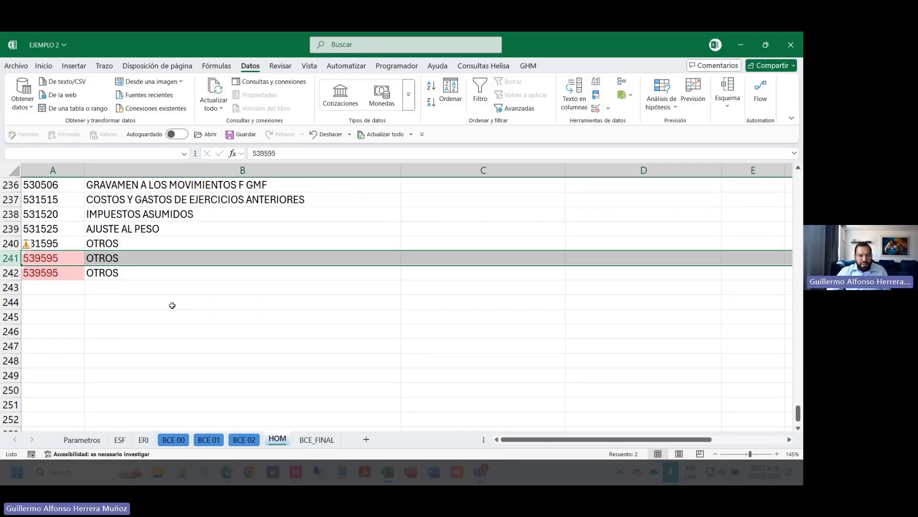
key("ctrl+minus")
Step: Copy the deduplicated account codes and names and paste them a few rows below the existing list
key("ctrl+shift+Up")
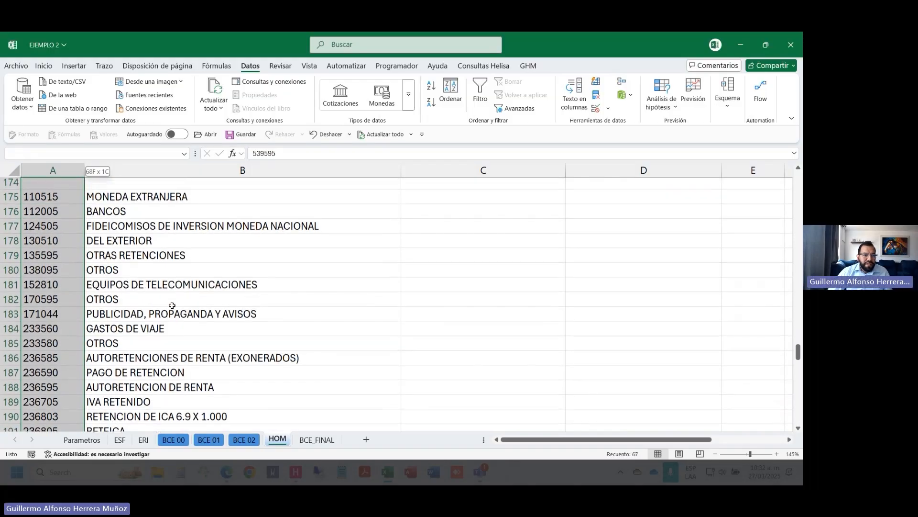
key("shift+Right")
key("ctrl+c")
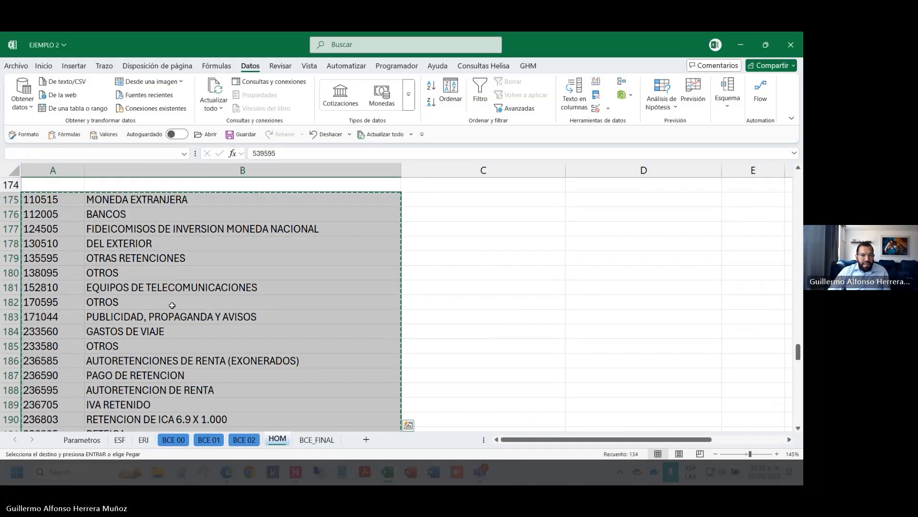
key("ctrl+Down")
key("Up")
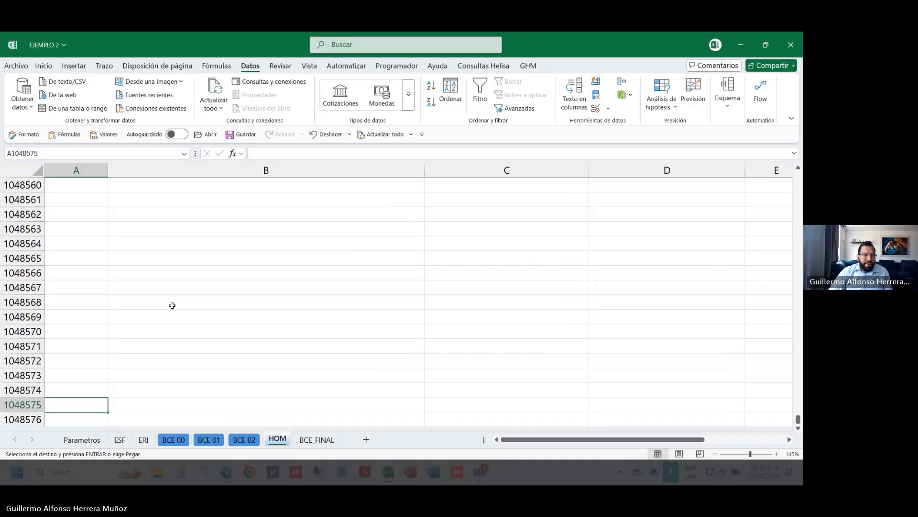
key("ctrl+Up")
key("Down")
key("Down")
key("Down")
key("Down")
key("ctrl+v")
key("Escape")
Step: Clear the original account list above the copy that starts at row 245
key("ctrl+Up")
key("ctrl+shift+Up")
key("shift+Right")
key("ctrl+Down")
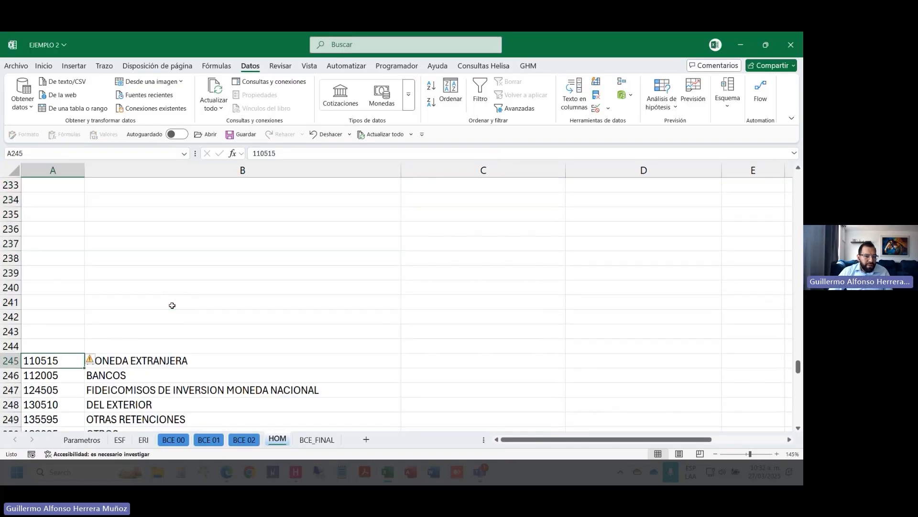
Step: Copy the account list starting at row 245 and append it directly beneath the HOM table from A172
key("ctrl+shift+Down")
key("shift+Right")
key("ctrl+c")
key("ctrl+Up")
key("ctrl+Up")
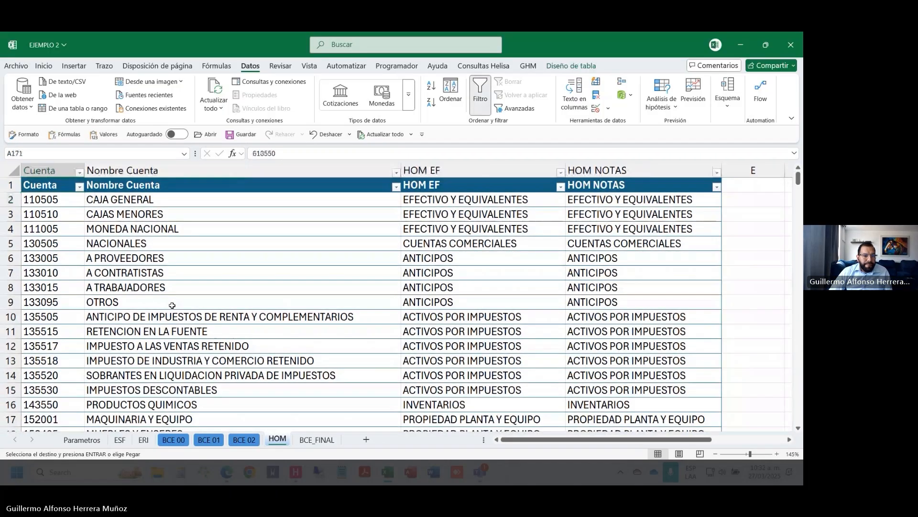
key("ctrl+Down")
key("Down")
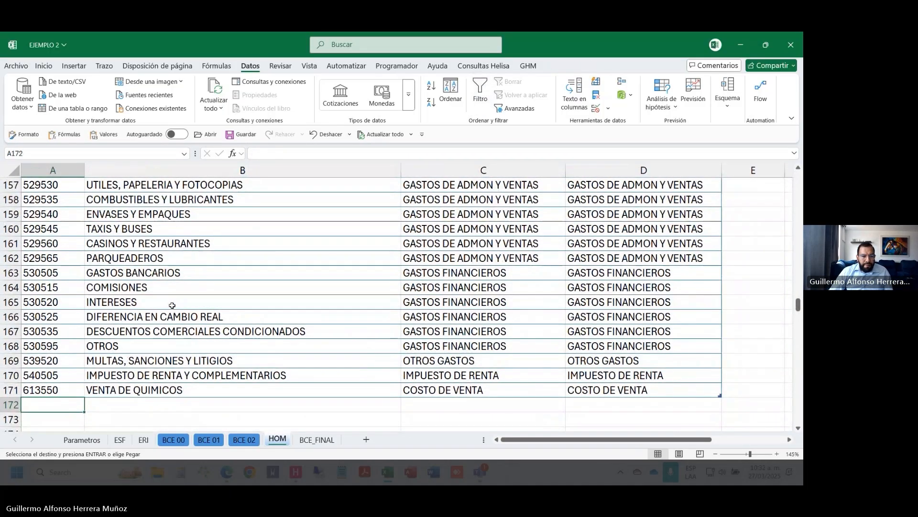
key("ctrl+Down")
key("ctrl+Down")
key("ctrl+Down")
key("ctrl+Down")
key("ctrl+shift+Up")
key("shift+Right")
key("ctrl+c")
key("ctrl+Up")
key("ctrl+Up")
key("Down")
key("ctrl+v")
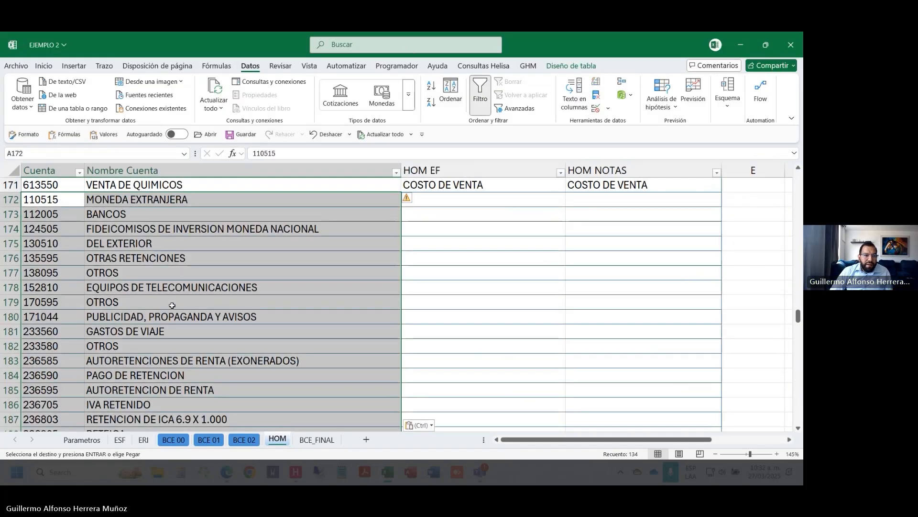
Step: Delete the rows of the leftover account list that starts at row 245, below the extended table
key("Down")
key("Down")
scroll(173, 306, "down", 20)
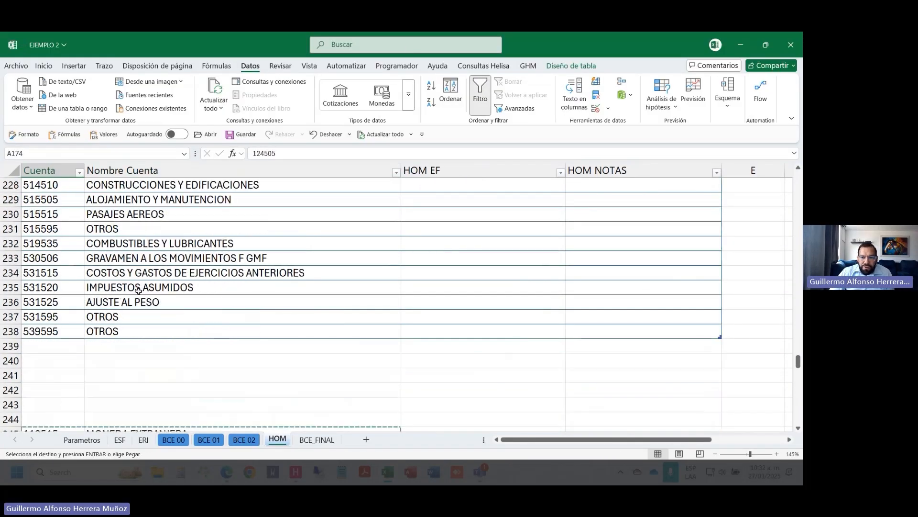
scroll(166, 289, "up", 7)
scroll(166, 288, "down", 5)
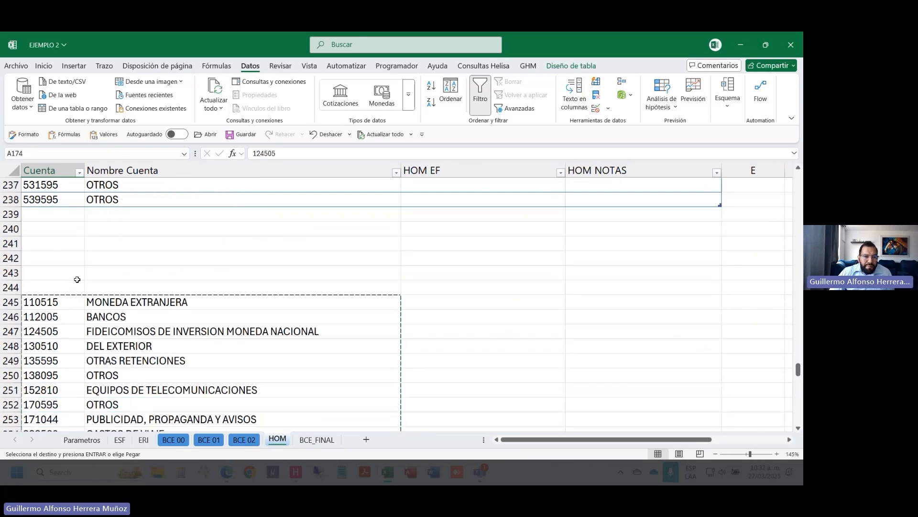
left_click(72, 300)
key("ctrl+shift+Down")
key("shift+space")
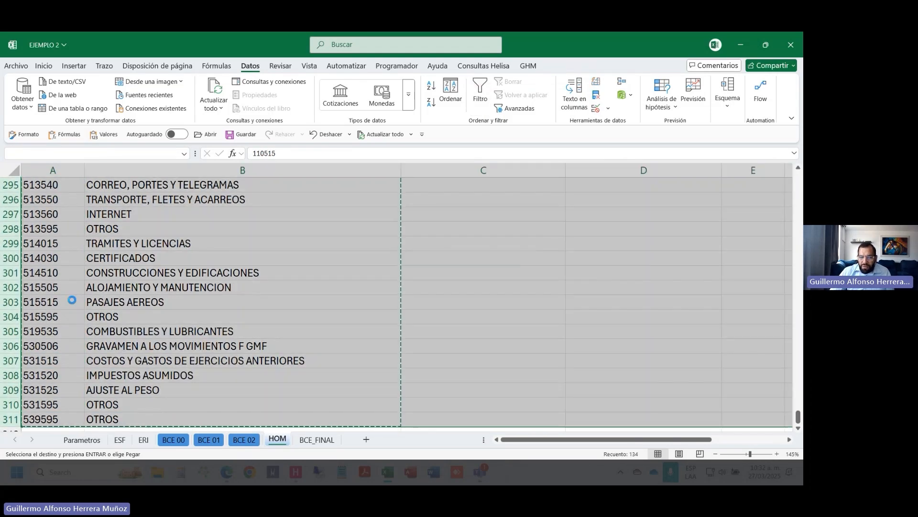
key("ctrl+minus")
key("ctrl+Up")
scroll(72, 299, "up", 18)
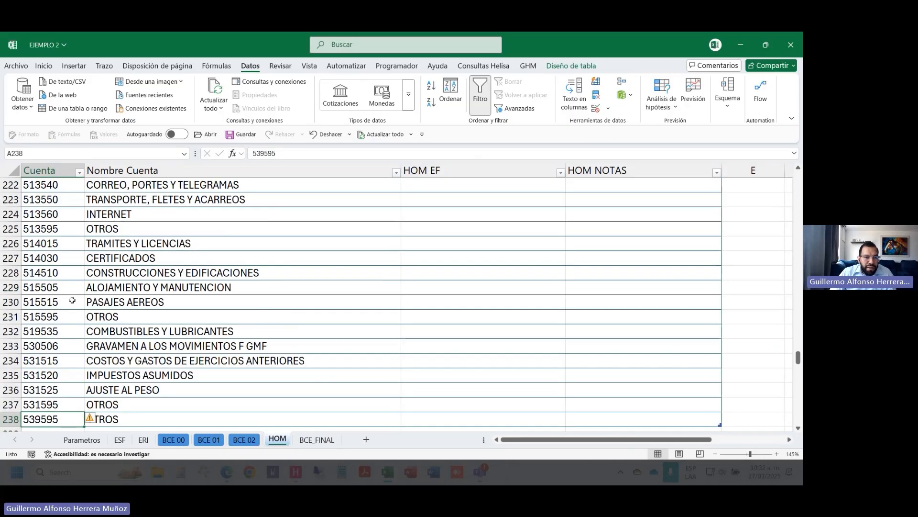
Step: Sort the entire HOM table by Cuenta, by cell values, from A to Z
scroll(460, 253, "up", 5)
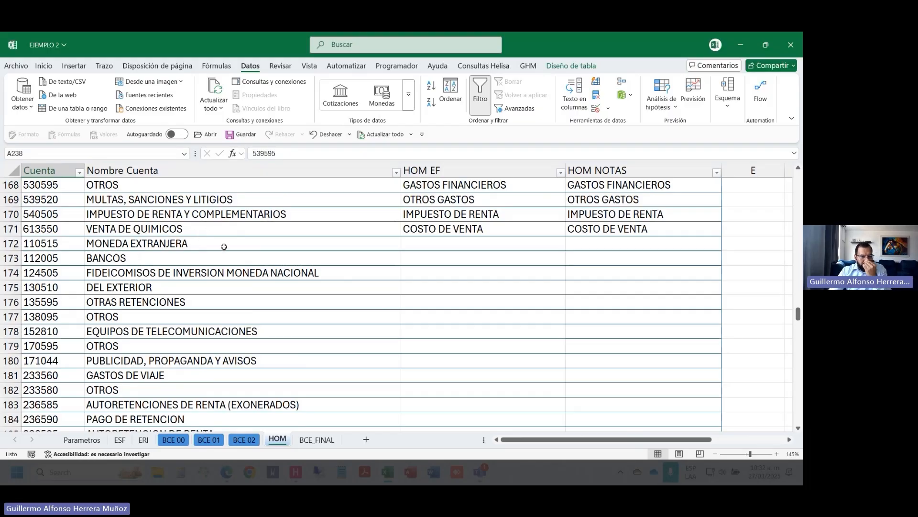
left_click(81, 284)
key("ctrl+Up")
key("ctrl+shift+Down")
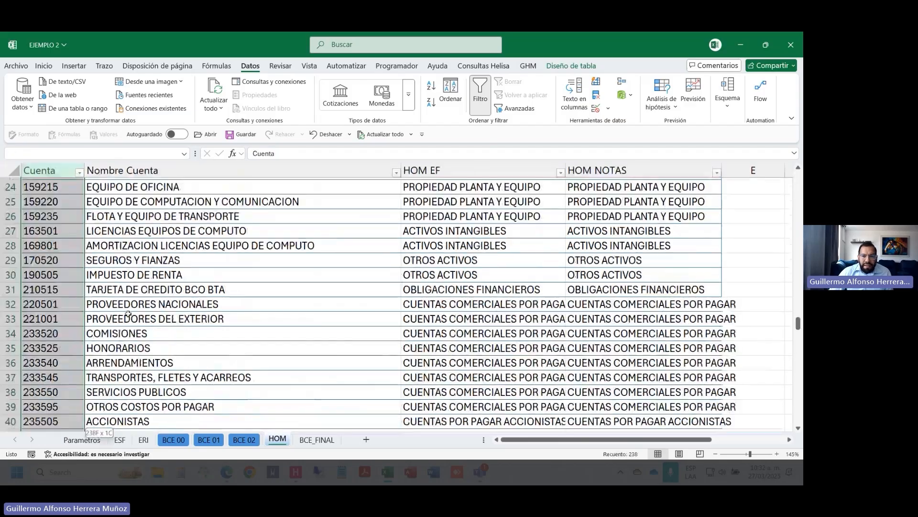
key("ctrl+shift+Right")
left_click(451, 90)
left_click(531, 267)
left_click(530, 277)
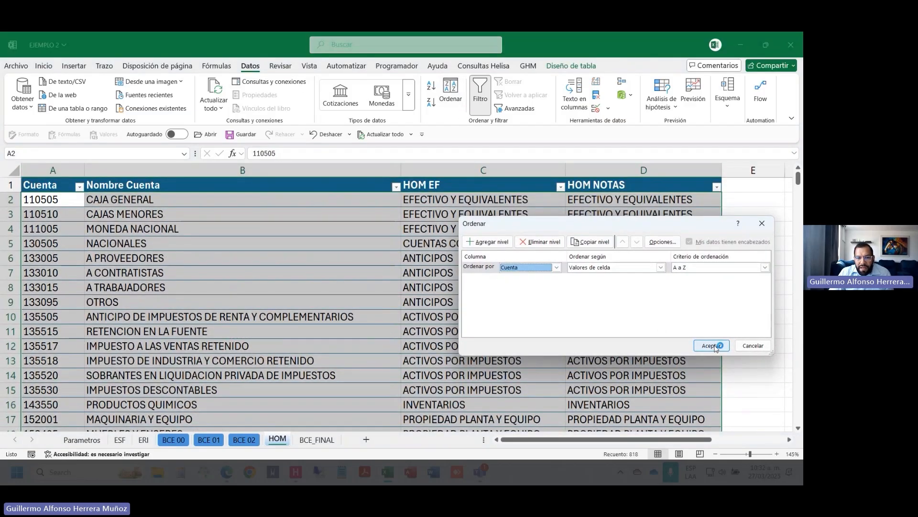
left_click(716, 348)
left_click(566, 314)
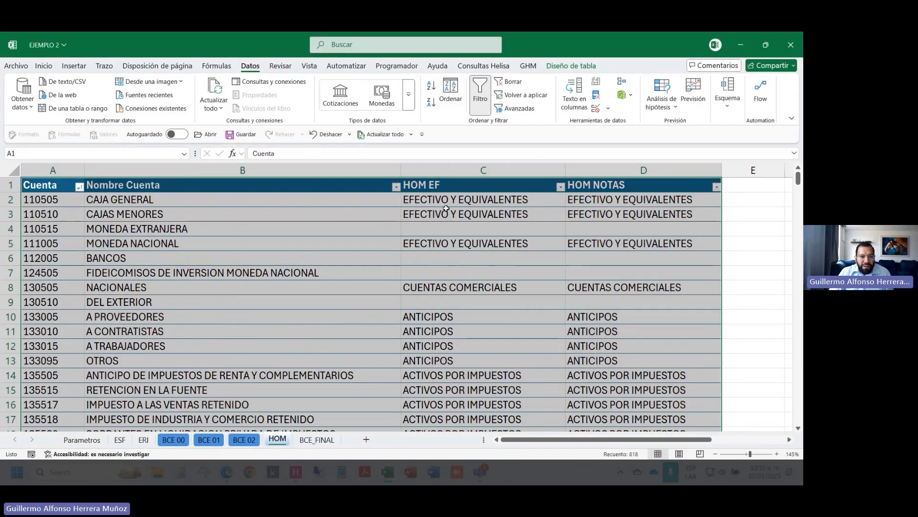
Step: Copy the EFECTIVO Y EQUIVALENTES pair into HOM EF and HOM NOTAS for accounts 110515 and 112005
left_click(446, 209)
key("shift+Right")
key("ctrl+c")
key("Down")
key("Return")
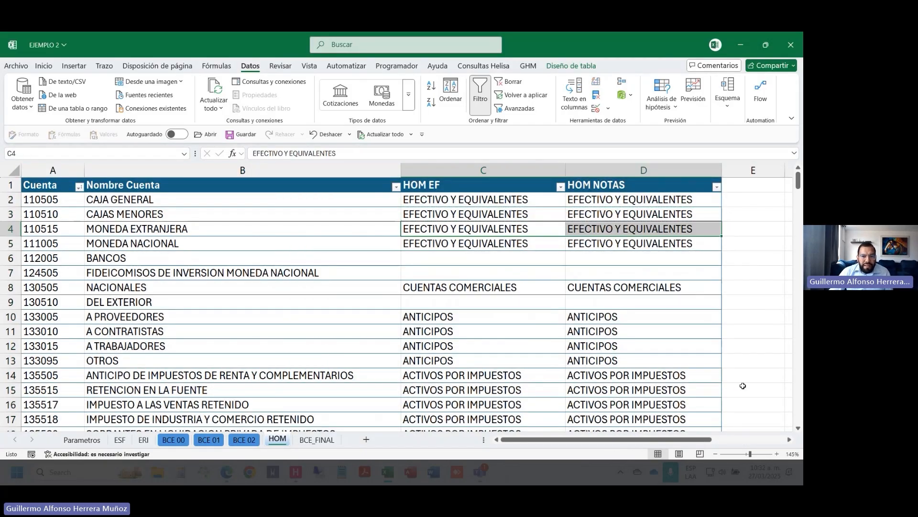
key("Down")
key("Down")
key("ctrl+v")
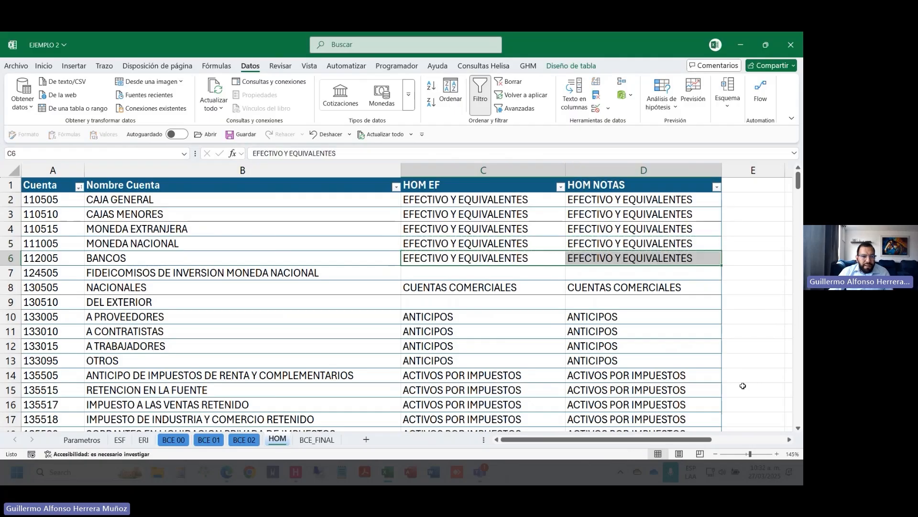
Step: Assign EFECTIVO Y EQUIVALENTES in HOM EF and HOM NOTAS to account 124505, FIDEICOMISOS DE INVERSION MONEDA NACIONAL
key("Down")
key("Up")
key("Down")
key("Up")
key("shift+Right")
key("ctrl+c")
key("Down")
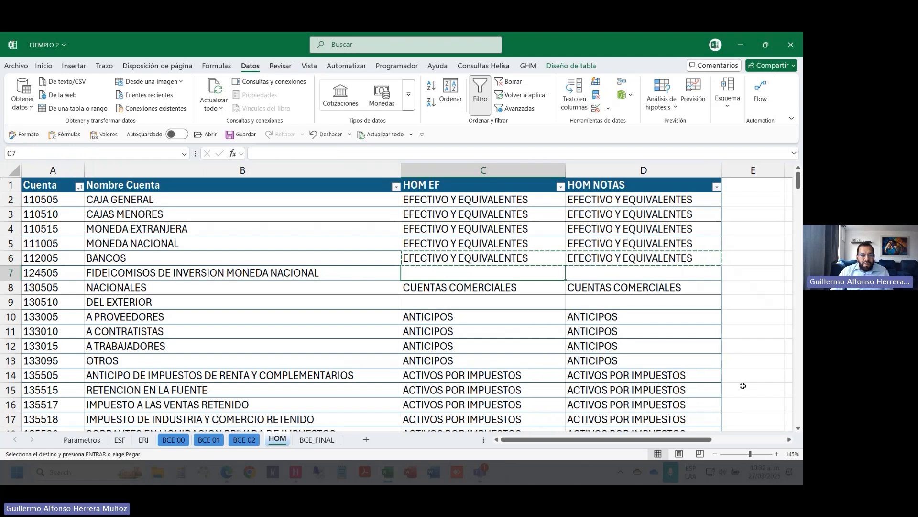
key("Return")
Step: Copy the CUENTAS COMERCIALES pair from account 130505 to account 130510, DEL EXTERIOR
key("Down")
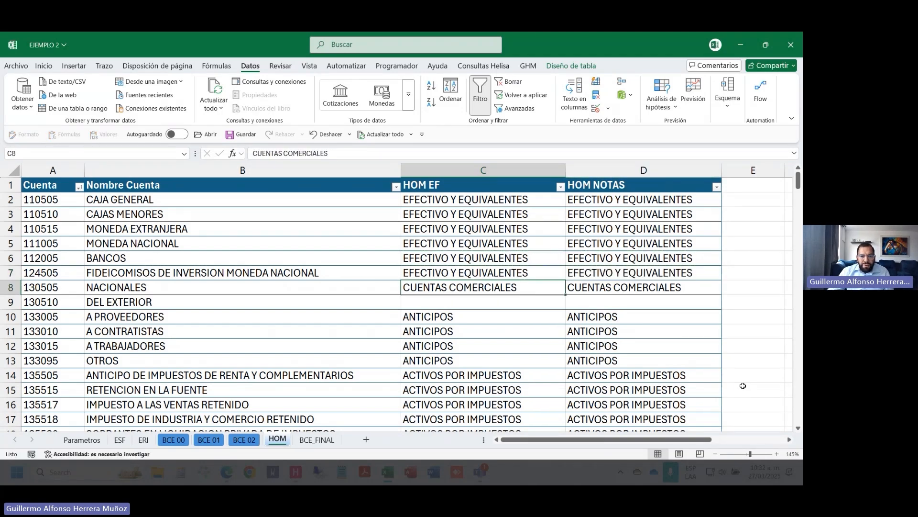
key("shift+Right")
key("ctrl+c")
key("Down")
key("Return")
Step: Assign ACTIVOS POR IMPUESTOS in HOM EF and HOM NOTAS to account 135595, OTRAS RETENCIONES
key("ctrl+Down")
key("Down")
key("ctrl+Down")
key("ctrl+Down")
key("ctrl+Down")
key("ctrl+Up")
key("ctrl+Up")
key("Up")
key("Up")
key("Up")
key("shift+Right")
key("ctrl+c")
key("Down")
key("shift+Down")
key("shift+Up")
key("Return")
key("Down")
key("Down")
Step: Copy the OTROS ACTIVOS pair from account 170520 to accounts 170595 and 171044
scroll(742, 385, "down", 5)
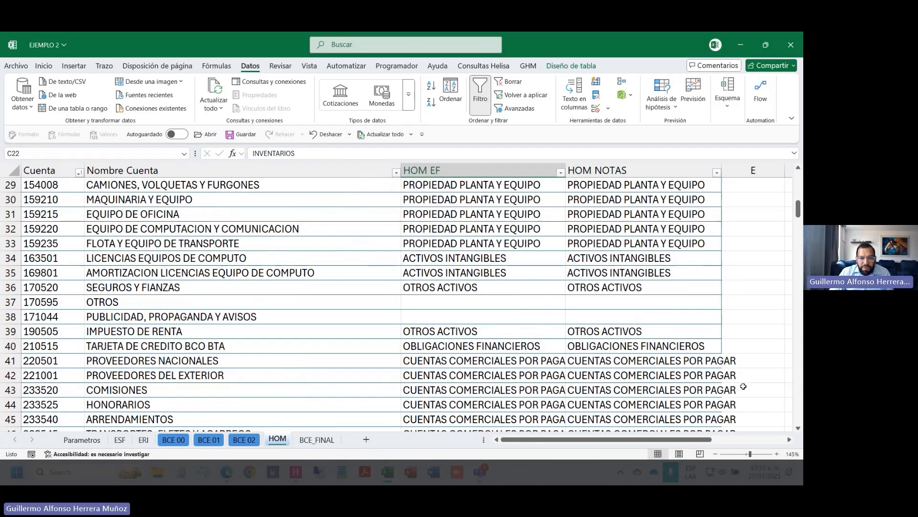
left_click_drag(489, 288, 430, 301)
key("ctrl+c")
key("shift+Down")
key("shift+Down")
key("ctrl+v")
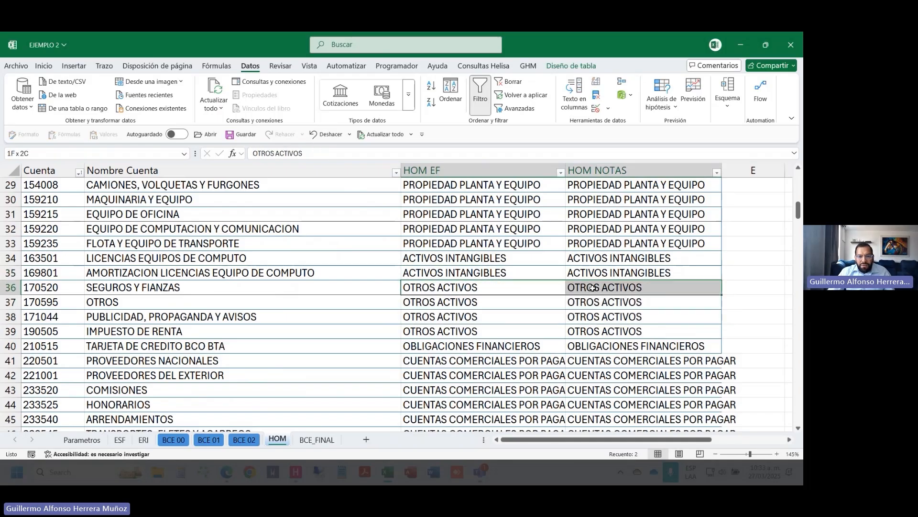
Step: Paste the OTROS ACTIVOS pair into HOM EF and HOM NOTAS for account 138095
scroll(429, 302, "up", 6)
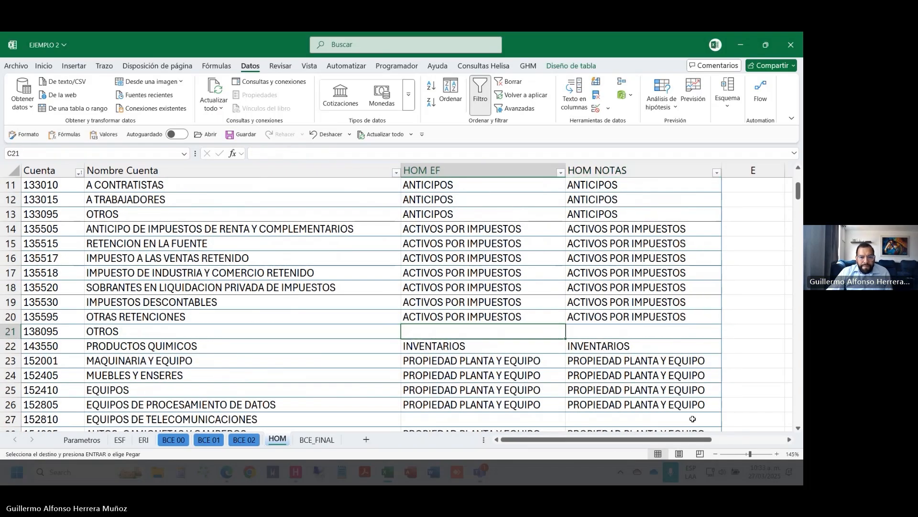
left_click_drag(426, 331, 622, 331)
key("Return")
Step: Assign PROPIEDAD PLANTA Y EQUIPO in both homologation columns to account 152810, EQUIPOS DE TELECOMUNICACIONES
key("Down")
key("Down")
key("Down")
key("Down")
key("Down")
key("Down")
key("Down")
key("Down")
key("Down")
key("Down")
key("Down")
key("Down")
key("Down")
key("Down")
key("Up")
key("Up")
key("Up")
key("Up")
key("Up")
key("Up")
key("Up")
key("Up")
key("Up")
key("shift+Right")
key("ctrl+c")
key("Down")
key("Return")
key("Down")
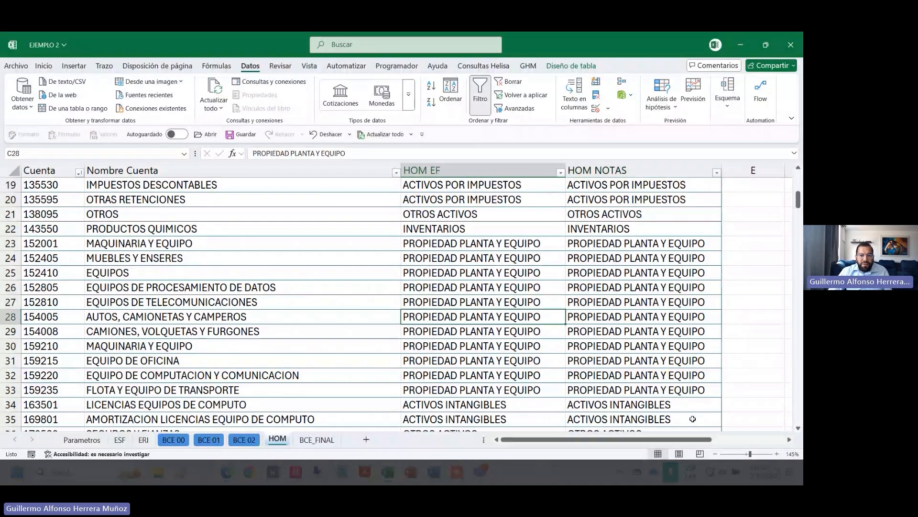
Step: Copy the CUENTAS COMERCIALES POR PAGAR pair from account 233550 to accounts 233560 and 233580
key("ctrl+Down")
key("shift+Right")
key("ctrl+c")
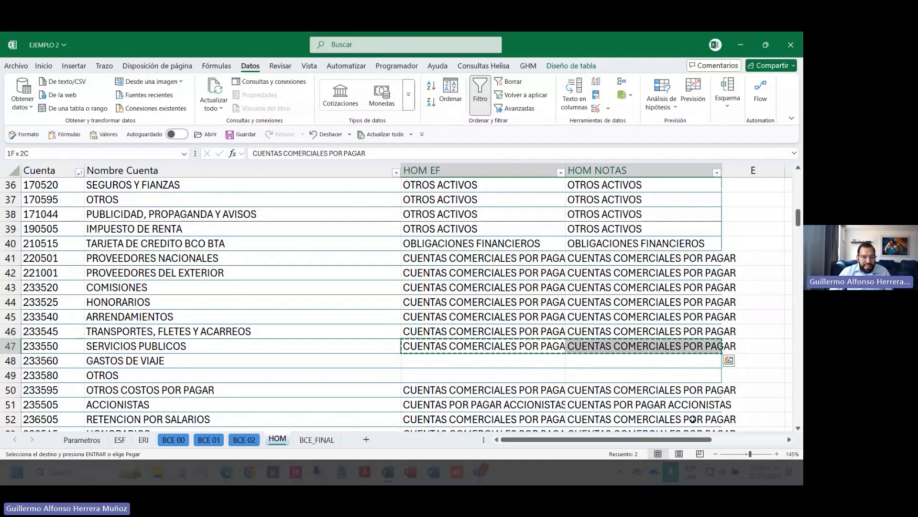
key("shift+Down")
key("shift+Down")
key("Return")
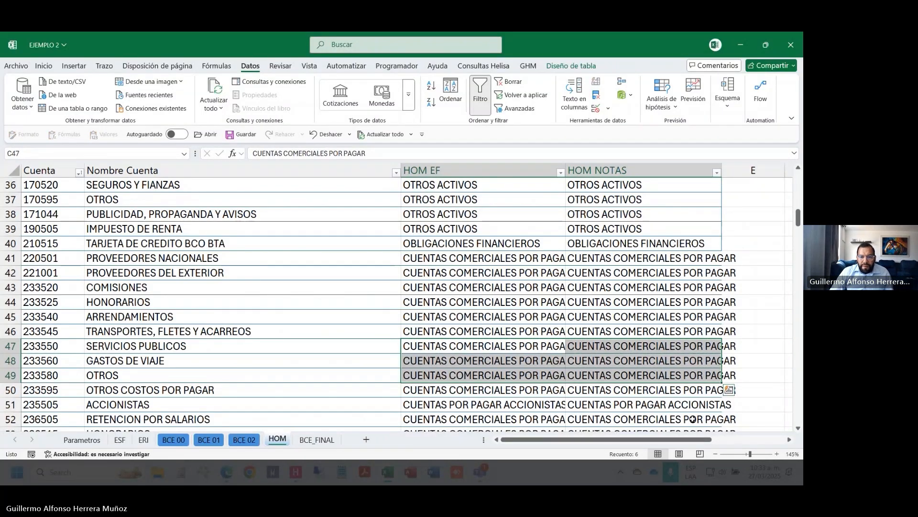
Step: Fill both homologation columns with CUENTAS COMERCIALES POR PAGAR for accounts 233560 through 236890
key("shift+Up")
key("shift+Up")
key("ctrl+c")
key("Down")
key("shift+Page_Down")
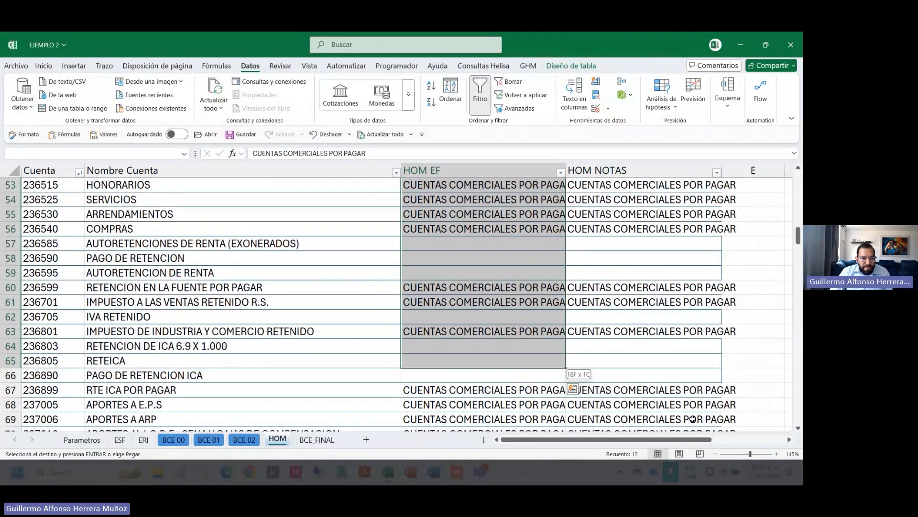
key("shift+Down")
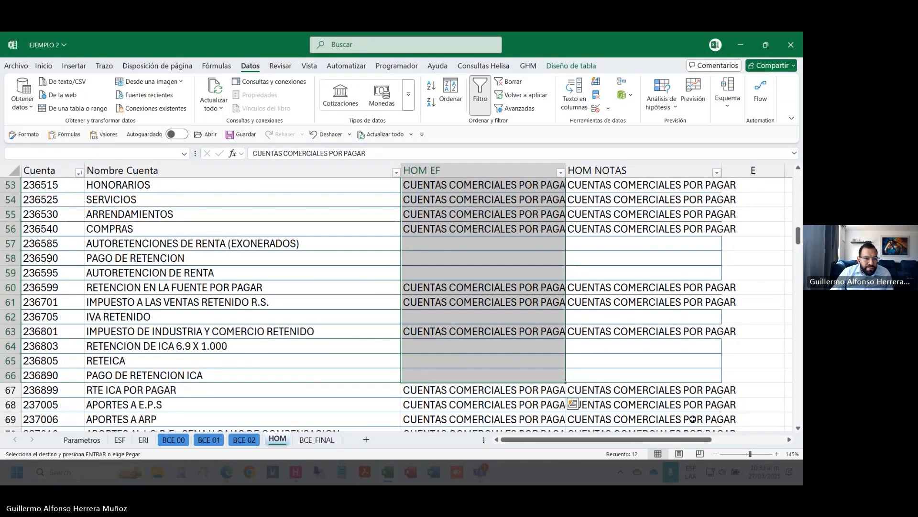
key("shift+Right")
key("Return")
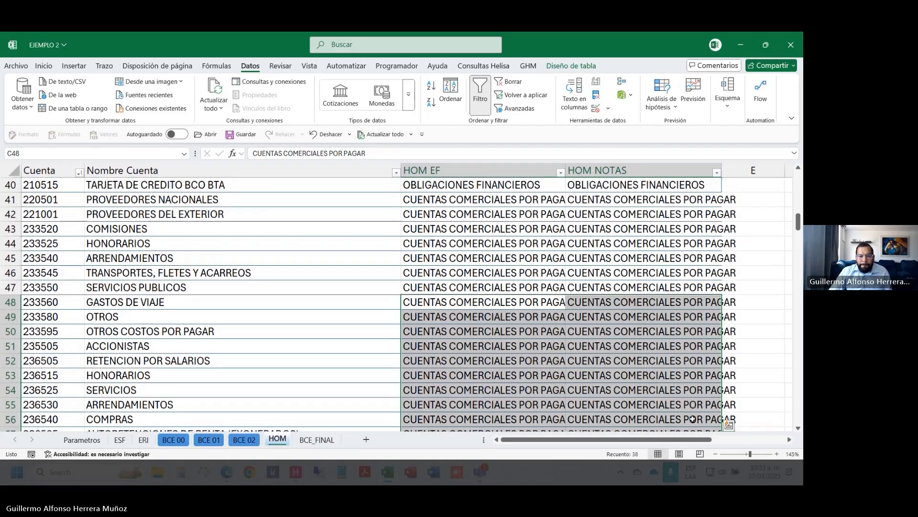
Step: Assign CUENTAS COMERCIALES POR PAGAR in HOM EF and HOM NOTAS to account 238095, OTROS
key("ctrl+Down")
key("ctrl+Down")
key("ctrl+Down")
key("ctrl+Down")
key("ctrl+Down")
key("ctrl+c")
key("Down")
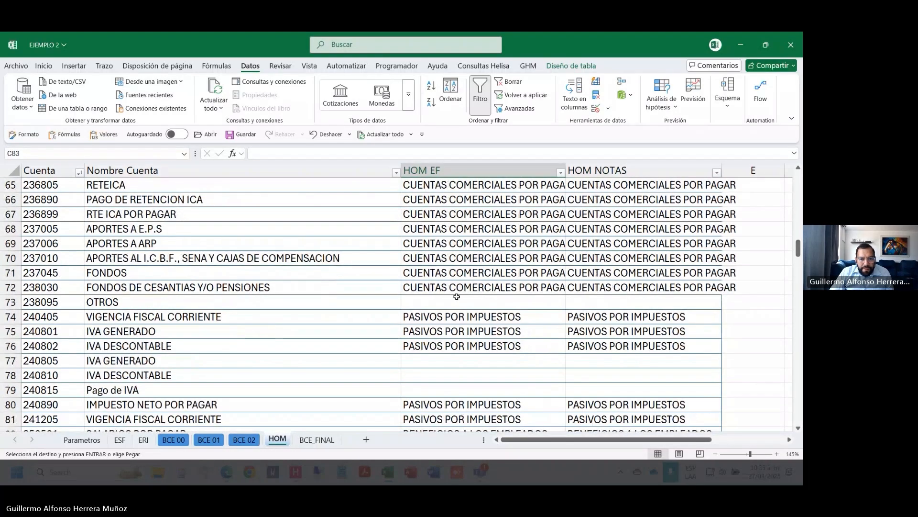
left_click(453, 298)
key("shift+Right")
key("Return")
Step: Copy the PASIVOS POR IMPUESTOS pair from account 240802 into HOM EF and HOM NOTAS for accounts 240805, 240810 and 240815
key("ctrl+c")
key("Down")
key("Down")
key("Down")
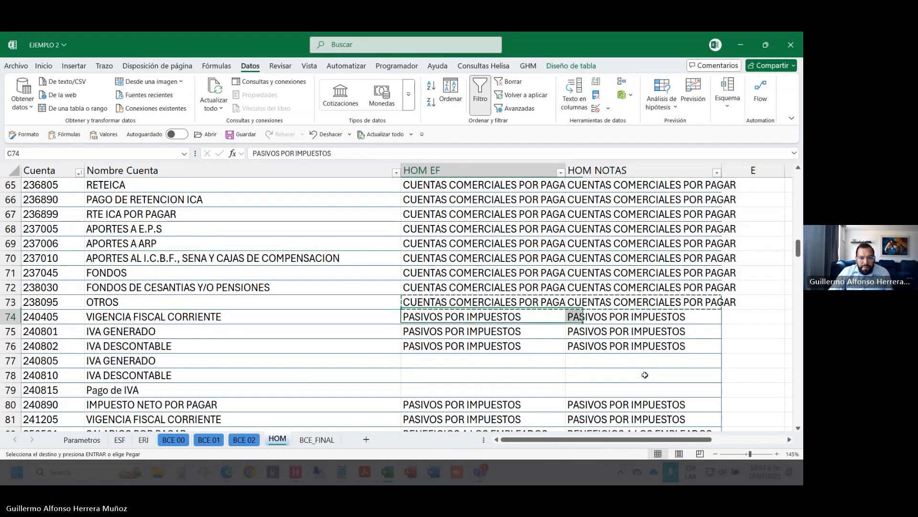
key("shift+Right")
key("ctrl+c")
key("Down")
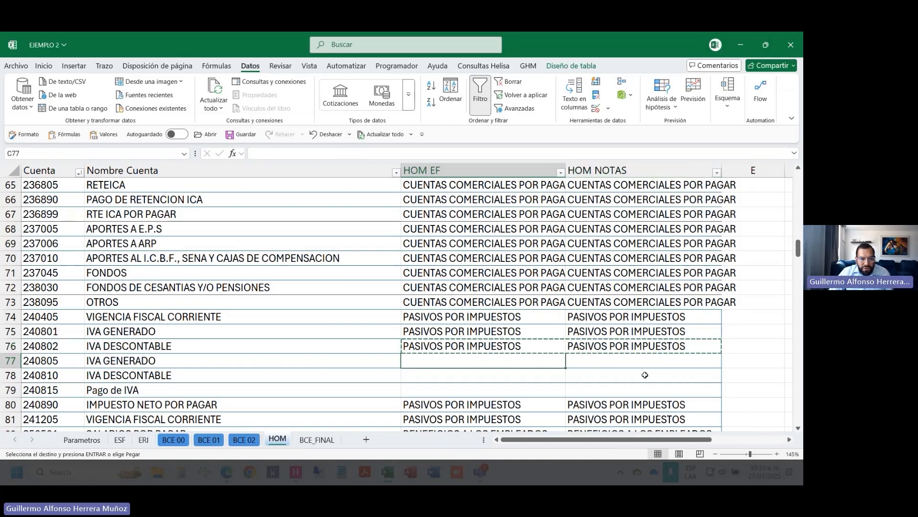
key("shift+Down")
key("shift+Down")
key("Return")
Step: Copy the BENEFICIOS A LOS EMPLEADOS pair from SALARIOS POR PAGAR into both homologation columns of the five accounts below it
key("Down")
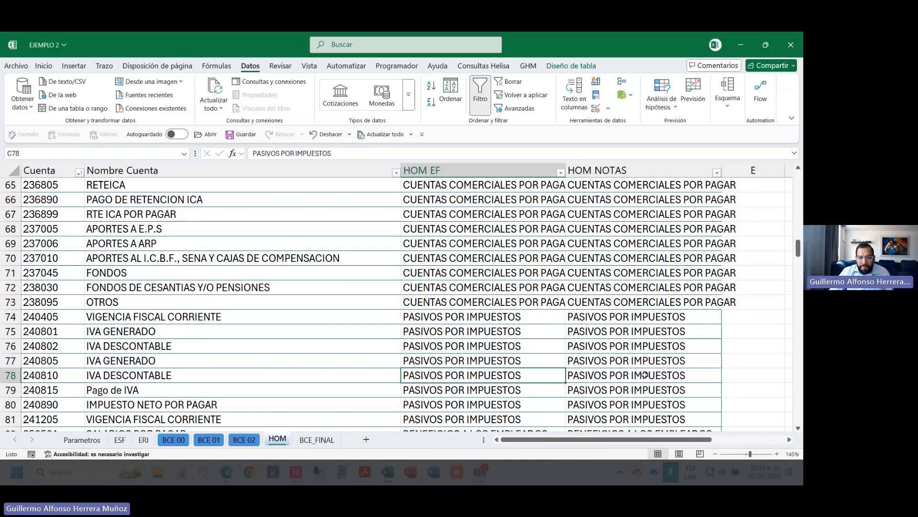
key("shift+Right")
key("ctrl+q")
scroll(646, 378, "down", 4)
left_click(550, 259)
left_click_drag(551, 259, 606, 259)
key("ctrl+c")
key("Down")
key("shift+Down")
key("shift+Down")
key("shift+Down")
key("shift+Down")
key("Return")
Step: Copy the OTROS PASIVOS pair from account 280510 into both homologation columns for accounts 280595 and 289595
key("Down")
key("Down")
key("Down")
key("Down")
key("Down")
key("Down")
key("Down")
key("Down")
key("Down")
key("Down")
key("Down")
key("Down")
key("Down")
key("Down")
key("Down")
key("Down")
key("Down")
key("Down")
key("Down")
key("Down")
key("Up")
key("Up")
key("Up")
key("Up")
key("Up")
key("Up")
key("Up")
key("Up")
key("Up")
key("Up")
key("shift+Right")
key("ctrl+c")
key("Down")
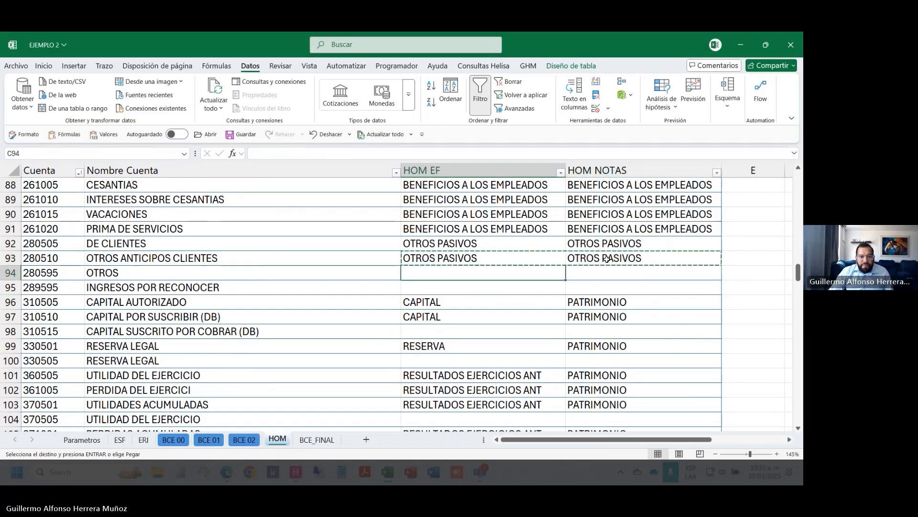
key("shift+Down")
key("Return")
Step: Assign HOM EF CAPITAL and HOM NOTAS PATRIMONIO to account 310515 by copying the pair from account 310505
key("Down")
key("shift+Right")
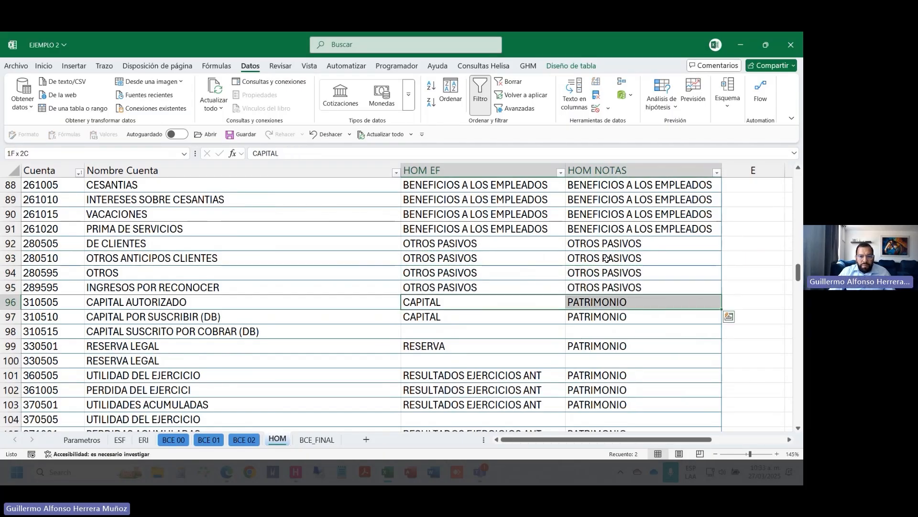
key("ctrl+c")
key("Down")
key("Down")
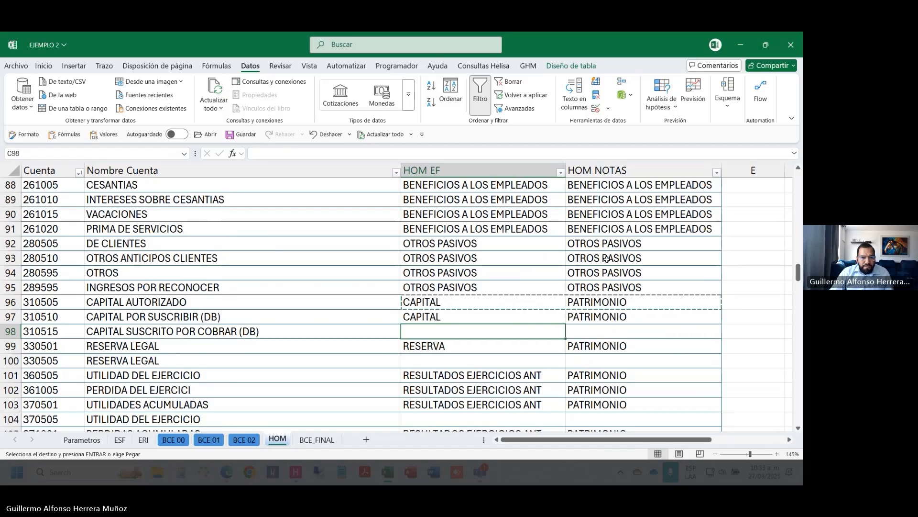
key("shift+Right")
key("Return")
Step: Copy the RESERVA and PATRIMONIO pair from account 330501 to account 330505, RESERVA LEGAL
key("Down")
key("shift+Right")
key("ctrl+c")
key("Down")
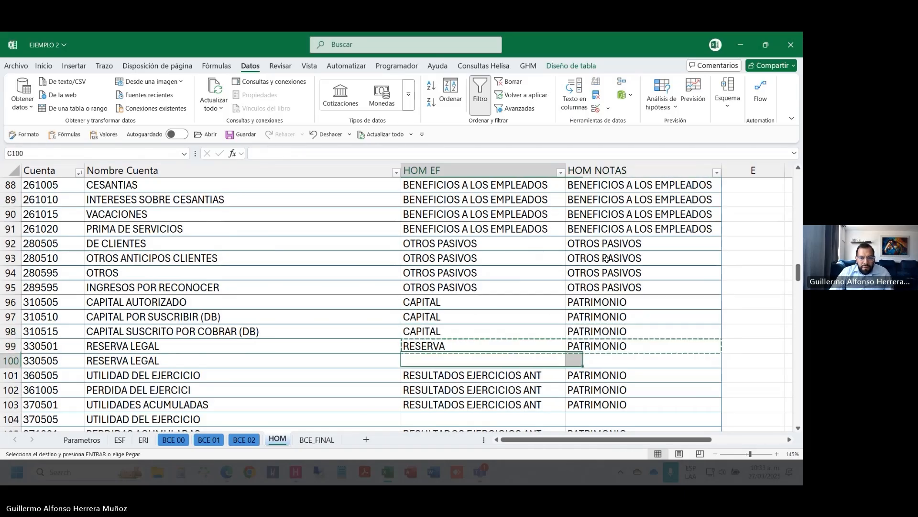
key("Return")
Step: Fill accounts 370505 through 371005 with RESULTADOS EJERCICIOS ANT and PATRIMONIO, copied from account 360505
key("Down")
key("shift+Right")
key("ctrl+c")
key("Down")
key("Down")
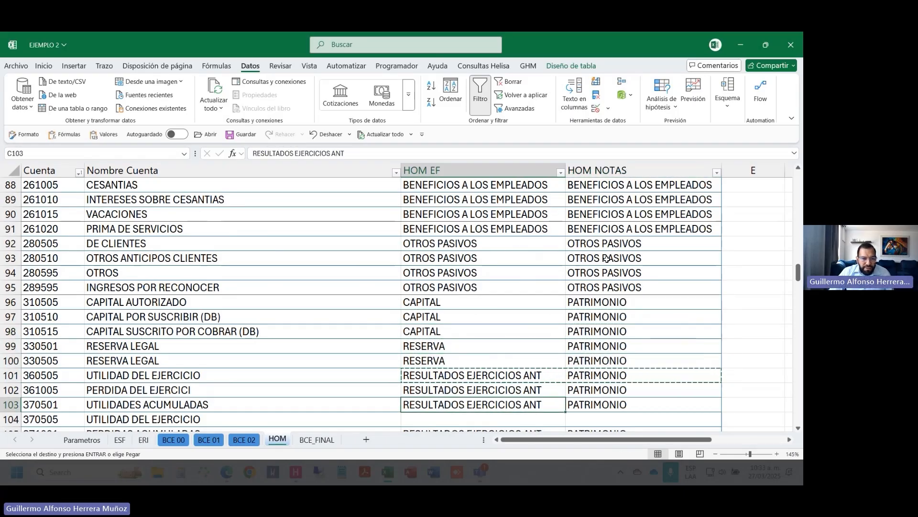
key("Down")
scroll(606, 258, "down", 3)
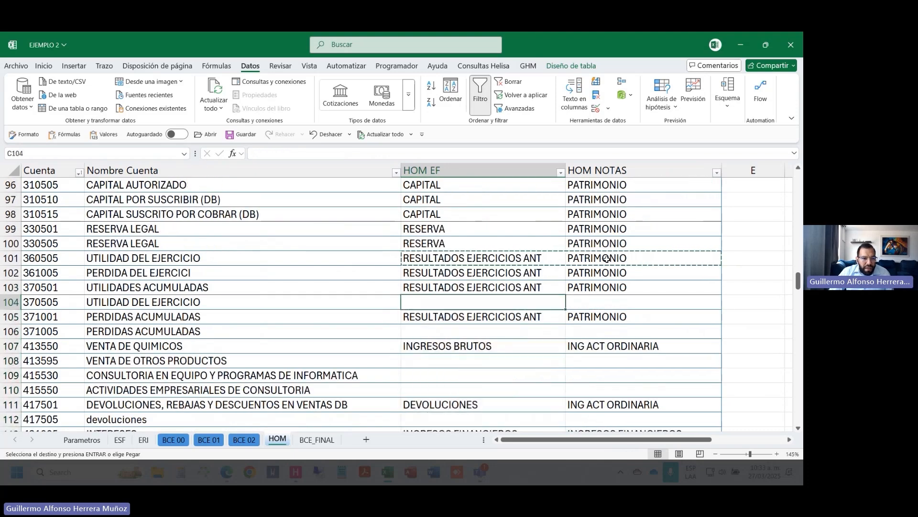
key("shift+Down")
key("shift+Down")
key("shift+Right")
key("Return")
Step: Copy the INGRESOS BRUTOS and ING ACT ORDINARIA pair from account 413550 to accounts 413595, 415530 and 415550
key("Down")
key("Down")
key("Down")
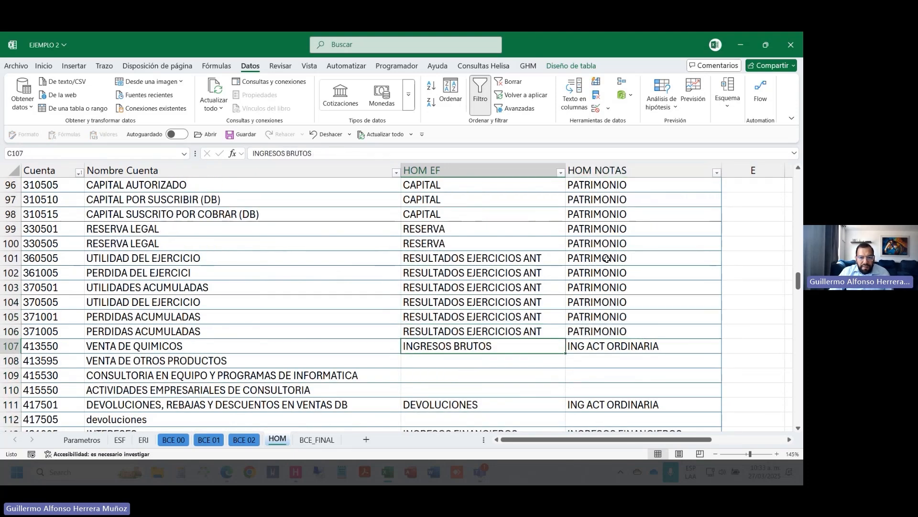
key("shift+Right")
key("ctrl+c")
key("Down")
key("shift+Down")
key("shift+Down")
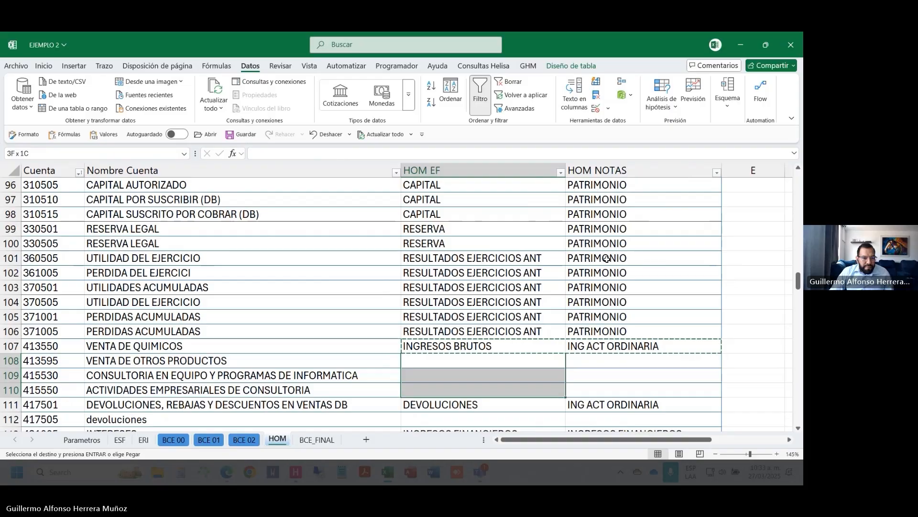
key("ctrl+v")
Step: Assign DEVOLUCIONES in HOM EF and ING ACT ORDINARIA in HOM NOTAS to account 417505, copied from account 417501
key("Down")
key("shift+Right")
key("ctrl+c")
key("Down")
key("Down")
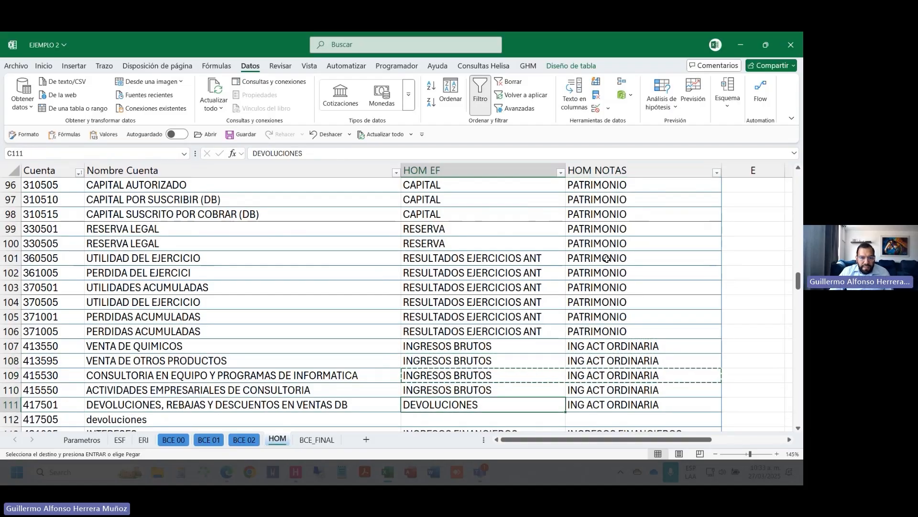
key("shift+Right")
key("ctrl+c")
key("Down")
key("ctrl+v")
Step: Copy the OTROS INGRESOS pair from account 425540 into both homologation columns for accounts 429507, 429581 and 429590
scroll(606, 259, "down", 4)
left_click(472, 291)
key("Down")
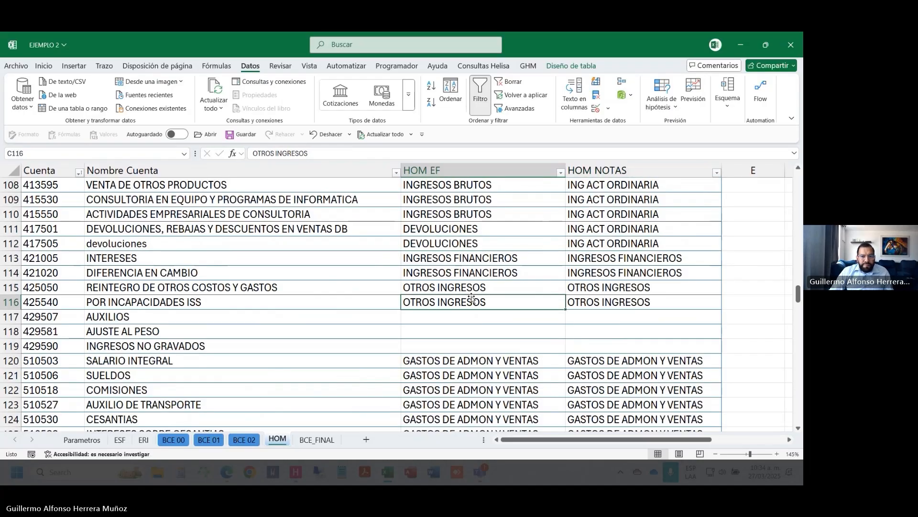
key("shift+Right")
key("ctrl+c")
key("Down")
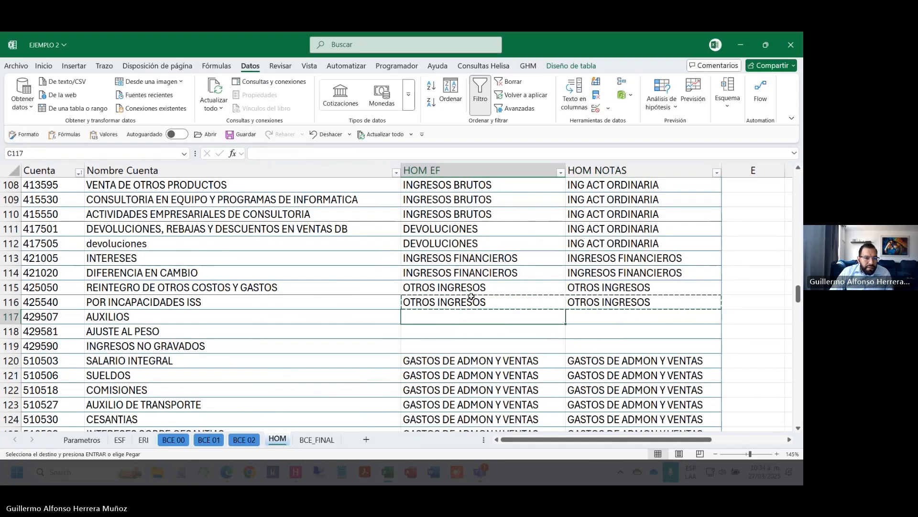
key("shift+Down")
key("shift+Down")
key("ctrl+v")
Step: Copy the GASTOS DE ADMON Y VENTAS pair from account 510503 into both homologation columns for every account through 529565
key("Down")
key("shift+Right")
key("ctrl+c")
key("shift+Down")
key("shift+Down")
key("shift+Down")
key("shift+Down")
key("shift+Down")
key("shift+Down")
key("shift+Down")
key("shift+Down")
key("shift+Down")
key("shift+Down")
key("shift+Down")
key("shift+Down")
key("shift+Down")
key("shift+Down")
key("shift+Down")
key("shift+Down")
key("shift+Down")
key("shift+Down")
key("shift+Down")
key("shift+Down")
key("shift+Down")
key("shift+Down")
key("shift+Down")
key("shift+Down")
key("shift+Down")
key("shift+Down")
key("shift+Down")
key("shift+Down")
key("shift+Down")
key("shift+Down")
key("shift+Down")
key("shift+Down")
key("shift+Down")
key("shift+Down")
key("shift+Down")
key("shift+Down")
key("shift+Down")
key("shift+Down")
key("shift+Down")
key("shift+Down")
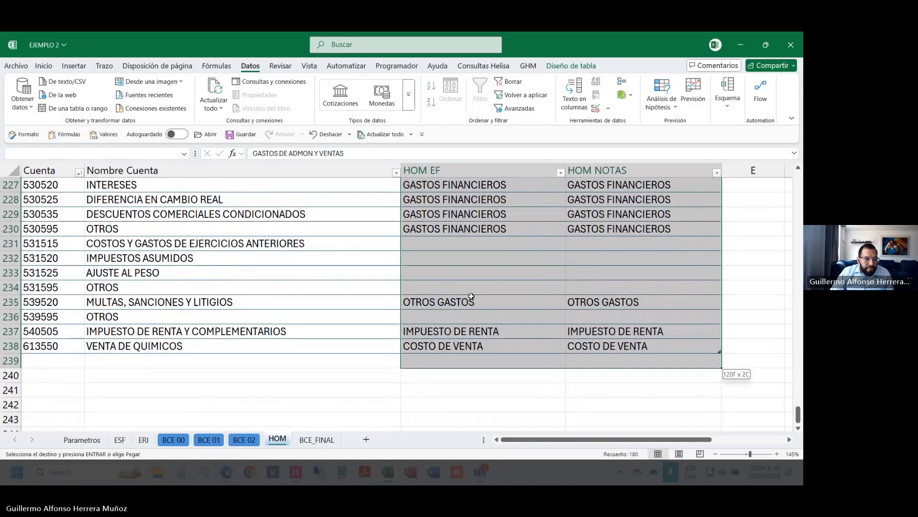
key("shift+Up")
key("shift+Up")
key("shift+Up")
key("shift+Up")
key("shift+Up")
key("shift+Up")
key("shift+Up")
key("shift+Up")
key("shift+Up")
key("shift+Up")
key("shift+Up")
key("shift+Up")
key("shift+Up")
key("shift+Up")
key("shift+Up")
key("shift+Up")
key("shift+Up")
key("shift+Up")
key("shift+Up")
key("shift+Up")
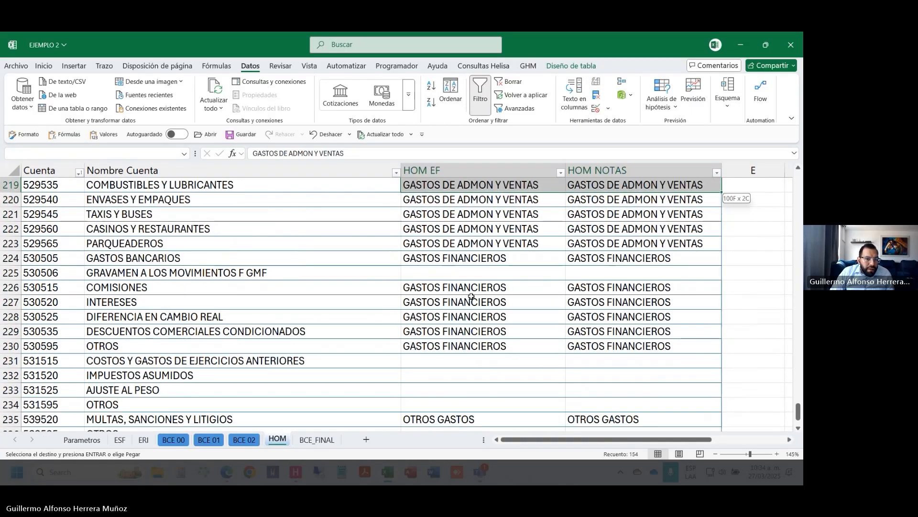
key("shift+Up")
key("shift+Up")
key("shift+Up")
key("shift+Up")
key("shift+Up")
key("shift+Up")
key("shift+Up")
key("shift+Up")
key("shift+Up")
key("shift+Up")
key("shift+Up")
key("shift+Up")
key("shift+Up")
key("shift+Down")
key("shift+Down")
key("shift+Down")
key("shift+Down")
key("shift+Down")
key("shift+Down")
key("shift+Down")
key("shift+Down")
key("shift+Down")
key("shift+Down")
key("shift+Down")
key("shift+Down")
key("shift+Down")
key("shift+Down")
key("shift+Down")
key("shift+Down")
key("shift+Down")
key("shift+Down")
key("shift+Down")
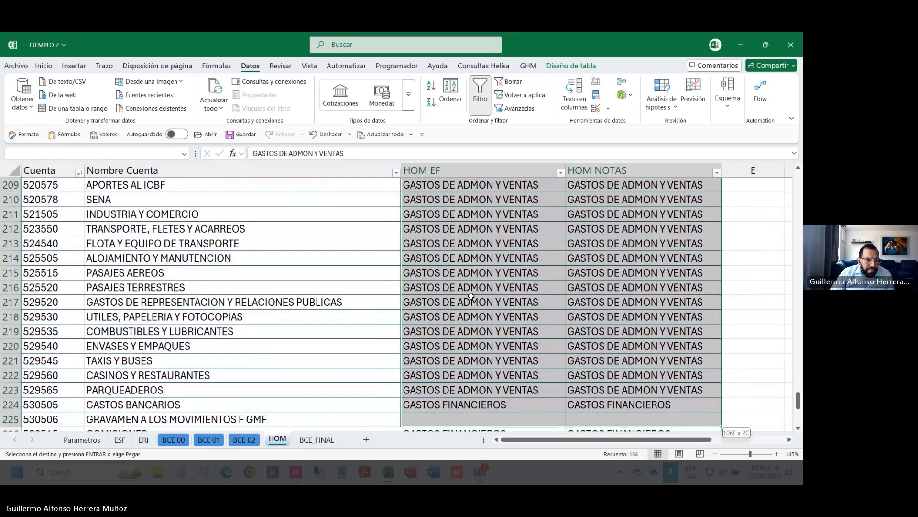
key("Return")
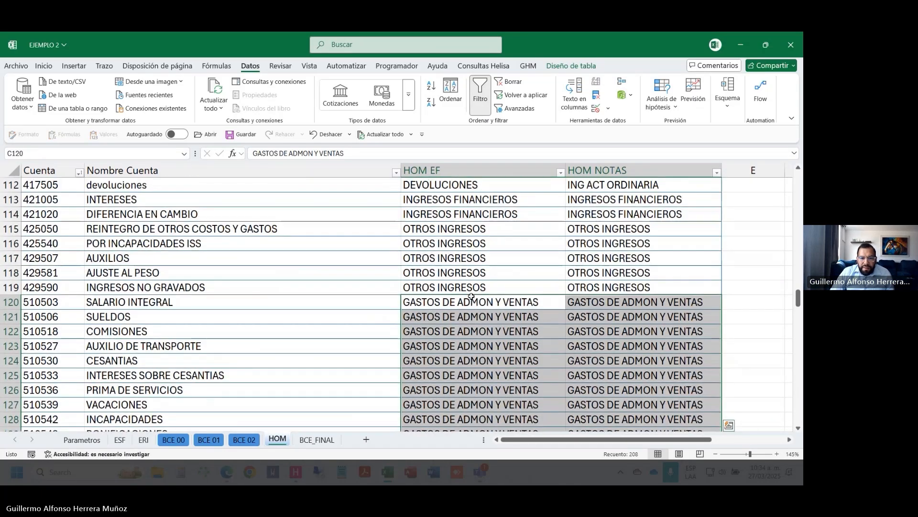
Step: Assign GASTOS FINANCIEROS in HOM EF and HOM NOTAS to account 530506, copied from account 530505
key("ctrl+Down")
key("Down")
key("Down")
key("Down")
key("Down")
key("Down")
key("Down")
key("Down")
key("Down")
key("Down")
key("Down")
key("Down")
key("Down")
key("Down")
key("Down")
key("Up")
key("Up")
key("Up")
key("Up")
key("Up")
key("Up")
key("Up")
key("Up")
key("Up")
key("Up")
key("Up")
key("Up")
key("Up")
key("Up")
key("shift+Right")
key("ctrl+c")
key("Down")
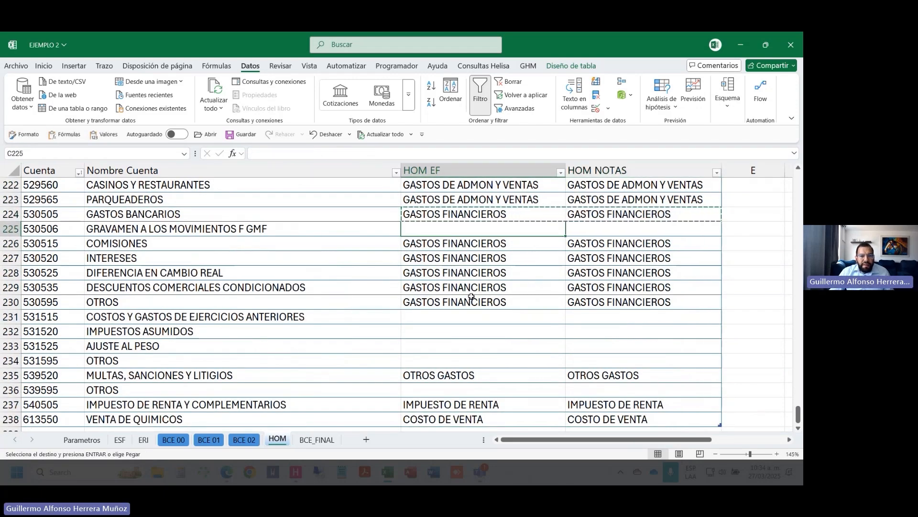
key("Return")
Step: Fill HOM EF and HOM NOTAS with OTROS GASTOS for accounts 531515 through 539595, copied from account 539520
key("Down")
key("Down")
key("Down")
key("Down")
key("Down")
key("shift+Right")
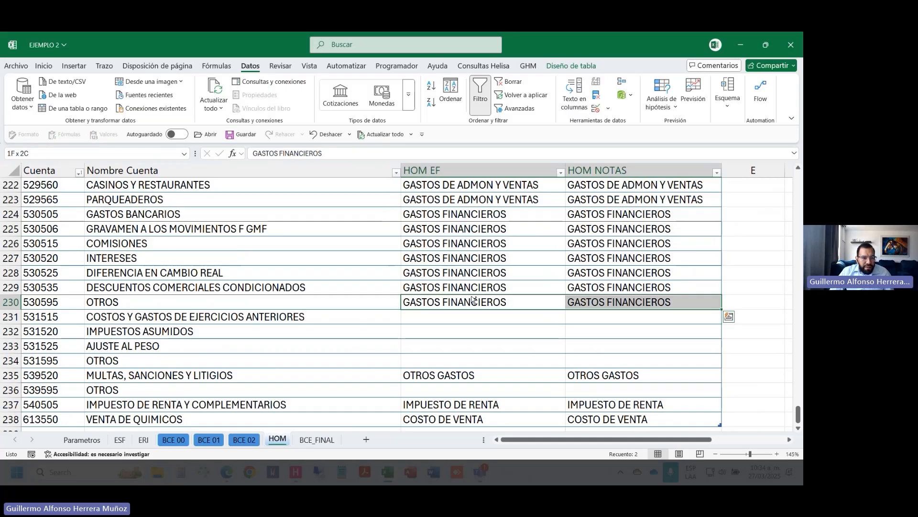
key("ctrl+q")
key("ctrl+Down")
key("shift+Right")
key("ctrl+c")
key("Down")
key("shift+Right")
key("shift+Up")
key("shift+Up")
key("shift+Up")
key("shift+Up")
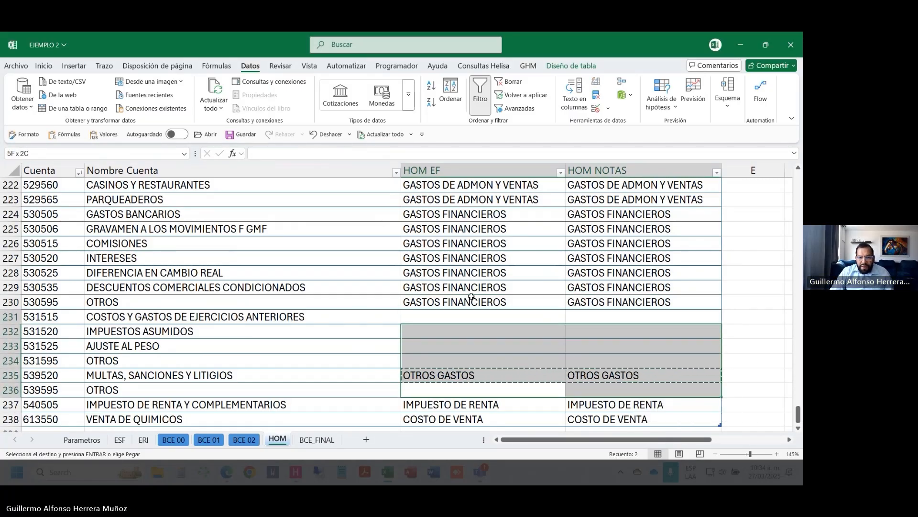
key("shift+Up")
key("Return")
Step: Underline the COSTO DE VENTA entry in HOM EF for account 613550, in the table's last row
key("Down")
key("Down")
key("Down")
key("Down")
key("Up")
key("Up")
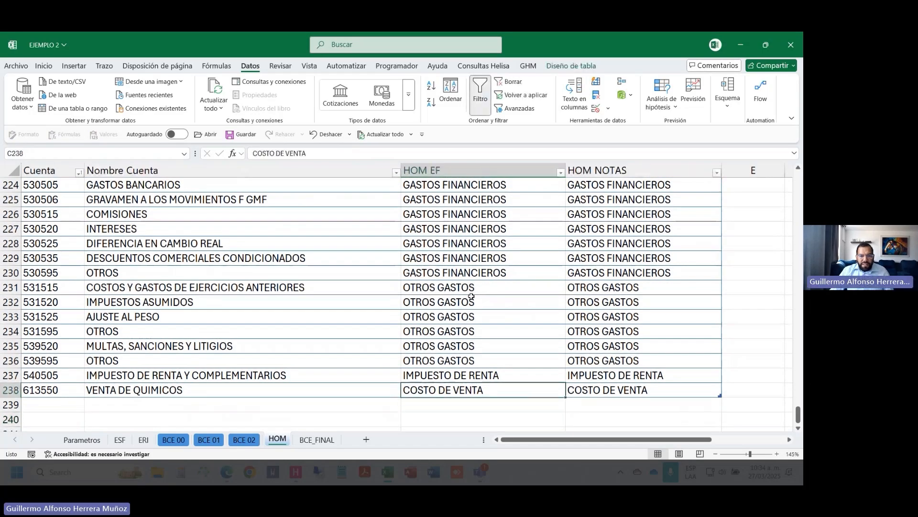
key("ctrl+s")
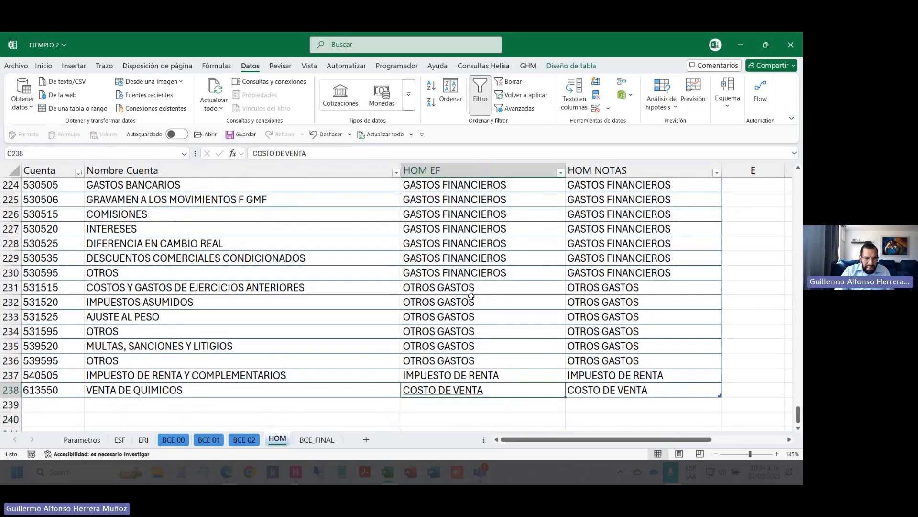
Step: Examine the ESF statement from its balance check up to the assets, plus the combined accounts in BCE_FINAL
key("ctrl+Page_Up")
key("ctrl+Page_Up")
key("ctrl+Page_Up")
key("ctrl+Page_Up")
key("ctrl+Page_Up")
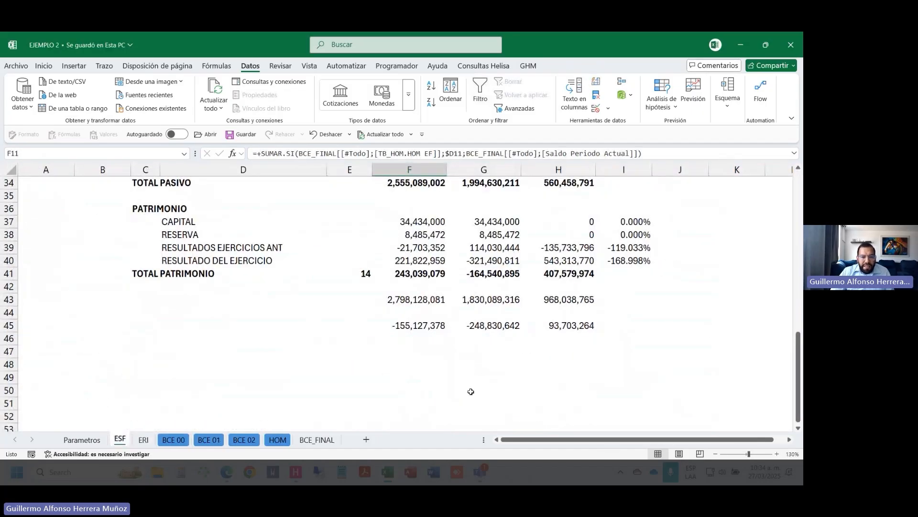
scroll(472, 392, "up", 4)
scroll(456, 372, "up", 7)
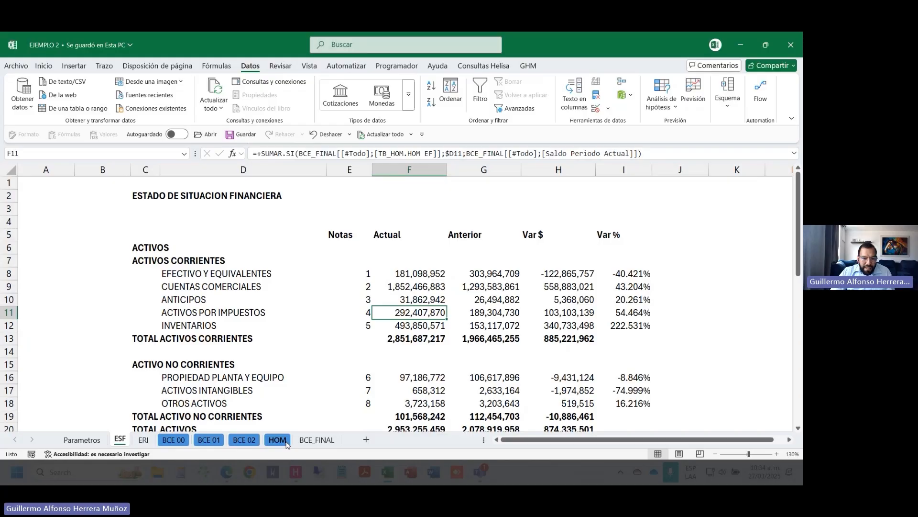
left_click(317, 440)
scroll(268, 287, "up", 6)
left_click(272, 233)
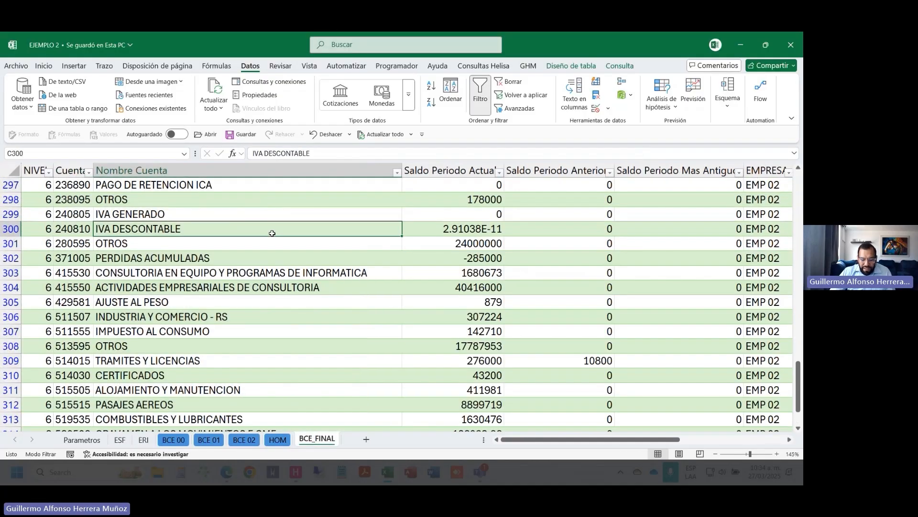
key("ctrl+Up")
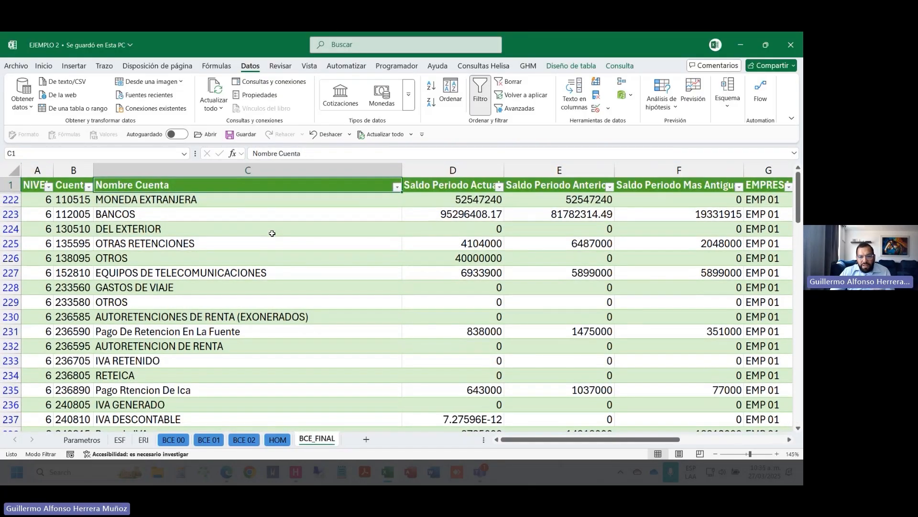
Step: Refresh all the workbook's data from the ESF sheet and check the statement down to its balance check row
left_click(120, 439)
left_click(213, 106)
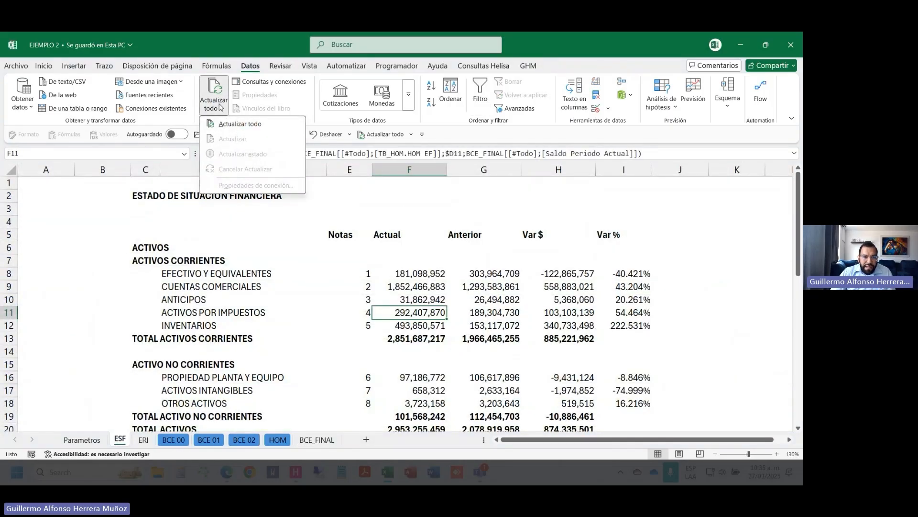
left_click(234, 123)
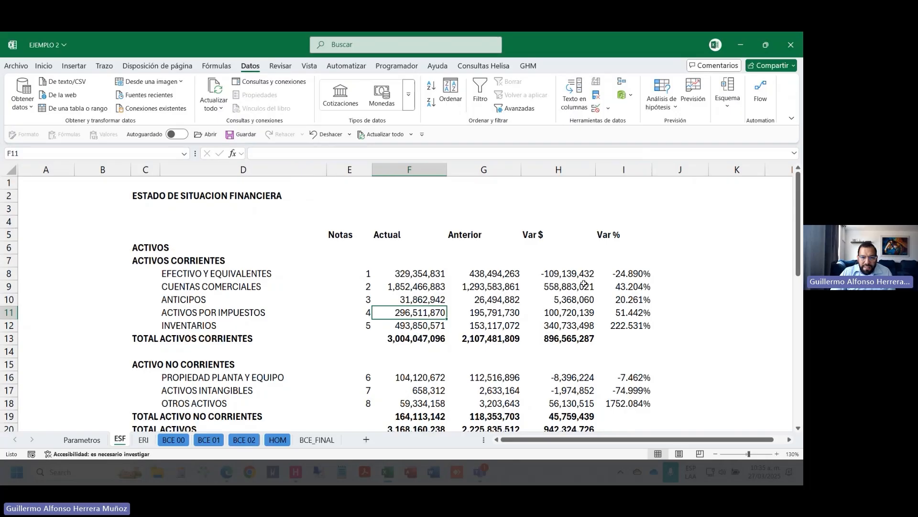
scroll(520, 299, "down", 11)
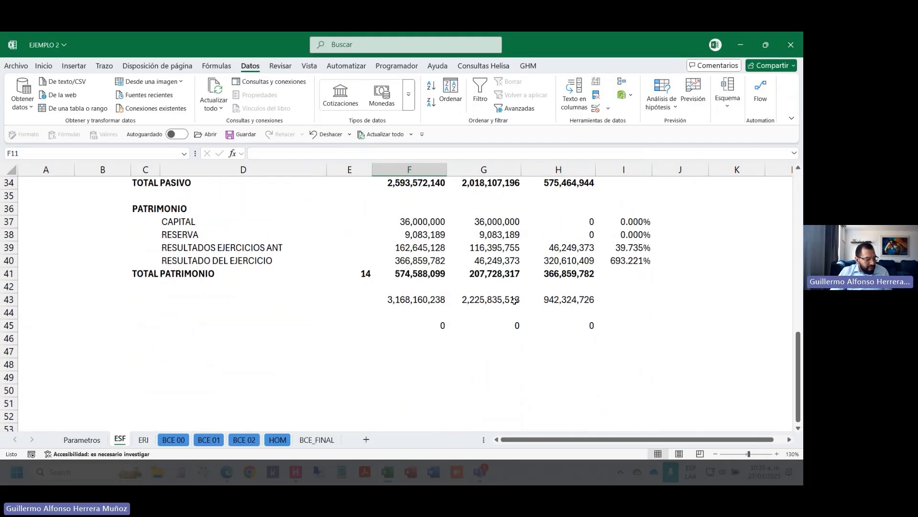
scroll(444, 327, "up", 11)
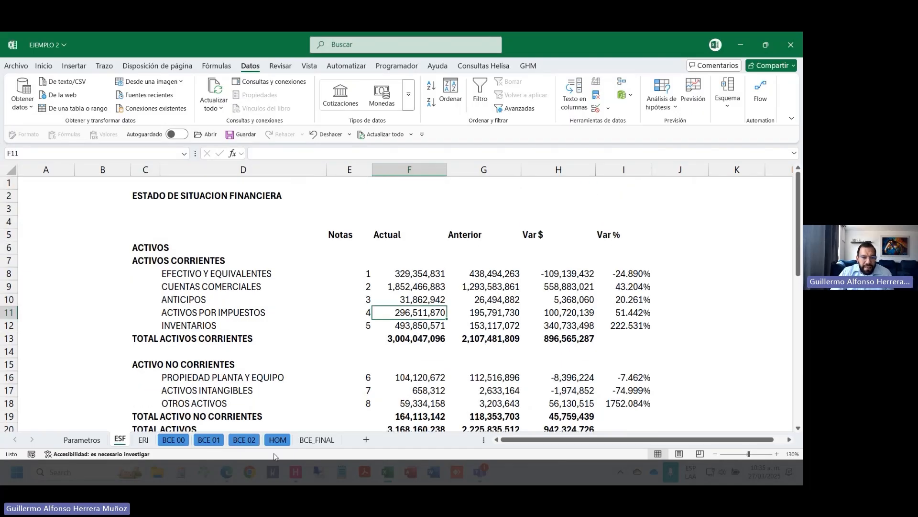
Step: Clear the active filtering in the BCE_FINAL table by switching its filter off and on again
left_click(316, 439)
left_click(328, 339)
key("ctrl+Up")
key("ctrl+shift+l")
key("ctrl+Home")
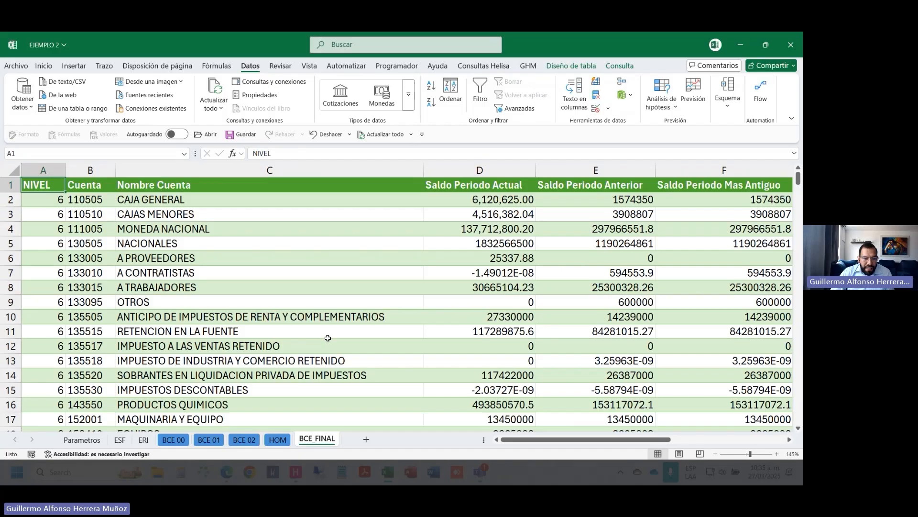
key("ctrl+shift+l")
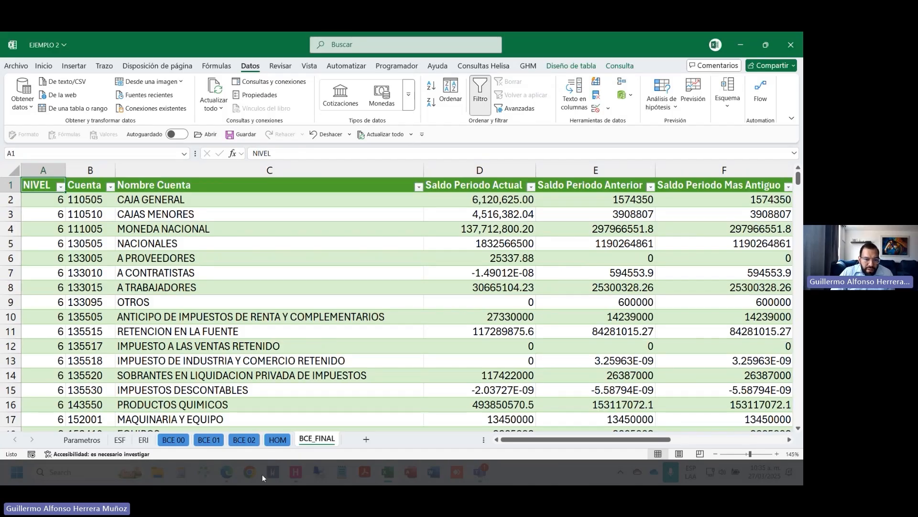
Step: Look over the source tables in BCE 00, BCE 01 and BCE 02, the combined BCE_FINAL table, and the HOM table
left_click(173, 440)
left_click(209, 439)
left_click(244, 440)
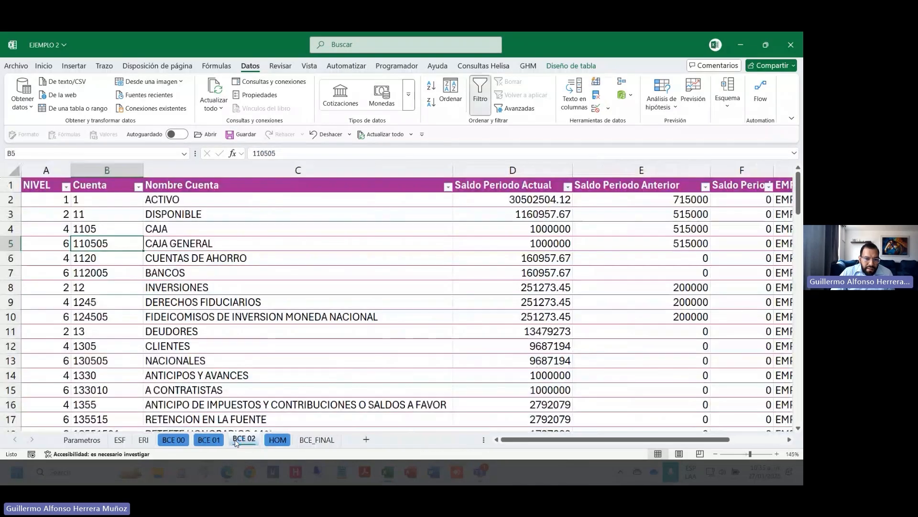
left_click(173, 440)
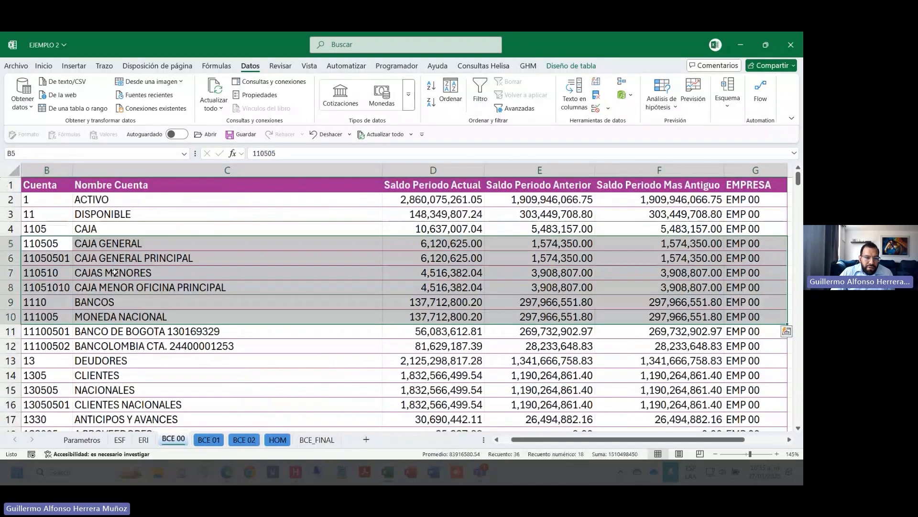
left_click(317, 440)
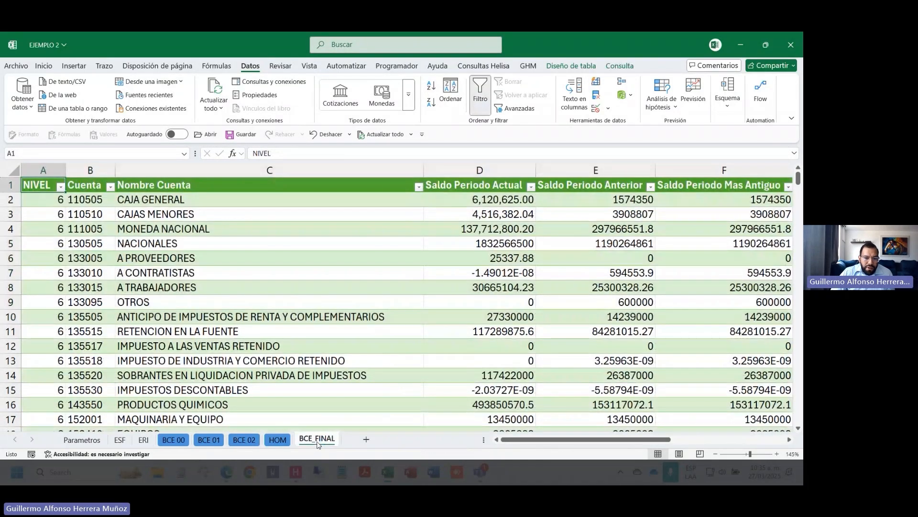
left_click(278, 439)
scroll(267, 249, "up", 7)
scroll(268, 249, "up", 7)
key("ctrl+Up")
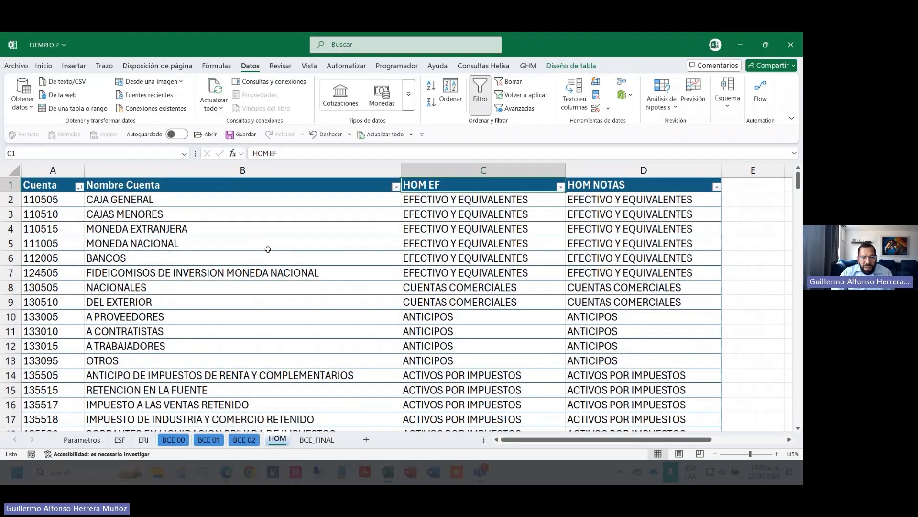
Step: Apply the light table style with a solid green header and plain rows to the BCE_FINAL table
key("ctrl+Page_Down")
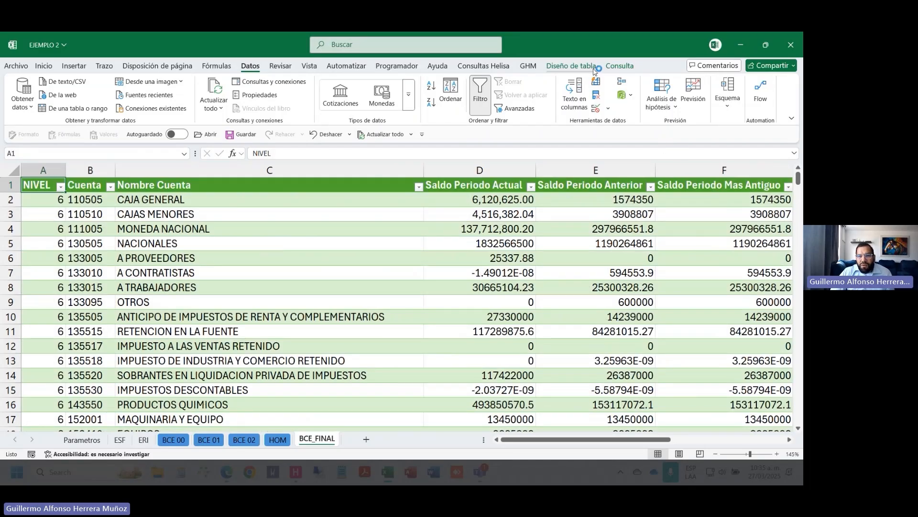
left_click(571, 65)
left_click(789, 115)
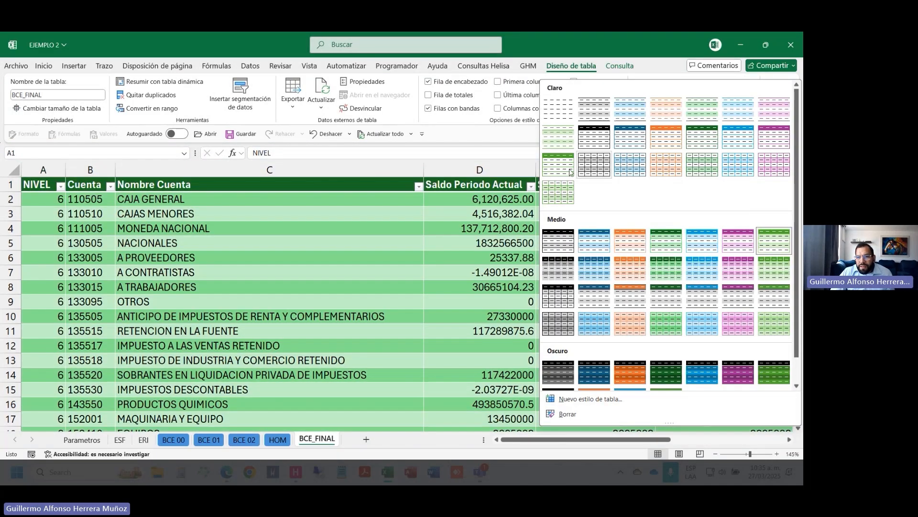
left_click(563, 165)
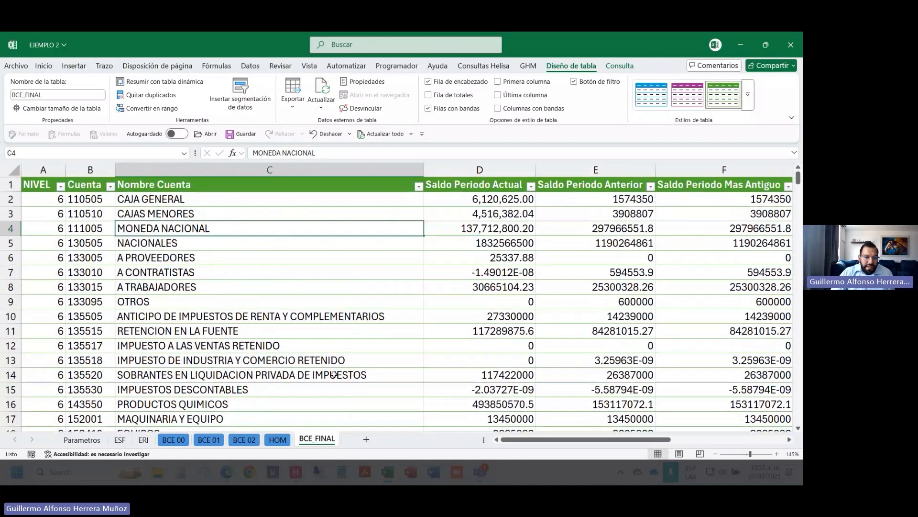
Step: Review the ESF assets and the ERI income statement down to RESULTADO DEL EJERCICIO
left_click(117, 440)
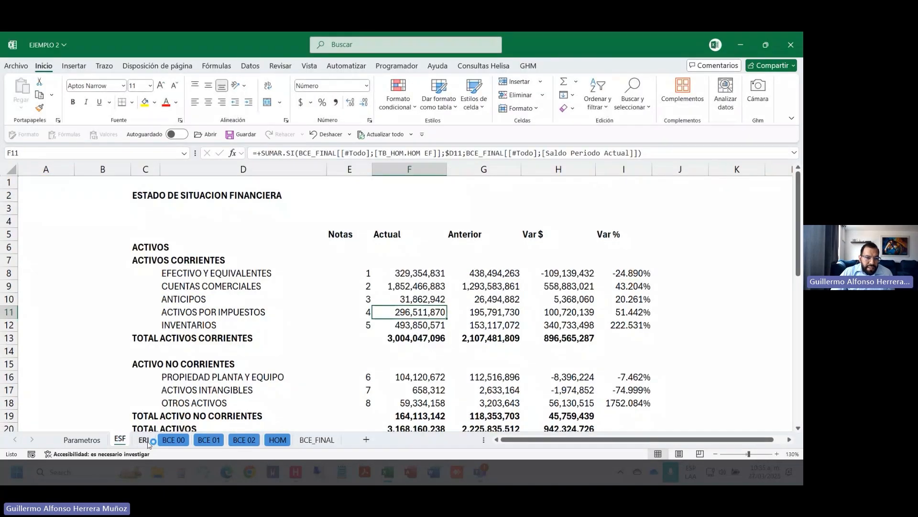
left_click(144, 440)
left_click(118, 440)
left_click_drag(178, 220, 196, 287)
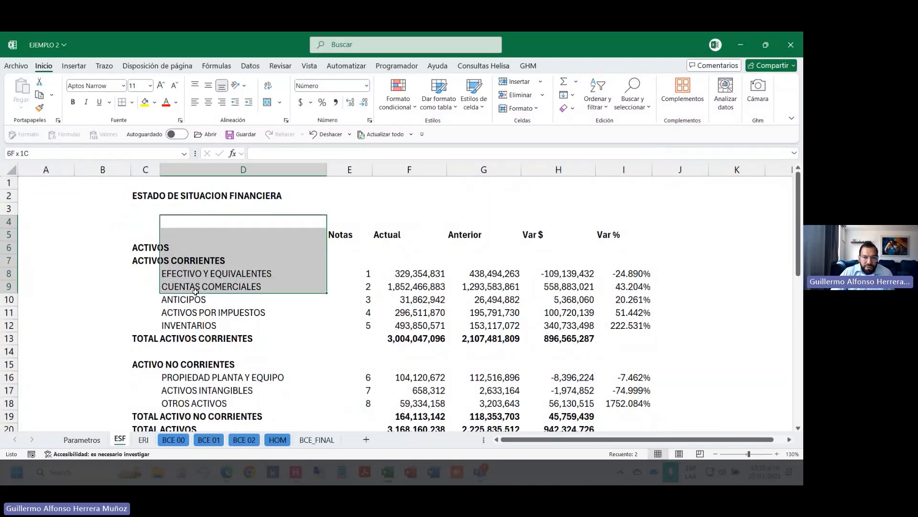
left_click(144, 440)
scroll(298, 285, "down", 5)
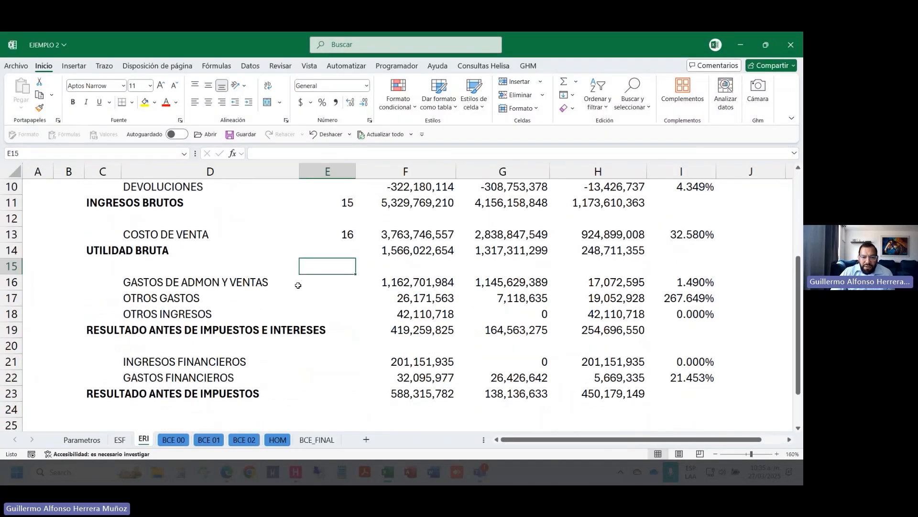
scroll(298, 285, "up", 1)
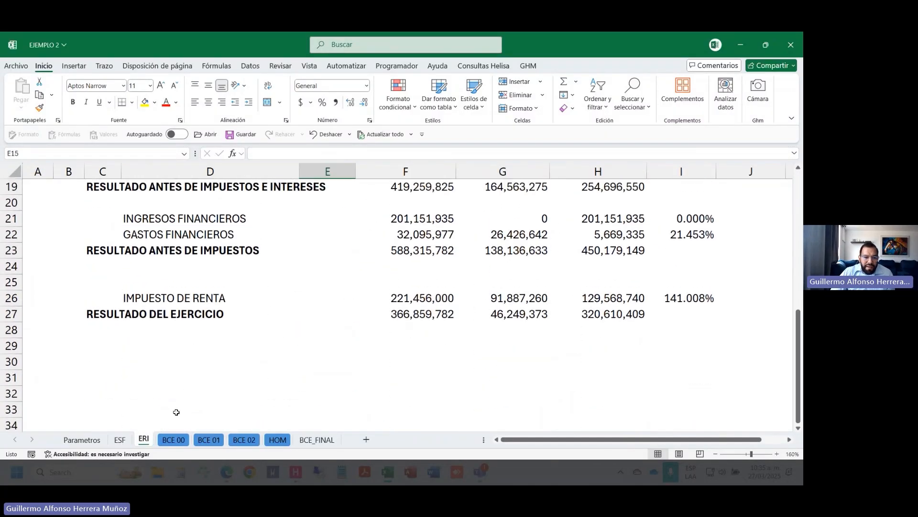
Step: Examine the ESF liabilities and equity, the combined total in row 43 and the balance check in row 45
left_click(120, 440)
scroll(366, 351, "down", 4)
scroll(366, 351, "down", 4)
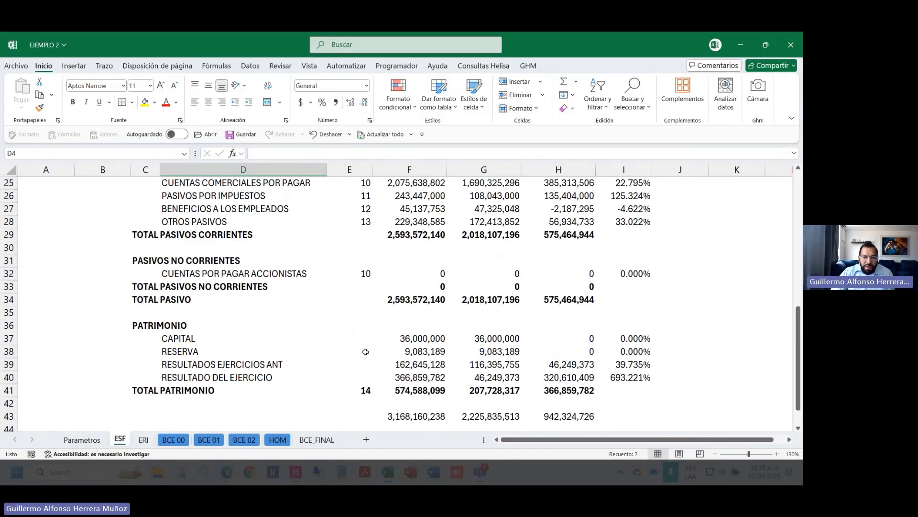
left_click(438, 196)
scroll(395, 269, "down", 4)
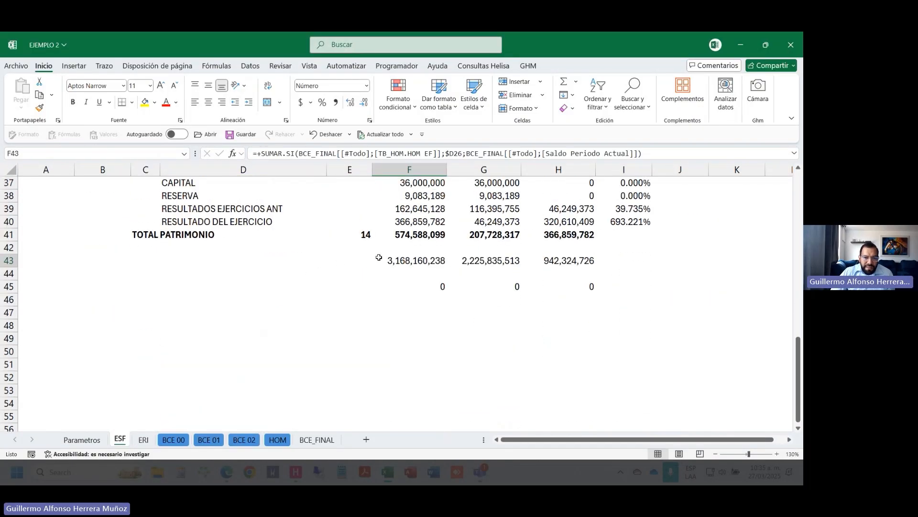
left_click(379, 257)
left_click(425, 286)
key("shift+space")
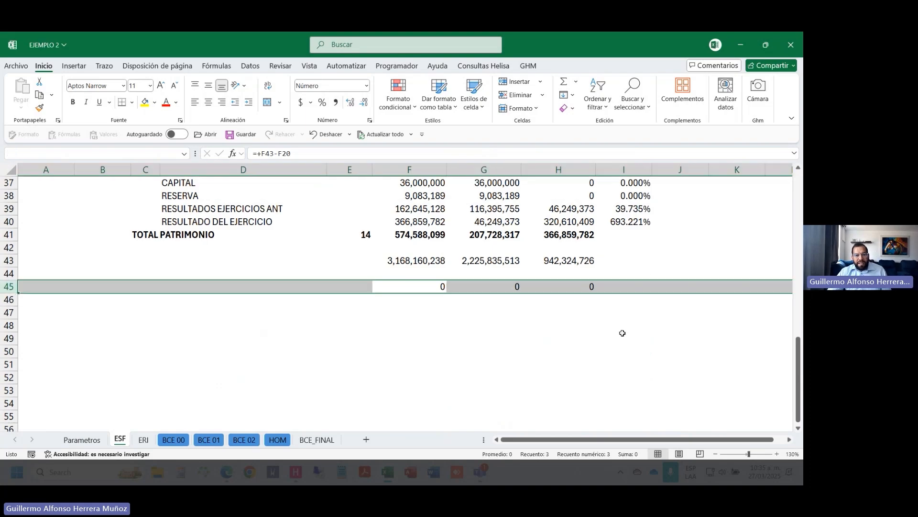
key("Up")
key("Up")
Step: Review the ERI statement from its heading and inspect the Actual formula for EFECTIVO Y EQUIVALENTES in ESF
key("ctrl+Page_Down")
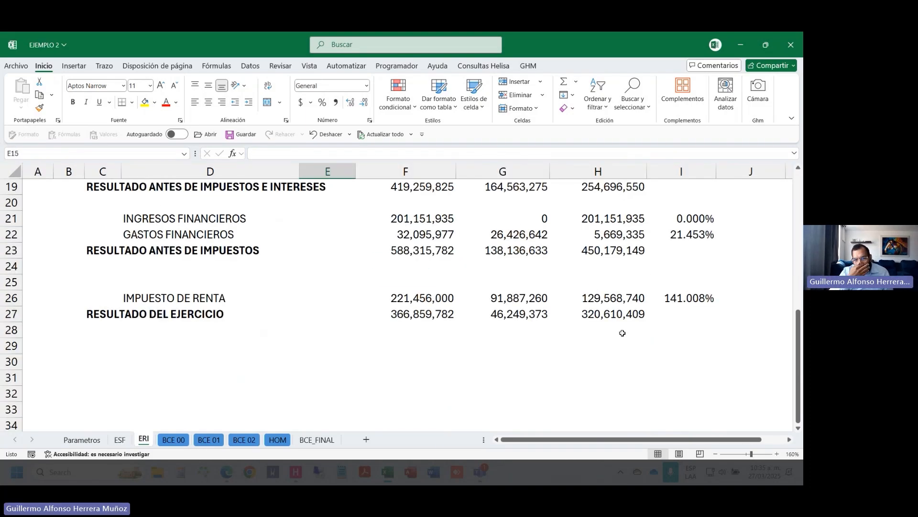
scroll(623, 333, "up", 6)
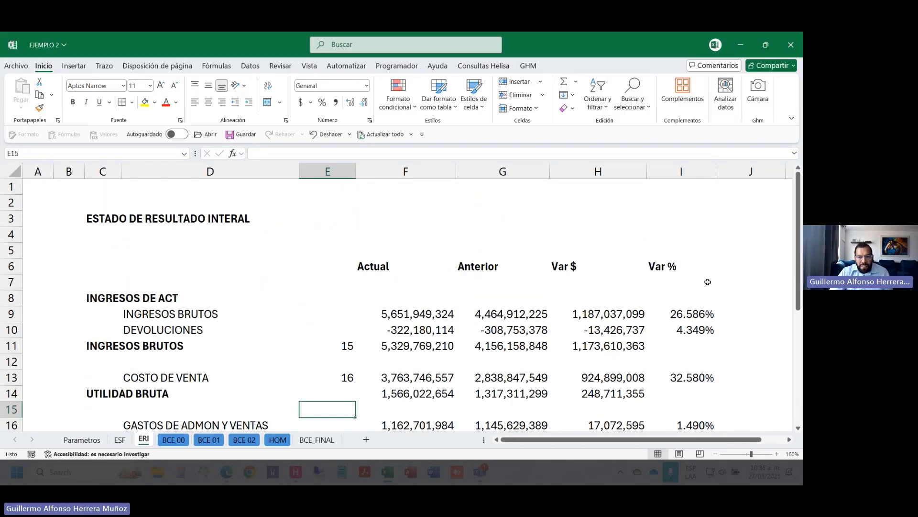
left_click(124, 439)
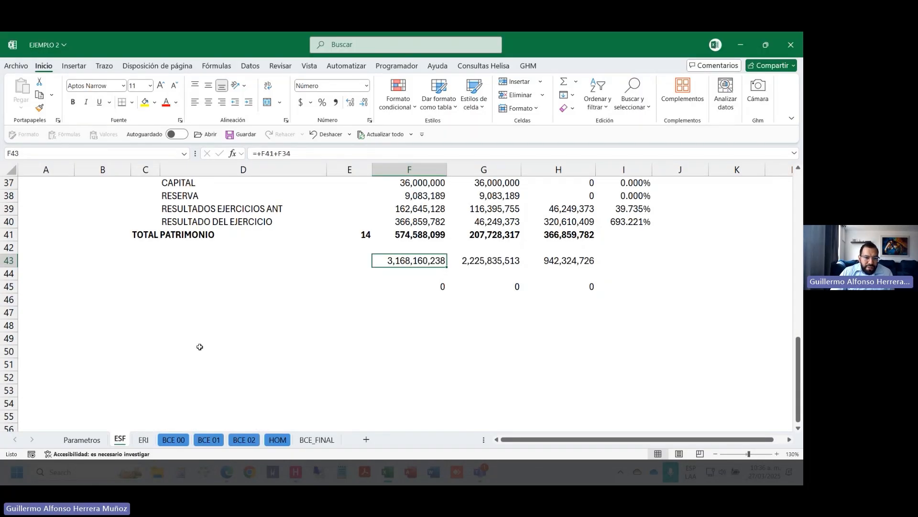
scroll(199, 347, "up", 12)
left_click(421, 256)
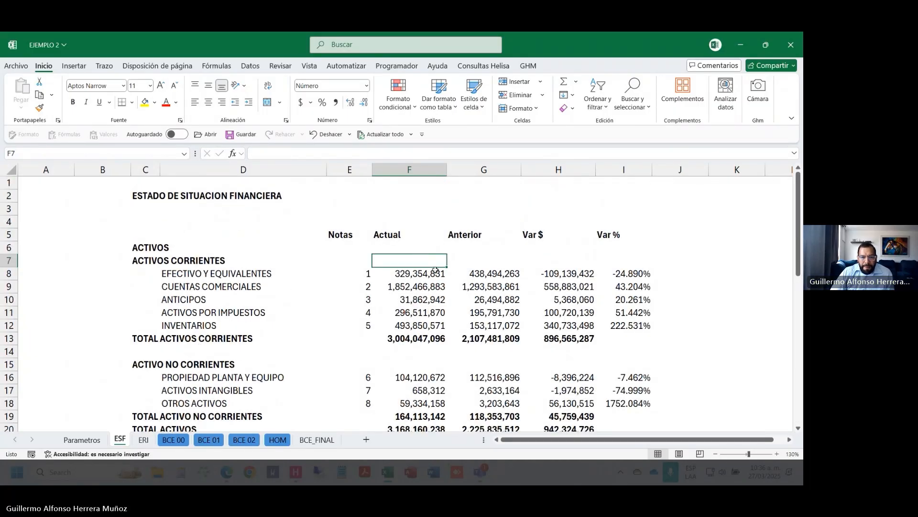
left_click(435, 272)
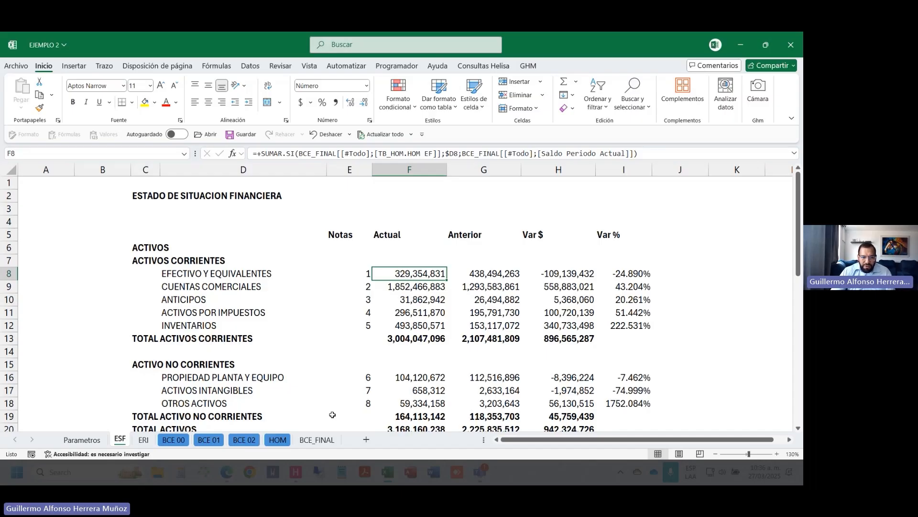
Step: Collapse the ribbon and duplicate the ERI sheet, placing the copy directly after the original
key("ctrl+Page_Down")
scroll(396, 219, "down", 3)
scroll(395, 219, "up", 3)
double_click(420, 70)
scroll(452, 244, "down", 1)
scroll(452, 244, "up", 1)
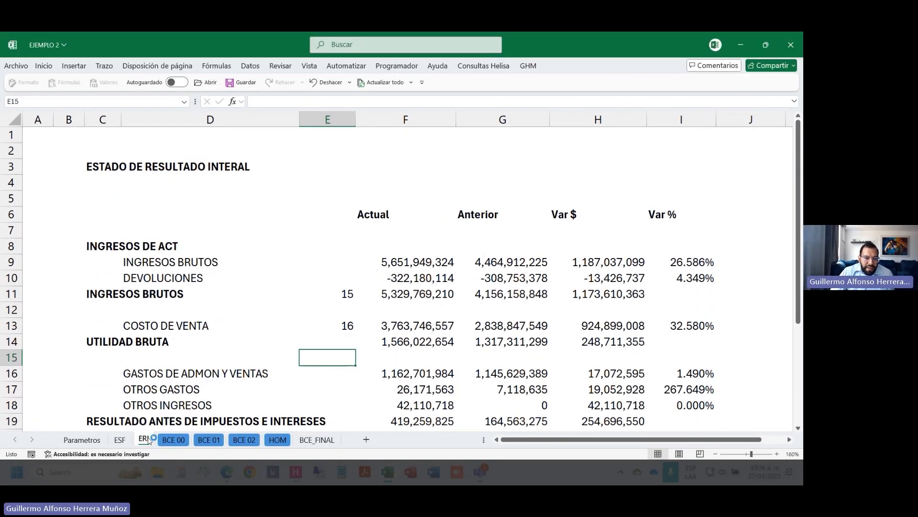
left_click_drag(180, 441, 187, 444)
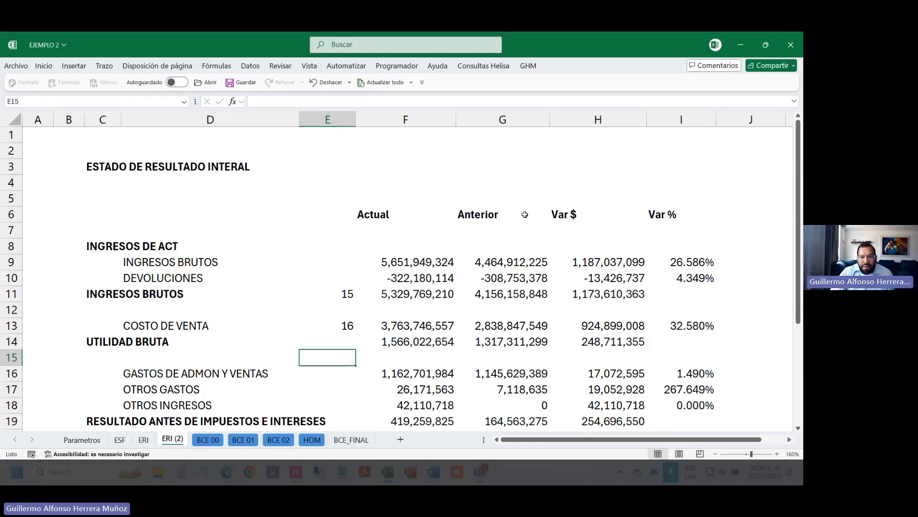
Step: Delete the Anterior, Var $ and Var % columns from the ERI copy and change the Actual heading to EMP 00
left_click_drag(493, 119, 707, 119)
key("ctrl+minus")
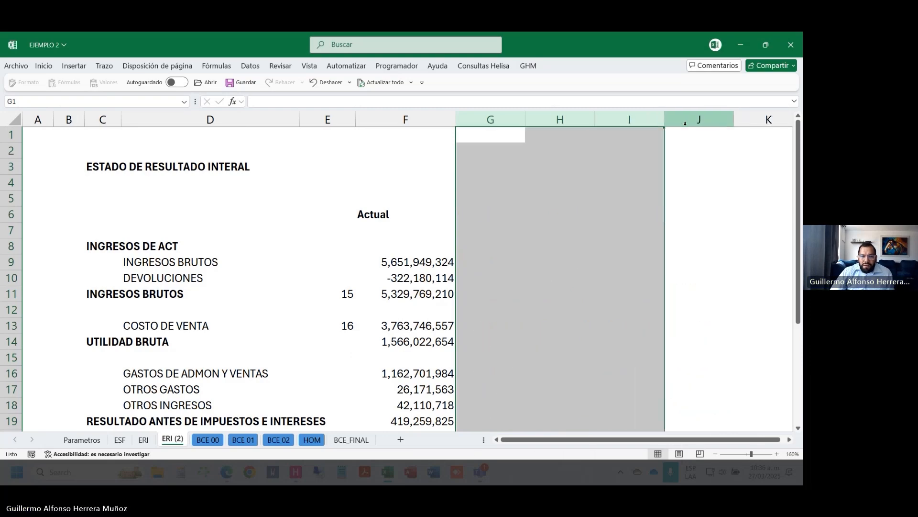
left_click(388, 218)
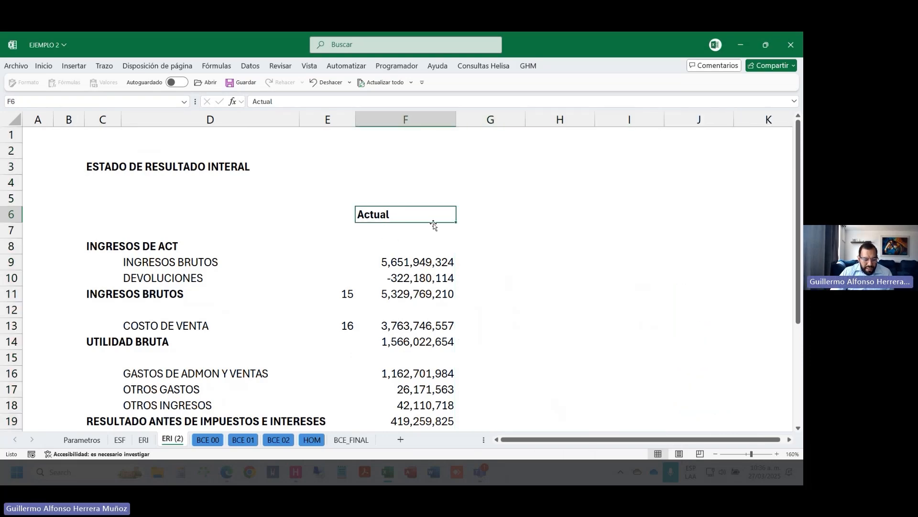
type("EMP 00")
key("Return")
key("Down")
key("Down")
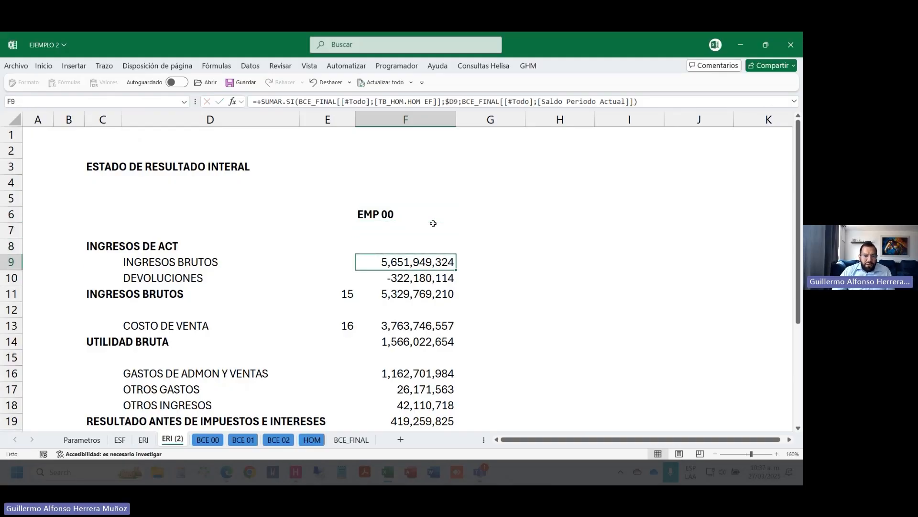
type("+")
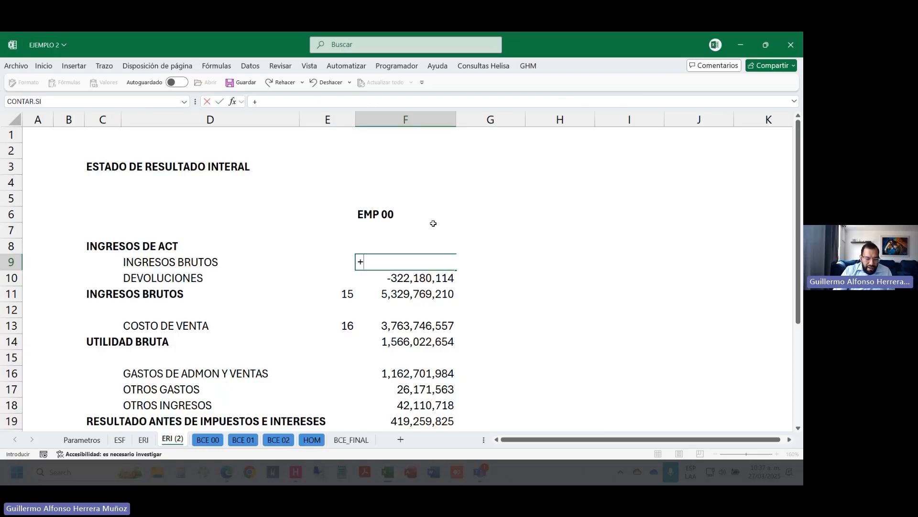
type("SUM")
key("Escape")
key("Escape")
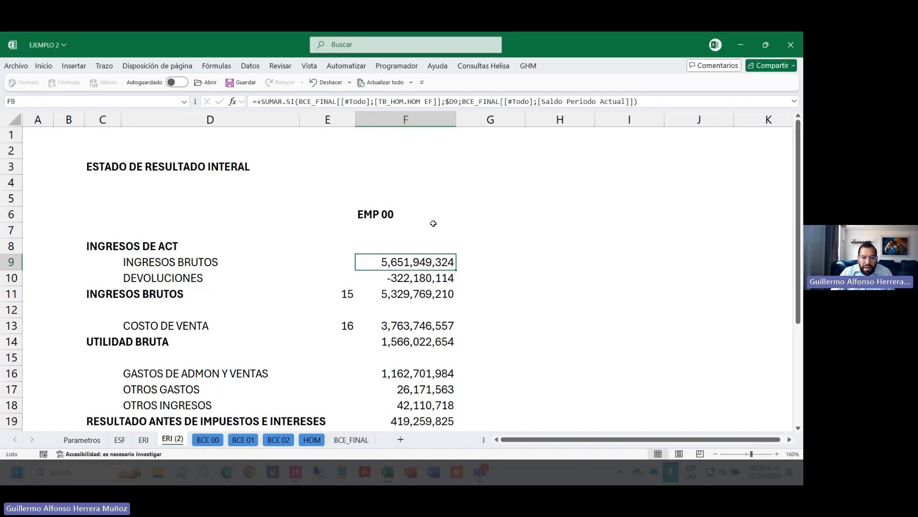
left_click(351, 440)
left_click(171, 440)
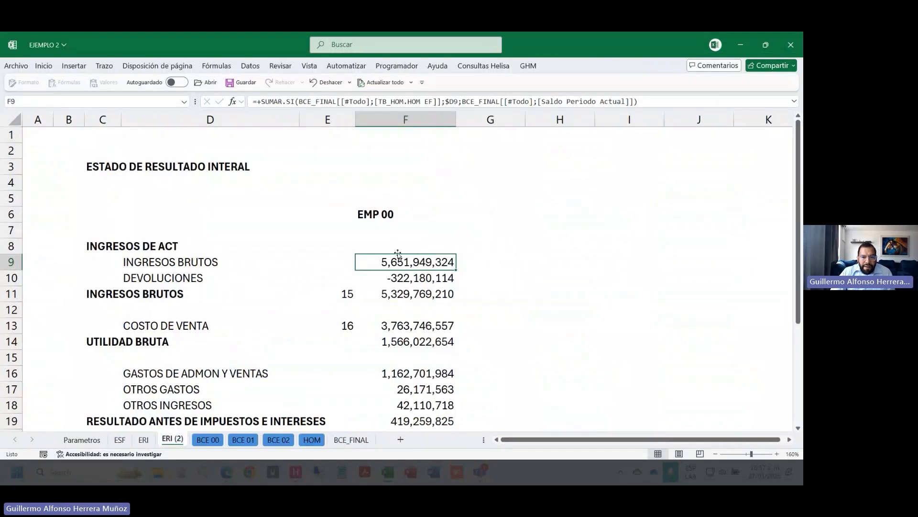
Step: Start a SUMAR.SI.CONJUNTO formula in F9 with BCE_FINAL's whole Saldo Periodo Actual column, header included, as the sum range
type("+")
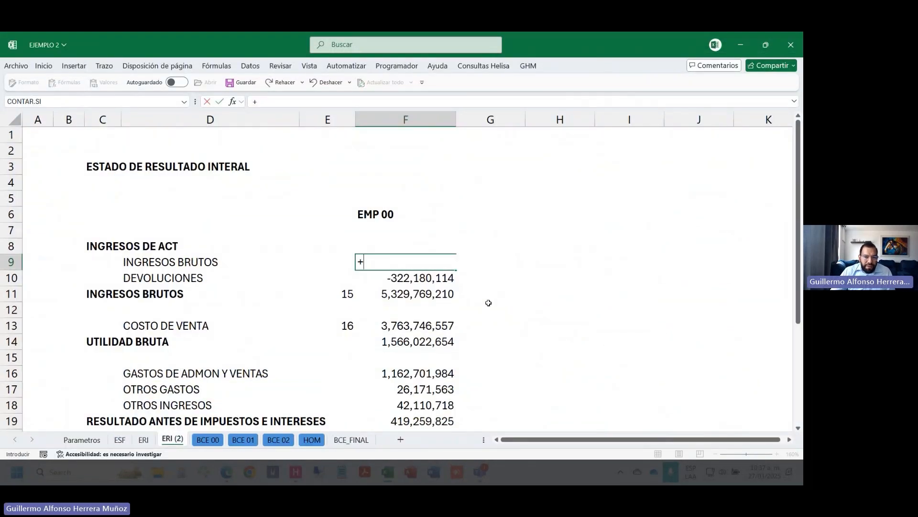
type("SUMI")
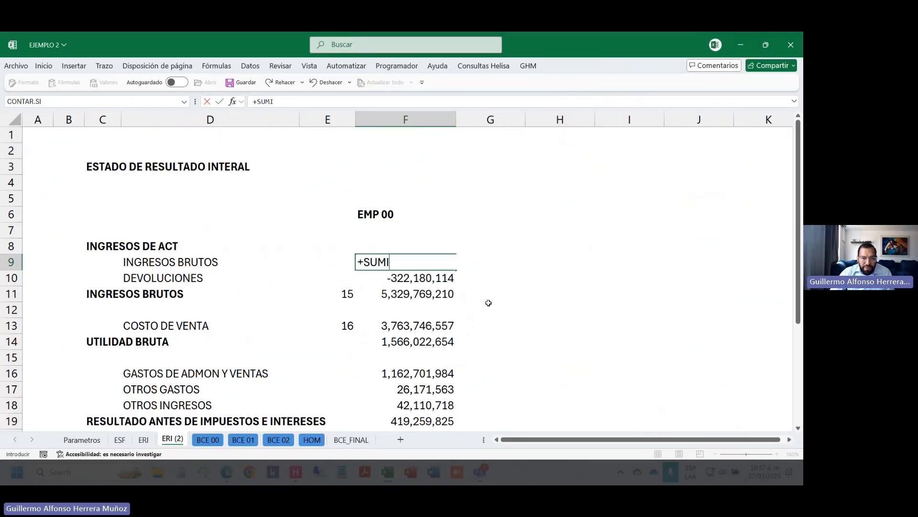
key("BackSpace")
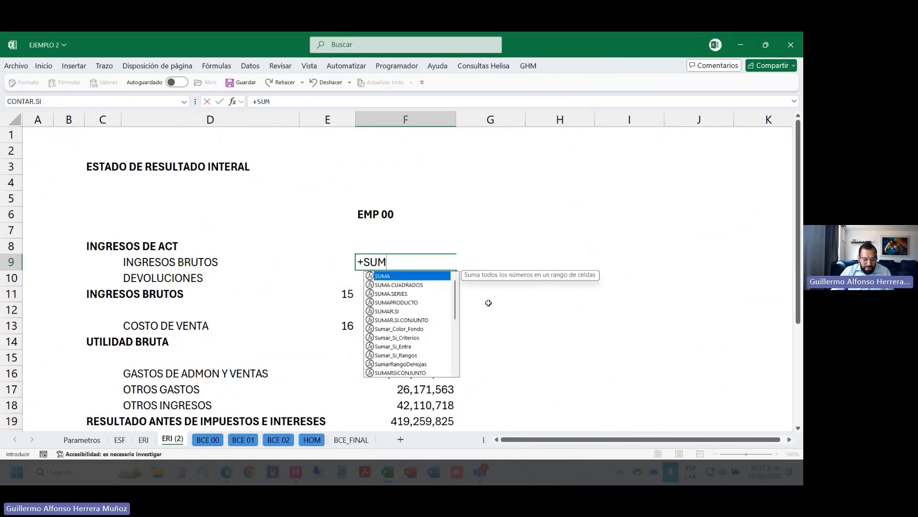
type("AR")
key("Down")
key("Tab")
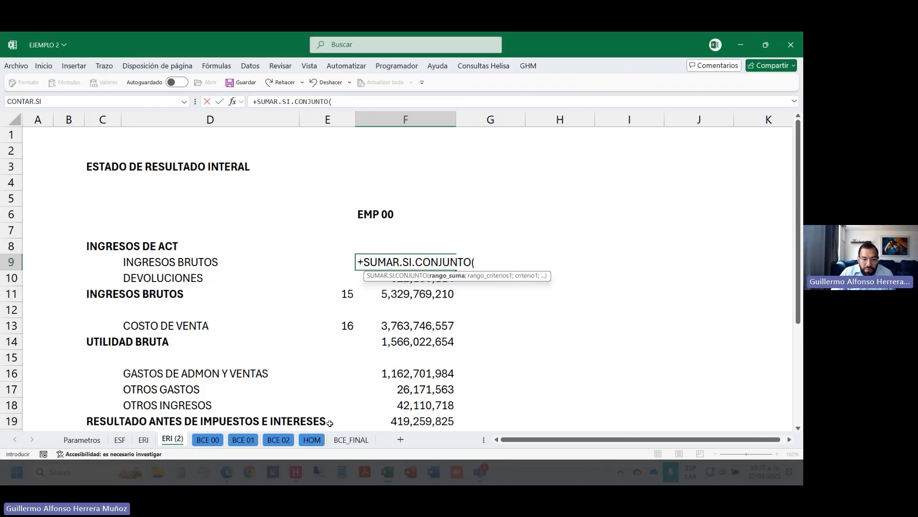
left_click(351, 439)
left_click(478, 134)
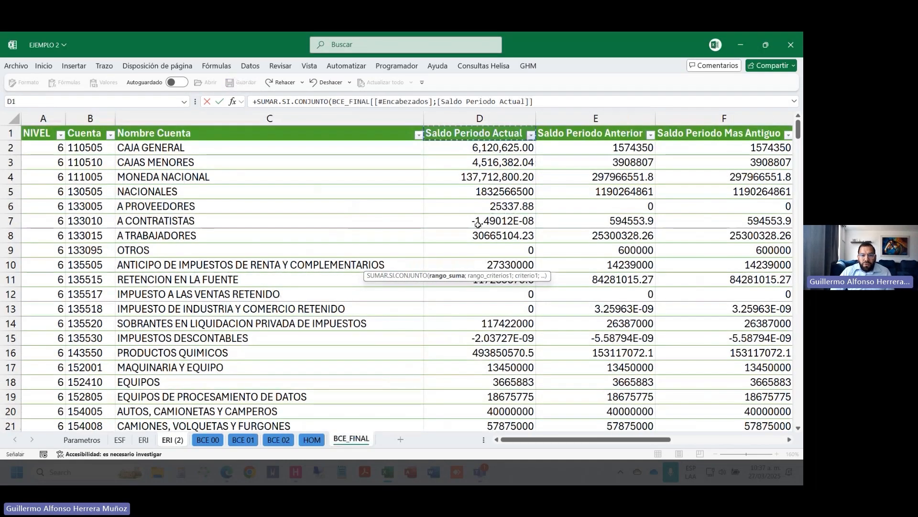
key("ctrl+shift+Down")
type(";")
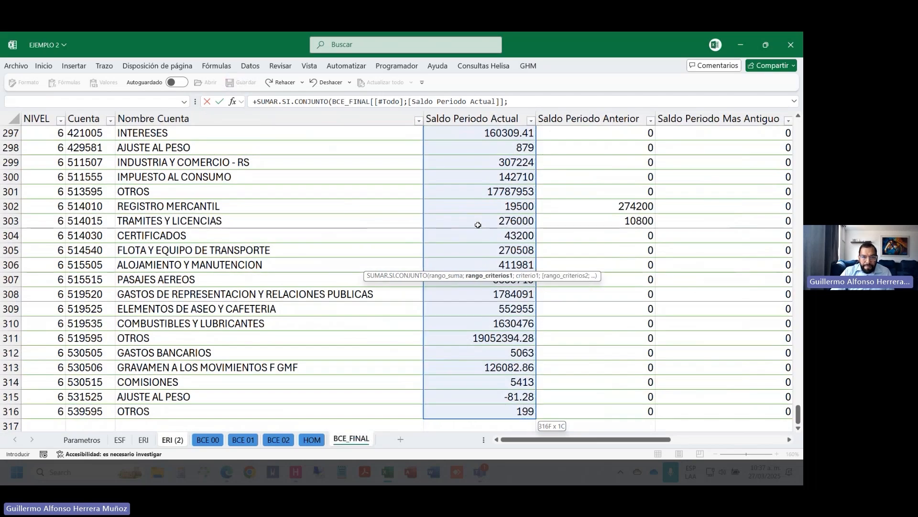
Step: Add BCE_FINAL's whole TB_HOM.HOM EF column as the first criteria range, with placeholder 1 as its criterion
key("ctrl+Up")
key("ctrl+Right")
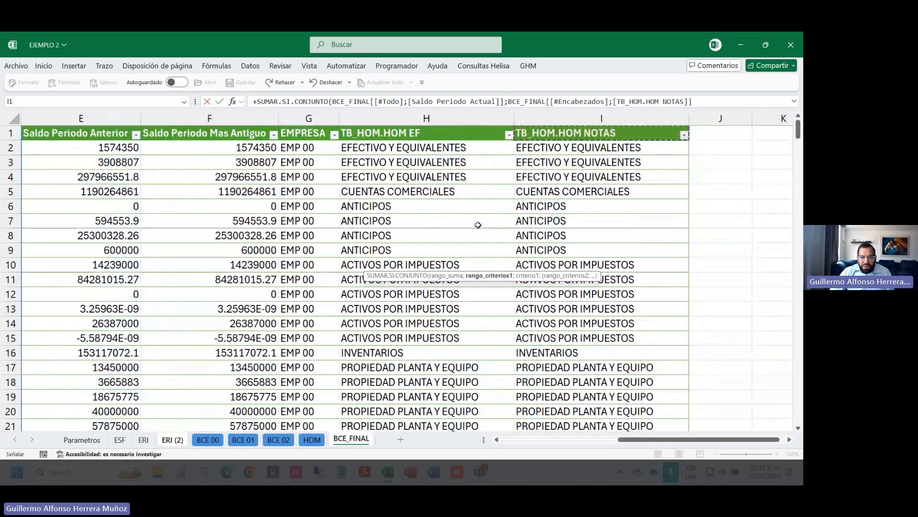
key("Left")
key("ctrl+shift+Down")
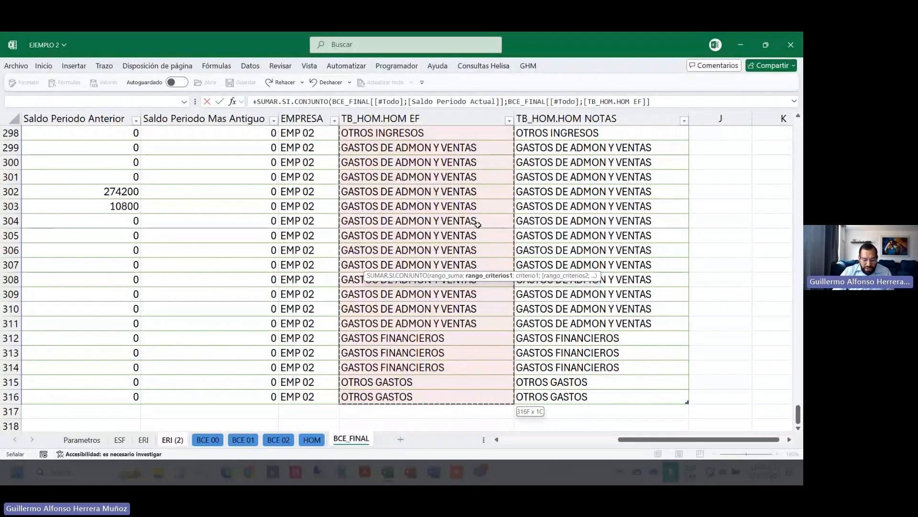
type(";1;")
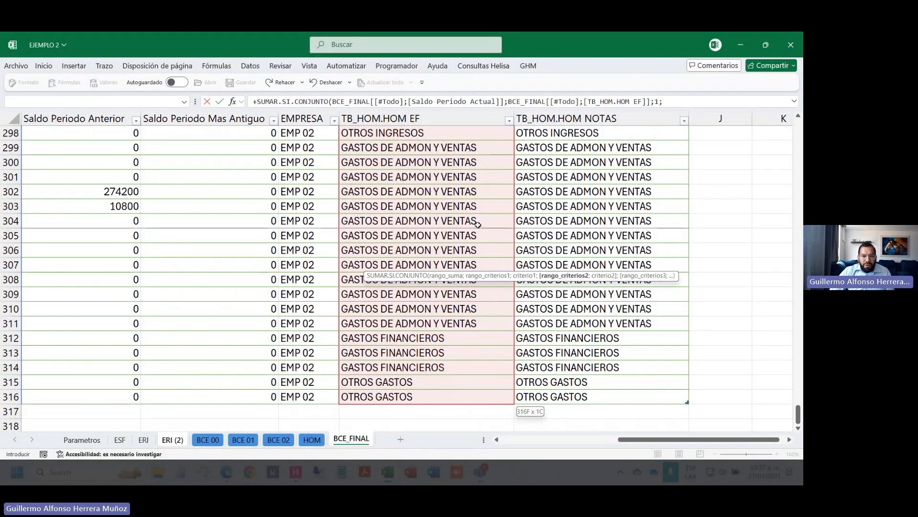
Step: Add BCE_FINAL's whole EMPRESA column as the second criteria range with placeholder 2, and enter the formula in F9
key("Left")
key("Left")
key("Left")
key("Right")
key("Right")
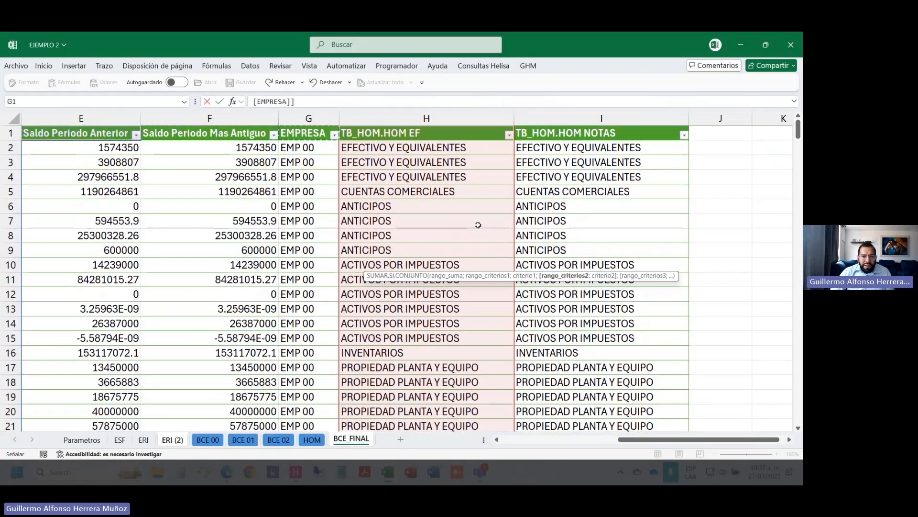
key("ctrl+shift+Down")
type(";")
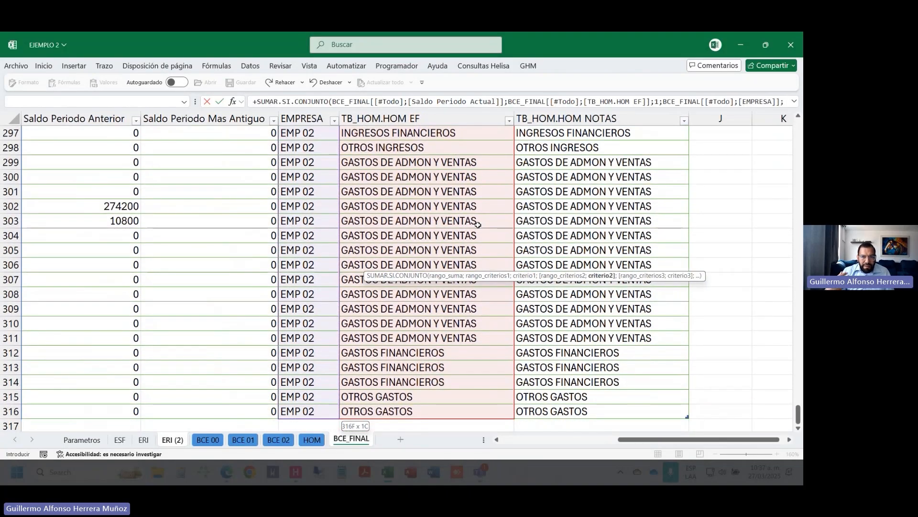
type("2")
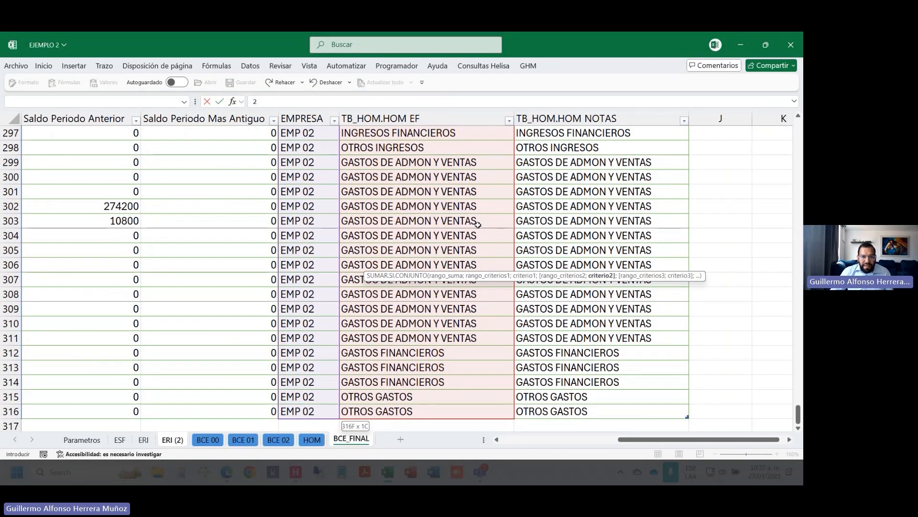
key("Escape")
key("Up")
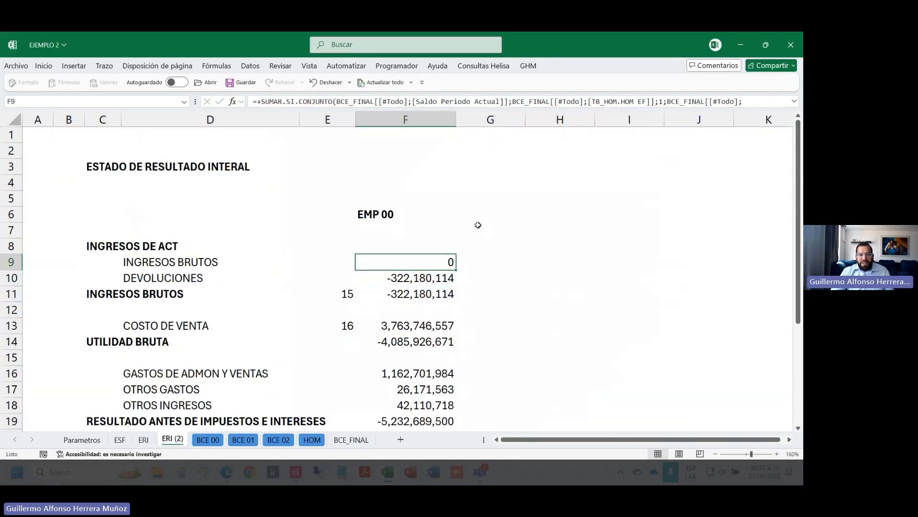
Step: Expand the formula bar and replace placeholder criterion 1 in the F9 formula with the column-locked reference $D9
left_click(794, 101)
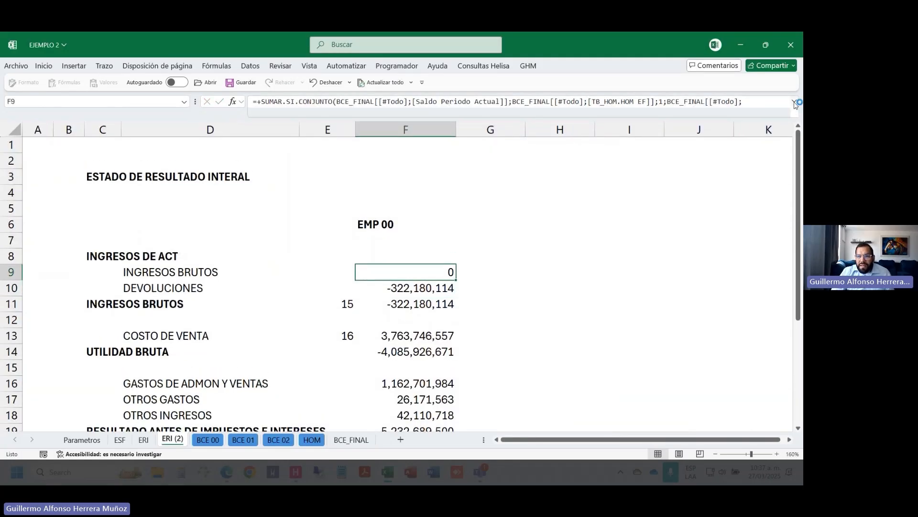
double_click(662, 101)
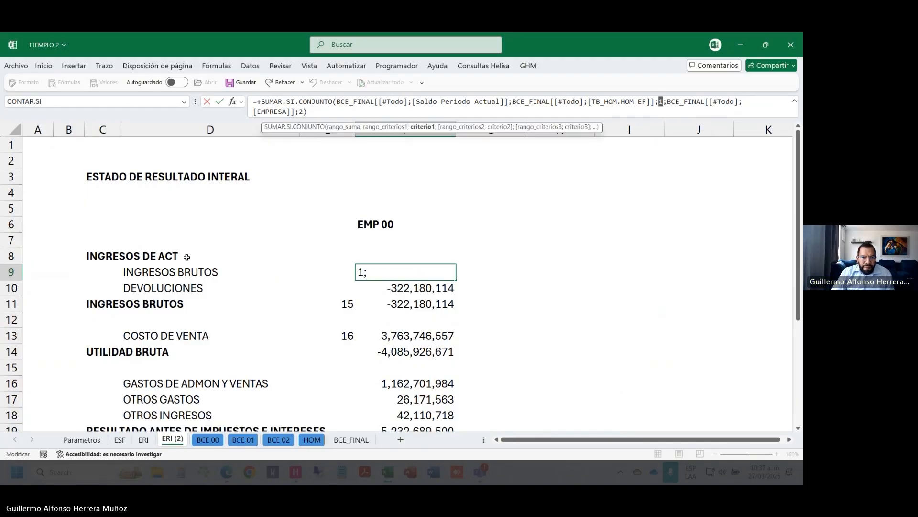
left_click(130, 270)
key("F4")
key("F4")
key("F4")
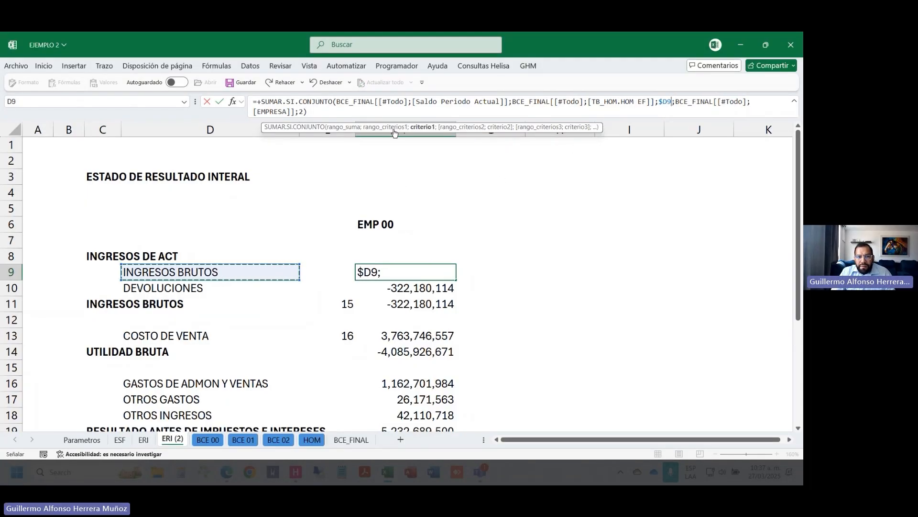
Step: Replace placeholder criterion 2 with the row-locked company heading reference F$6 and enter the F9 formula
double_click(299, 111)
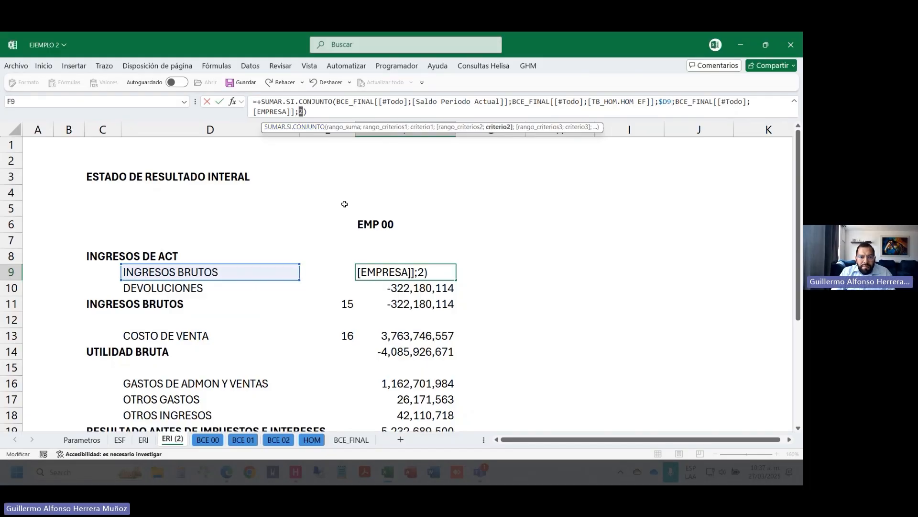
left_click(401, 224)
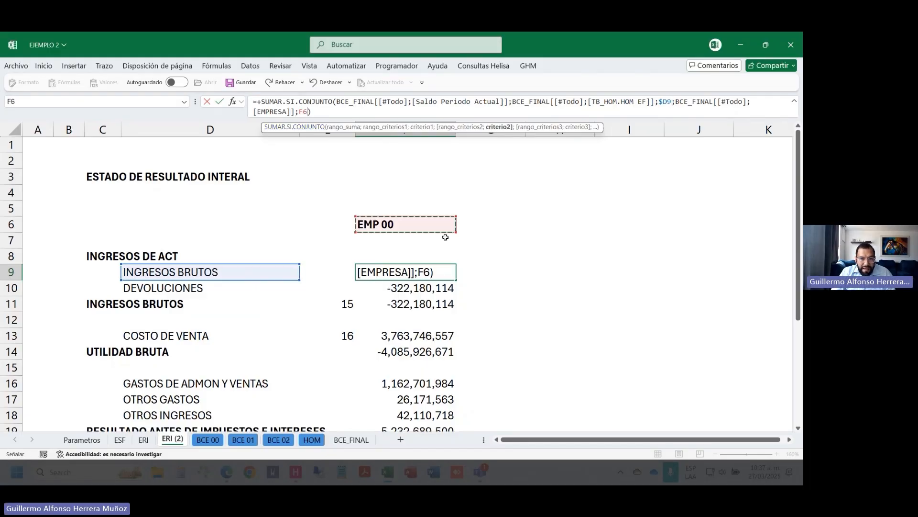
key("F4")
key("F4")
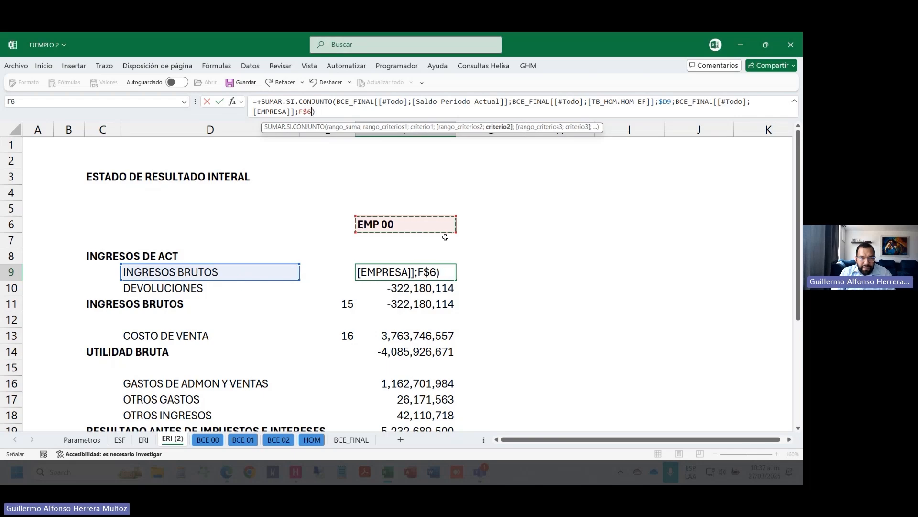
key("Return")
key("Up")
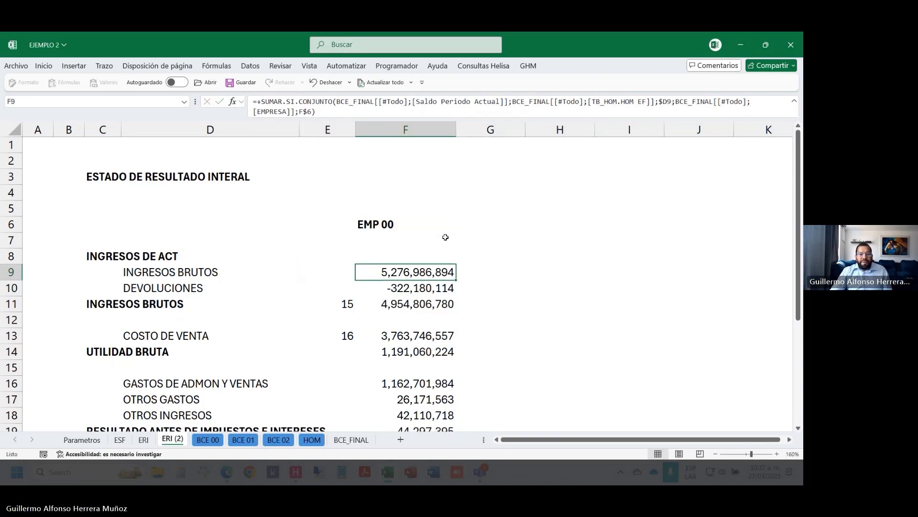
key("ctrl+c")
left_click(288, 257)
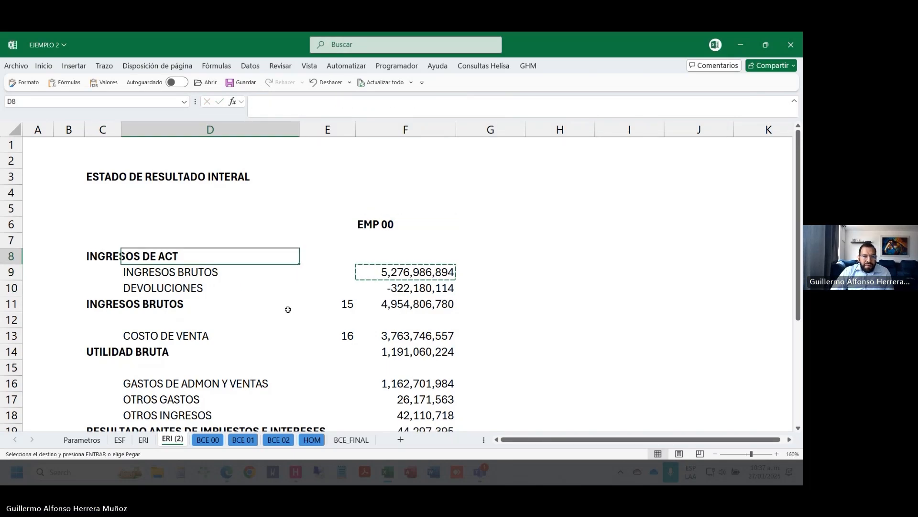
key("shift+Page_Down")
key("shift+Page_Down")
key("shift+space")
key("Escape")
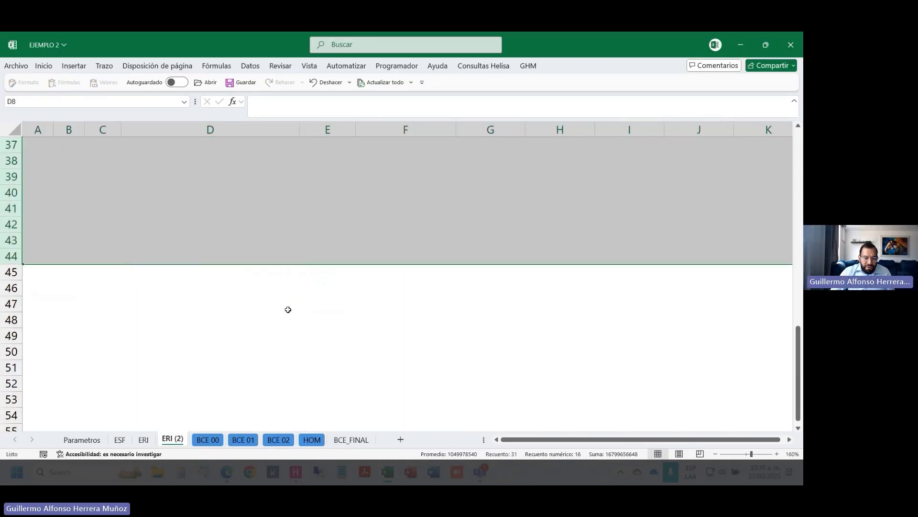
key("Up")
key("Down")
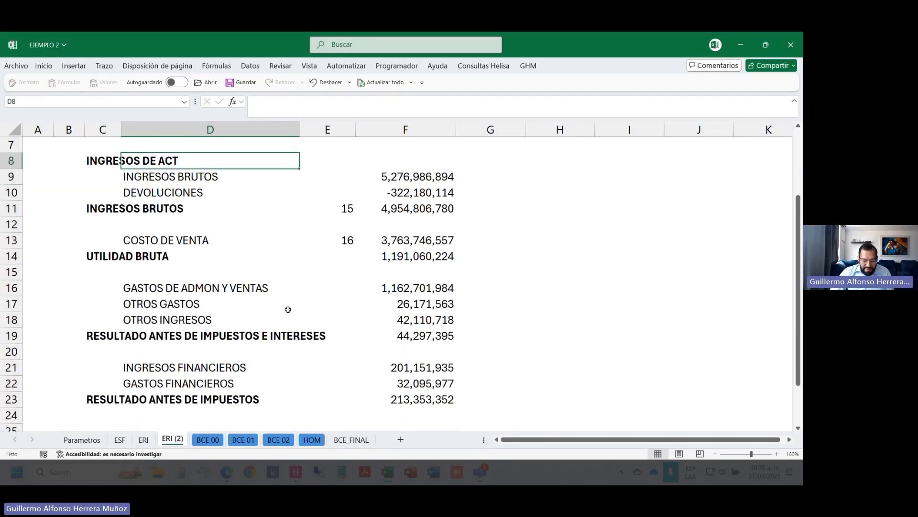
Step: Add filters to the statement from row 8 down and exclude the blank cells of column D
key("shift+Page_Down")
key("shift+Page_Down")
key("shift+Page_Down")
key("shift+space")
key("ctrl+shift+l")
key("Up")
key("Down")
key("alt+Down")
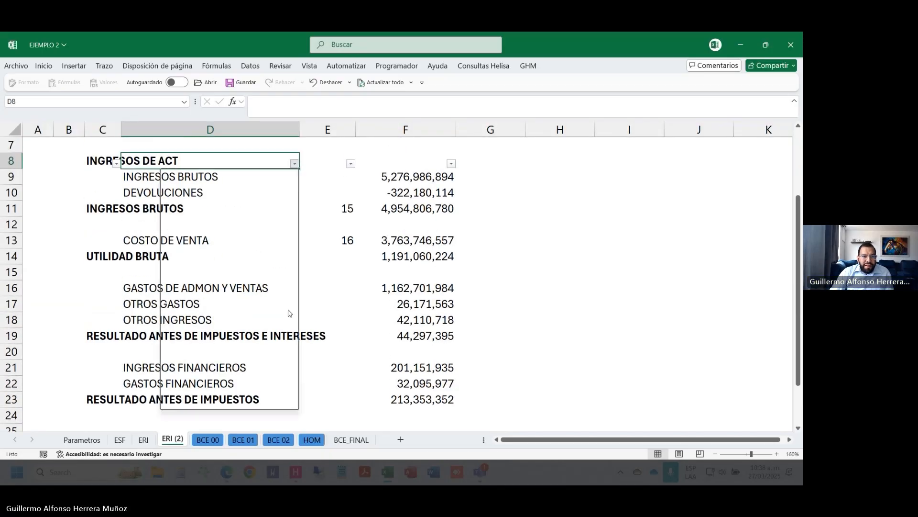
key("Down")
key("Down")
key("Down")
key("Down")
key("Down")
key("Down")
key("Down")
key("Down")
key("Down")
key("Down")
key("Down")
key("Down")
key("Down")
key("Down")
key("Down")
key("Down")
key("Down")
key("Down")
key("space")
key("Return")
Step: Copy the INGRESOS BRUTOS formula from F9 into the visible account rows from DEVOLUCIONES to IMPUESTO DE RENTA
key("Right")
key("Right")
key("Down")
key("ctrl+c")
key("Down")
key("shift+Down")
key("shift+Down")
key("shift+Down")
key("shift+Down")
key("shift+Down")
key("shift+Down")
key("shift+Down")
key("Return")
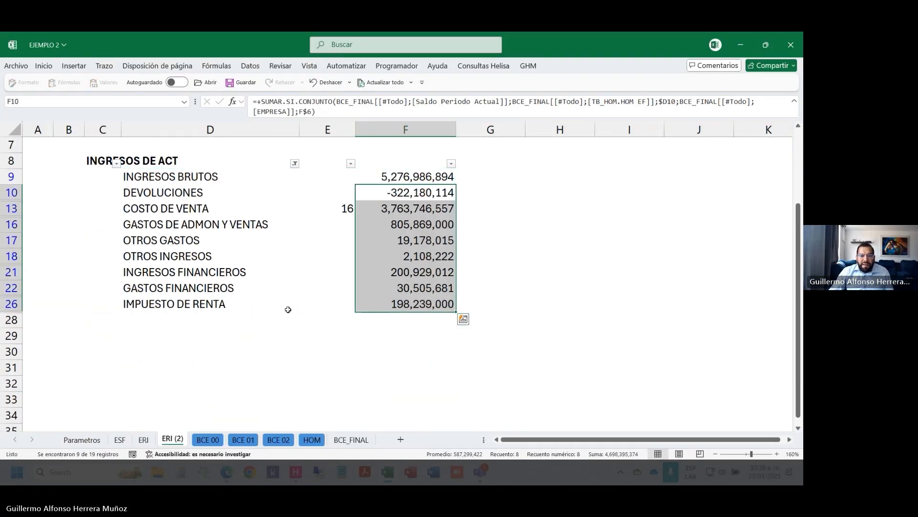
Step: Clear the filter on column D so that all rows of the statement are shown
key("Left")
key("Left")
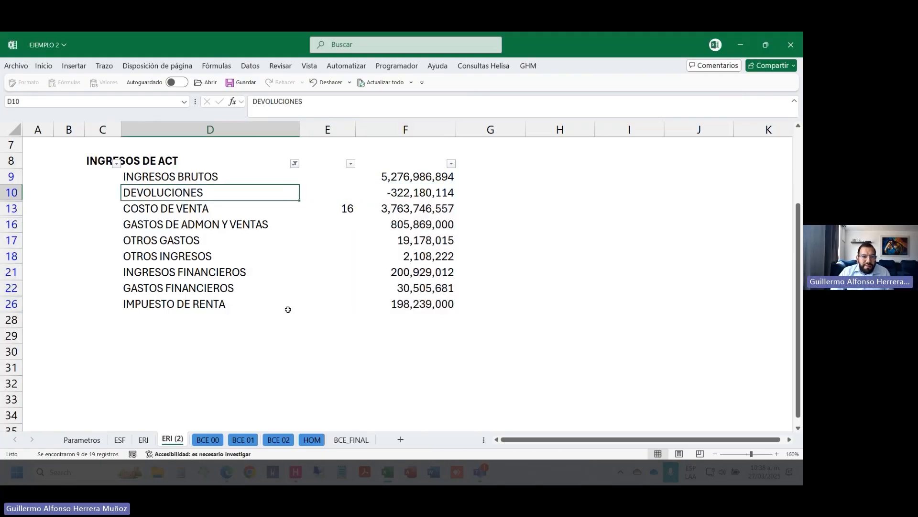
key("Up")
key("Up")
key("alt+Down")
key("Down")
key("Down")
key("Down")
key("Down")
key("Return")
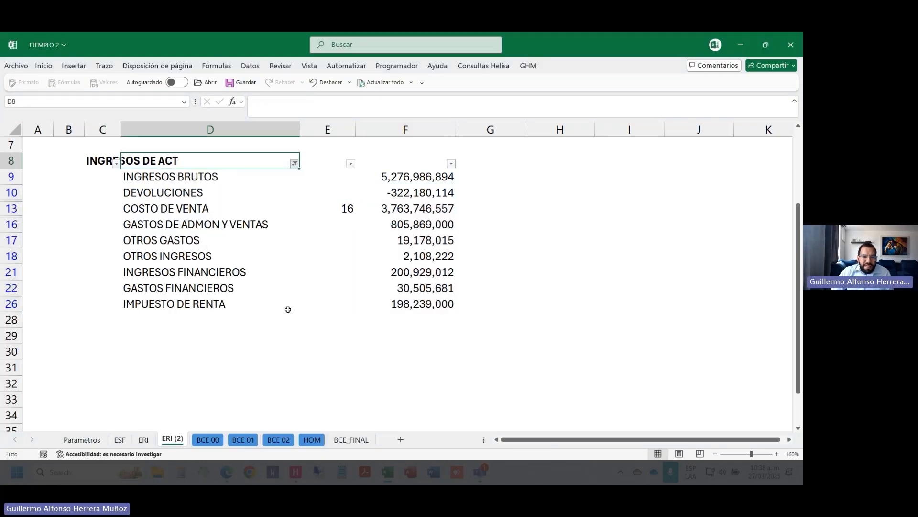
Step: Copy the whole EMP 00 column F into columns G and H
key("Right")
key("Right")
key("Down")
key("Up")
key("Up")
key("Up")
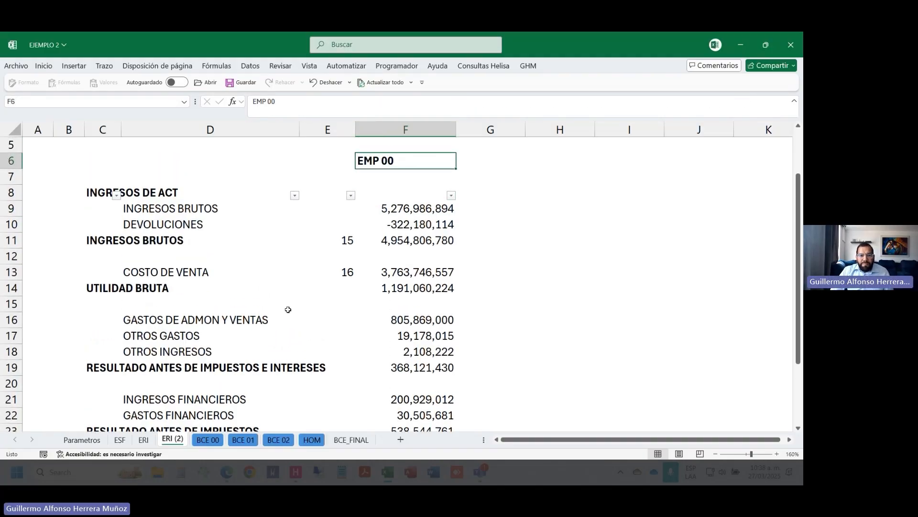
key("ctrl+space")
key("ctrl+c")
key("ctrl+Up")
key("Right")
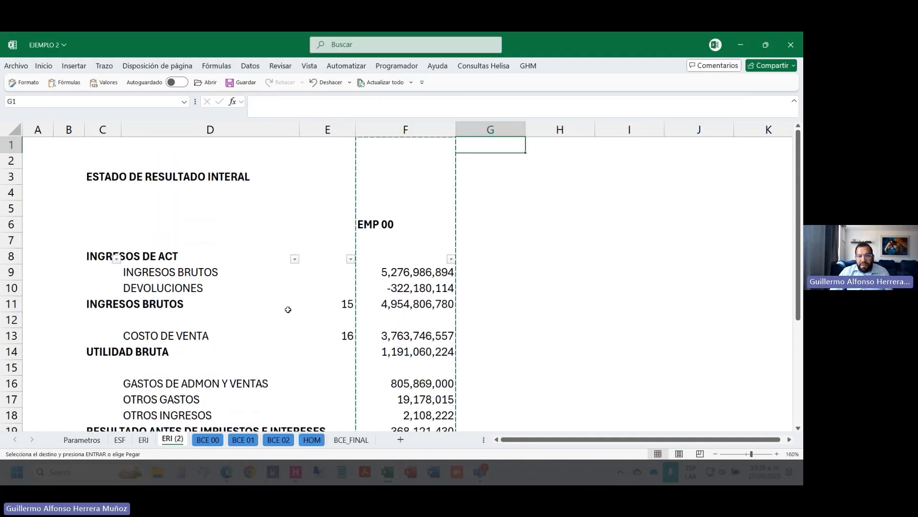
key("shift+Right")
key("shift+Right")
key("ctrl+v")
Step: Change the headings of the two copied columns to EMP 01 in G6 and EMP 02 in H6
key("Down")
key("Down")
key("Down")
key("Down")
key("Down")
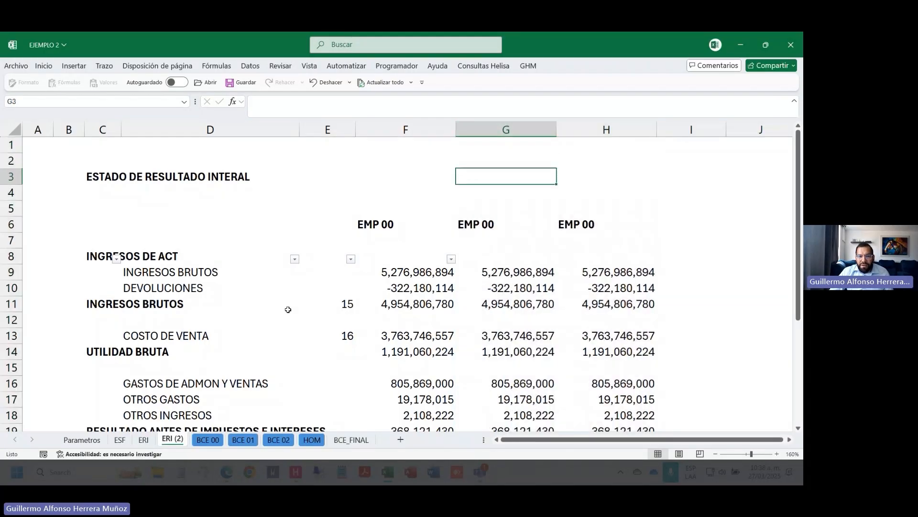
key("F2")
key("BackSpace")
type("1")
key("Tab")
key("F2")
key("BackSpace")
type("2")
key("Tab")
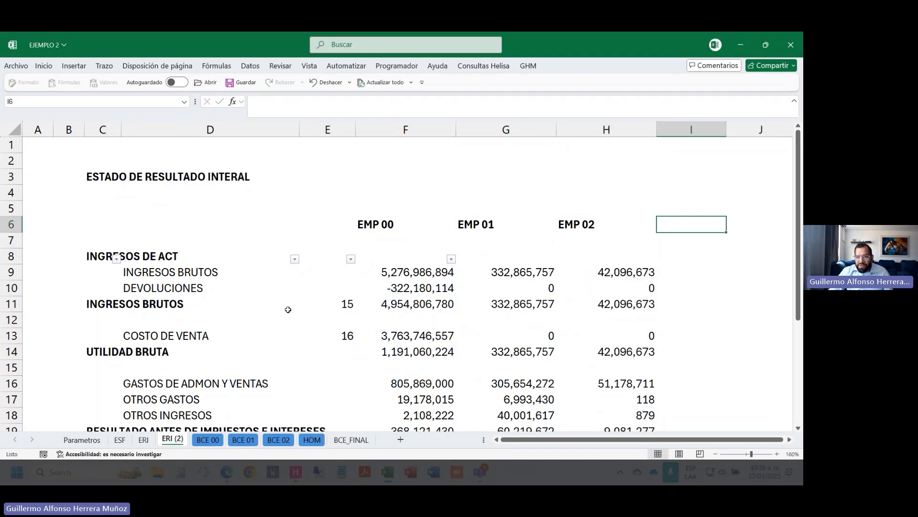
Step: Head I6 as TOTAL and copy the EMP 02 column's rows below the heading into column I
type("TOTAL")
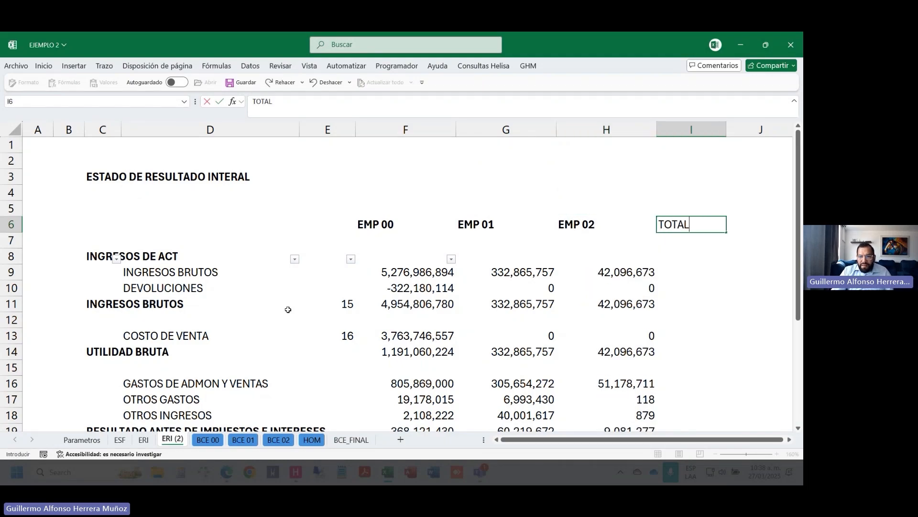
key("Return")
key("Right")
key("ctrl+shift+Down")
key("ctrl+shift+Down")
key("ctrl+shift+Down")
key("ctrl+shift+Down")
key("ctrl+shift+Down")
key("ctrl+shift+Down")
key("ctrl+c")
scroll(288, 310, "up", 9)
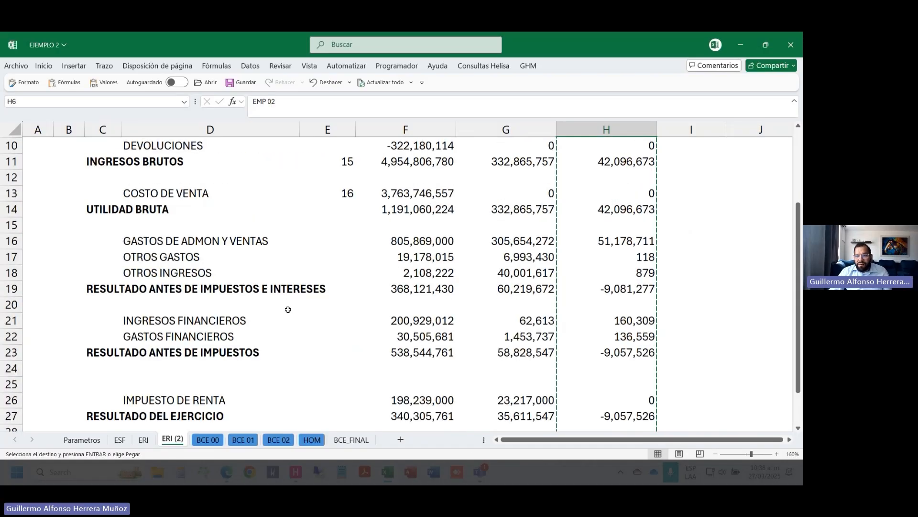
key("Right")
key("Down")
key("Return")
Step: Replace the TOTAL column's account-row formulas, from INGRESOS BRUTOS to IMPUESTO DE RENTA, with a SUMA of columns F to H
left_click_drag(714, 192, 713, 205)
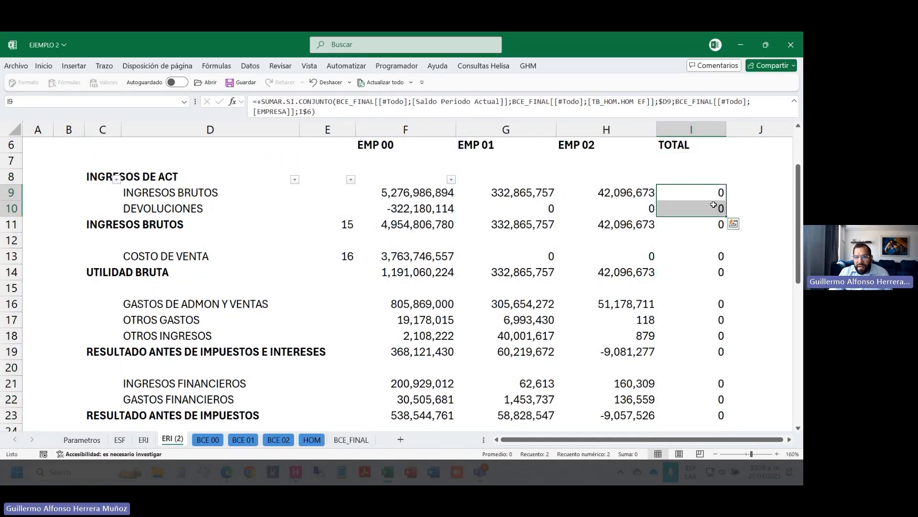
left_click(702, 257, "ctrl")
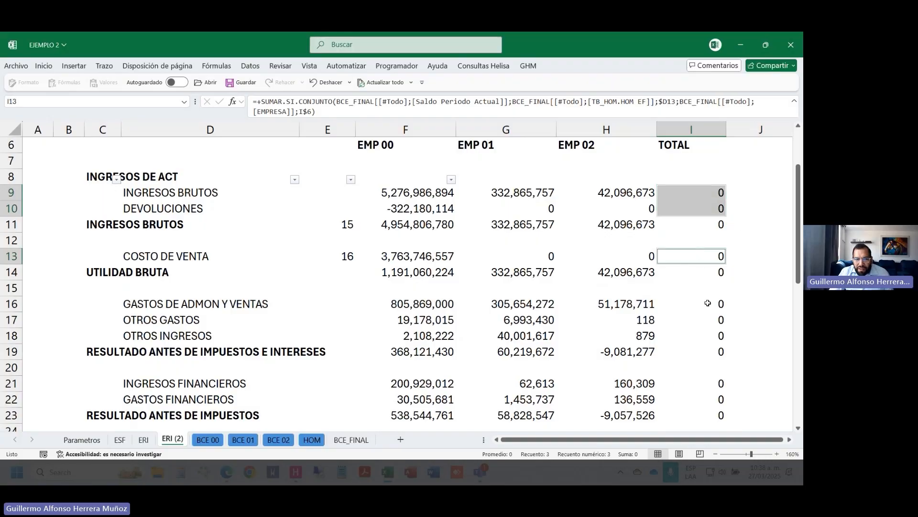
left_click_drag(708, 303, 703, 335)
scroll(697, 330, "down", 2)
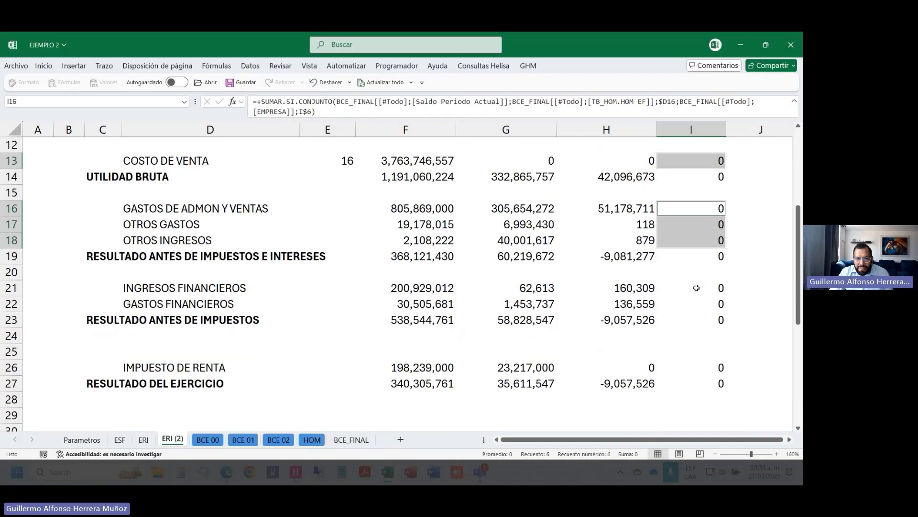
left_click_drag(697, 287, 696, 303)
left_click(705, 369, "ctrl")
type("+SUMA(")
key("Left")
key("shift+Left")
key("shift+Left")
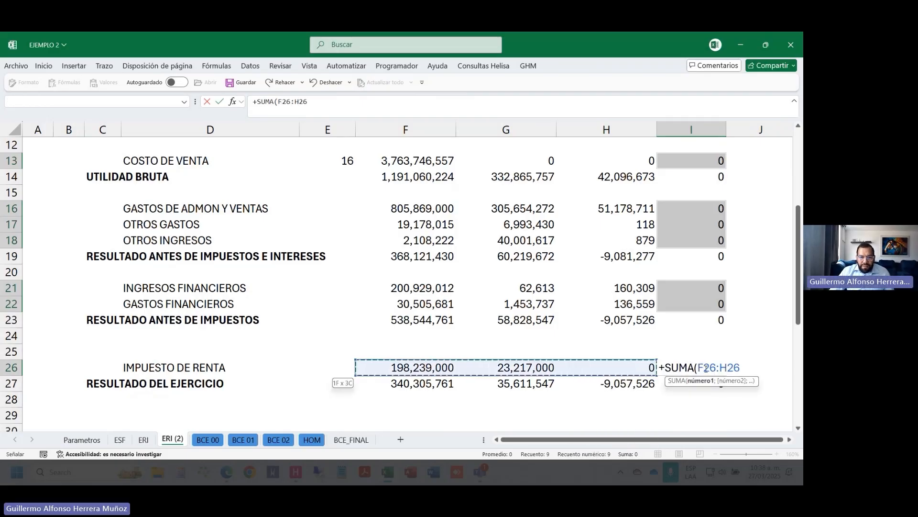
key("ctrl+Return")
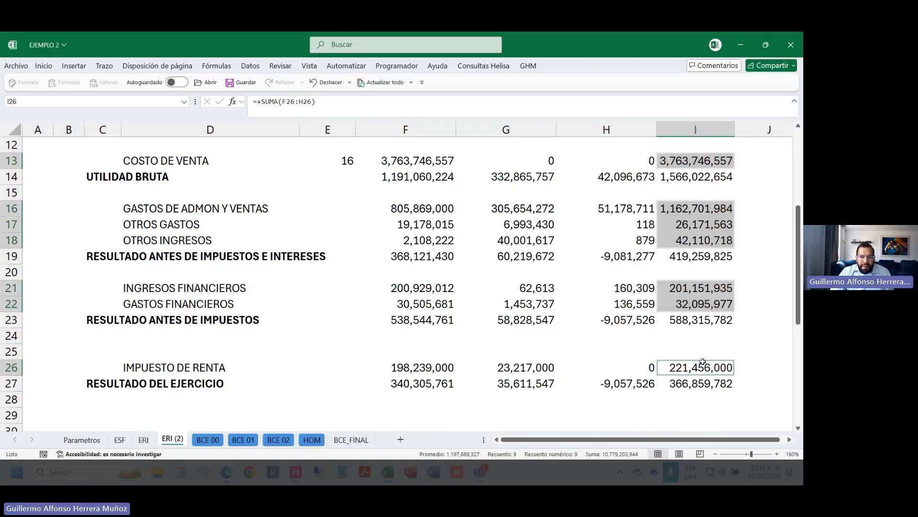
Step: Compare the Actual column of the ERI sheet, down to RESULTADO DEL EJERCICIO, with the TOTAL column of ERI (2)
key("ctrl+Page_Up")
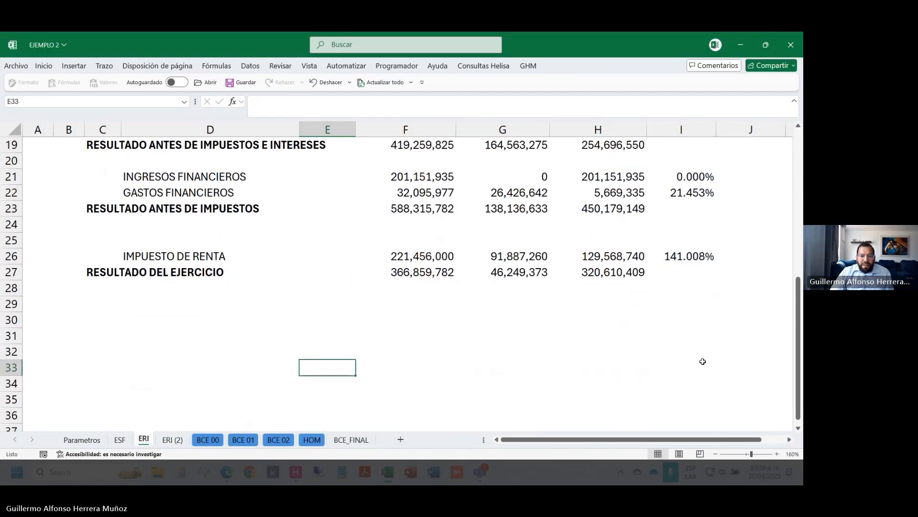
scroll(678, 316, "up", 6)
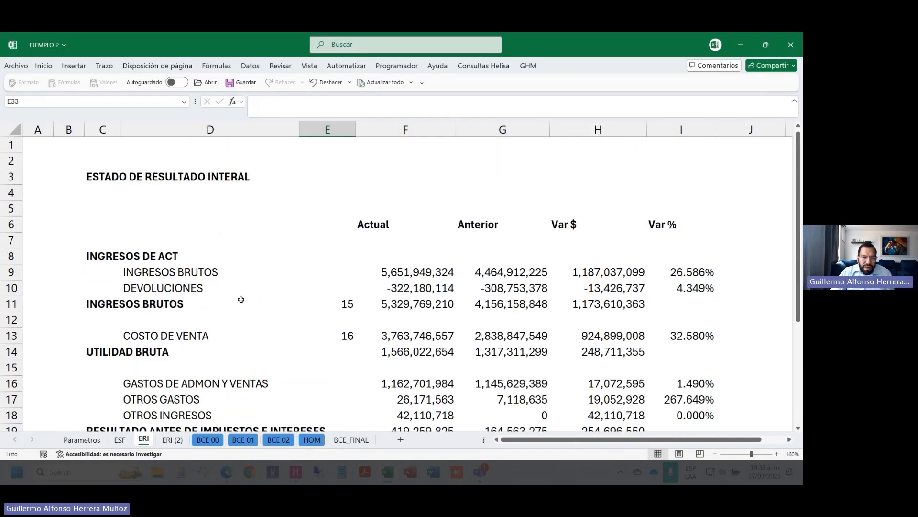
scroll(355, 285, "down", 4)
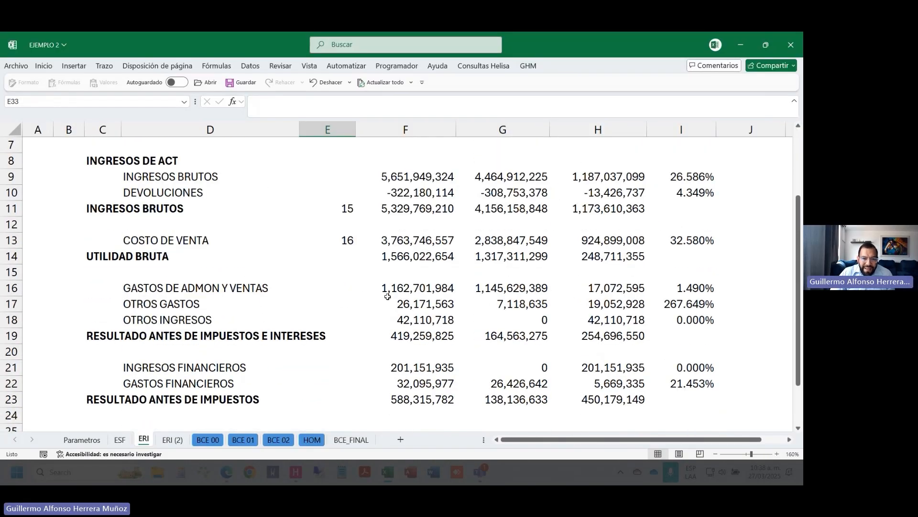
left_click(404, 368)
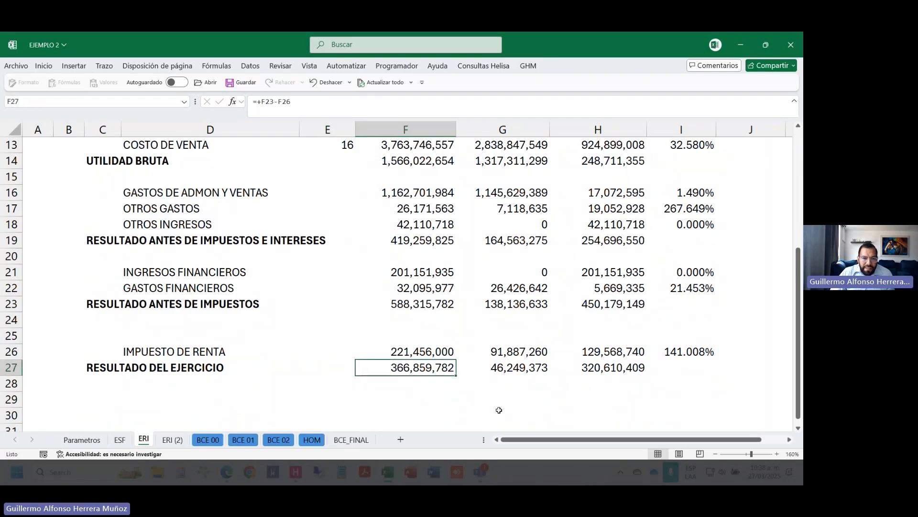
left_click(173, 440)
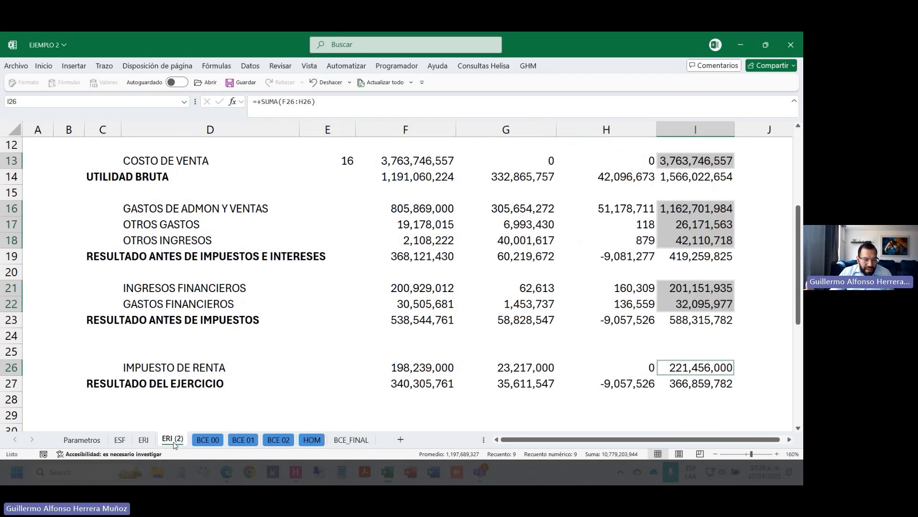
scroll(267, 352, "up", 4)
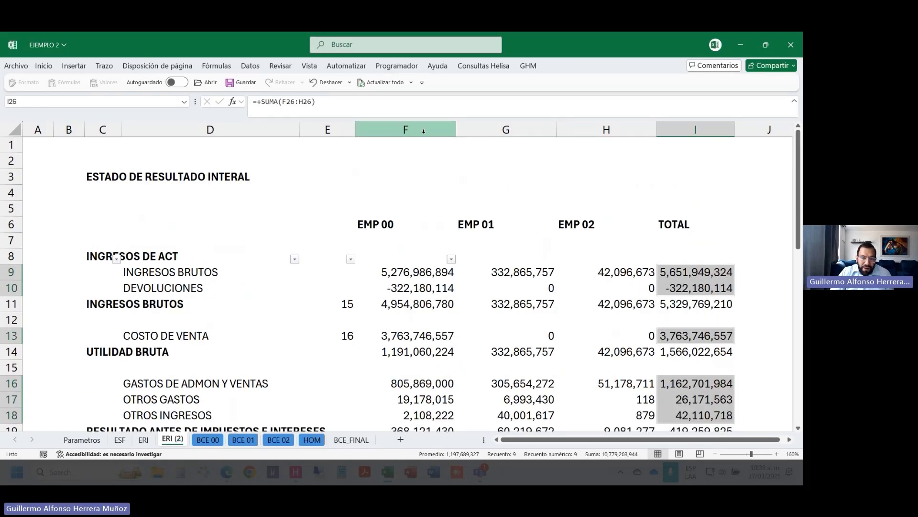
left_click_drag(424, 130, 707, 287)
left_click(701, 329)
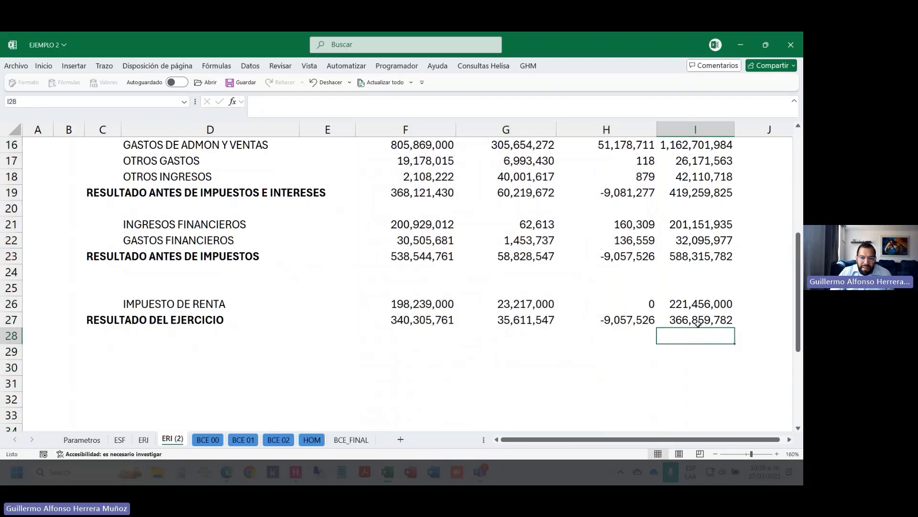
Step: Make the whole RESULTADO DEL EJERCICIO row 27 in ERI (2) bold
left_click(695, 319)
key("shift+space")
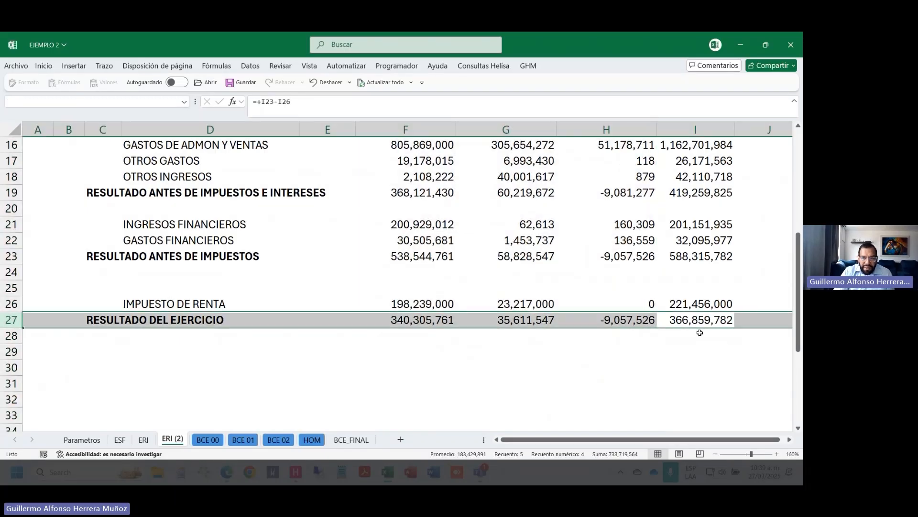
key("ctrl+b")
key("Escape")
key("ctrl+n")
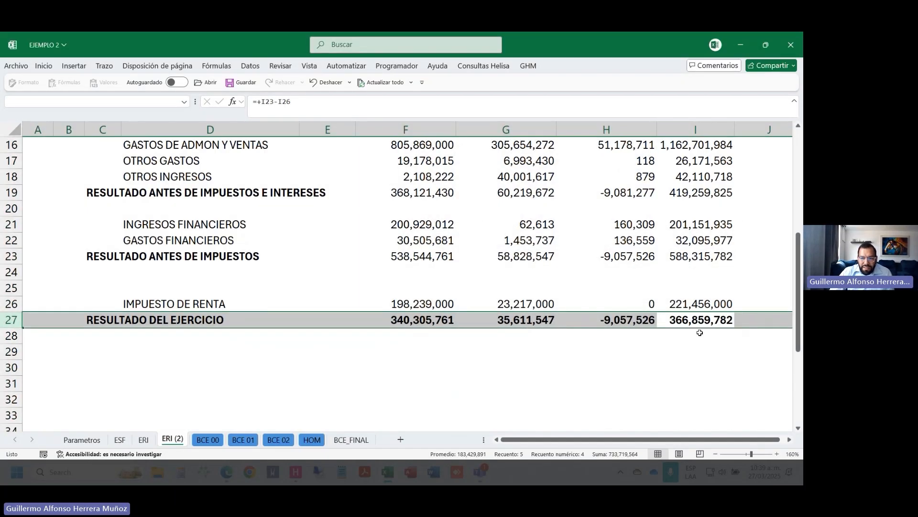
Step: Go to the start of ERI (2), remove the filter from the statement and save the workbook
key("ctrl+Page_Up")
key("ctrl+Page_Up")
key("ctrl+Page_Down")
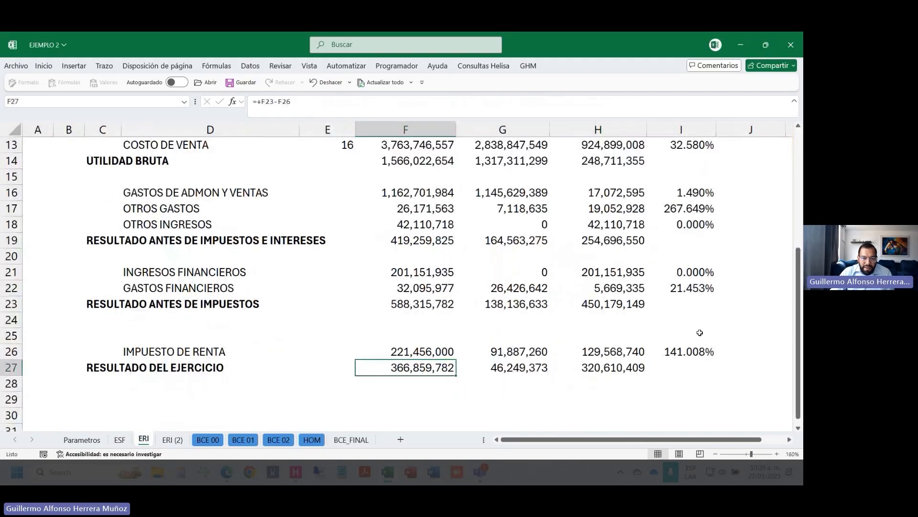
key("ctrl+Page_Down")
key("ctrl+Home")
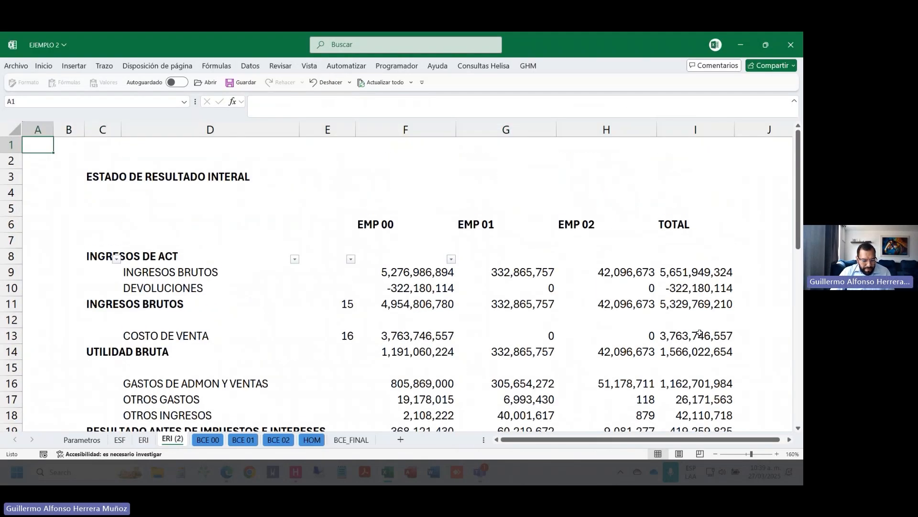
key("ctrl+s")
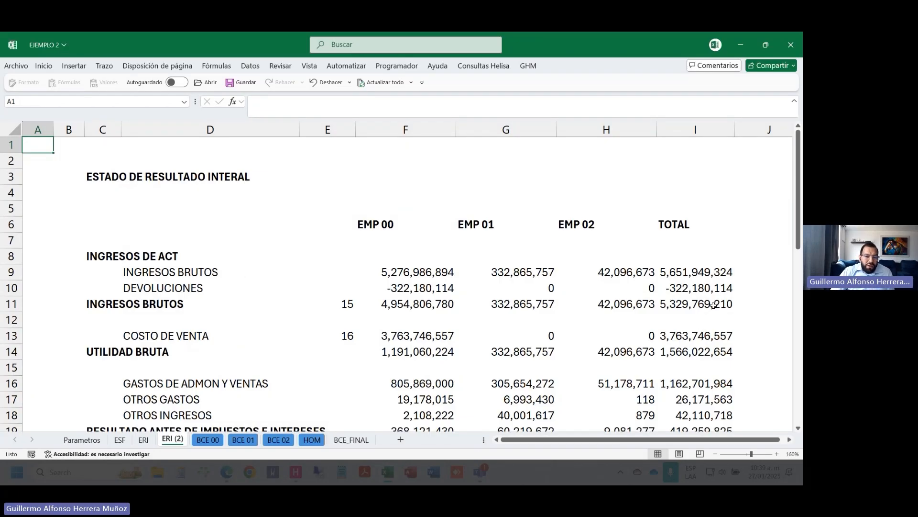
Step: Add a new sheet and start an append query that combines three or more tables
left_click(401, 440)
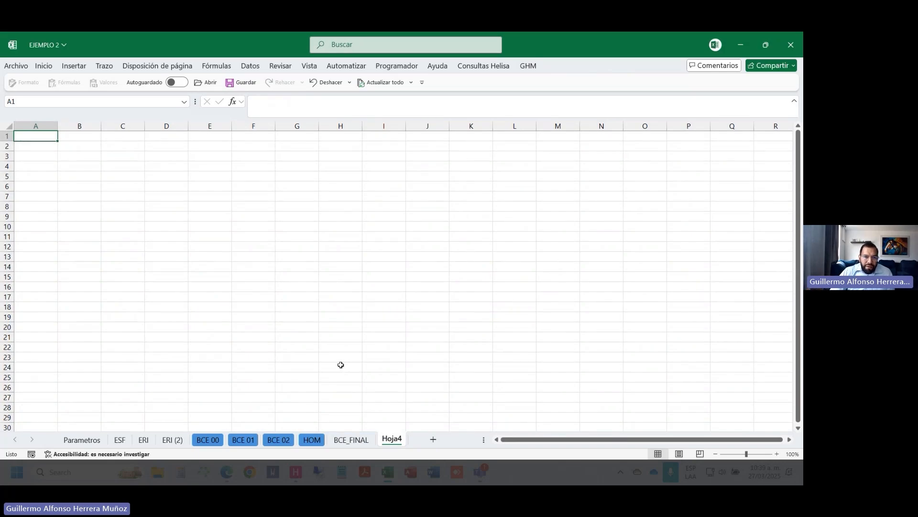
left_click(250, 66)
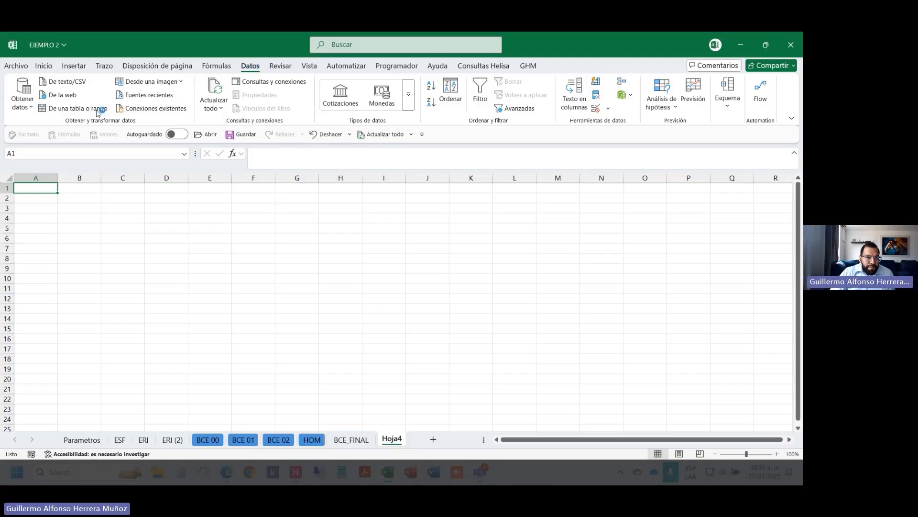
left_click(32, 109)
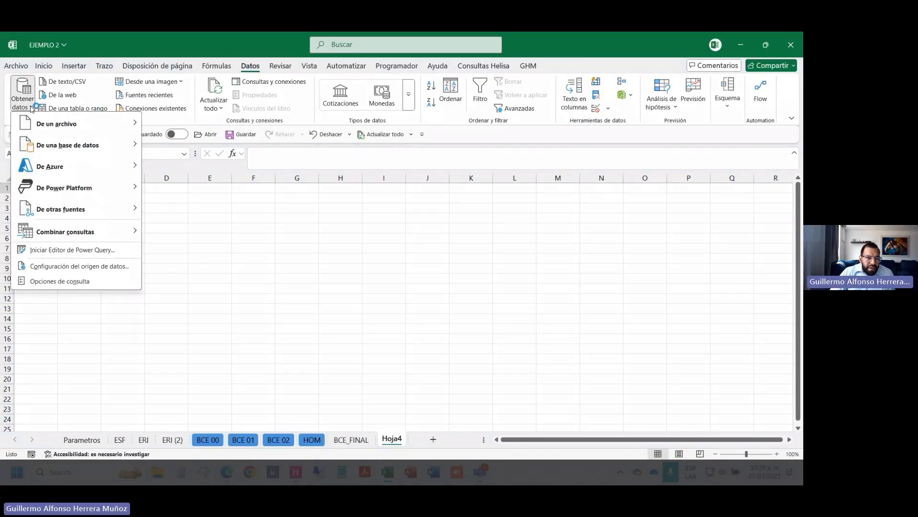
mouse_move(115, 233)
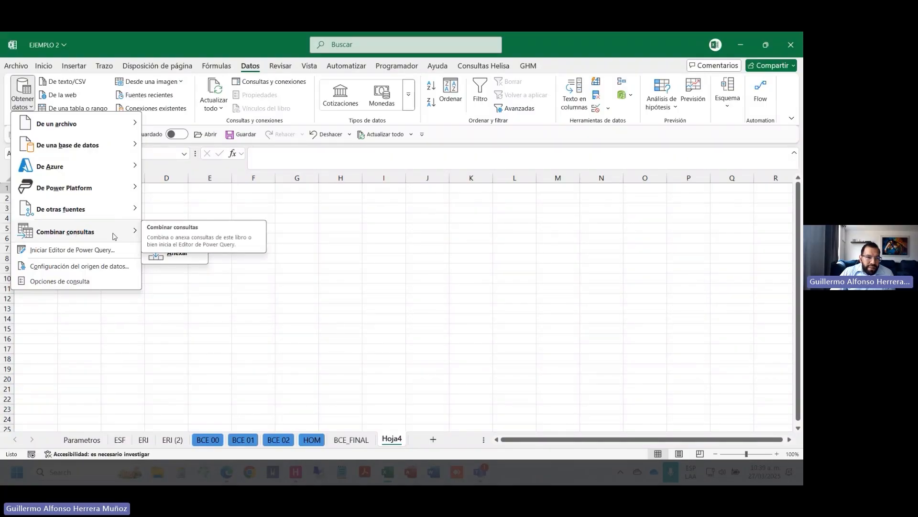
left_click(185, 254)
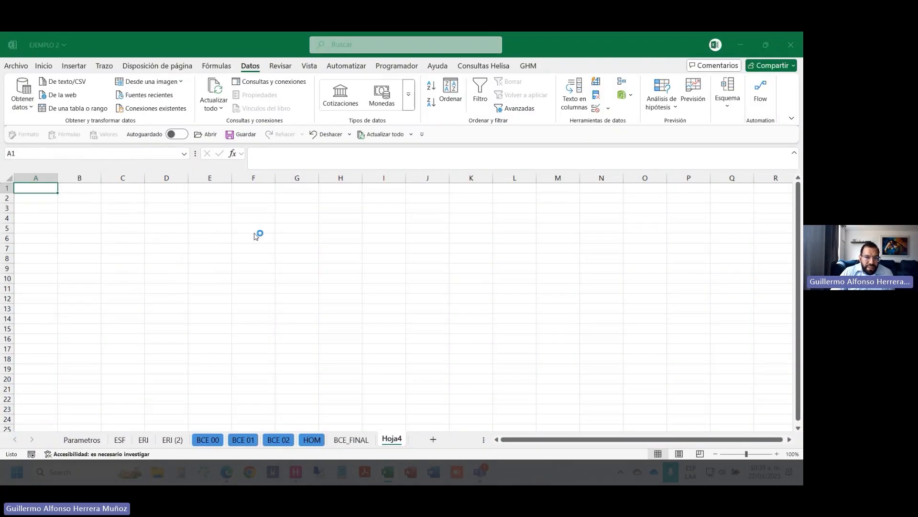
left_click(294, 221)
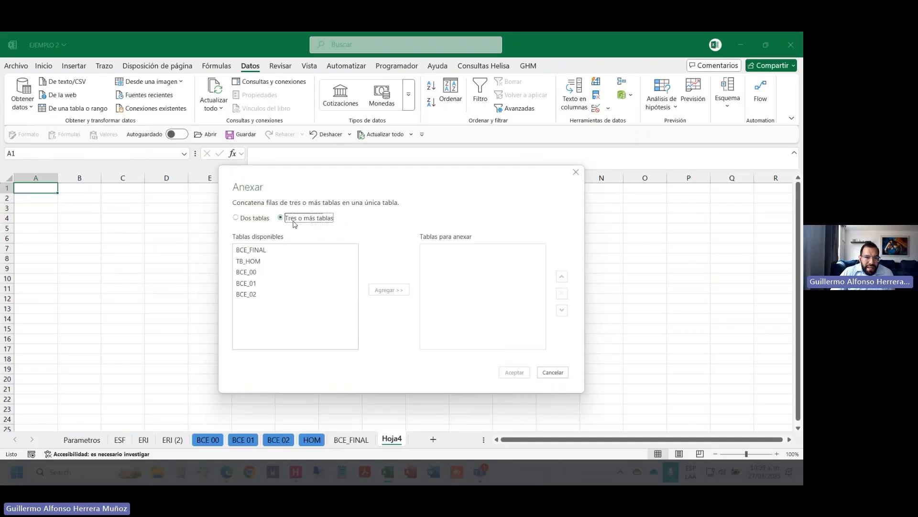
Step: Choose BCE_00, BCE_01 and BCE_02 as the tables to append and create the query
left_click(262, 271)
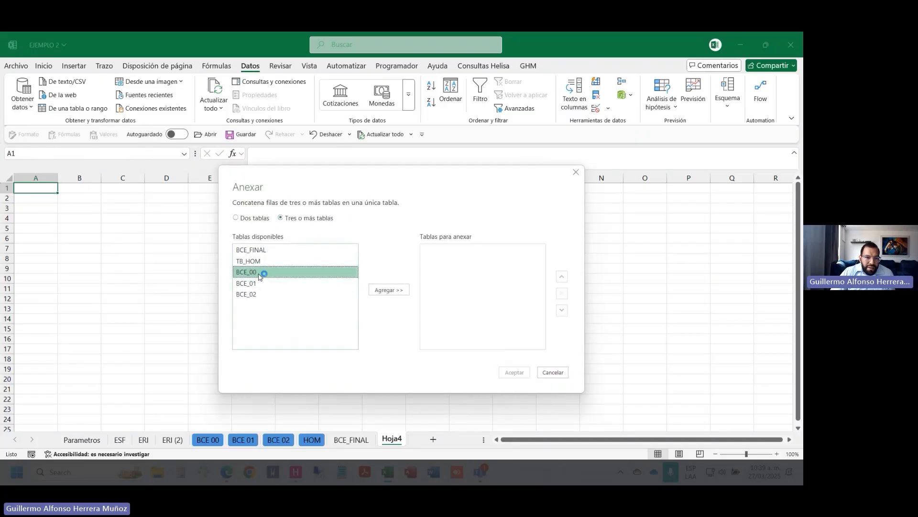
left_click(397, 288)
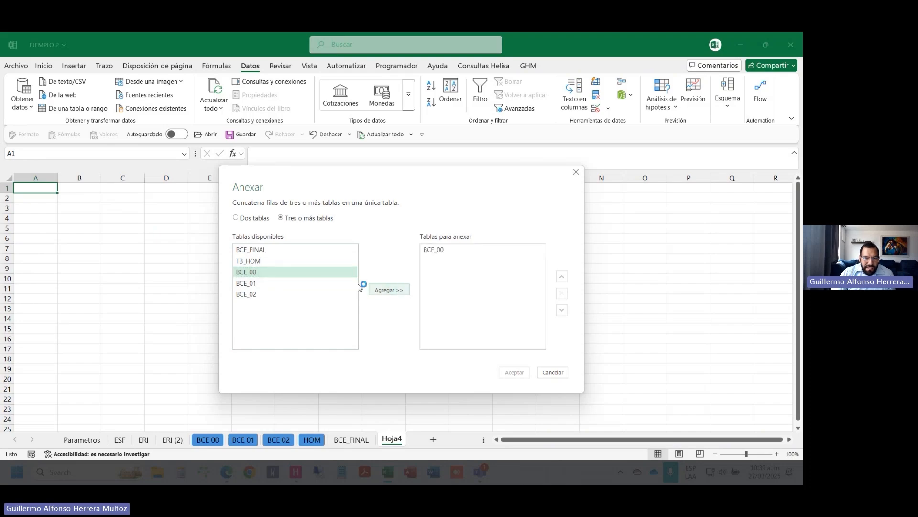
left_click(281, 281)
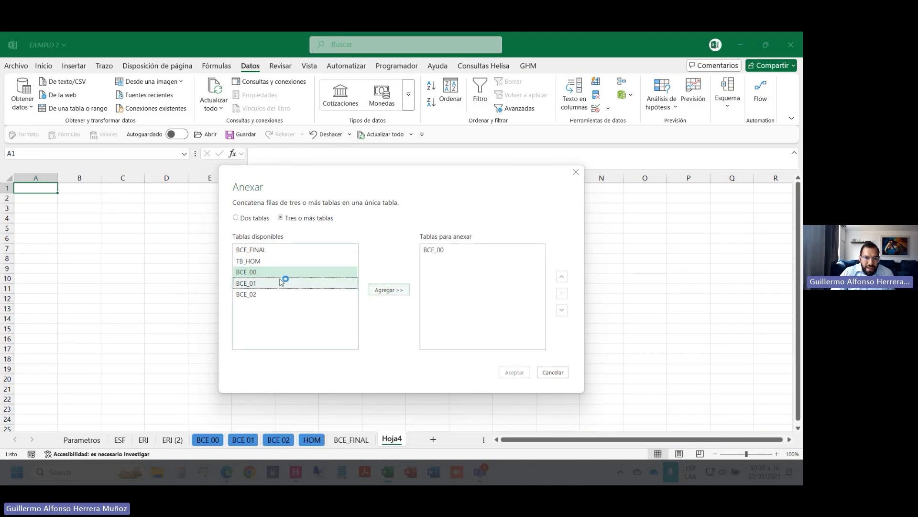
left_click(389, 290)
left_click(282, 294)
left_click(389, 290)
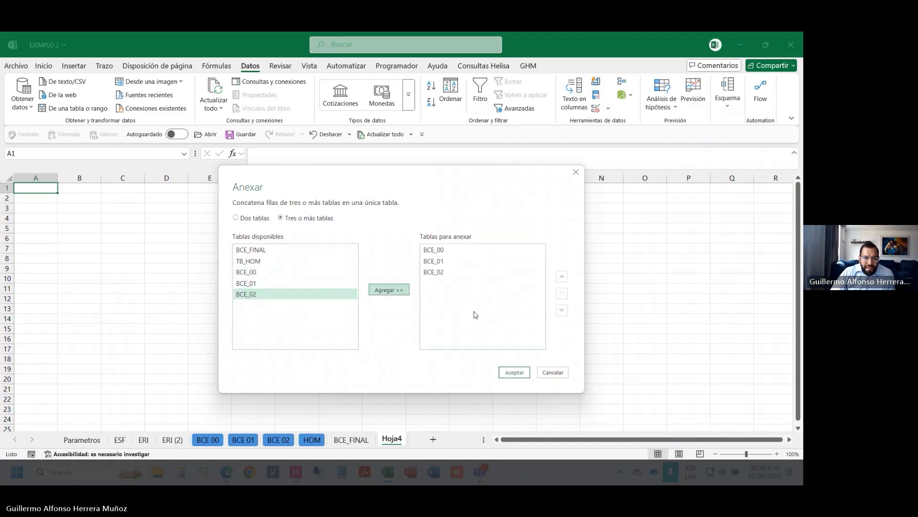
left_click(516, 373)
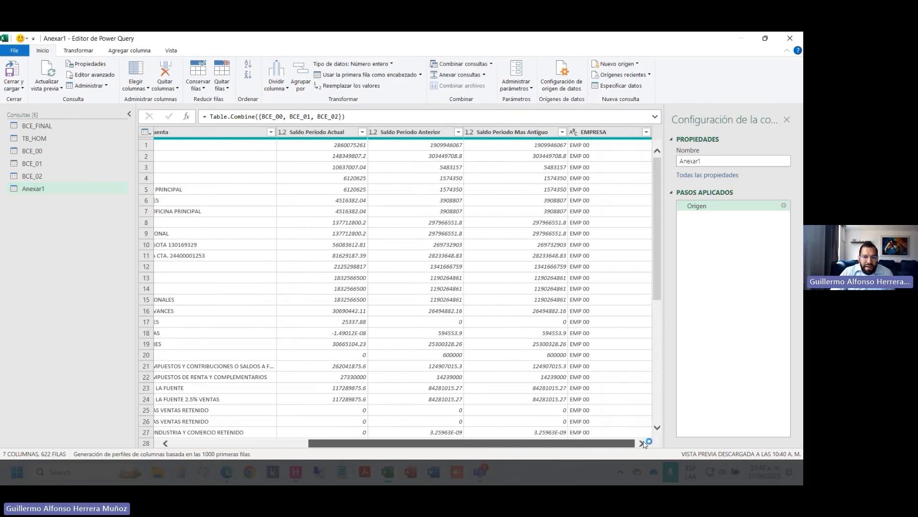
Step: Review the appended query's columns and its Table.Combine formula, and close the Power Query Editor keeping the changes
left_click_drag(464, 443, 282, 442)
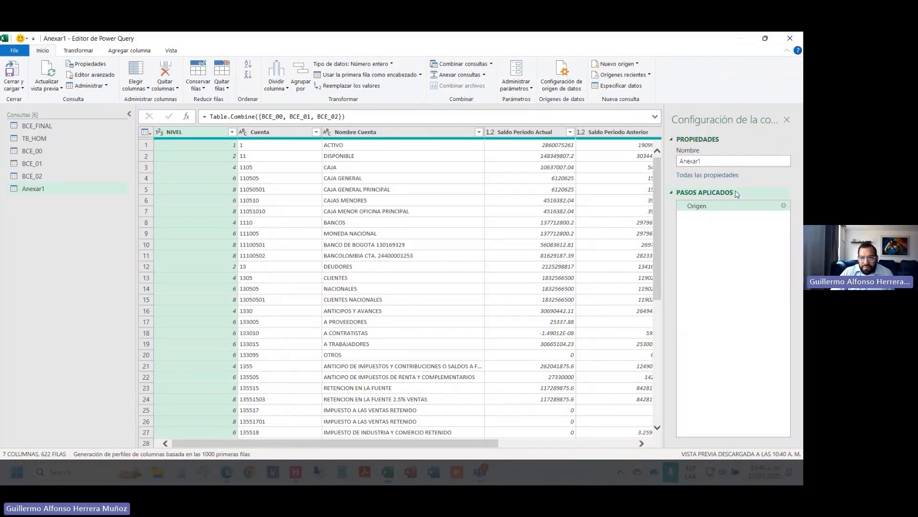
left_click(370, 117)
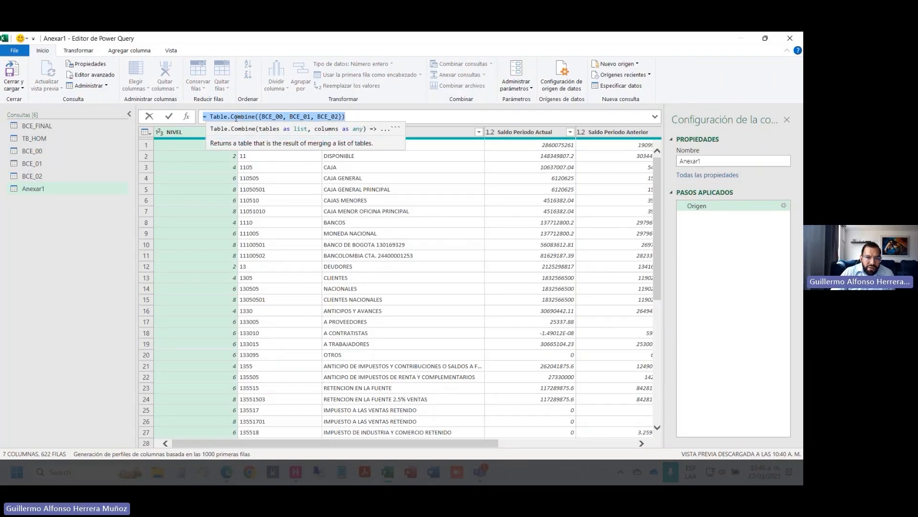
left_click(270, 117)
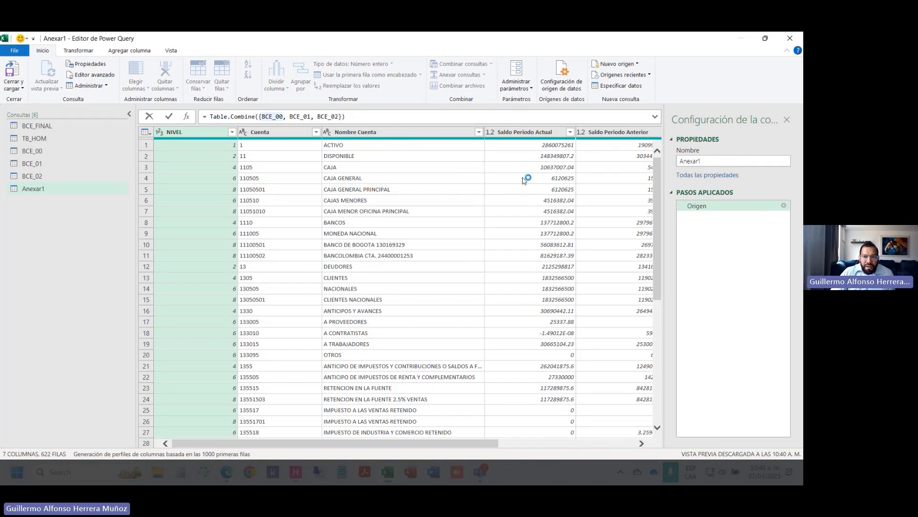
left_click(790, 38)
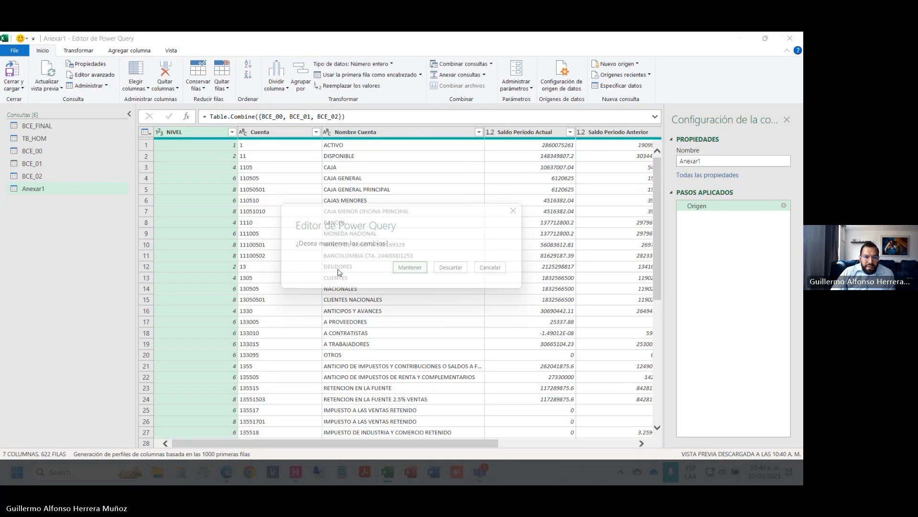
left_click(417, 269)
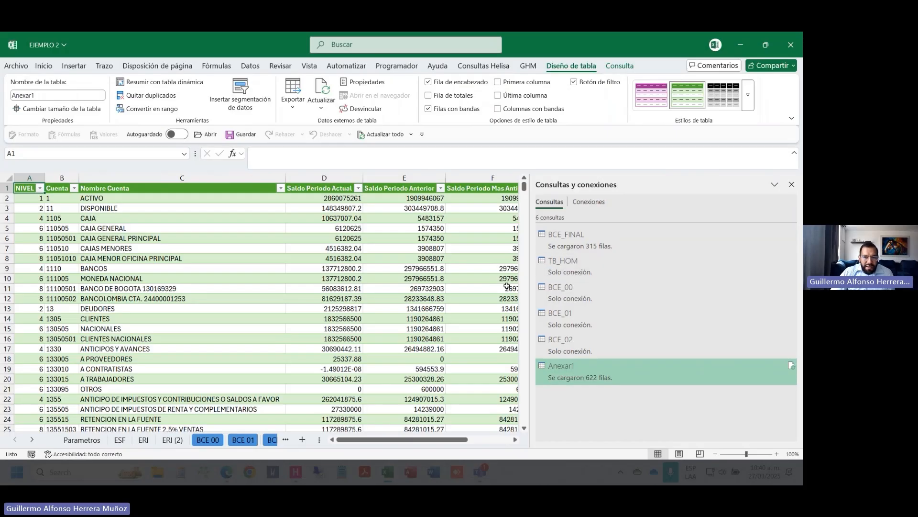
Step: Delete the Anexar1 sheet with the appended balances and the empty Hoja4 sheet
left_click(350, 270)
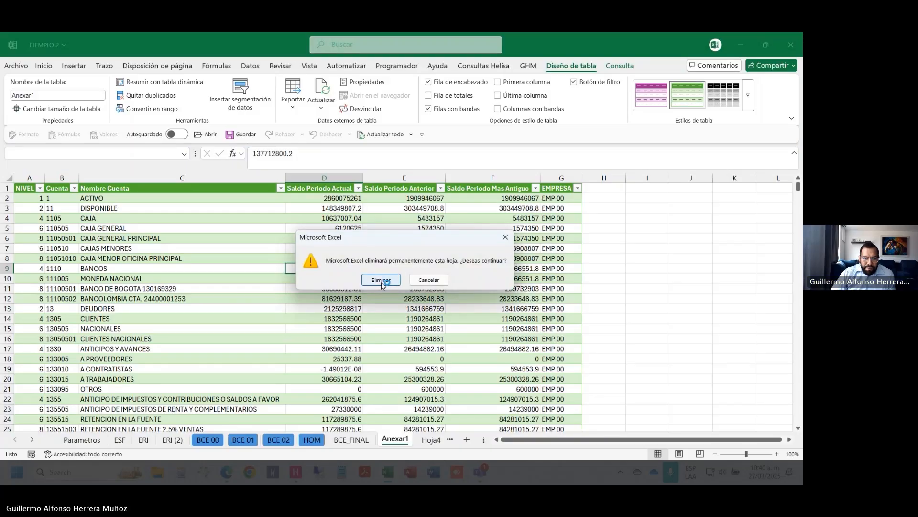
left_click(381, 280)
right_click(349, 438)
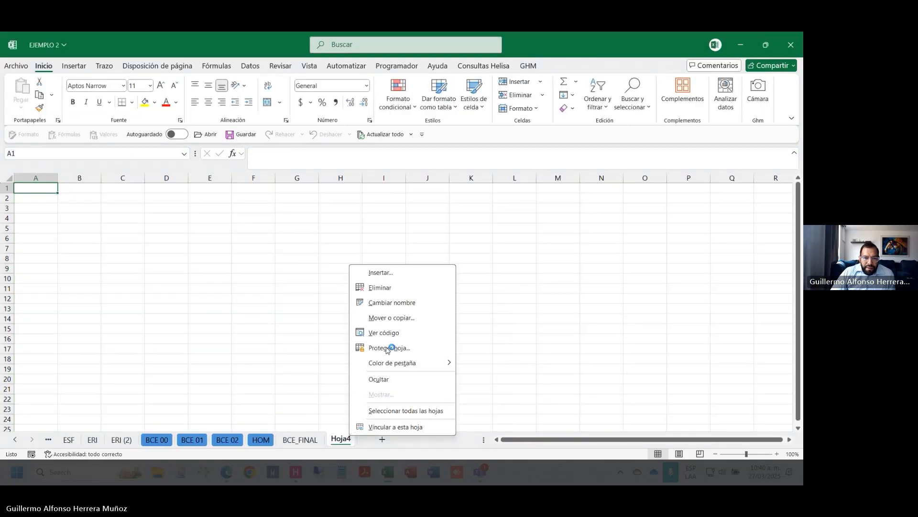
left_click(403, 288)
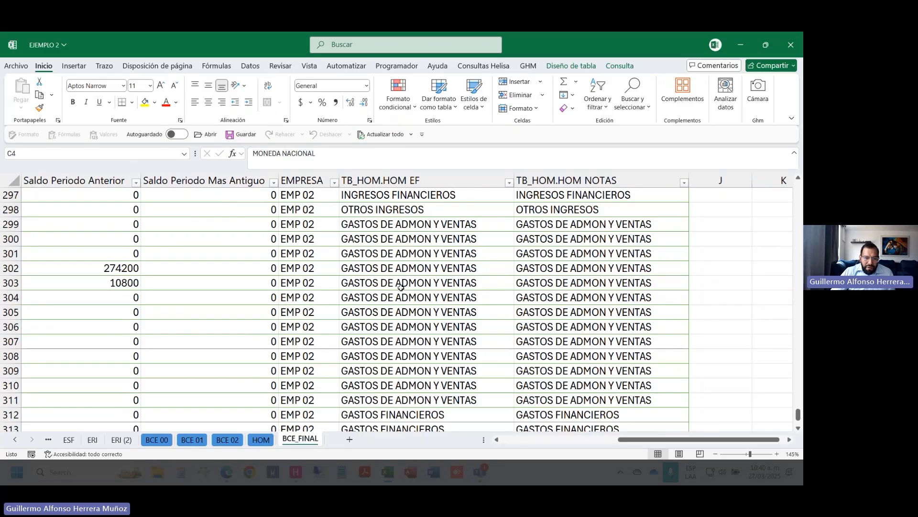
Step: Return to the Parametros sheet and save the EJEMPLO 2 workbook
key("ctrl+Page_Up")
key("ctrl+Page_Up")
key("ctrl+Page_Up")
key("ctrl+Page_Up")
key("ctrl+Page_Up")
key("ctrl+Page_Up")
key("ctrl+Page_Up")
key("ctrl+Page_Up")
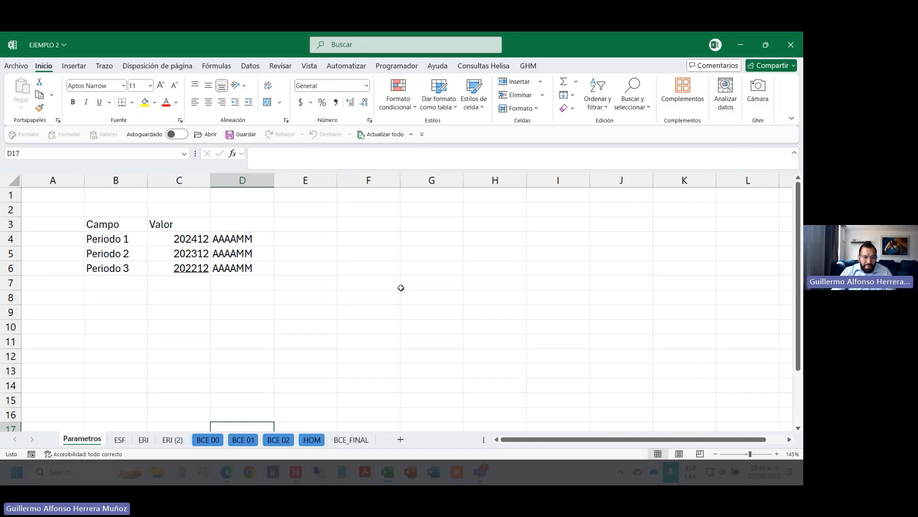
key("ctrl+s")
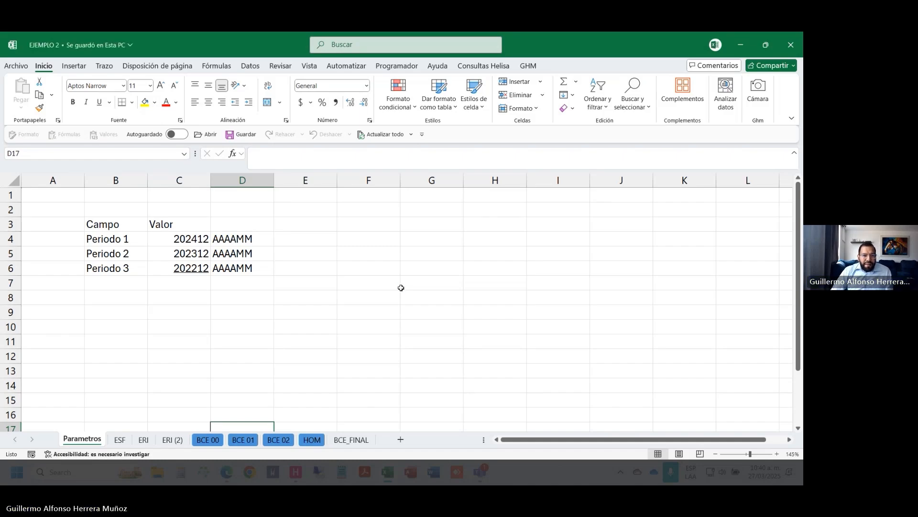
key("Right")
key("Left")
key("Left")
key("ctrl+Up")
key("ctrl+Up")
key("Down")
key("shift+Down")
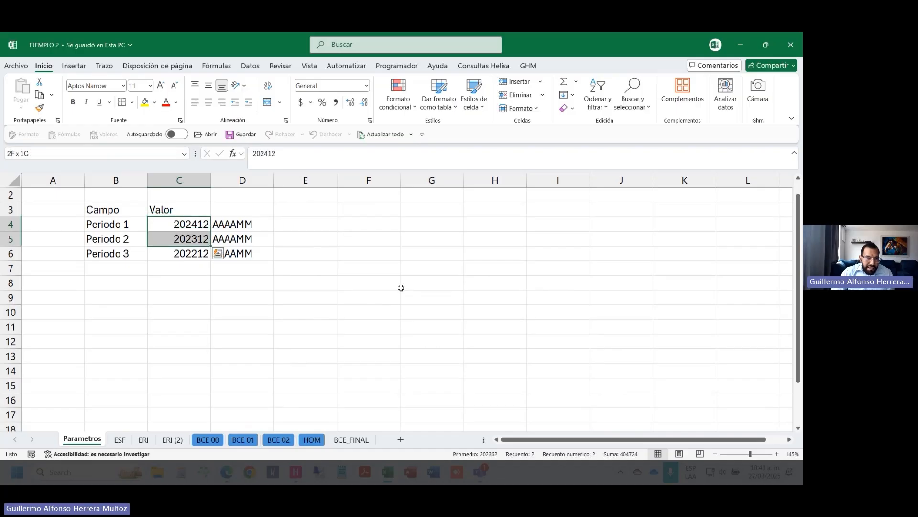
left_click(495, 67)
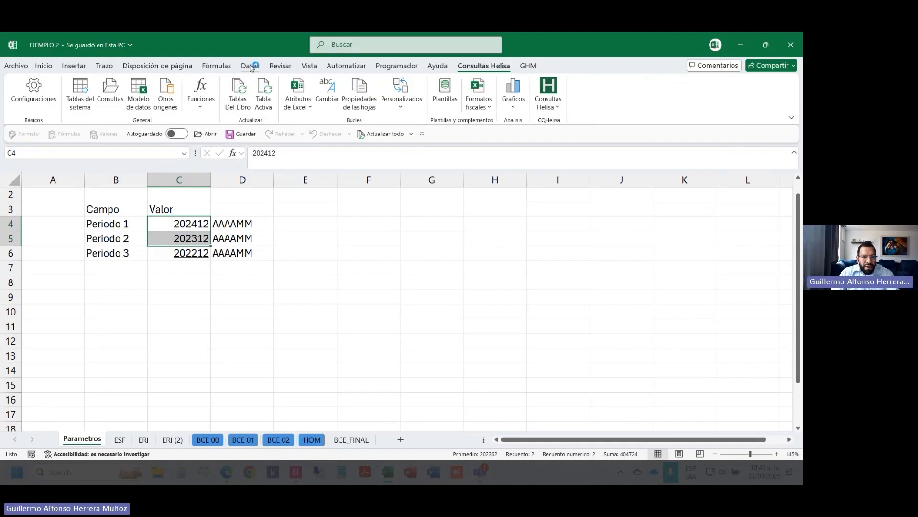
left_click(311, 219)
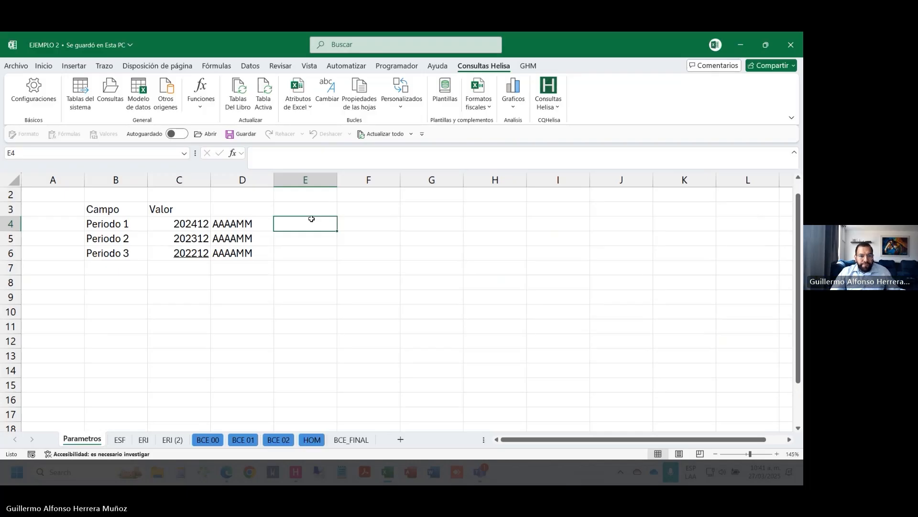
left_click(407, 255)
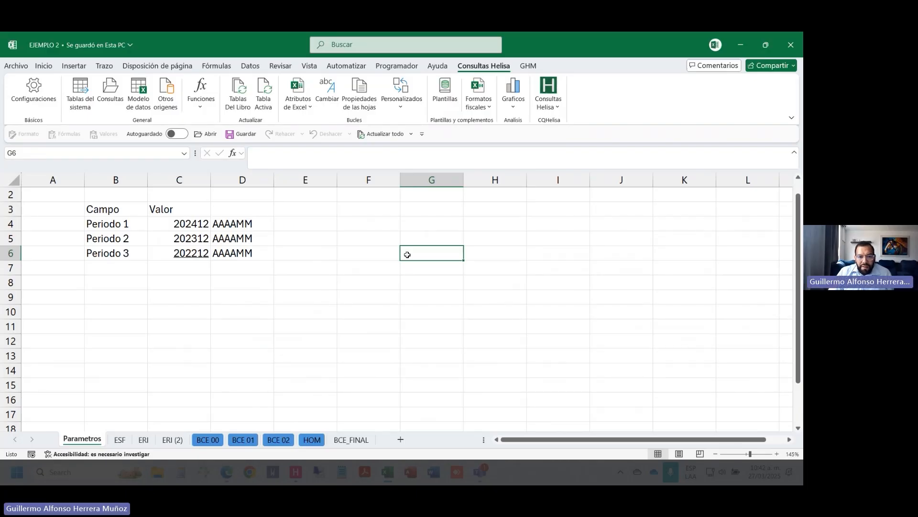
Step: Open Power BI Desktop and start a blank report
key("super")
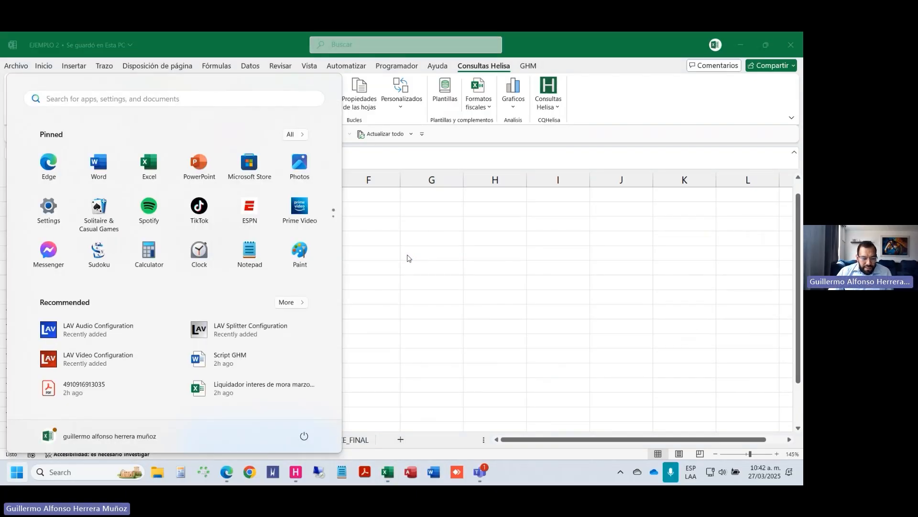
type("POWER")
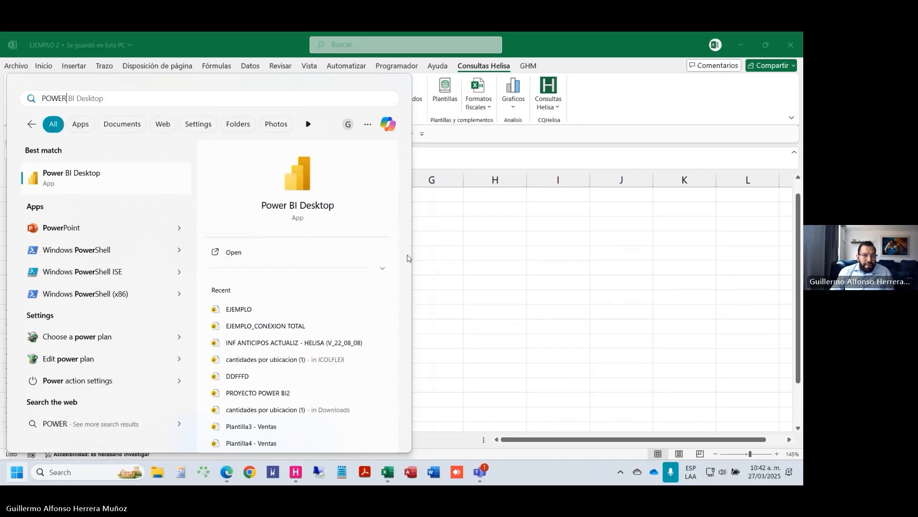
key("Return")
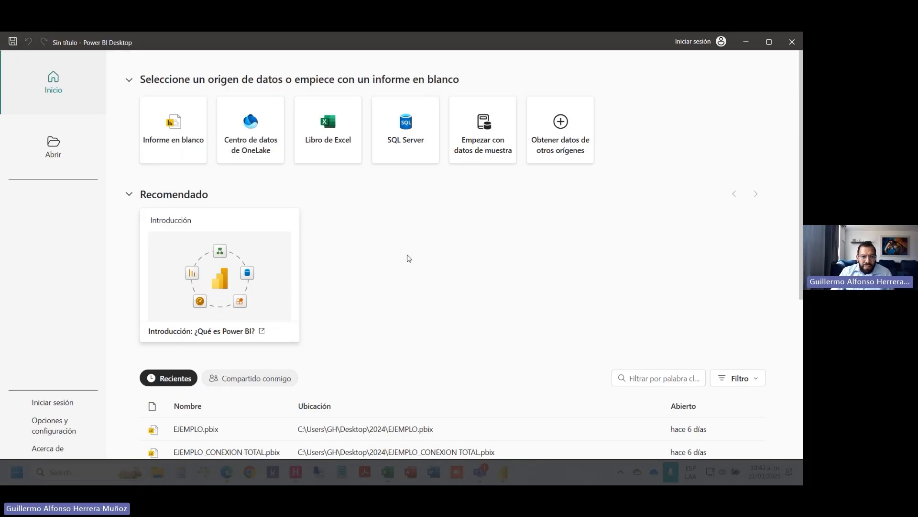
left_click(174, 138)
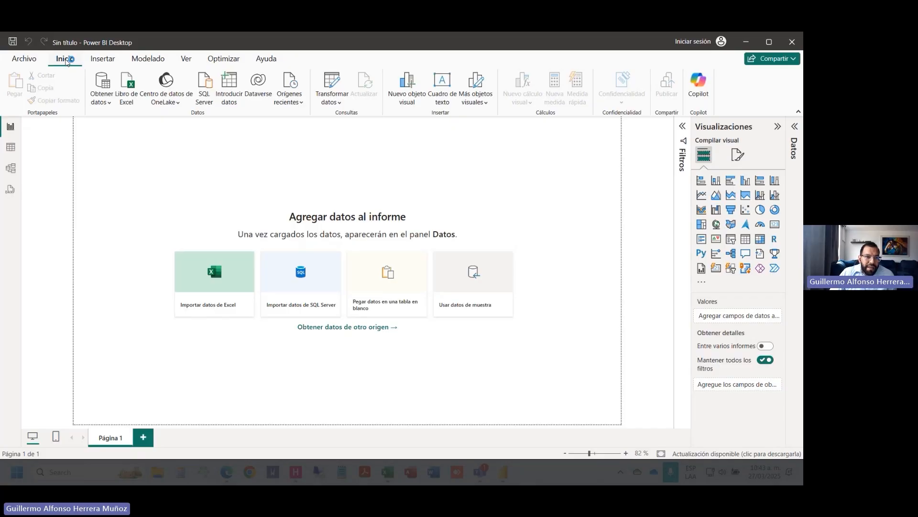
Step: Import the BCE_FINAL1 table from the EJEMPLO 2 Excel workbook on the Desktop and load it into the report
left_click(105, 102)
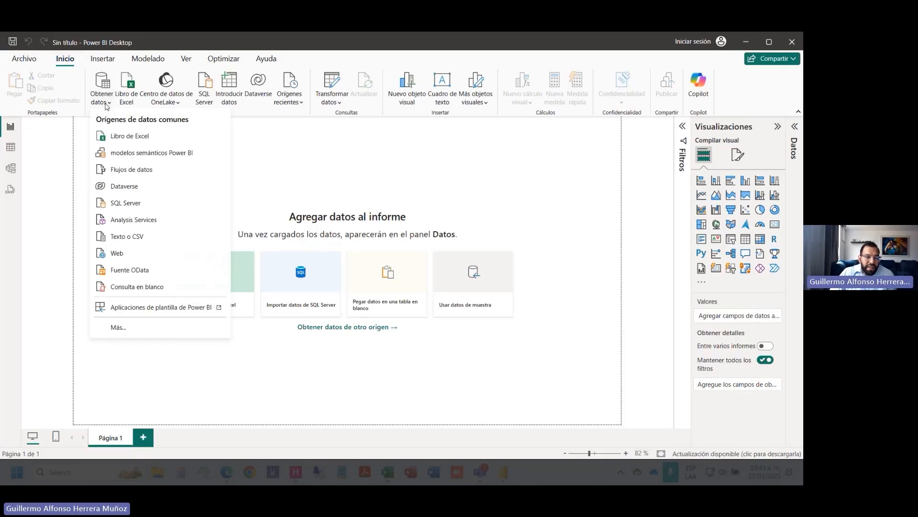
left_click(138, 139)
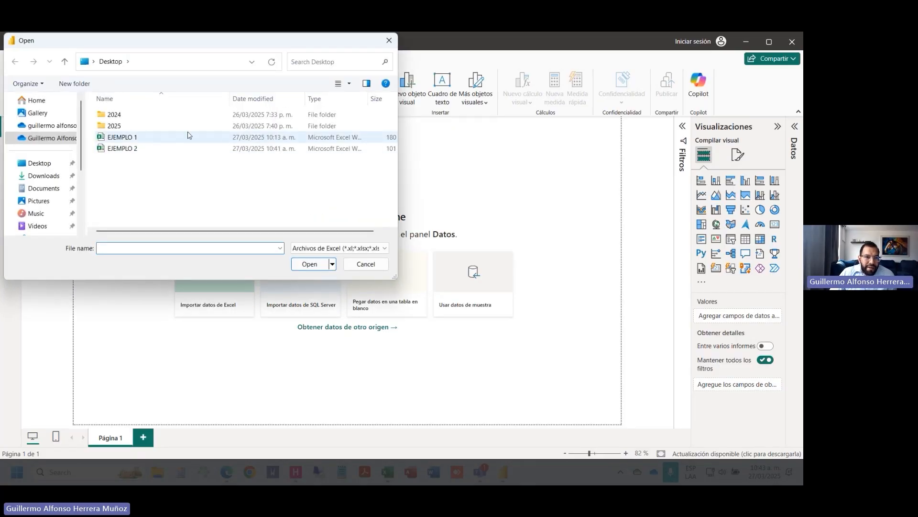
left_click(154, 149)
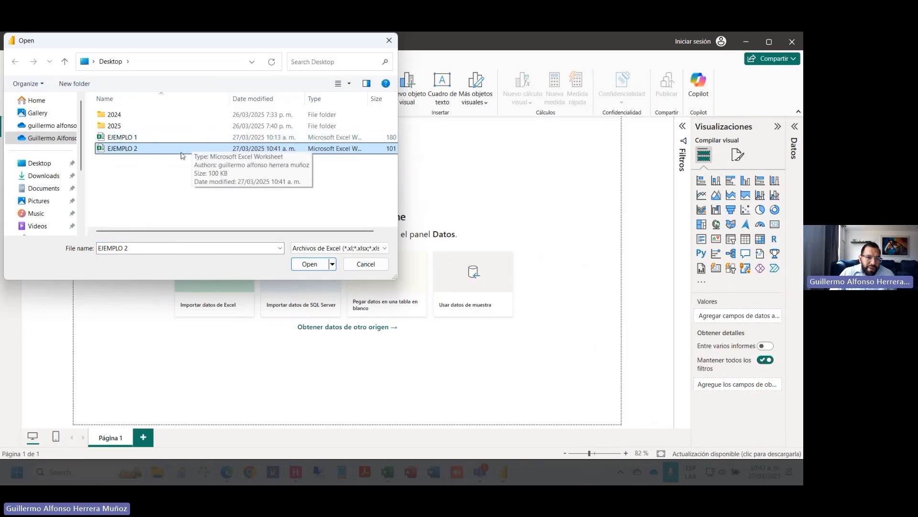
left_click(308, 263)
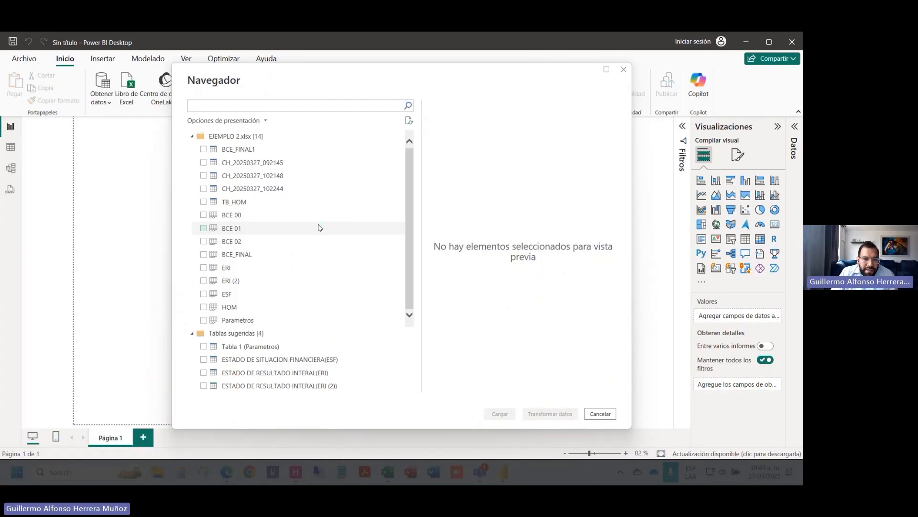
left_click(204, 151)
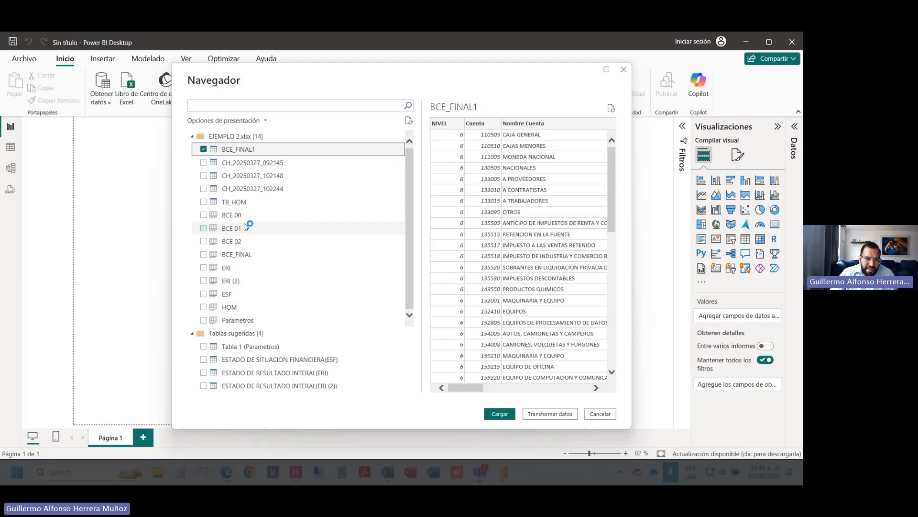
left_click(504, 414)
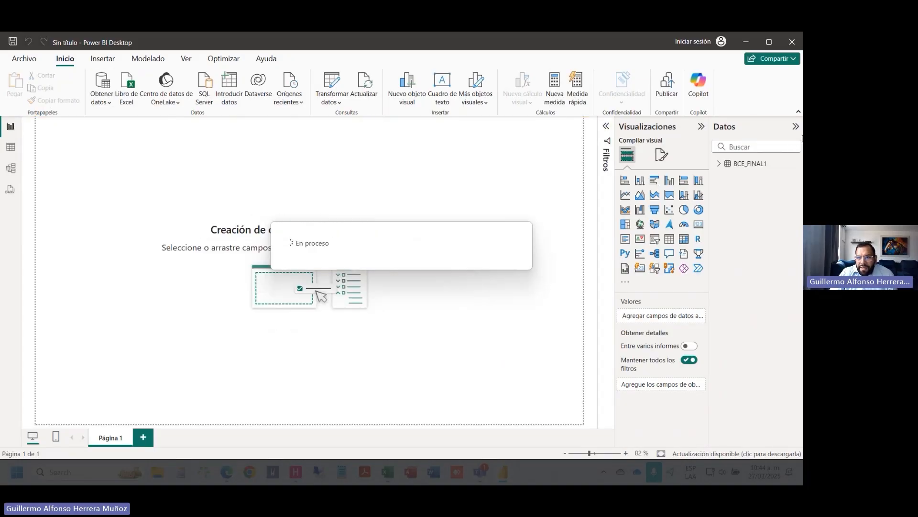
Step: Check the rows of the loaded BCE_FINAL1 table and expand its field list in the report view
left_click(12, 151)
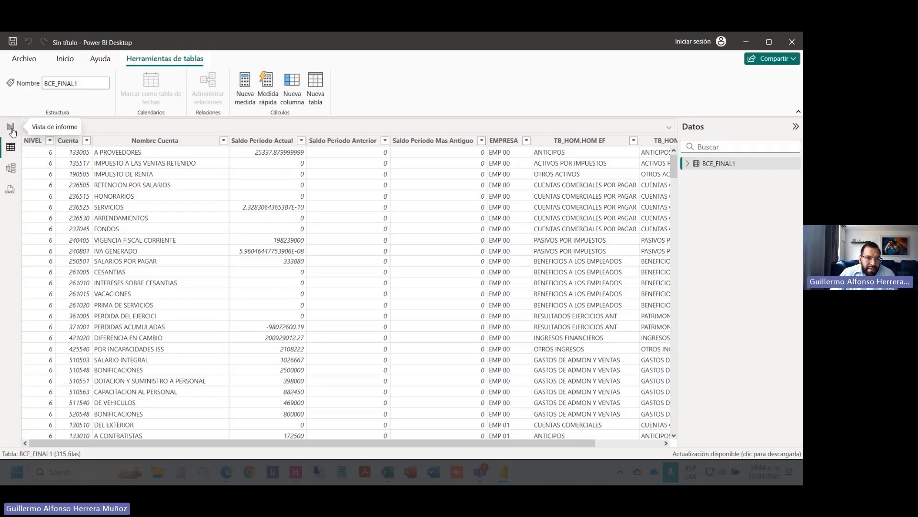
left_click(10, 127)
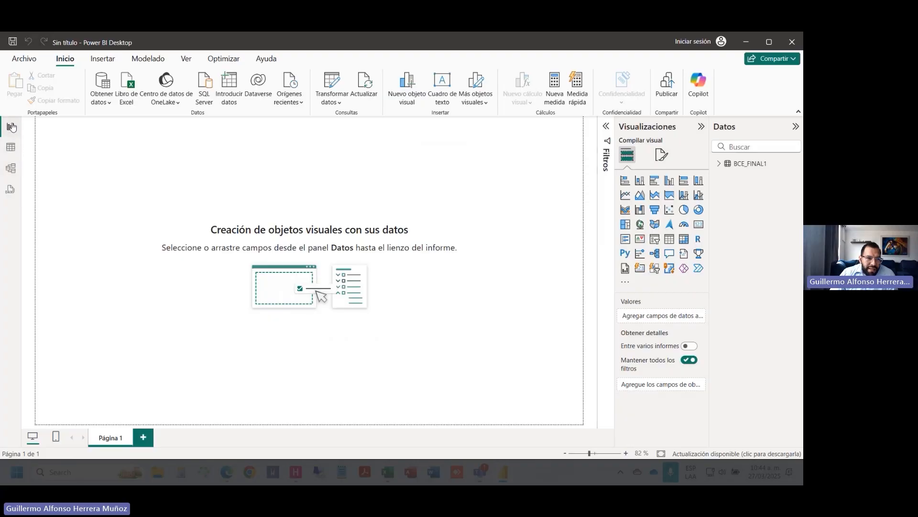
left_click(720, 165)
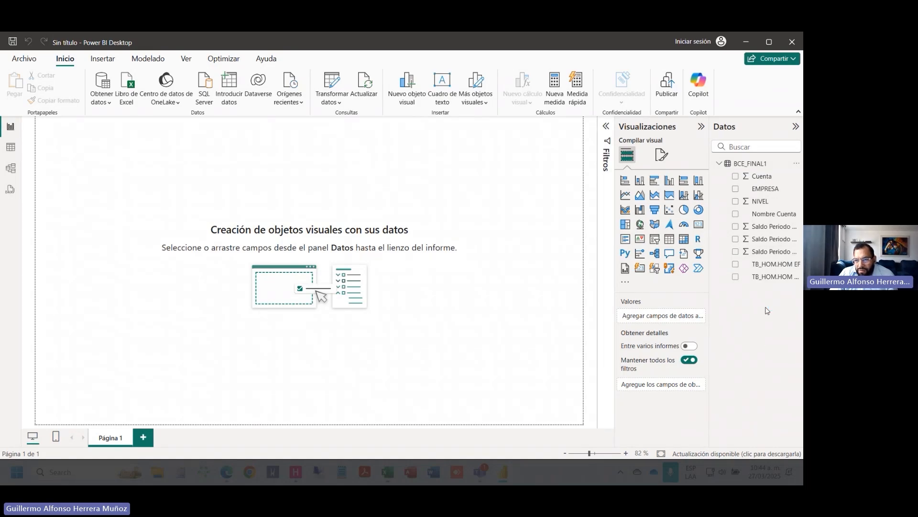
Step: Edit the BCE_FINAL1 query so the Cuenta column uses type text instead of Int64.Type, and close the editor applying the change
left_click(11, 148)
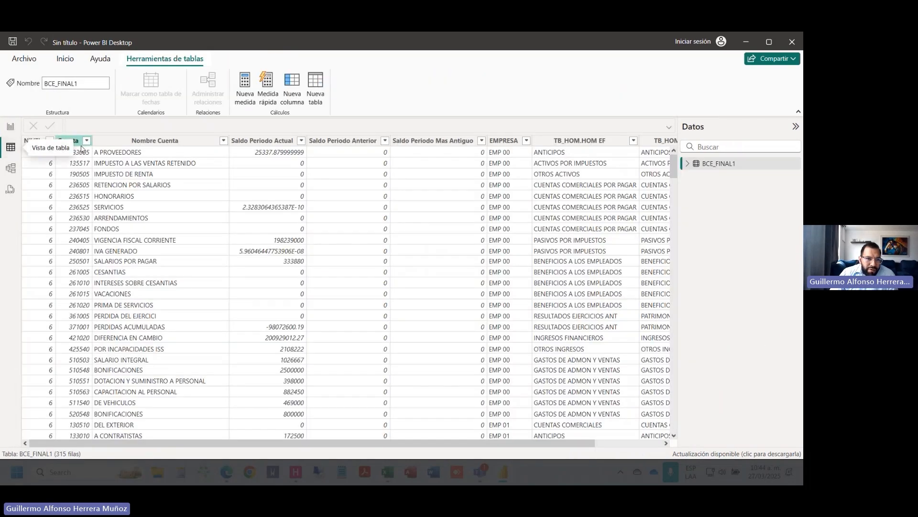
right_click(75, 143)
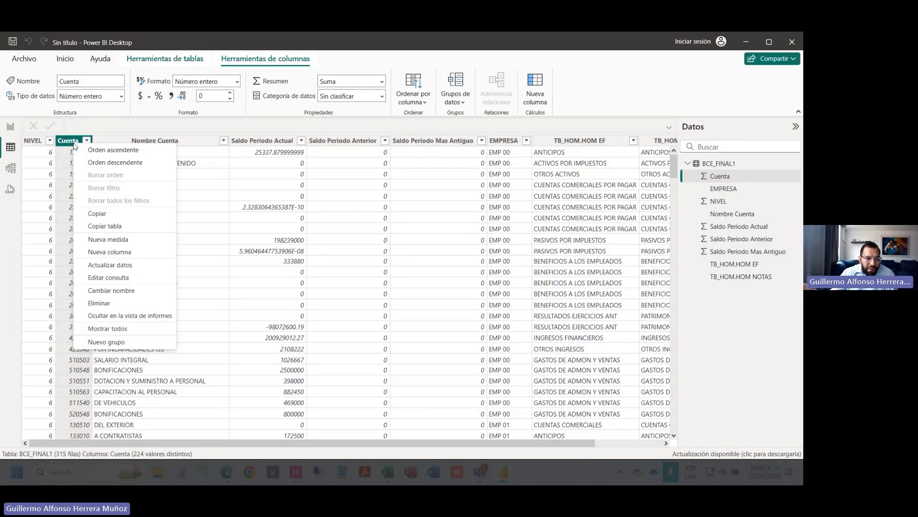
left_click(125, 282)
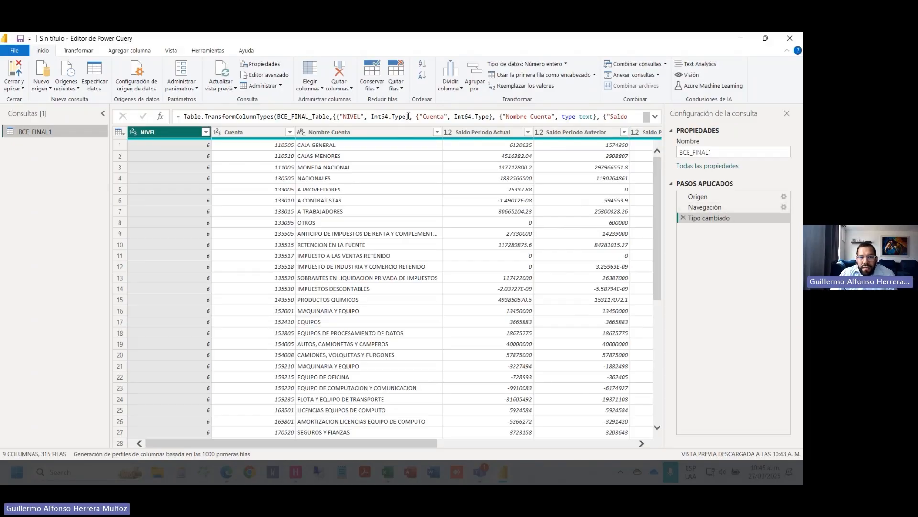
left_click_drag(593, 116, 563, 117)
key("ctrl+c")
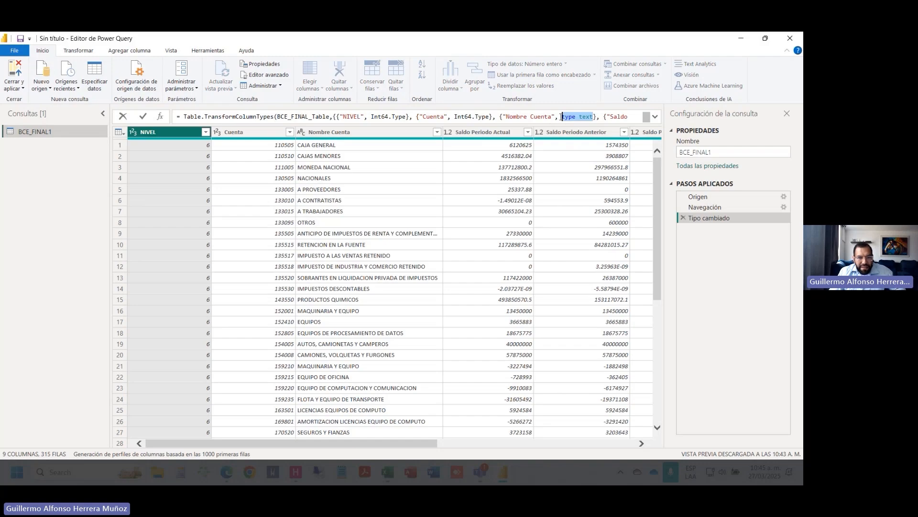
left_click_drag(454, 116, 476, 116)
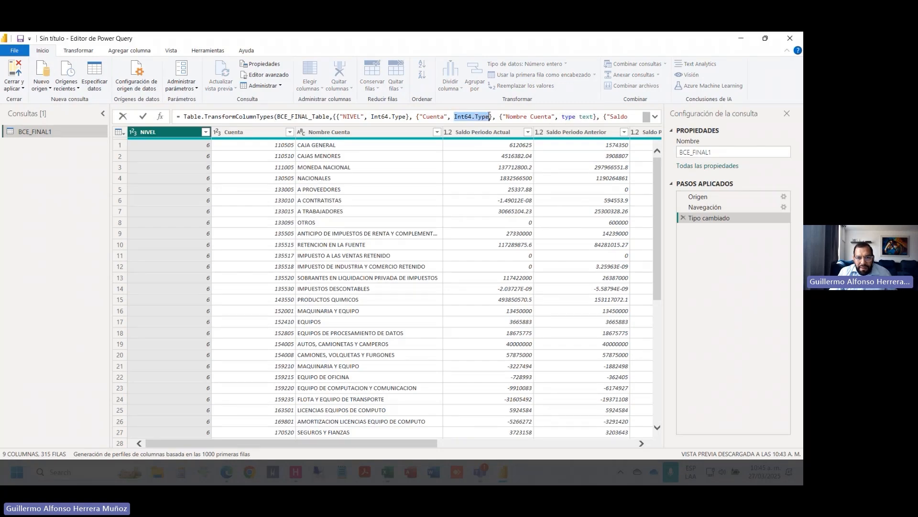
key("ctrl+v")
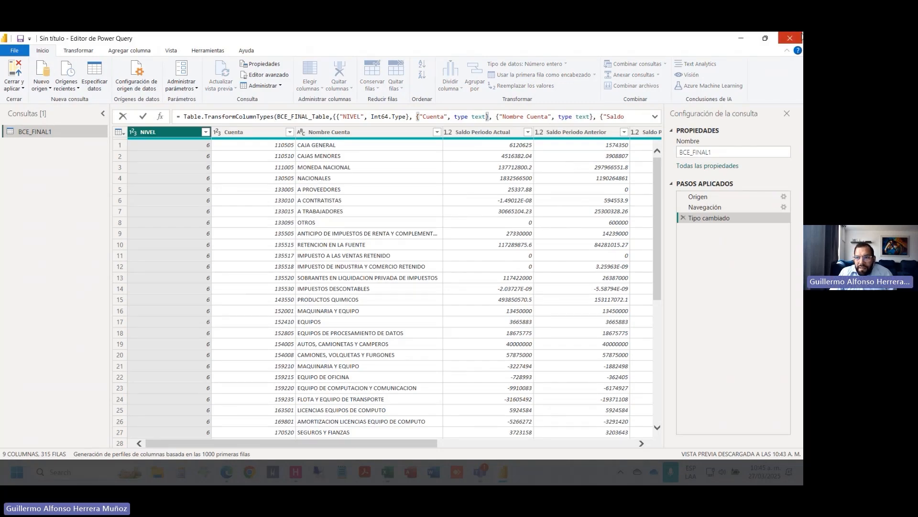
left_click(802, 36)
left_click(379, 266)
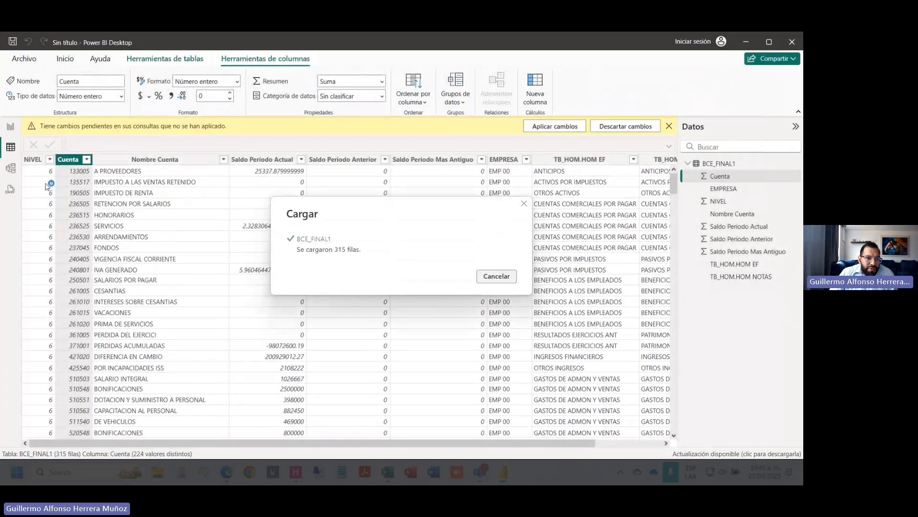
Step: Add a slicer for the EMPRESA field to the report page, making it shorter and slightly wider
left_click(9, 128)
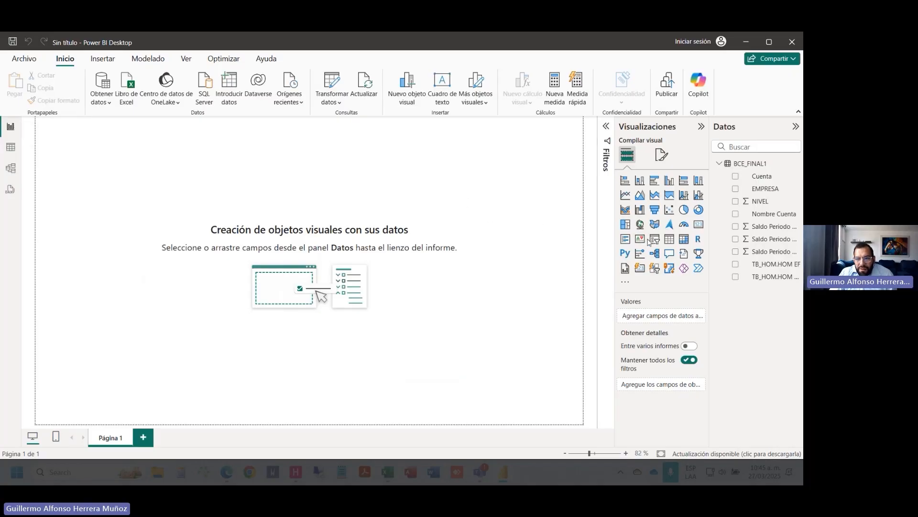
left_click(654, 239)
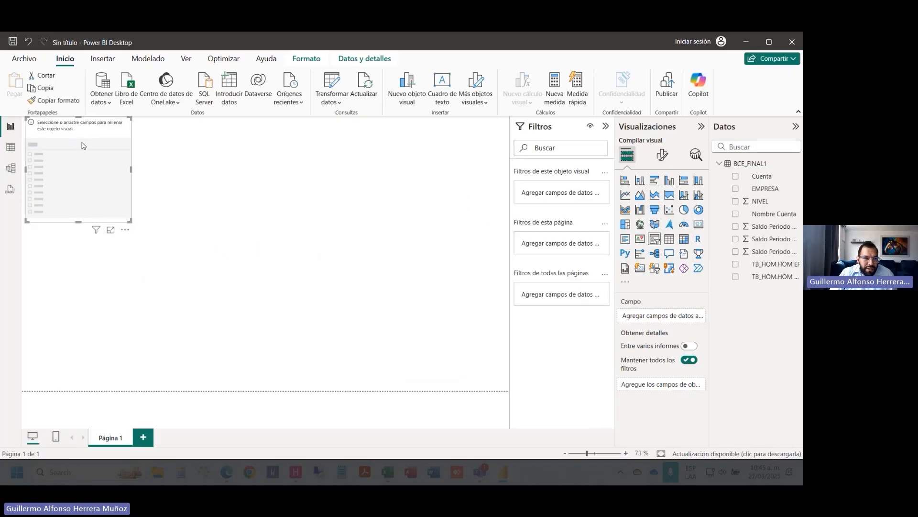
left_click_drag(78, 221, 78, 186)
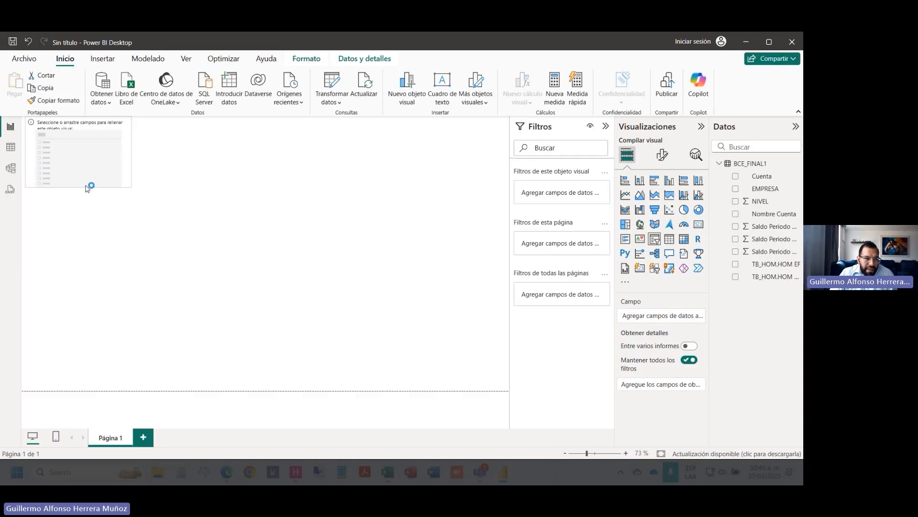
left_click_drag(131, 152, 148, 152)
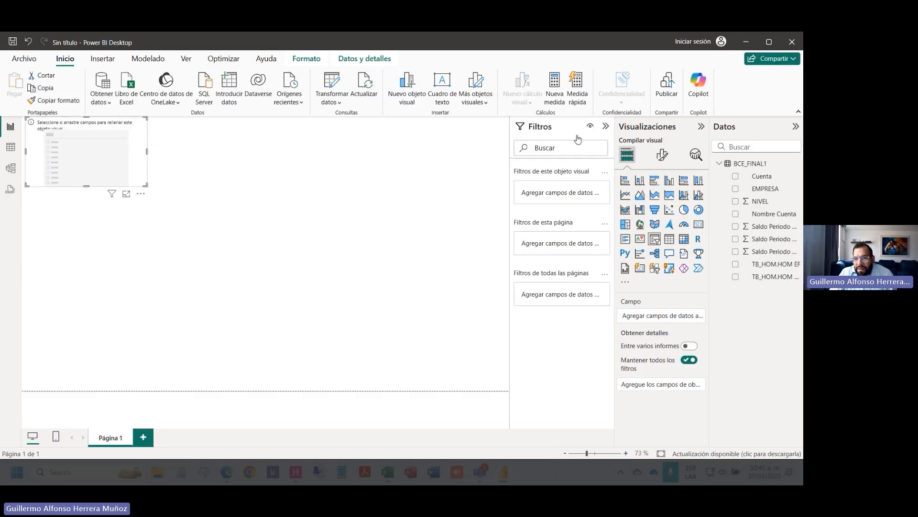
left_click(735, 188)
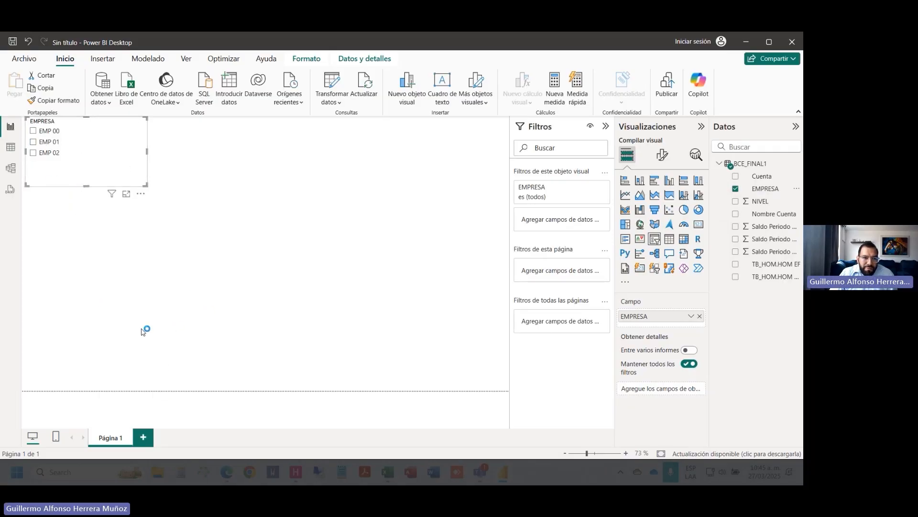
Step: Change the EMPRESA slicer's style to Mosaico and resize it so the three companies fit in one row
left_click(662, 154)
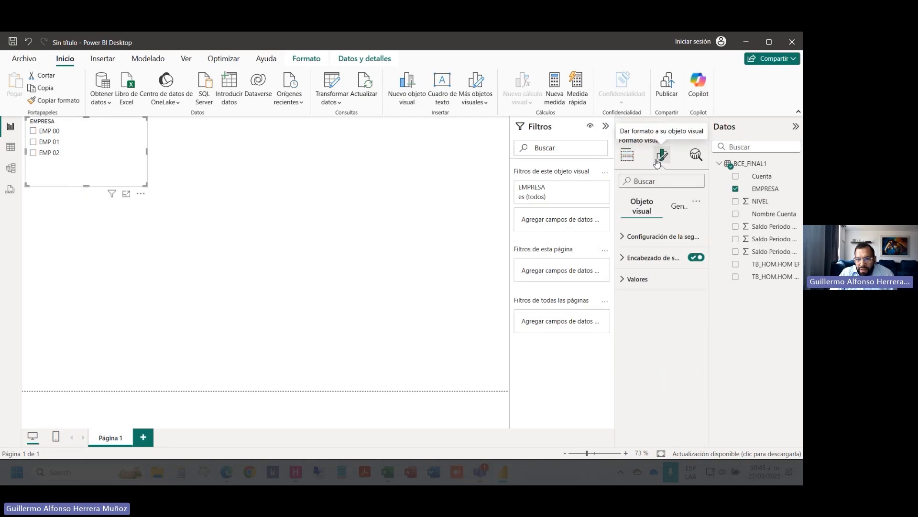
left_click(636, 242)
left_click(655, 290)
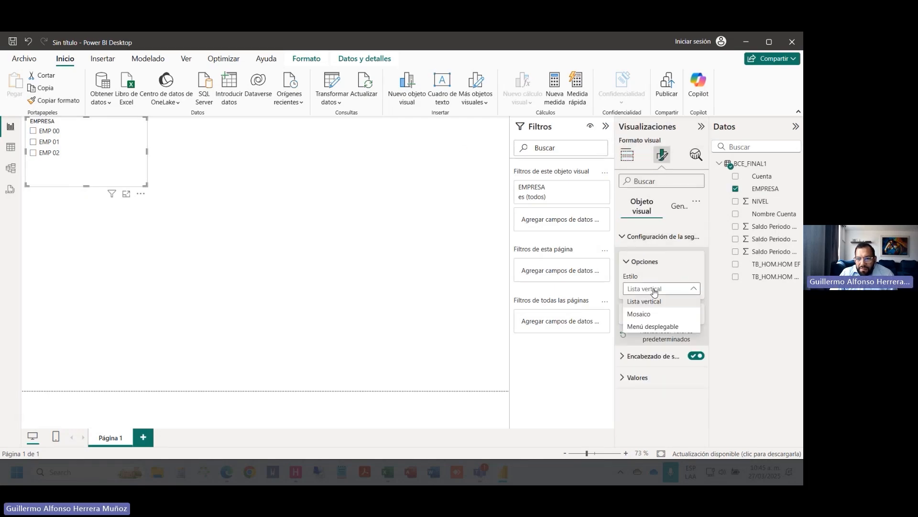
left_click(640, 314)
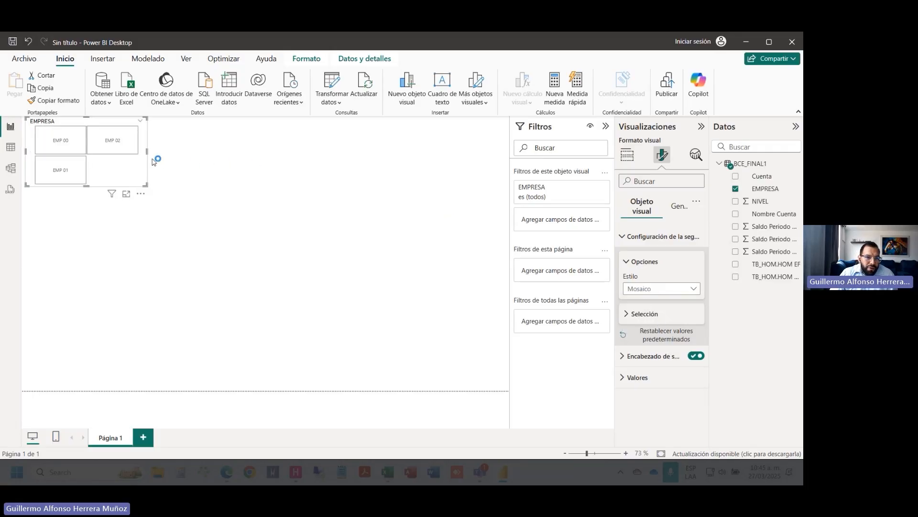
left_click_drag(147, 151, 199, 151)
left_click_drag(113, 185, 115, 153)
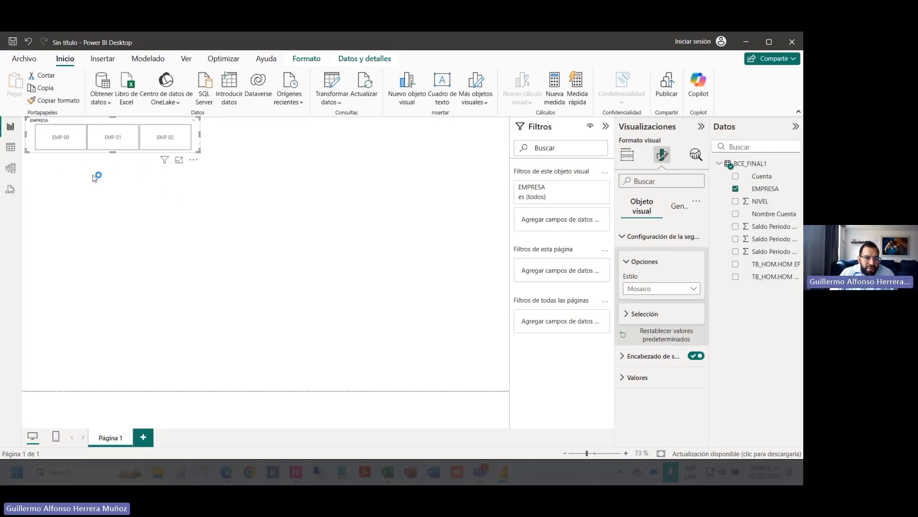
left_click(107, 223)
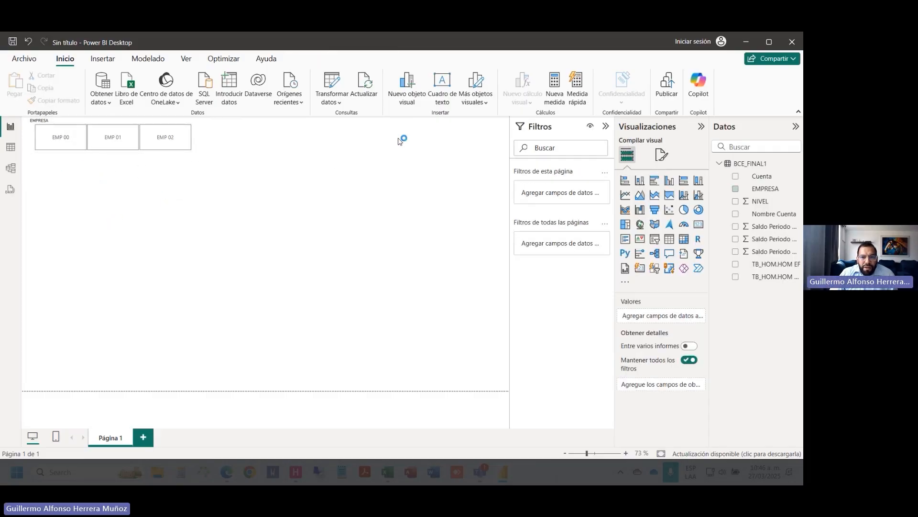
Step: Add a table below the slicer with TB_HOM.HOM EF, Saldo Periodo Actual and Saldo Periodo Anterior, and enlarge it
left_click(669, 239)
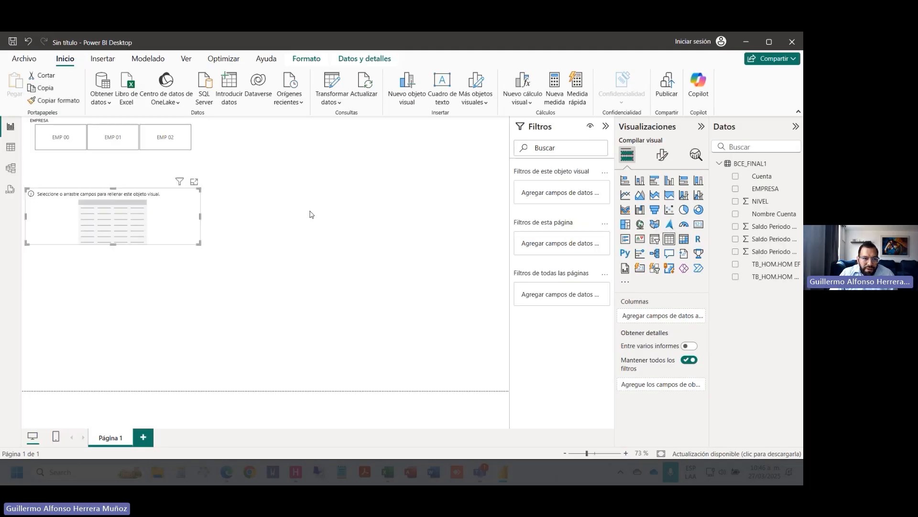
left_click_drag(73, 184, 82, 162)
left_click_drag(208, 218, 277, 245)
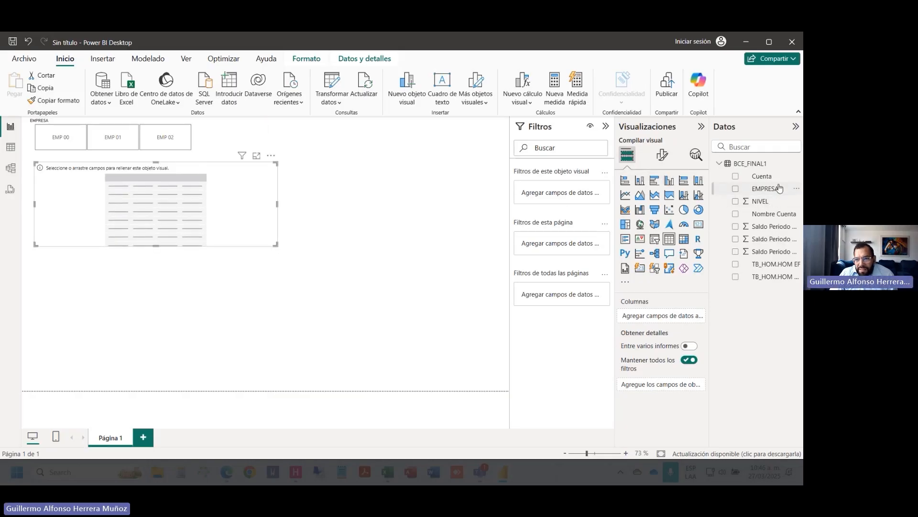
left_click(736, 264)
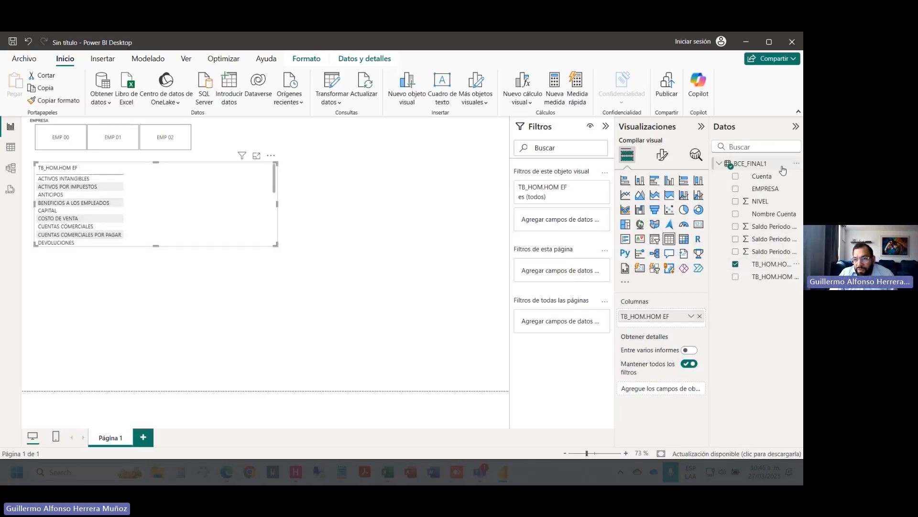
left_click(735, 226)
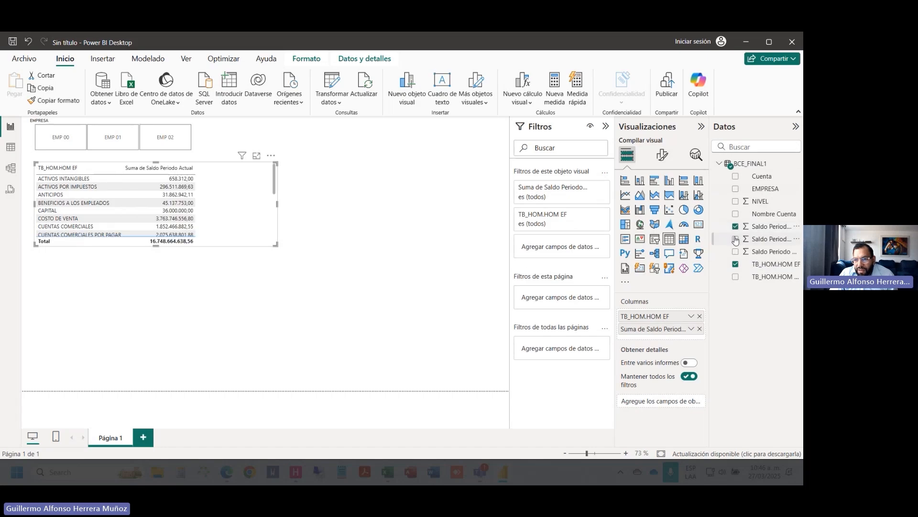
left_click(735, 239)
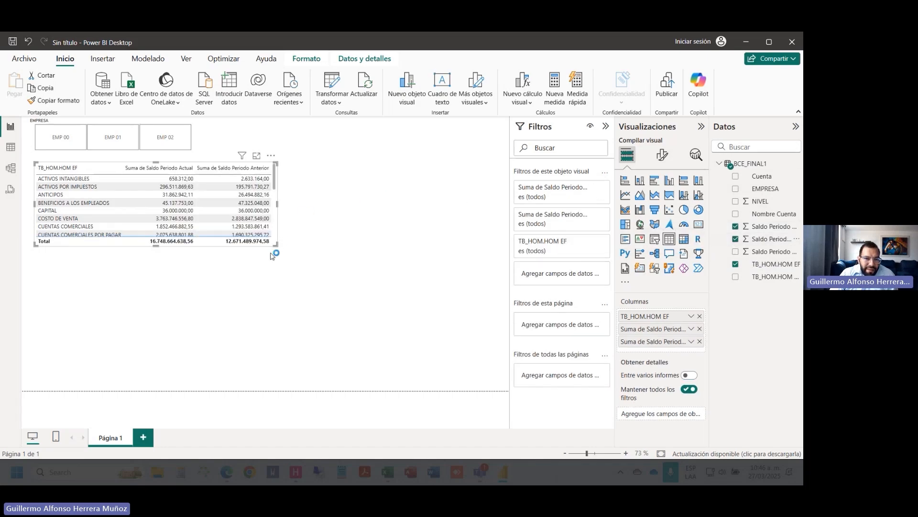
left_click_drag(276, 245, 315, 252)
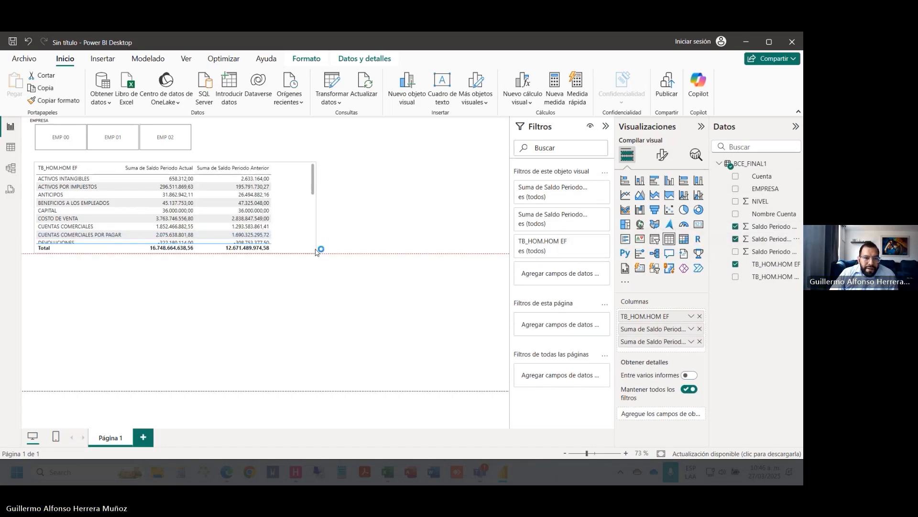
Step: Add a wide second table below with Cuenta, Nombre Cuenta, Saldo Periodo Actual and Saldo Periodo Anterior, and collapse the Visualizaciones and Filtros panes
left_click(81, 290)
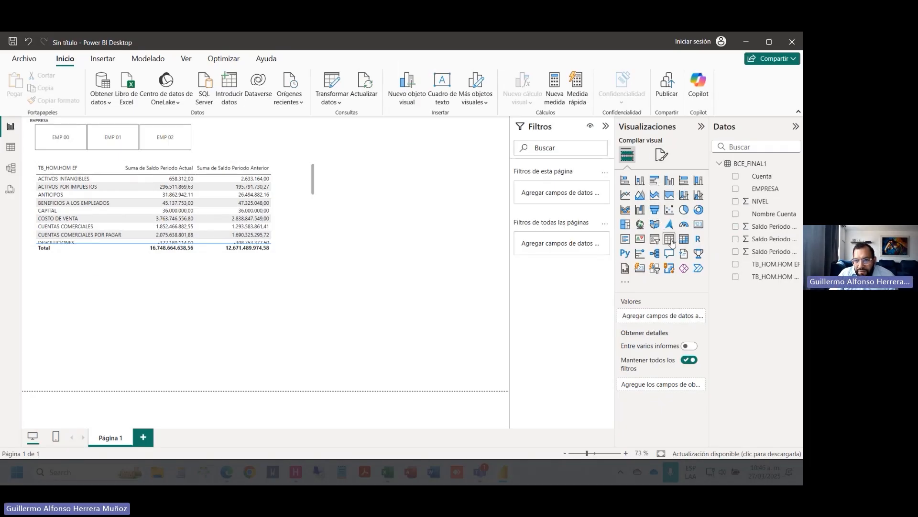
left_click_drag(317, 353, 436, 380)
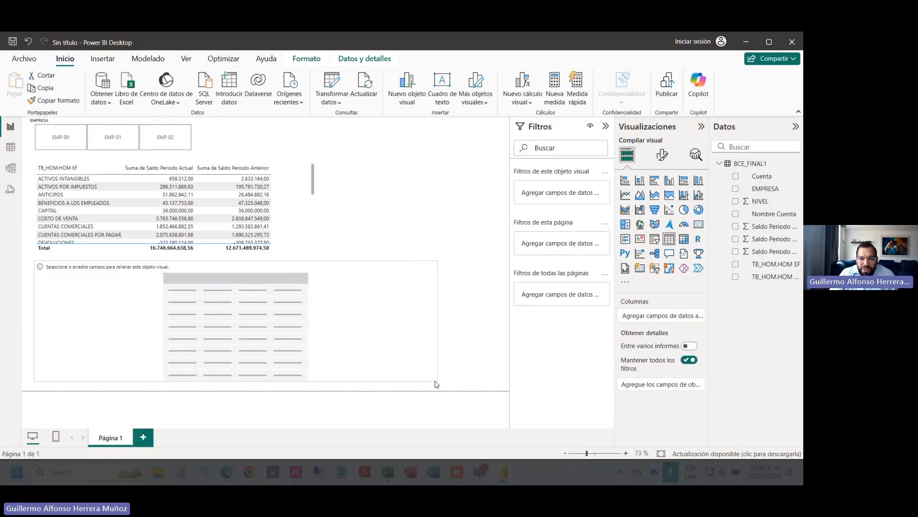
left_click(736, 176)
left_click(737, 214)
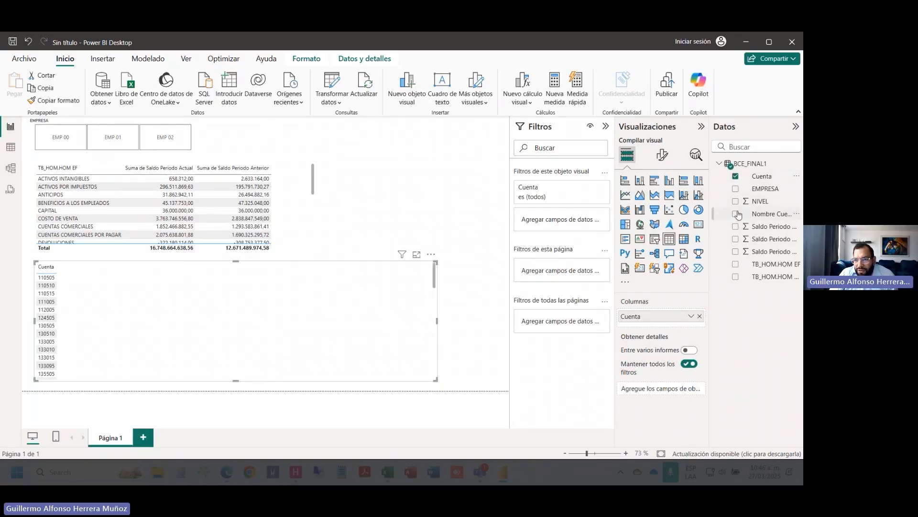
left_click(736, 226)
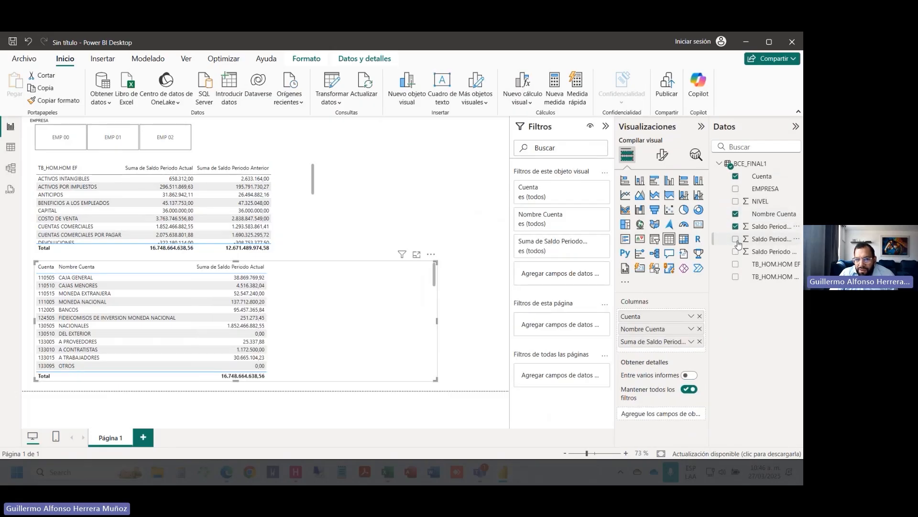
left_click(736, 239)
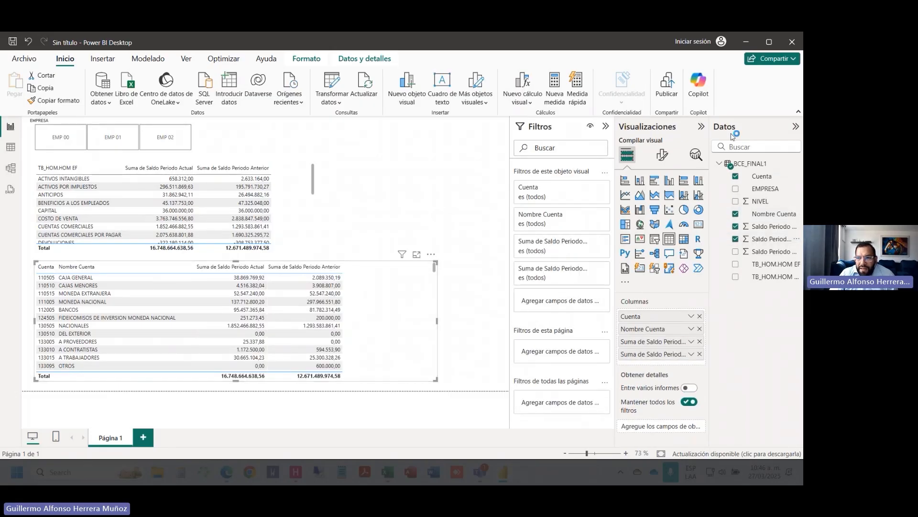
left_click(702, 127)
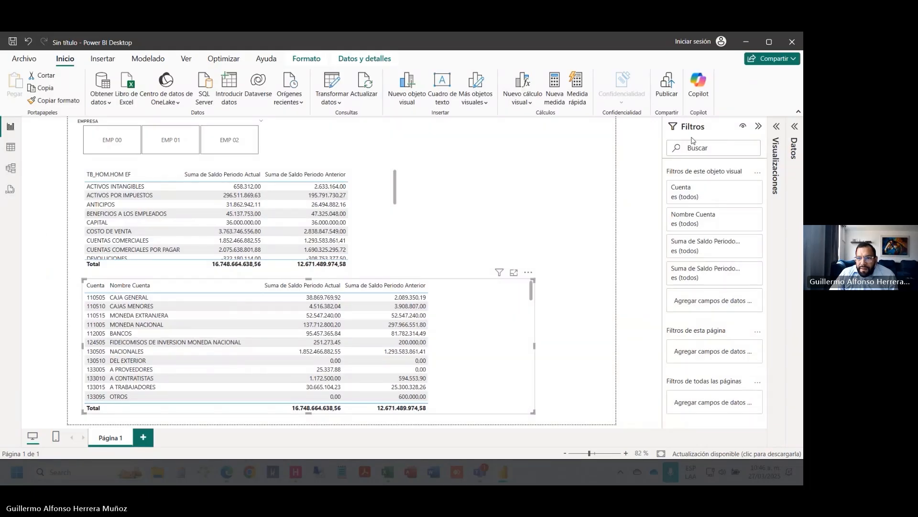
left_click(760, 127)
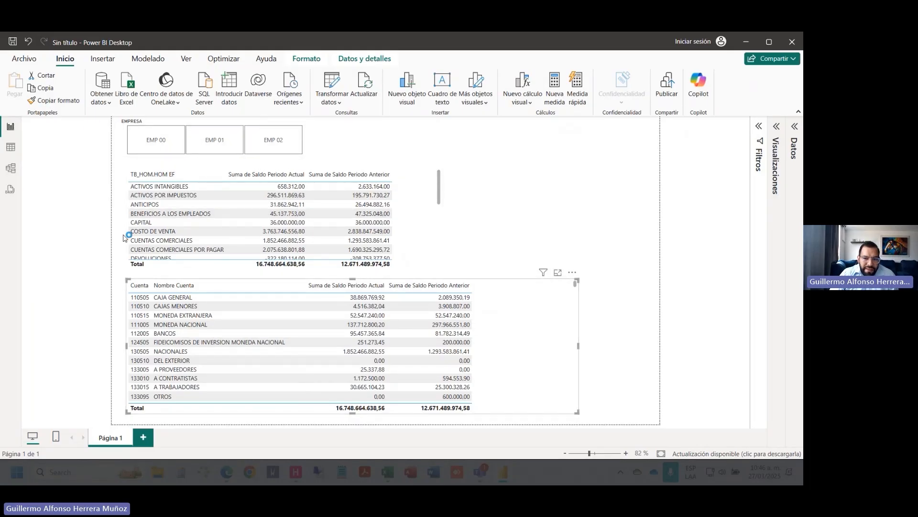
Step: Filter the report by EMP 00 and BENEFICIOS A LOS EMPLEADOS, and sort the account table by Nombre Cuenta in descending order
left_click(175, 146)
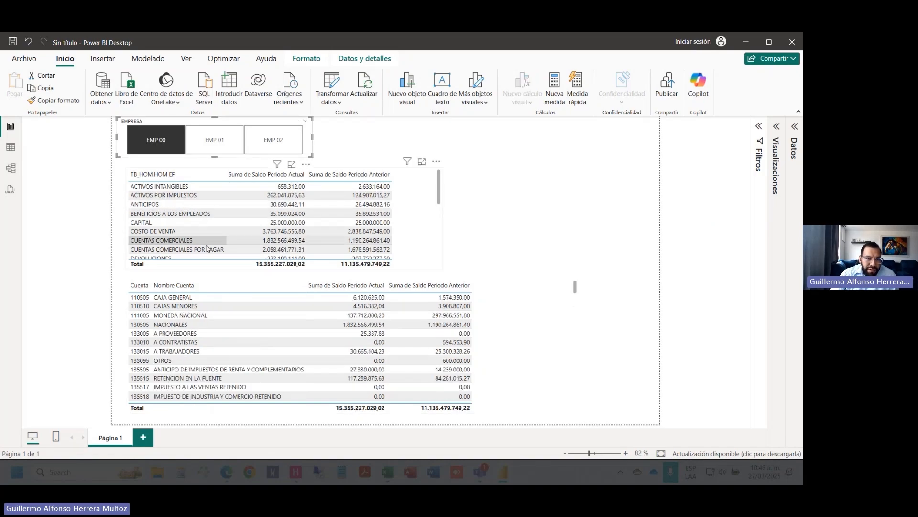
left_click(241, 213)
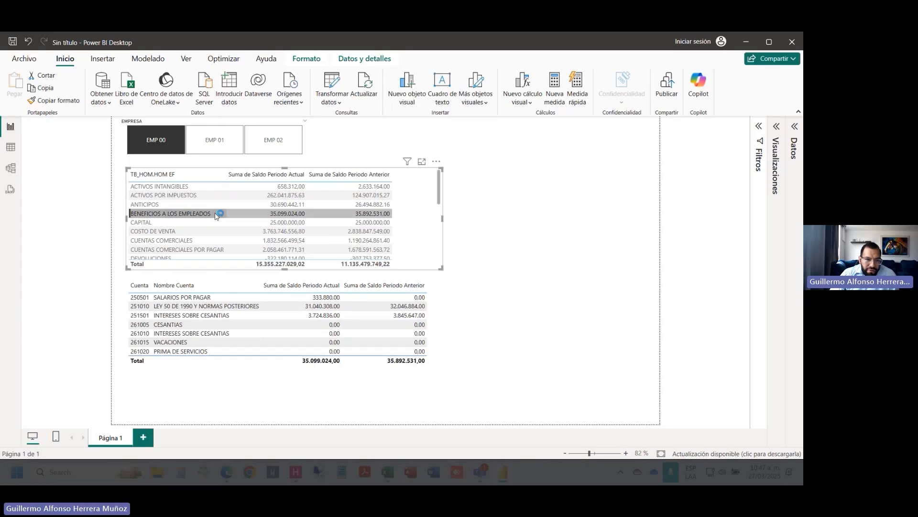
left_click(158, 285)
left_click(166, 287)
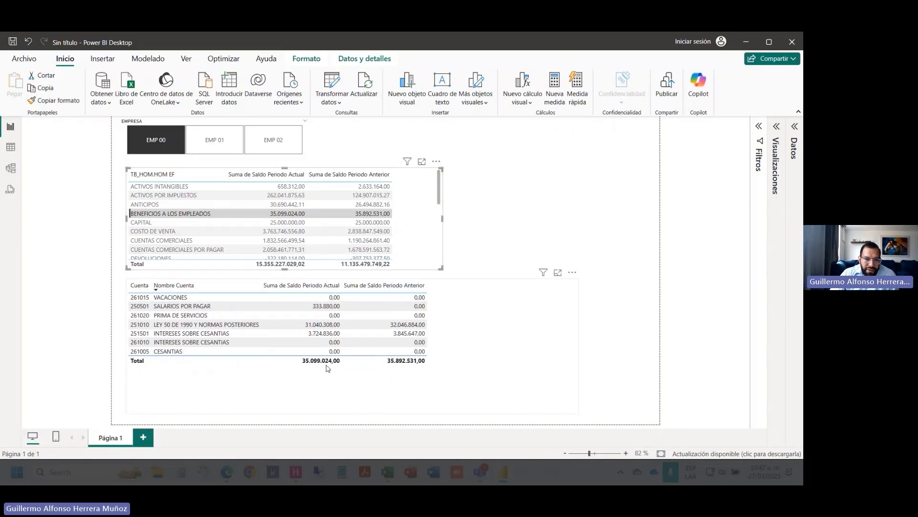
Step: Compare both tables for different companies using the EMPRESA slicer, and leave no company selected
left_click(231, 150)
left_click(282, 146)
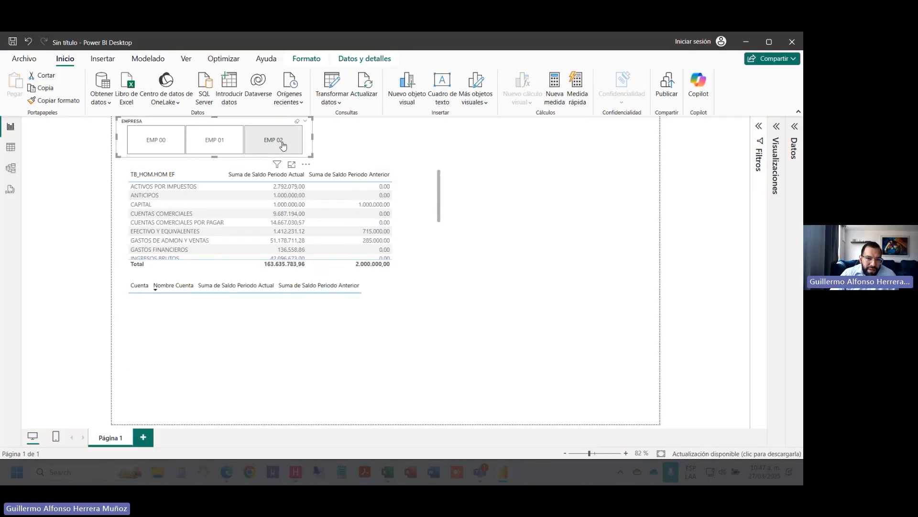
left_click(161, 145)
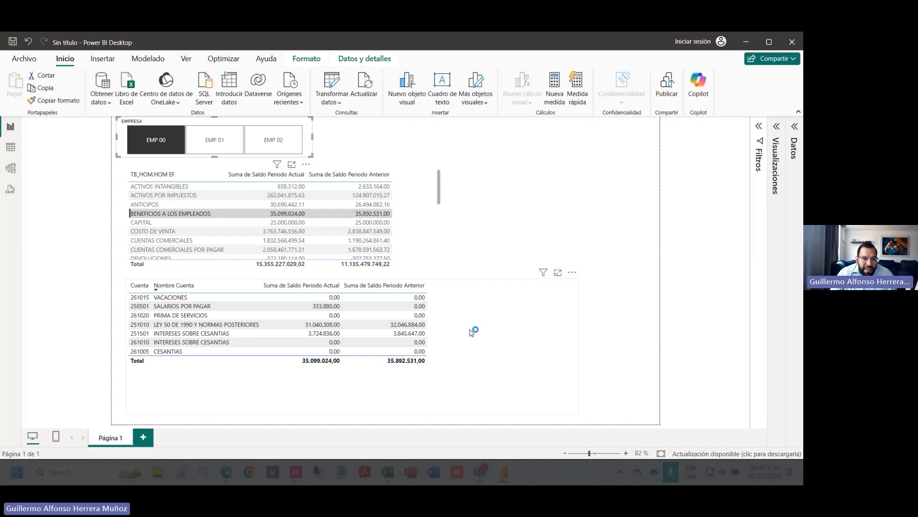
left_click(281, 141)
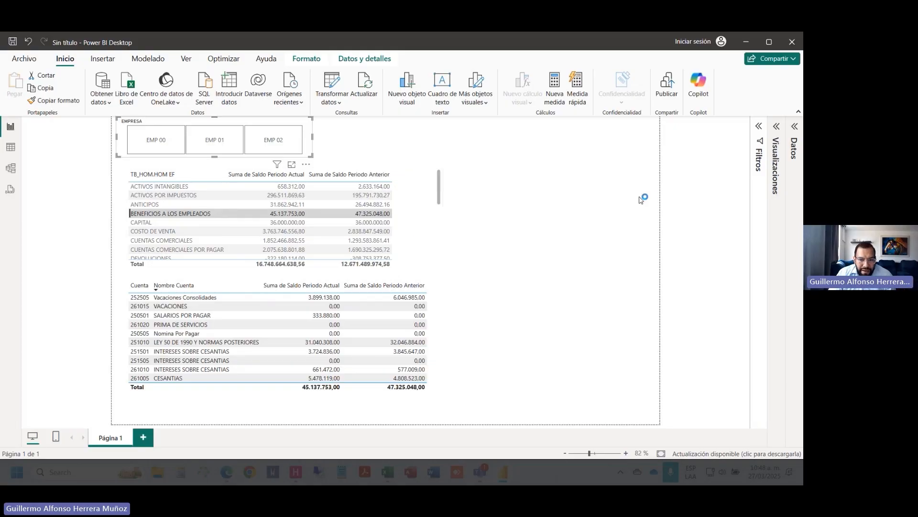
Step: Switch to the EJEMPLO 2 workbook in Excel and highlight the period parameters in B3:D6 of the Parametros sheet
key("alt+Tab")
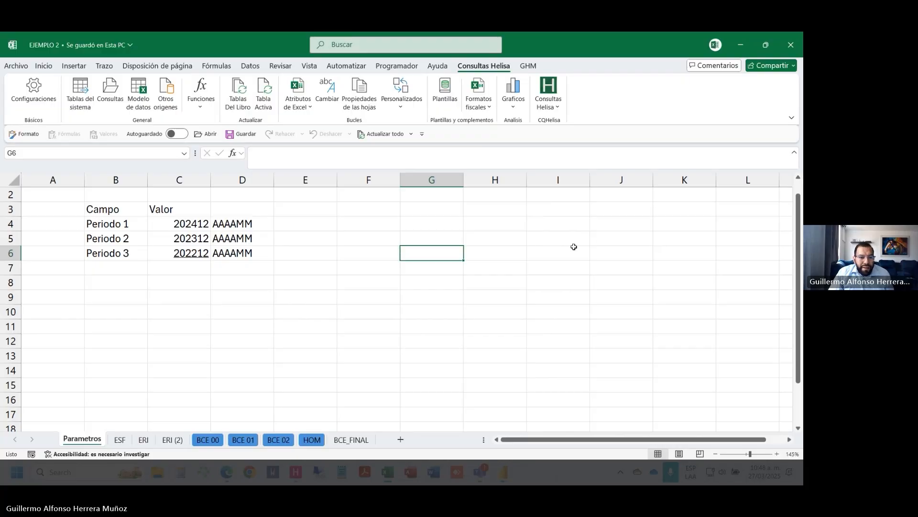
left_click(213, 311)
left_click_drag(115, 211, 267, 248)
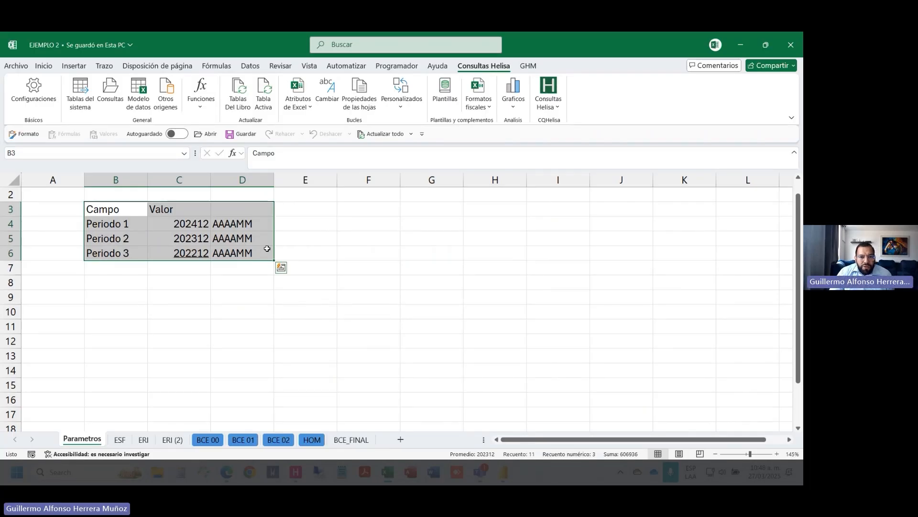
Step: Switch to Helisa and dismiss the working year and month selection to show its main menu
key("alt+Tab")
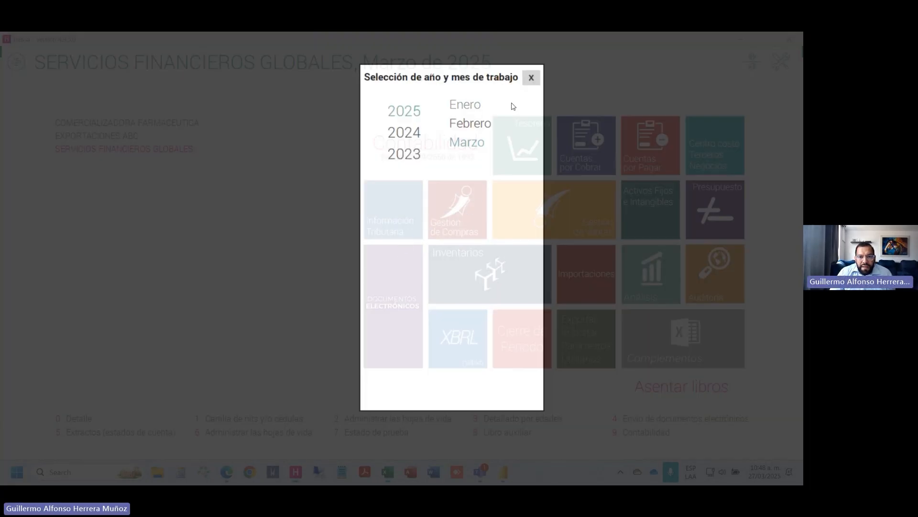
left_click(531, 78)
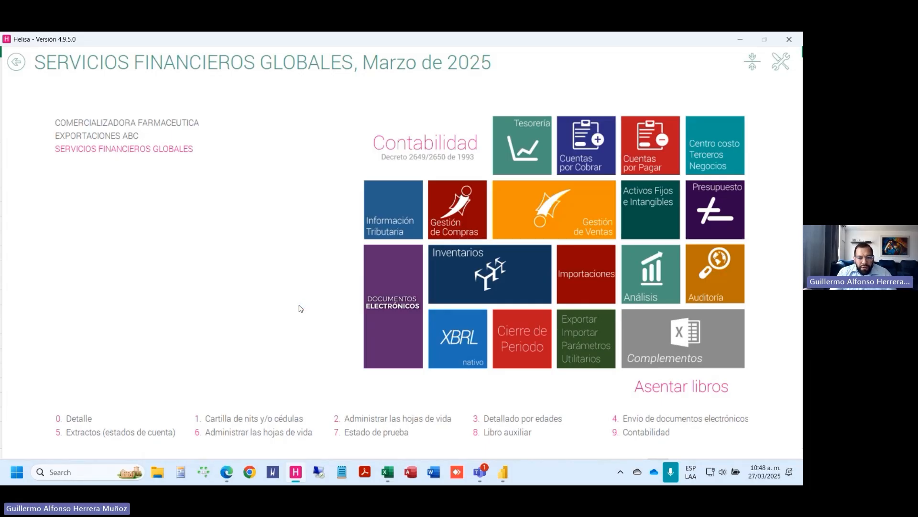
left_click(511, 471)
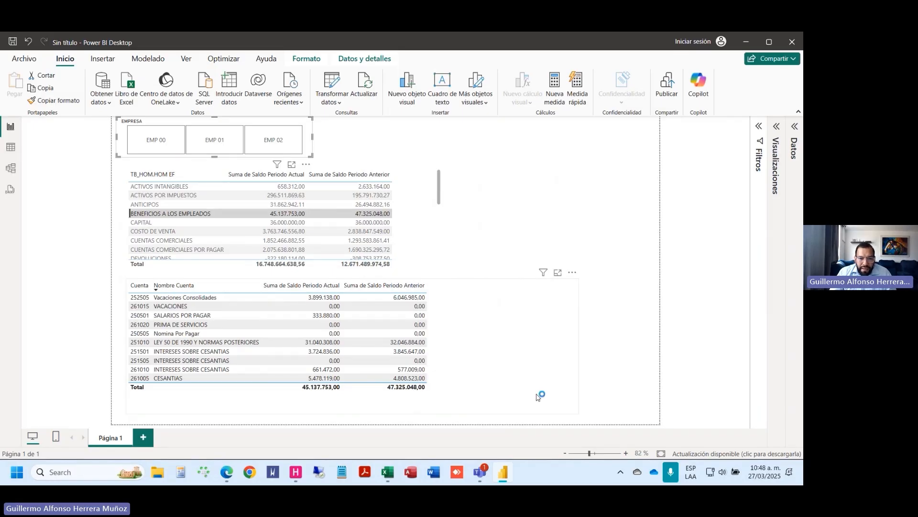
key("alt+Tab")
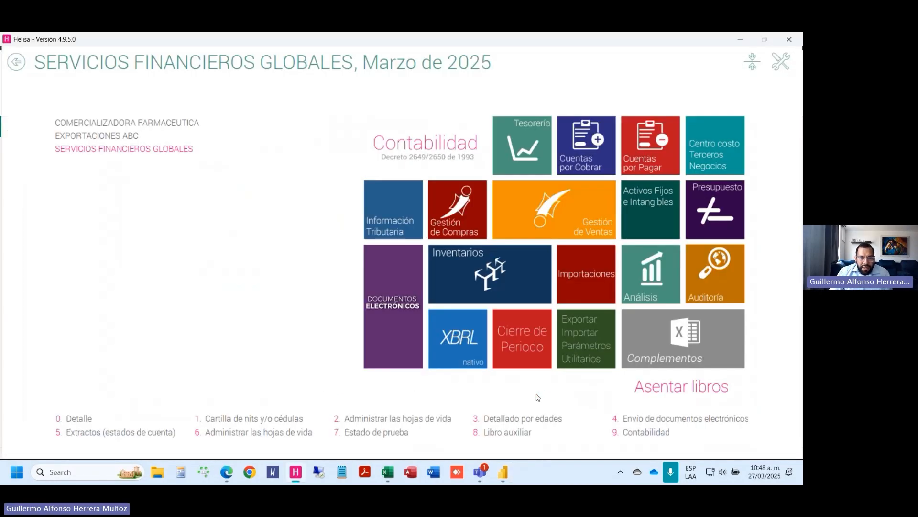
Step: Switch to the EJEMPLO 2 workbook in Excel to review the HOM and ESF sheets, and return to the Power BI report
key("alt+Tab")
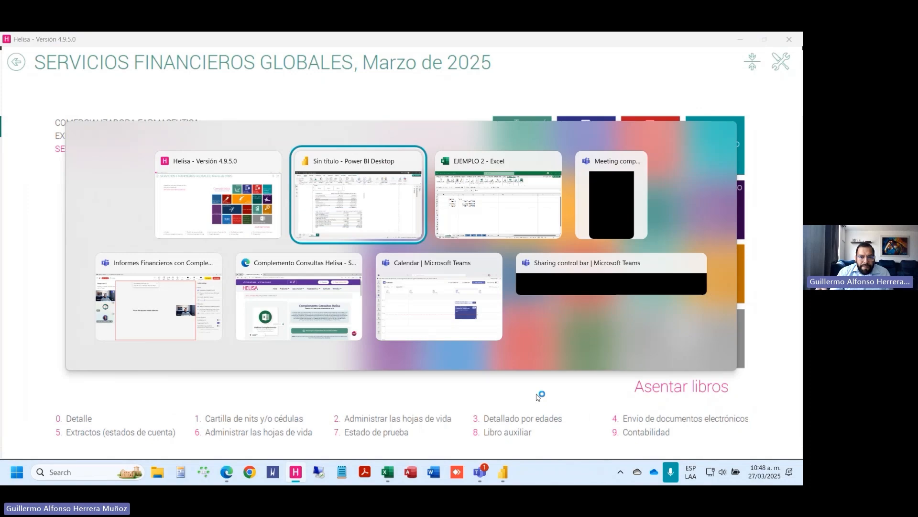
key("alt+Tab")
key("Tab")
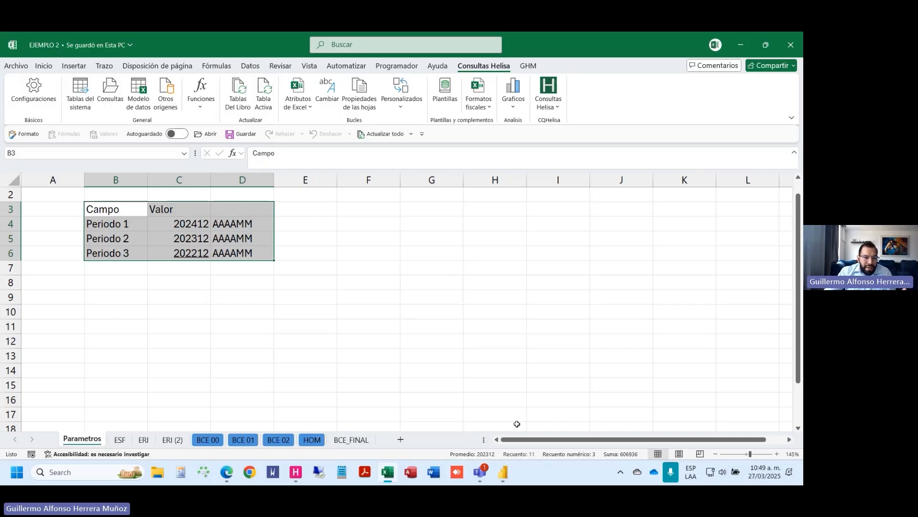
left_click(310, 439)
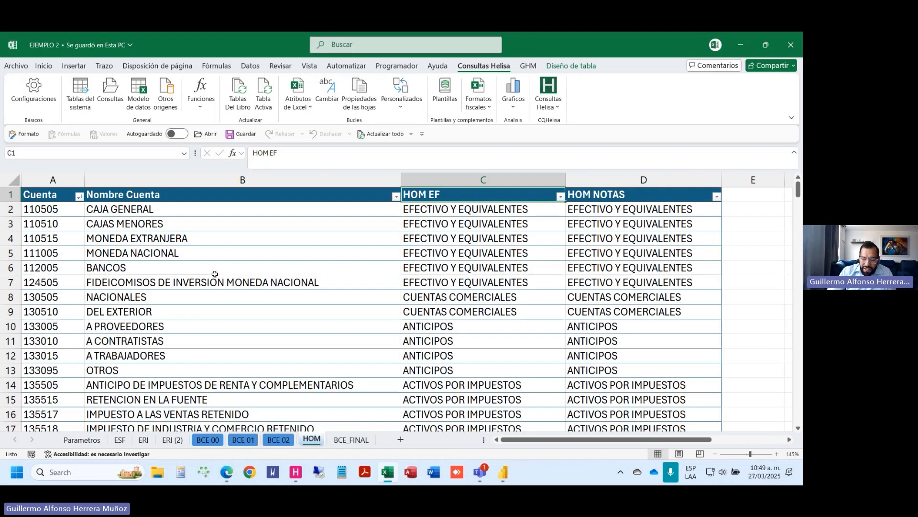
key("ctrl+Page_Up")
key("ctrl+Page_Up")
key("ctrl+Page_Up")
key("ctrl+Page_Up")
key("ctrl+Page_Up")
key("ctrl+Page_Up")
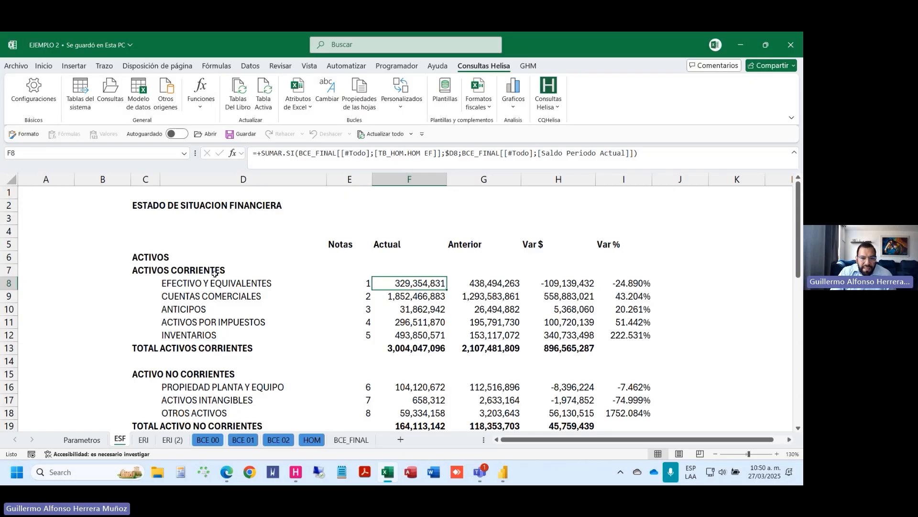
left_click(503, 474)
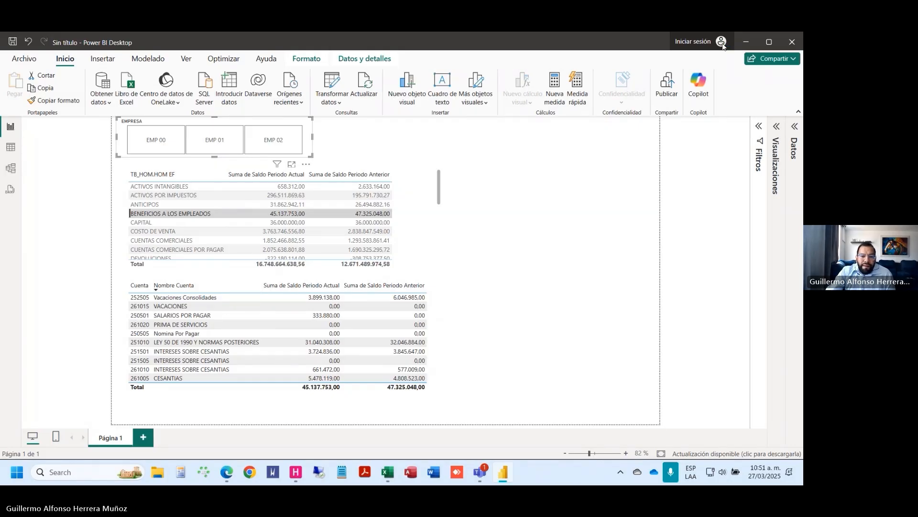
Step: Switch to the EJEMPLO 2 workbook in Excel and highlight the column headings from Actual to Var % on the ESF sheet
left_click(388, 472)
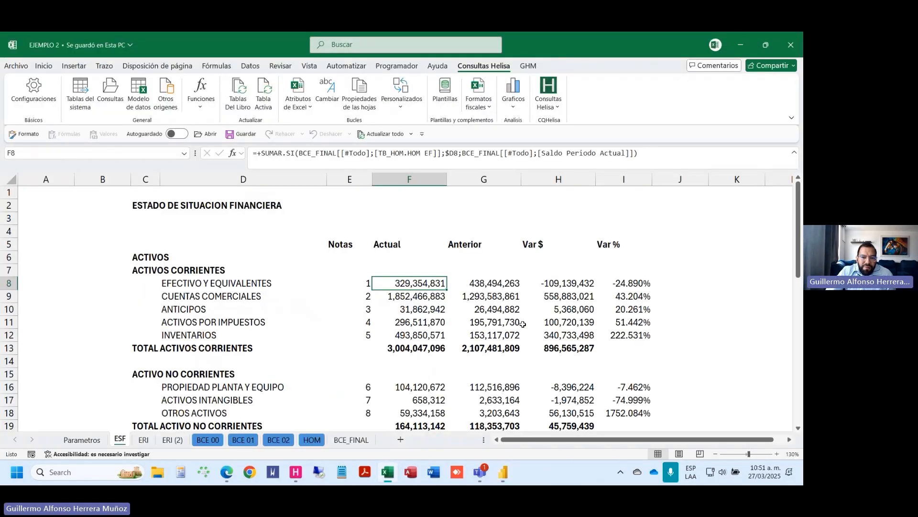
left_click_drag(383, 245, 617, 241)
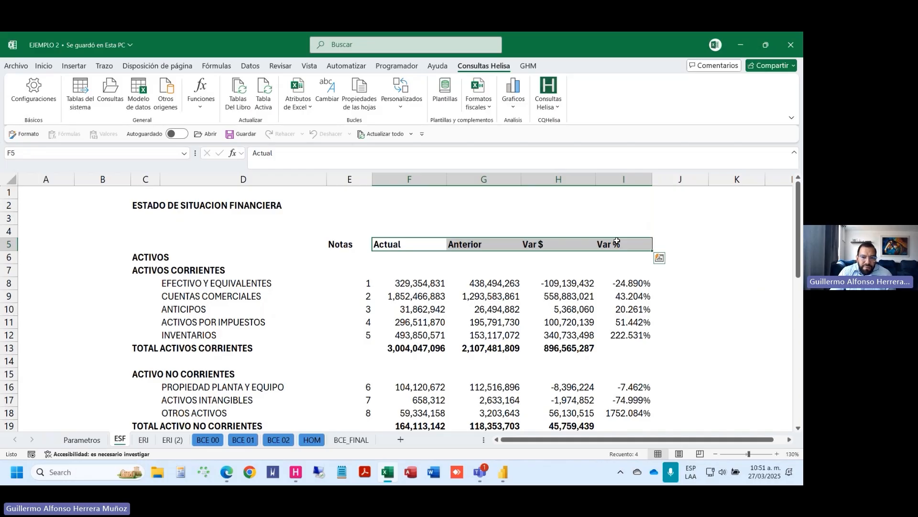
key("Up")
key("Up")
key("Up")
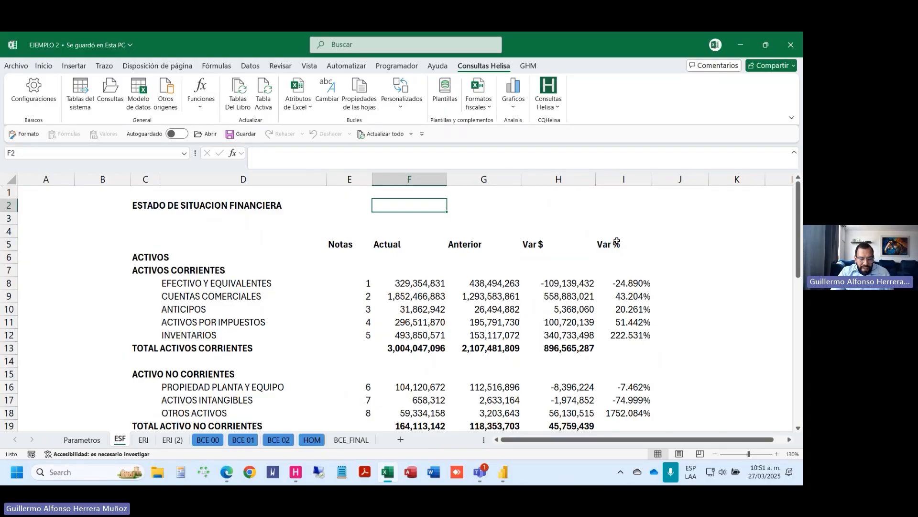
Step: Open the Power Query Editor to view the EJEMPLO 2 workbook's queries, and close it
key("alt+F12")
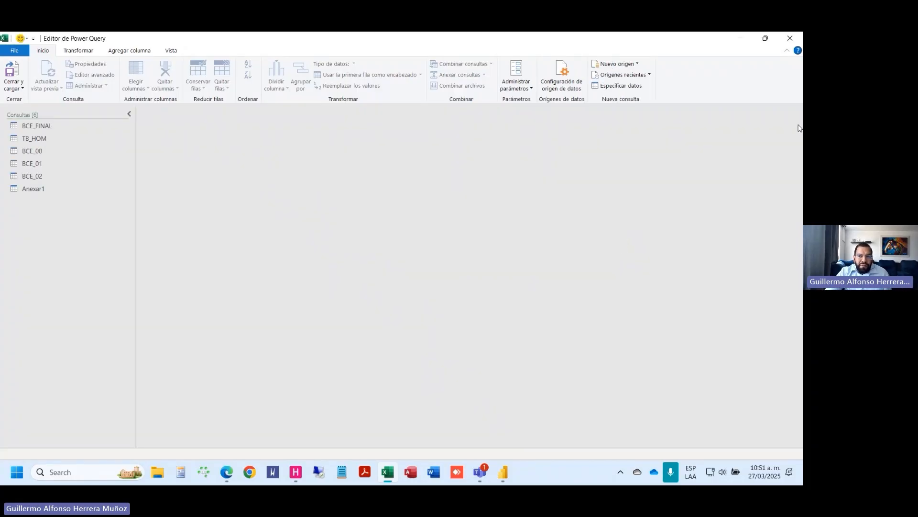
left_click(790, 37)
left_click(324, 306)
Step: Create a blank workbook, and open and close its Power Query Editor
key("ctrl+n")
key("ctrl+u")
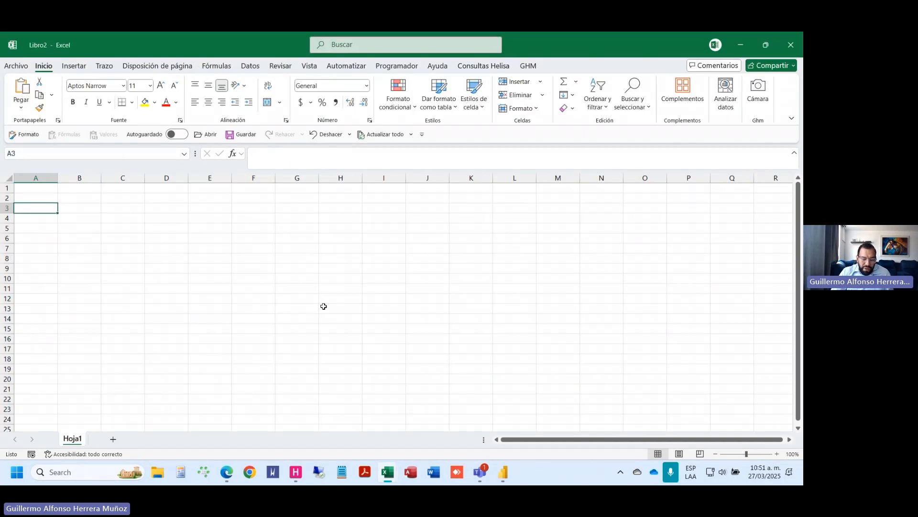
key("alt+F12")
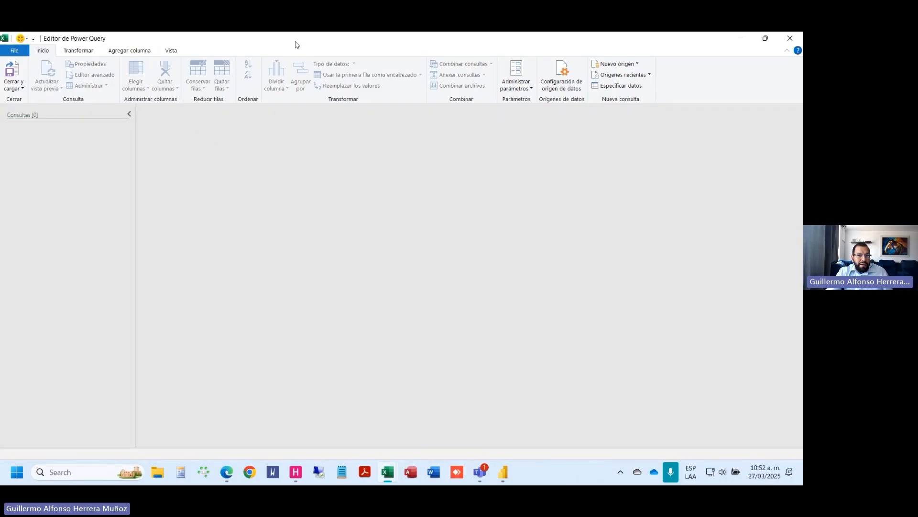
left_click(790, 41)
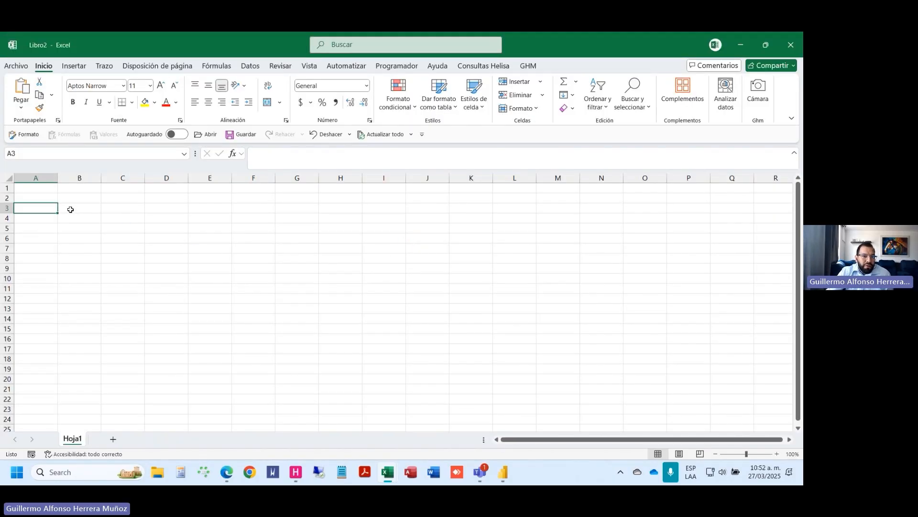
left_click(71, 209)
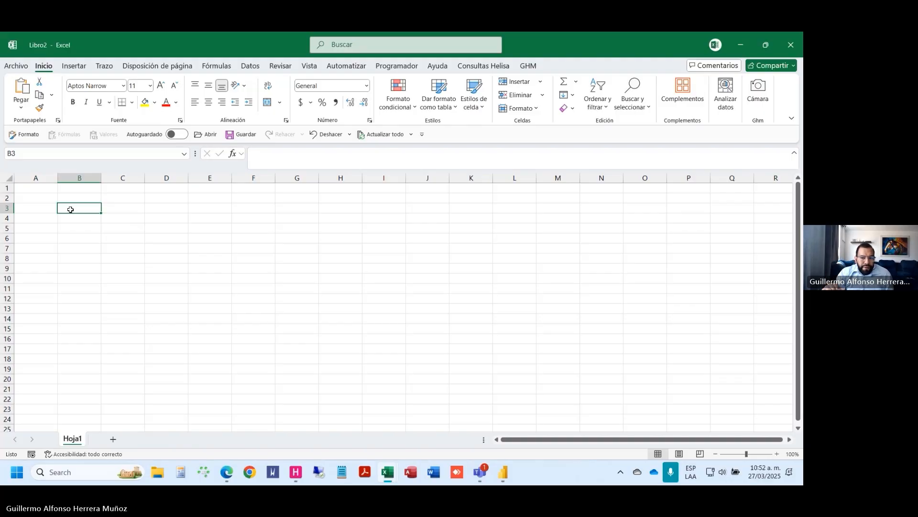
Step: Return to the EJEMPLO 2 workbook and remove the bold formatting from the ANTICIPOS label in D10 of the ESF sheet
key("alt+Tab")
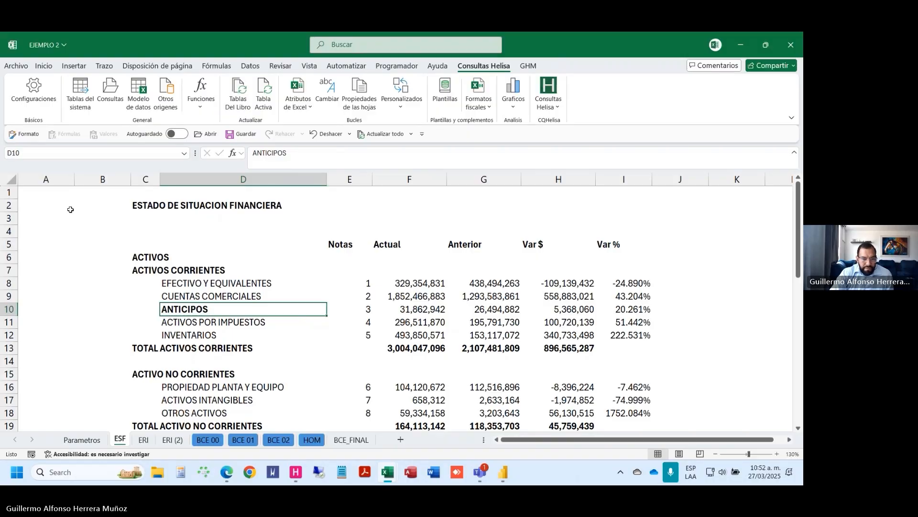
key("ctrl+b")
key("Escape")
key("ctrl+n")
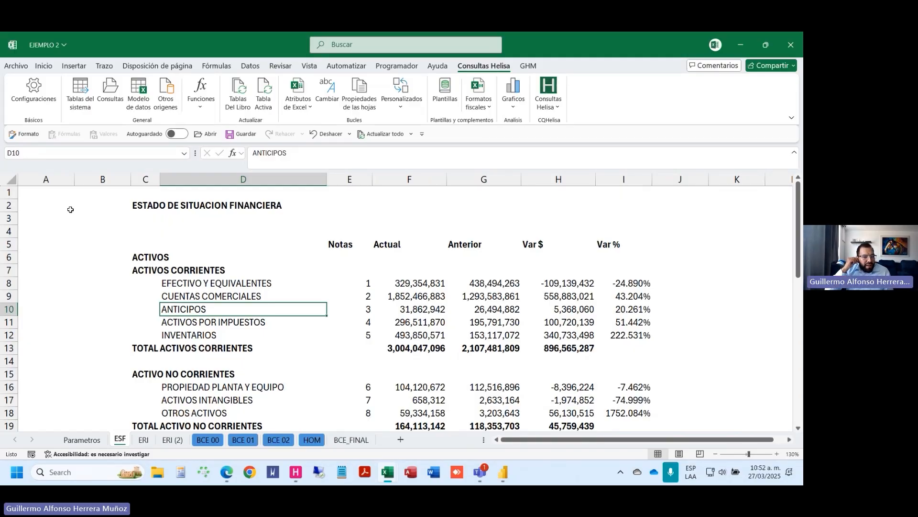
Step: Look through the ERI (2) sheet and highlight the cash account entries in rows 6 to 8 of the BCE 00 sheet
key("ctrl+Page_Down")
key("ctrl+Page_Down")
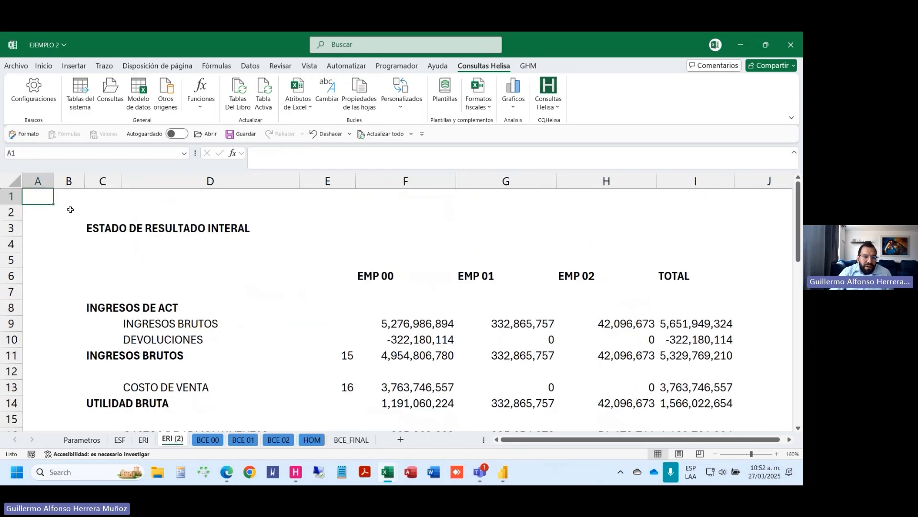
key("ctrl+Page_Down")
left_click(103, 297)
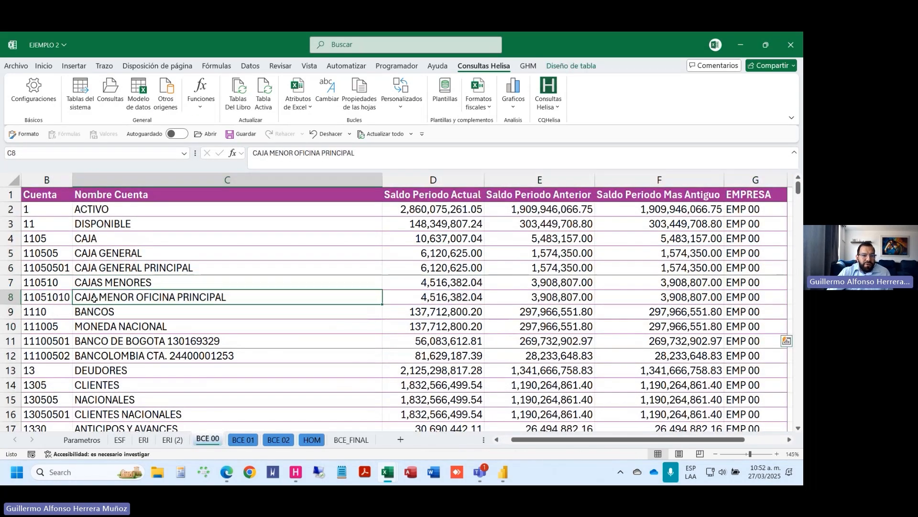
left_click_drag(170, 268, 535, 297)
left_click_drag(40, 266, 631, 297)
left_click(239, 285)
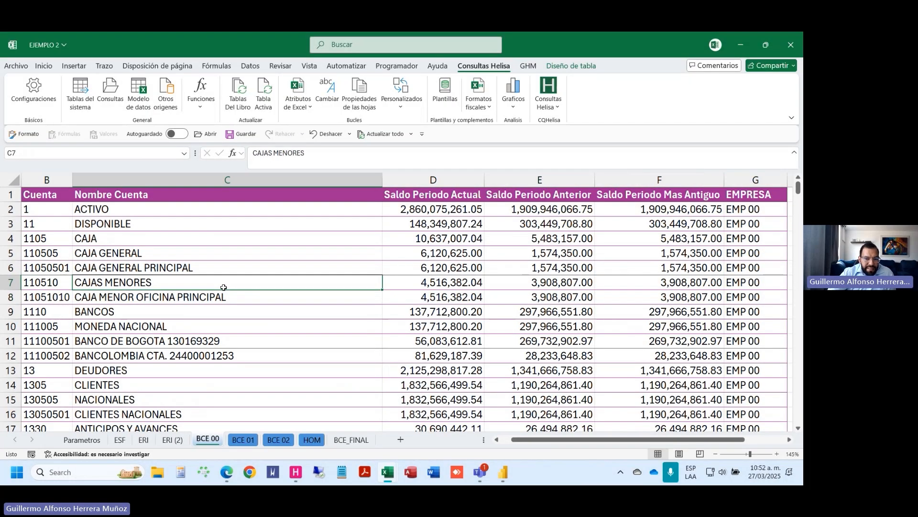
Step: Open the Helisa query settings for the BCE 00 table and display the list of available reports
left_click(86, 295)
left_click(110, 93)
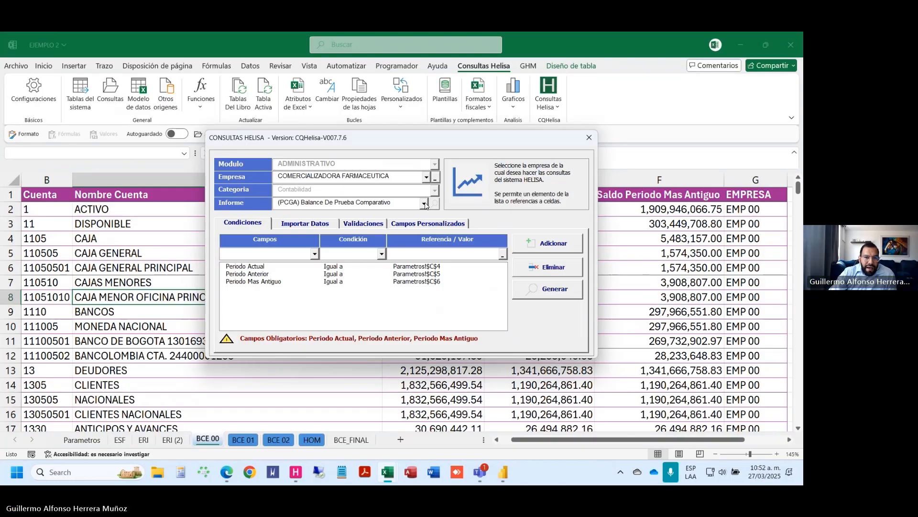
mouse_move(251, 178)
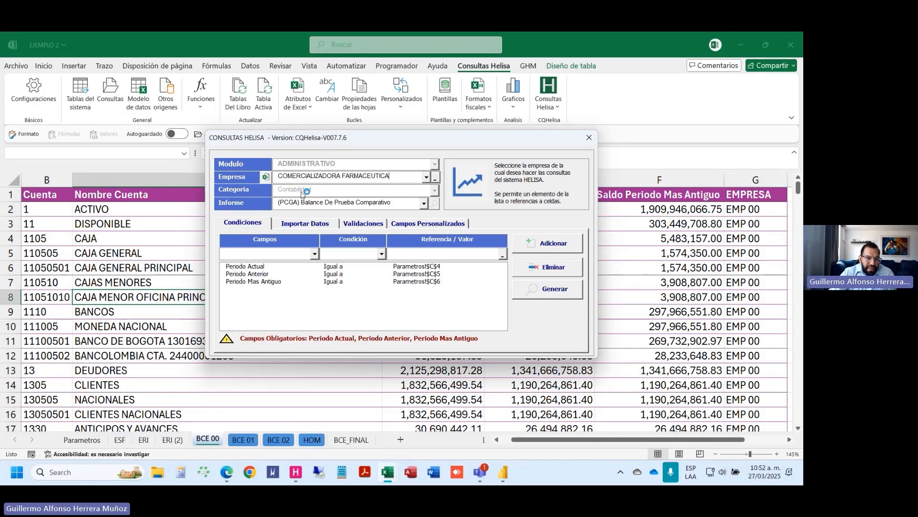
left_click(424, 205)
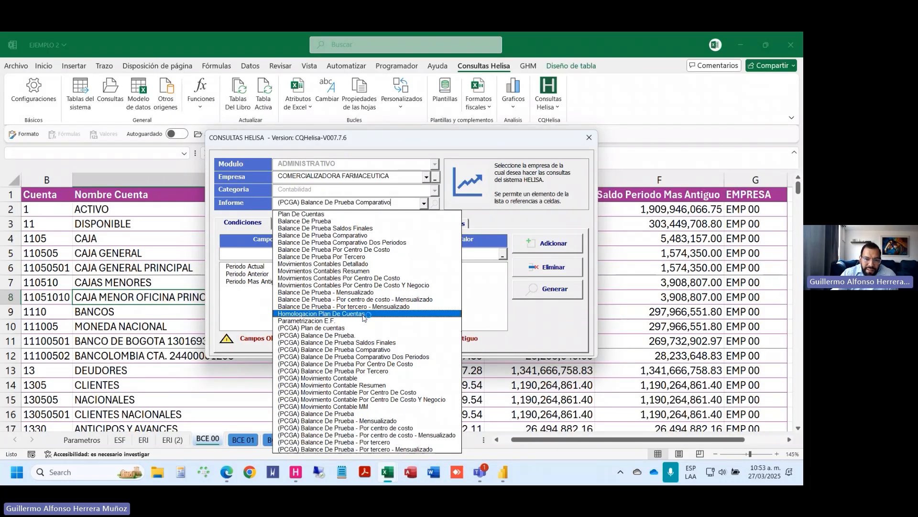
Step: Switch to Helisa to view its Contabilidad module, return to Excel and close the query settings
left_click(301, 474)
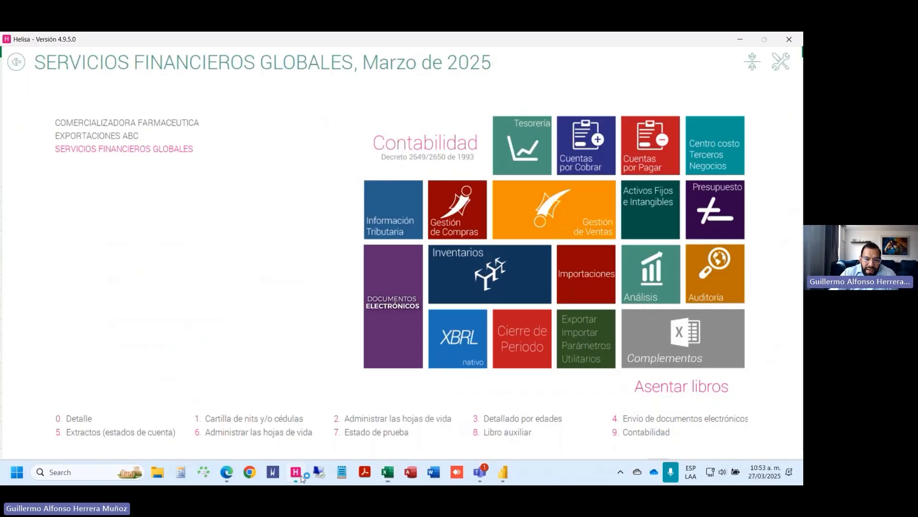
left_click(427, 152)
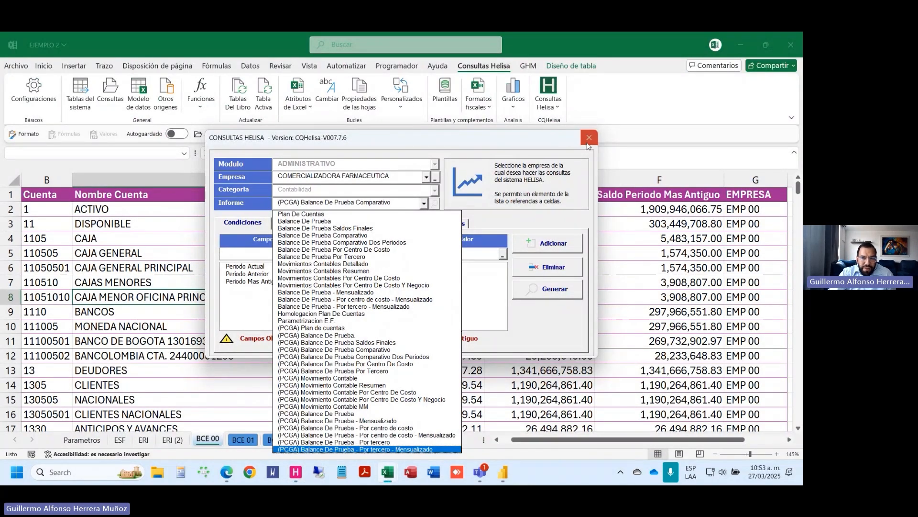
left_click(589, 137)
Step: Create a blank workbook, close it and return to the BCE 00 sheet
left_click_drag(322, 266, 354, 301)
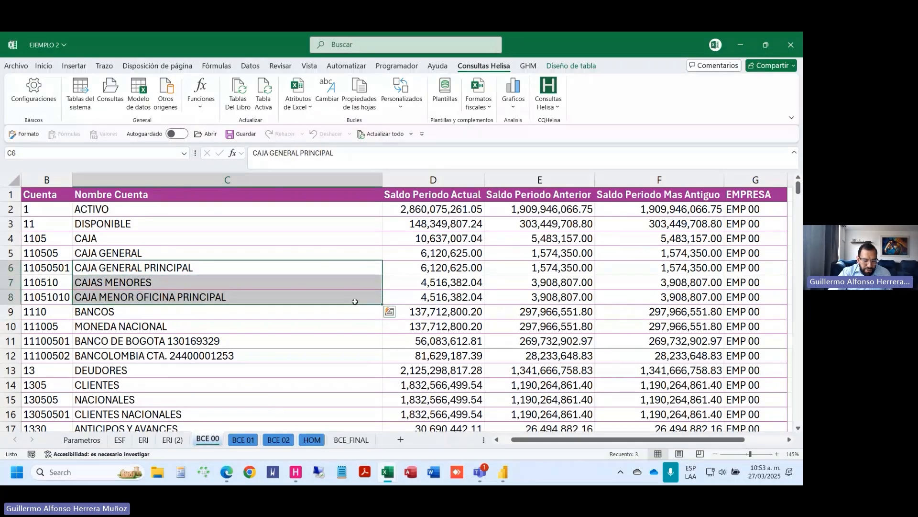
key("ctrl+n")
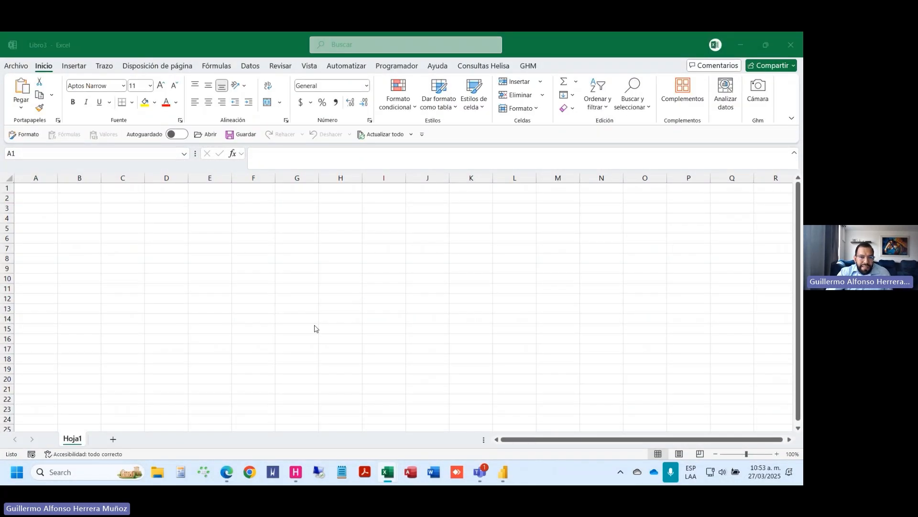
key("ctrl+w")
left_click(180, 256)
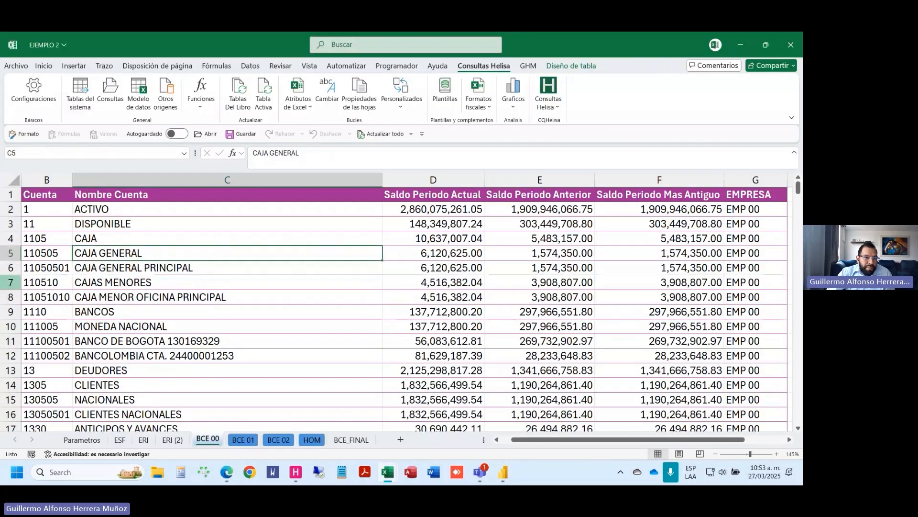
Step: Highlight entire rows 6 to 8 of the BCE 00 sheet to examine the CAJA subaccounts
left_click_drag(4, 269, 3, 300)
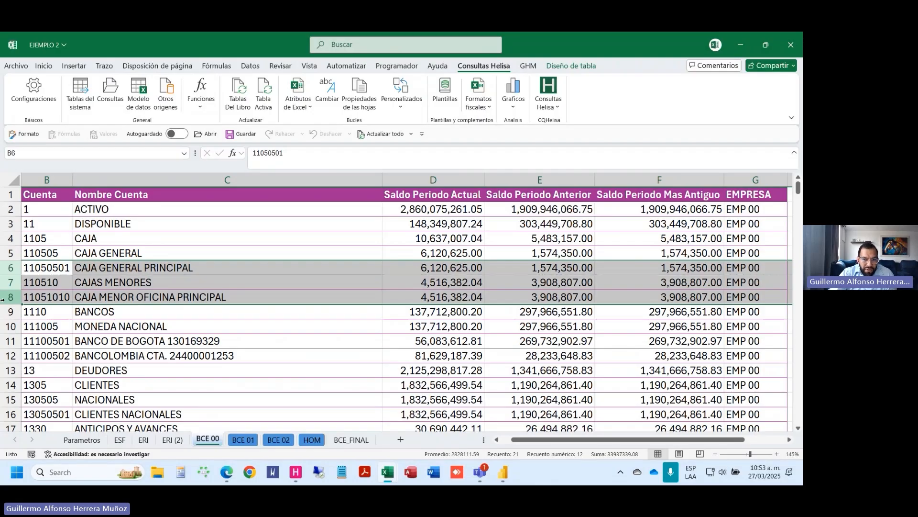
left_click(160, 244)
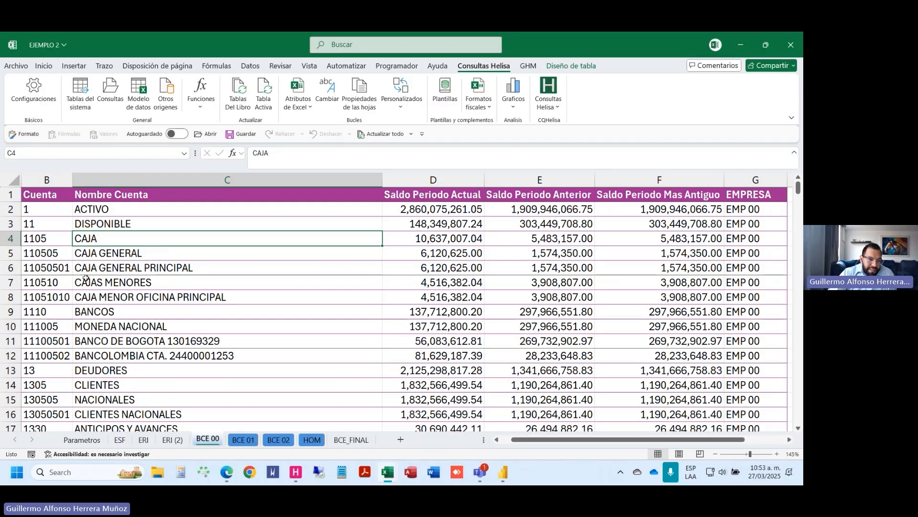
left_click_drag(11, 268, 12, 296)
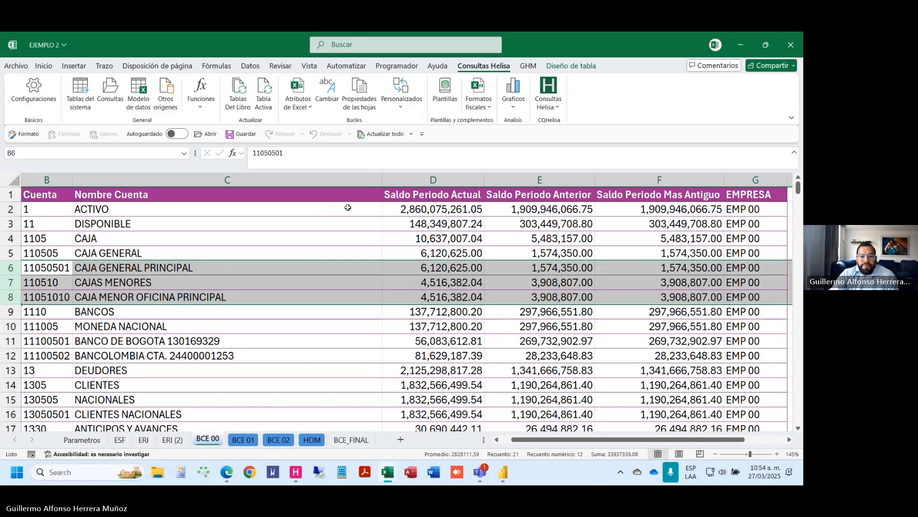
Step: Narrow the Nombre Cuenta column on the BCE 00 sheet and go to the ESF sheet
left_click_drag(383, 179, 318, 180)
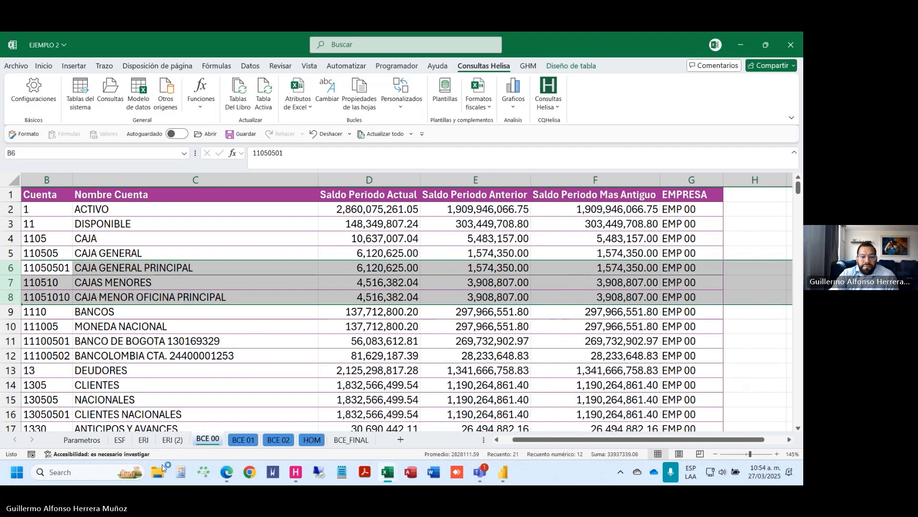
left_click(121, 439)
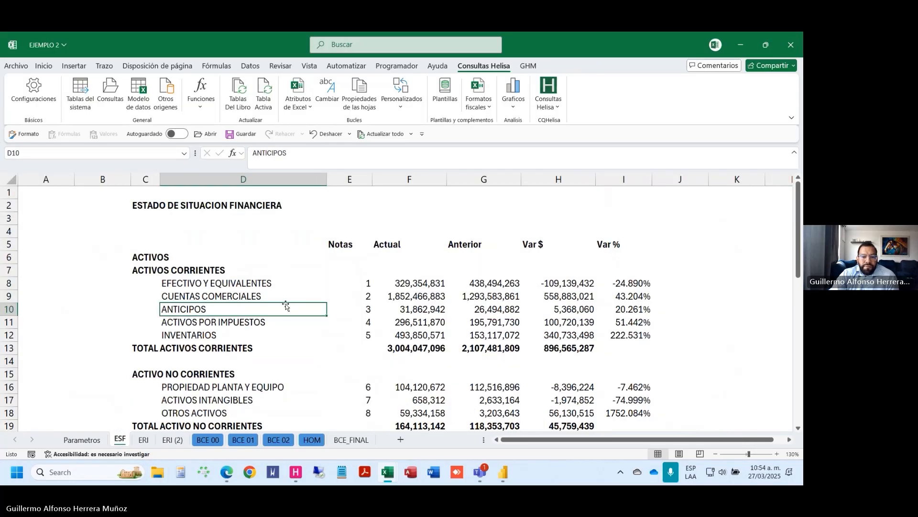